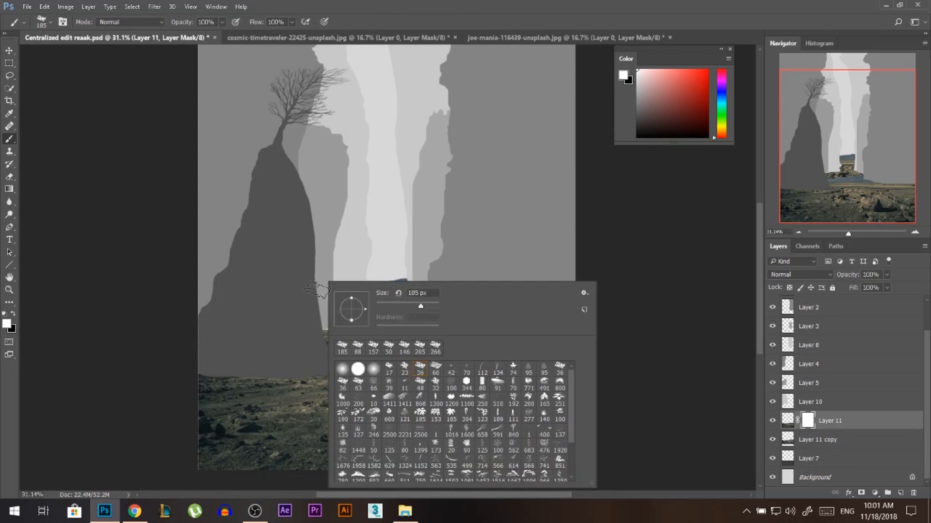
click(817, 440)
key(ctrl+t)
drag(601, 275, 606, 382)
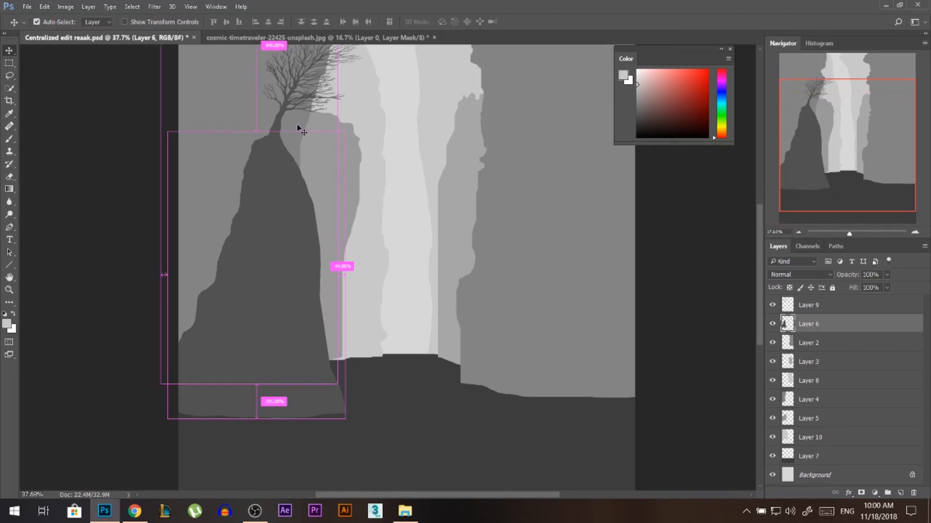
Make the Background layer of the grayscale composition the active layer
drag(299, 129, 316, 150)
click(318, 153)
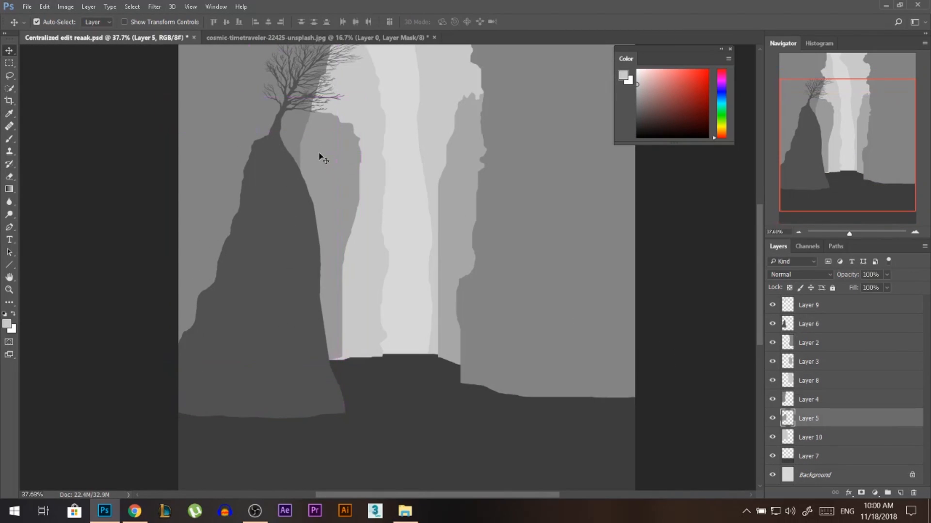
click(377, 150)
click(725, 403)
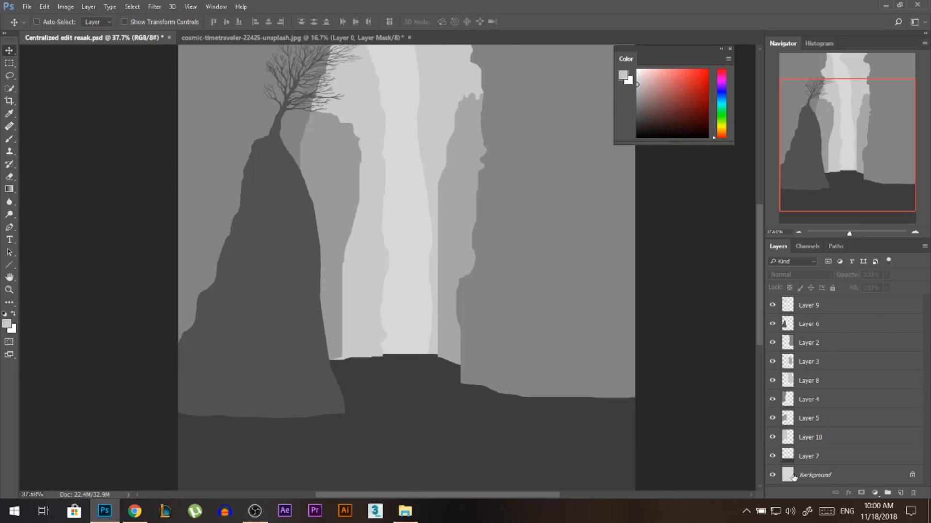
click(787, 475)
key(ctrl+0)
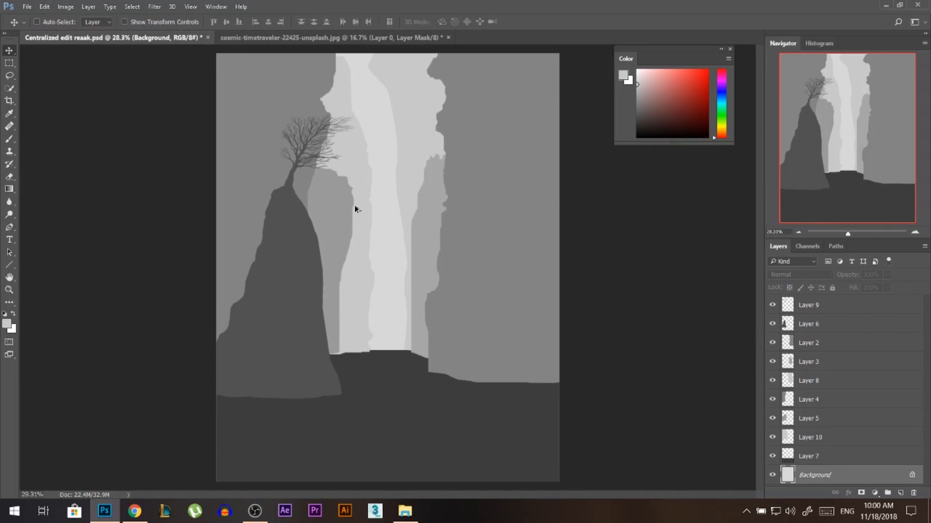
scroll(339, 404, down, 1)
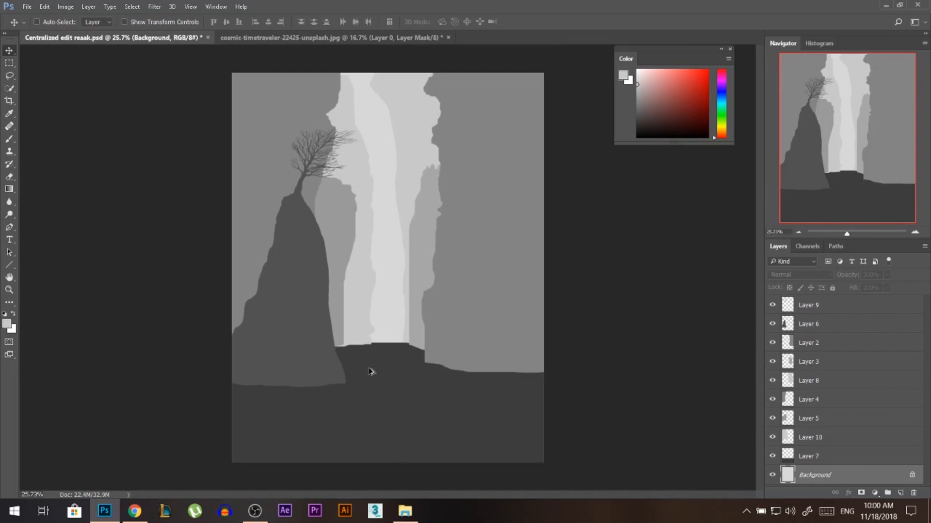
Open joe-mania-116439-unsplash.jpg from the Centralized Edit folder as a separate document
click(405, 512)
drag(678, 279, 225, 38)
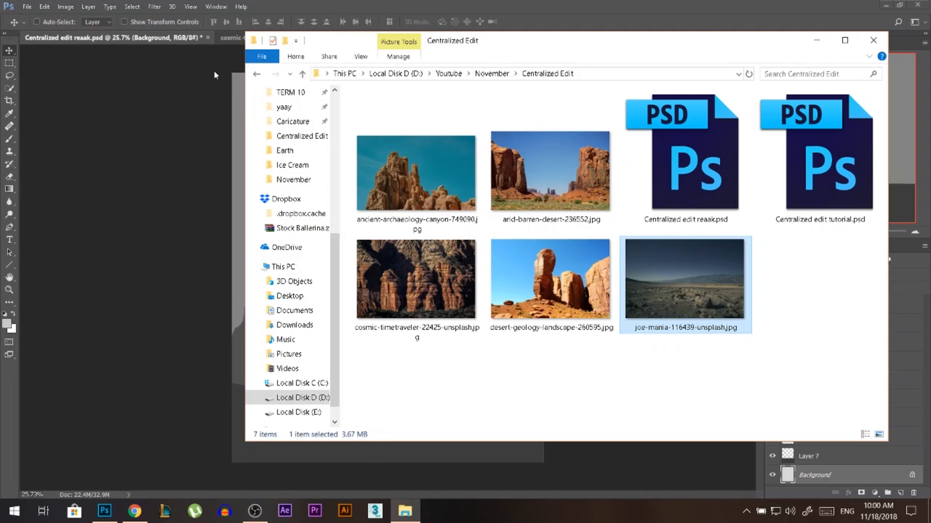
click(103, 153)
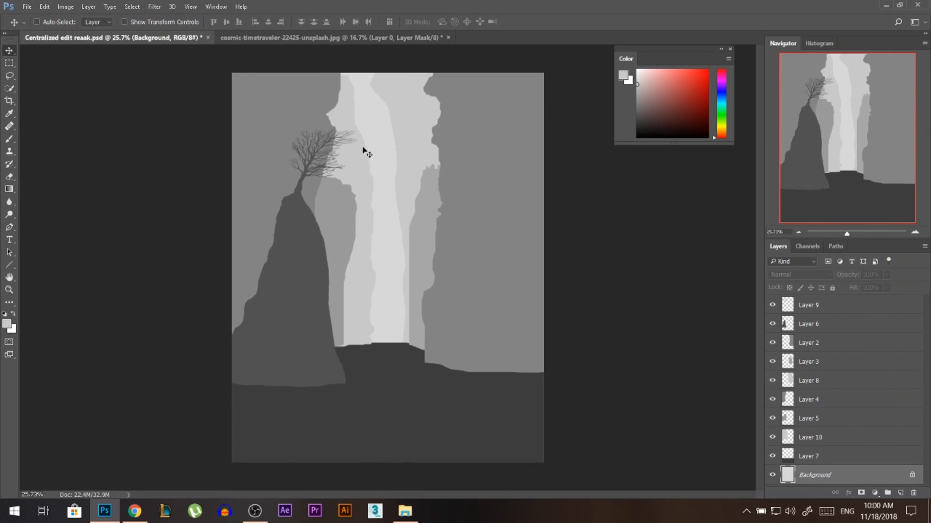
click(405, 511)
drag(709, 299, 487, 40)
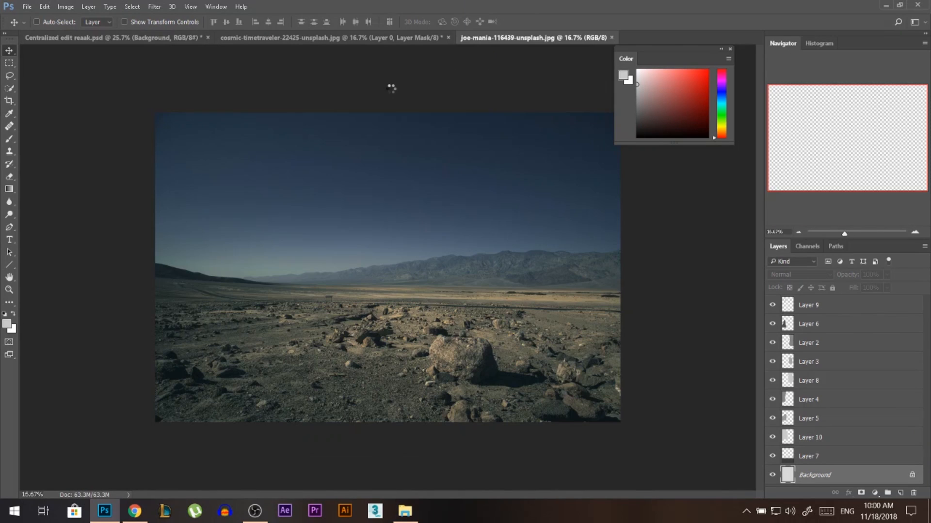
Hide the sky of the desert photo with a Quick Selection that excludes the mountains and an inverted layer mask
click(11, 89)
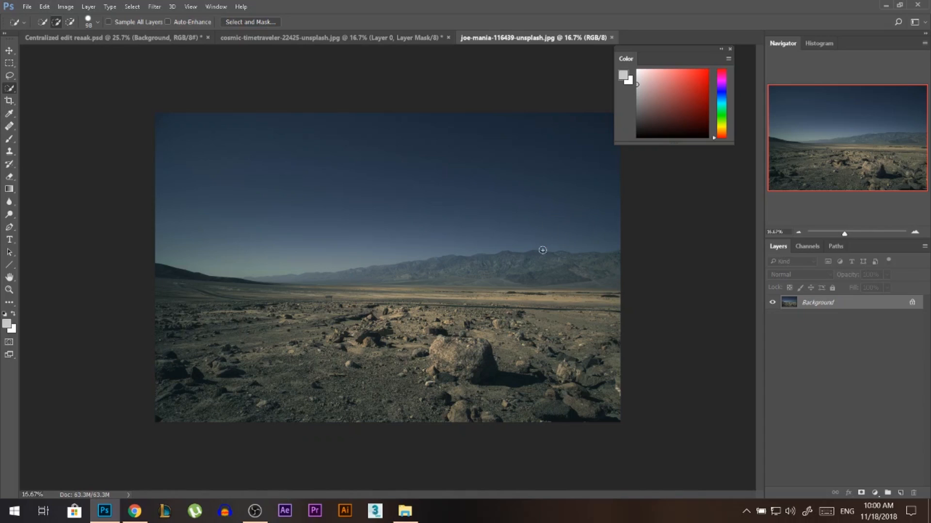
drag(441, 244, 325, 241)
alt+right_click(351, 285)
alt+drag(350, 285, 623, 285)
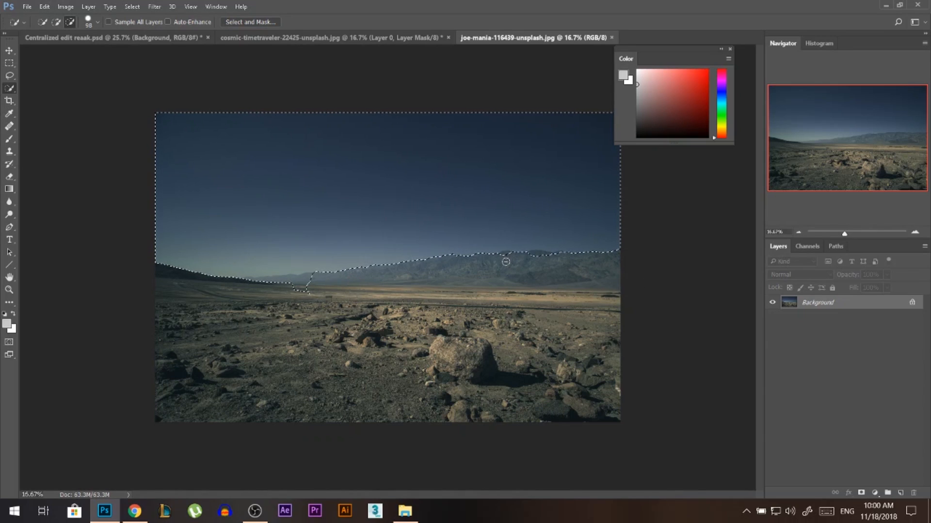
alt+drag(330, 292, 246, 284)
click(861, 493)
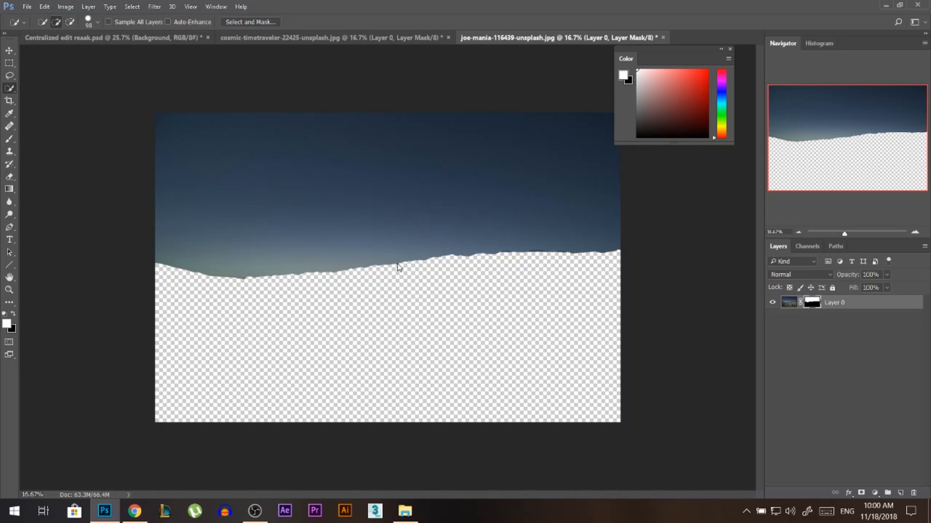
key(ctrl+i)
Bring the masked desert ground into Centralized edit reaak.psd and stack it directly above Layer 7
key(v)
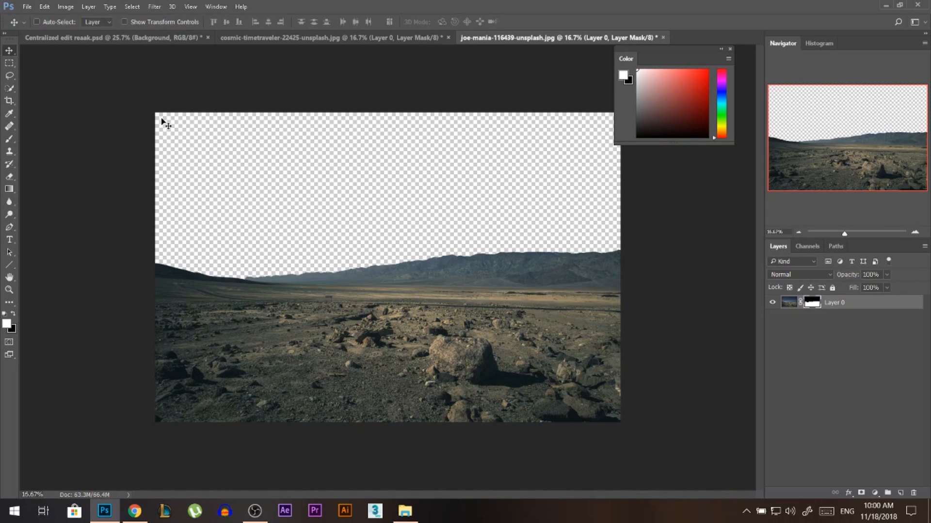
drag(431, 332, 367, 310)
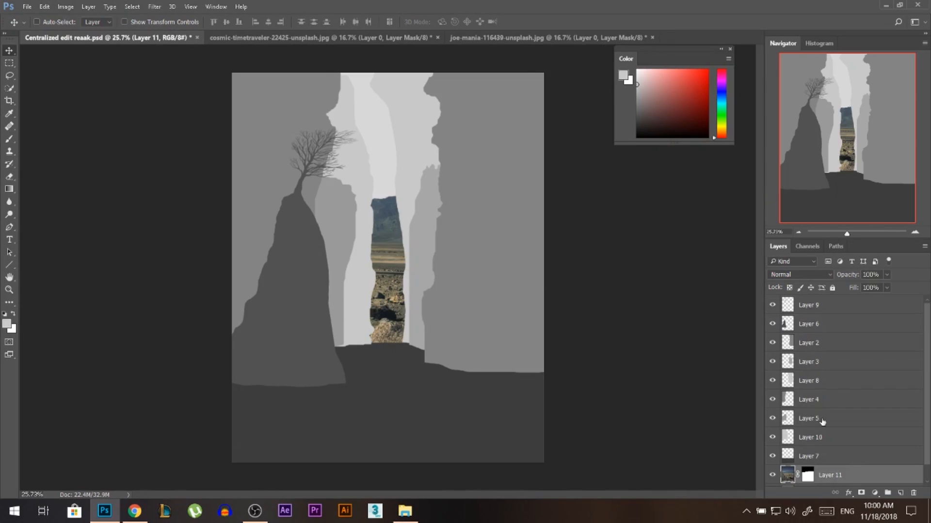
drag(846, 476, 837, 456)
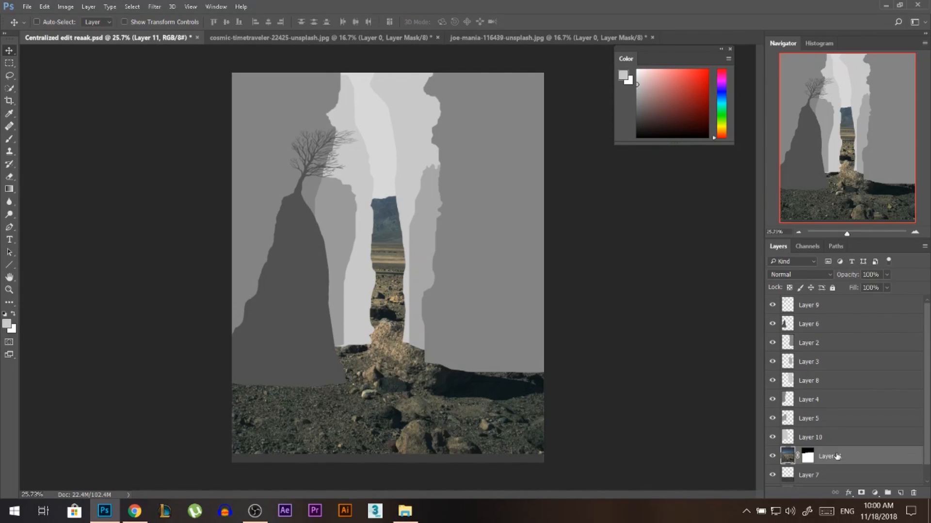
Apply the layer mask of Layer 11 and scale the ground to about 43% so it spans the canvas's lower edge
right_click(813, 462)
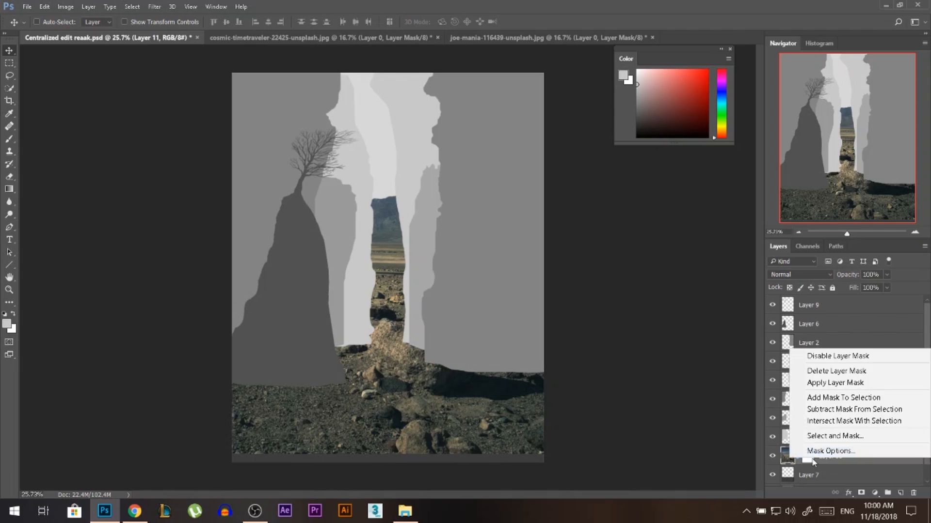
click(821, 383)
scroll(392, 291, down, 5)
mouse_move(422, 335)
mouse_down()
mouse_move(413, 357)
mouse_move(411, 348)
mouse_up()
key(ctrl+t)
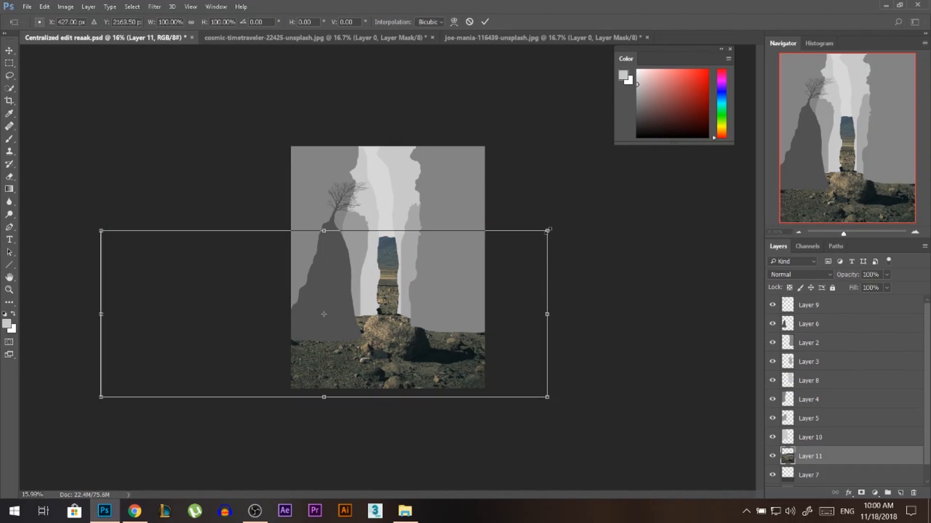
drag(548, 231, 421, 274)
drag(399, 330, 464, 369)
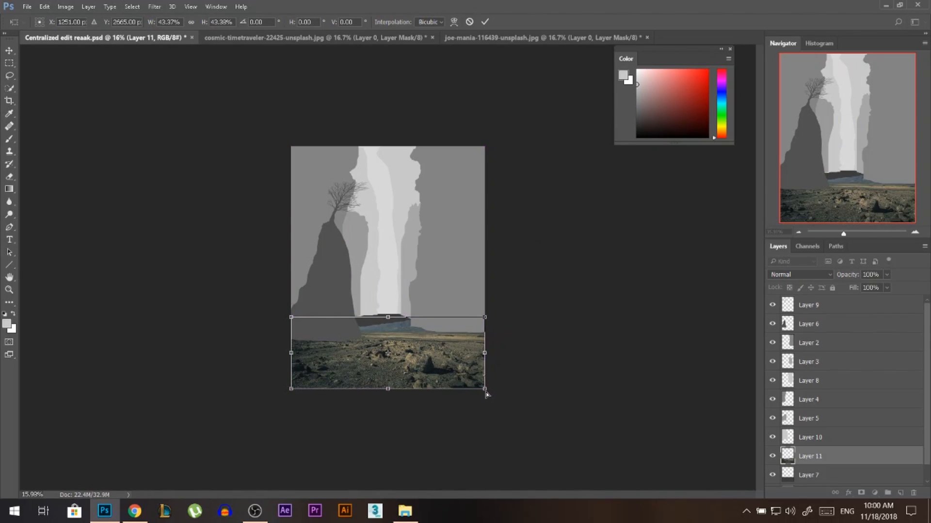
Transform Layer 11 in perspective, widening its lower edge slightly beyond the canvas, to about 48% width
mouse_move(486, 390)
mouse_down()
mouse_move(503, 387)
mouse_move(496, 380)
mouse_up()
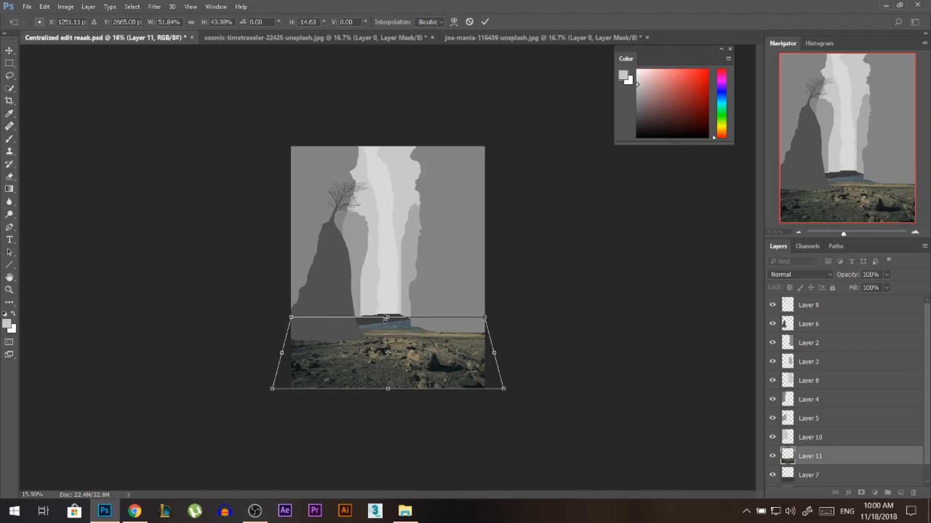
drag(503, 391, 493, 387)
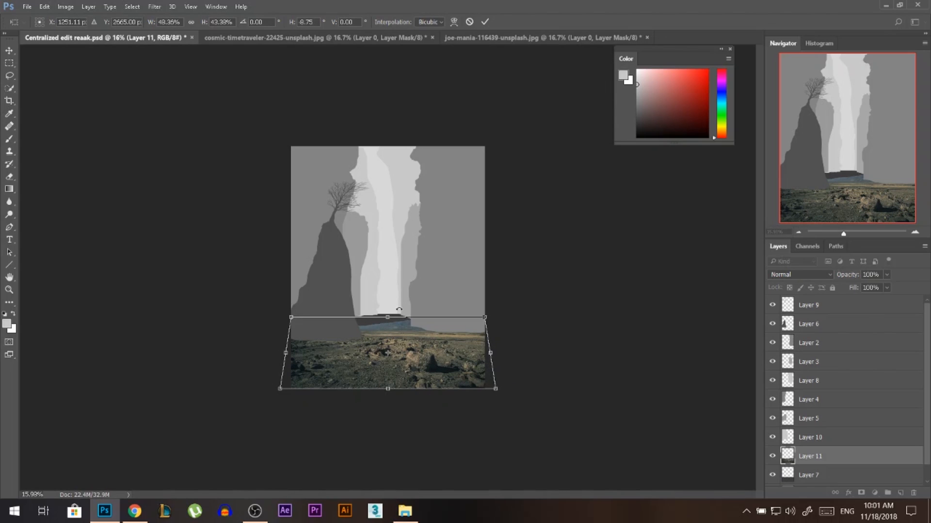
key(Return)
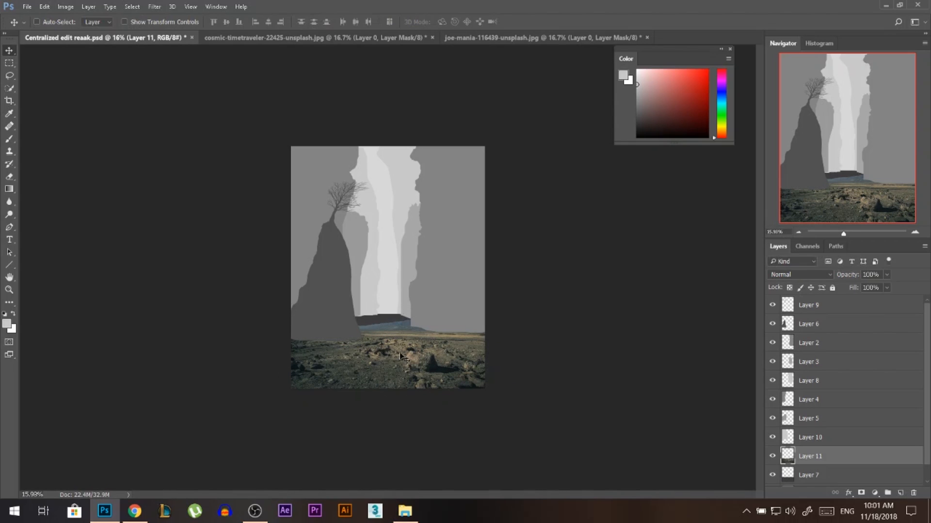
scroll(399, 324, up, 2)
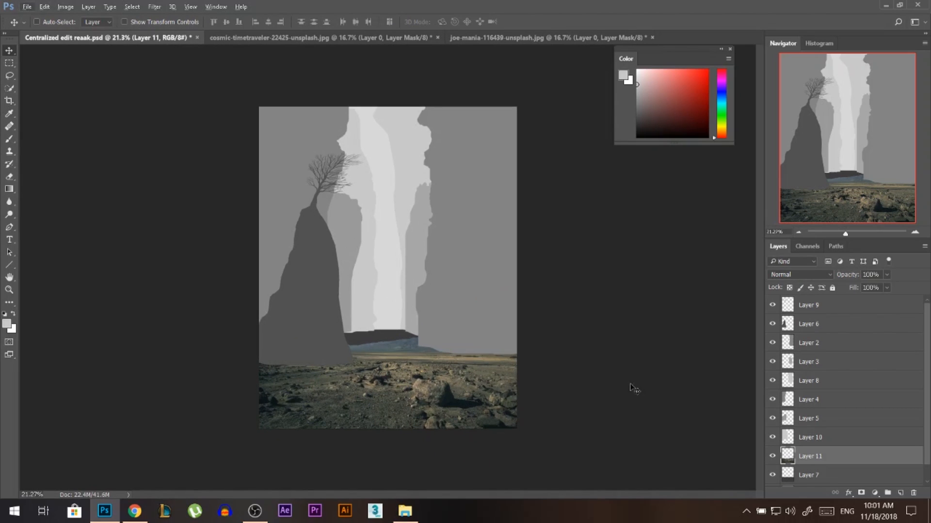
key(ctrl)
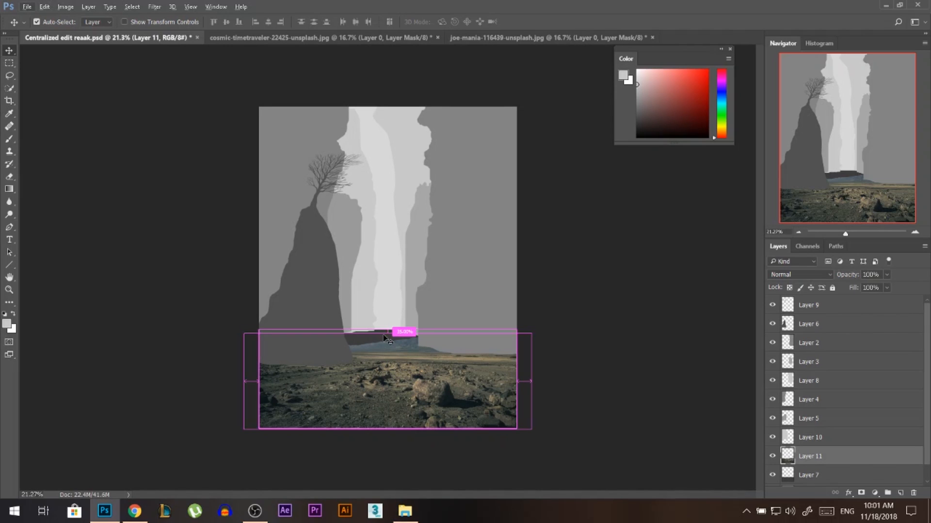
key(ctrl+t)
drag(388, 333, 394, 292)
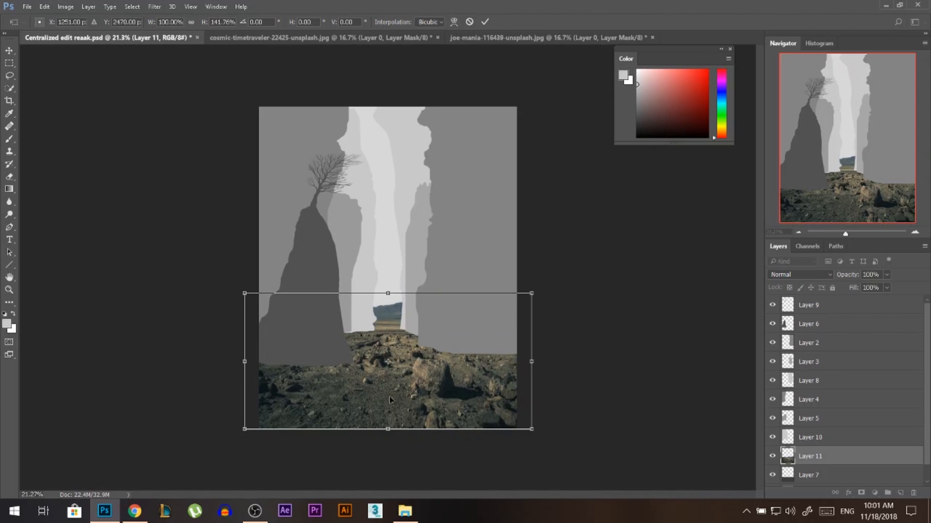
scroll(430, 386, up, 2)
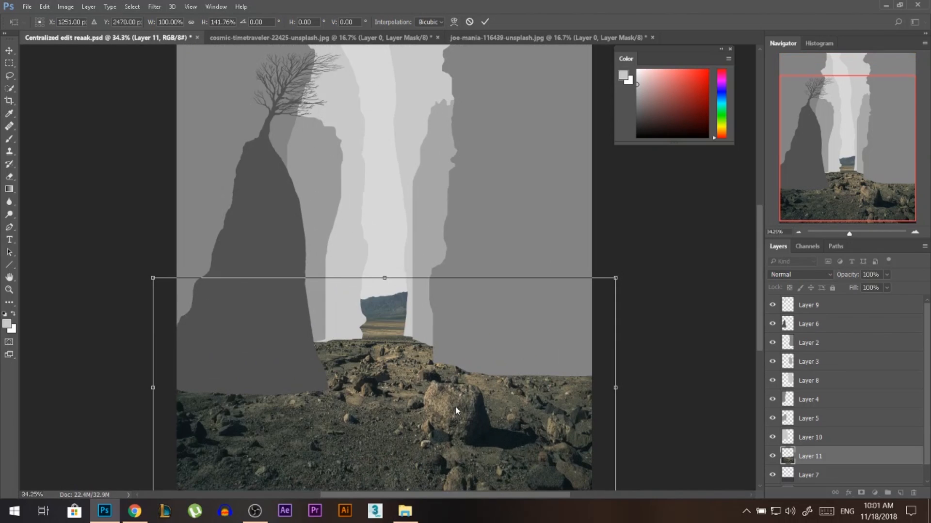
scroll(428, 346, down, 2)
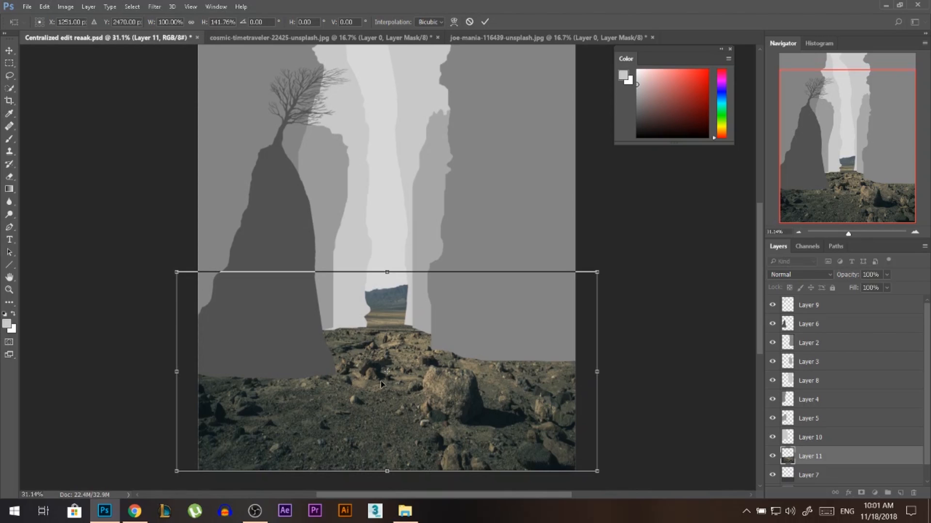
key(Return)
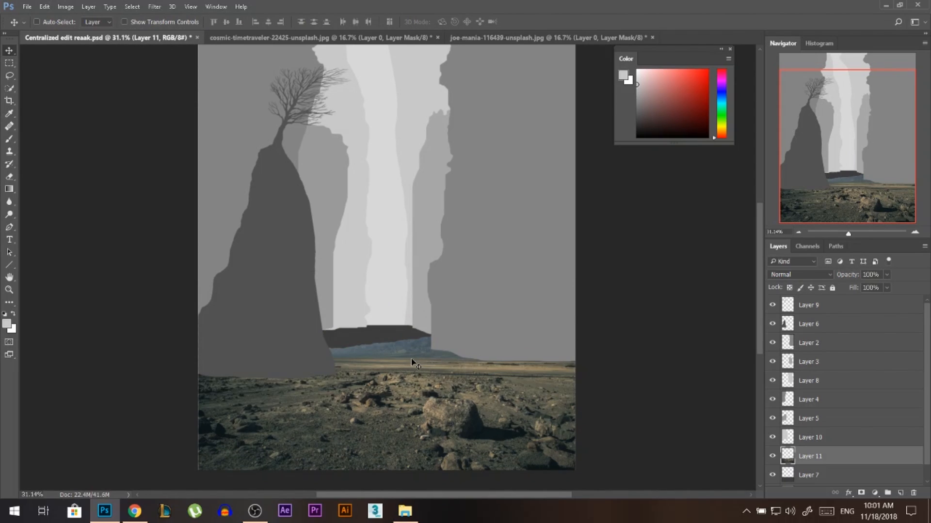
Duplicate the ground slightly higher on the canvas and stack the copy below Layer 11
drag(423, 441, 423, 383)
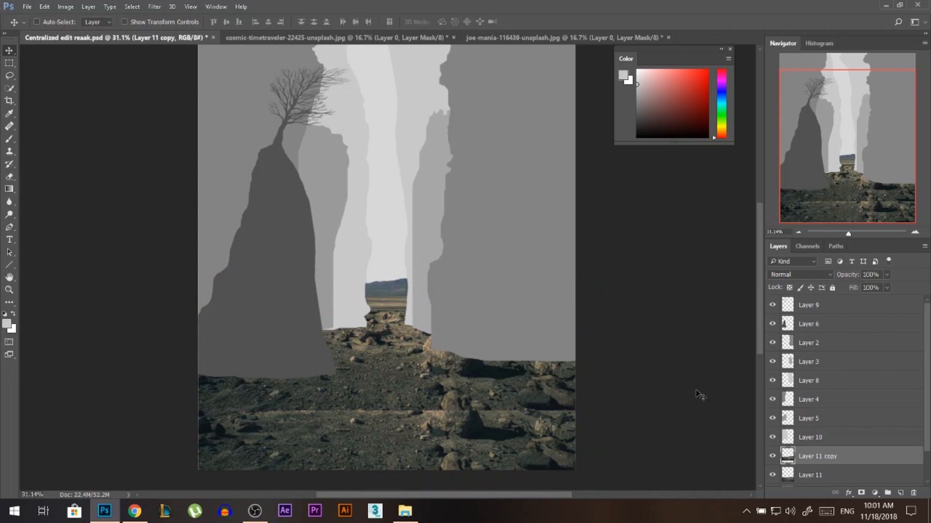
drag(802, 423, 805, 443)
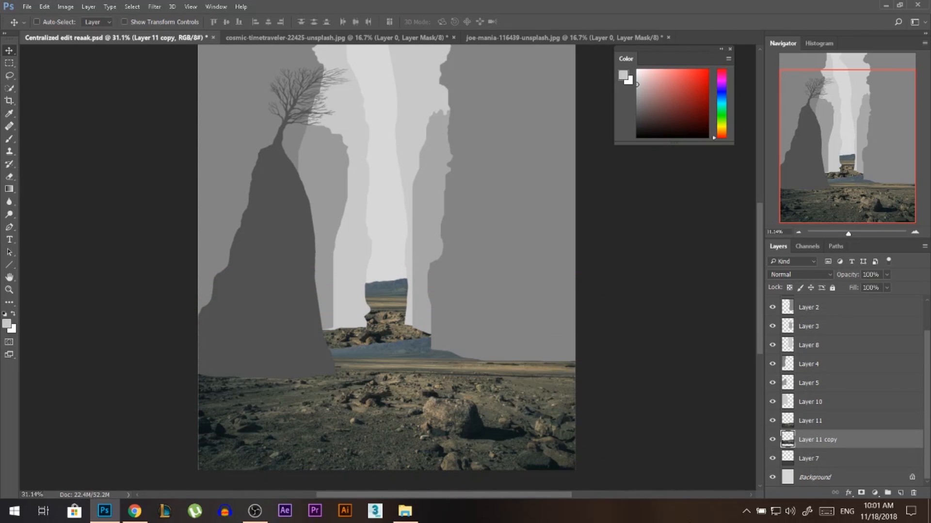
Add a layer mask to Layer 11 and paint out its distant mountains in black with a soft 256 px brush
click(811, 425)
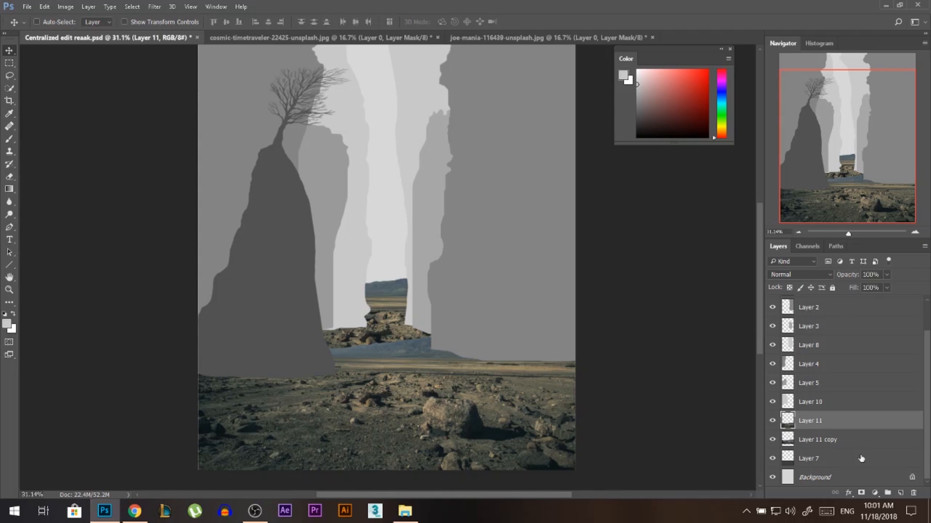
click(862, 494)
key(b)
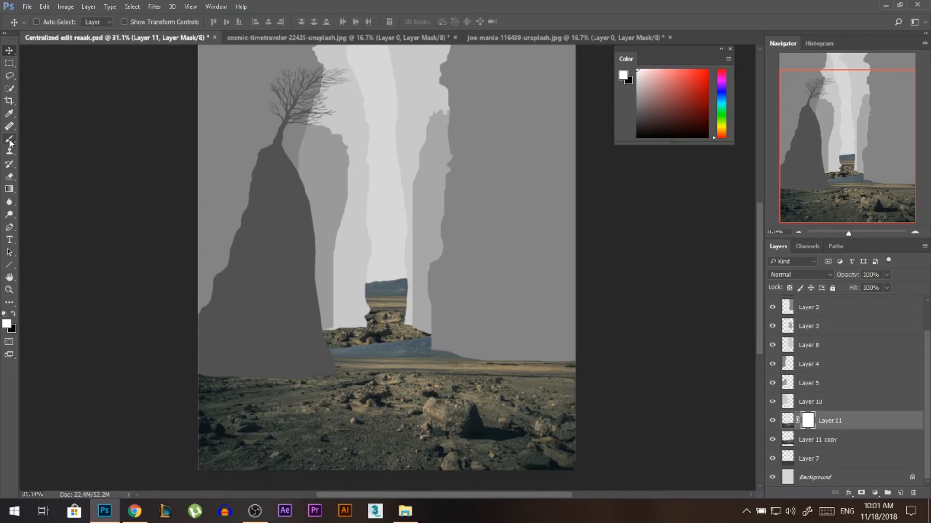
right_click(326, 282)
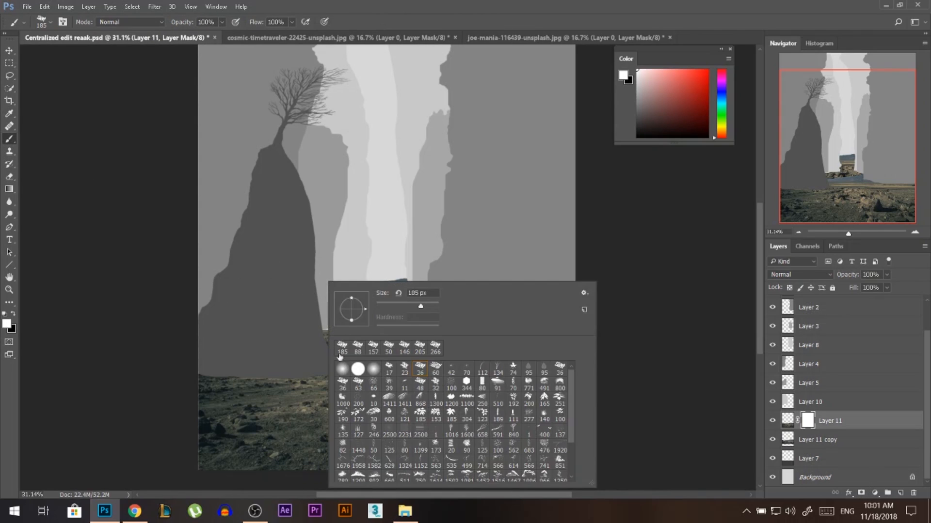
click(13, 314)
drag(369, 309, 377, 309)
mouse_move(496, 326)
mouse_down()
mouse_move(356, 342)
mouse_move(579, 342)
mouse_move(287, 350)
mouse_move(617, 353)
mouse_move(339, 366)
mouse_up()
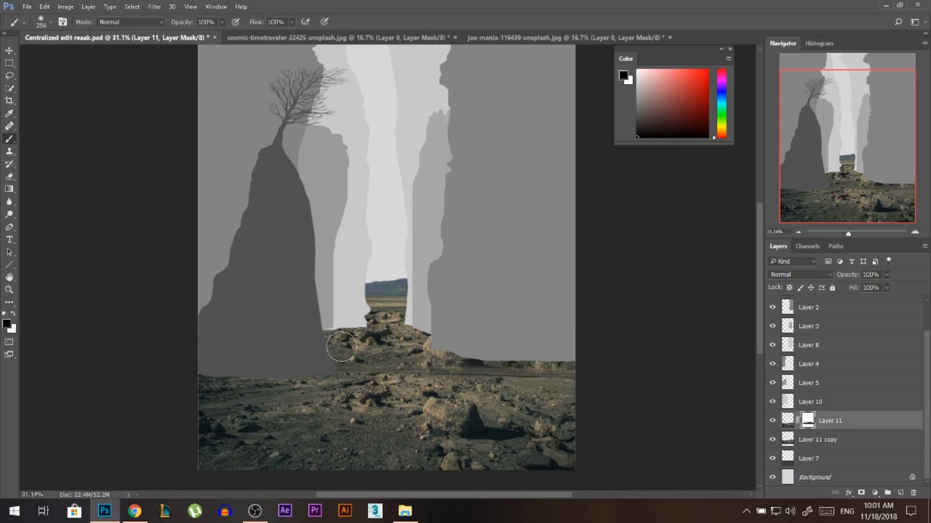
Flip Layer 11 copy horizontally with Free Transform
click(818, 440)
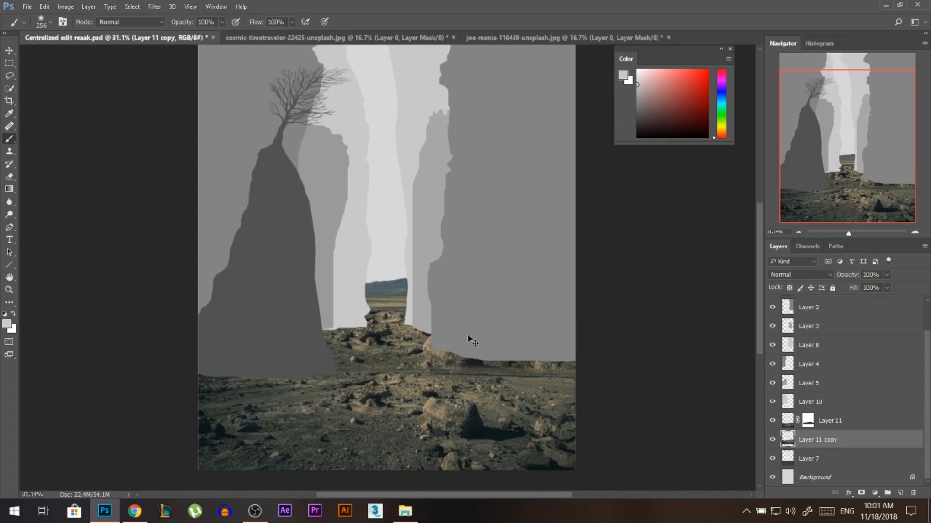
key(ctrl+t)
right_click(395, 317)
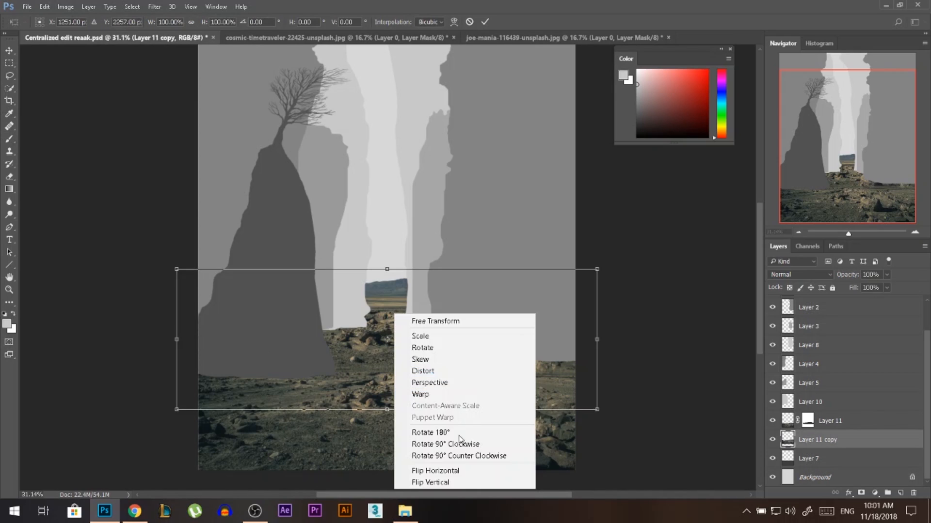
click(460, 472)
Scale down the flipped ground copy, flatten it vertically and lower it slightly behind Layer 11's blended edge
drag(600, 269, 568, 280)
drag(570, 393, 597, 393)
drag(386, 280, 386, 296)
drag(420, 353, 420, 358)
key(Return)
key(b)
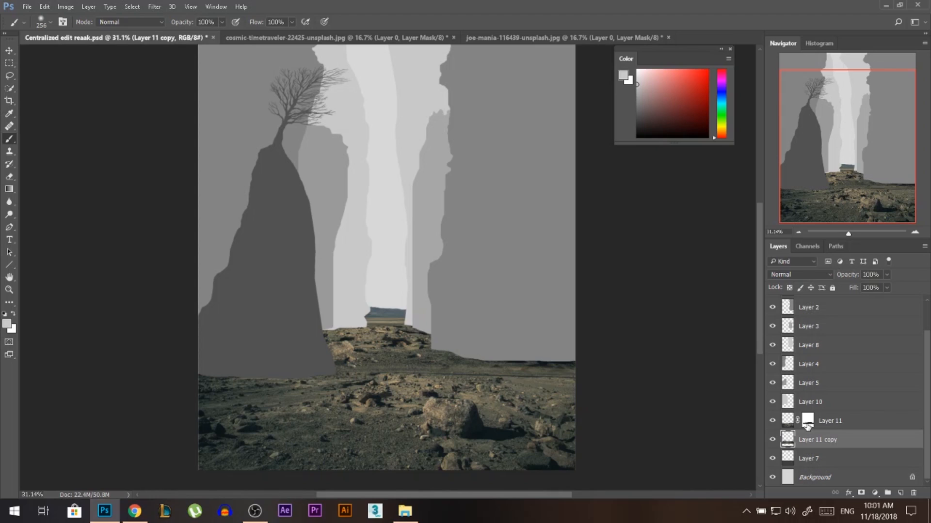
Soften the blended ground edge by painting black on Layer 11's mask with the brush at 27% opacity
click(807, 422)
key(d)
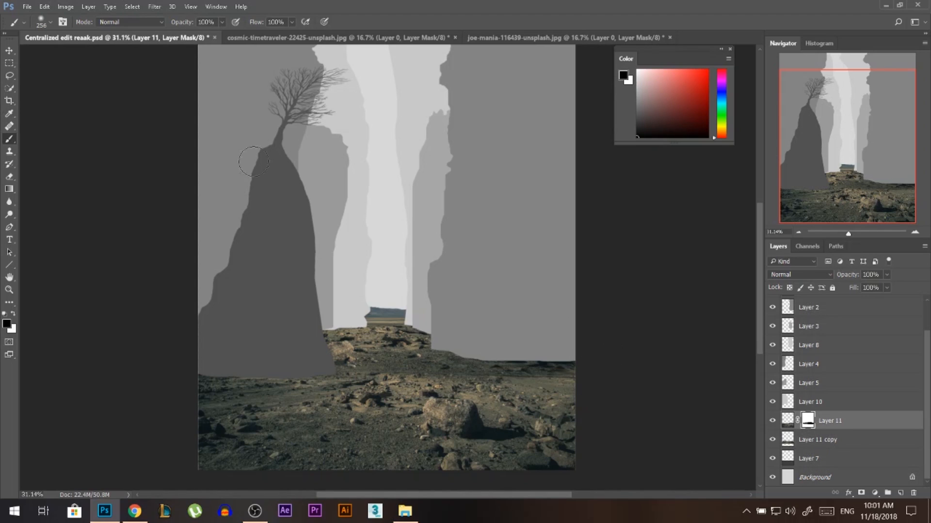
drag(185, 23, 167, 23)
drag(345, 370, 307, 366)
drag(378, 383, 588, 385)
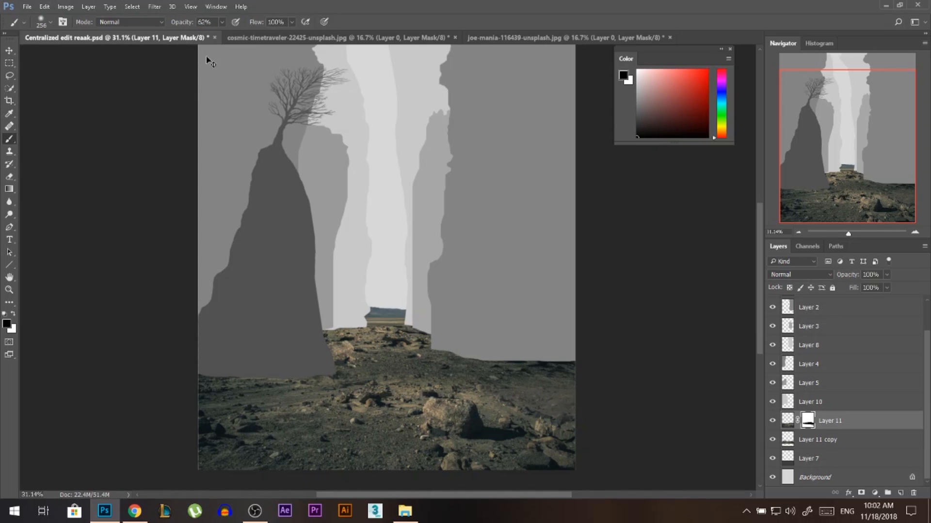
key(ctrl+z)
drag(186, 23, 167, 22)
drag(575, 379, 554, 379)
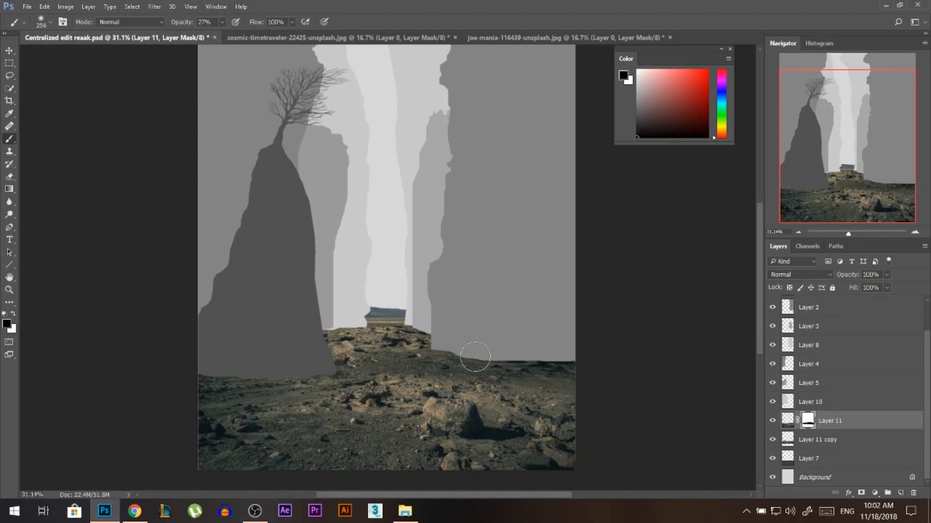
Merge Layer 11 and Layer 11 copy into a single ground layer
ctrl+click(829, 442)
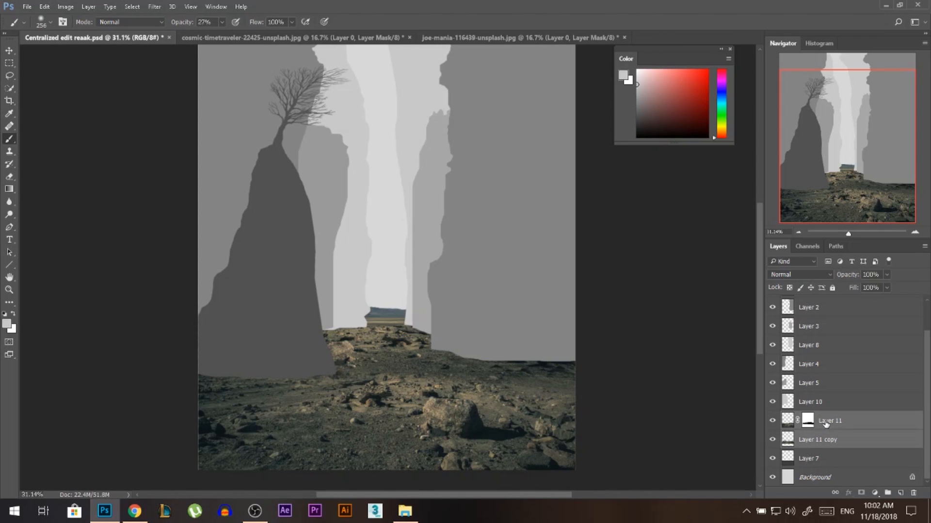
key(ctrl+e)
key(v)
drag(469, 390, 407, 373)
key(ctrl+z)
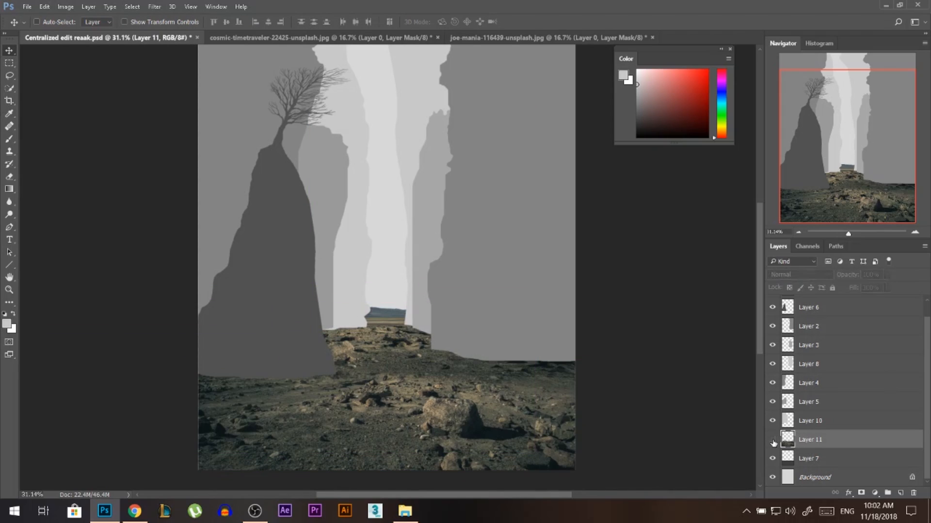
scroll(356, 315, up, 2)
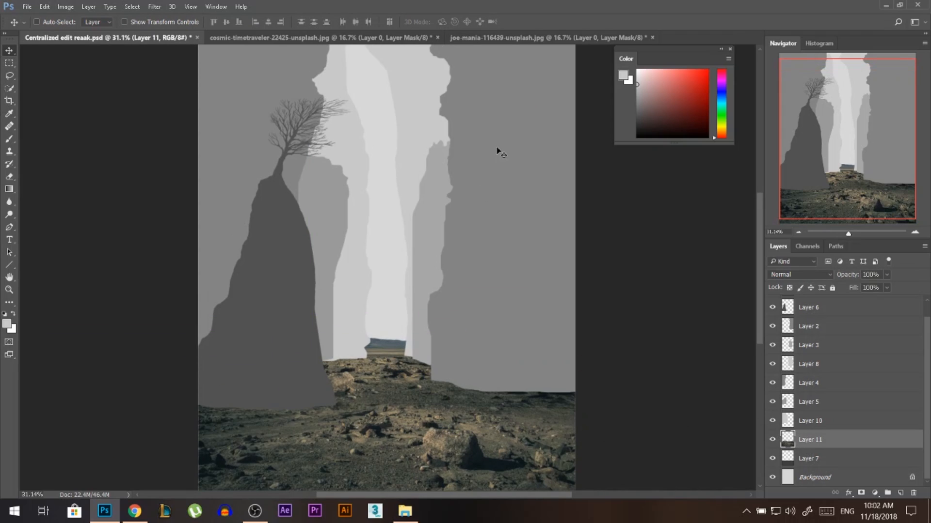
Switch to cosmic-timetraveler-22425-unsplash.jpg and compare the cliff photo with Layer 0's mask enabled and disabled
click(405, 511)
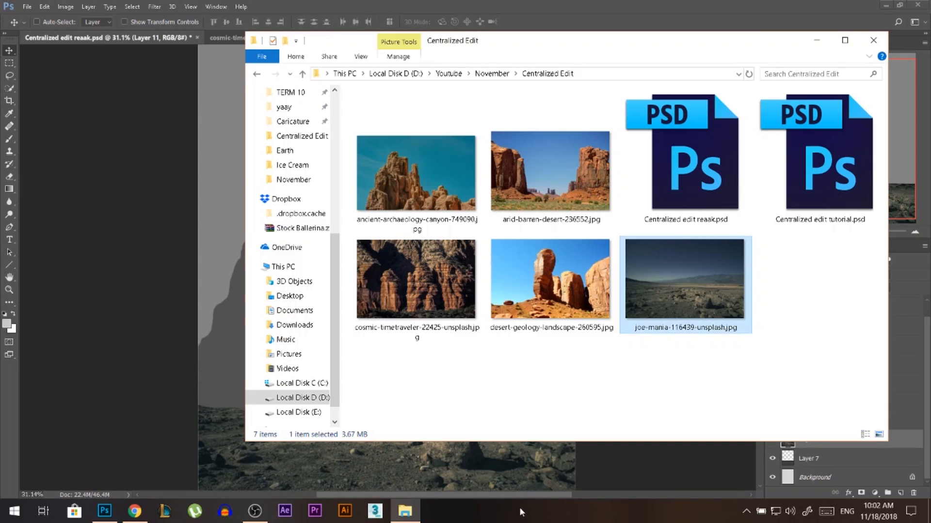
mouse_move(422, 286)
mouse_down()
mouse_move(429, 282)
mouse_move(415, 291)
mouse_up()
click(234, 39)
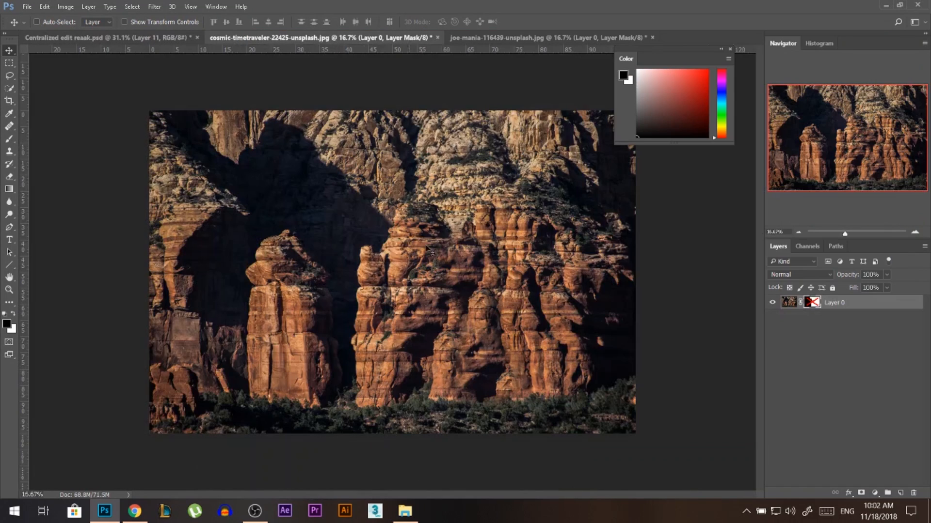
shift+click(819, 303)
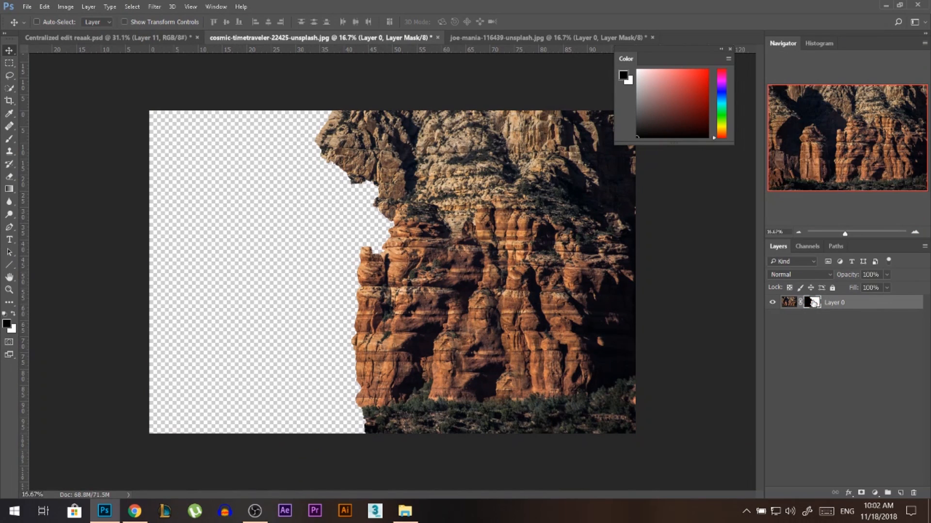
double_click(819, 303)
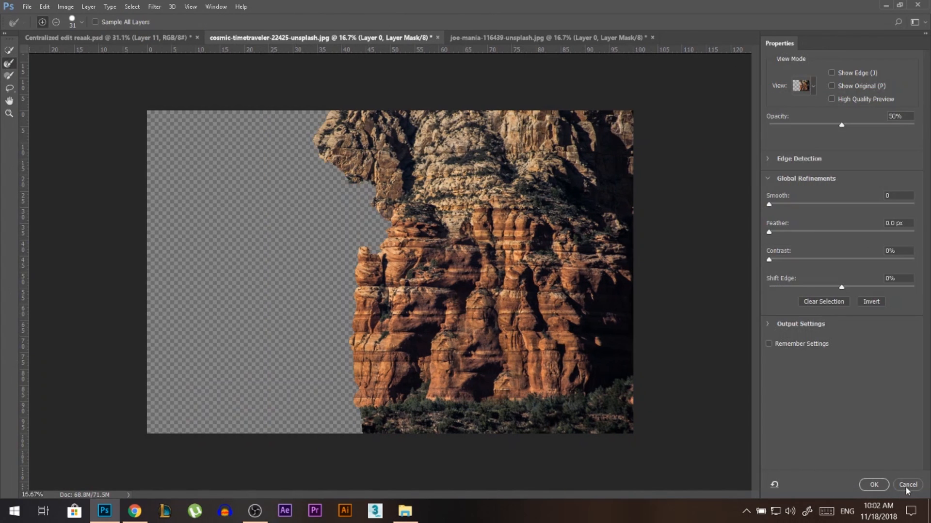
click(908, 485)
shift+click(814, 303)
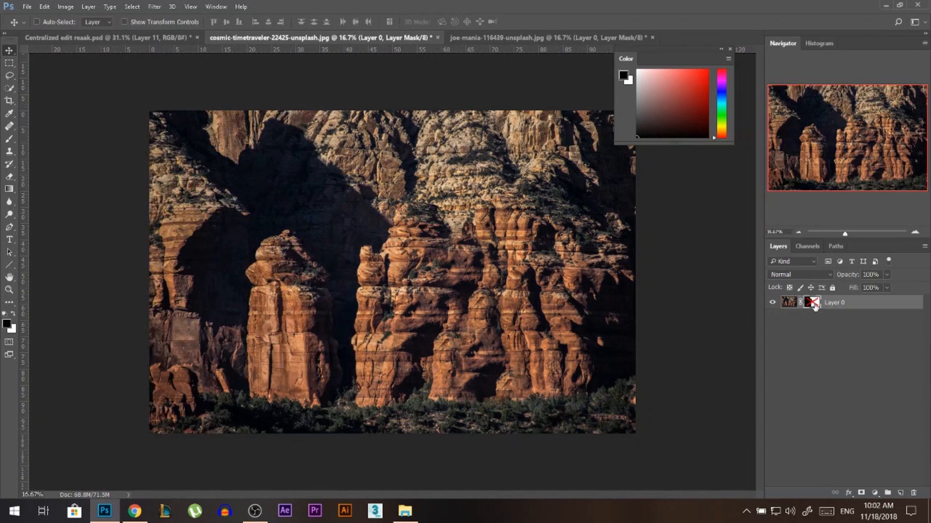
shift+click(815, 304)
shift+click(814, 304)
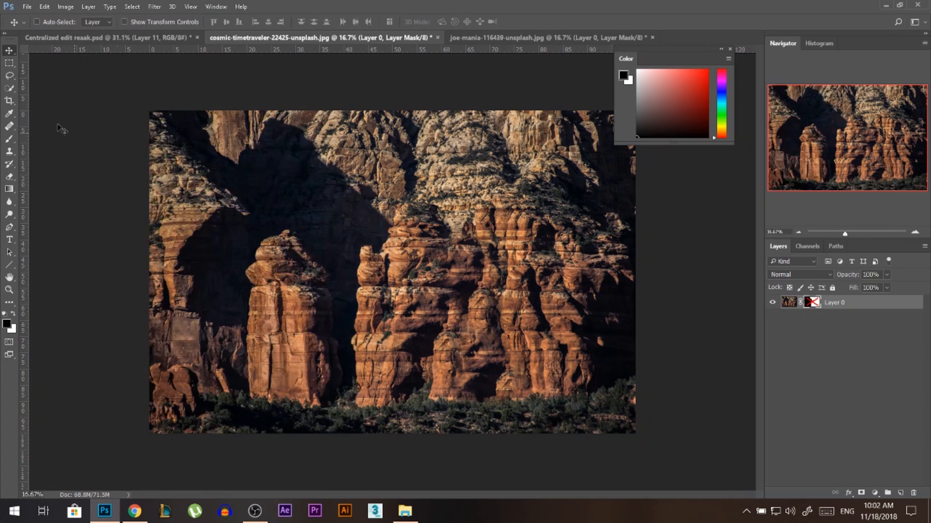
Quick-select the rock and shadow area beside the tall cliff and enable Layer 0's mask to isolate the cliff
click(10, 88)
mouse_move(320, 381)
mouse_down()
mouse_move(322, 239)
mouse_move(357, 208)
mouse_move(276, 134)
mouse_move(211, 289)
mouse_up()
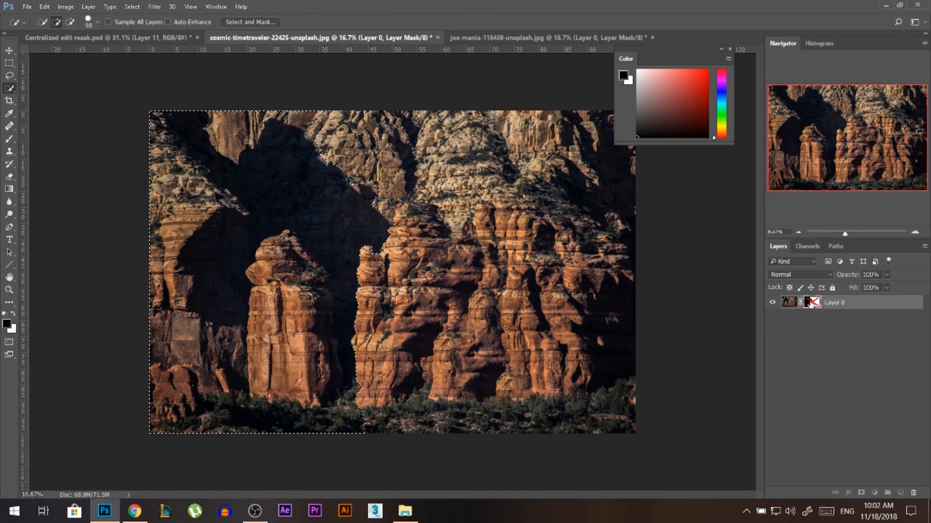
shift+click(813, 305)
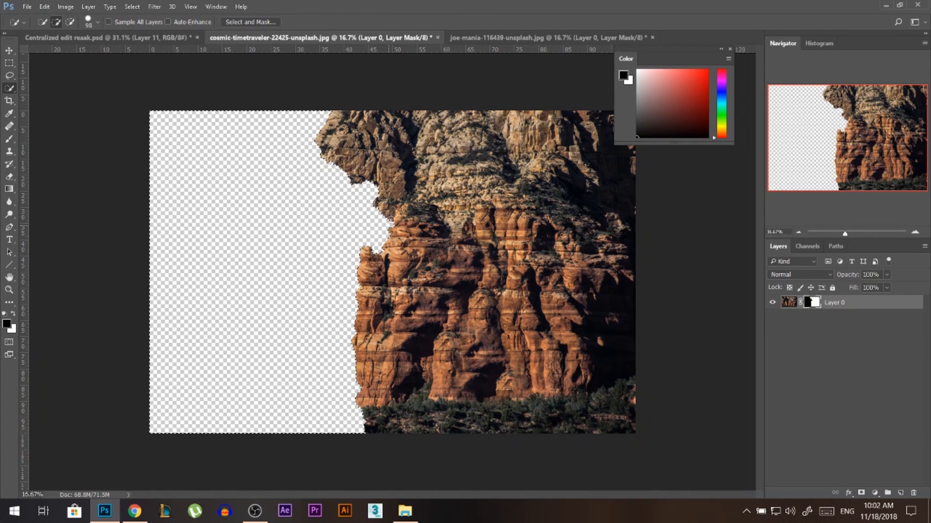
Bring the masked cliff into Centralized edit reaak.psd as a new layer
click(9, 52)
drag(459, 250, 507, 294)
scroll(424, 281, down, 4)
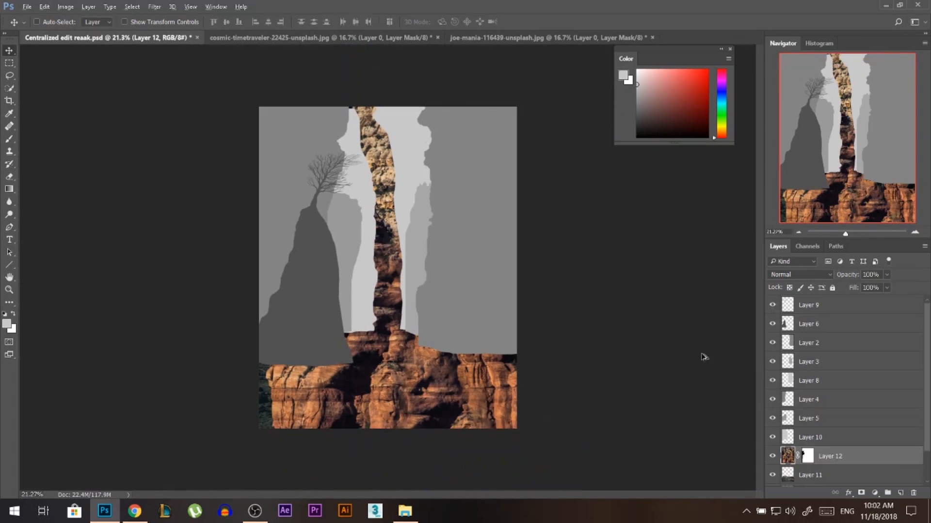
Stack Layer 12 directly above Layer 2 and apply its layer mask
click(499, 253)
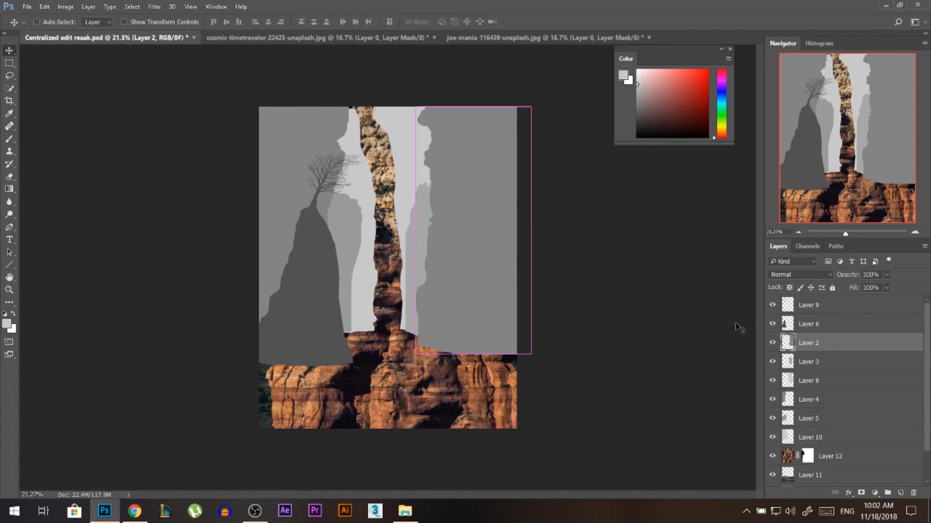
key(ctrl)
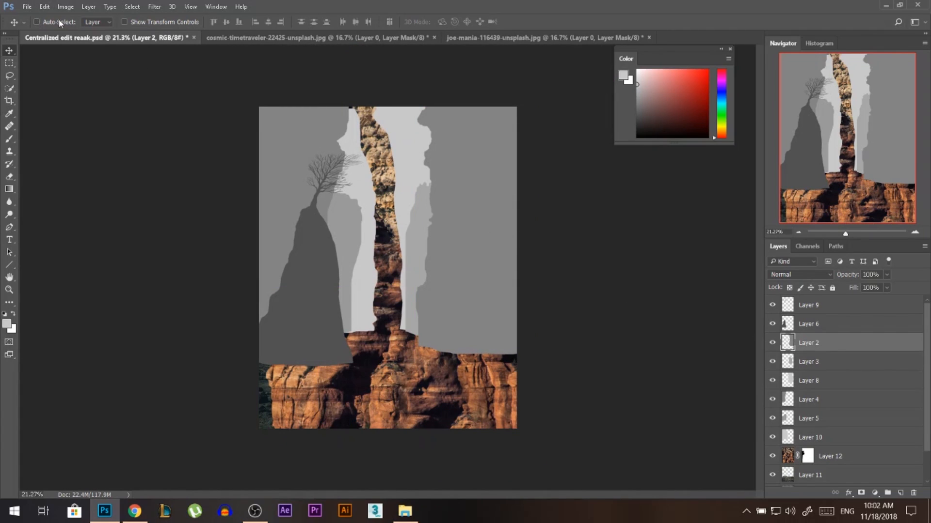
drag(826, 452, 819, 340)
right_click(807, 343)
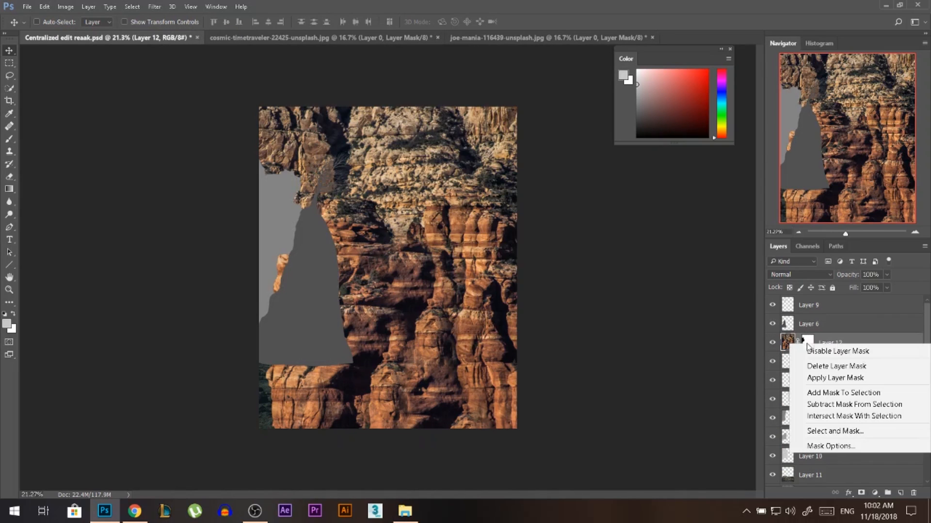
click(819, 378)
Scale Layer 12 to about 33% width and 61% height with Free Transform, fitting it over the right-hand gray cliff shape
key(ctrl+t)
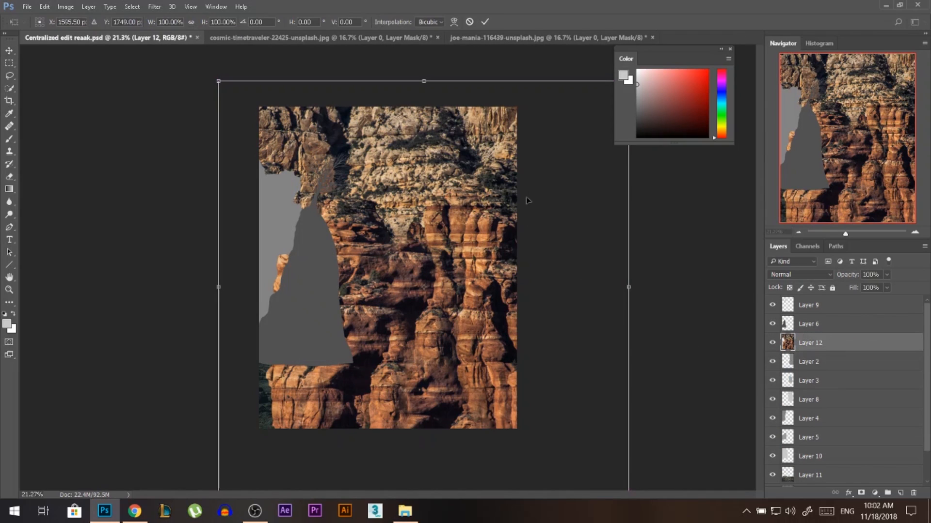
drag(219, 83, 308, 170)
drag(516, 283, 509, 218)
drag(302, 221, 396, 227)
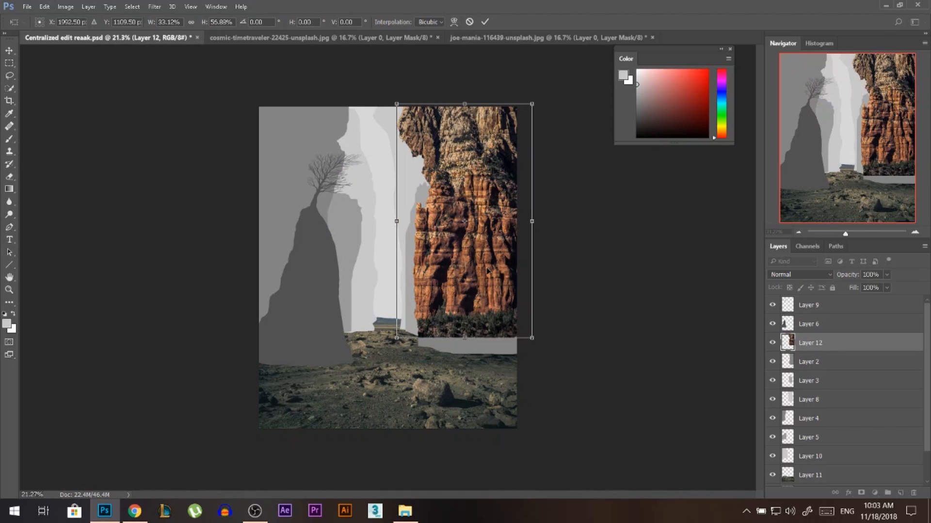
drag(488, 270, 487, 272)
drag(464, 340, 464, 354)
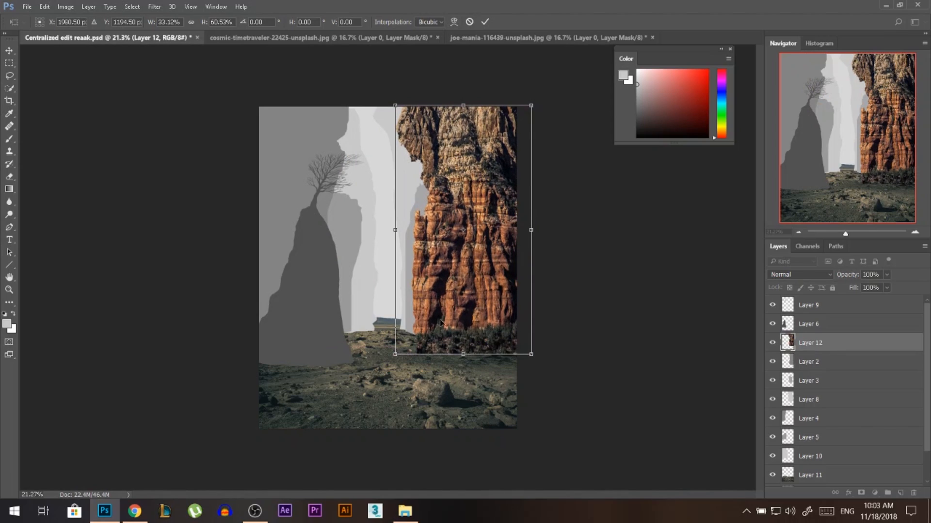
key(Return)
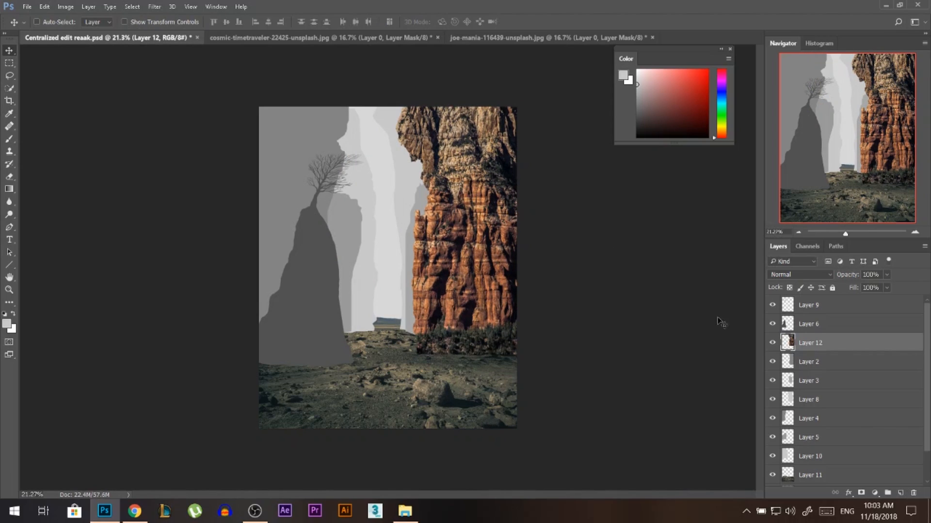
Hide Layer 2 and add a mask to Layer 12 that follows Layer 2's silhouette
key(ctrl+0)
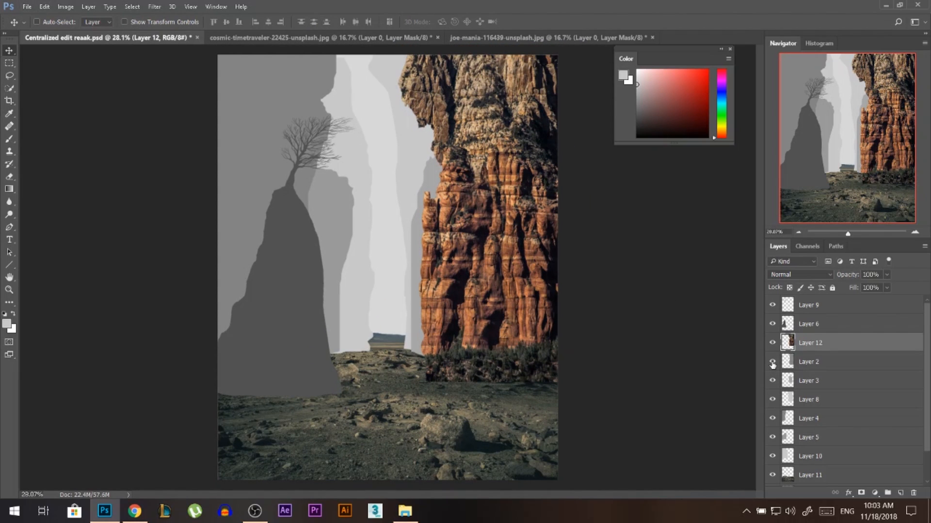
ctrl+click(787, 343)
click(862, 493)
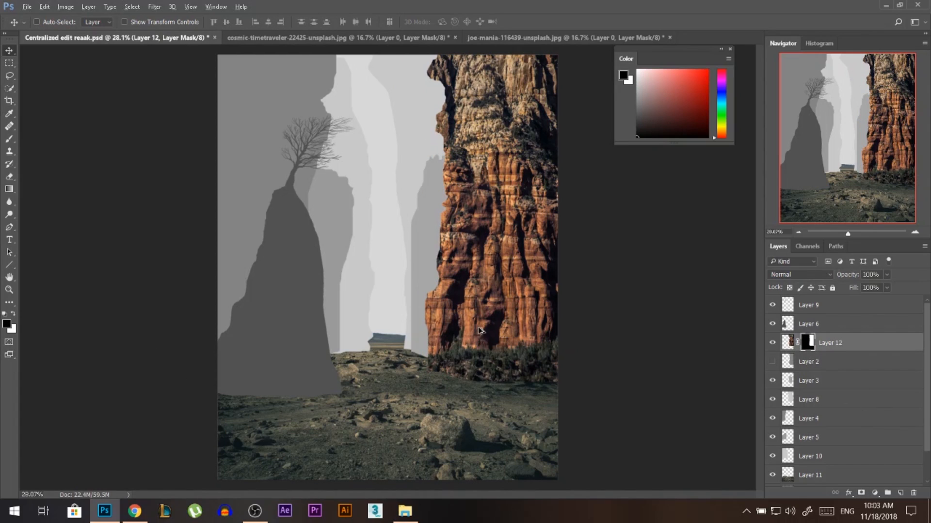
Examine the lower cliff edge with Layer 12's mask disabled and enabled
scroll(479, 331, up, 1)
scroll(433, 277, up, 7)
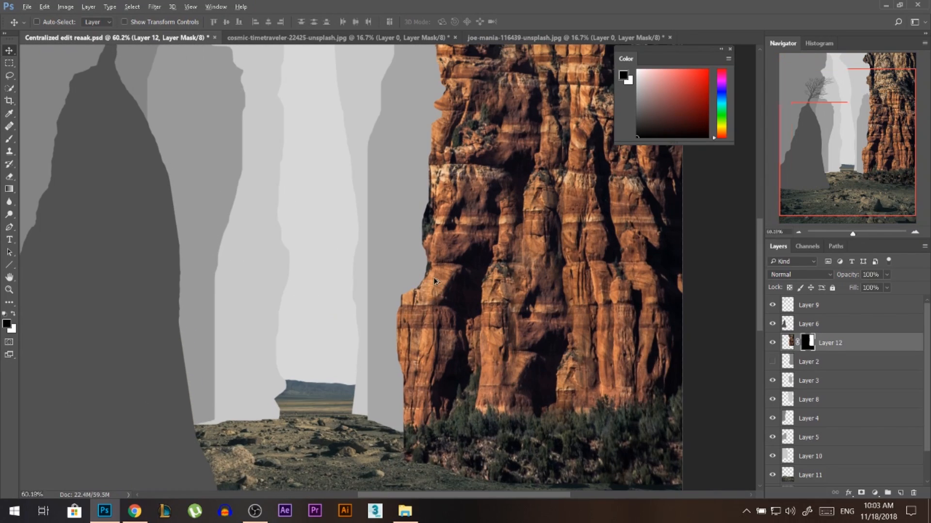
scroll(454, 201, down, 4)
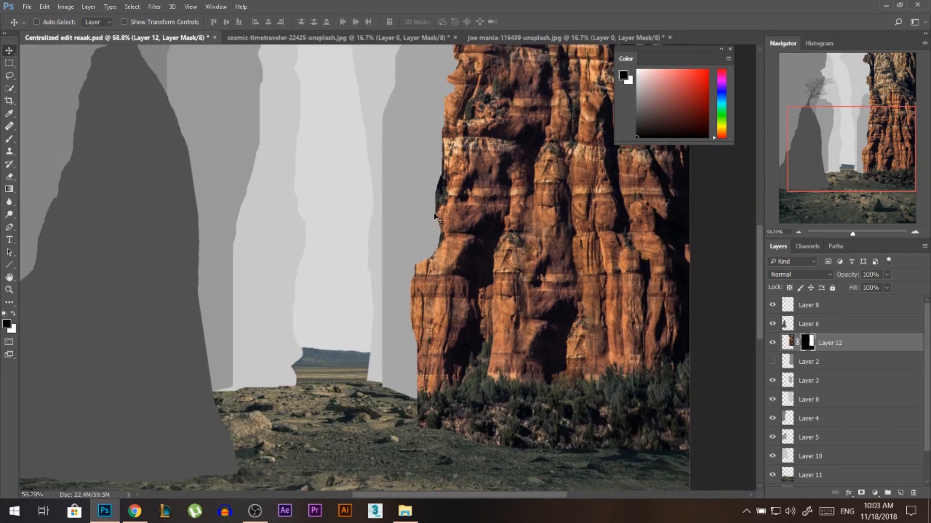
shift+click(808, 343)
scroll(412, 219, up, 2)
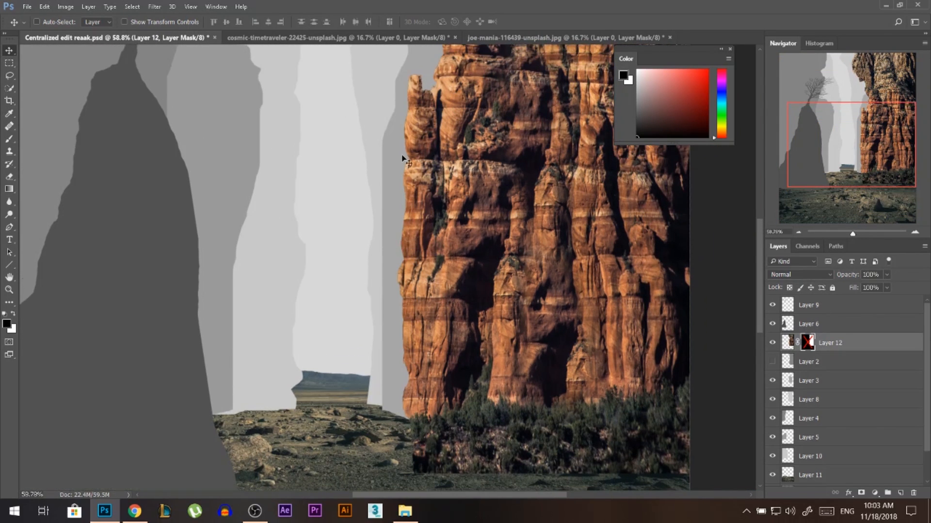
shift+click(808, 344)
shift+click(808, 344)
shift+click(808, 344)
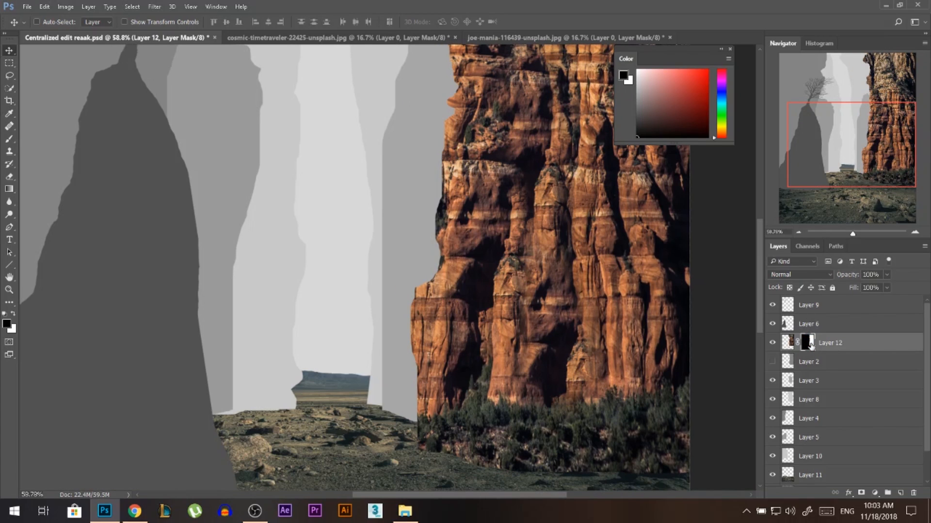
Reveal the natural rock along the lower left cliff edge, painting white on Layer 12's mask with a textured brush at 100% opacity
click(11, 139)
right_click(433, 280)
click(469, 346)
mouse_move(407, 212)
mouse_down()
mouse_move(429, 212)
mouse_move(418, 322)
mouse_up()
key(x)
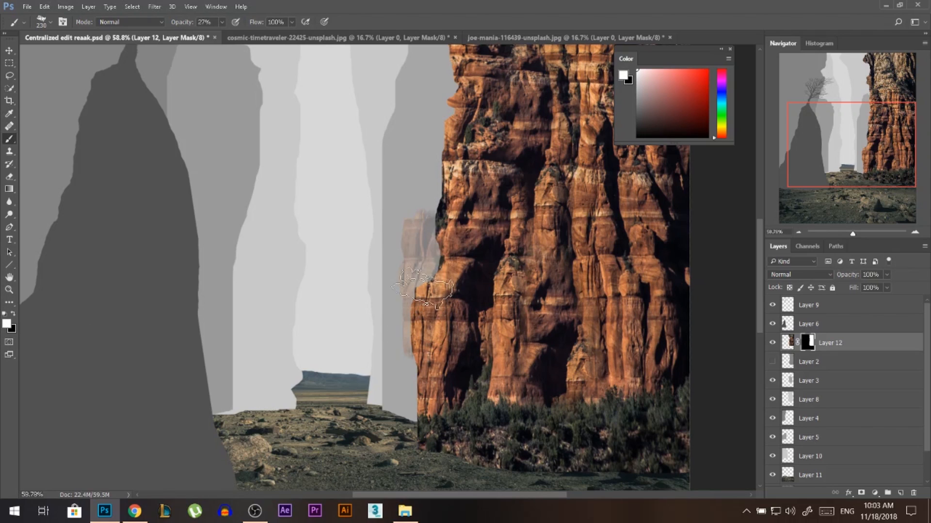
key(0)
drag(421, 222, 423, 446)
mouse_move(419, 327)
mouse_down()
mouse_move(417, 404)
mouse_move(421, 443)
mouse_move(422, 397)
mouse_move(420, 450)
mouse_up()
Refine the cliff edge around the overhang on Layer 12's mask in white and black, using a 28 px textured brush for detail
scroll(440, 276, up, 2)
mouse_move(439, 267)
mouse_down()
mouse_move(436, 177)
mouse_move(435, 281)
mouse_move(411, 298)
mouse_move(445, 171)
mouse_move(442, 289)
mouse_move(390, 250)
mouse_move(389, 318)
mouse_move(464, 186)
mouse_move(459, 270)
mouse_move(387, 183)
mouse_up()
scroll(412, 291, up, 2)
scroll(435, 288, up, 2)
scroll(460, 269, up, 2)
scroll(435, 184, up, 8)
scroll(441, 247, up, 9)
drag(475, 241, 447, 241)
scroll(467, 232, down, 3)
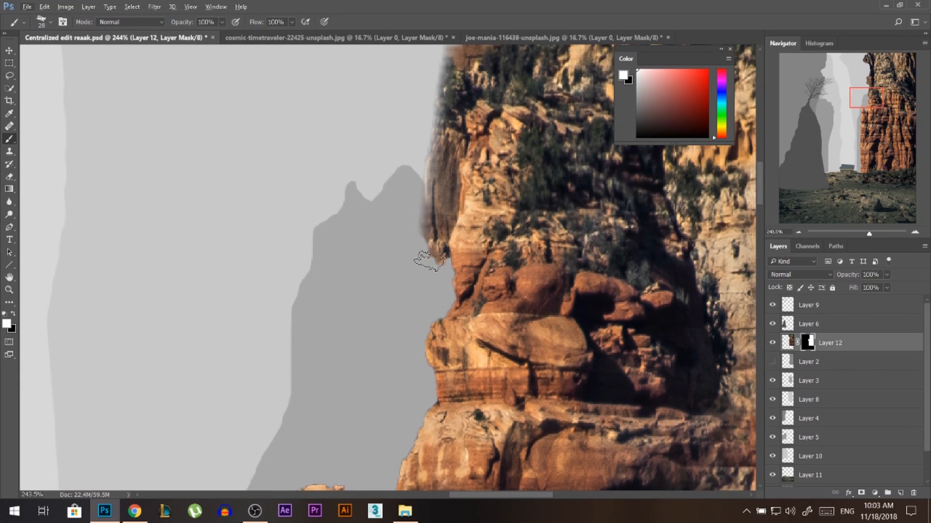
scroll(429, 261, down, 2)
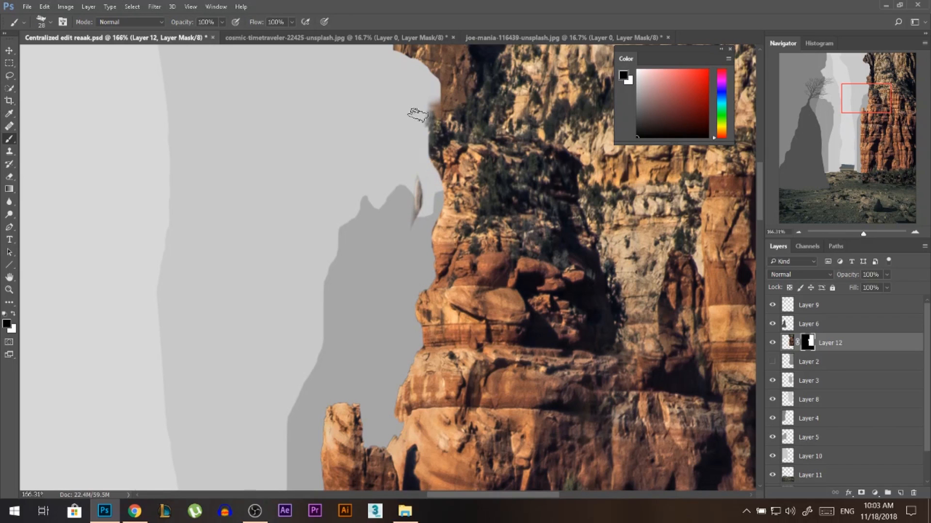
scroll(410, 252, down, 2)
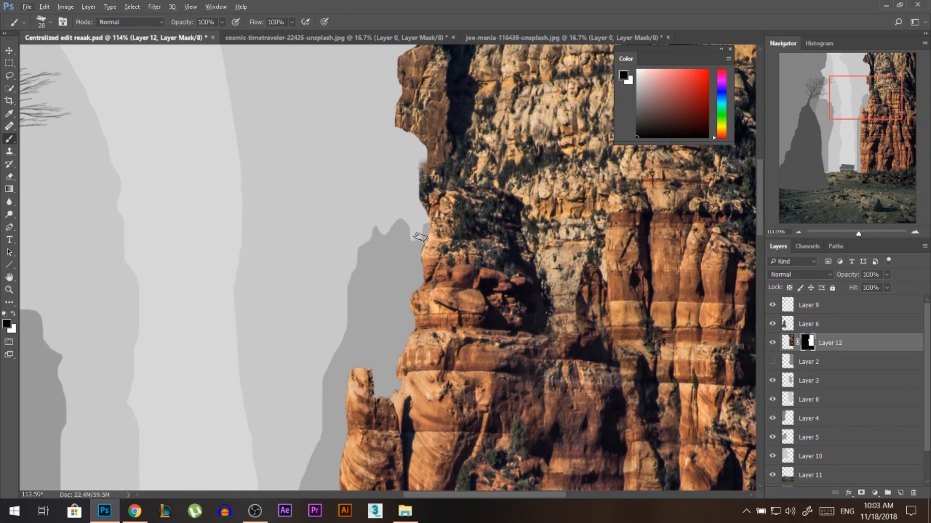
scroll(418, 237, down, 3)
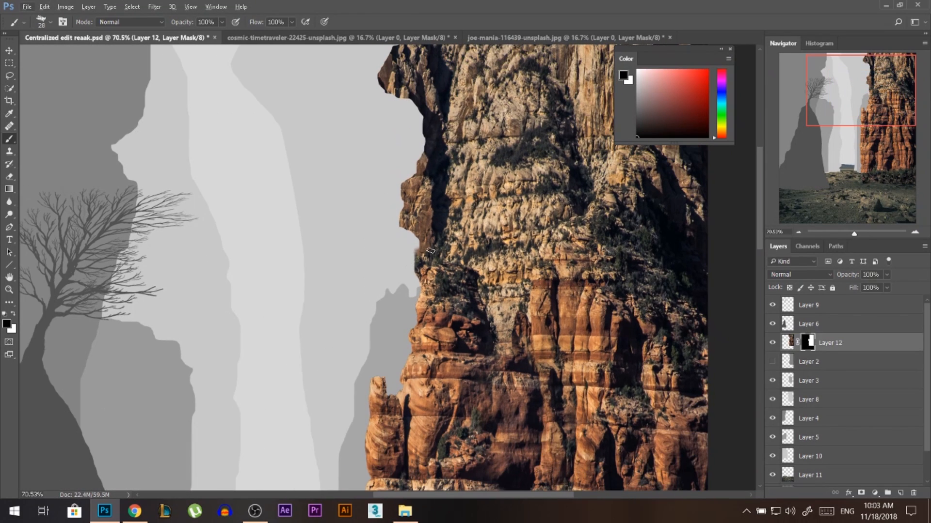
Reveal the rock column below the overhang on Layer 12's mask with a 120 px textured brush, then trim its outer edge in black
scroll(429, 217, up, 3)
scroll(404, 180, up, 2)
drag(394, 197, 417, 197)
key(x)
mouse_move(412, 157)
mouse_down()
mouse_move(392, 221)
mouse_move(402, 92)
mouse_move(412, 127)
mouse_move(420, 97)
mouse_up()
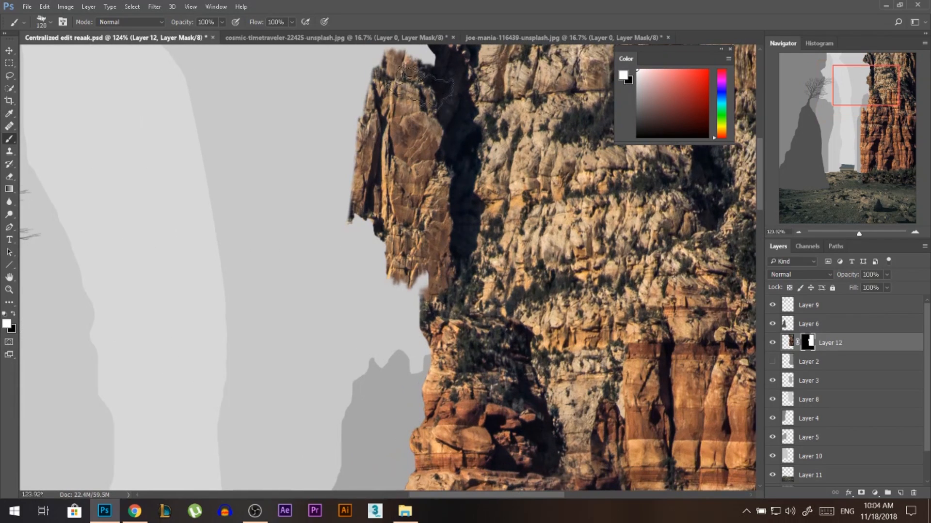
key(x)
mouse_move(351, 82)
mouse_down()
mouse_move(350, 220)
mouse_move(378, 334)
mouse_up()
Fill the gap at the rock column's base in white and smooth its left edge in black on Layer 12's mask
key(x)
mouse_move(443, 280)
mouse_down()
mouse_move(418, 298)
mouse_move(406, 215)
mouse_up()
key(x)
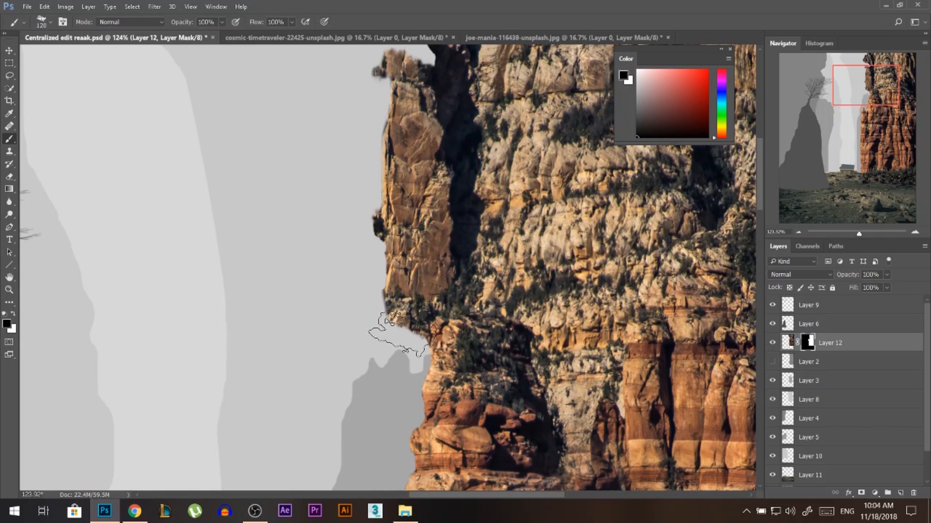
mouse_move(377, 301)
mouse_down()
mouse_move(387, 174)
mouse_move(409, 135)
mouse_move(389, 65)
mouse_up()
scroll(363, 133, down, 5)
drag(365, 141, 358, 236)
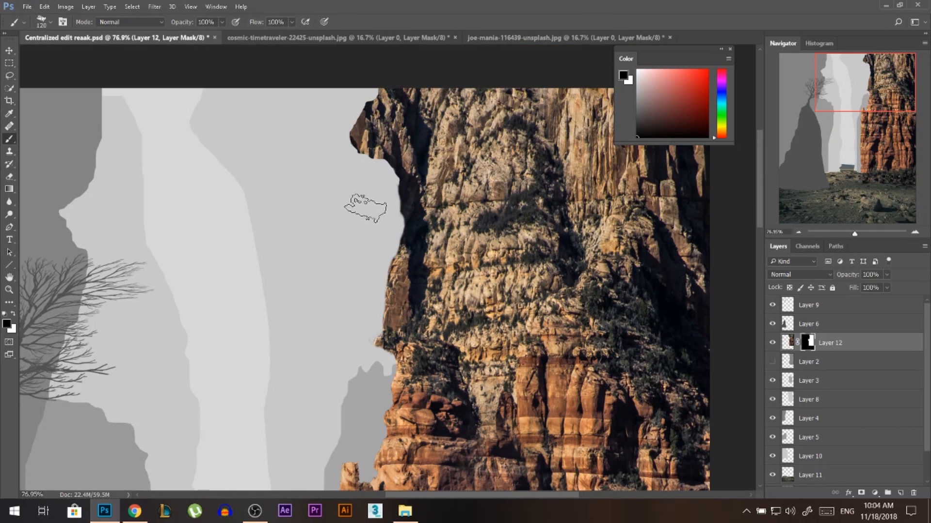
Refine the upper overhang's edge on Layer 12's mask in black and white with a 73 px textured brush
scroll(369, 114, up, 4)
mouse_move(372, 91)
mouse_down()
mouse_move(358, 108)
mouse_move(349, 197)
mouse_up()
key(x)
mouse_move(402, 186)
mouse_down()
mouse_move(400, 317)
mouse_move(427, 223)
mouse_move(440, 340)
mouse_move(447, 260)
mouse_move(459, 265)
mouse_move(412, 182)
mouse_up()
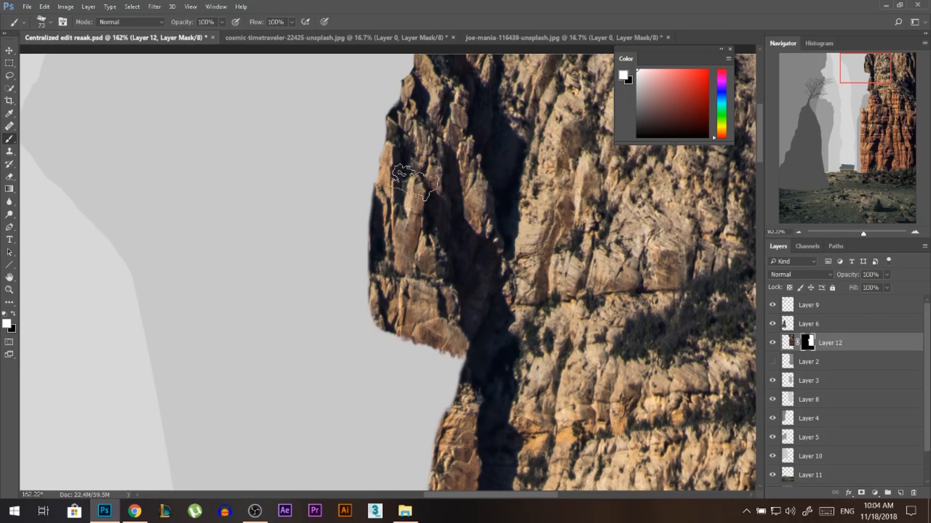
Carve the protruding overhang back toward the dark crevice, painting black on Layer 12's mask with a 50 px textured brush
scroll(415, 182, down, 1)
key(x)
mouse_move(435, 350)
mouse_down()
mouse_move(415, 312)
mouse_move(407, 237)
mouse_move(392, 207)
mouse_move(393, 177)
mouse_move(405, 162)
mouse_move(395, 186)
mouse_up()
key(ctrl+z)
mouse_move(395, 225)
mouse_down()
mouse_move(394, 190)
mouse_move(406, 162)
mouse_move(393, 220)
mouse_up()
mouse_move(407, 154)
mouse_down()
mouse_move(396, 157)
mouse_move(408, 138)
mouse_move(395, 80)
mouse_up()
drag(383, 181, 385, 266)
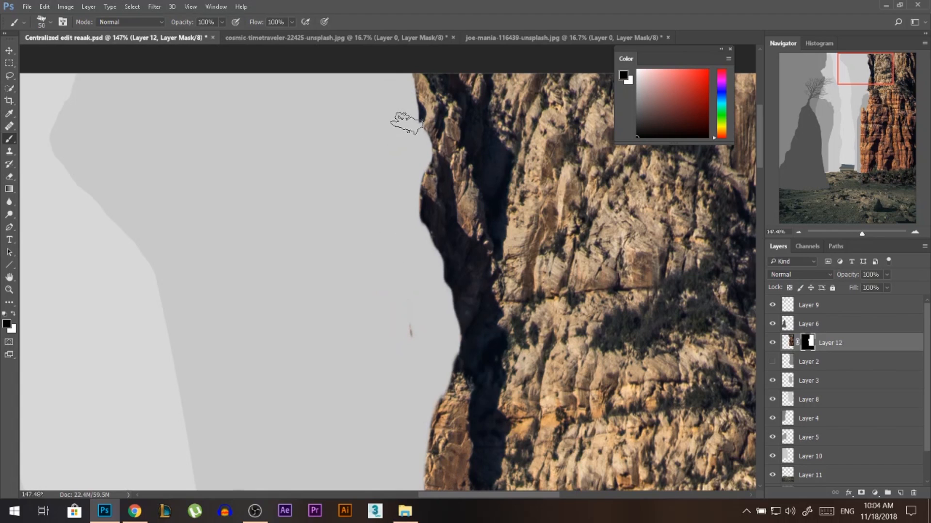
scroll(357, 166, down, 15)
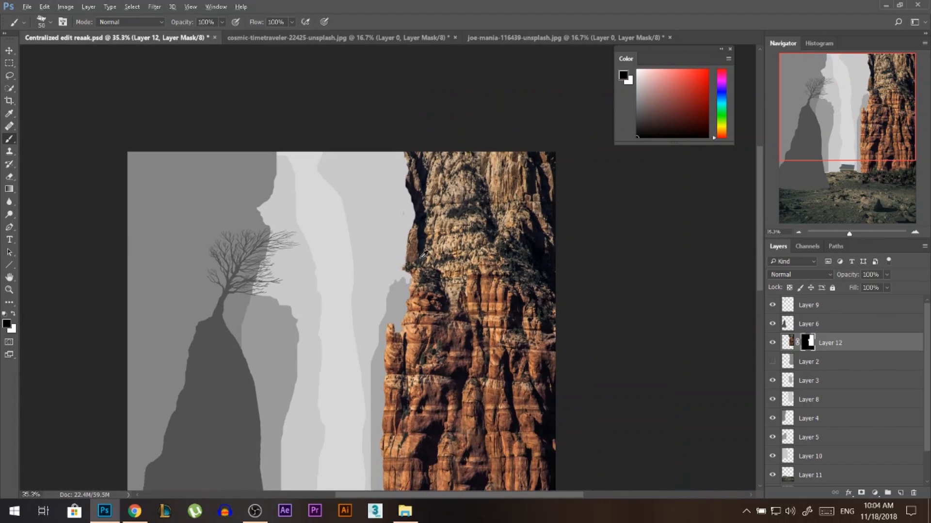
scroll(423, 254, up, 9)
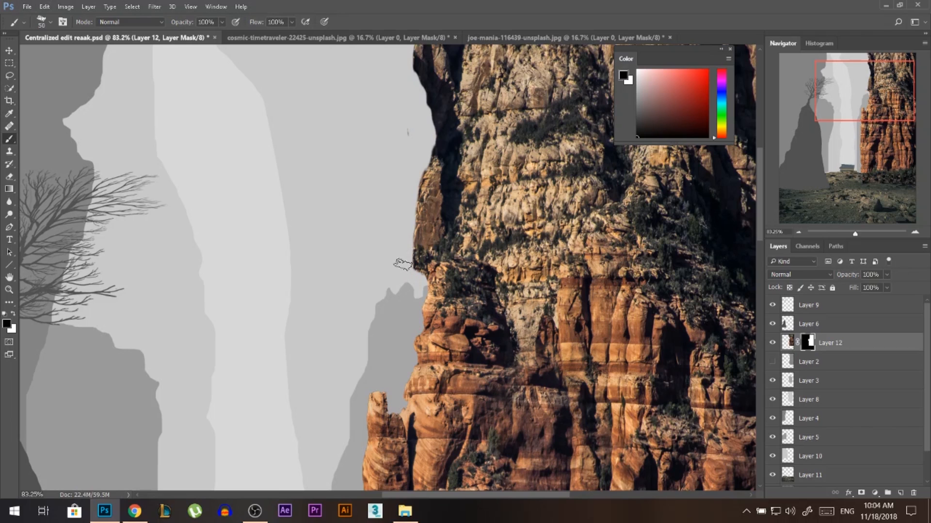
scroll(399, 182, down, 10)
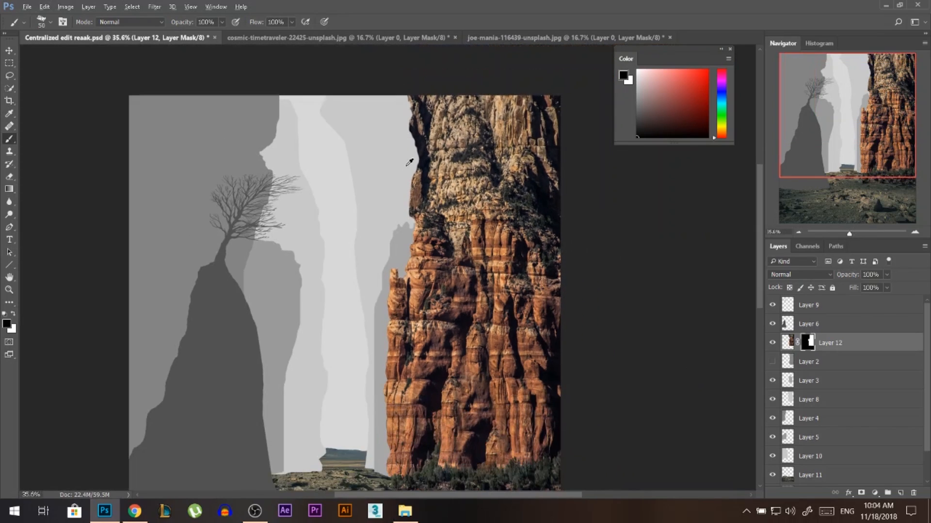
Show Layer 2 behind the cliff and compare its silhouette with the masked rock by toggling Layer 12's visibility
click(9, 52)
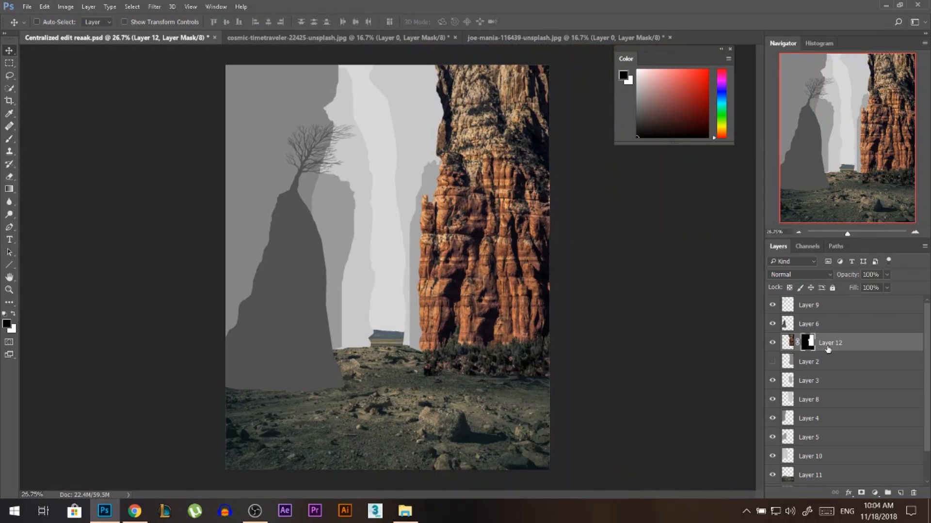
click(774, 343)
click(773, 343)
click(772, 363)
click(771, 345)
click(770, 346)
click(769, 364)
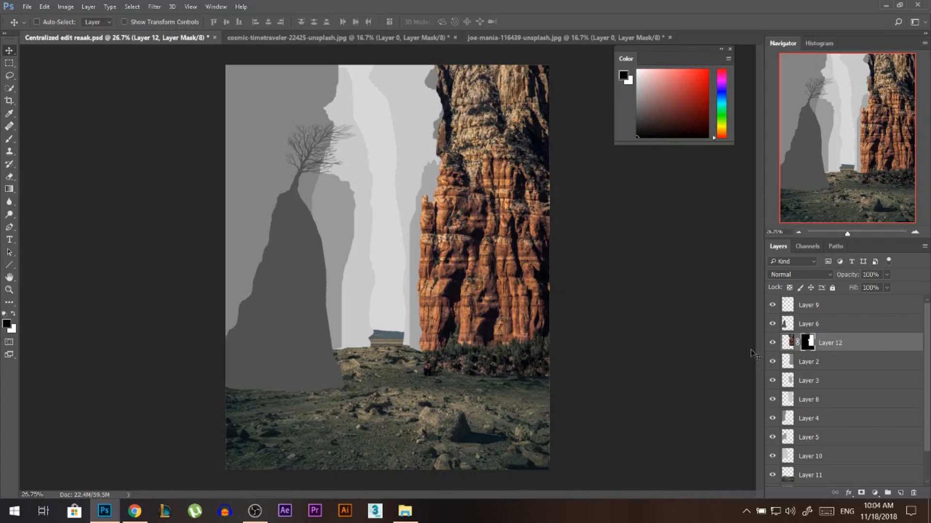
click(772, 343)
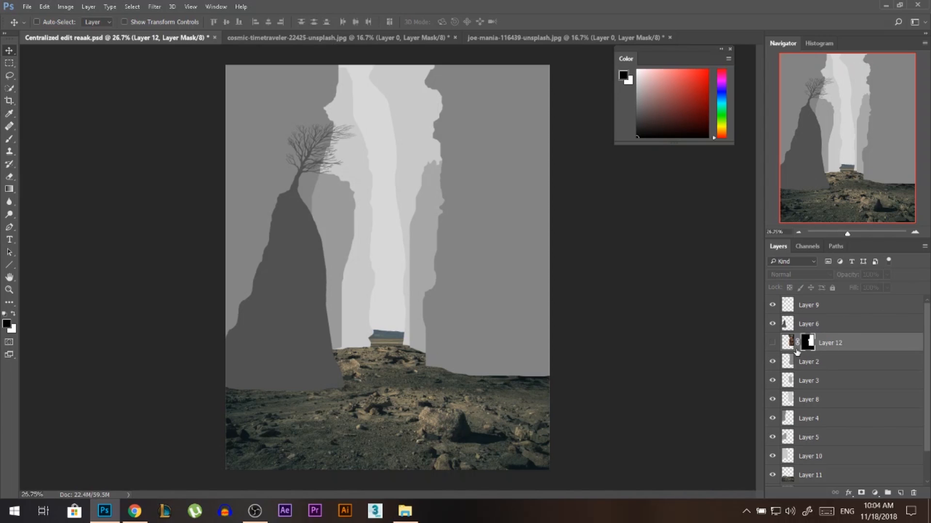
click(773, 342)
scroll(467, 89, up, 2)
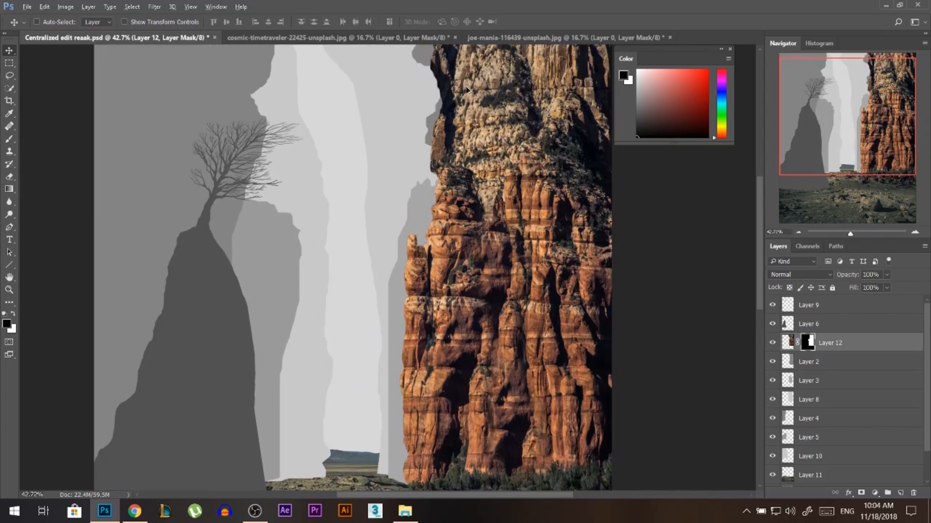
scroll(475, 145, down, 1)
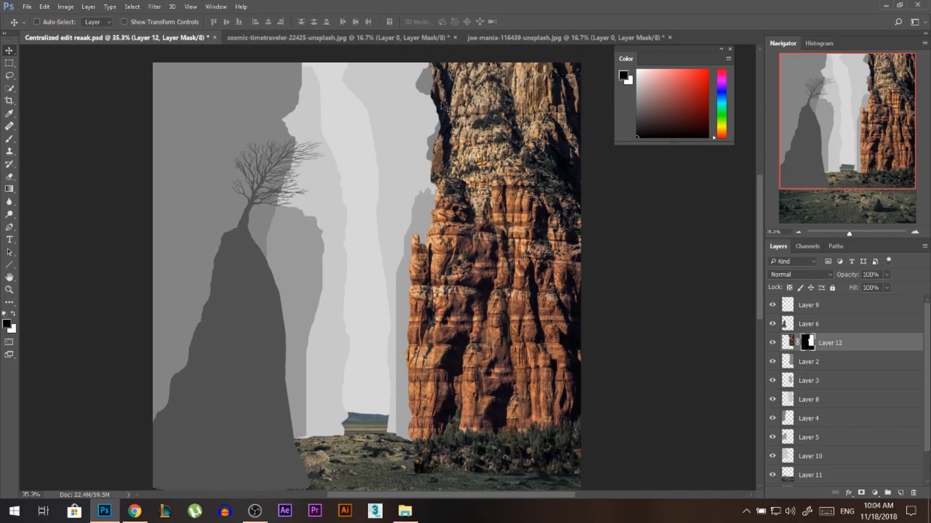
scroll(451, 115, up, 1)
Load Layer 2's silhouette as a selection, paint the overhang and ledge white on Layer 12's mask at 148 px, and deselect
ctrl+click(789, 363)
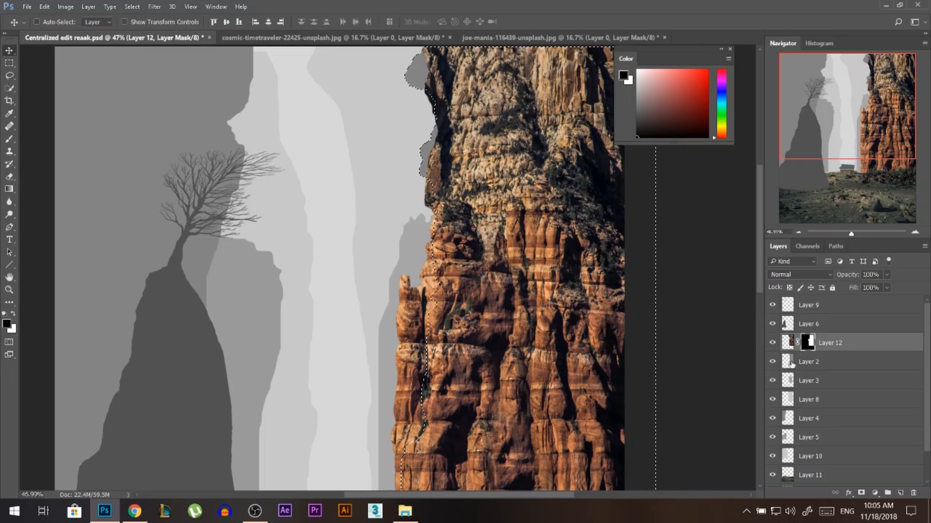
key(b)
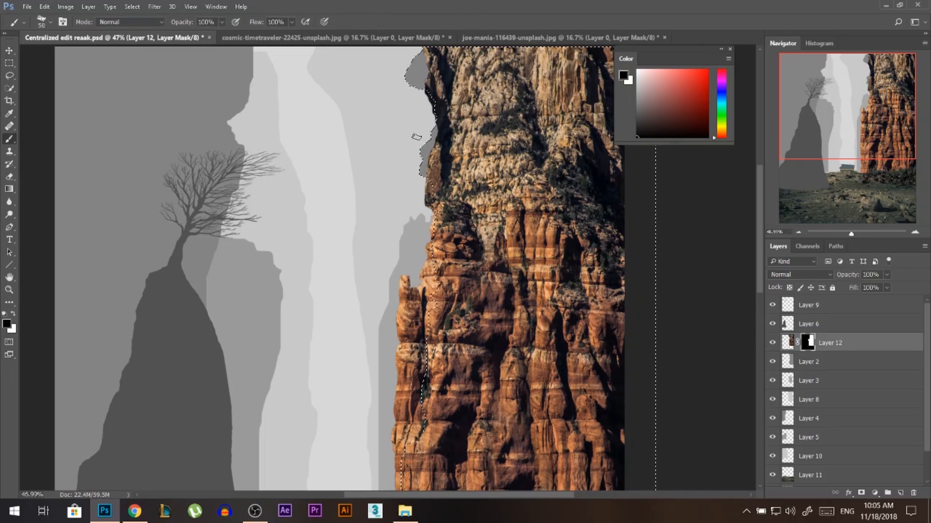
key(x)
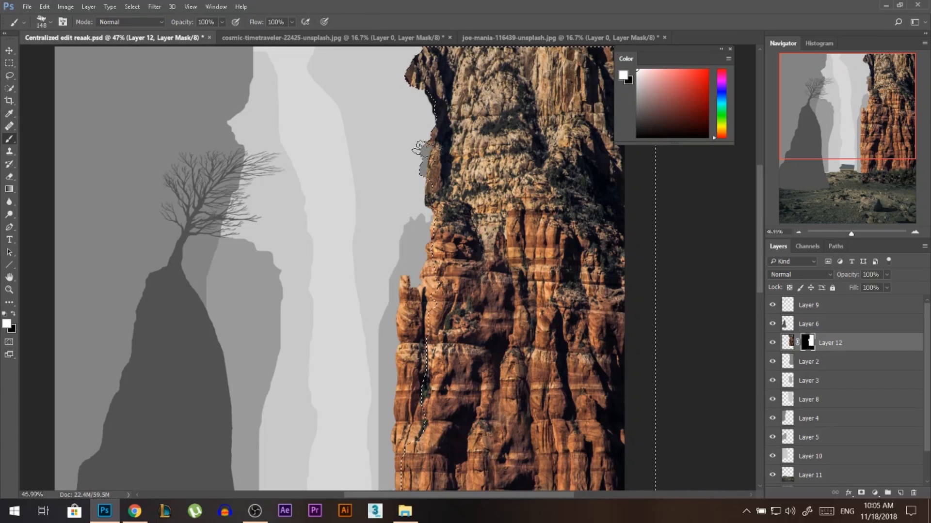
key(ctrl+d)
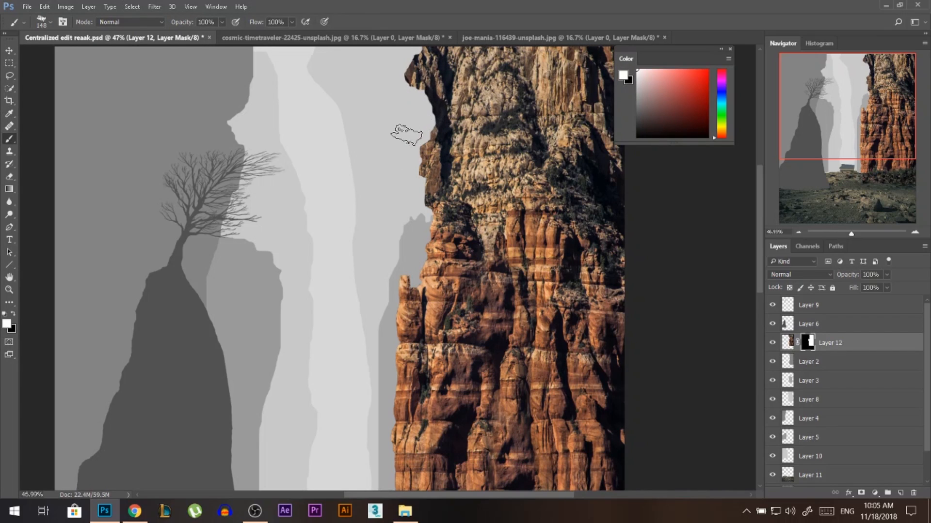
Clone lit rock texture over the dark upper left cliff edge on Layer 12's image, using a Clone Stamp of about 110 px
click(789, 343)
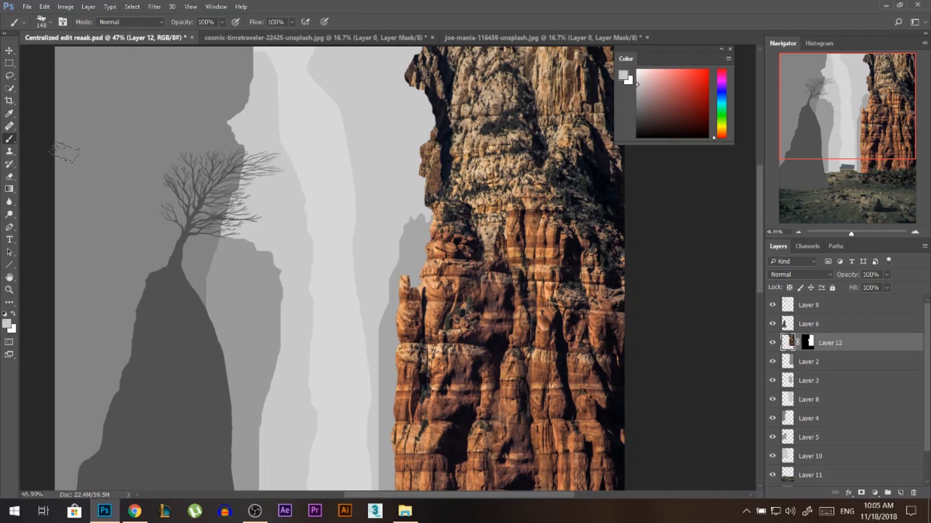
click(10, 152)
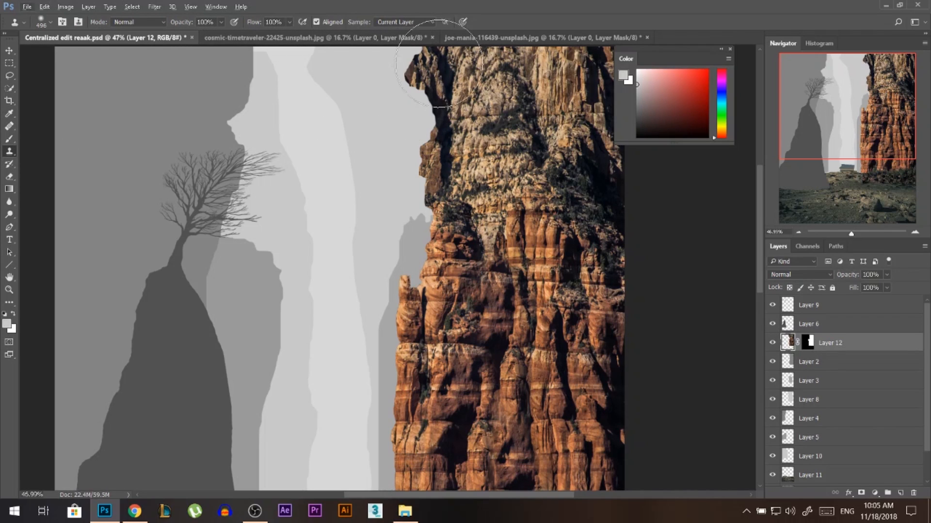
drag(472, 92, 432, 92)
scroll(480, 127, down, 2)
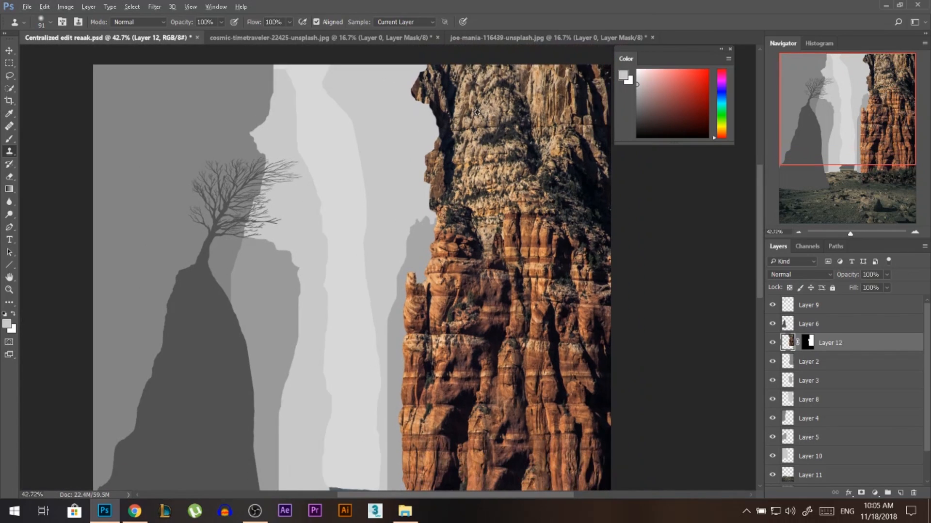
drag(487, 99, 489, 98)
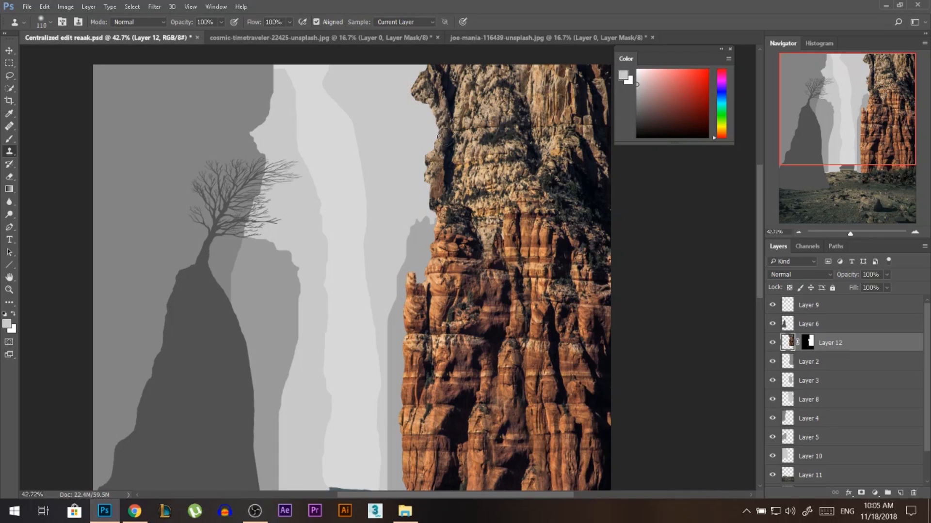
mouse_move(432, 177)
mouse_down()
mouse_move(427, 208)
mouse_move(421, 156)
mouse_up()
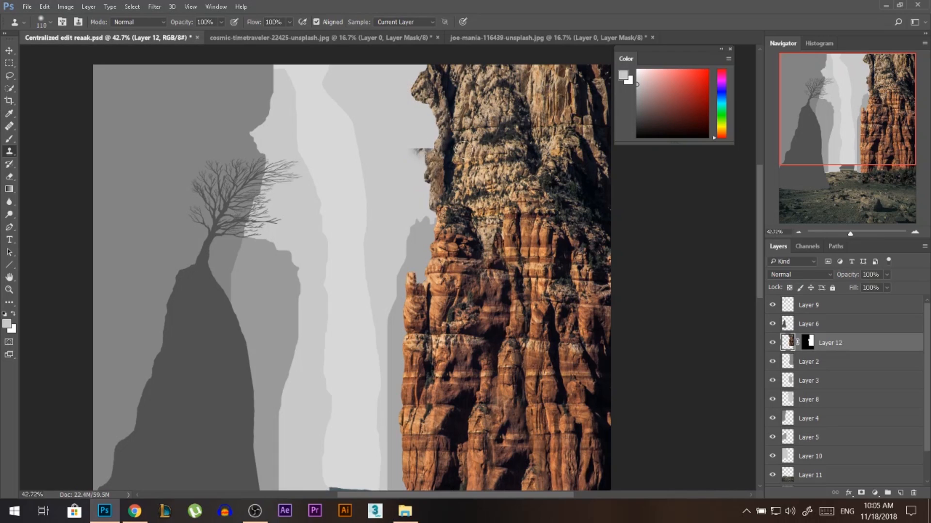
key(v)
key(ctrl+0)
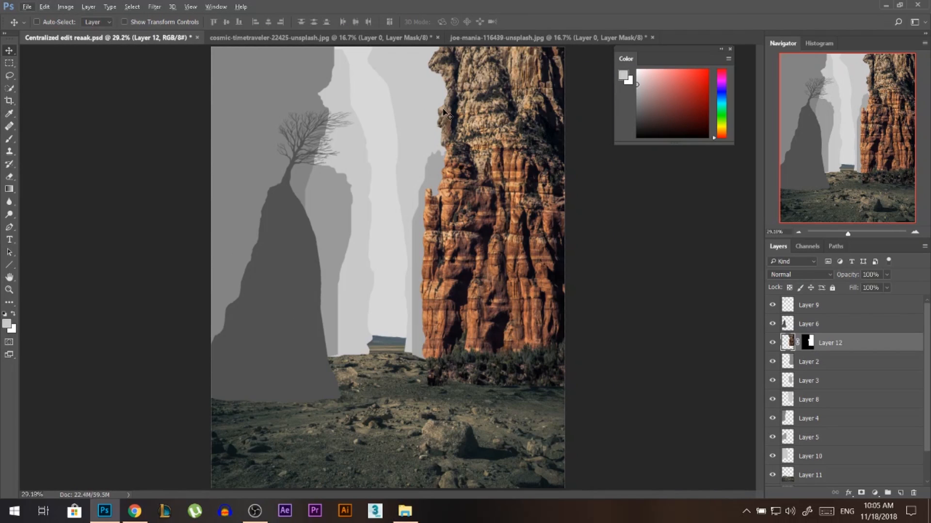
Compare the retouched cliff with Layer 2's silhouette by toggling Layer 12, then hide Layer 2
scroll(459, 135, up, 1)
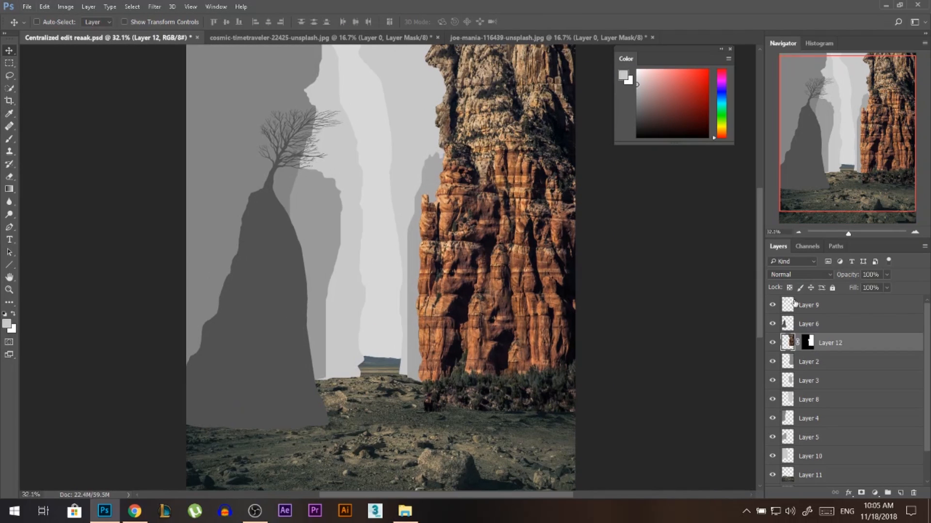
click(772, 343)
click(773, 362)
click(773, 344)
click(773, 344)
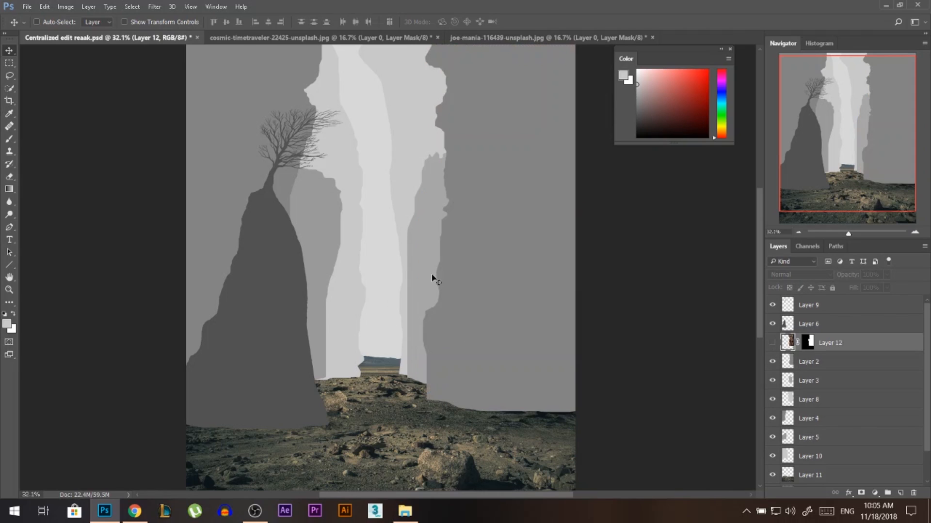
click(772, 342)
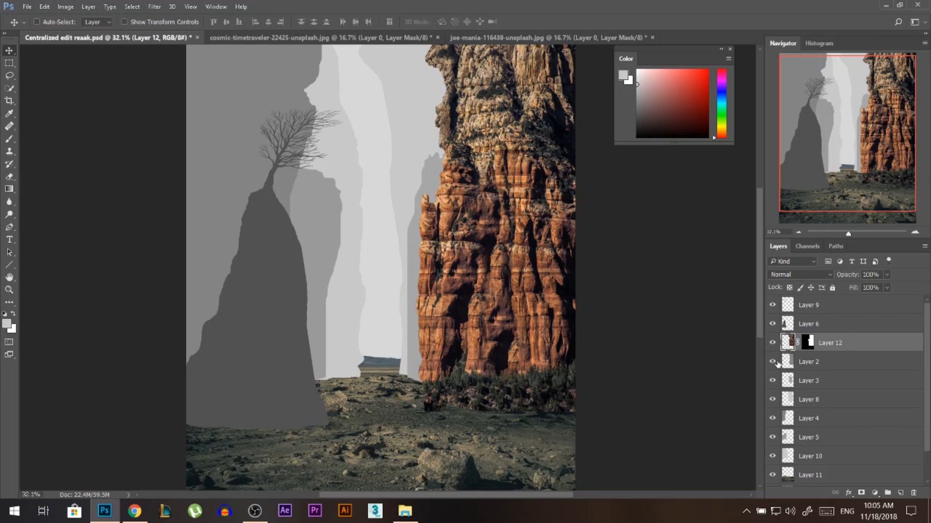
scroll(441, 266, down, 1)
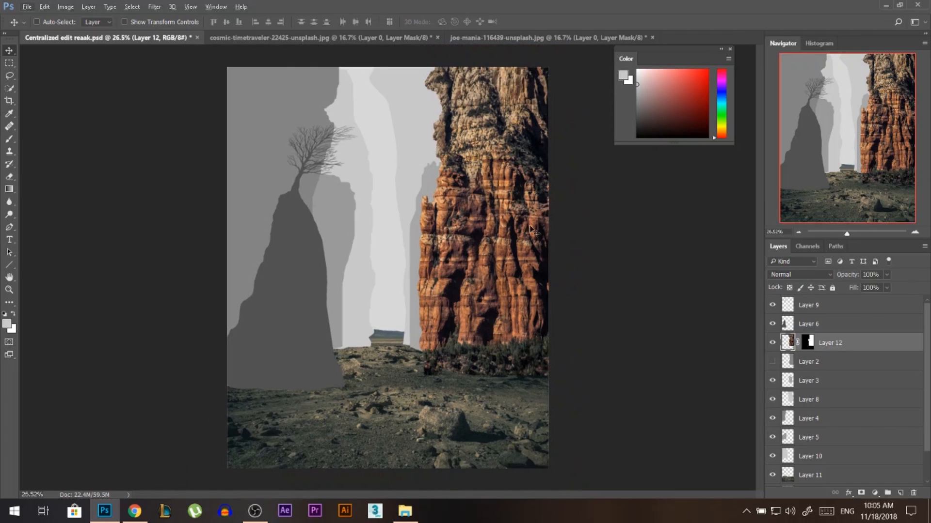
Select Layer 4, the left wall shape, and bring the cosmic-timetraveler-22425-unsplash.jpg canyon photo into the composite above it
ctrl+click(274, 122)
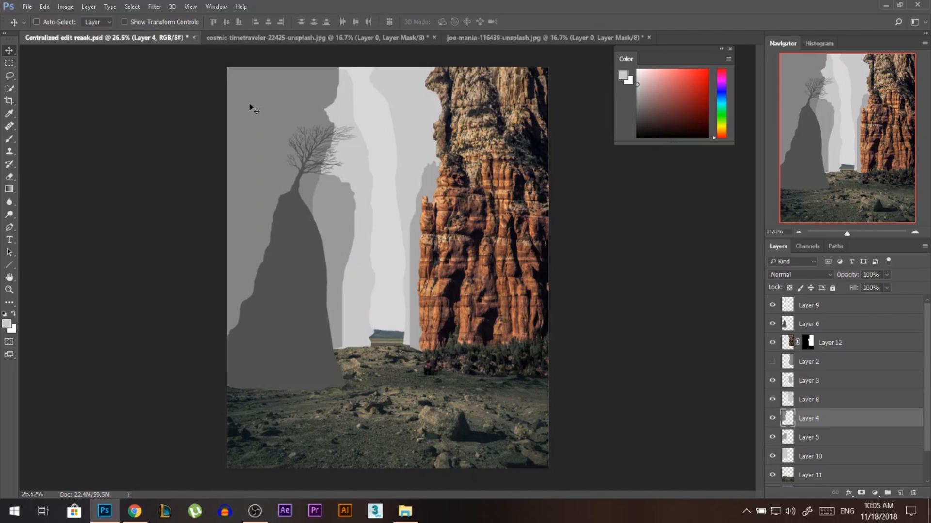
click(271, 38)
drag(507, 208, 426, 214)
drag(349, 233, 359, 196)
Scale the new canyon photo to 53.89% width and 60.53% height over the left wall with Free Transform
key(ctrl+t)
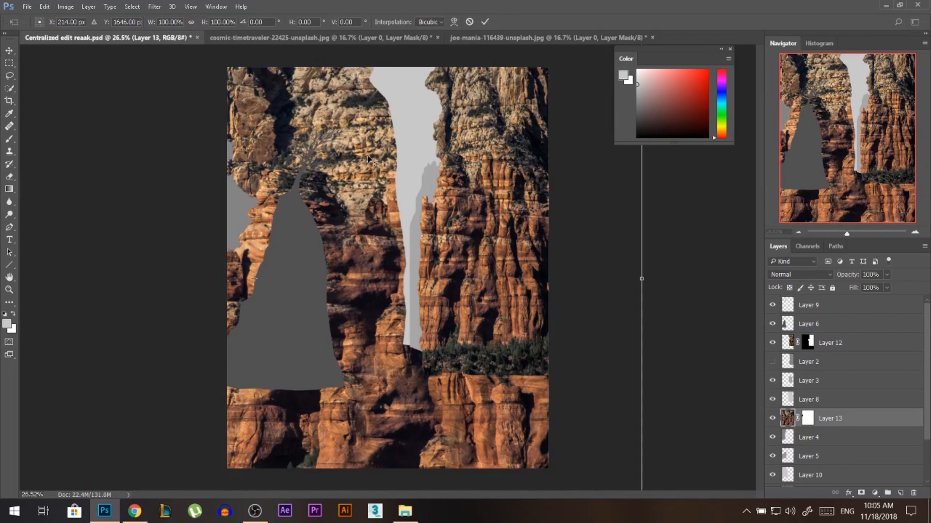
key(ctrl+0)
drag(517, 405, 425, 344)
drag(344, 237, 374, 217)
drag(349, 181, 349, 164)
drag(405, 206, 349, 205)
Position the scaled canyon photo at X 0 px, Y 1194.50 px on the left side and apply the transform
right_click(356, 219)
click(402, 375)
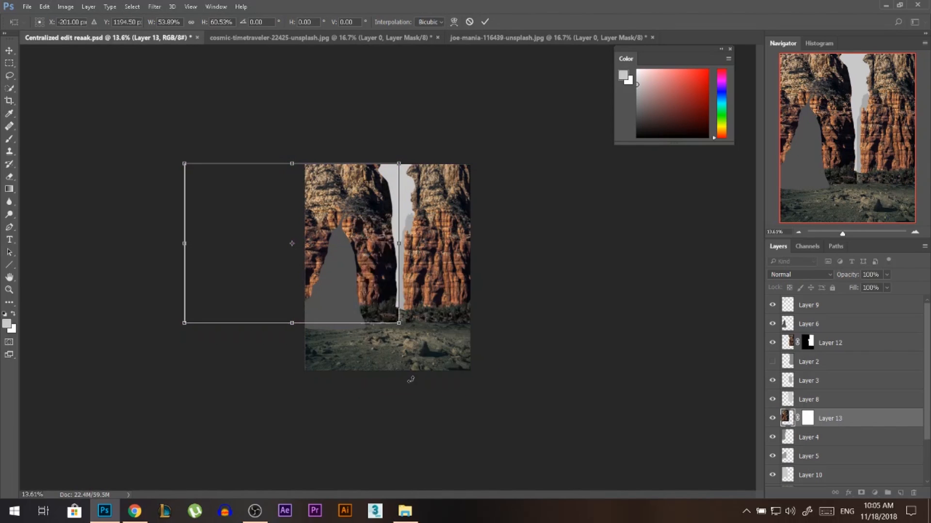
right_click(388, 234)
click(427, 394)
drag(375, 262, 326, 263)
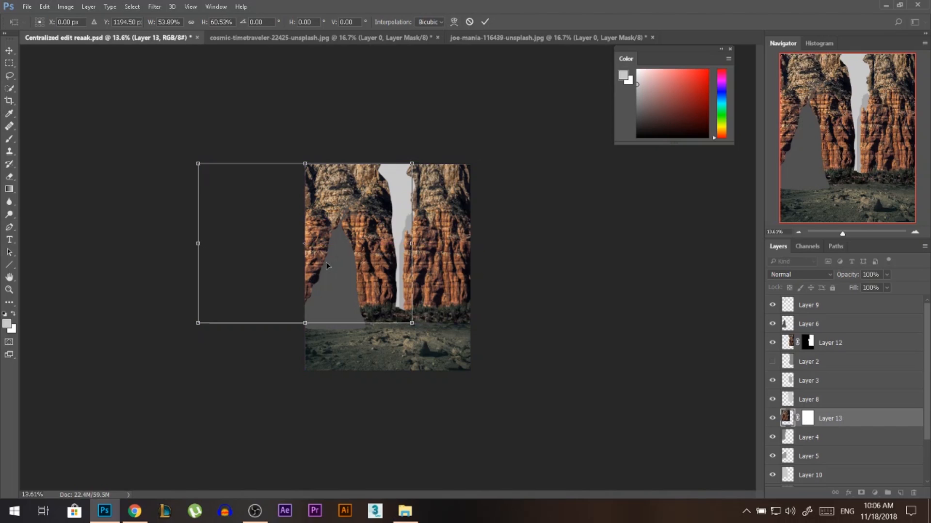
key(Return)
scroll(675, 319, up, 2)
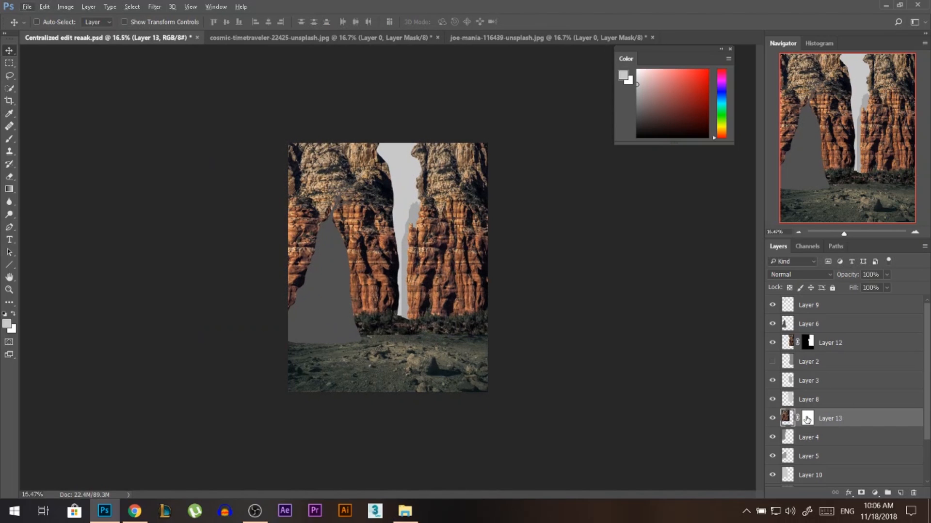
Replace Layer 13's existing white mask with a mask that follows Layer 4's silhouette
click(771, 418)
click(771, 418)
right_click(808, 419)
click(836, 335)
key(ctrl+t)
key(Return)
click(861, 492)
Unlink Layer 13's photo from its mask, reposition the photo, and rotate it 5.80 degrees inside the left wall silhouette
click(798, 418)
click(788, 418)
drag(331, 290, 302, 314)
scroll(331, 190, up, 6)
key(ctrl+t)
scroll(351, 181, up, 15)
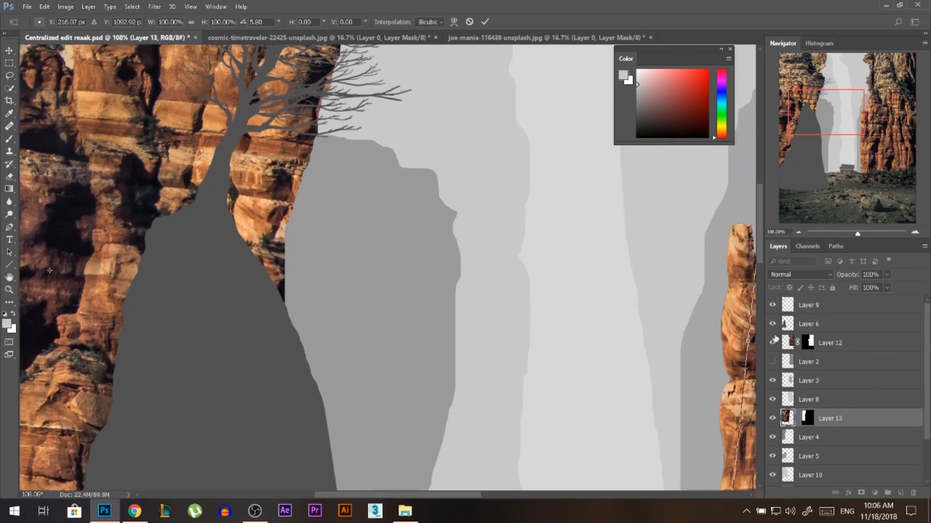
key(Return)
Hide Layer 6 and Layer 9 to expose the left cliff
click(787, 323)
click(772, 324)
click(773, 305)
Paint white on Layer 13's mask to reveal more rock along the left cliff's inner edge beyond the layout silhouette
click(808, 418)
scroll(351, 194, down, 6)
click(9, 139)
key(x)
scroll(339, 291, down, 4)
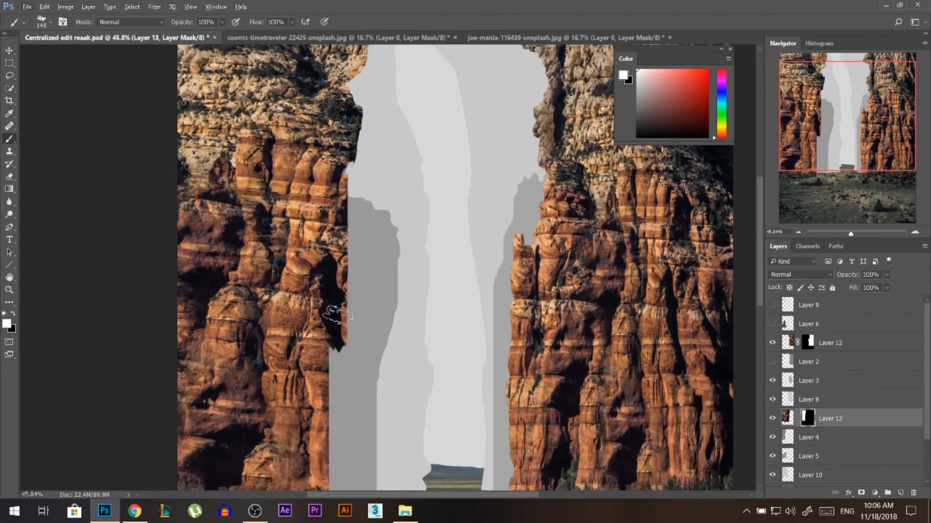
mouse_move(346, 275)
mouse_down()
mouse_move(326, 236)
mouse_move(322, 162)
mouse_up()
scroll(332, 141, up, 4)
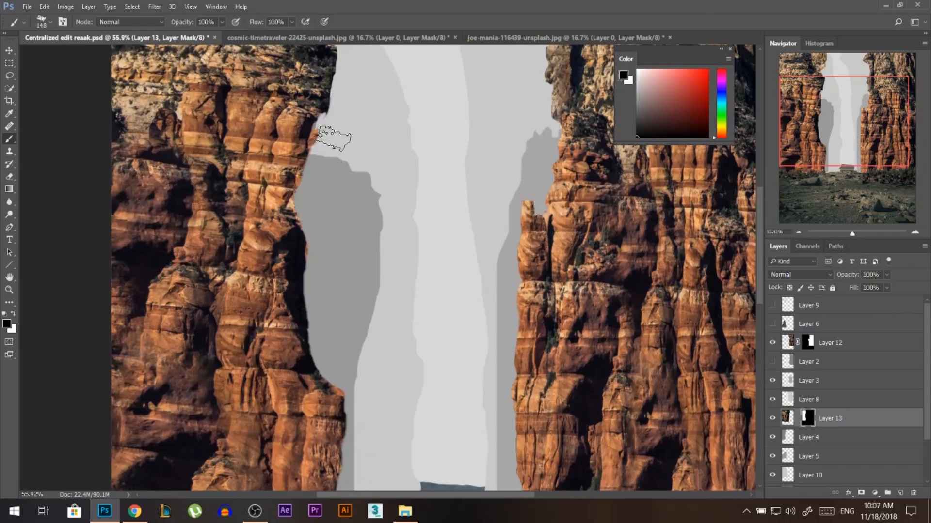
Reshape the left cliff's upper inner edge on Layer 13's mask, alternating between revealing and hiding rock
scroll(325, 145, down, 6)
key(x)
drag(363, 60, 334, 104)
key(x)
scroll(339, 116, up, 5)
scroll(332, 168, down, 2)
key(x)
drag(357, 67, 334, 170)
key(x)
Paint black on Layer 13's mask to cut back the overhanging rock at the top of the left cliff
scroll(334, 122, up, 9)
mouse_move(312, 378)
mouse_down()
mouse_move(294, 245)
mouse_move(228, 114)
mouse_up()
scroll(232, 116, down, 4)
drag(361, 170, 355, 291)
scroll(355, 291, down, 8)
scroll(310, 92, up, 4)
scroll(393, 242, down, 2)
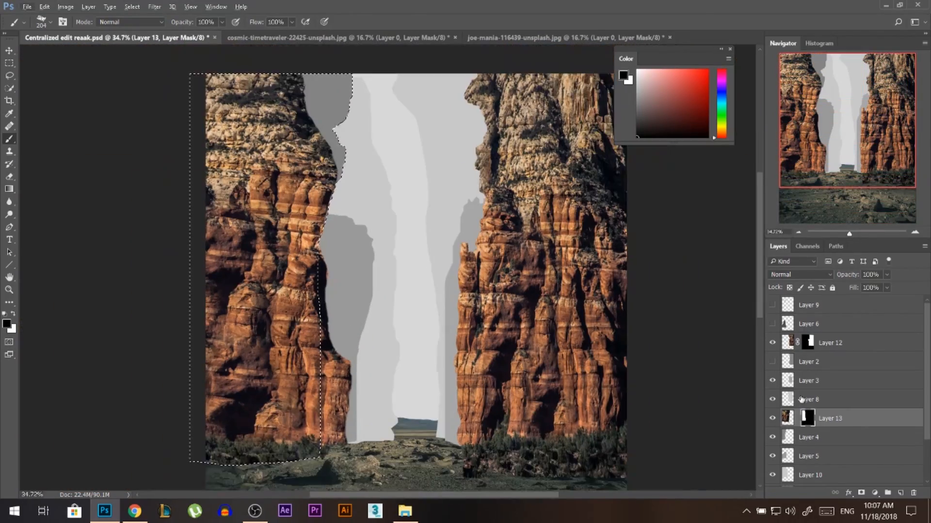
Restore the left cliff's upper edge and clone red rock from the cliff's middle over it on Layer 13's photo
key(ctrl+alt+z)
key(ctrl+alt+z)
click(786, 418)
key(s)
alt+click(274, 201)
drag(347, 98, 345, 108)
scroll(315, 204, up, 1)
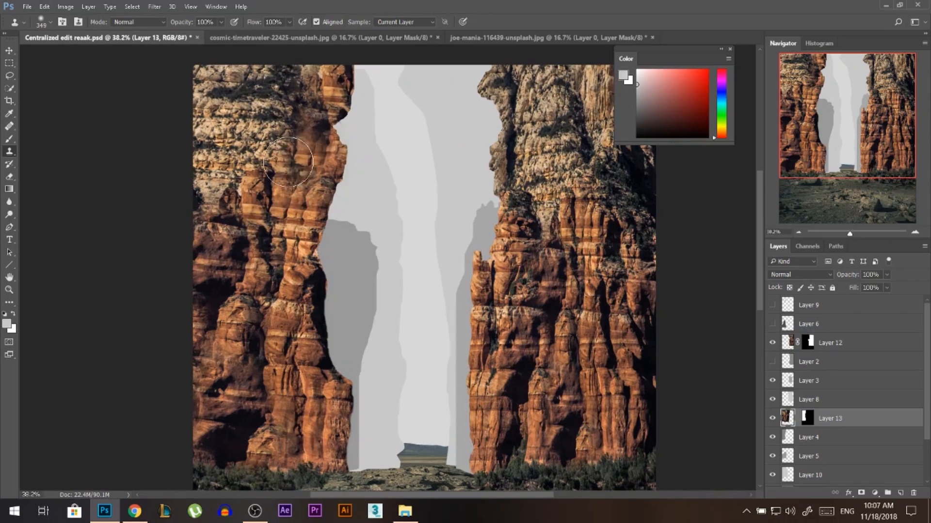
Return to Layer 13's mask and refine the left cliff's inner edge around the middle recess with the Brush tool
scroll(317, 223, up, 1)
key(v)
scroll(318, 223, up, 1)
click(807, 418)
key(b)
scroll(351, 214, down, 2)
scroll(350, 218, up, 2)
key(x)
drag(324, 206, 342, 306)
drag(369, 251, 386, 252)
mouse_move(331, 324)
mouse_down()
mouse_move(316, 320)
mouse_move(314, 307)
mouse_up()
Open the image arid-barren-desert-236552.jpg as its own document alongside the composite
scroll(149, 201, down, 6)
key(v)
scroll(301, 201, down, 2)
scroll(302, 201, up, 3)
scroll(409, 327, down, 1)
key(alt+Tab)
mouse_move(533, 179)
mouse_down()
mouse_move(170, 416)
mouse_move(521, 37)
mouse_up()
key(alt+Tab)
key(alt+Tab)
key(alt+Tab)
Invert Layer 0's mask in the desert photo to hide the sky and keep the rock formations
key(w)
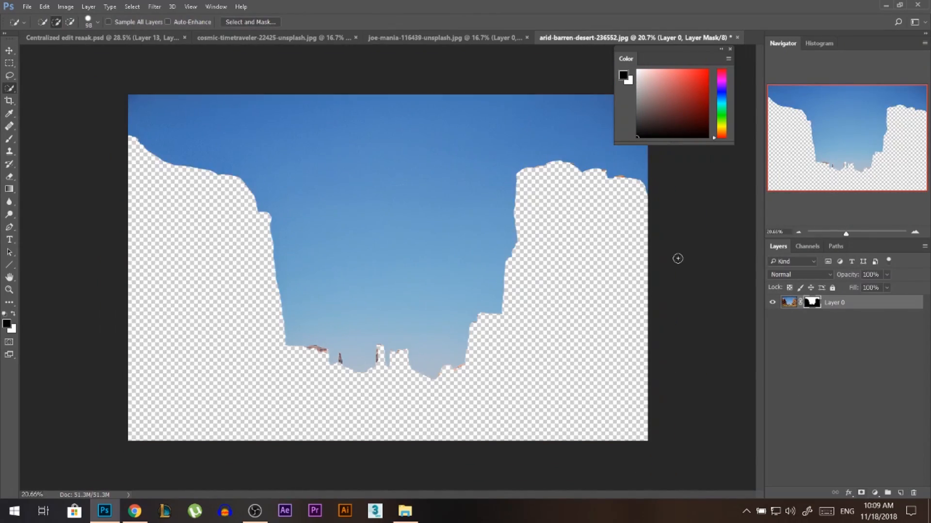
key(ctrl+i)
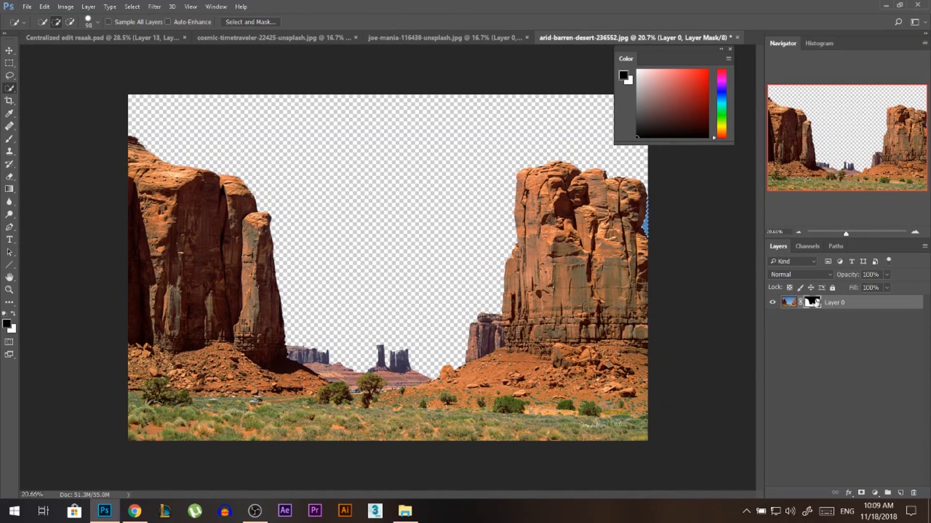
key(v)
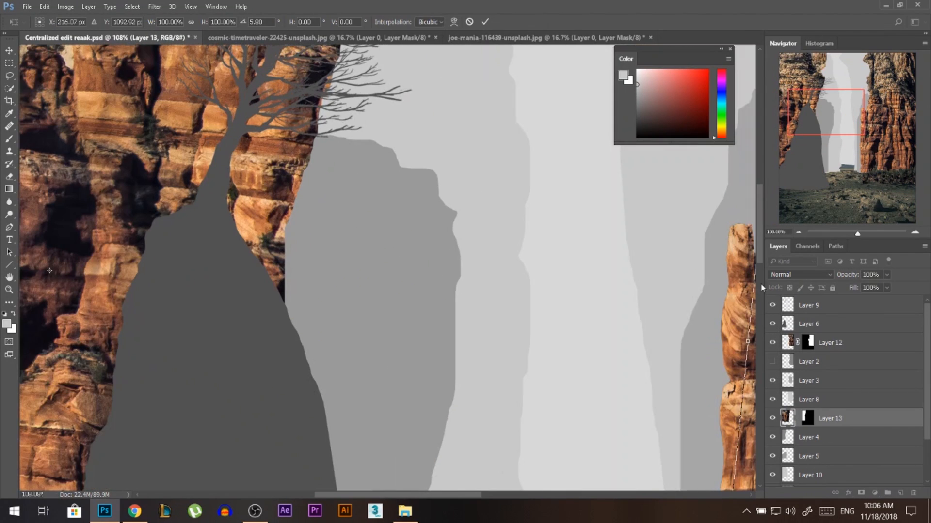
In Centralized edit reaak.psd, hide Layer 9 and Layer 6 and make Layer 13 the active layer
click(773, 381)
click(829, 324)
drag(772, 305, 772, 324)
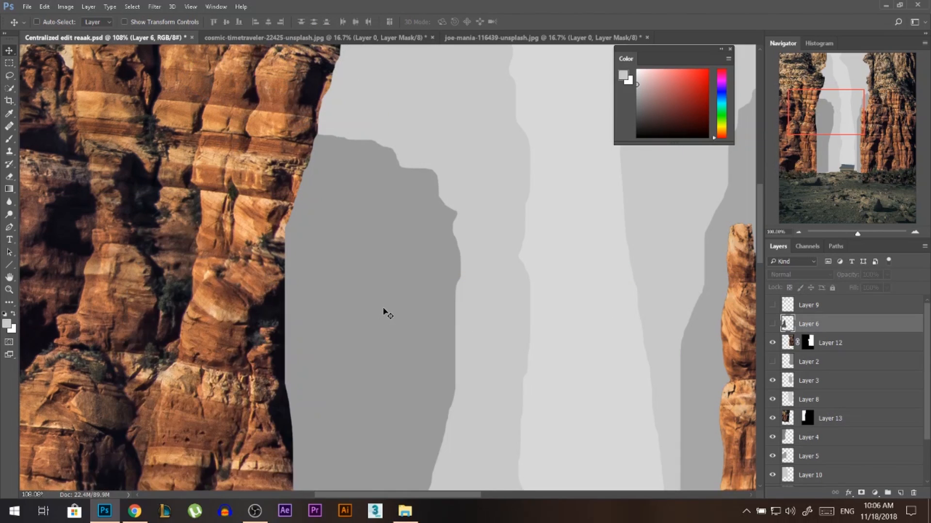
scroll(384, 312, down, 8)
ctrl+click(313, 214)
scroll(313, 203, down, 3)
scroll(334, 184, up, 3)
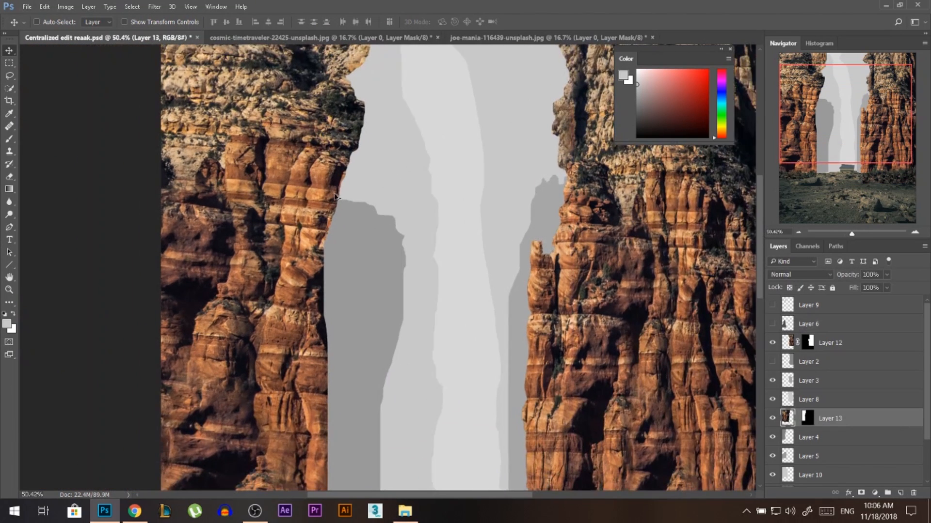
Brush white onto Layer 13's mask beside the left cliff's middle section to extend the rock toward the canyon
scroll(336, 197, up, 1)
click(805, 418)
key(b)
mouse_move(334, 182)
mouse_down()
mouse_move(332, 231)
mouse_move(320, 208)
mouse_move(334, 185)
mouse_move(328, 194)
mouse_move(364, 172)
mouse_move(348, 259)
mouse_move(352, 232)
mouse_move(346, 258)
mouse_move(302, 262)
mouse_move(320, 316)
mouse_move(322, 263)
mouse_move(330, 331)
mouse_move(331, 178)
mouse_up()
key(x)
key(x)
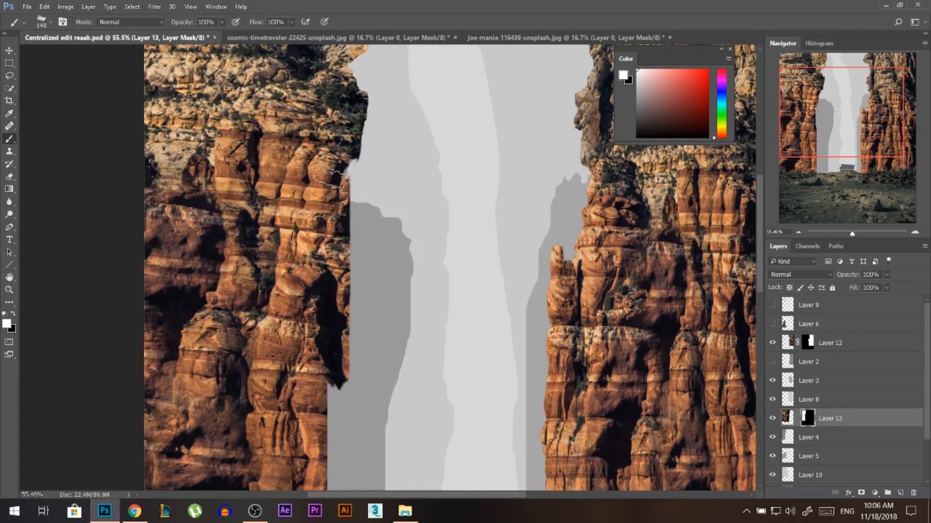
Reveal more rock at the left cliff's base on Layer 13's mask, widening it toward the canyon down to the ground
scroll(331, 178, down, 2)
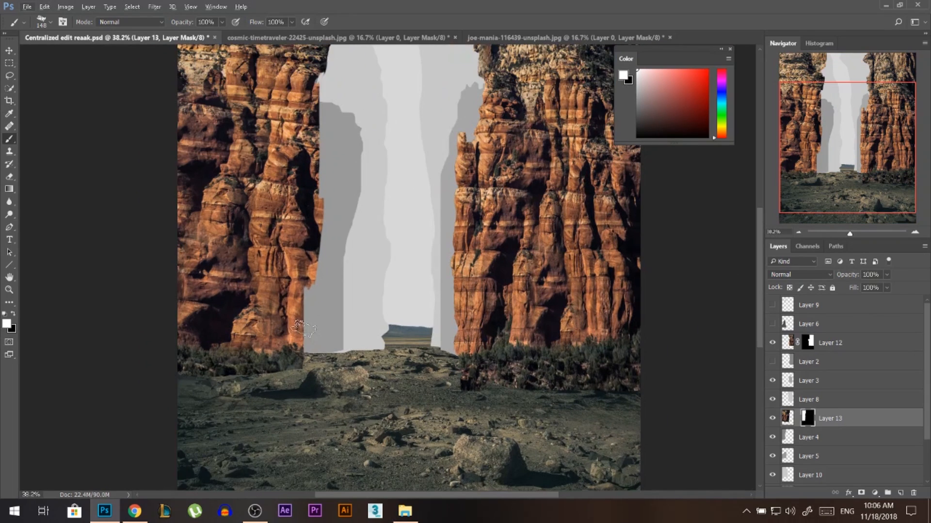
drag(303, 329, 300, 349)
drag(302, 312, 309, 324)
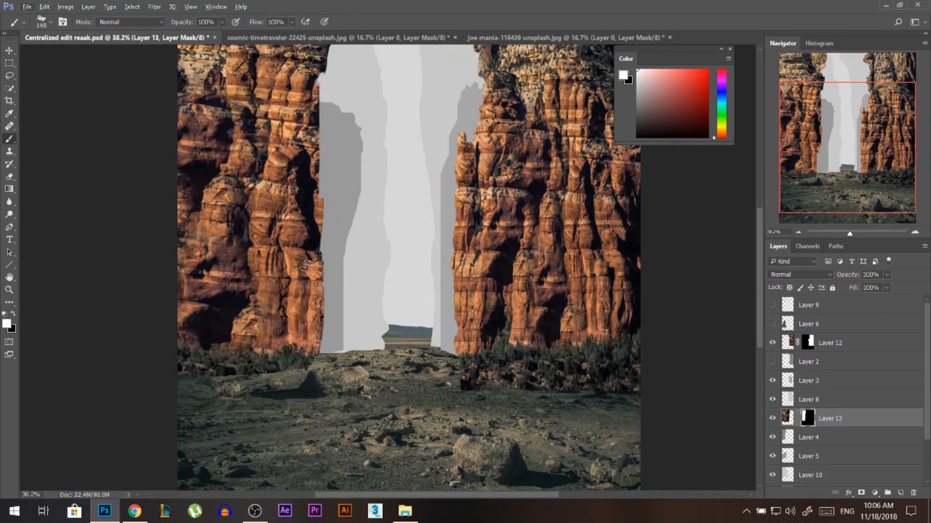
mouse_move(312, 269)
mouse_down()
mouse_move(318, 344)
mouse_move(333, 333)
mouse_move(326, 262)
mouse_up()
key(x)
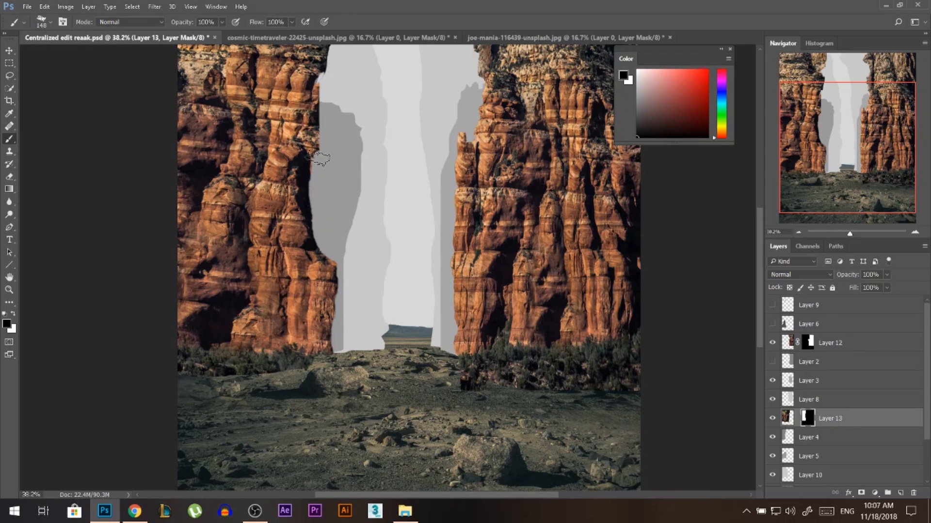
Paint black on Layer 13's mask to trim the straight inner edge above the left cliff's recess
scroll(323, 216, up, 2)
scroll(326, 286, down, 2)
scroll(323, 252, up, 2)
scroll(321, 223, up, 2)
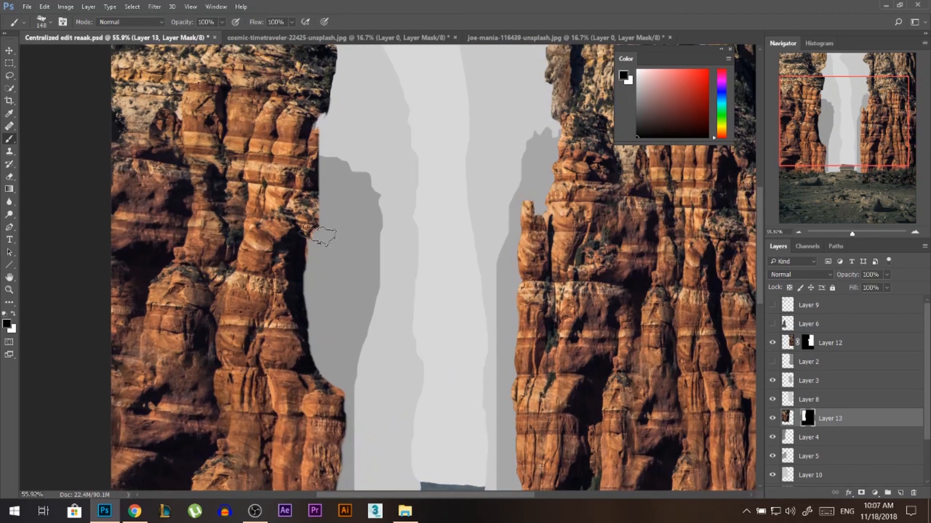
mouse_move(324, 239)
mouse_down()
mouse_move(313, 196)
mouse_move(335, 121)
mouse_move(317, 196)
mouse_up()
Enlarge the brush to 238 px and paint white on the mask to reveal rock along the left cliff's upper edge
scroll(334, 306, down, 2)
alt+right_click(327, 109)
key(x)
mouse_move(329, 120)
mouse_down()
mouse_move(334, 54)
mouse_move(329, 113)
mouse_up()
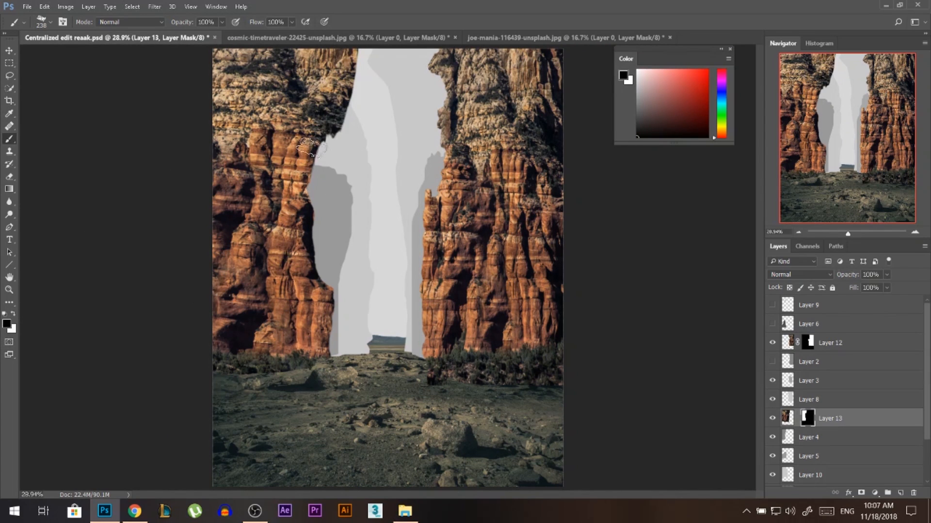
Try a mask stroke along the left cliff's edge near the top of the image, and undo it
scroll(311, 148, up, 2)
scroll(333, 176, down, 1)
mouse_move(340, 103)
mouse_down()
mouse_move(349, 70)
mouse_move(348, 80)
mouse_up()
key(ctrl+z)
key(x)
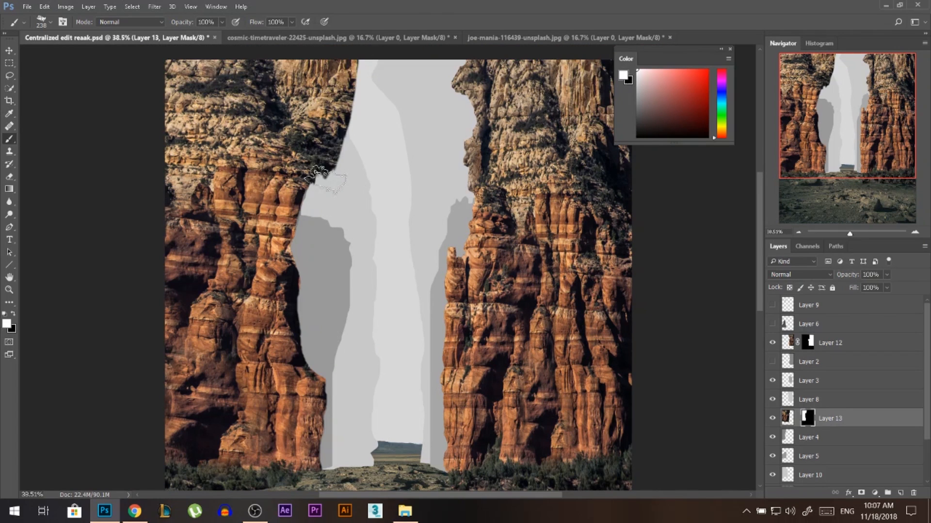
Shrink the brush and mask out the shrub-covered overhang and the rock above it along the left cliff's upper edge
scroll(328, 121, up, 2)
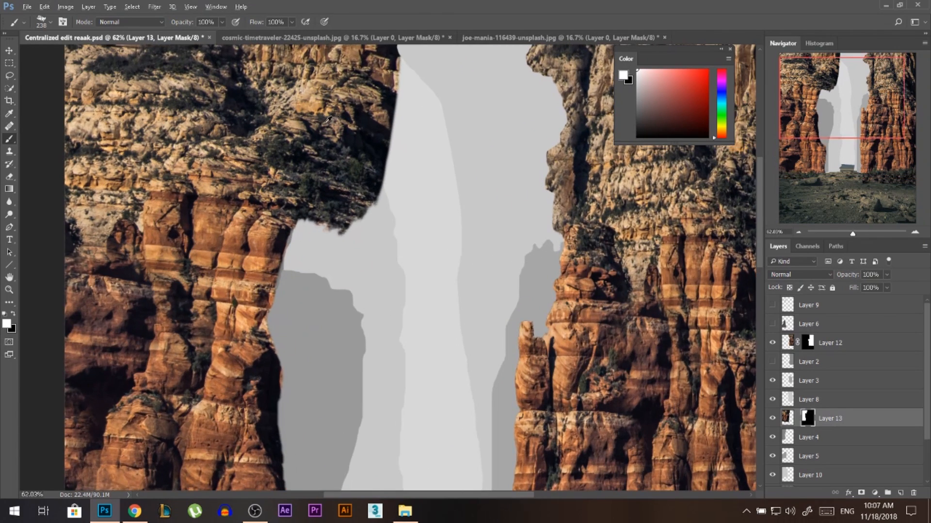
scroll(328, 122, up, 3)
key(bracketleft)
key(bracketleft)
key(bracketleft)
key(bracketleft)
key(x)
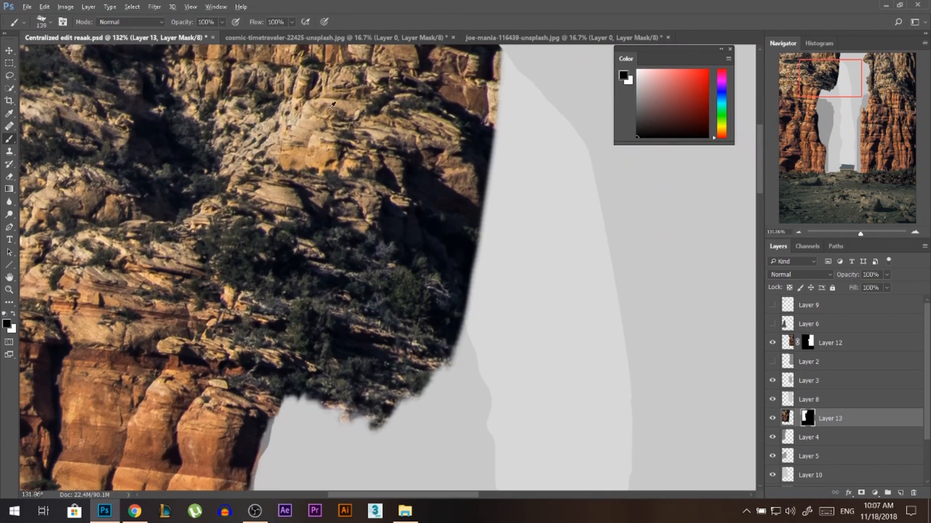
scroll(332, 105, down, 1)
mouse_move(316, 390)
mouse_down()
mouse_move(328, 344)
mouse_move(301, 262)
mouse_move(243, 174)
mouse_move(224, 58)
mouse_up()
scroll(291, 316, down, 2)
mouse_move(339, 374)
mouse_down()
mouse_move(326, 358)
mouse_move(370, 295)
mouse_move(395, 182)
mouse_move(357, 289)
mouse_move(333, 308)
mouse_move(295, 194)
mouse_move(342, 191)
mouse_move(328, 208)
mouse_up()
scroll(328, 208, down, 1)
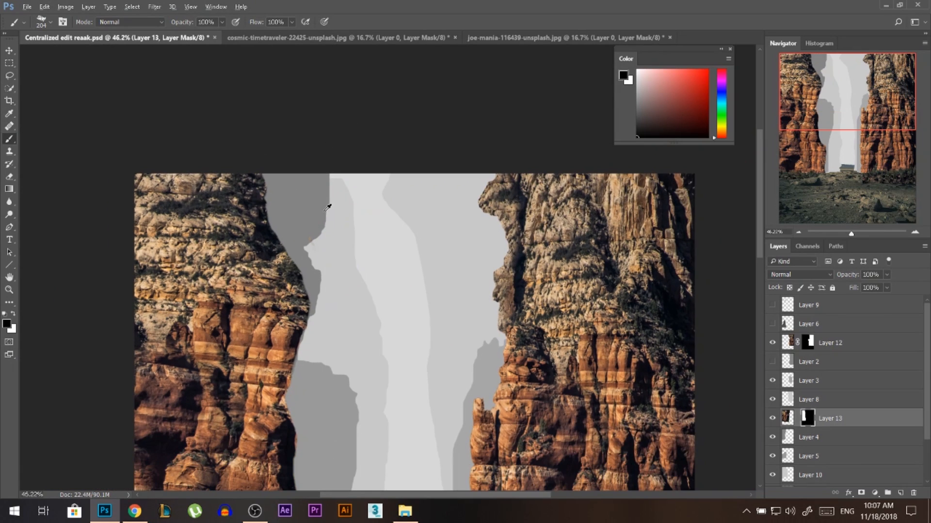
Load Layer 4's silhouette as a selection, paint Layer 13's mask white inside it at the upper edge, and deselect
scroll(328, 207, down, 2)
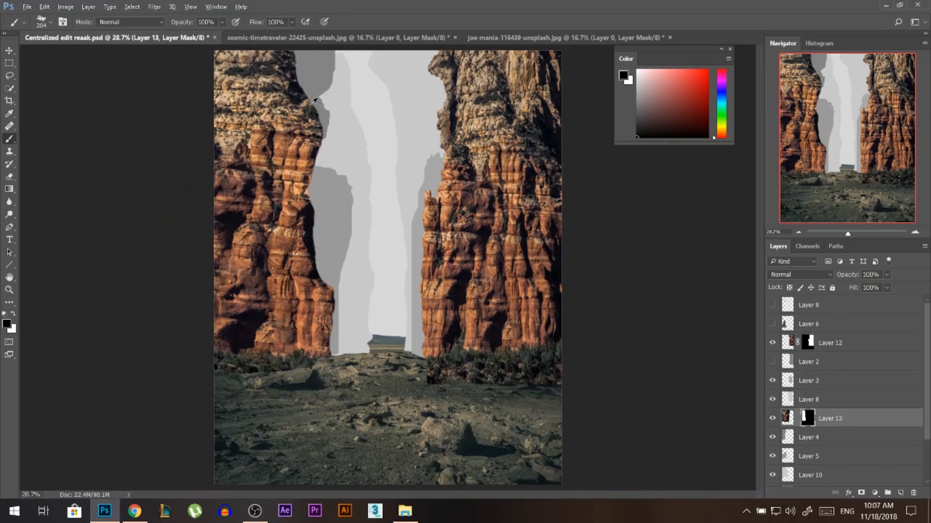
scroll(313, 101, up, 2)
scroll(305, 189, down, 1)
scroll(305, 189, down, 2)
scroll(305, 190, up, 4)
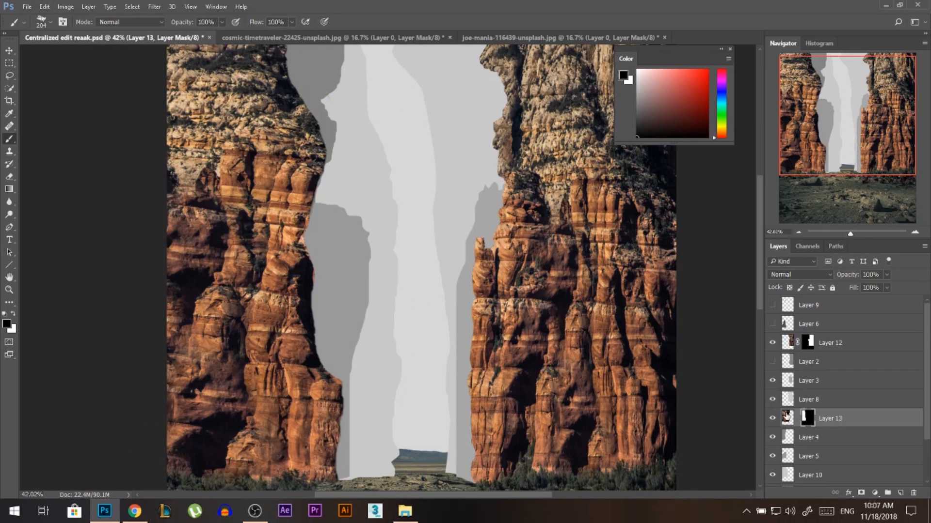
scroll(388, 241, down, 1)
scroll(388, 241, up, 1)
key(ctrl+d)
ctrl+click(787, 437)
scroll(393, 262, down, 2)
key(x)
drag(337, 100, 306, 201)
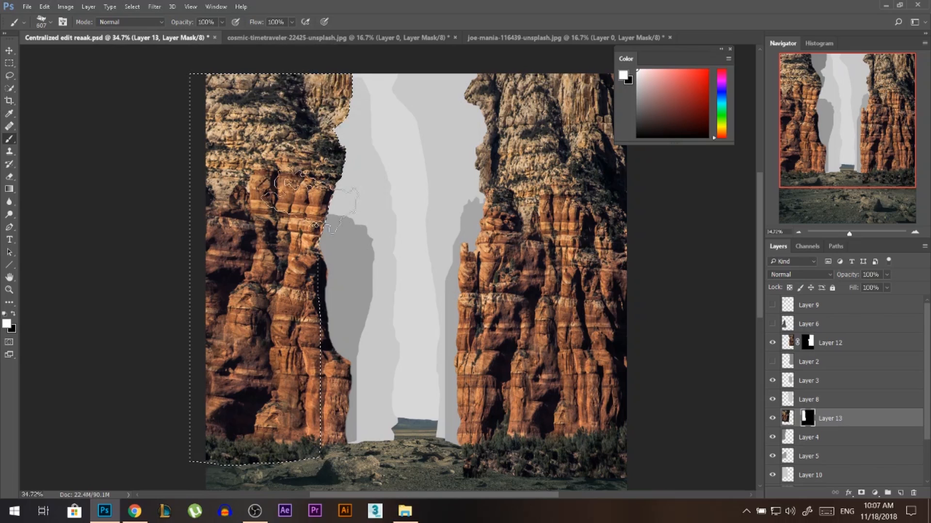
key(ctrl+d)
Clone red rock from the left cliff's middle onto its upper inner edge on Layer 13's photo
key(ctrl+2)
key(s)
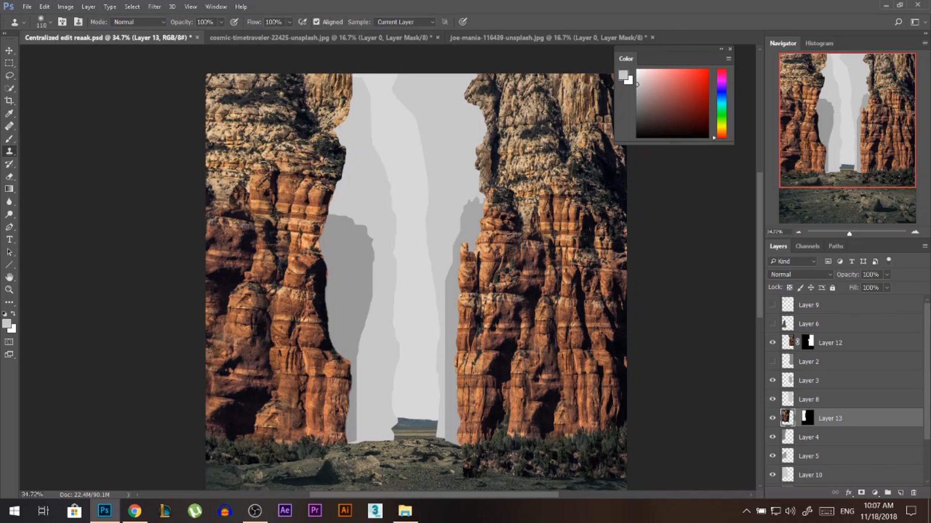
alt+click(274, 191)
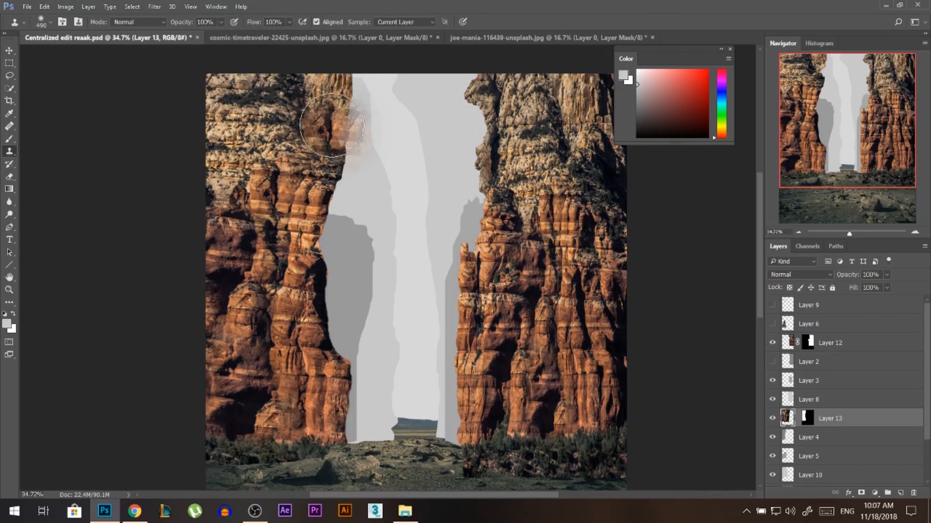
drag(349, 84, 344, 166)
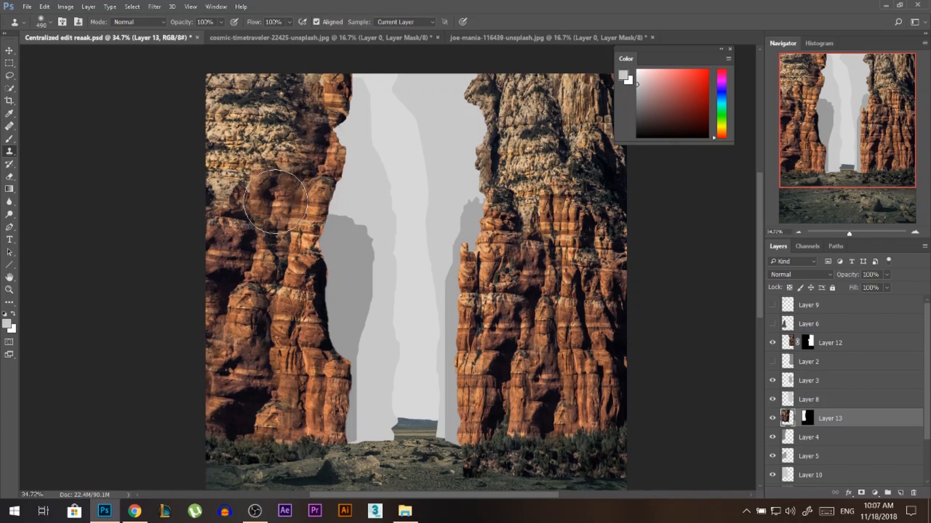
Clone the pale layered rock from the cliff's outer side across the upper part of the left cliff
scroll(331, 165, up, 1)
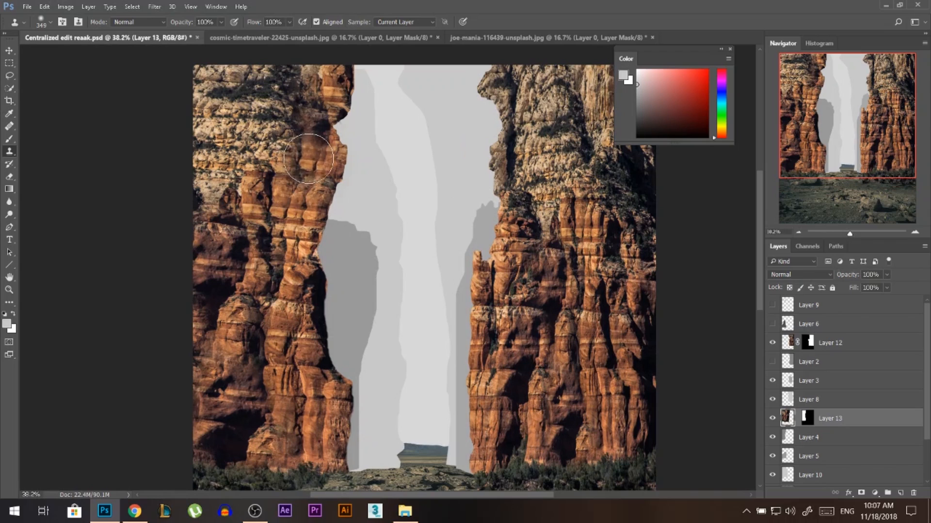
alt+click(231, 121)
drag(233, 122, 243, 124)
mouse_move(293, 144)
mouse_down()
mouse_move(301, 72)
mouse_move(307, 152)
mouse_move(311, 100)
mouse_up()
key(ctrl+z)
alt+click(236, 147)
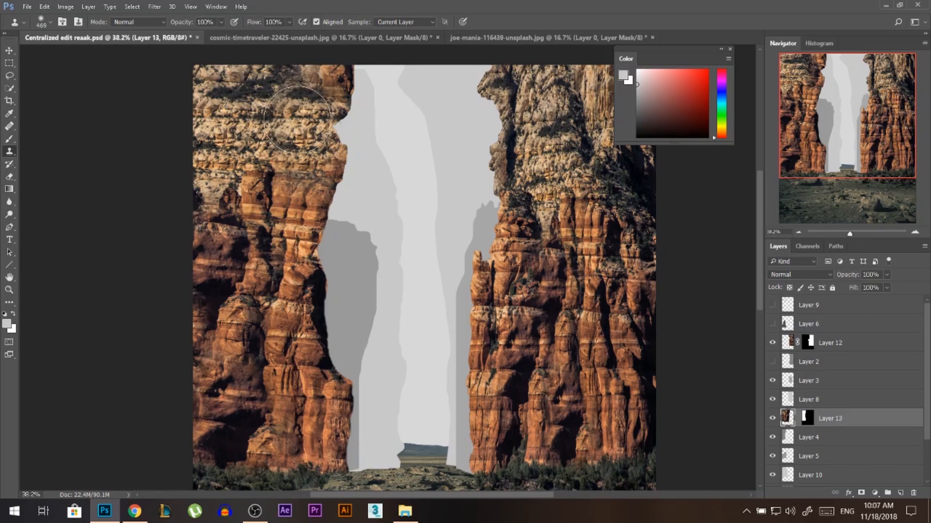
Try cloning darker rock from the image's left border onto the middle of the left cliff, and undo it
alt+click(208, 235)
drag(259, 244, 268, 224)
key(ctrl+z)
key(v)
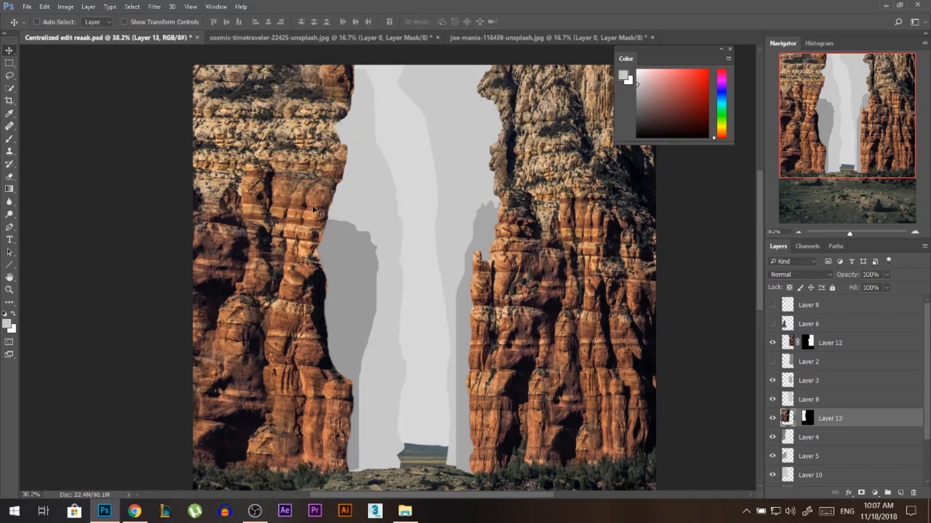
Examine the left cliff's edge and compare it with the layout beneath by toggling Layer 13's visibility
scroll(335, 165, down, 4)
scroll(325, 229, up, 6)
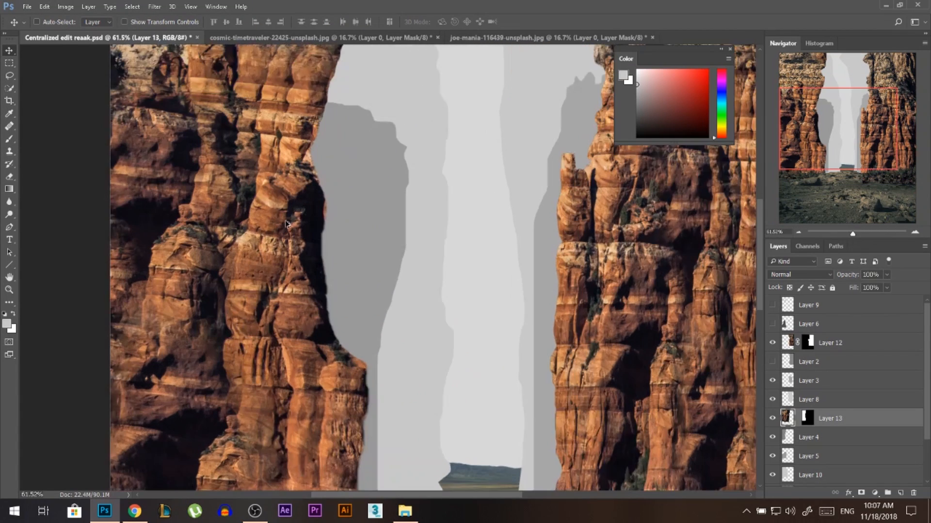
scroll(319, 225, down, 1)
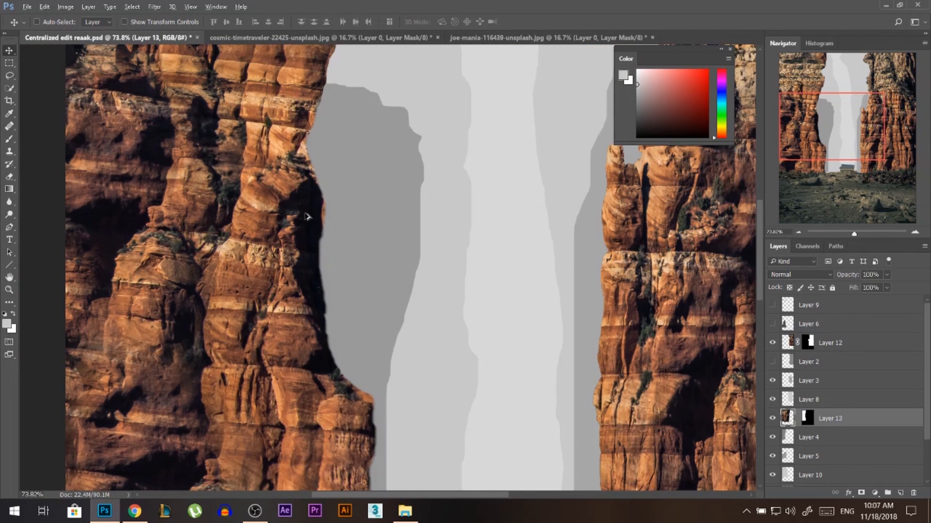
click(807, 419)
scroll(567, 358, down, 3)
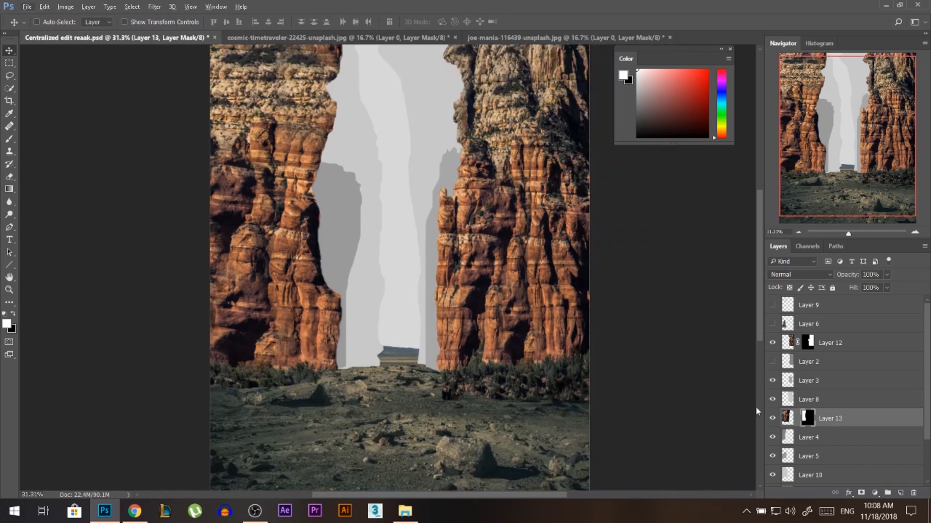
click(774, 420)
click(773, 420)
click(774, 420)
click(773, 420)
click(773, 419)
click(773, 420)
Resize the brush to 232 px and paint black on Layer 13's mask to carve into the left cliff's middle inner edge
key(b)
scroll(370, 217, up, 2)
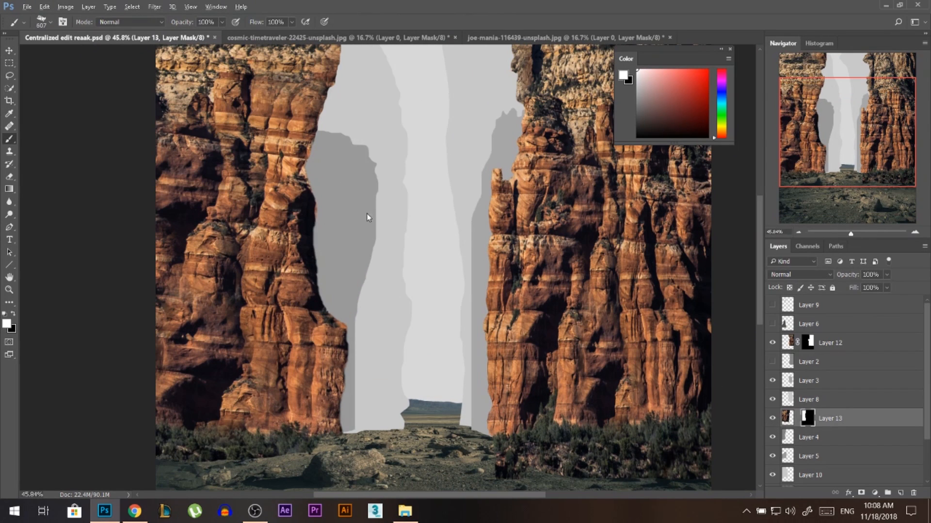
scroll(351, 241, down, 1)
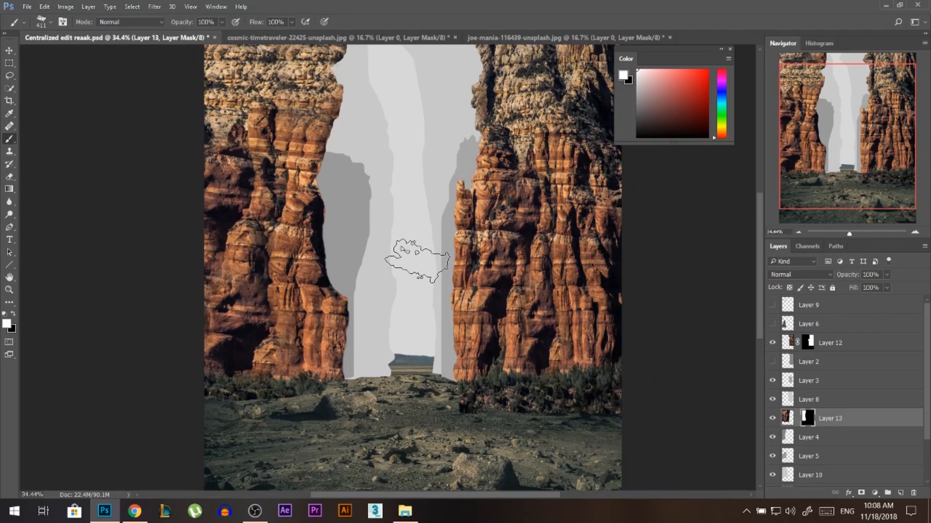
scroll(319, 209, up, 2)
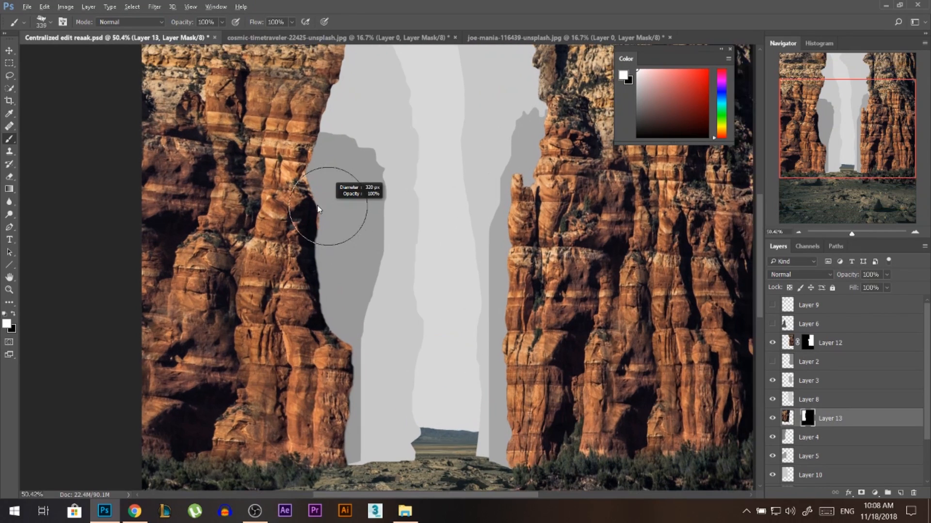
mouse_move(314, 206)
mouse_down()
mouse_move(339, 196)
mouse_move(346, 208)
mouse_up()
key(x)
mouse_move(339, 243)
mouse_down()
mouse_move(330, 201)
mouse_move(329, 237)
mouse_up()
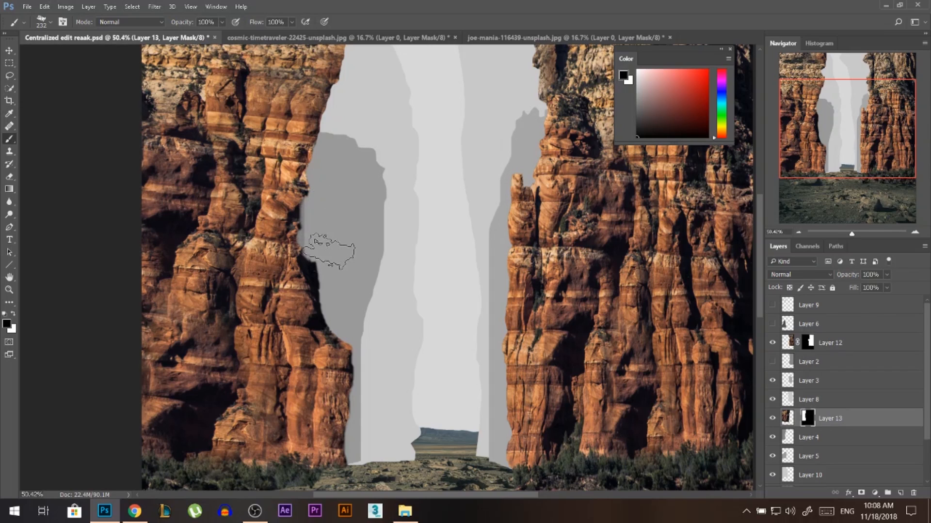
Paint black on Layer 13's mask with progressively smaller brushes down to 48 px to carve the left cliff's lower inner edge and ledge
mouse_move(325, 263)
mouse_down()
mouse_move(344, 317)
mouse_move(335, 318)
mouse_up()
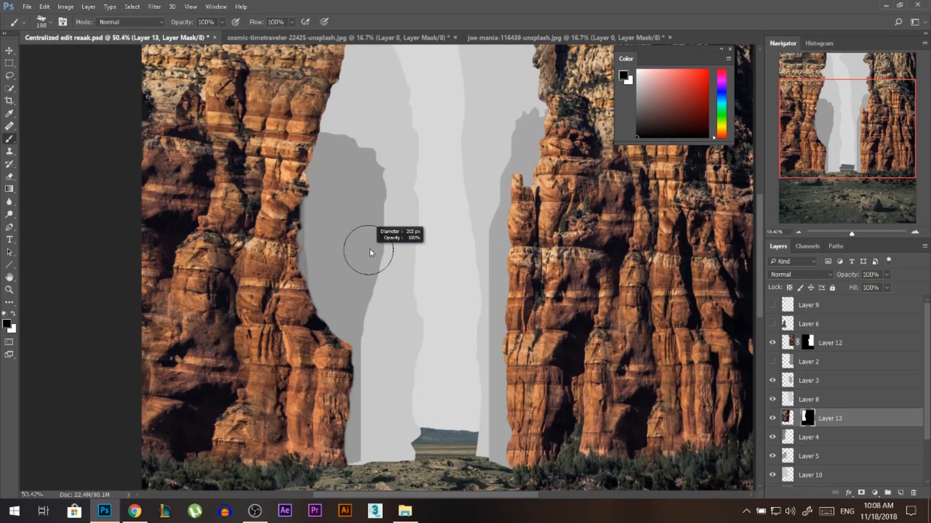
mouse_move(367, 251)
mouse_down()
mouse_move(374, 251)
mouse_move(346, 256)
mouse_up()
drag(328, 321, 317, 325)
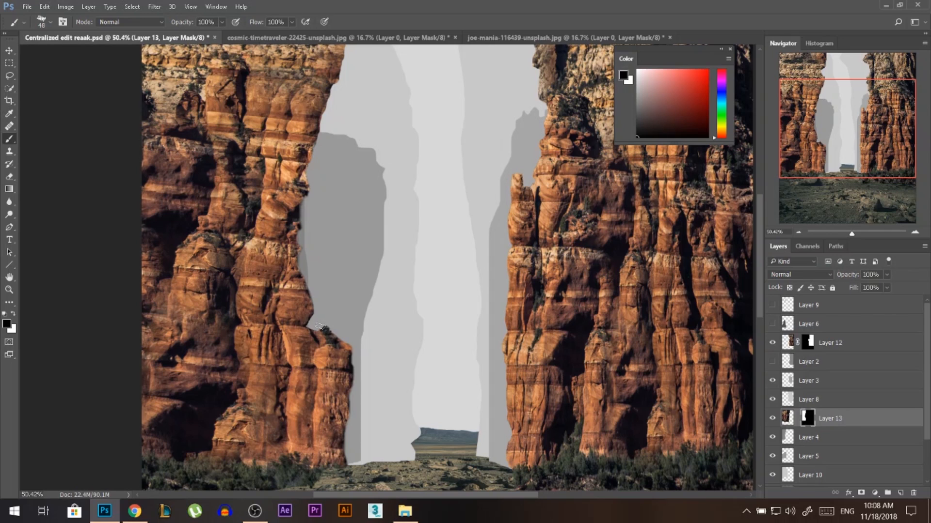
scroll(361, 321, down, 4)
key(v)
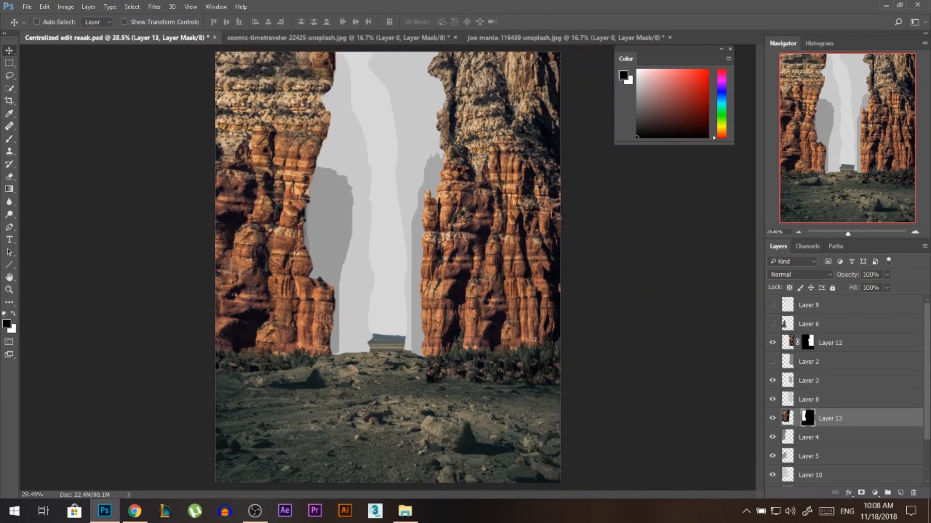
scroll(267, 240, down, 1)
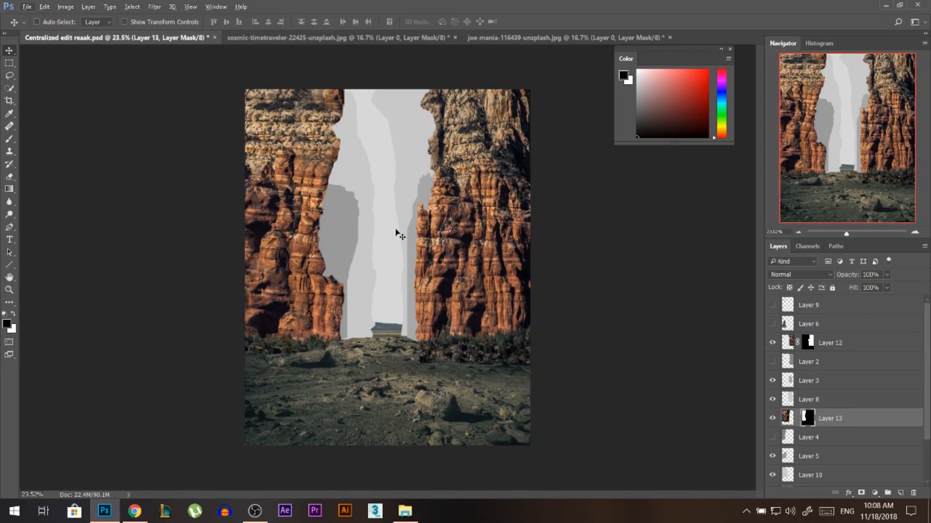
scroll(352, 218, up, 1)
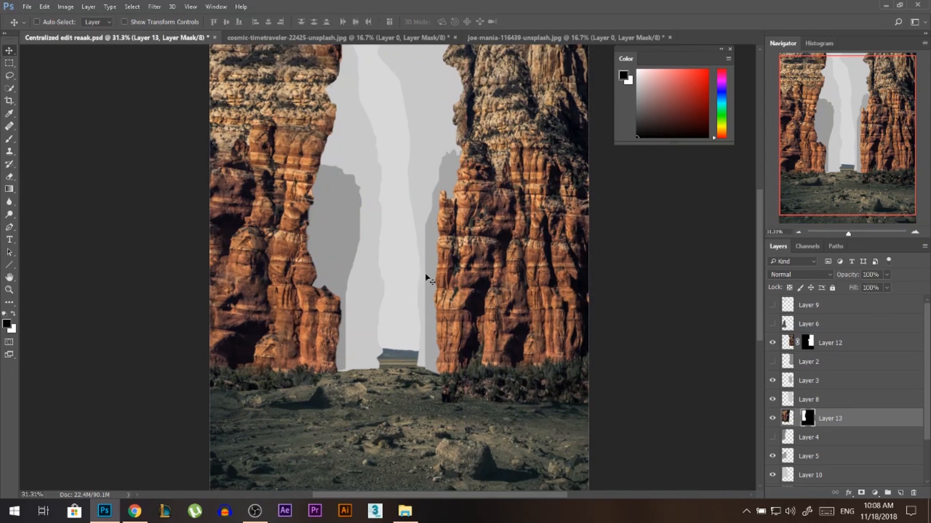
scroll(342, 244, down, 1)
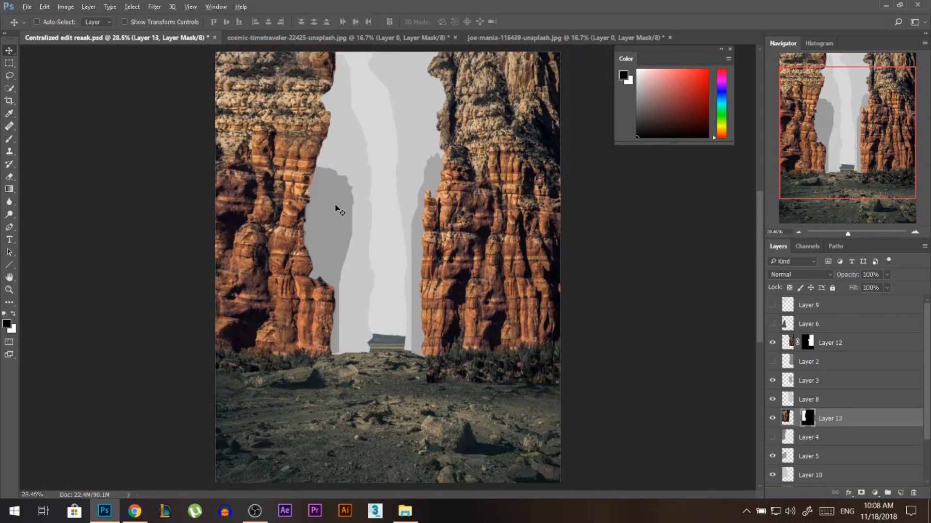
Open arid-barren-desert-236552.jpg from the Centralized Edit folder as a separate Photoshop document
key(alt+Tab)
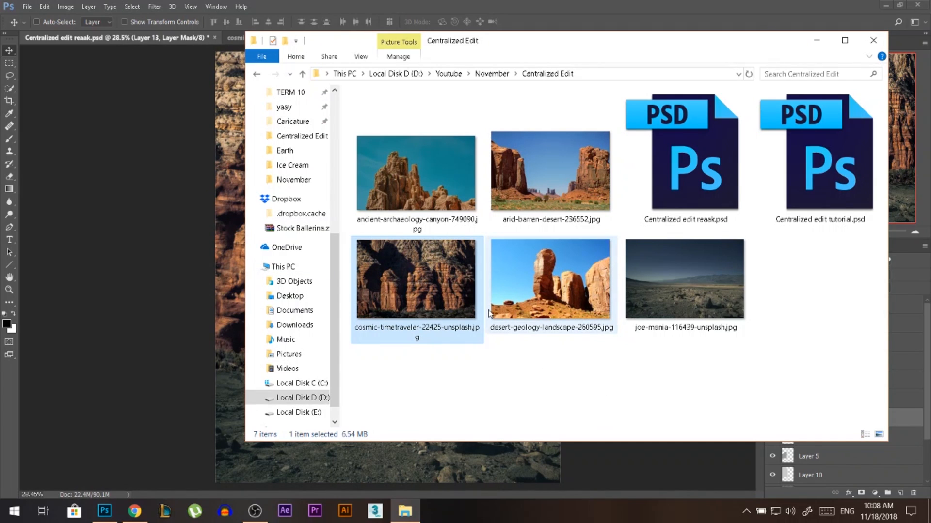
drag(558, 170, 208, 362)
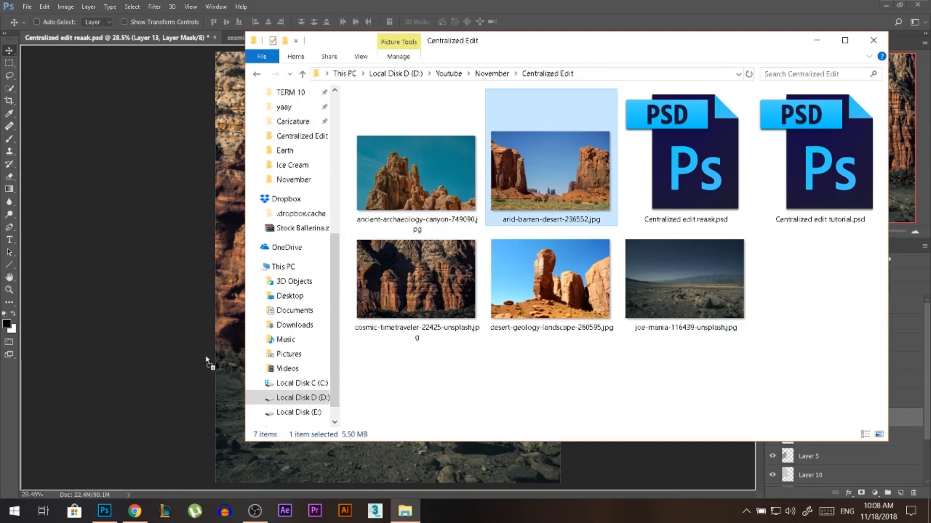
drag(111, 496, 522, 36)
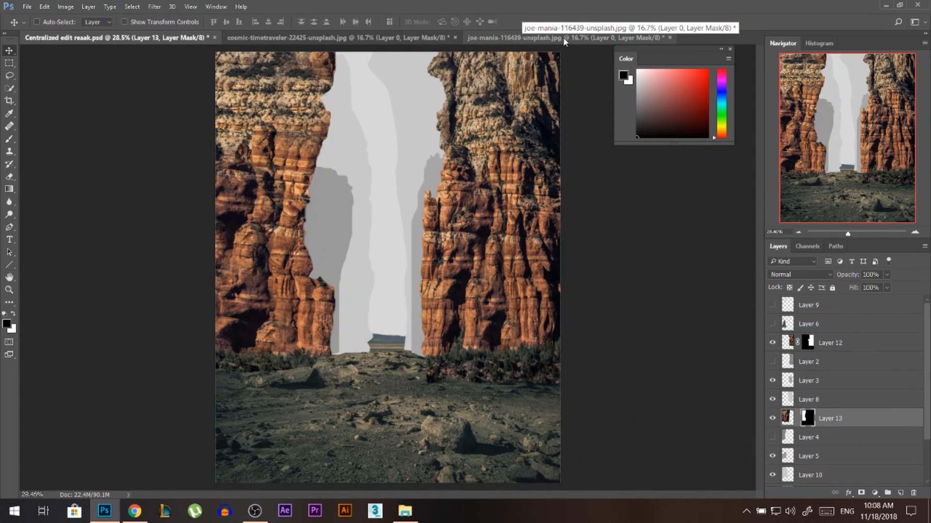
key(alt+Tab)
drag(570, 40, 499, 89)
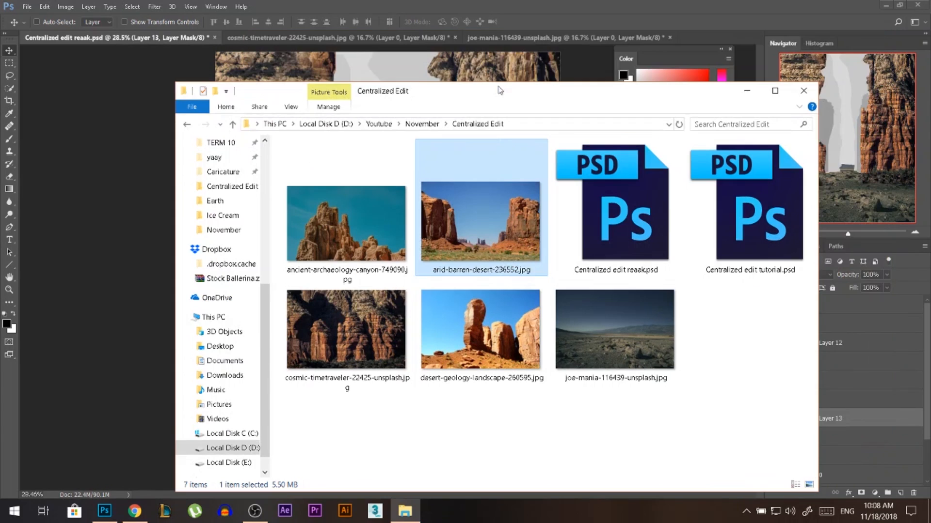
drag(568, 143, 706, 36)
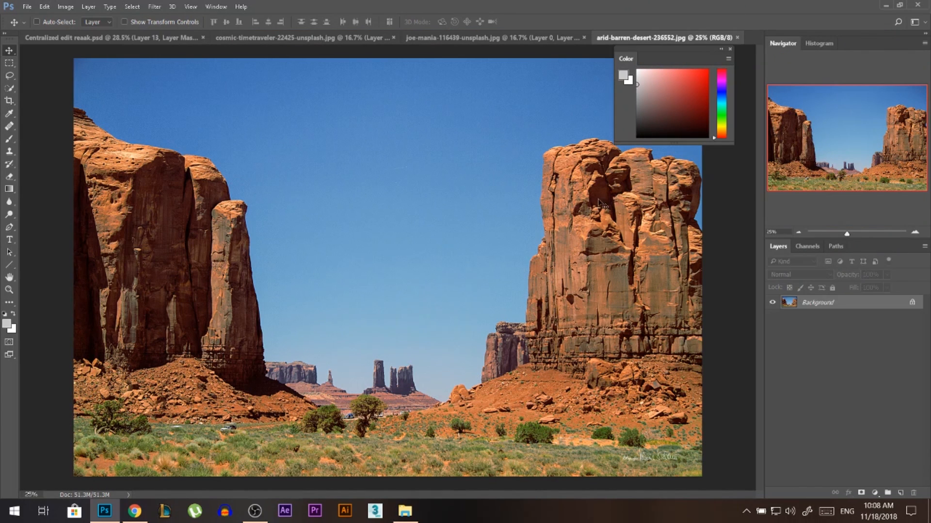
Select the blue sky with the Quick Selection tool and add a layer mask from that selection
key(w)
alt+right_click(447, 253)
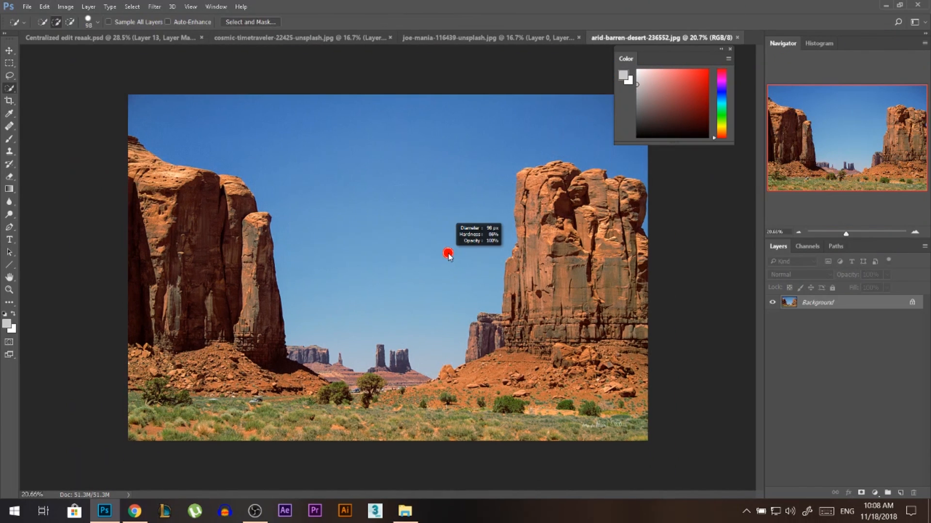
mouse_move(465, 272)
mouse_down()
mouse_move(503, 164)
mouse_move(535, 126)
mouse_up()
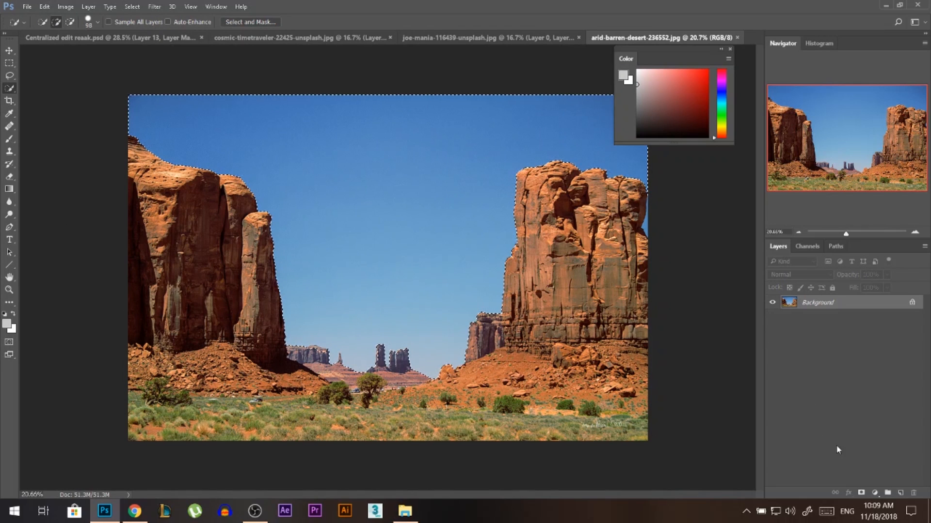
click(861, 493)
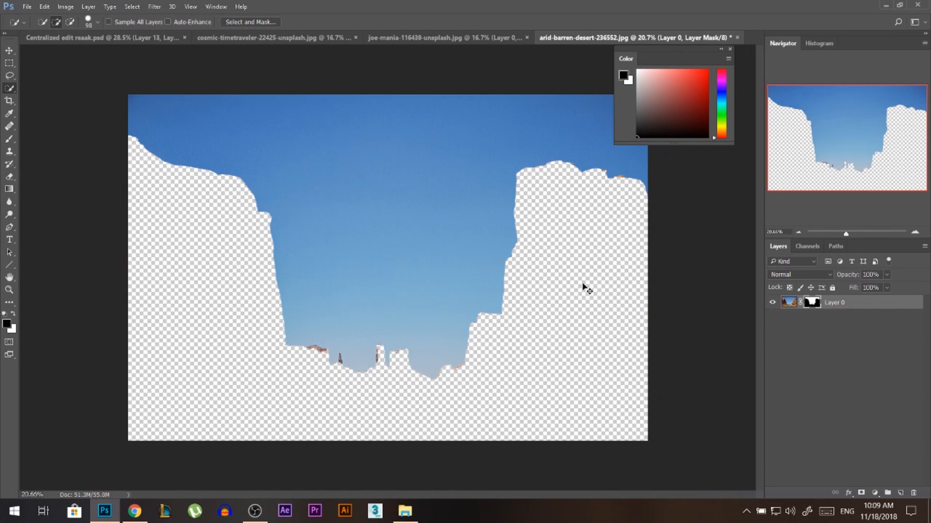
Invert the layer mask so it hides the sky, and apply it permanently to the desert photo's layer
key(ctrl+i)
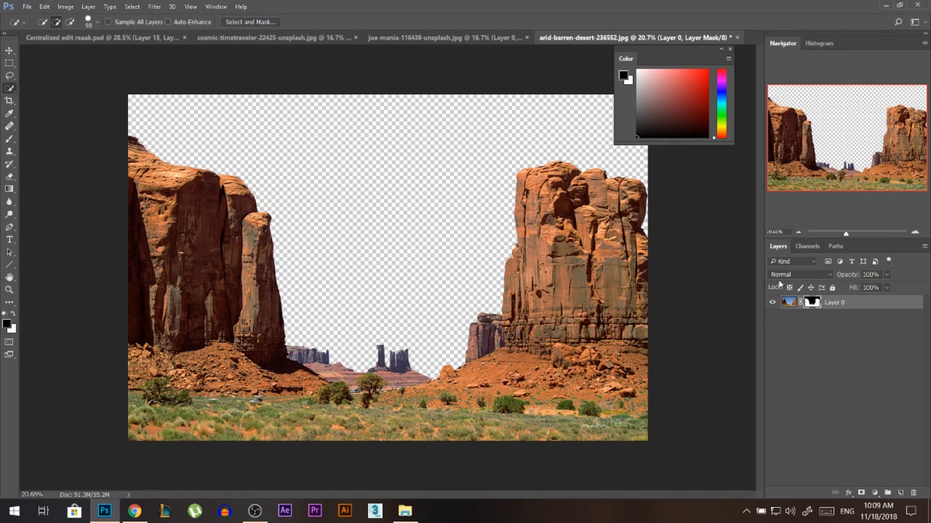
right_click(815, 309)
click(817, 342)
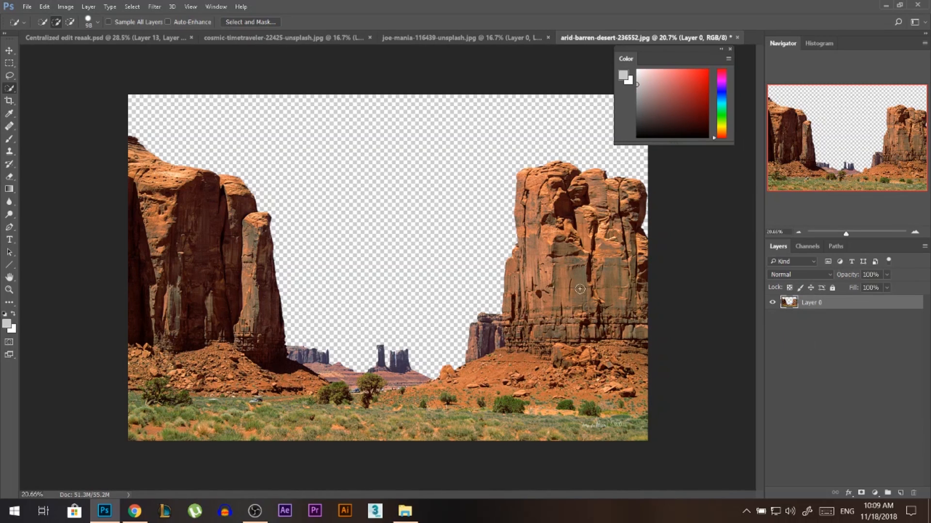
Select the desert photo's right-hand butte with a rectangular marquee and move it into the Centralized edit reaak.psd composite
click(10, 65)
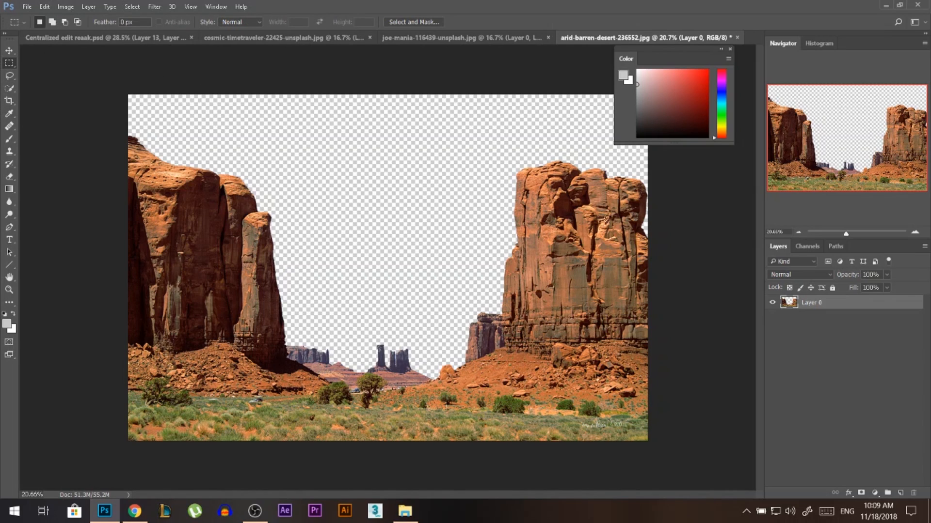
drag(493, 151, 684, 378)
key(v)
drag(562, 240, 412, 252)
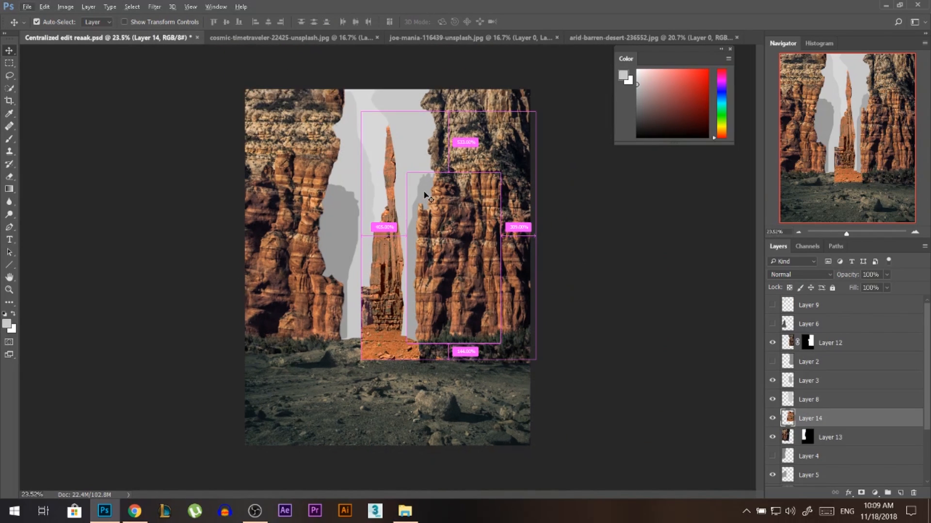
Place Layer 14 directly above Layer 3 in the stack and shift its butte lower in the composite
click(865, 387)
drag(816, 416, 813, 384)
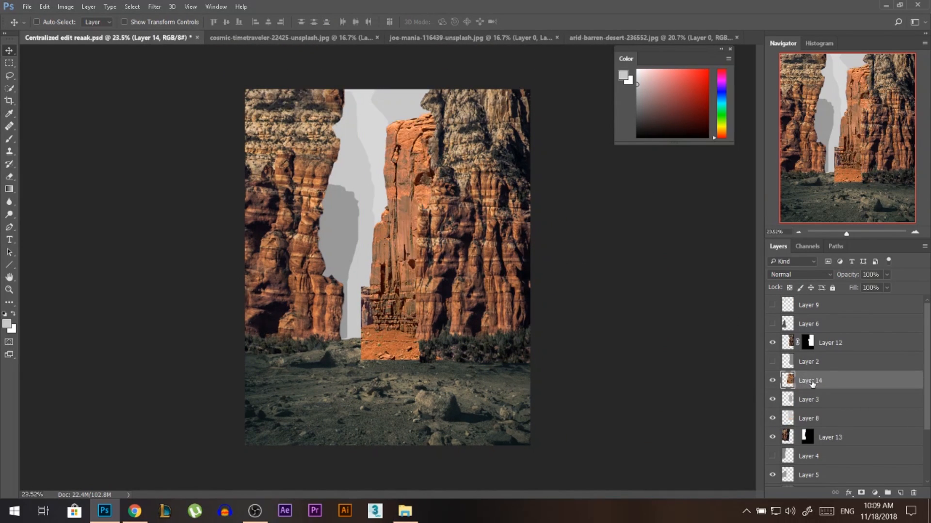
drag(453, 229, 459, 267)
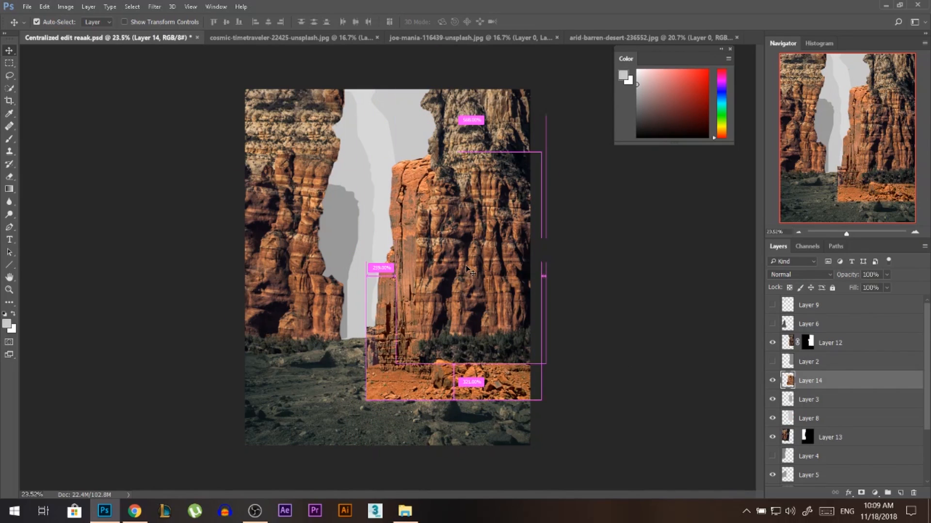
Transform Layer 14's butte to about 77% width and 80% height, rotated about 3.4°, against the right cliff's inner edge
key(ctrl+t)
drag(541, 153, 522, 181)
drag(577, 264, 536, 272)
drag(470, 224, 470, 219)
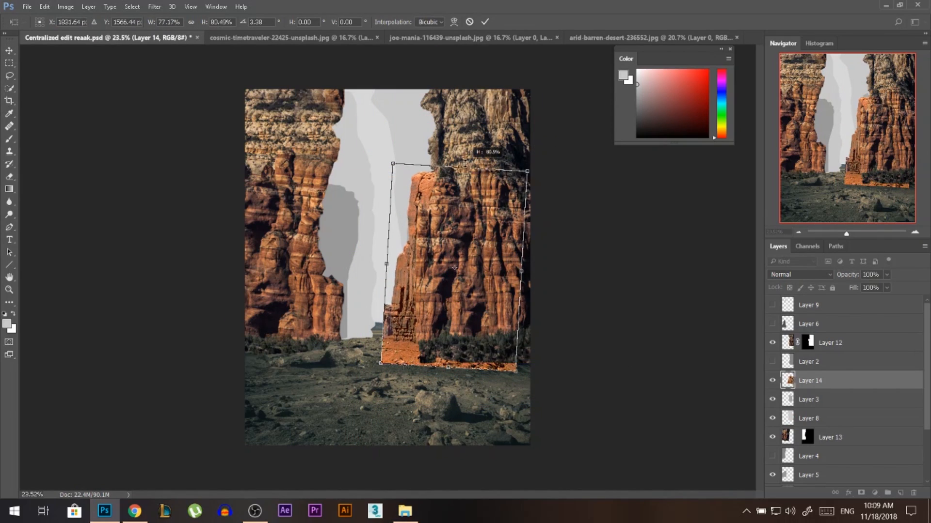
key(Return)
Mask Layer 14 to Layer 3's outline and hide Layer 3
ctrl+click(787, 401)
click(861, 493)
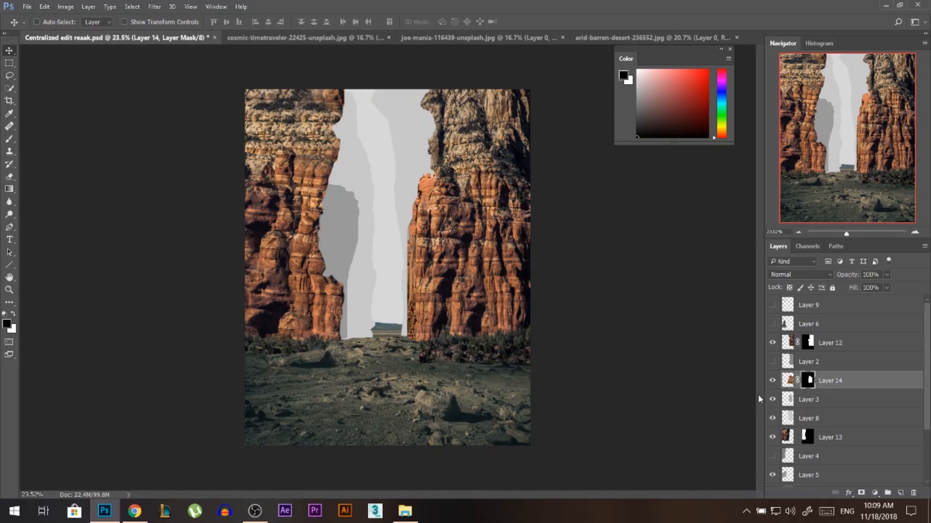
scroll(417, 208, up, 5)
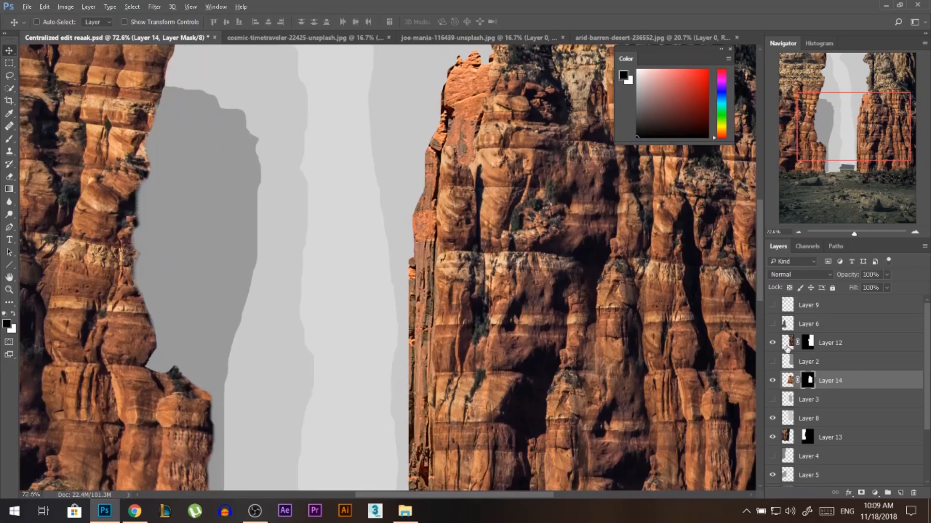
scroll(417, 294, up, 5)
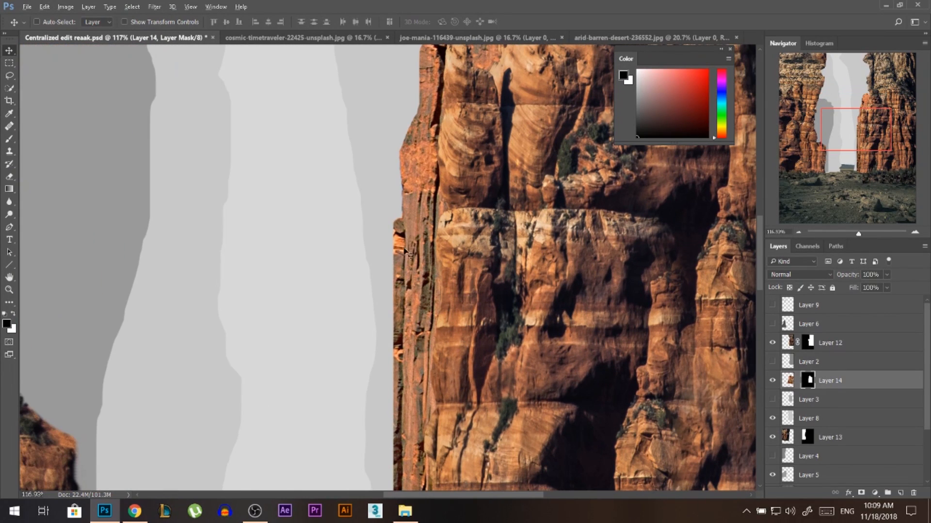
scroll(405, 244, down, 4)
Undo a trial shift of Layer 14's mask and slide only its rock image slightly left inside the mask
drag(409, 278, 369, 284)
key(ctrl+z)
click(788, 381)
drag(515, 317, 501, 315)
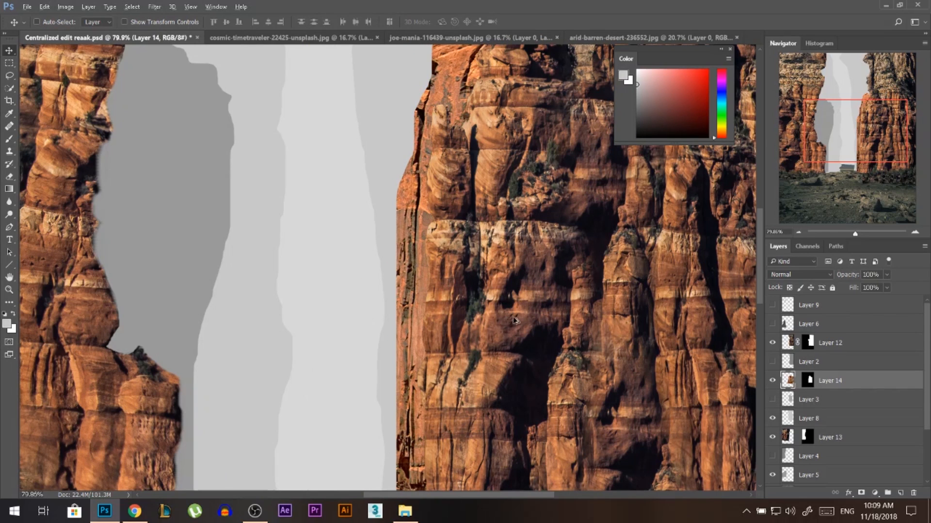
scroll(515, 320, down, 4)
scroll(464, 196, up, 4)
scroll(472, 191, down, 4)
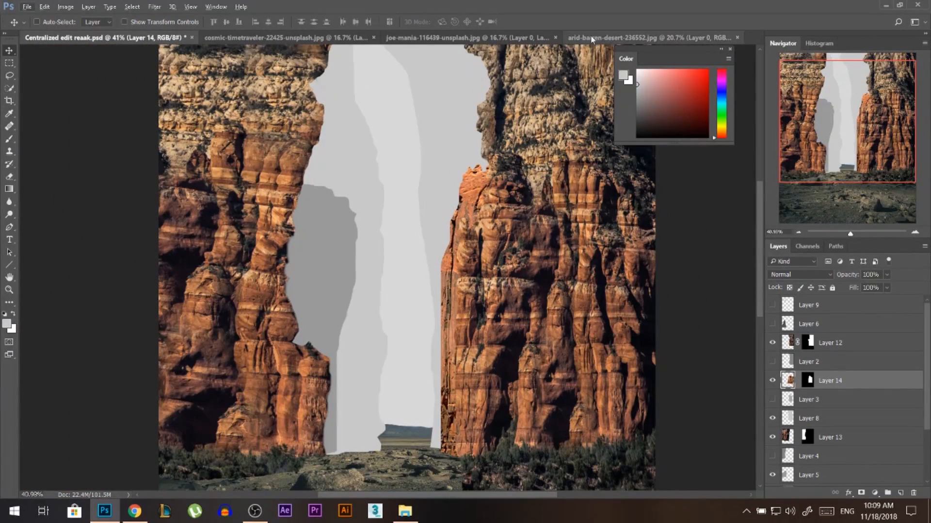
Bring the selected butte from arid-barren-desert-236552.jpg into the composite over the left cliff
click(649, 37)
drag(475, 169, 39, 9)
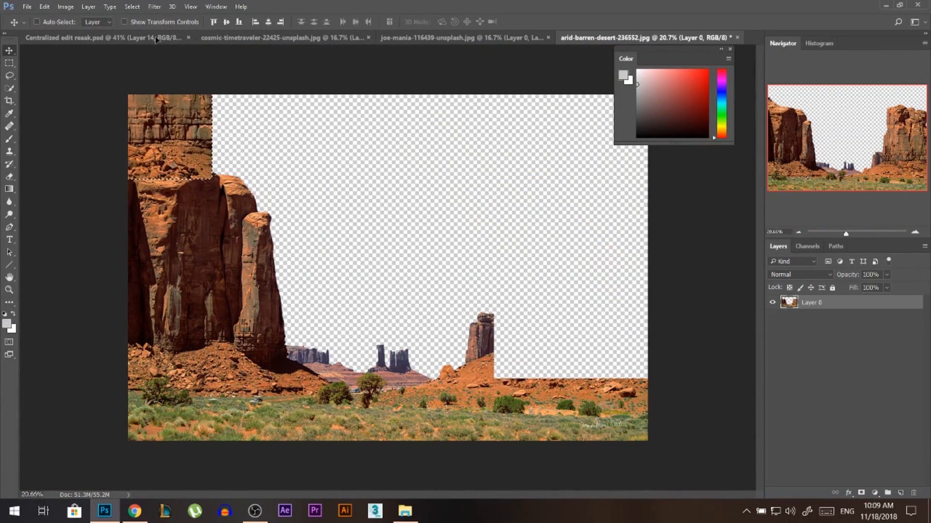
drag(156, 36, 340, 218)
Scale down and narrow the Layer 15 butte, positioning it over the left cliff's inner edge with its base at ground level
key(ctrl+t)
drag(425, 72, 370, 109)
drag(390, 218, 367, 217)
drag(322, 313, 319, 362)
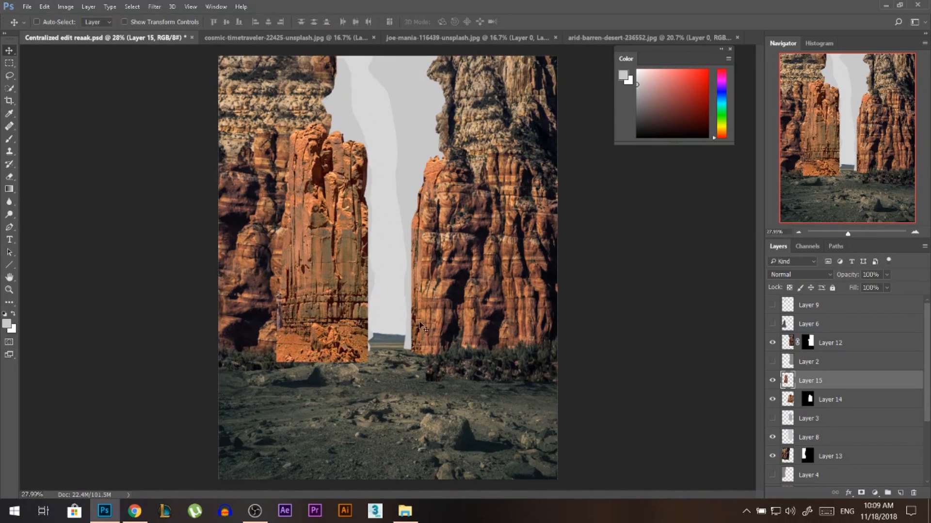
Place Layer 15 between Layer 4 and Layer 5, and mask it to the dark gray layout shape beside the left cliff
click(772, 381)
key(ctrl+z)
click(773, 381)
drag(780, 381, 795, 480)
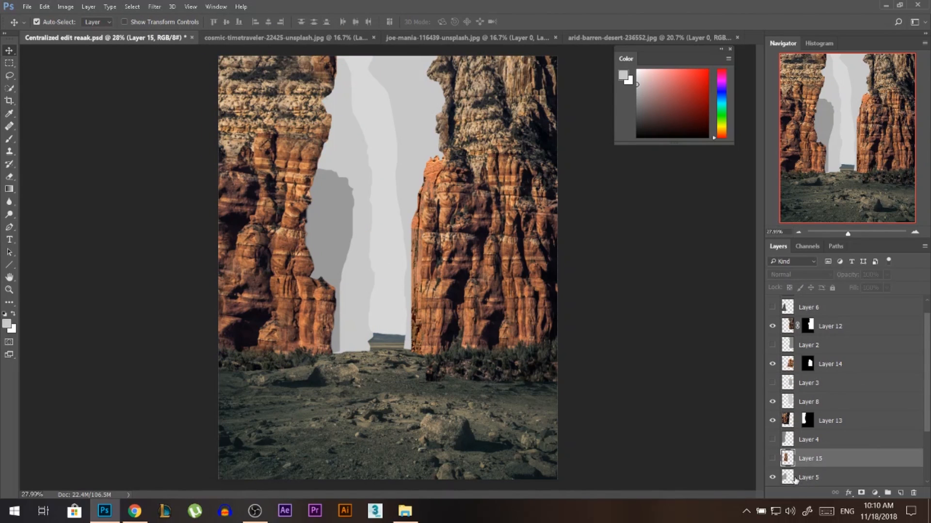
click(773, 459)
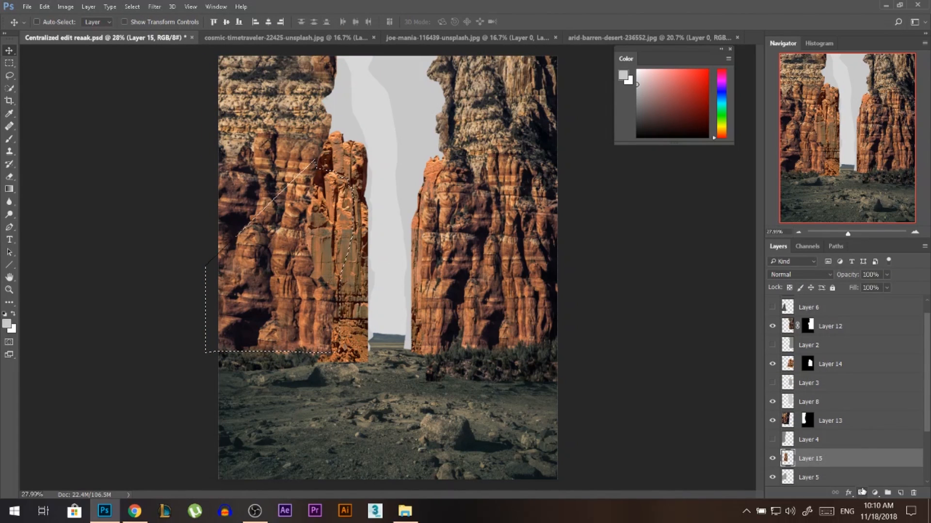
click(862, 492)
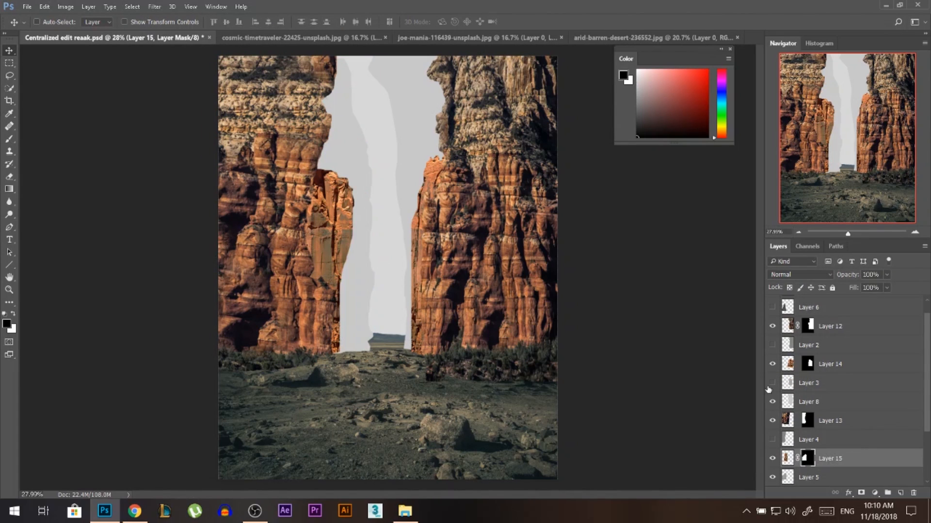
Reposition Layer 15's rock image inside its mask and rotate it about 6.7°
click(788, 459)
drag(389, 237, 376, 231)
key(ctrl+t)
drag(444, 121, 456, 132)
Nudge Layer 15's rotated rock image right and slightly up, to about X 686 px and Y 1300 px
key(Right)
key(Right)
key(Right)
key(Right)
key(Right)
key(Right)
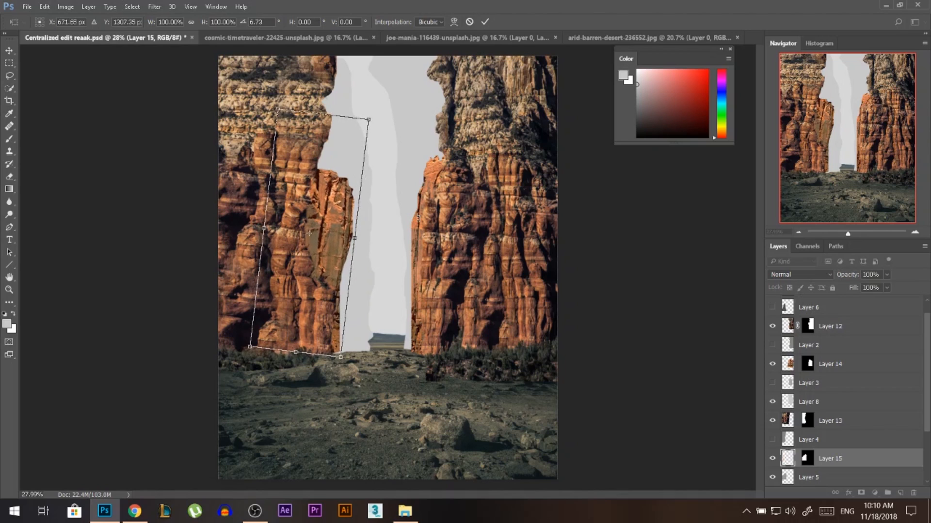
key(Up)
key(Up)
key(Up)
key(Up)
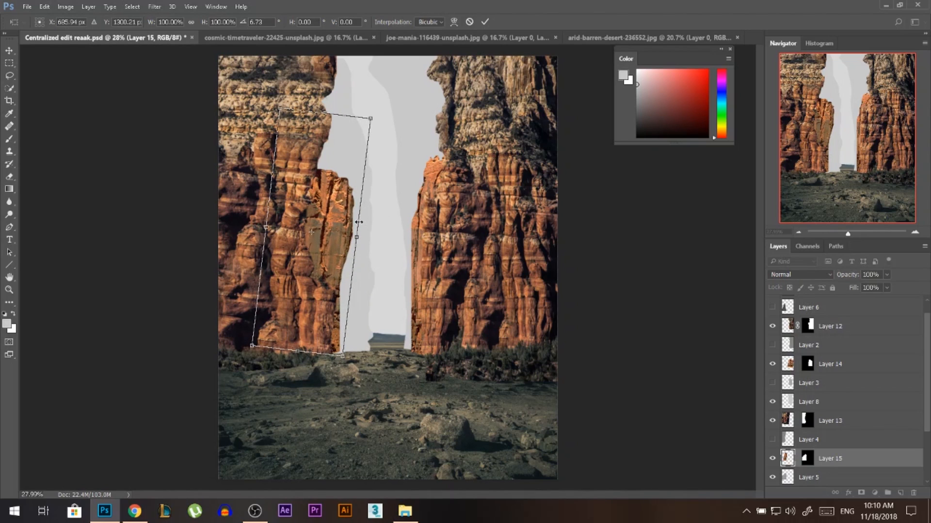
Warp Layer 15's rock image, pulling its upper inner corner inward and slightly adjusting its inner edge
right_click(343, 209)
click(384, 282)
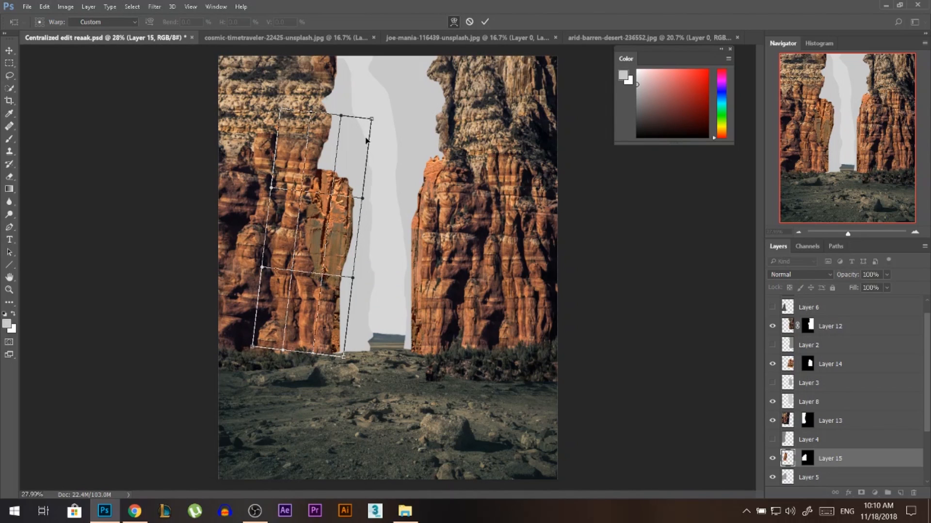
drag(370, 120, 359, 119)
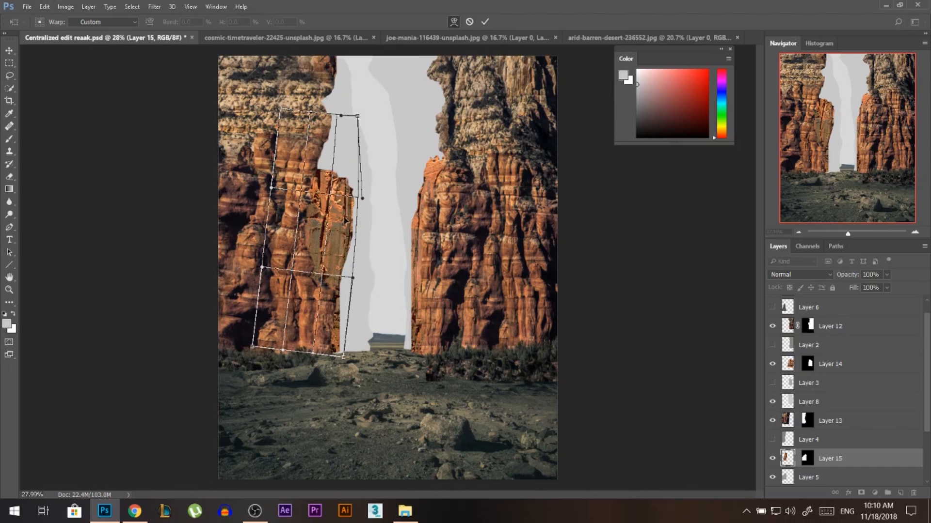
drag(346, 220, 347, 221)
drag(343, 346, 342, 346)
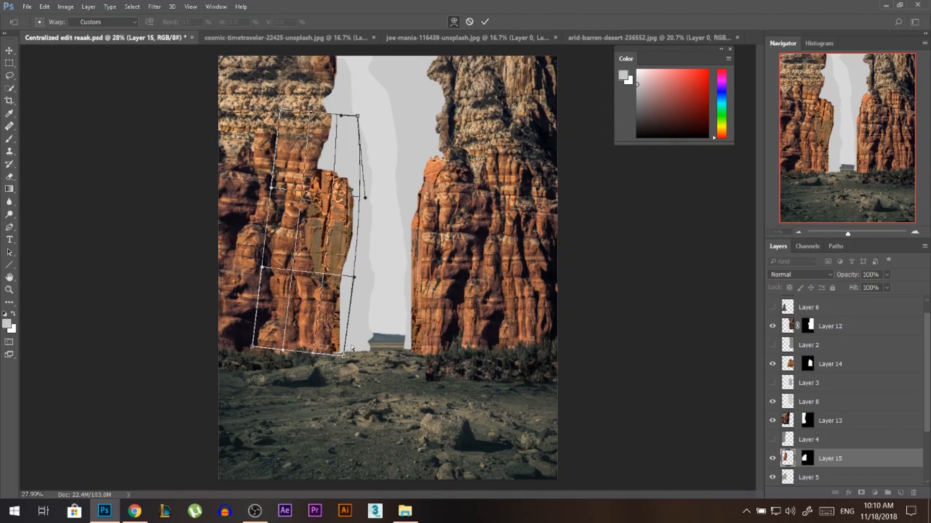
key(Return)
scroll(402, 269, down, 1)
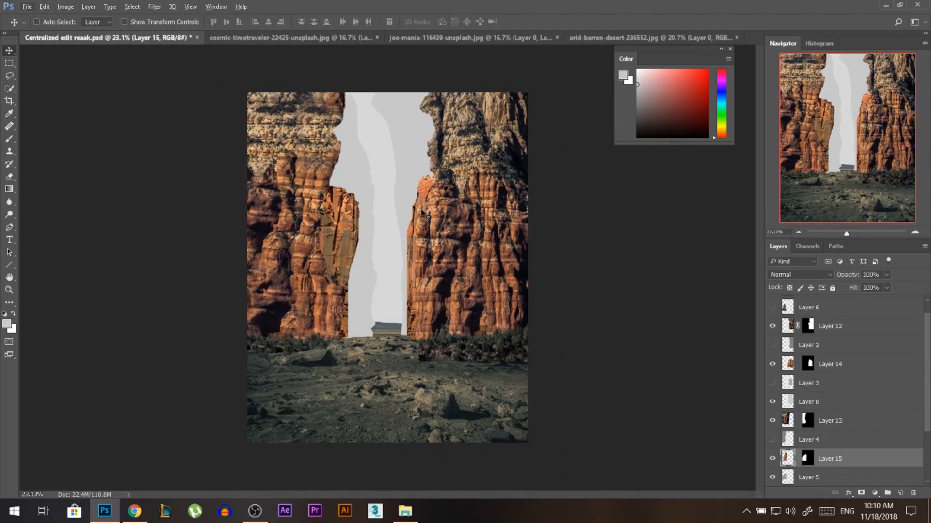
scroll(422, 132, up, 1)
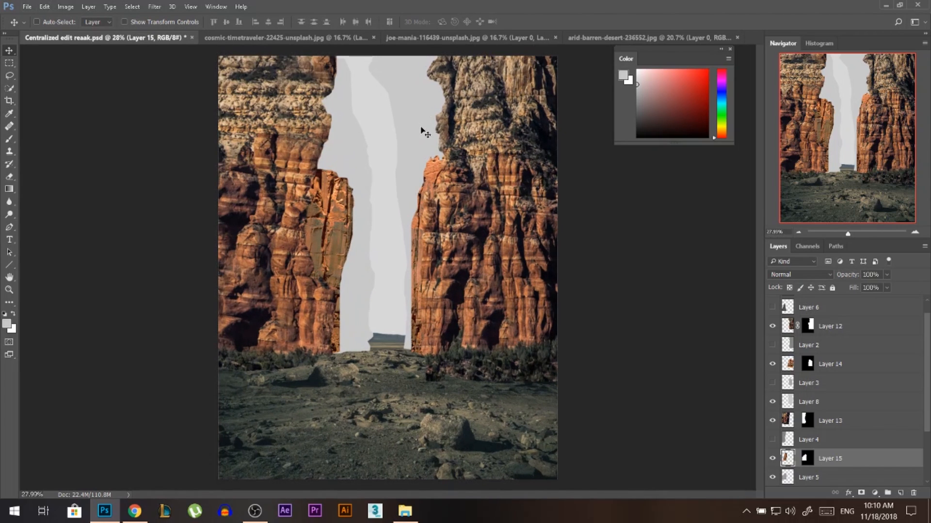
Examine the open source photos and the images in the Centralized Edit folder for another rock source
click(644, 37)
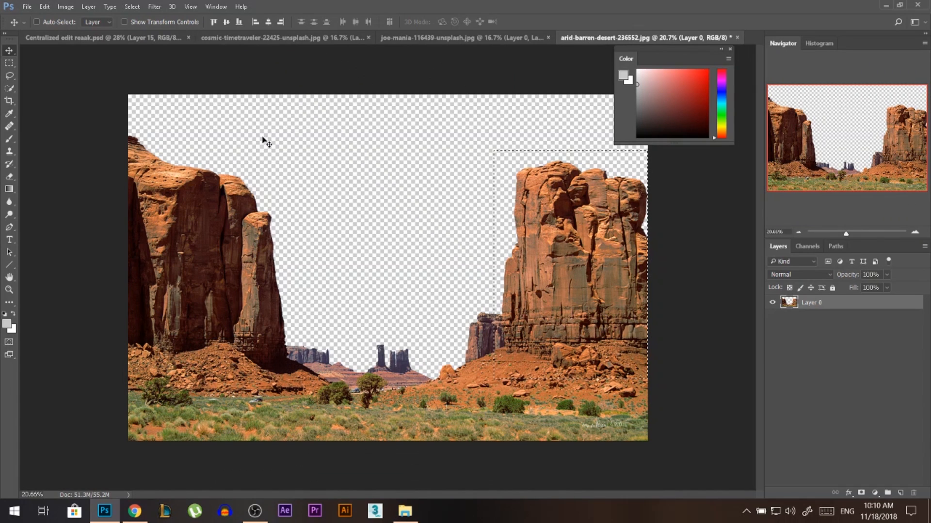
click(403, 38)
click(310, 39)
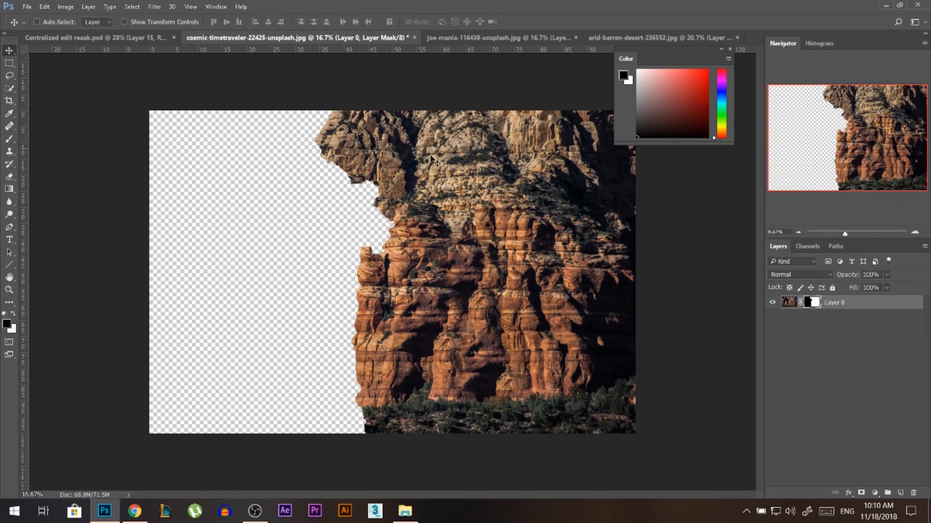
key(alt+Tab)
click(507, 398)
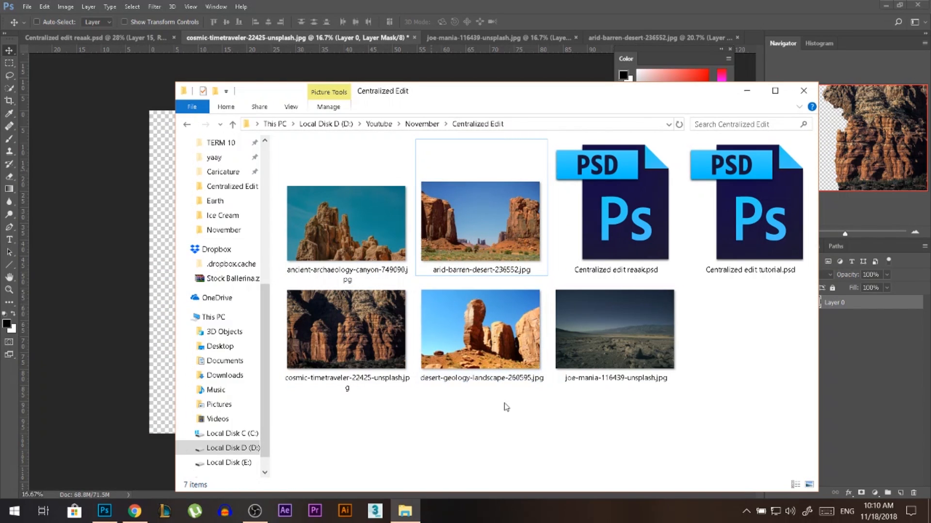
key(alt+Tab)
key(alt+Tab)
key(alt+Tab)
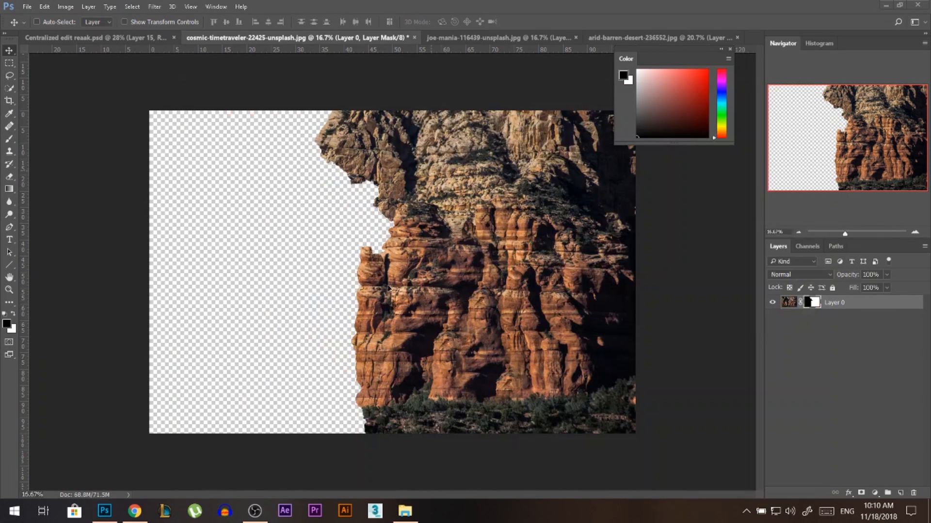
Bring another red-rock cliff into the canyon composite and scale and position it over the gap beside the left cliff
drag(487, 202, 413, 225)
key(ctrl+t)
key(ctrl+0)
drag(519, 384, 394, 355)
drag(408, 171, 397, 359)
drag(349, 268, 397, 198)
drag(359, 131, 359, 120)
key(Return)
Place Layer 16 between Layer 5 and Layer 10 in the layer stack
right_click(807, 476)
click(822, 398)
scroll(819, 435, down, 1)
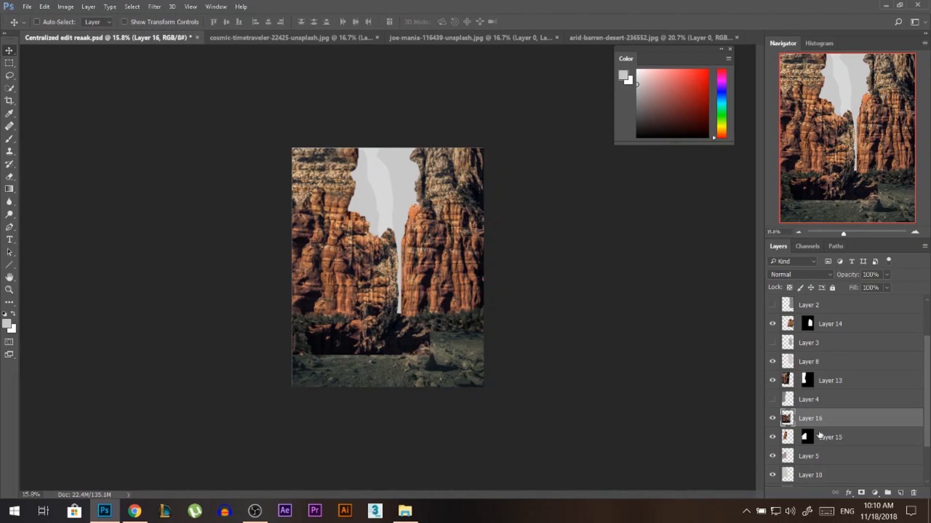
ctrl+click(366, 200)
drag(805, 424, 813, 466)
Transform Layer 16 to about 81% width and 136% height, with its base at ground level beside the left cliff
drag(408, 291, 423, 212)
key(ctrl+t)
drag(388, 276, 388, 327)
drag(443, 184, 425, 217)
drag(372, 329, 372, 347)
drag(390, 306, 378, 290)
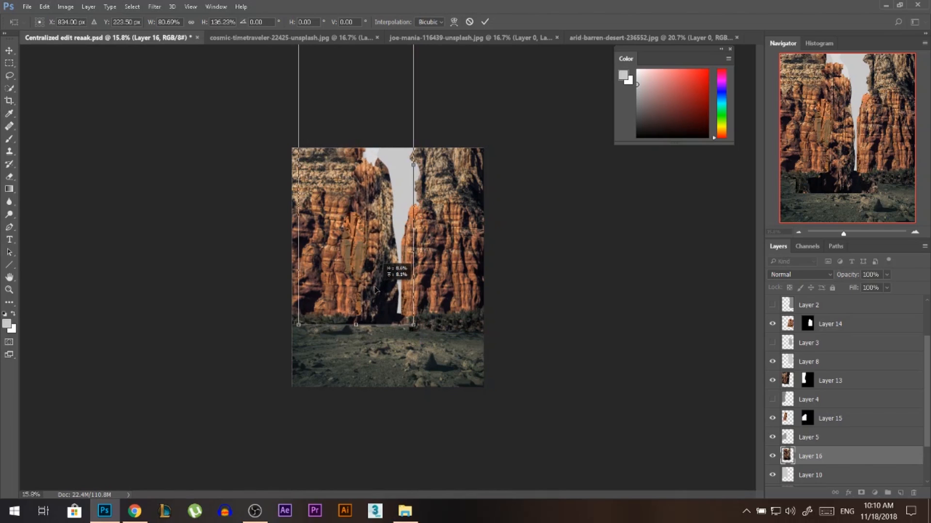
key(Return)
Duplicate Layer 16, and mask the original to the gray layout shape beside the left cliff
scroll(795, 445, down, 2)
ctrl+click(789, 439)
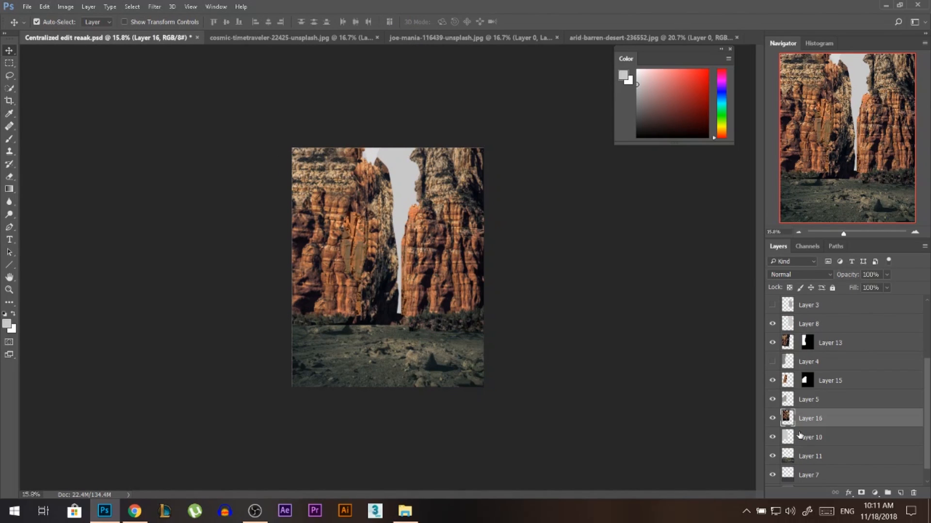
key(ctrl+j)
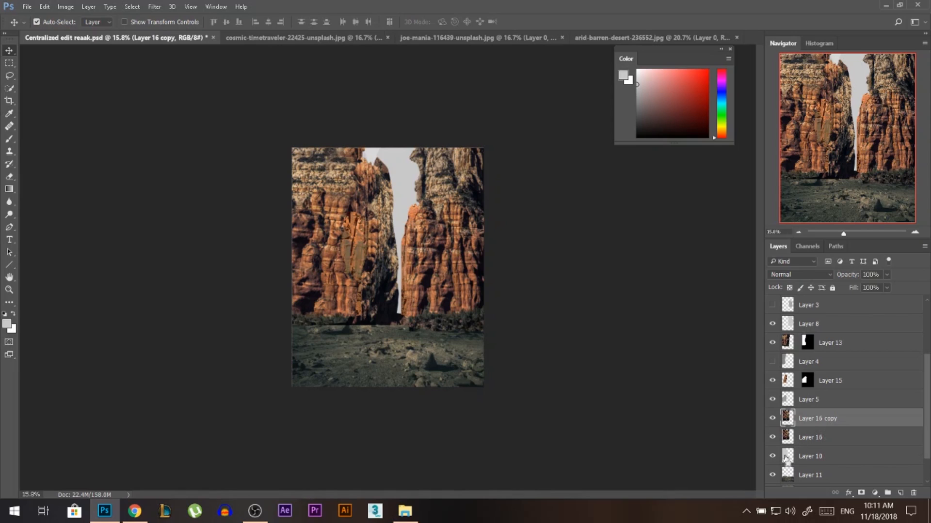
click(810, 437)
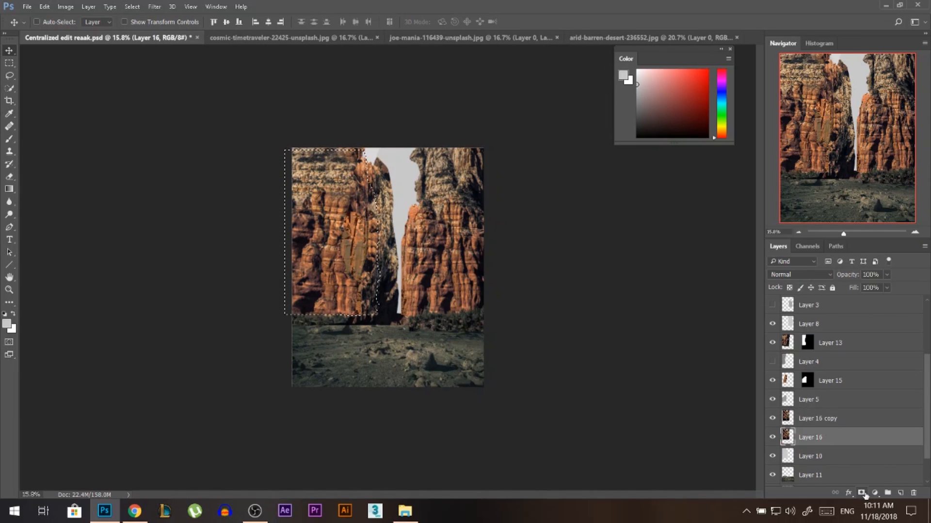
click(861, 493)
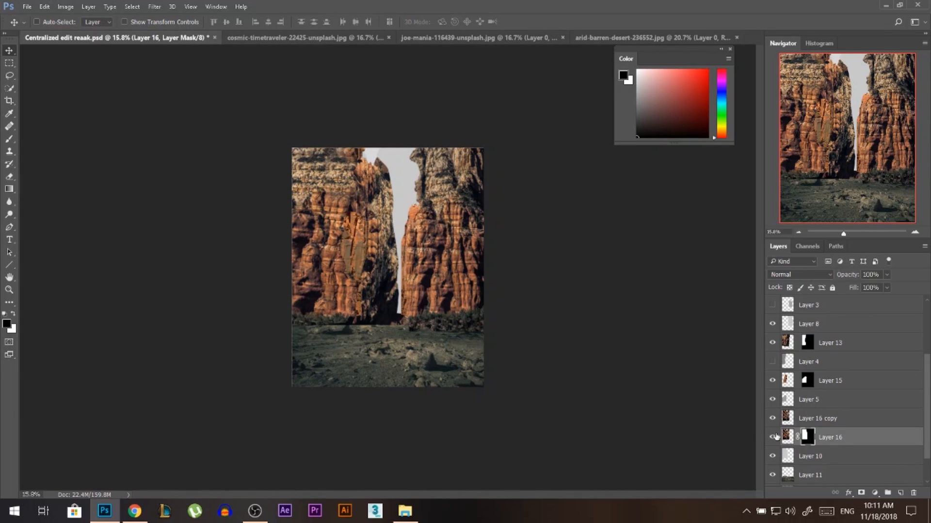
Hide Layer 16 copy and reposition Layer 16's rock image independently of its mask to fill the shape
scroll(383, 223, up, 3)
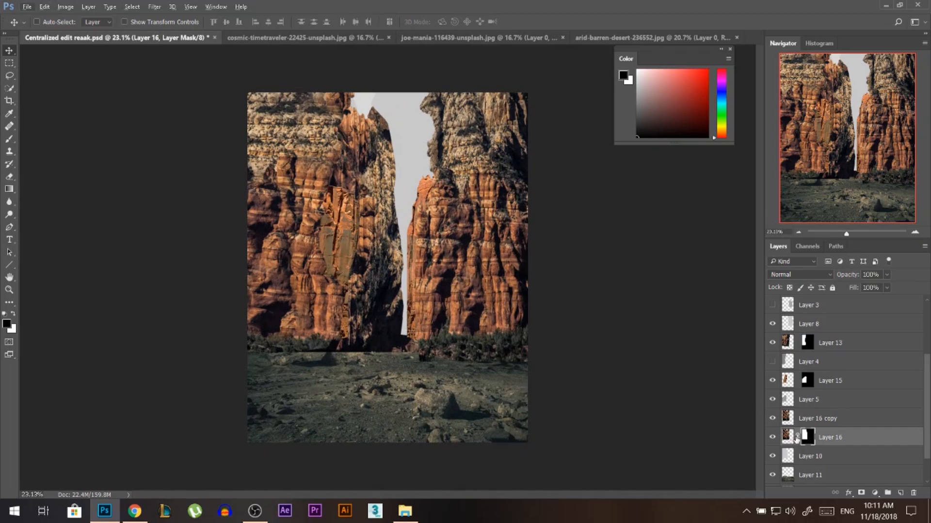
click(788, 439)
drag(436, 276, 432, 233)
key(ctrl+z)
click(773, 419)
mouse_move(372, 214)
mouse_down()
mouse_move(370, 229)
mouse_move(377, 219)
mouse_move(380, 229)
mouse_move(380, 218)
mouse_move(385, 225)
mouse_move(370, 222)
mouse_up()
scroll(370, 228, down, 1)
Paint white on Layer 16's mask at the cliff's upper edge to replace the flat cut with a rounded rock top
scroll(352, 106, up, 15)
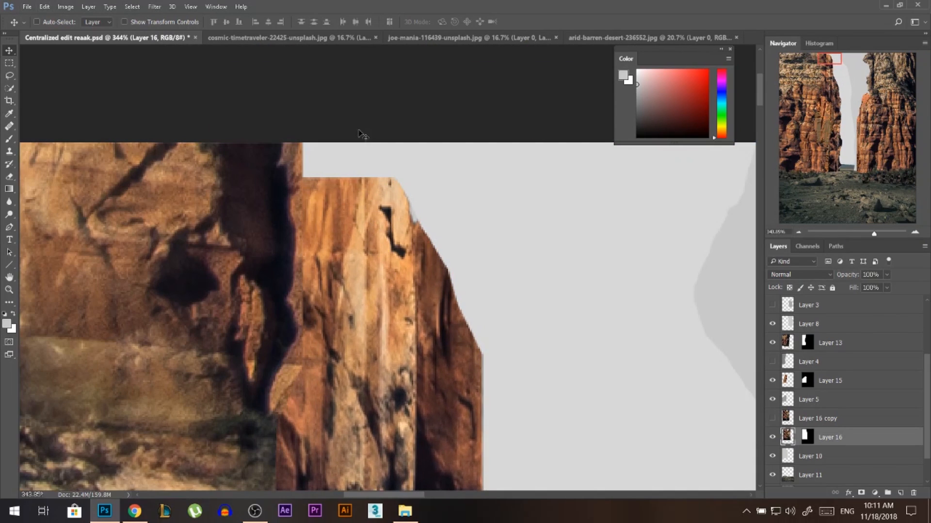
click(809, 439)
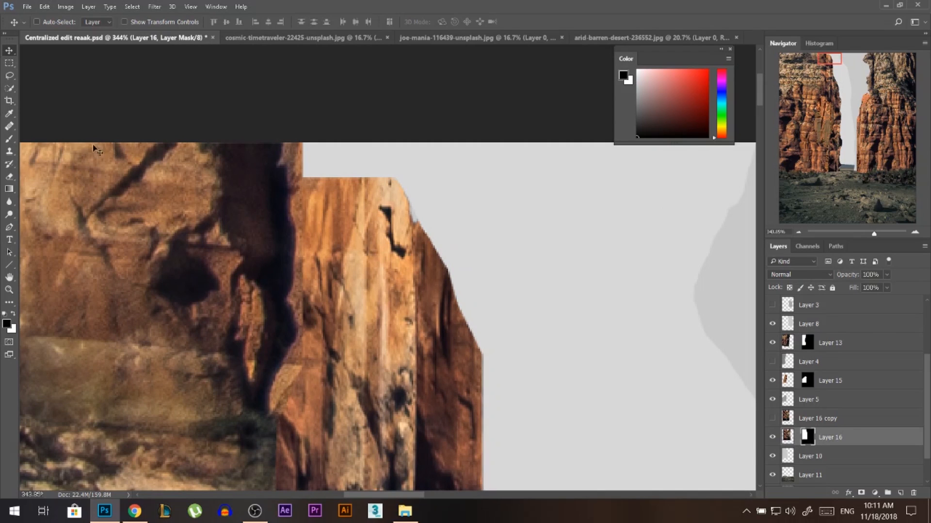
click(9, 139)
key(x)
mouse_move(393, 196)
mouse_down()
mouse_move(344, 136)
mouse_move(360, 188)
mouse_move(322, 147)
mouse_move(304, 165)
mouse_up()
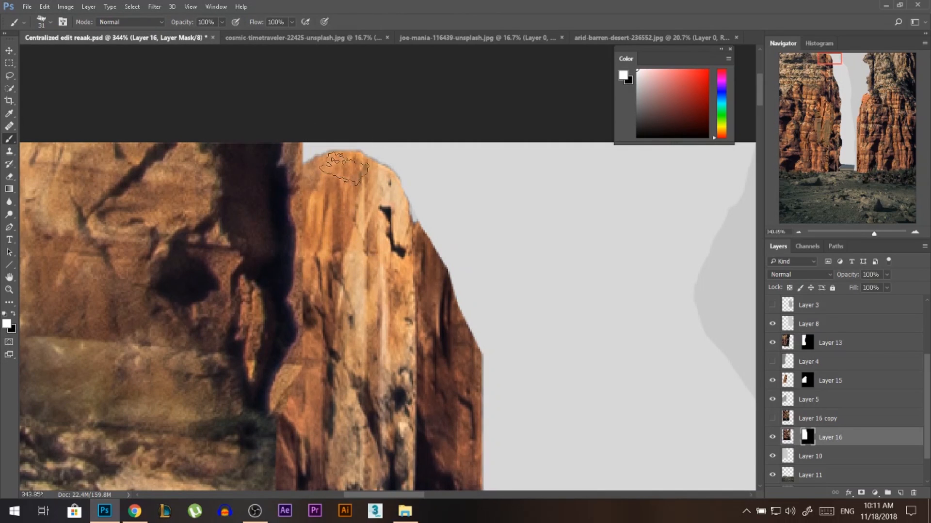
Shift Layer 16's rock image slightly upward inside its mask
click(788, 439)
key(v)
drag(395, 256, 389, 233)
scroll(347, 163, down, 14)
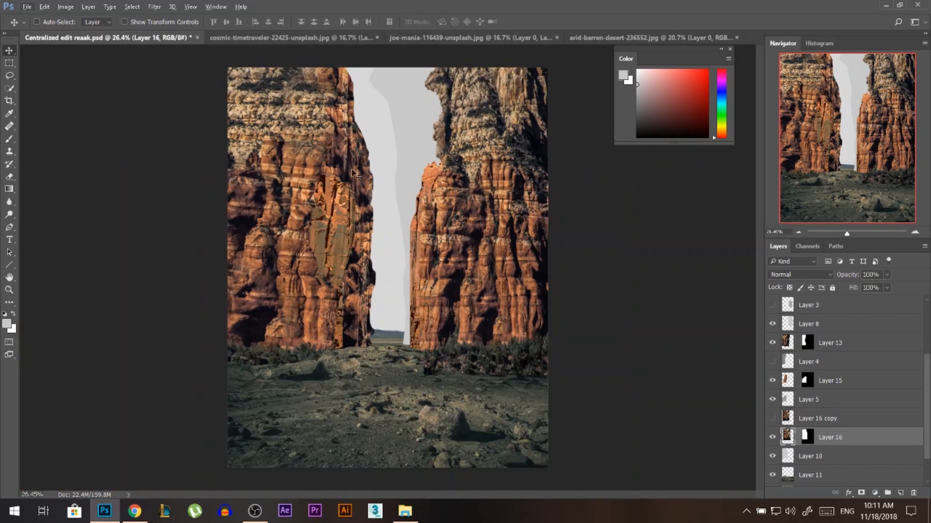
scroll(413, 192, up, 3)
scroll(351, 279, down, 3)
drag(421, 141, 374, 133)
key(ctrl+z)
Place Layer 16 copy between Layer 3 and Layer 8, make it visible, and mask it to the layout shape beside the right cliff
drag(833, 419, 824, 316)
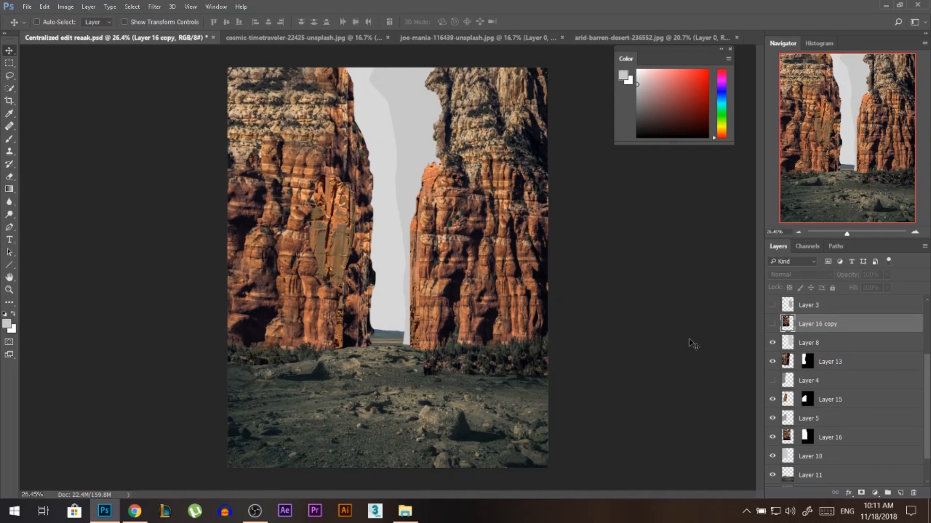
click(771, 324)
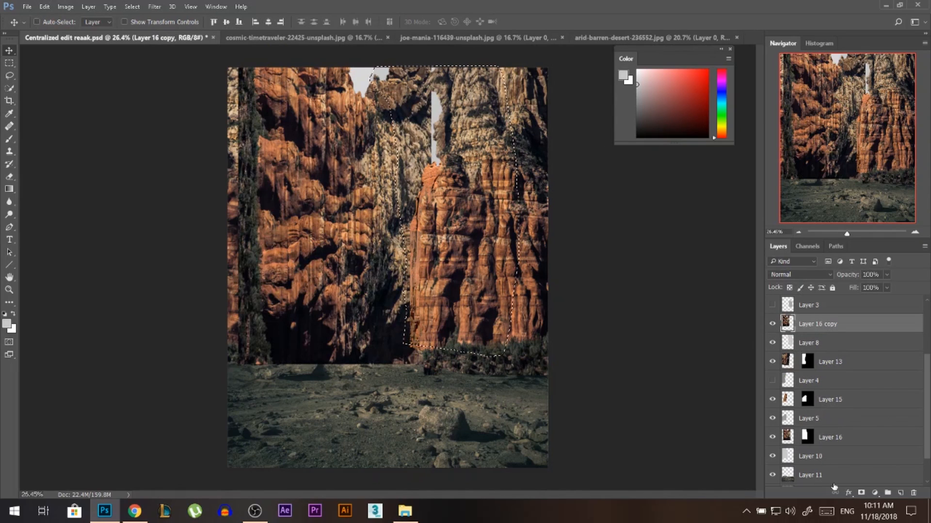
click(861, 493)
click(797, 324)
Shift Layer 16 copy's rock image right to fill its mask, relink the mask, and hide the Layer 8 and Layer 5 layout shapes
click(787, 324)
drag(416, 196, 550, 201)
click(773, 343)
scroll(775, 349, up, 5)
mouse_move(773, 324)
mouse_down()
mouse_move(774, 308)
mouse_move(772, 324)
mouse_up()
scroll(781, 339, down, 7)
click(405, 511)
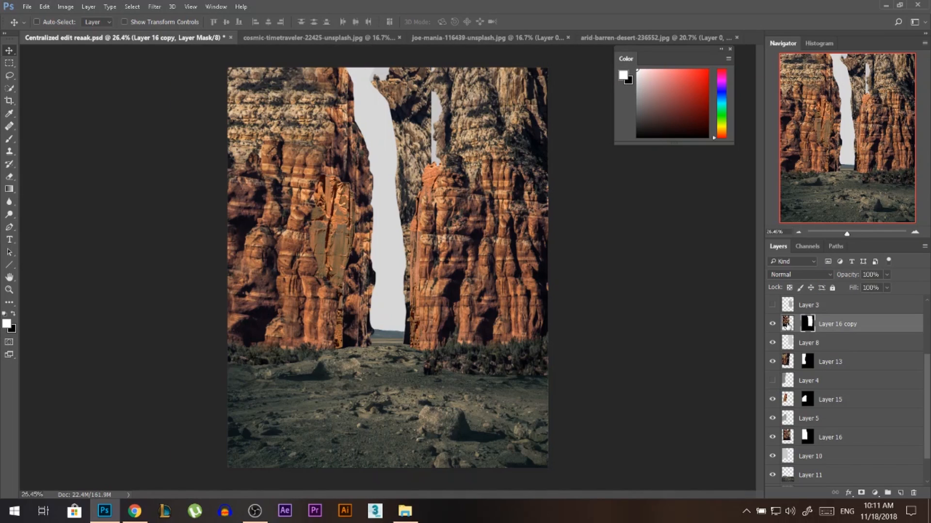
click(786, 325)
drag(436, 210, 550, 203)
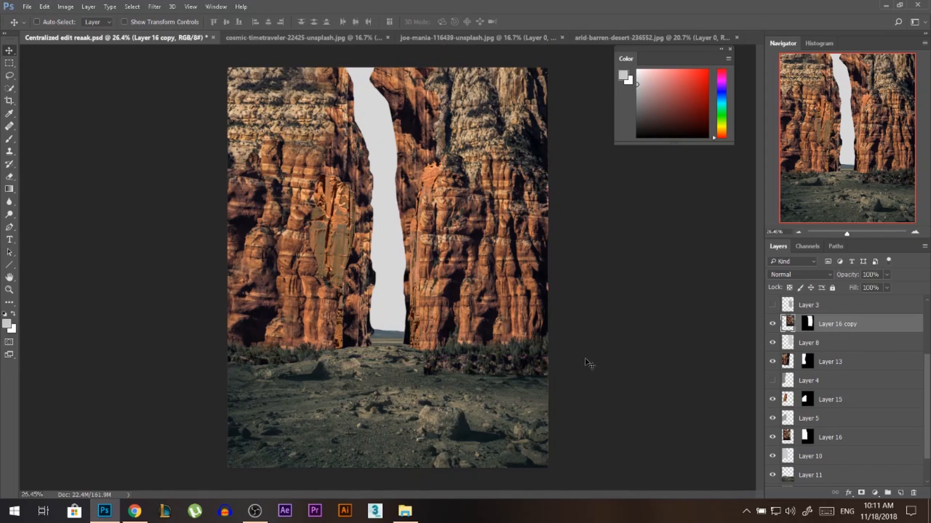
click(798, 325)
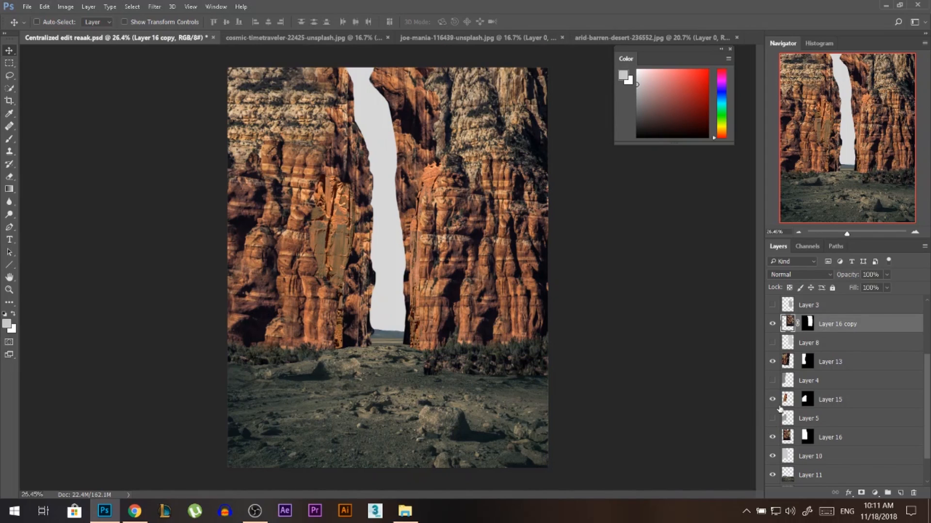
Preview the hidden Layer 6 and Layer 9 layout shapes, and hide them again
scroll(780, 409, up, 5)
click(772, 324)
click(772, 305)
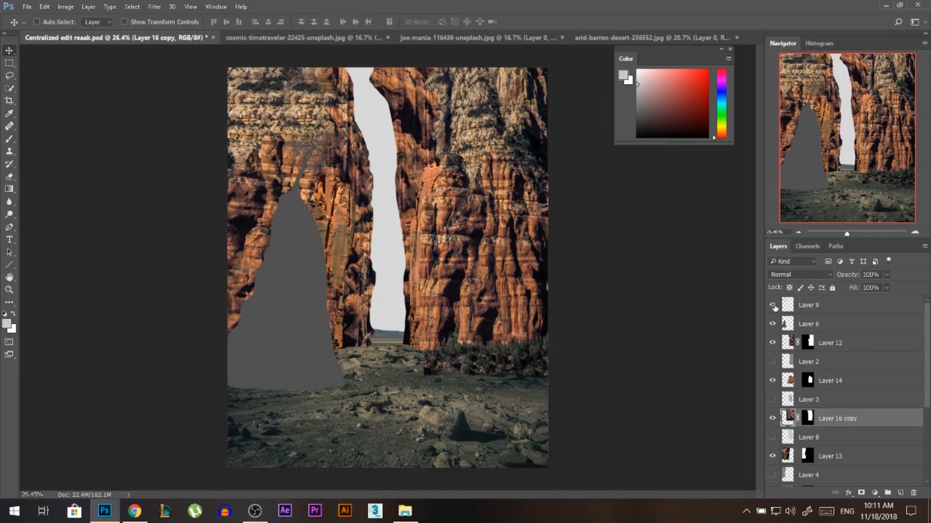
click(772, 305)
click(772, 324)
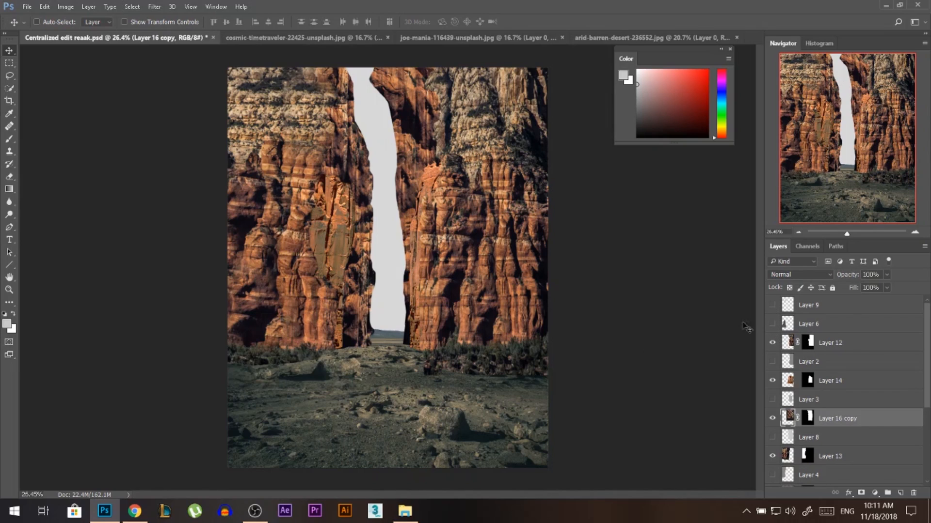
scroll(868, 351, down, 7)
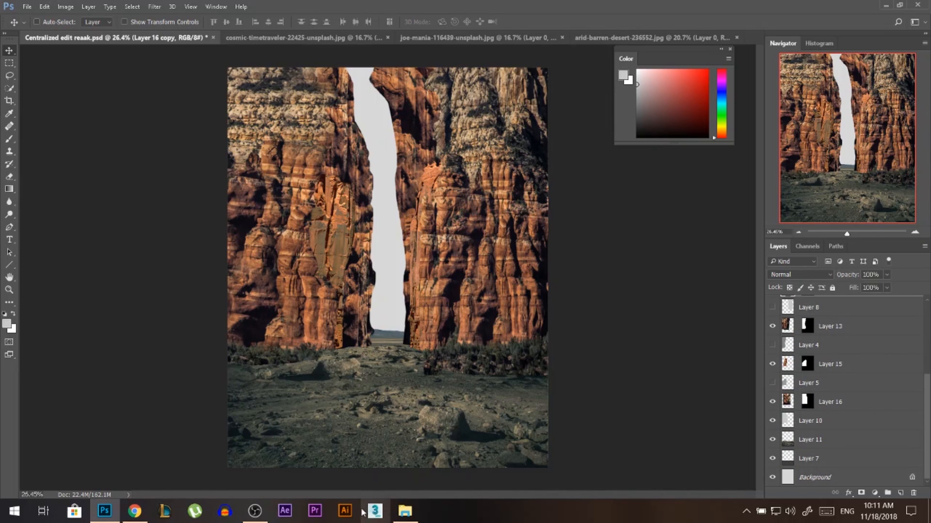
Switch to File Explorer and open the Photoshop Files folder from its desktop shortcut
click(401, 512)
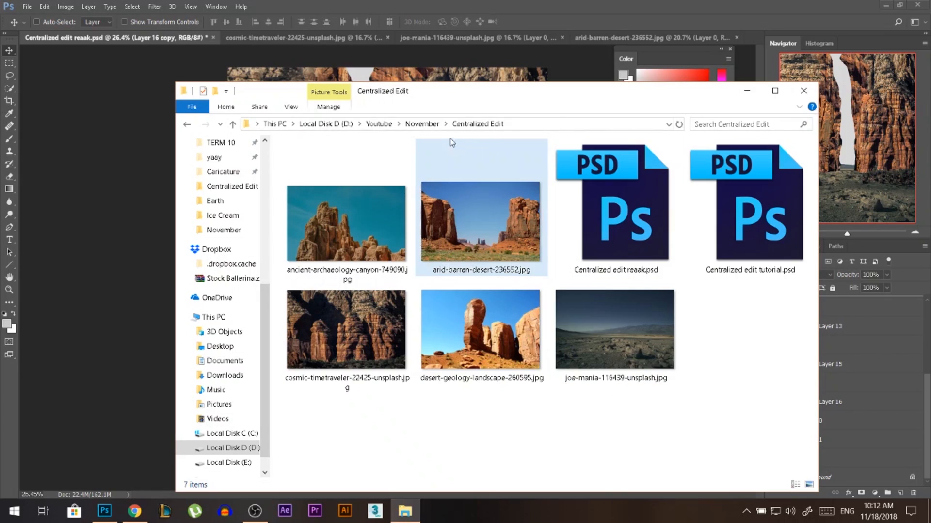
key(alt+Tab)
key(super+d)
double_click(576, 437)
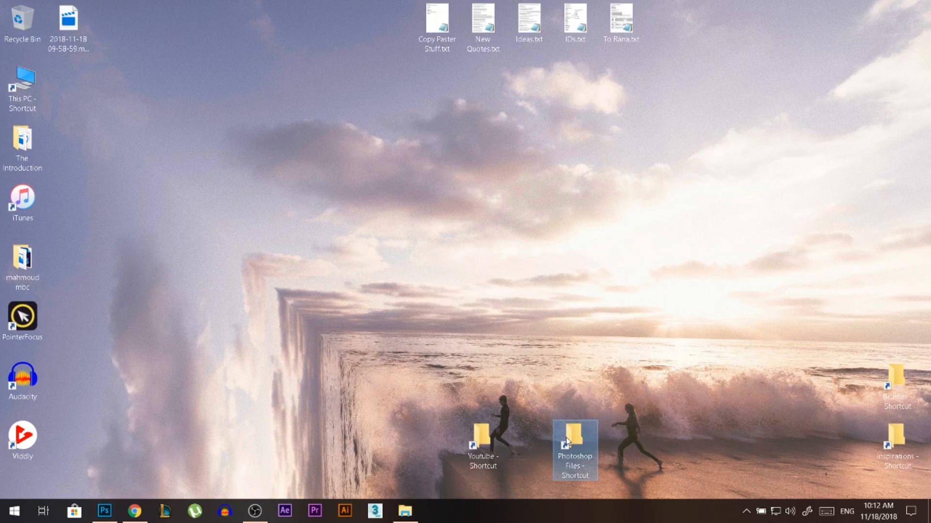
key(alt+Tab)
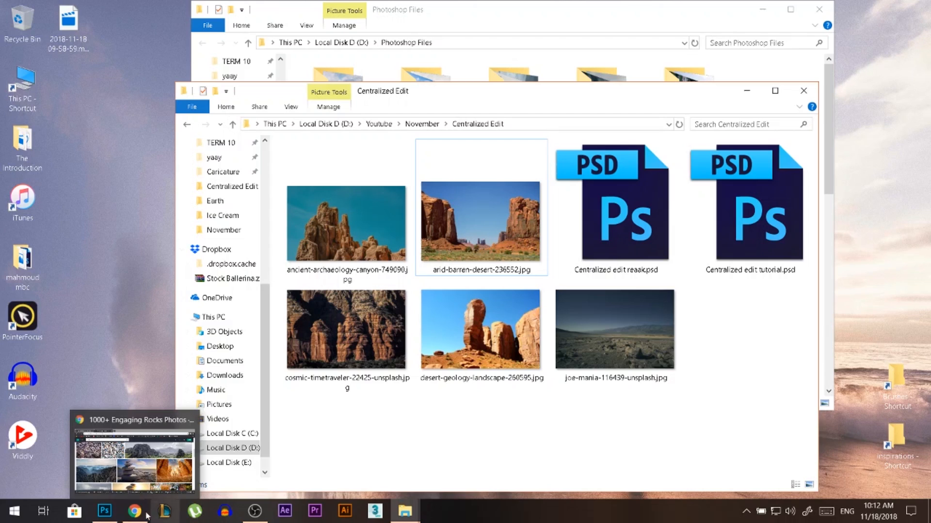
click(104, 511)
mouse_move(404, 504)
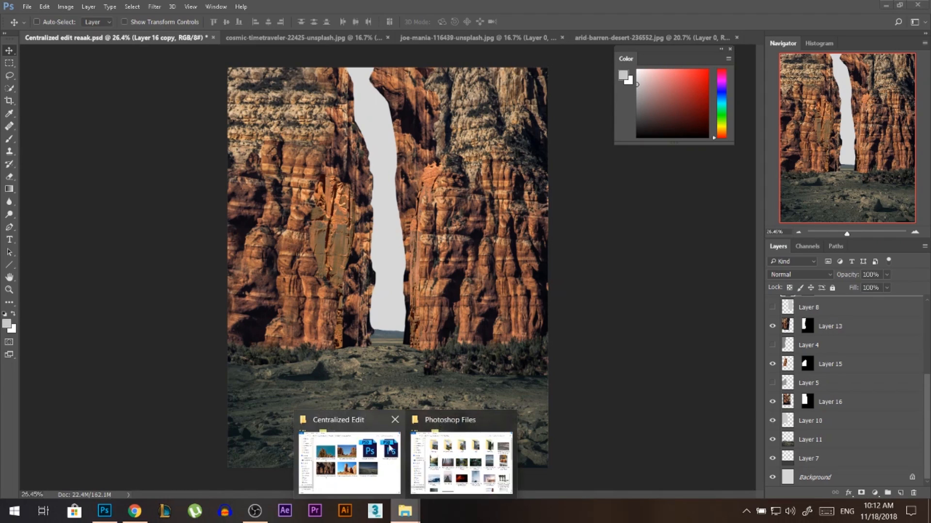
click(436, 465)
Open the Skies folder and place andrew-small-128100-unsplash.jpg into the canyon composite
double_click(600, 104)
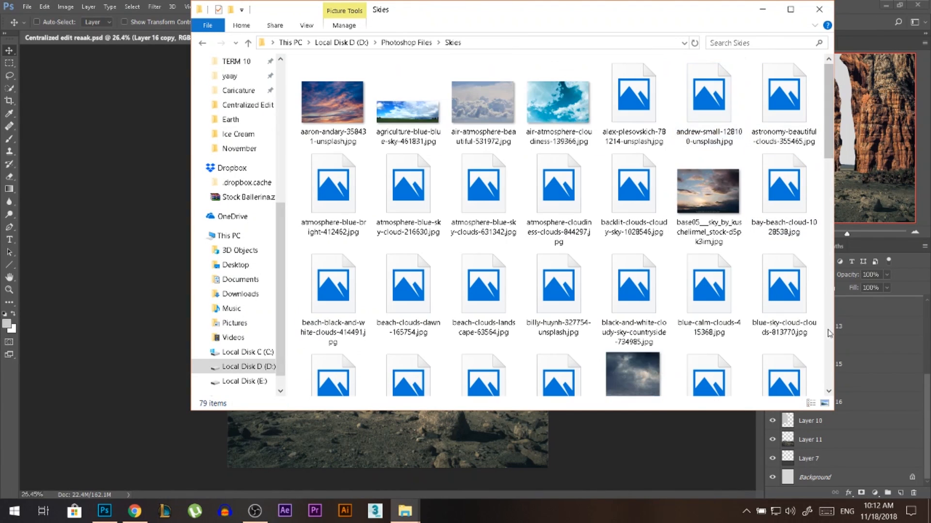
drag(834, 413, 867, 465)
scroll(863, 111, down, 1)
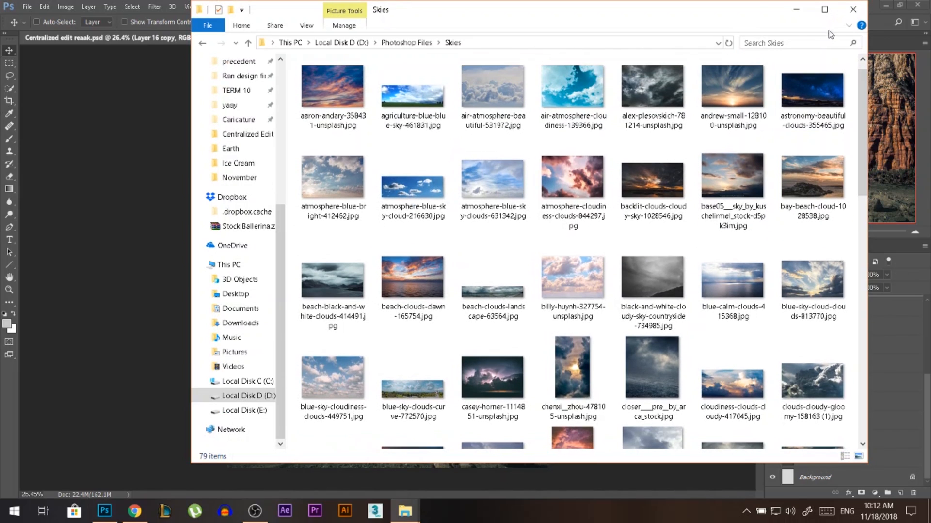
drag(744, 75, 183, 158)
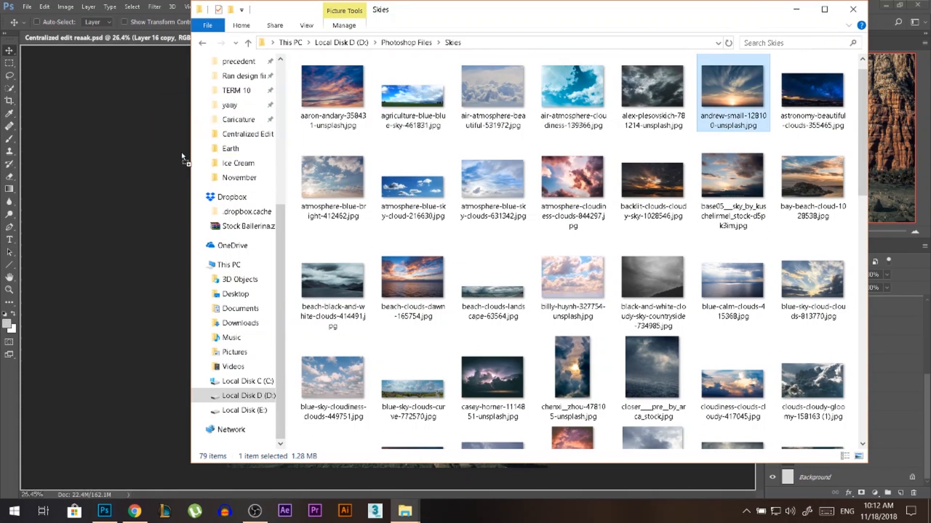
scroll(451, 235, down, 2)
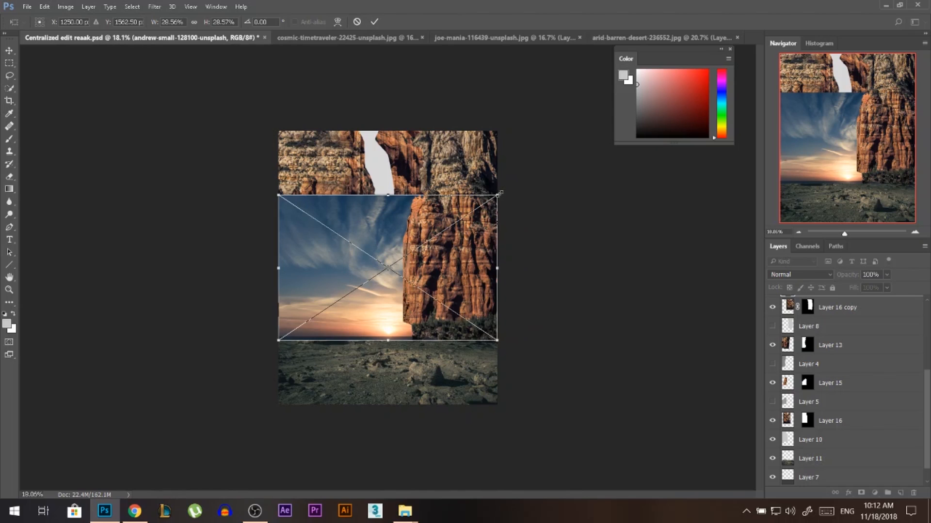
Scale the placed sky photo to about 39% so it spans the canvas width from the top edge to the horizon
drag(500, 194, 523, 179)
drag(487, 261, 486, 210)
drag(520, 308, 535, 333)
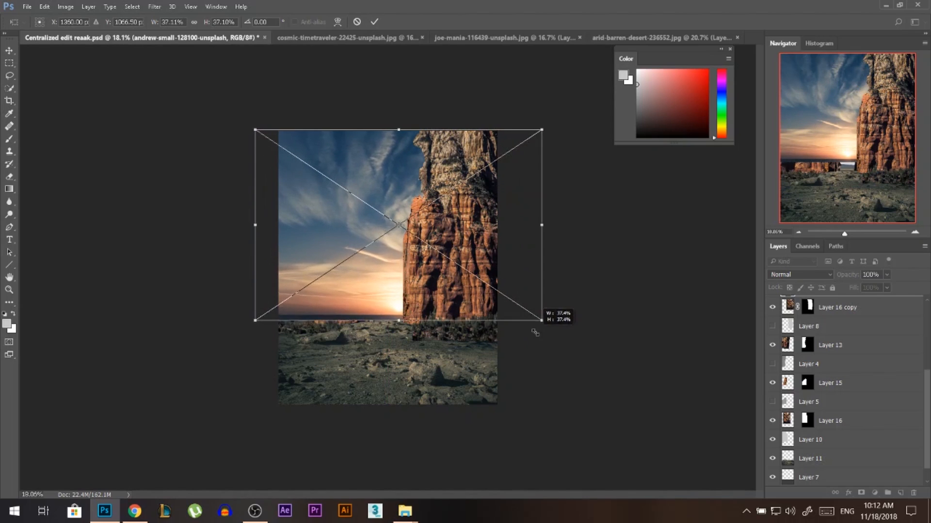
drag(255, 321, 247, 330)
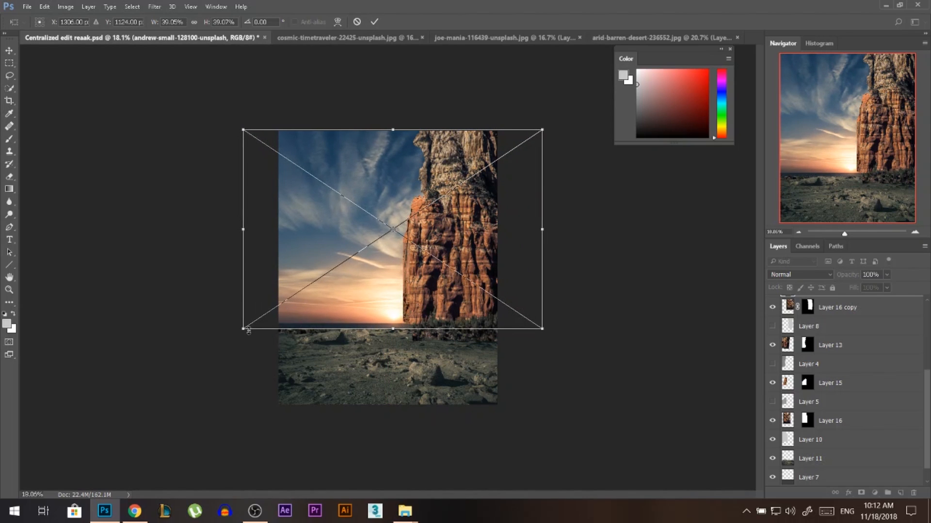
key(Return)
Move the andrew-small-128100-unsplash layer directly above Background and shift the sky so its sun sits in the gap between the cliffs
scroll(843, 388, up, 3)
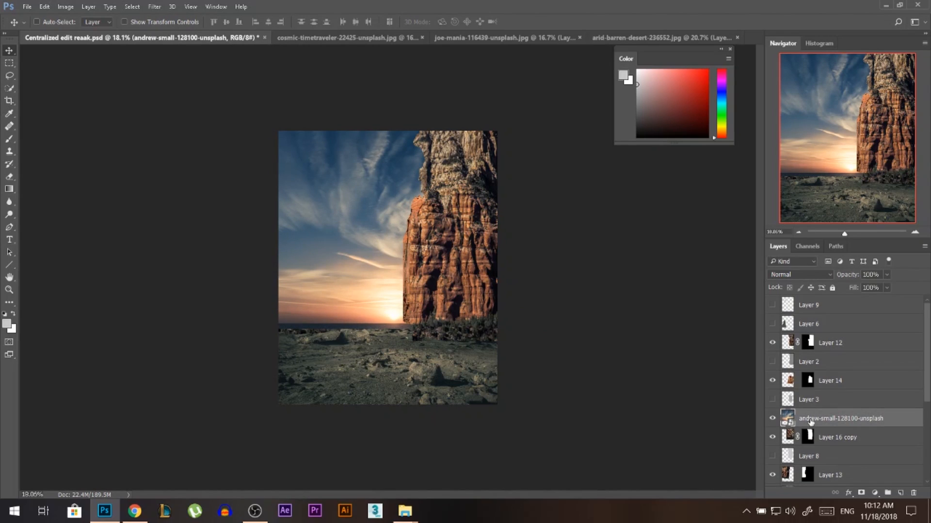
drag(842, 521, 815, 479)
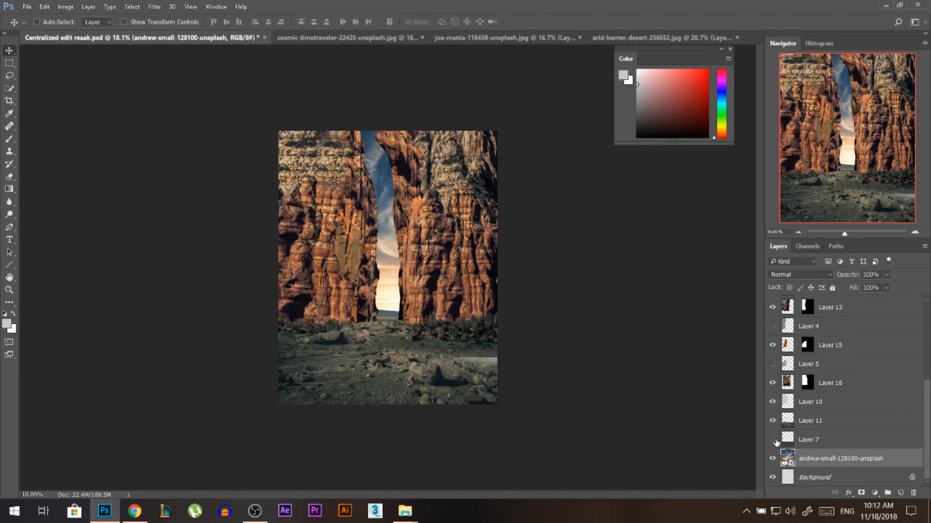
scroll(359, 413, up, 3)
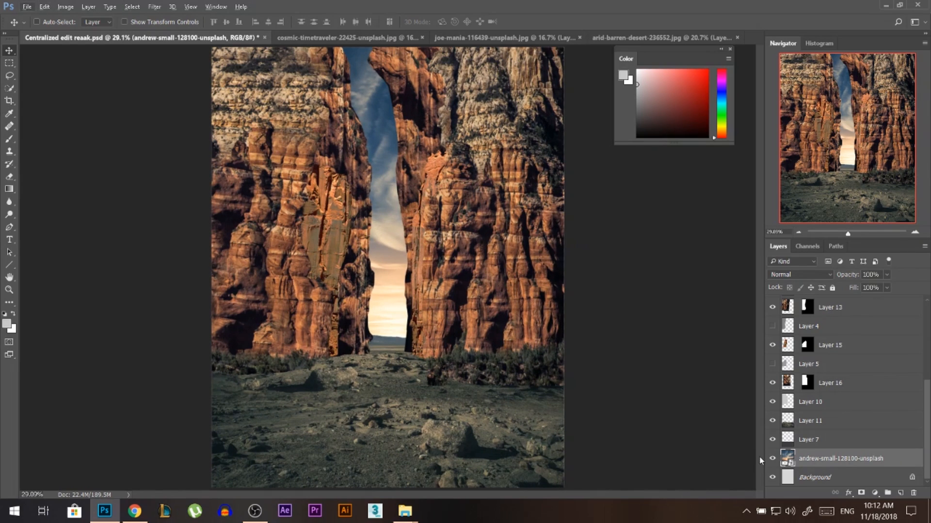
click(772, 440)
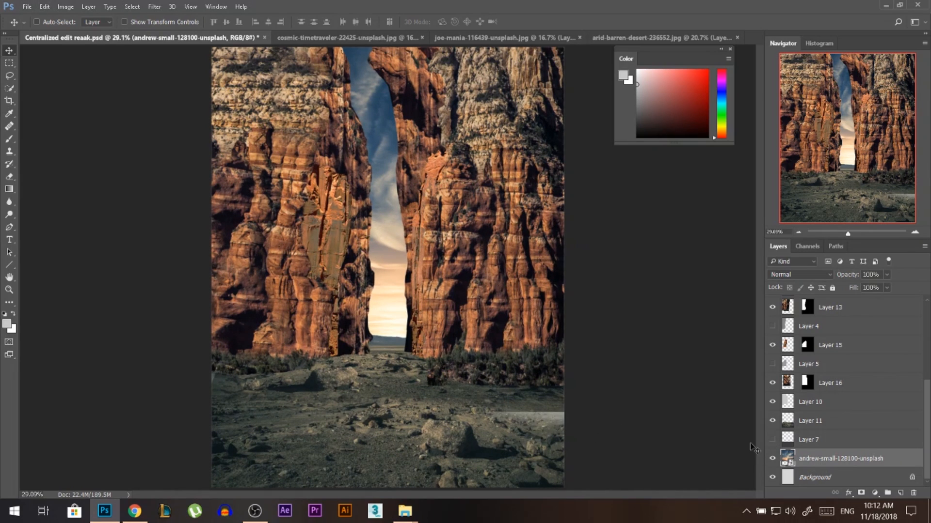
click(772, 440)
scroll(427, 384, down, 1)
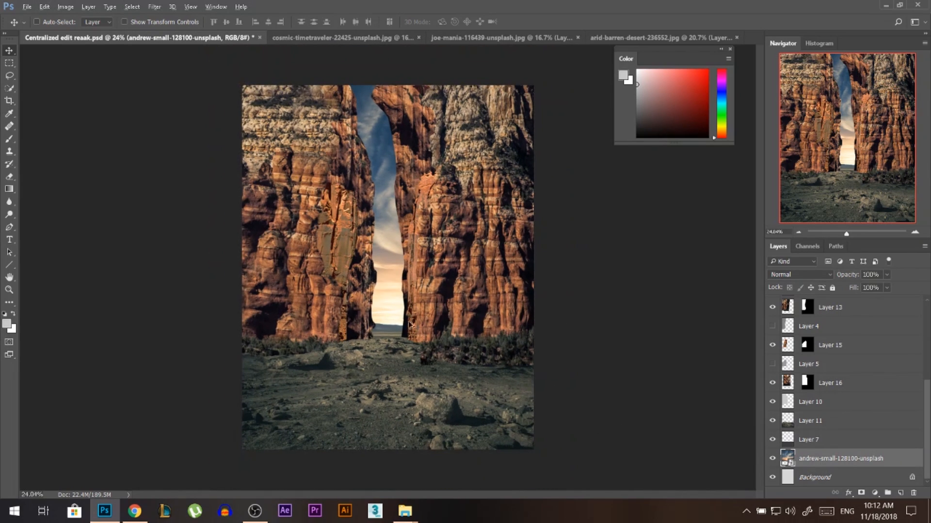
mouse_move(394, 281)
mouse_down()
mouse_move(357, 280)
mouse_move(393, 272)
mouse_move(371, 267)
mouse_move(388, 281)
mouse_move(382, 286)
mouse_up()
Erase the distant mountains on Layer 11 inside the canyon gap
scroll(386, 331, up, 8)
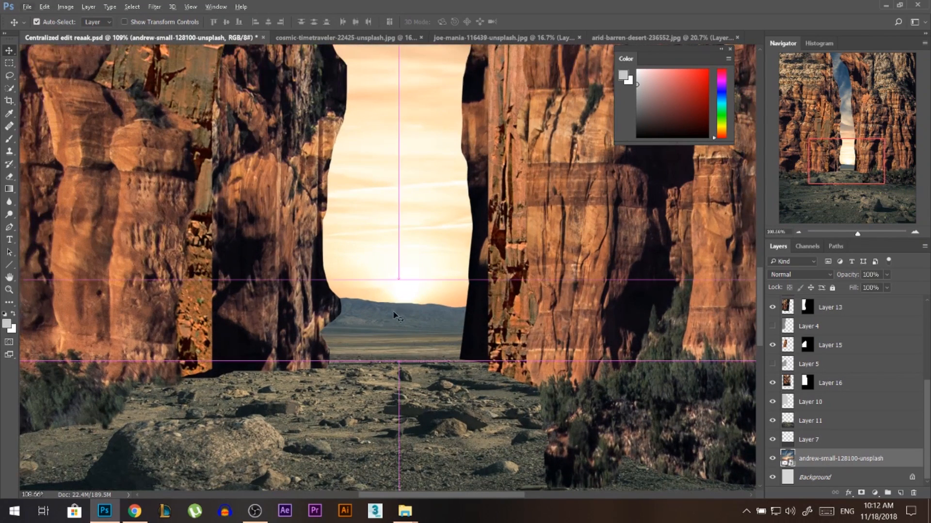
ctrl+click(395, 315)
key(e)
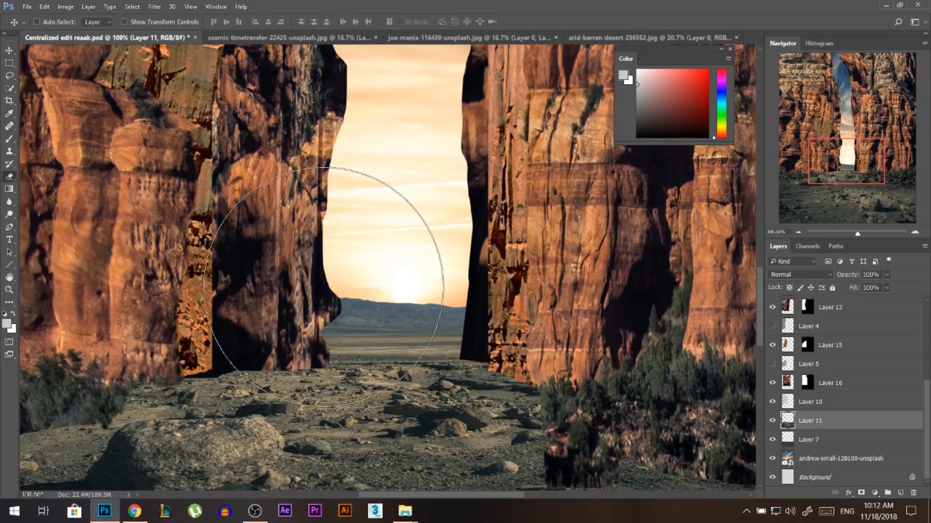
mouse_move(510, 299)
mouse_down()
mouse_move(477, 308)
mouse_move(491, 314)
mouse_move(478, 304)
mouse_up()
alt+right_click(324, 270)
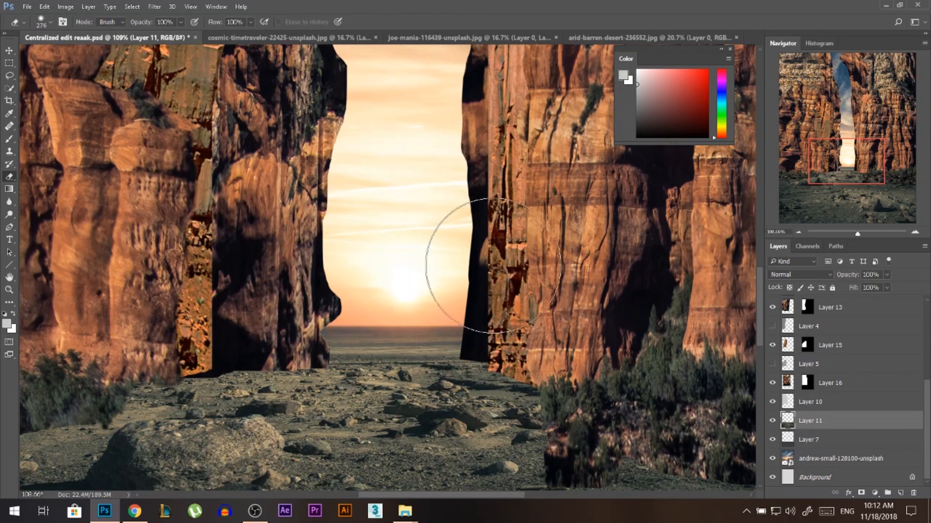
key(v)
key(ctrl+0)
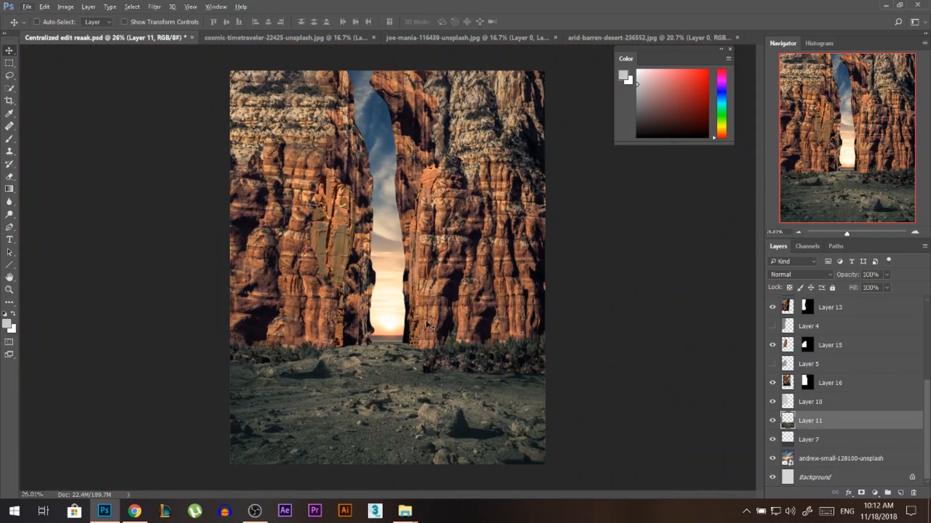
Rasterize the andrew-small-128100-unsplash sky layer and clip a Curves adjustment to it
click(803, 460)
right_click(803, 460)
click(703, 229)
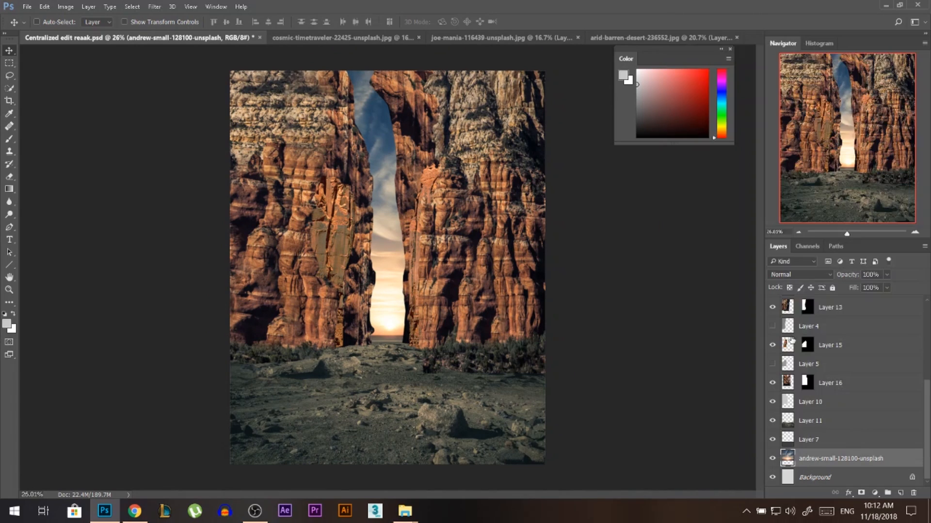
click(873, 494)
click(853, 325)
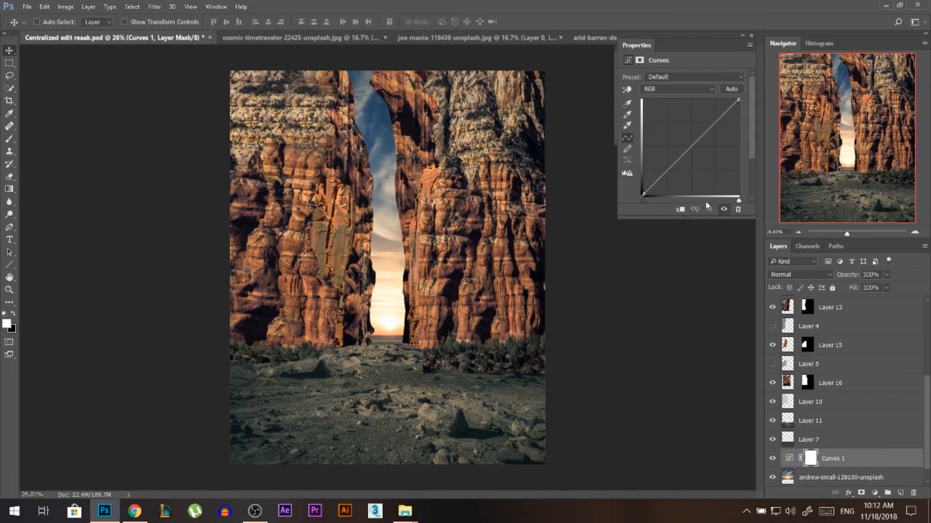
click(681, 210)
Raise the black point of the sky's Curves adjustment slightly to fade its shadows, and compare the effect
mouse_move(738, 100)
mouse_down()
mouse_move(718, 100)
mouse_move(738, 100)
mouse_up()
drag(665, 176, 646, 311)
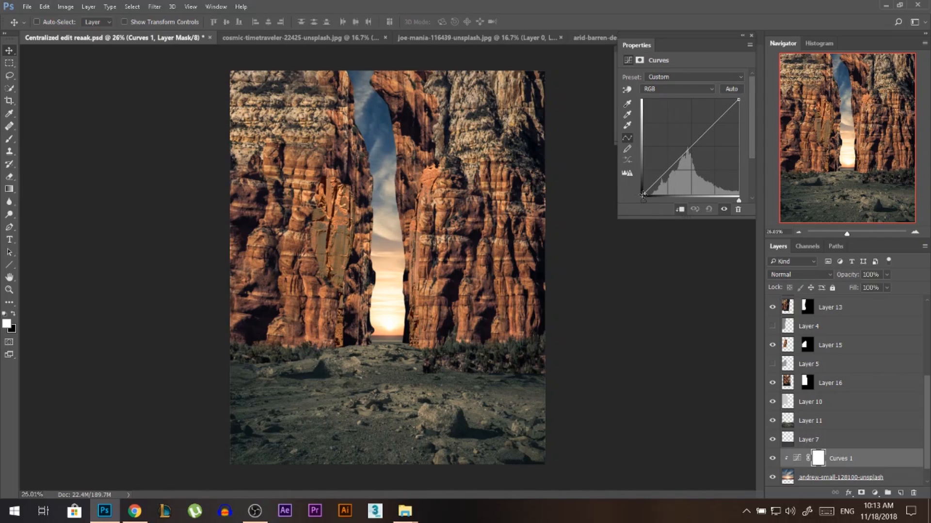
drag(643, 193, 643, 177)
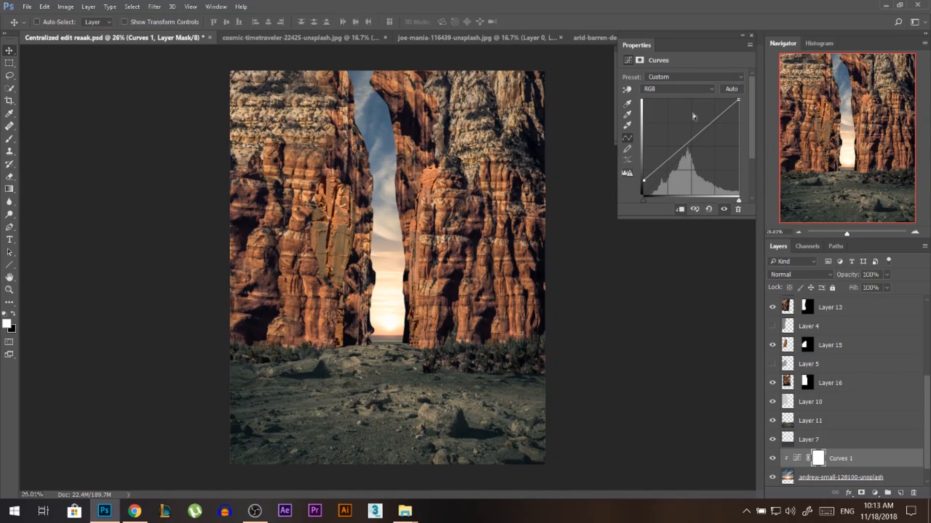
mouse_move(737, 99)
mouse_down()
mouse_move(740, 115)
mouse_move(752, 91)
mouse_up()
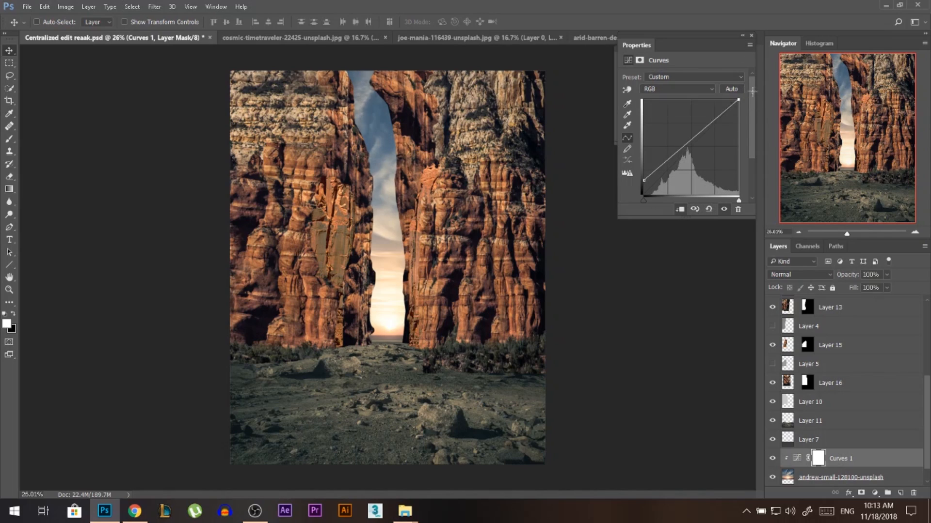
click(752, 36)
click(771, 459)
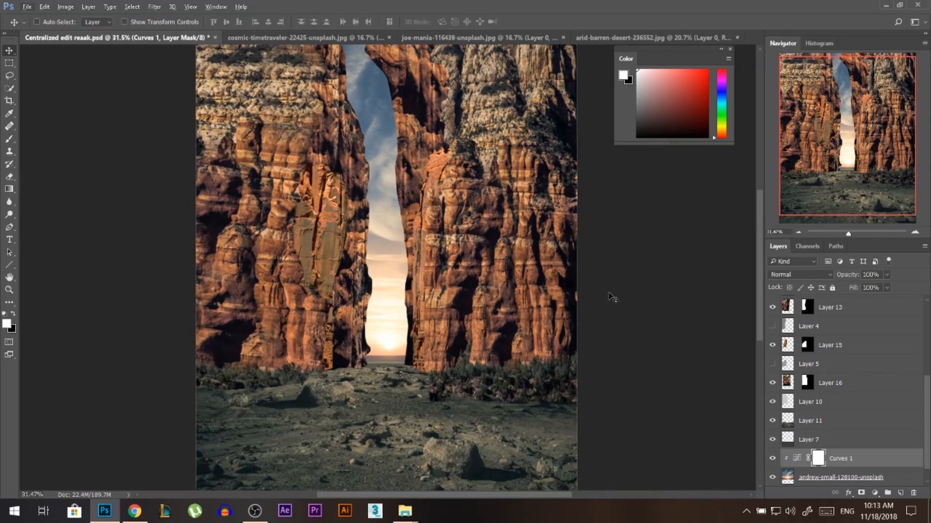
key(ctrl)
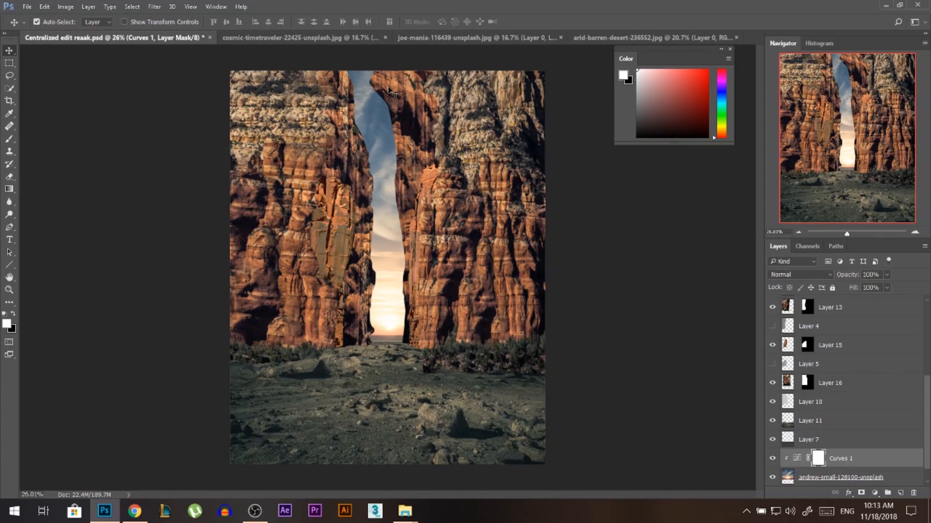
Clip a new Curves adjustment to Layer 16 copy, the distant cliff beside the gap
ctrl+click(389, 91)
click(773, 305)
click(773, 306)
scroll(820, 369, up, 3)
click(875, 493)
click(870, 334)
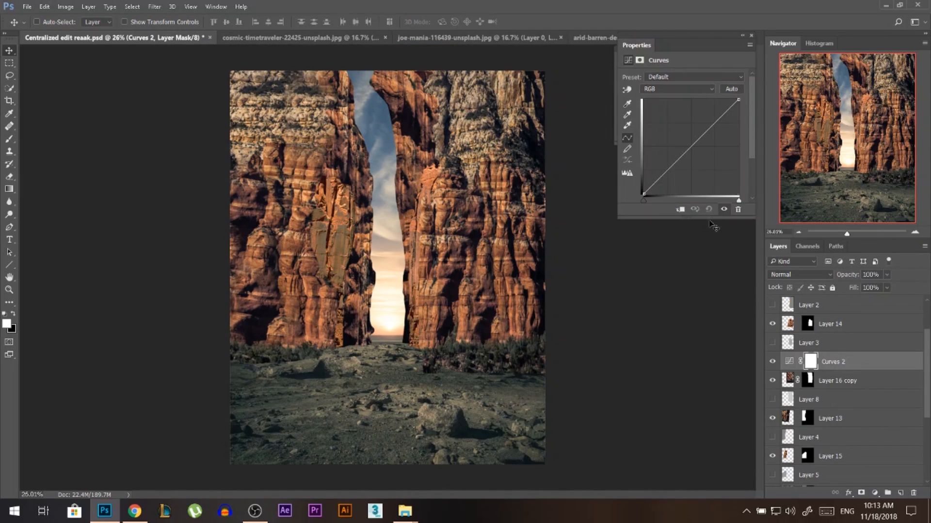
click(681, 210)
Raise the black point and lower the white point of the Curves on Layer 16 copy for a hazy look
drag(643, 194, 638, 164)
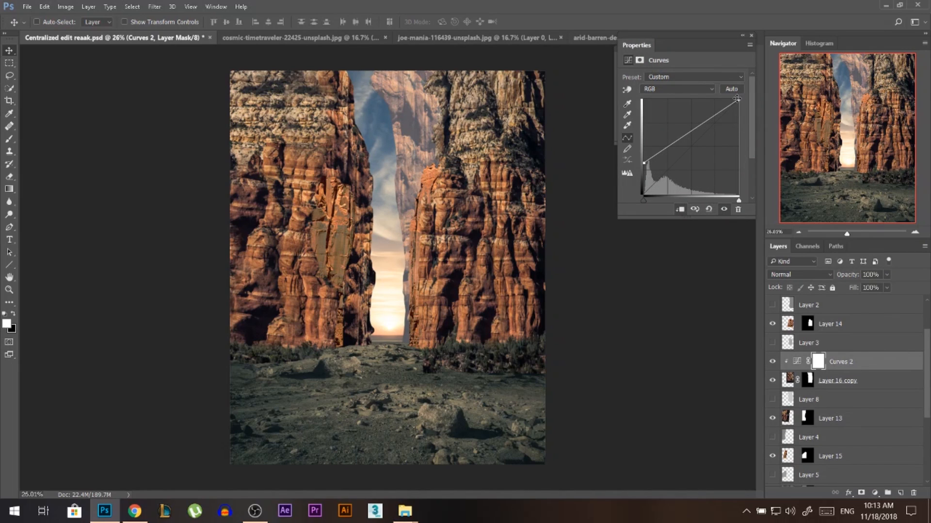
drag(737, 99, 740, 134)
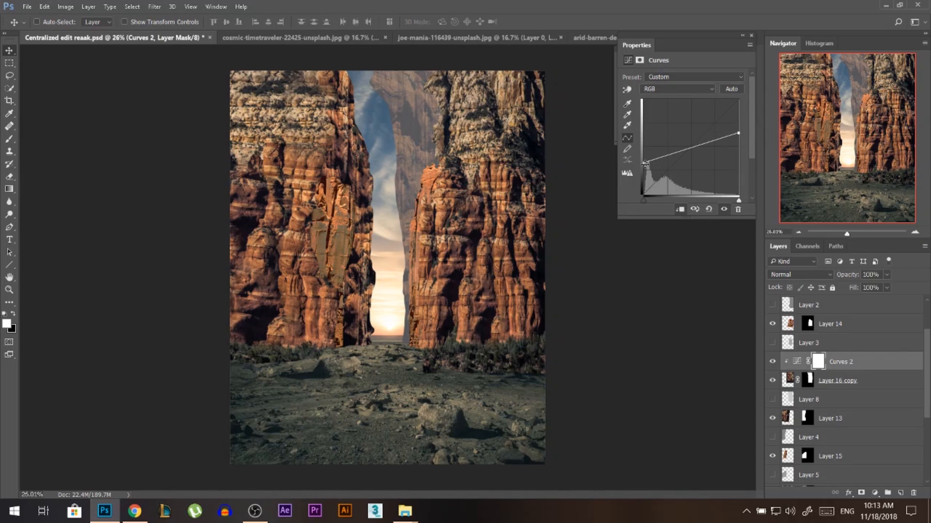
drag(644, 163, 644, 160)
click(751, 36)
Duplicate the Curves 2 adjustment above Layer 16 and clip it to that layer
click(367, 172)
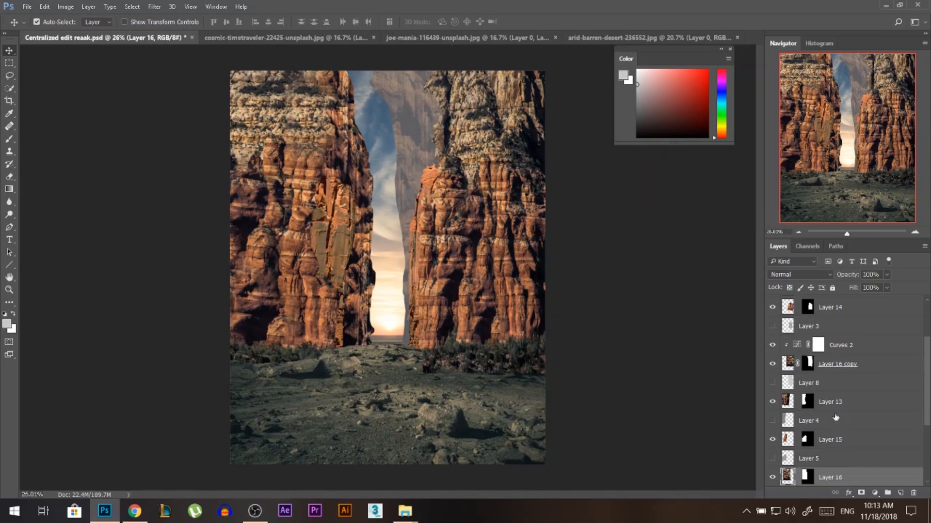
drag(834, 347, 832, 471)
scroll(829, 451, down, 2)
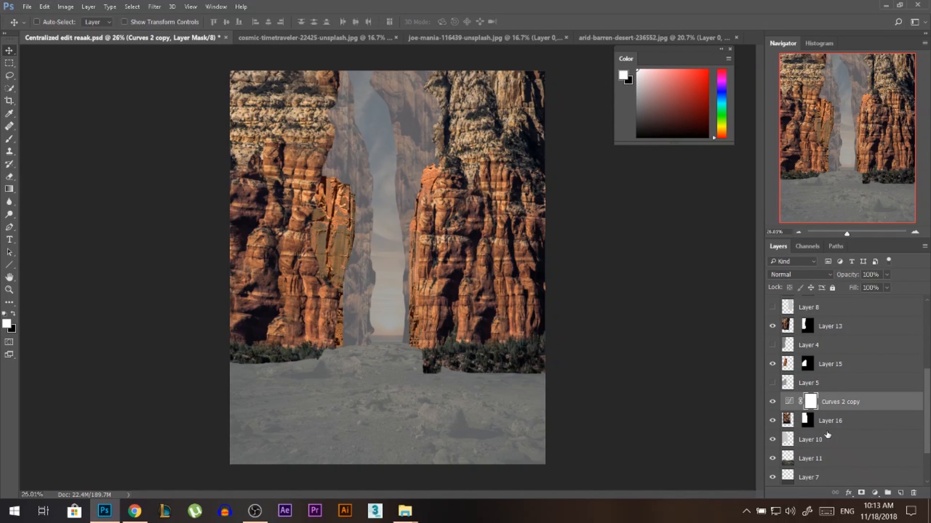
alt+click(832, 407)
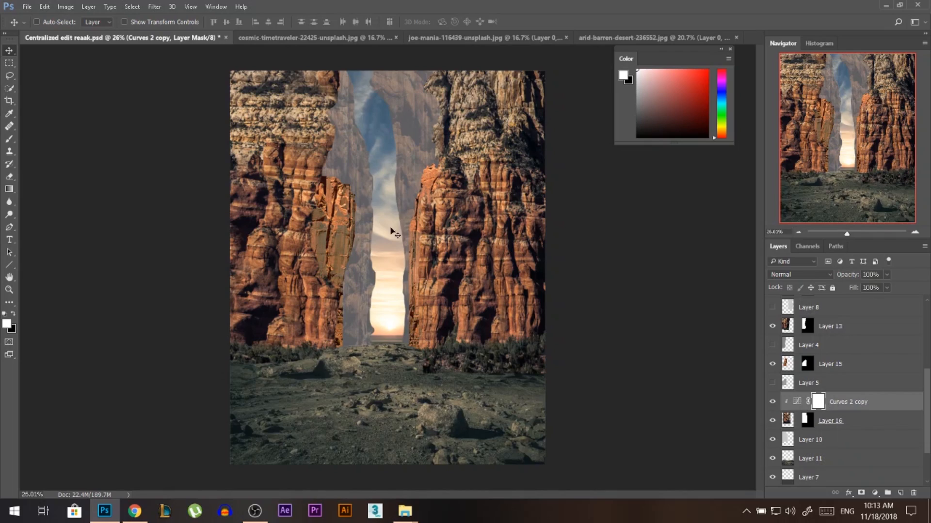
Switch to File Explorer and place the dewang-gupta-472658-unsplash sky photo into the composite
scroll(380, 270, up, 7)
scroll(378, 269, down, 8)
key(alt+Tab)
scroll(700, 221, down, 5)
click(506, 121)
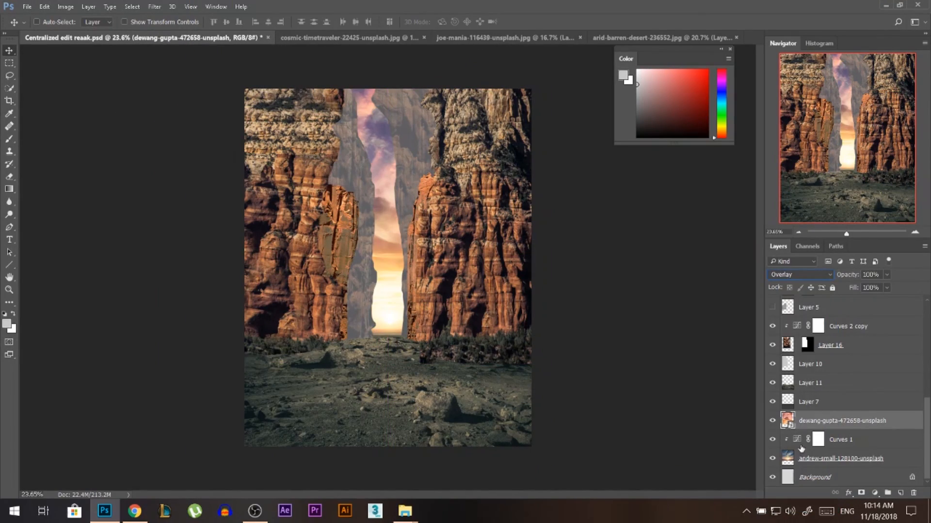
Blend the two sky photos with soft-brushed layer masks and set the dewang-gupta-472658-unsplash layer to Normal blending
key(b)
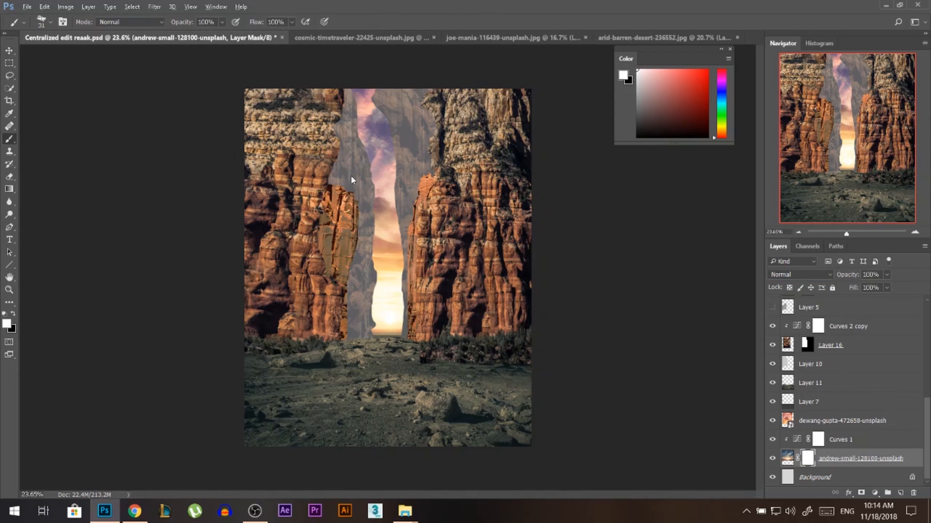
click(798, 274)
click(793, 284)
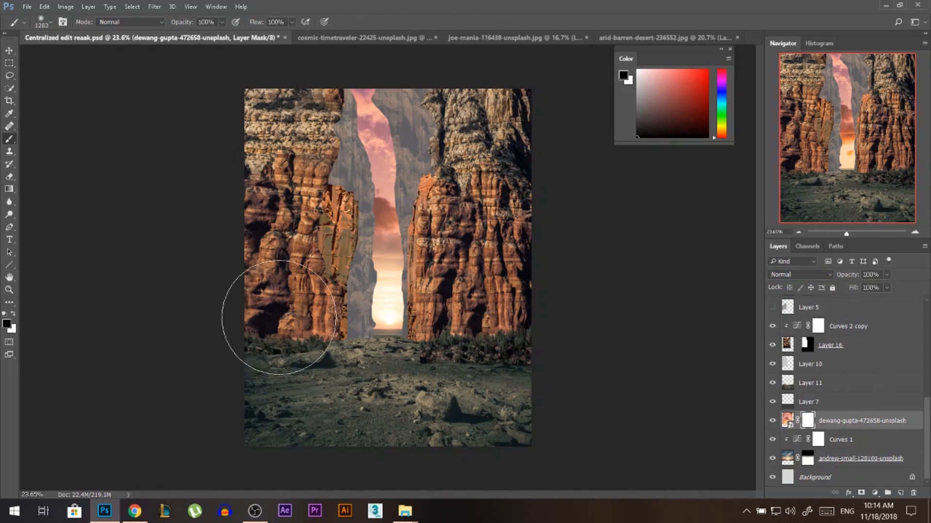
key(v)
scroll(380, 160, up, 1)
Add a Hue/Saturation adjustment with Hue around +9 and clip it to the dewang-gupta-472658-unsplash layer
right_click(841, 420)
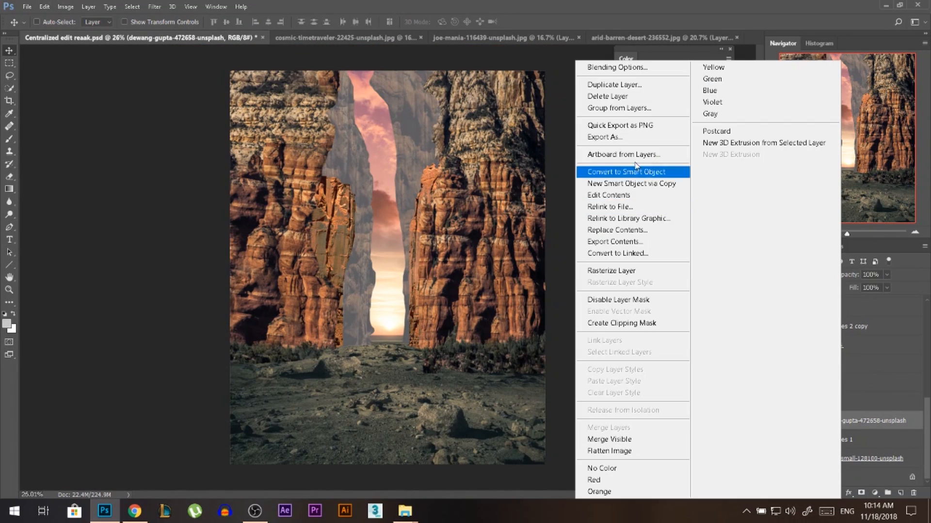
click(874, 493)
click(853, 377)
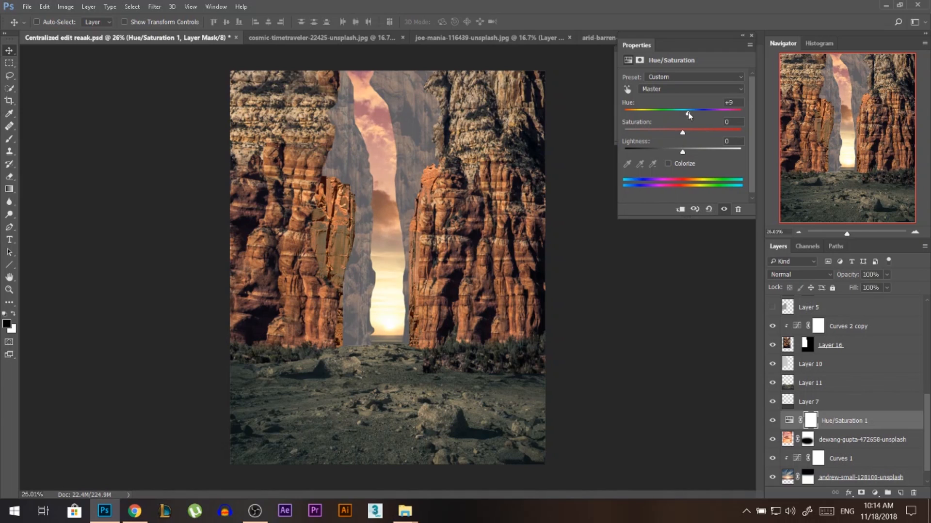
alt+click(806, 435)
Reopen the Curves 2 adjustment on Layer 16 copy and raise its black point further to strengthen the haze
ctrl+click(408, 223)
scroll(805, 345, up, 1)
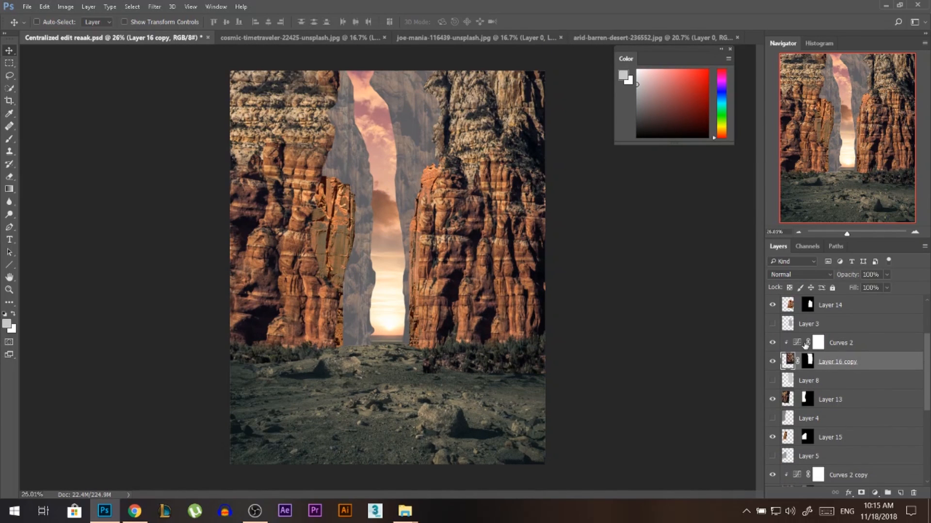
double_click(797, 343)
drag(641, 164, 641, 154)
click(744, 44)
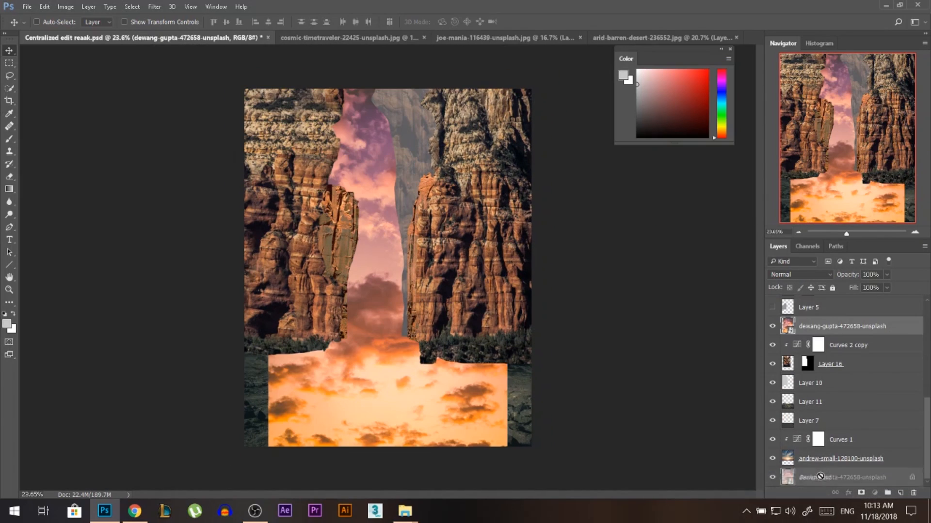
Move the dewang-gupta-472658-unsplash layer directly above Curves 1, shift the sky upward behind the rock gap and set it to Overlay
drag(820, 477, 819, 430)
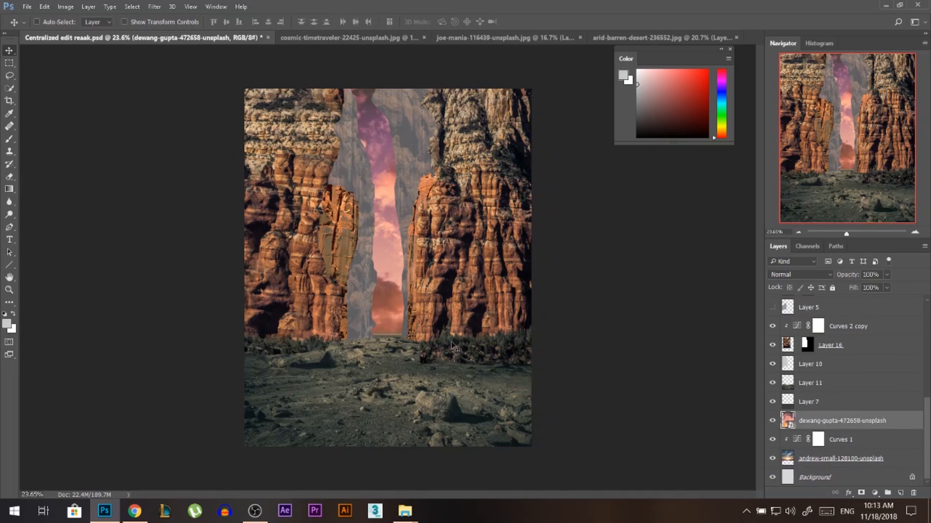
key(ctrl+t)
drag(453, 335, 471, 250)
key(Return)
click(819, 274)
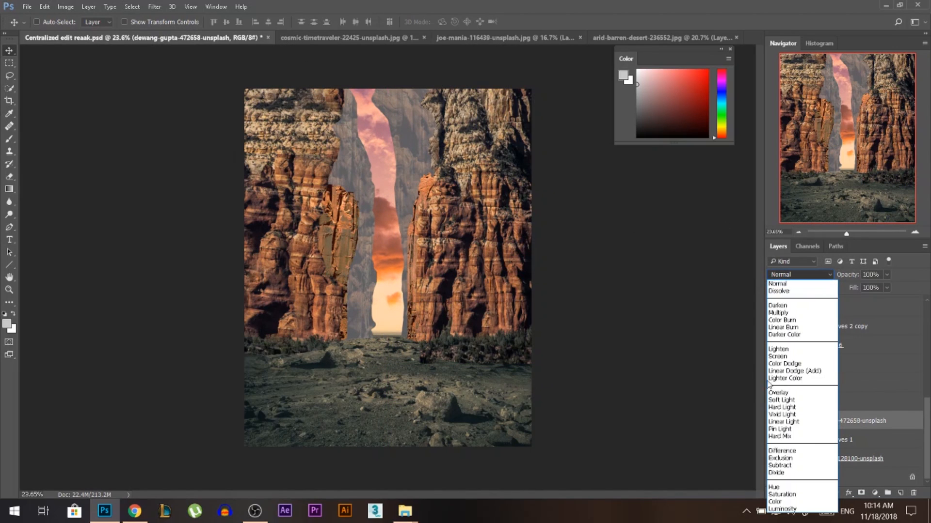
click(795, 389)
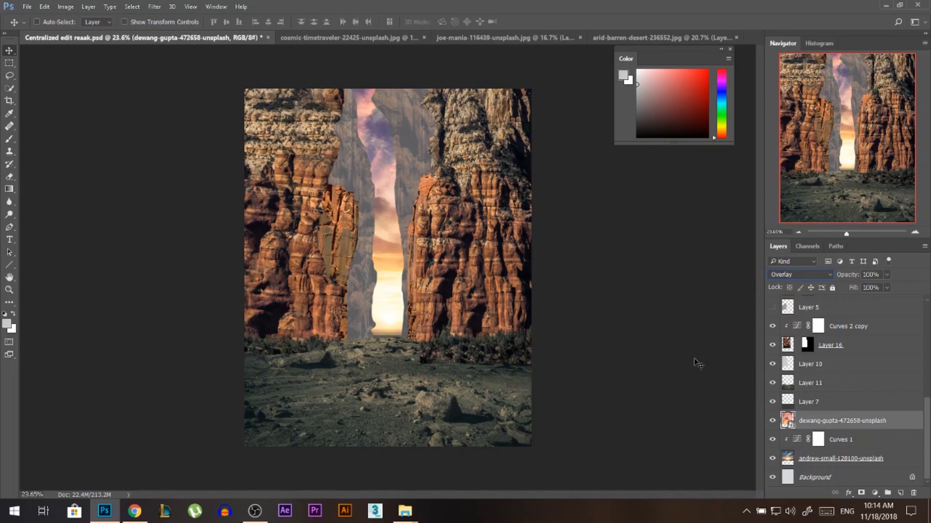
Add a layer mask to andrew-small-128100-unsplash and paint out its upper sky with a large soft round black brush
click(797, 456)
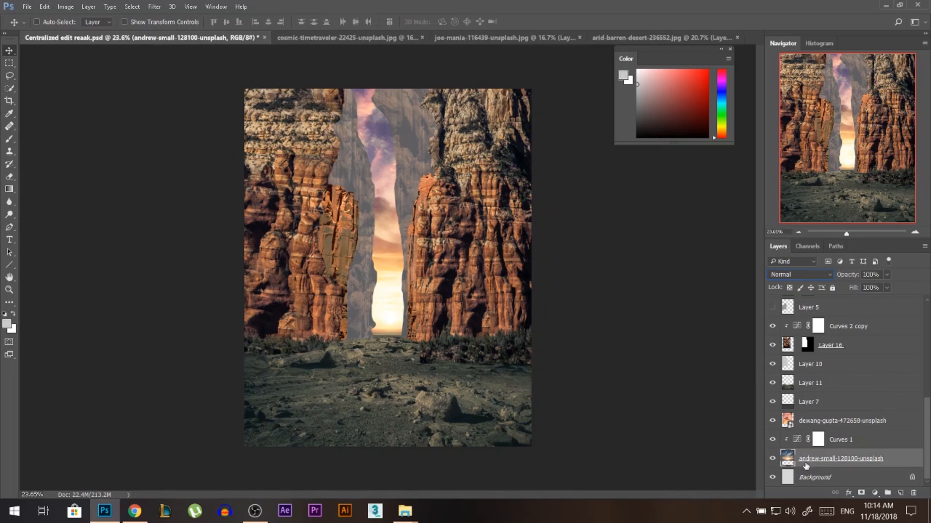
click(861, 492)
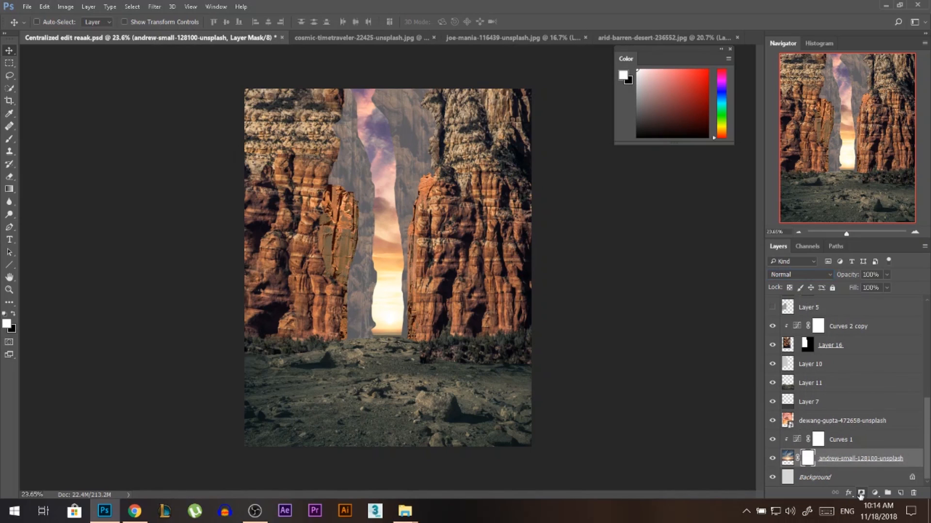
click(10, 139)
right_click(417, 145)
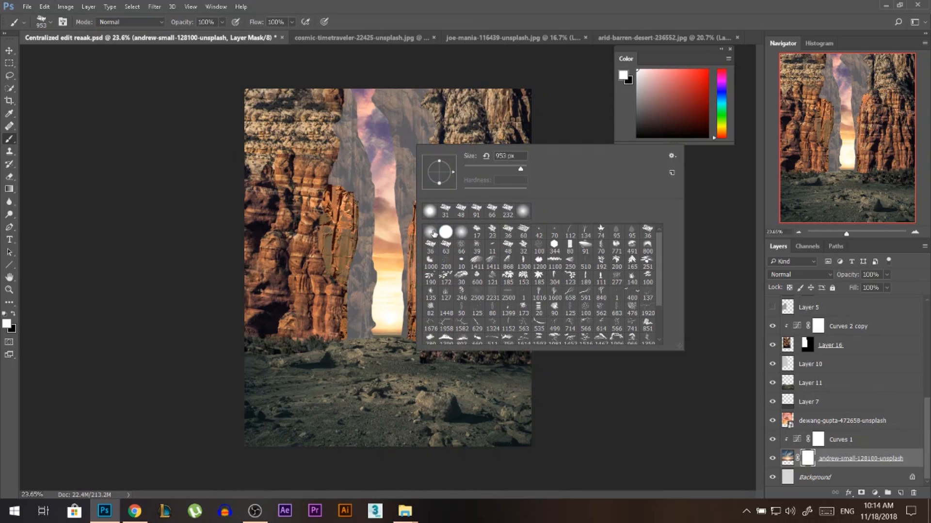
double_click(434, 233)
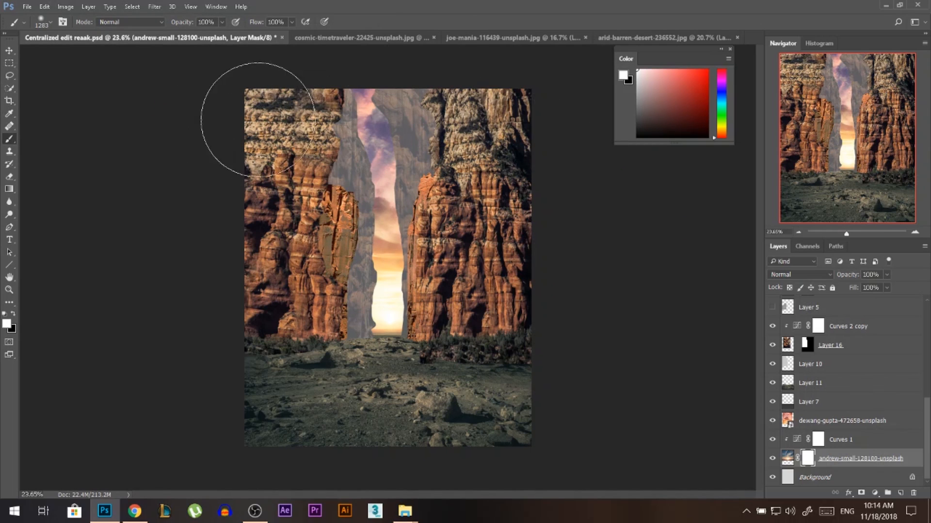
click(13, 315)
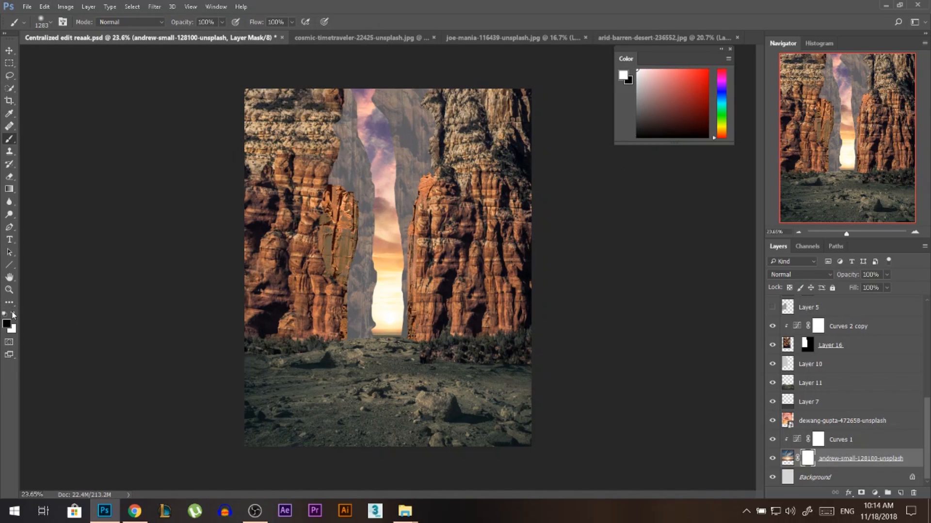
mouse_move(511, 109)
mouse_down()
mouse_move(220, 111)
mouse_move(525, 169)
mouse_move(156, 167)
mouse_up()
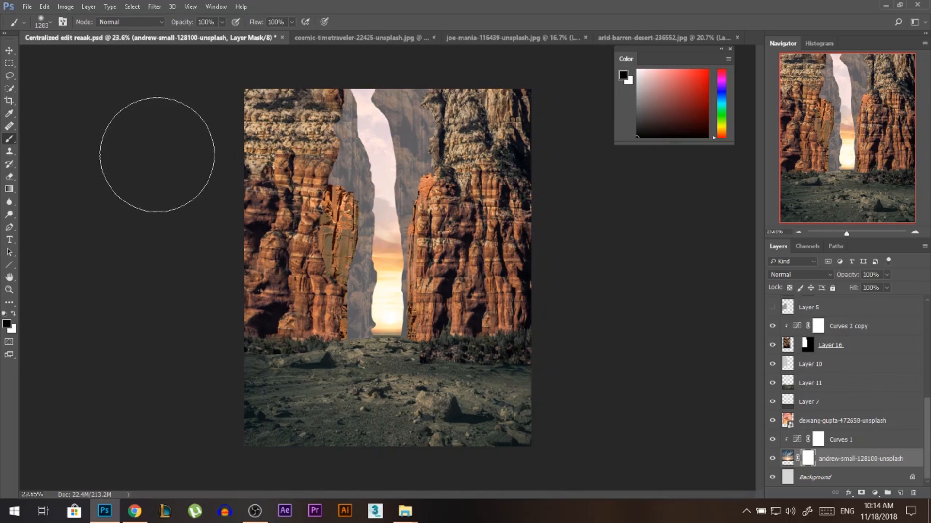
Set dewang-gupta-472658-unsplash to Normal blending and mask out its lower sky near the horizon with the soft black brush
click(832, 423)
click(800, 274)
click(790, 284)
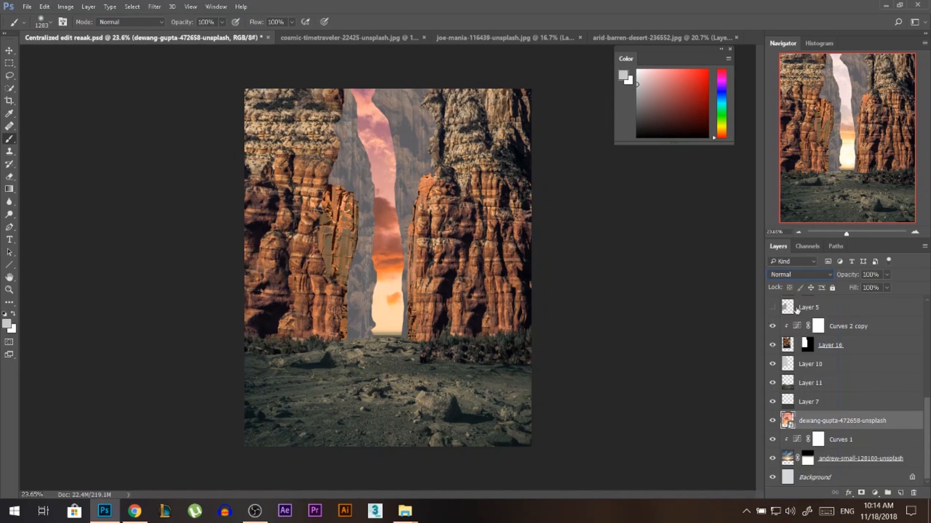
click(861, 493)
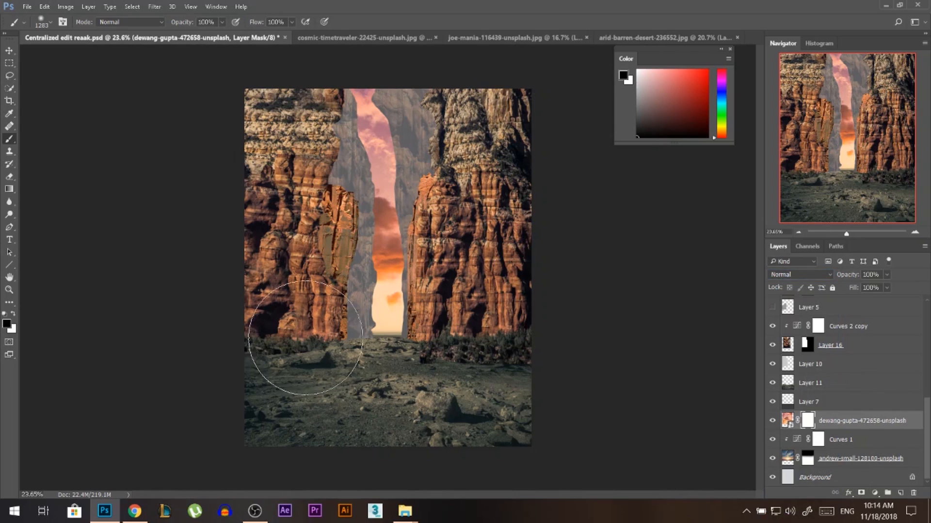
mouse_move(306, 337)
mouse_down()
mouse_move(468, 317)
mouse_move(331, 317)
mouse_up()
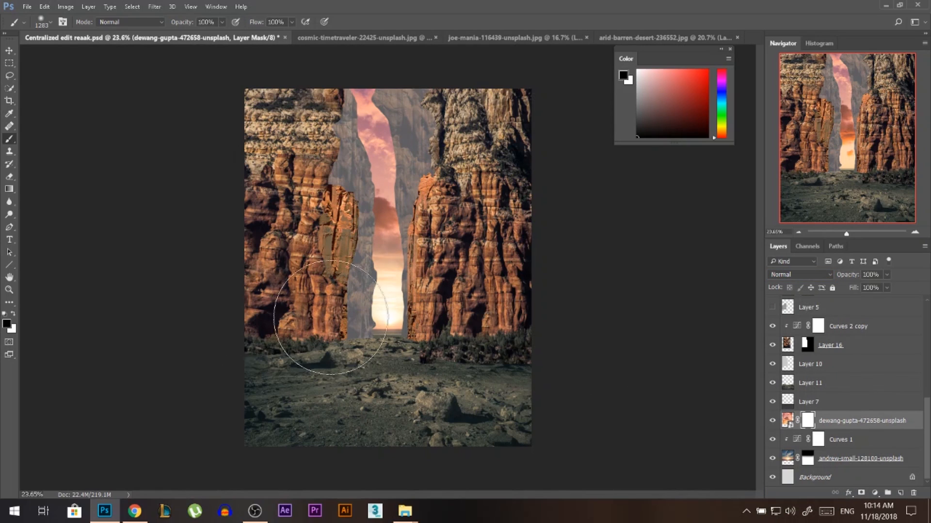
Toggle each of the two masked sky layers off and on to check how they blend in the rock gap
click(9, 50)
click(773, 421)
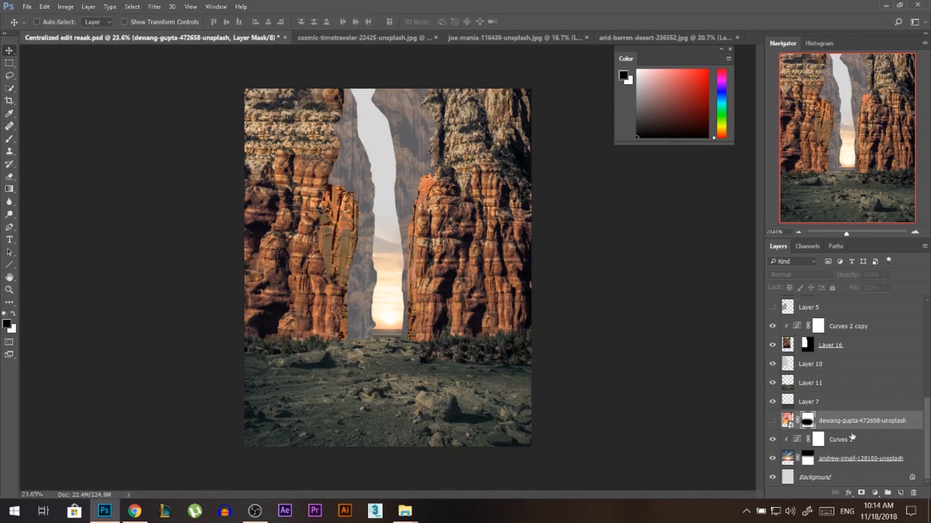
click(773, 421)
click(772, 459)
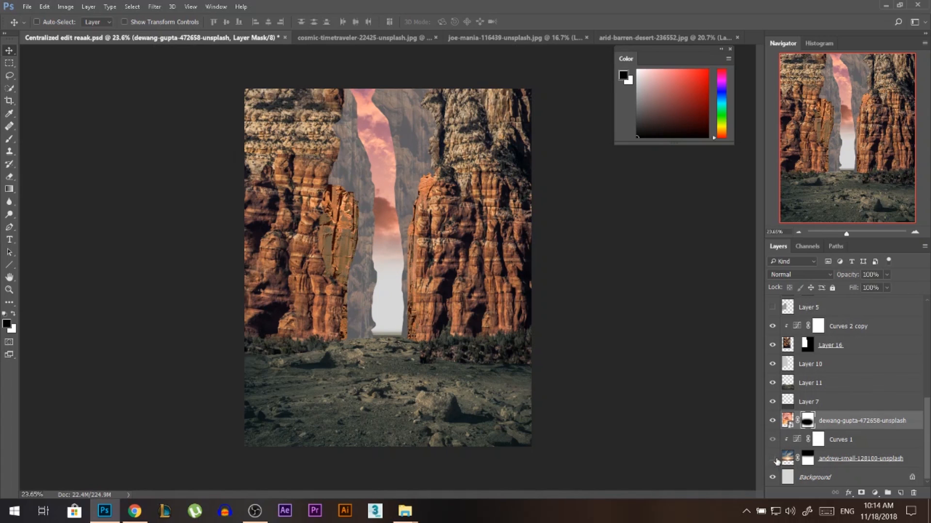
click(774, 459)
scroll(389, 267, up, 1)
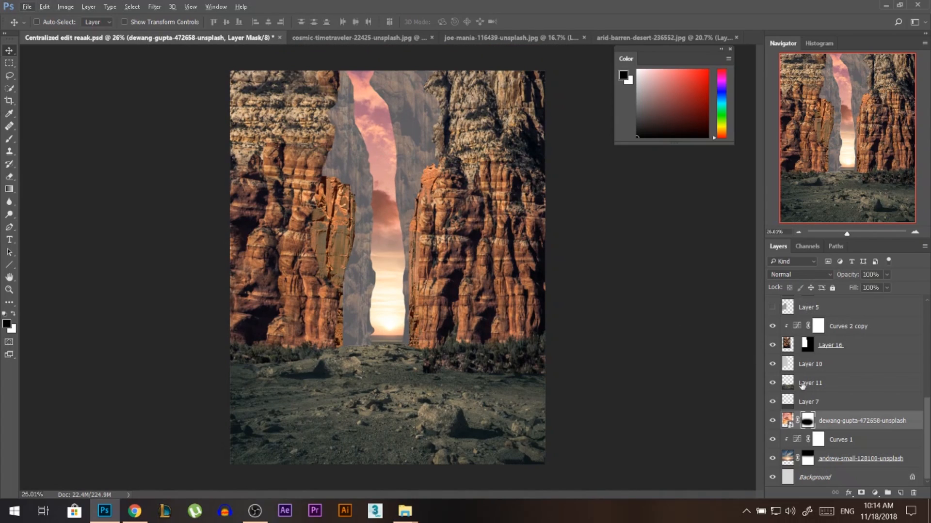
Rasterize the dewang-gupta-472658-unsplash layer
click(786, 421)
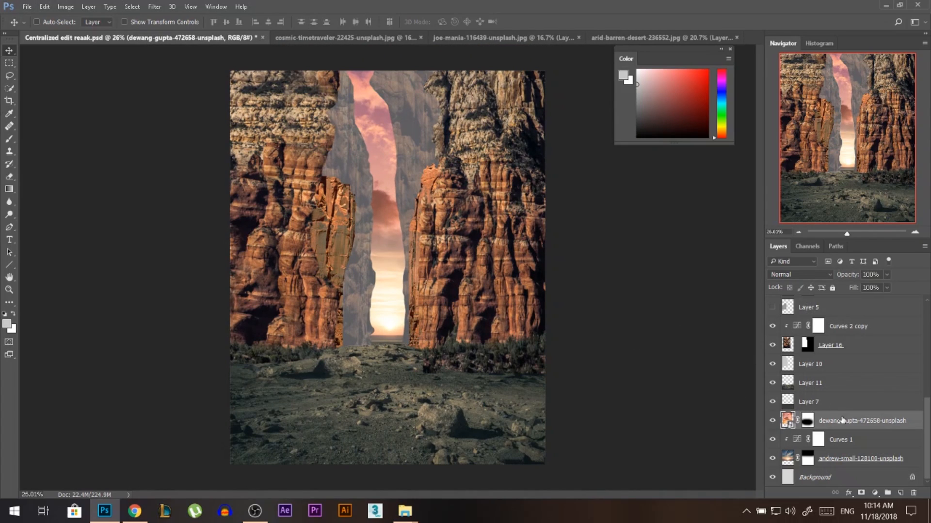
right_click(842, 421)
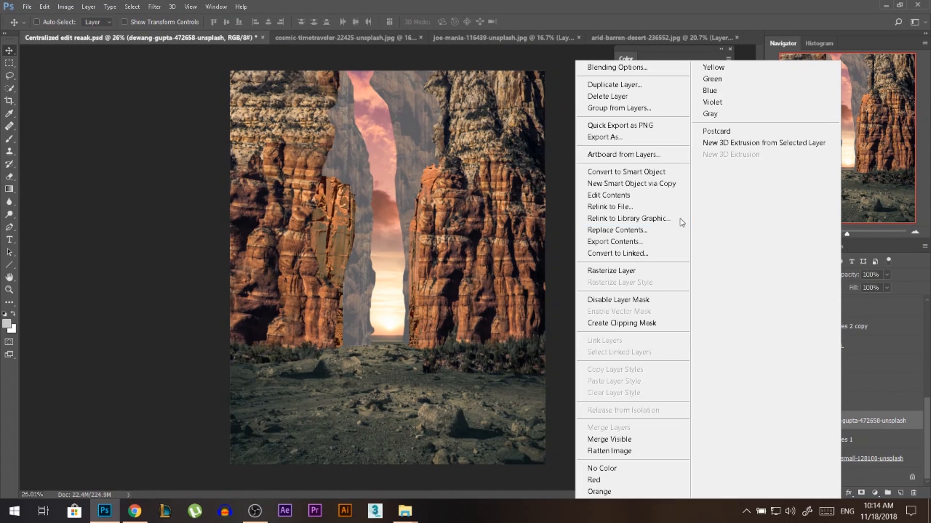
click(612, 271)
Add a Hue/Saturation adjustment with a small positive Hue shift and clip it to the dewang-gupta-472658-unsplash layer
click(874, 493)
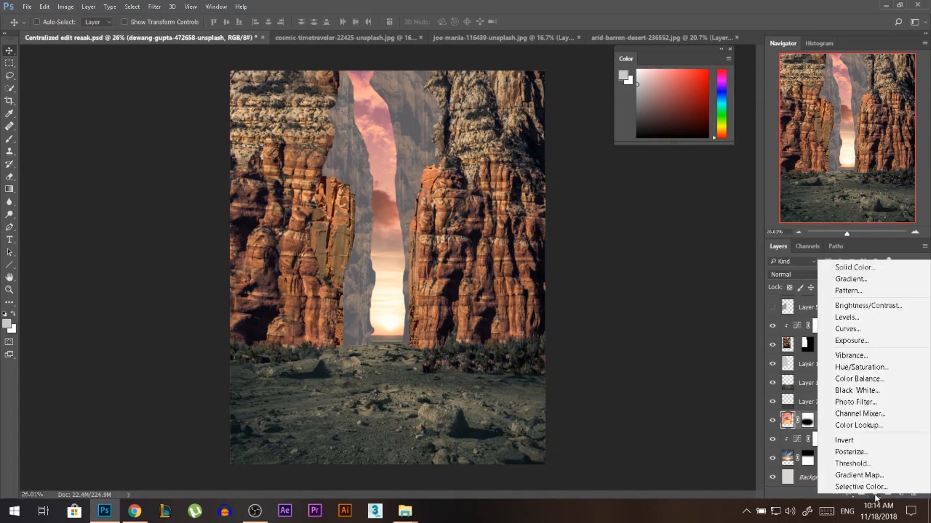
click(854, 368)
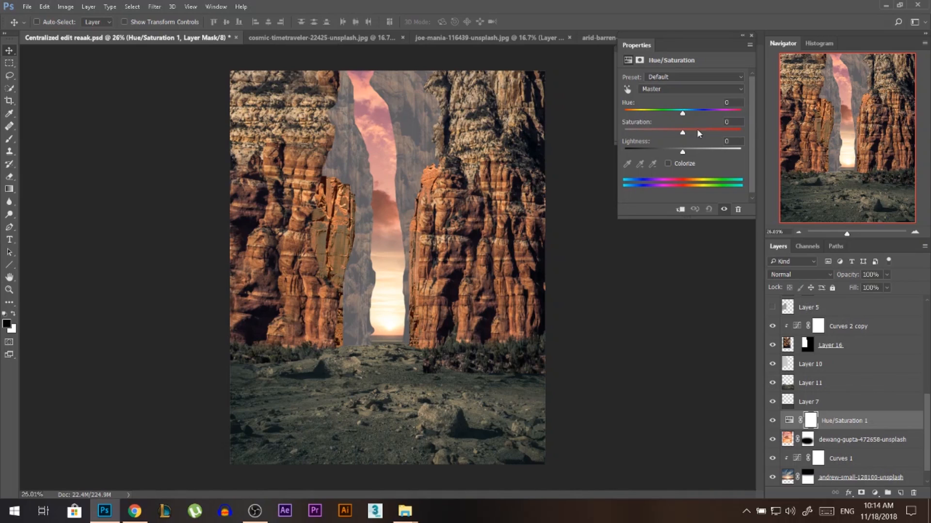
click(691, 110)
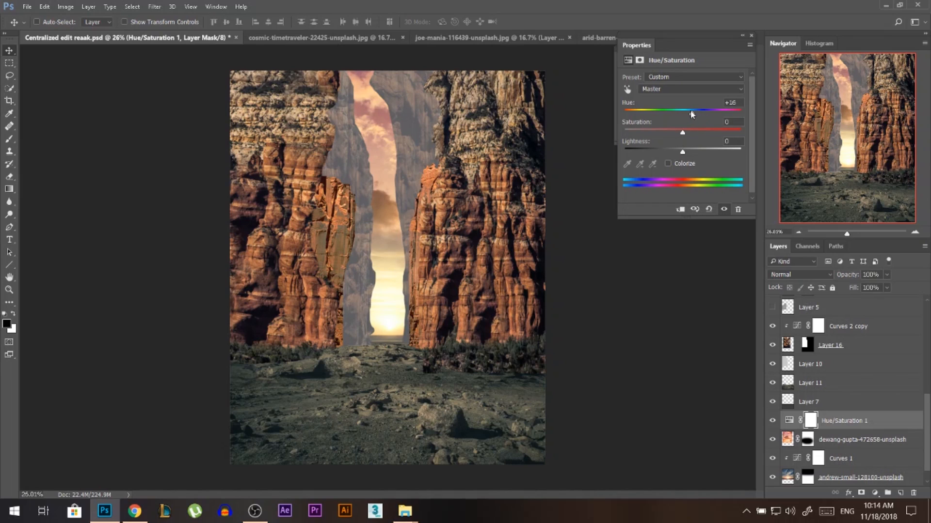
click(751, 37)
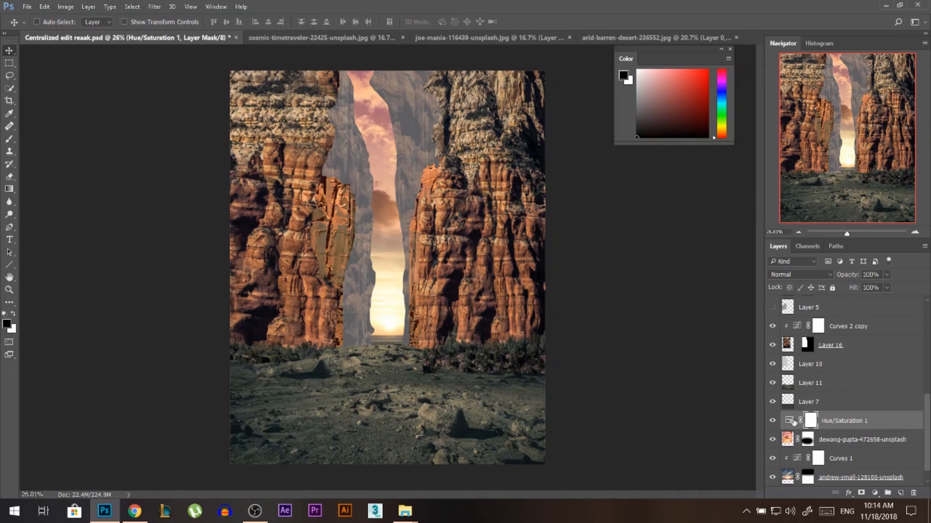
alt+click(818, 429)
scroll(382, 173, down, 3)
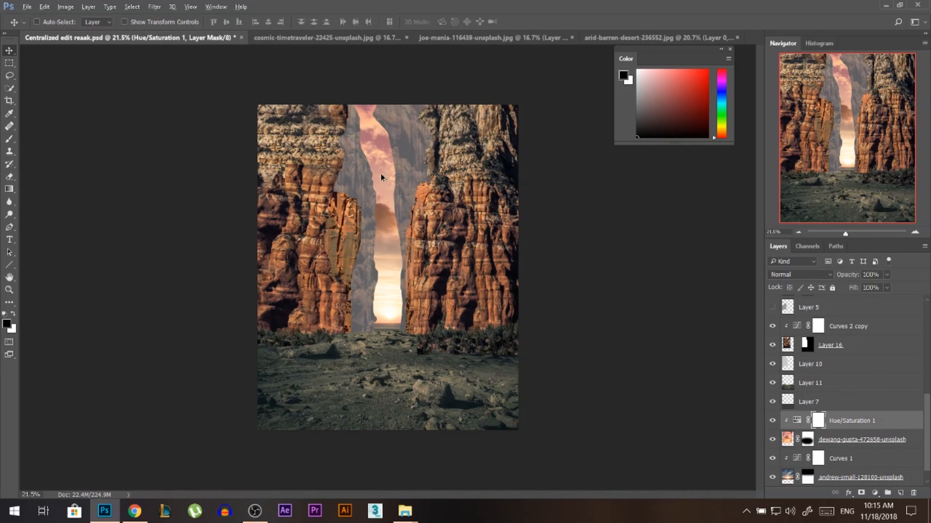
scroll(396, 180, up, 3)
Flatten the Curves 2 adjustment on Layer 16 copy by lowering its white point and raising its black point slightly
drag(420, 135, 359, 198)
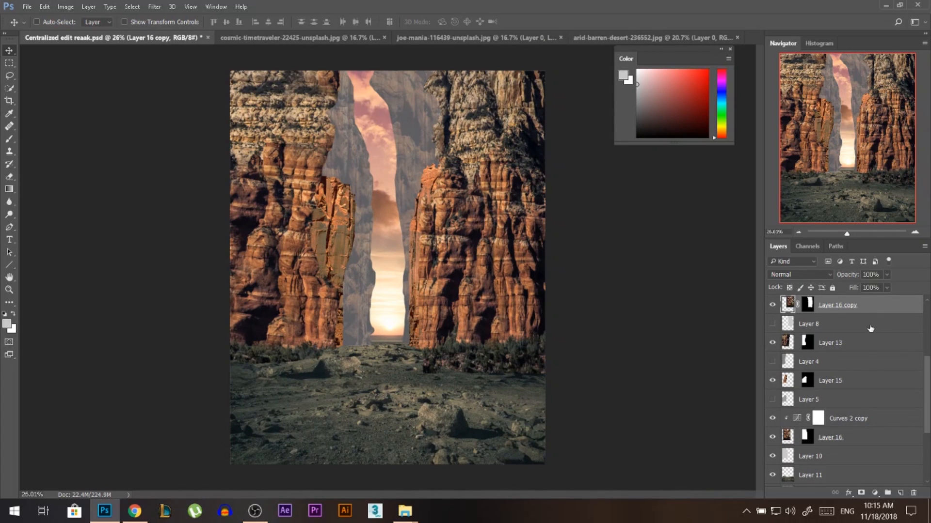
scroll(853, 337, up, 3)
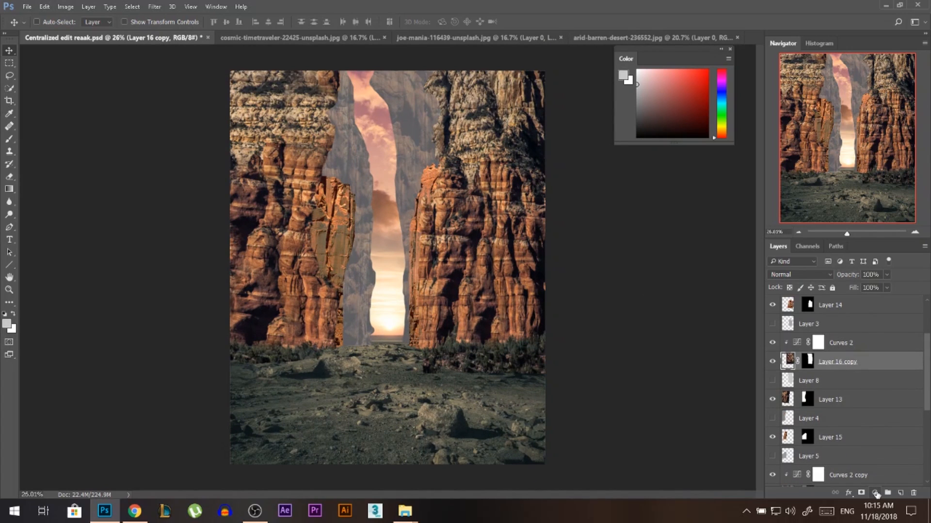
double_click(797, 343)
drag(738, 133, 738, 139)
drag(644, 160, 642, 154)
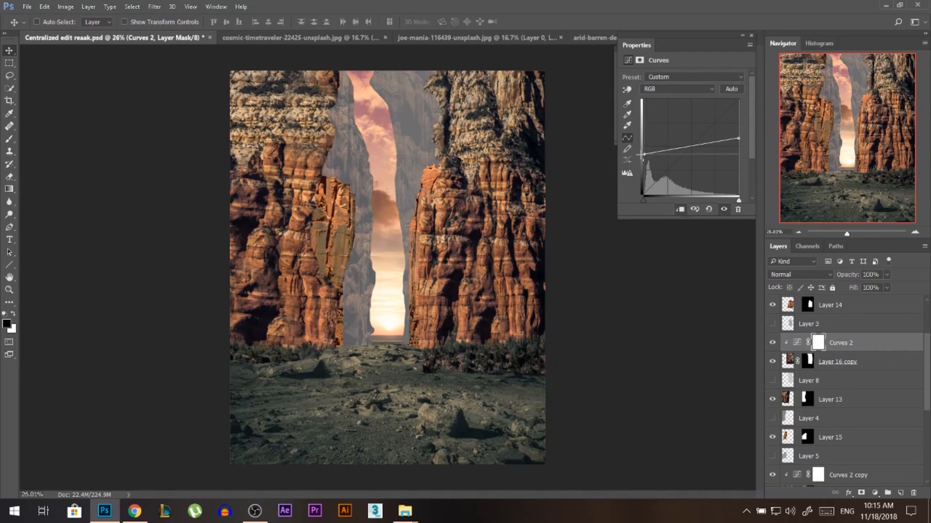
click(751, 35)
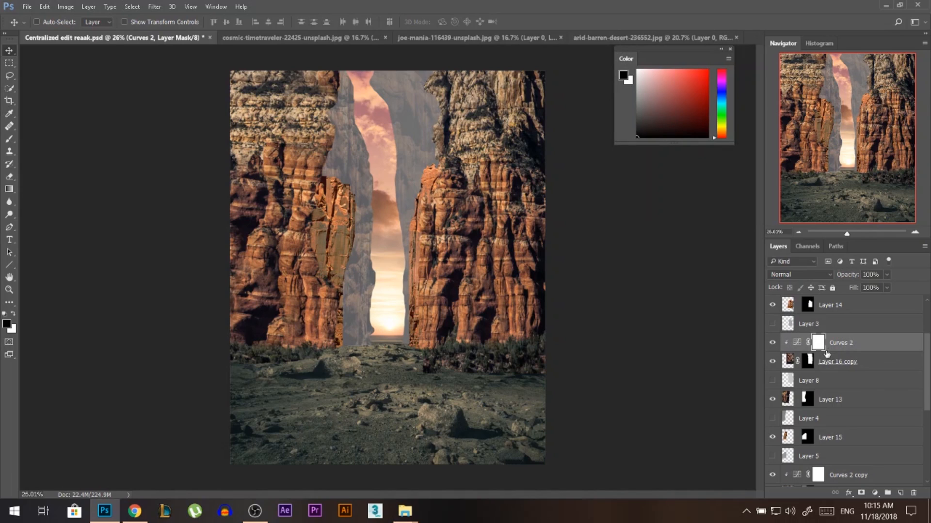
Replace the Curves adjustment on Layer 16 with a duplicate of Curves 2 and clip it to that layer
scroll(831, 455, down, 1)
click(832, 456)
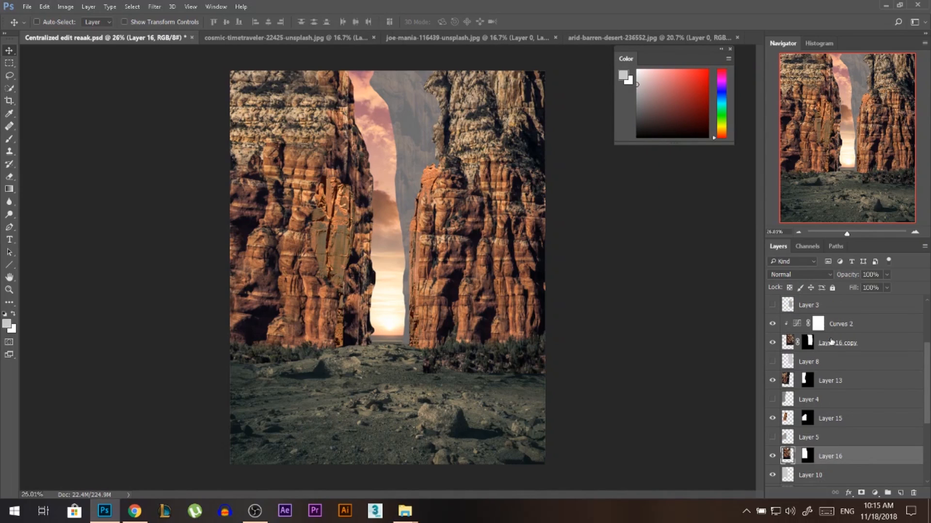
drag(838, 324, 807, 450)
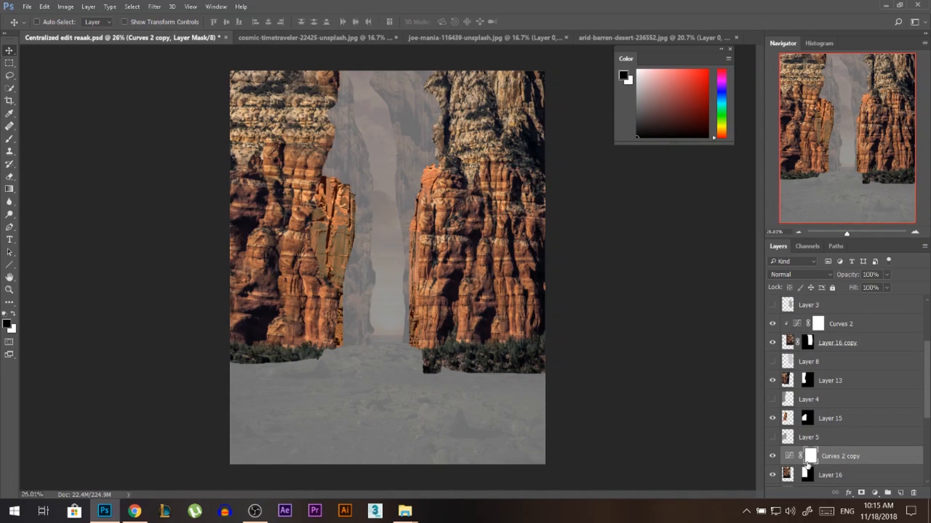
alt+click(811, 464)
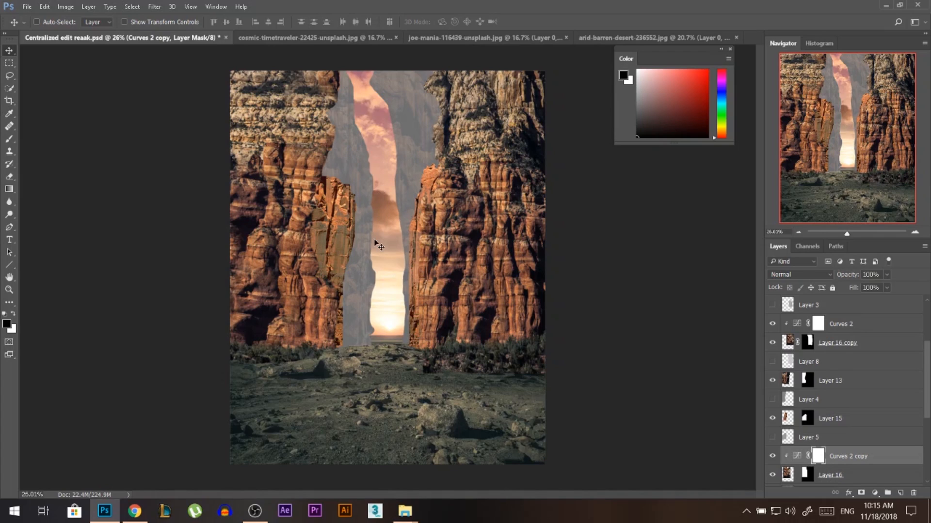
Warm the haze in Curves 2 copy by raising the Red channel's midtones slightly and lowering the Blue channel's midtones
double_click(796, 461)
click(676, 88)
click(652, 99)
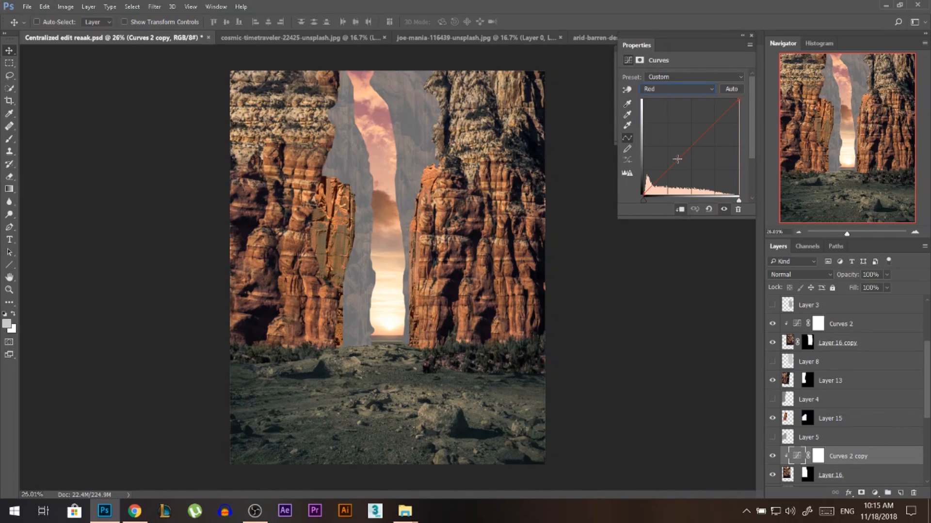
mouse_move(690, 146)
mouse_down()
mouse_move(655, 124)
mouse_move(733, 187)
mouse_move(672, 142)
mouse_move(682, 145)
mouse_up()
click(676, 89)
click(652, 120)
mouse_move(690, 146)
mouse_down()
mouse_move(704, 157)
mouse_move(695, 153)
mouse_up()
click(751, 36)
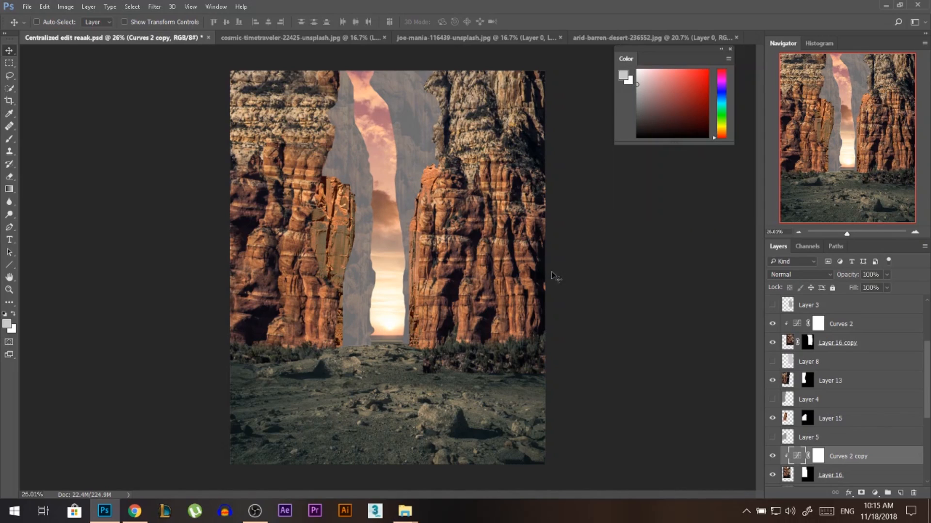
Soften Layer 16's mask edge along the distant left cliff with the Blur tool at a brush size of about 301 px
scroll(846, 388, down, 1)
click(807, 437)
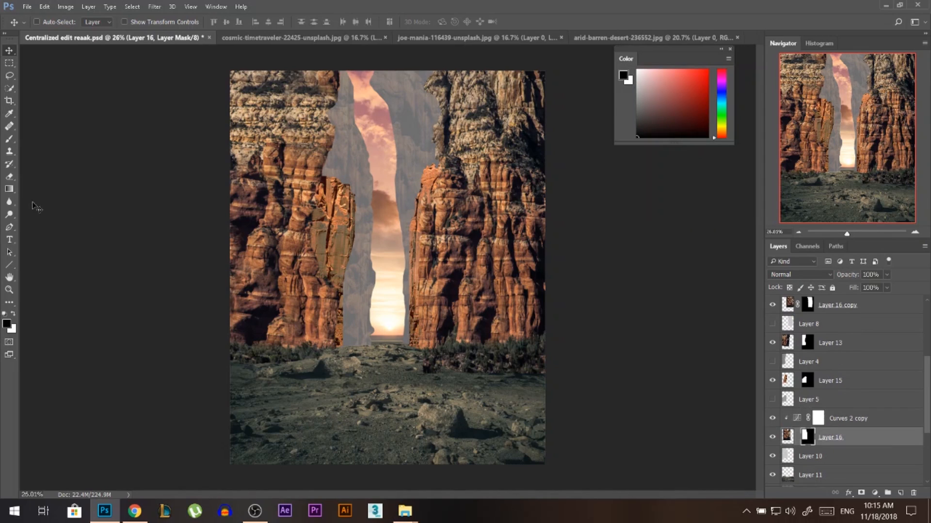
click(9, 202)
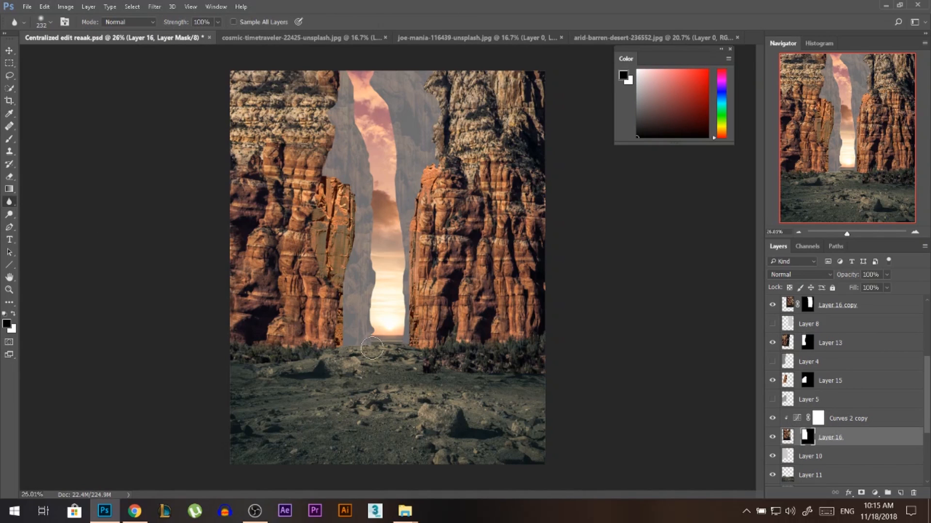
alt+right_click(331, 223)
scroll(366, 166, up, 3)
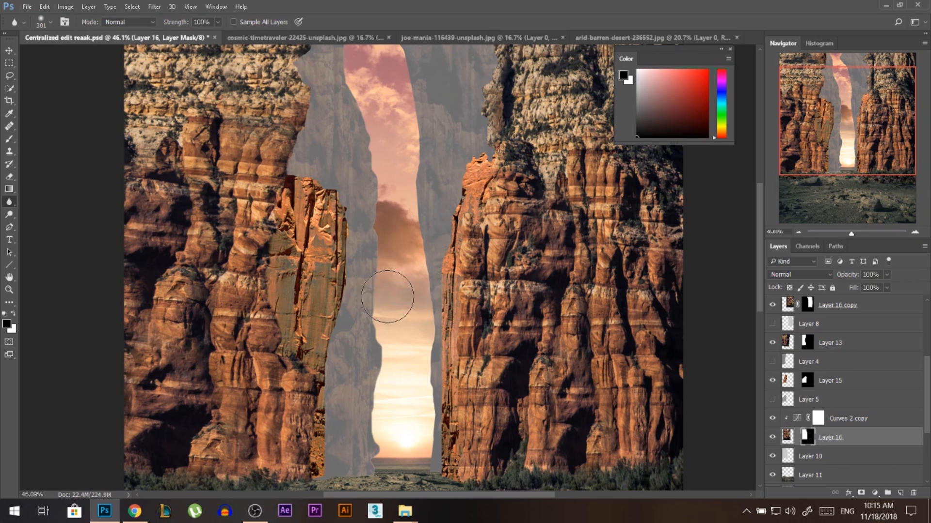
scroll(405, 389, up, 1)
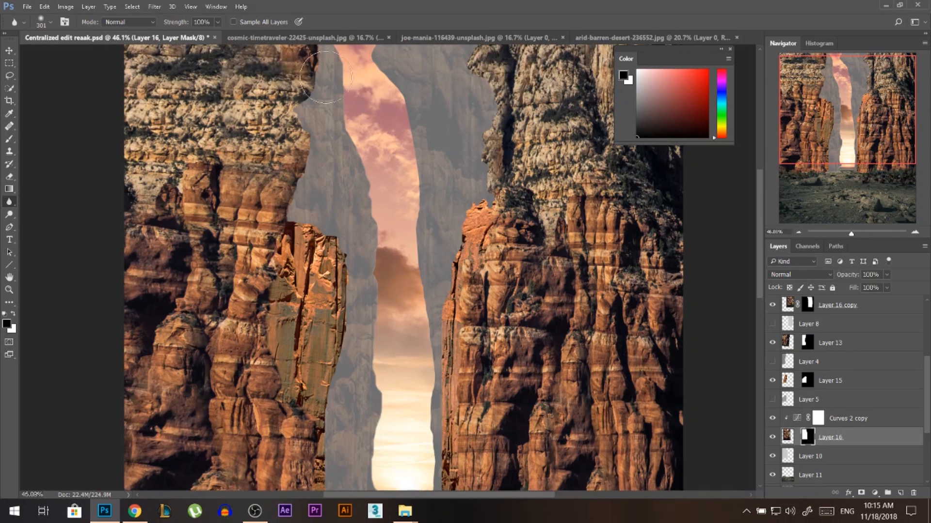
Soften Layer 16 copy's mask edge along the distant right cliff with a Blur brush of about 236 px
scroll(815, 400, up, 1)
click(808, 326)
alt+right_click(449, 255)
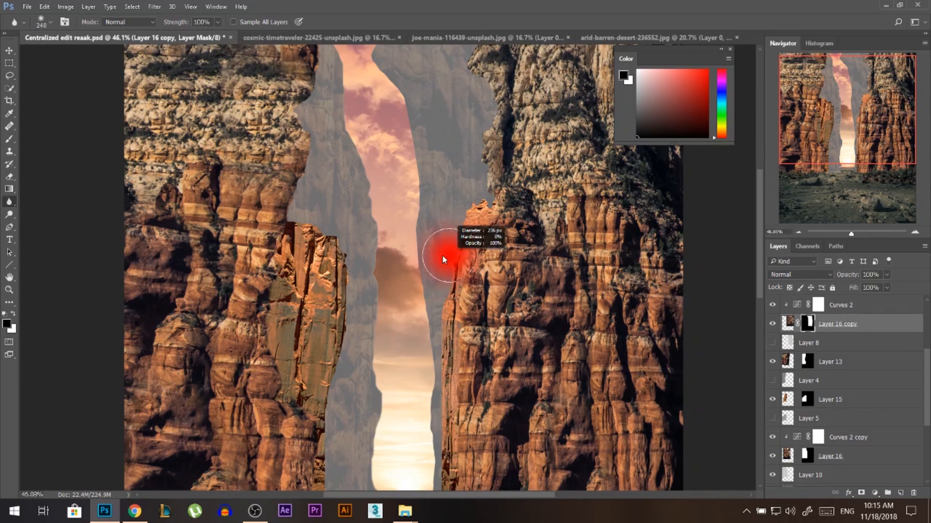
scroll(443, 259, up, 4)
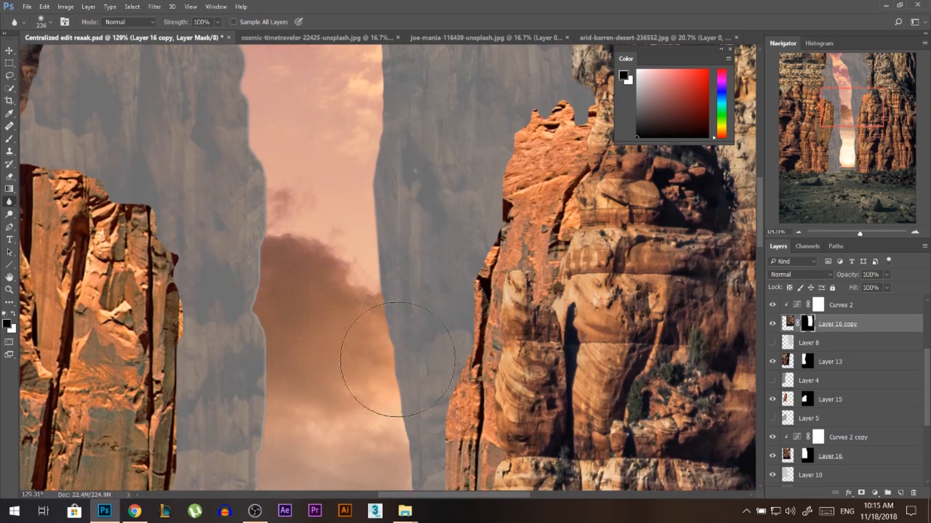
scroll(415, 342, down, 4)
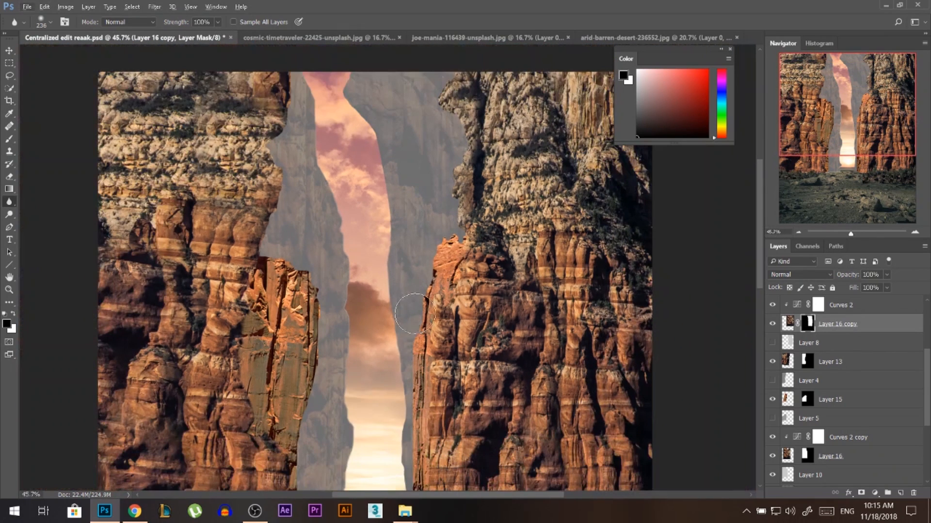
Hide Layer 10, directly below Layer 16 in the layer stack
scroll(415, 314, down, 2)
click(772, 475)
scroll(436, 325, down, 1)
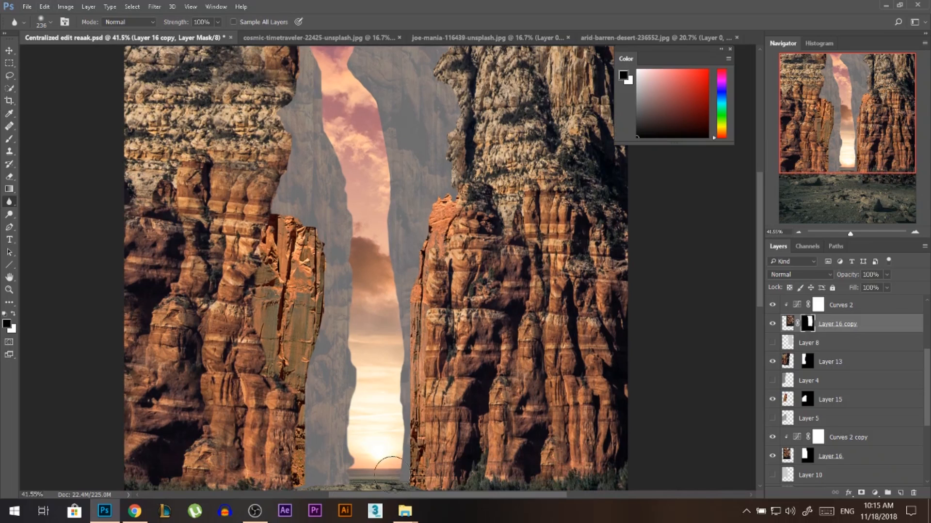
scroll(369, 145, up, 1)
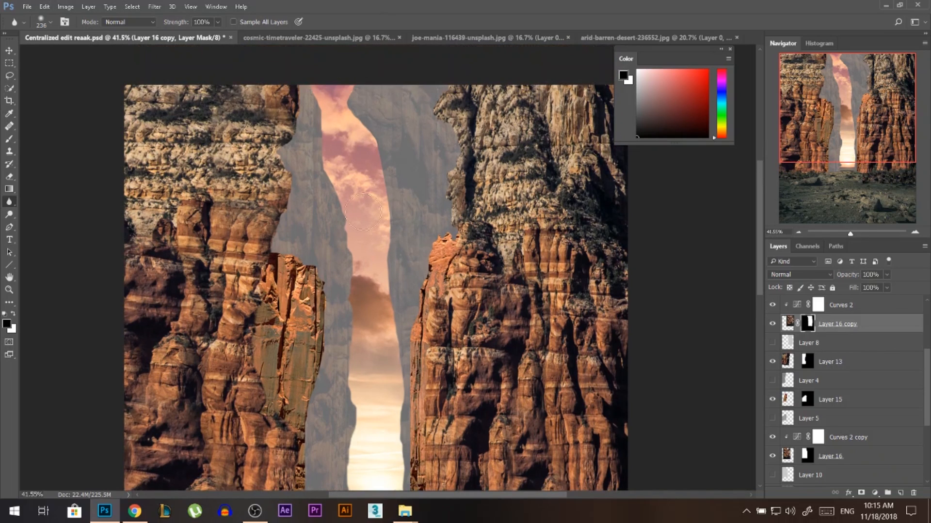
Try moving Layer 16 and Curves 2 copy above Layer 8 in the layer stack, and undo the move
key(v)
scroll(457, 248, down, 1)
click(830, 455)
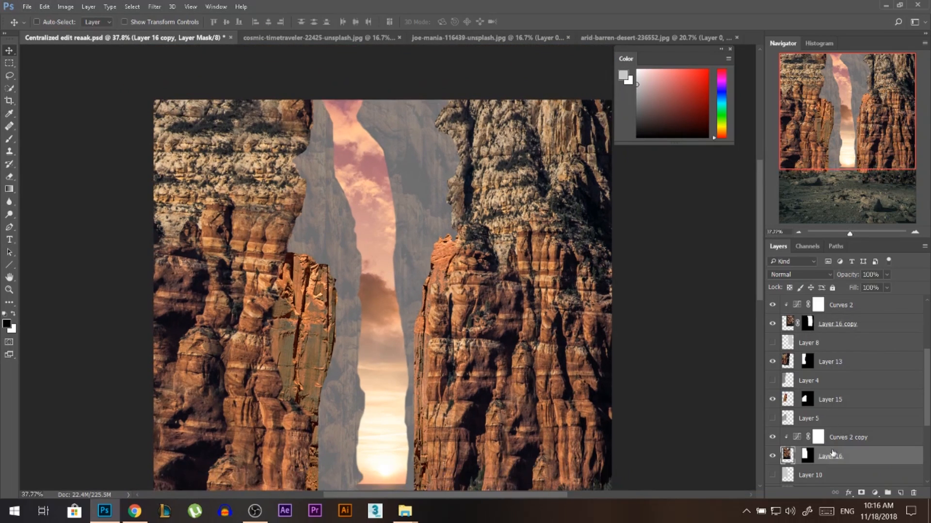
shift+click(820, 440)
drag(840, 439, 830, 335)
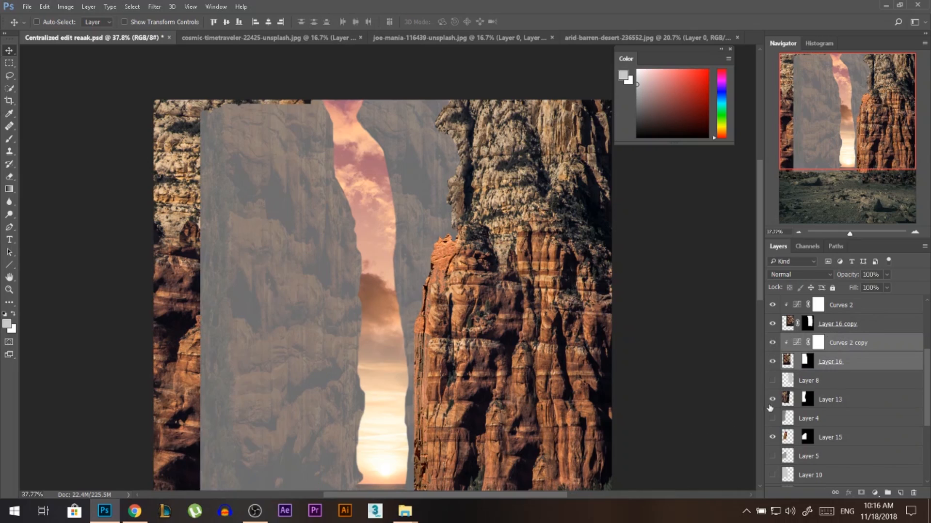
scroll(363, 279, down, 1)
key(ctrl+z)
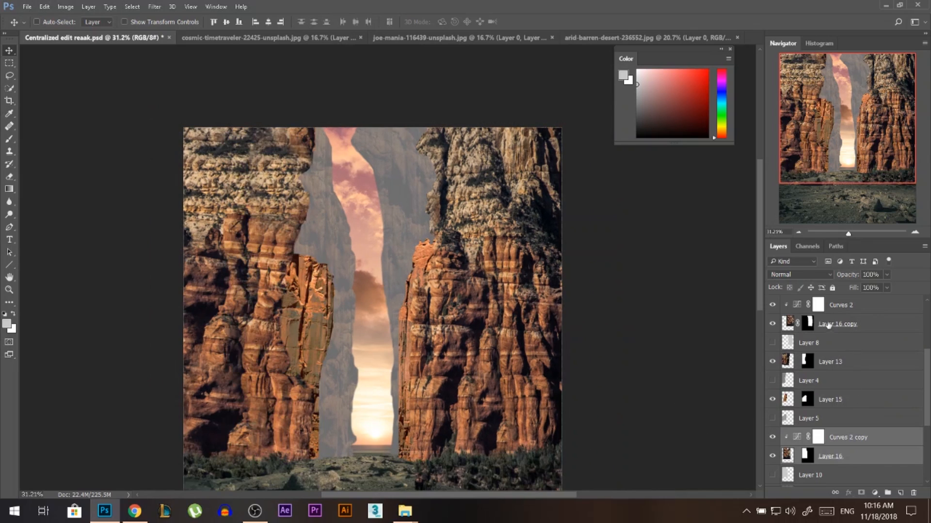
Move Layer 16 copy and its Curves 2 adjustment down the stack to directly above Curves 2 copy
click(829, 326)
click(840, 311)
shift+click(839, 326)
drag(839, 327, 813, 434)
Group Layer 16, Layer 16 copy and their two Curves adjustments
click(842, 402)
shift+click(832, 456)
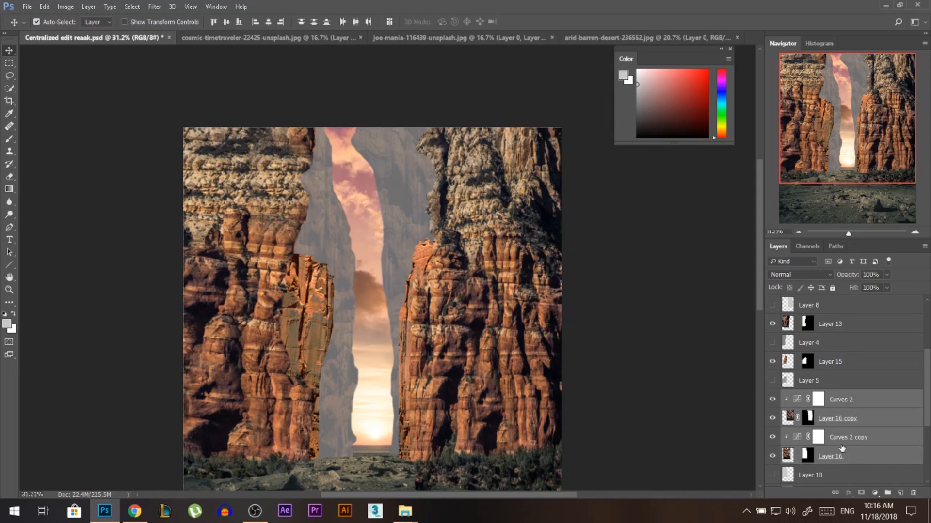
key(ctrl+g)
Add a Color Balance adjustment above Group 1, with midtones at about -20 toward yellow and shadows at about +29 toward red
click(875, 493)
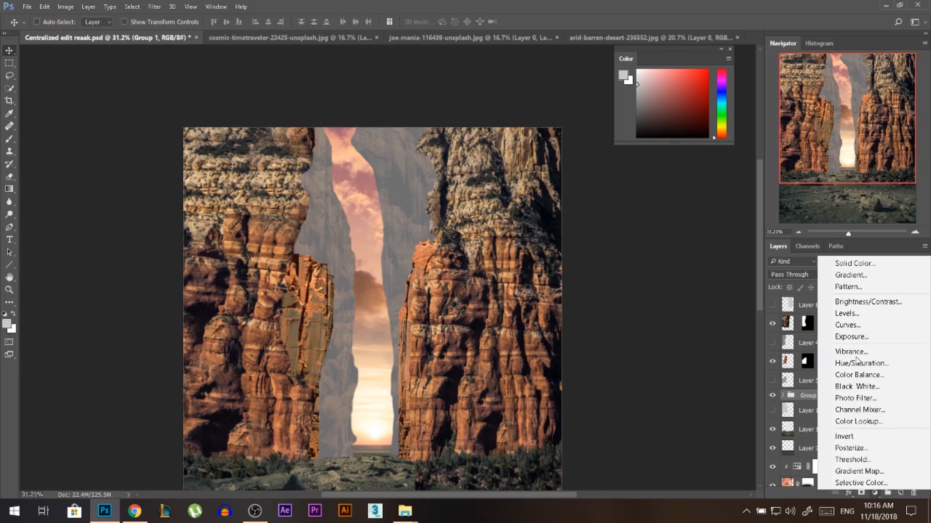
click(858, 374)
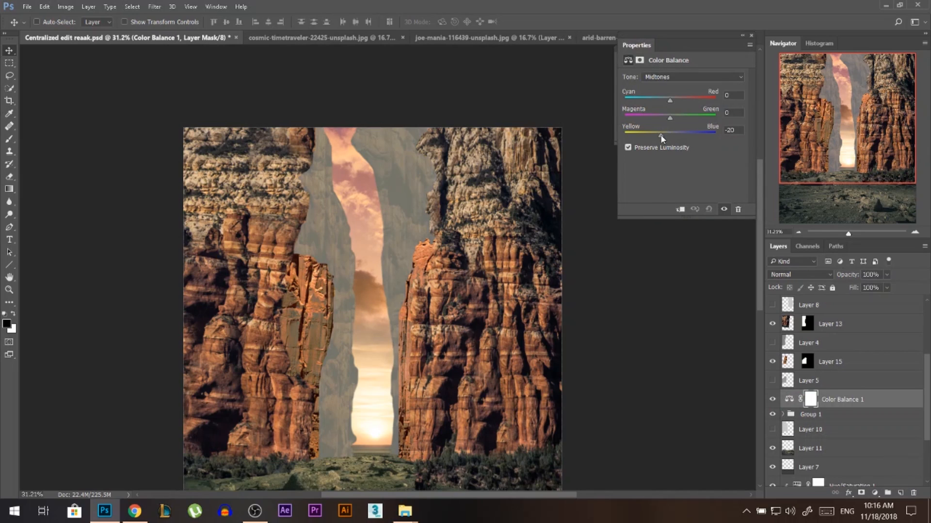
click(661, 77)
click(664, 84)
mouse_move(676, 98)
mouse_down()
mouse_move(698, 99)
mouse_move(673, 97)
mouse_move(682, 98)
mouse_up()
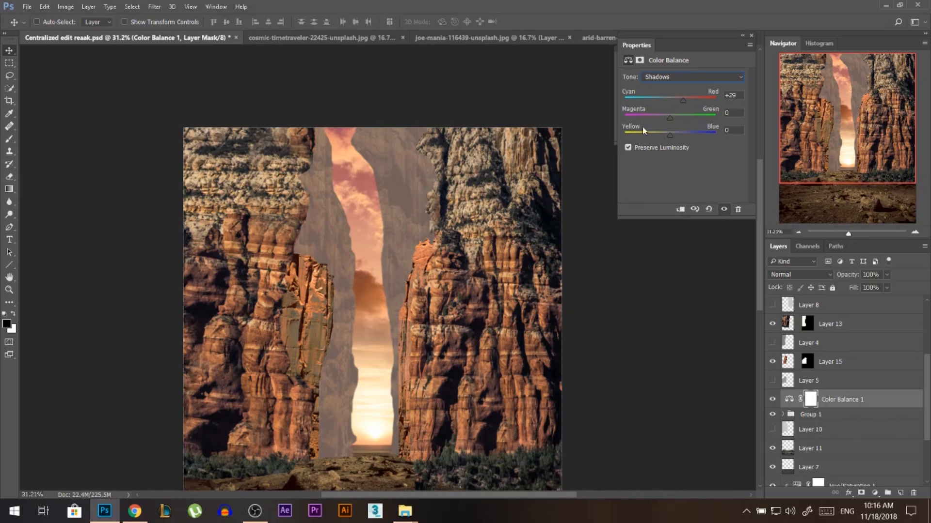
drag(663, 116, 676, 99)
Shift the Color Balance highlights toward yellow to about -10
click(717, 77)
click(659, 98)
drag(670, 134, 666, 137)
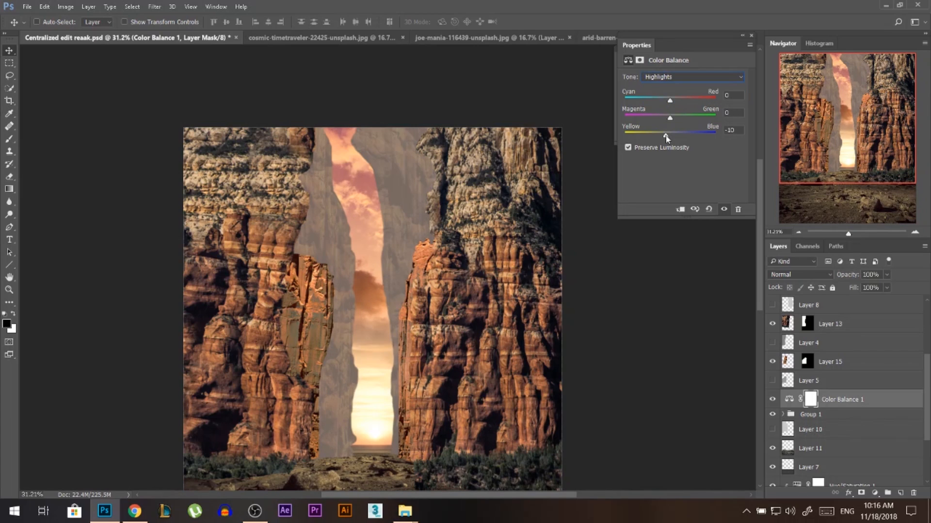
click(750, 38)
key(ctrl+0)
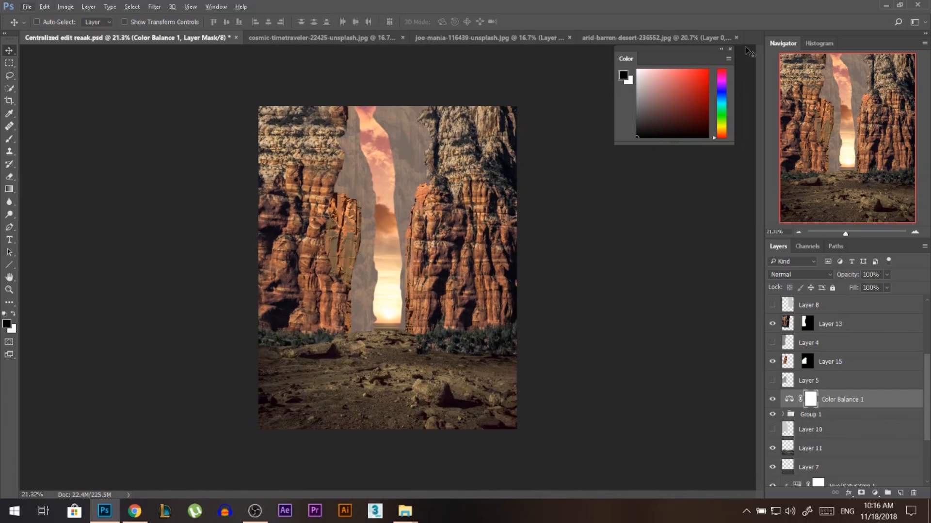
Clip the Color Balance 1 adjustment to Group 1 so it affects only the distant cliffs
scroll(443, 250, up, 4)
click(784, 414)
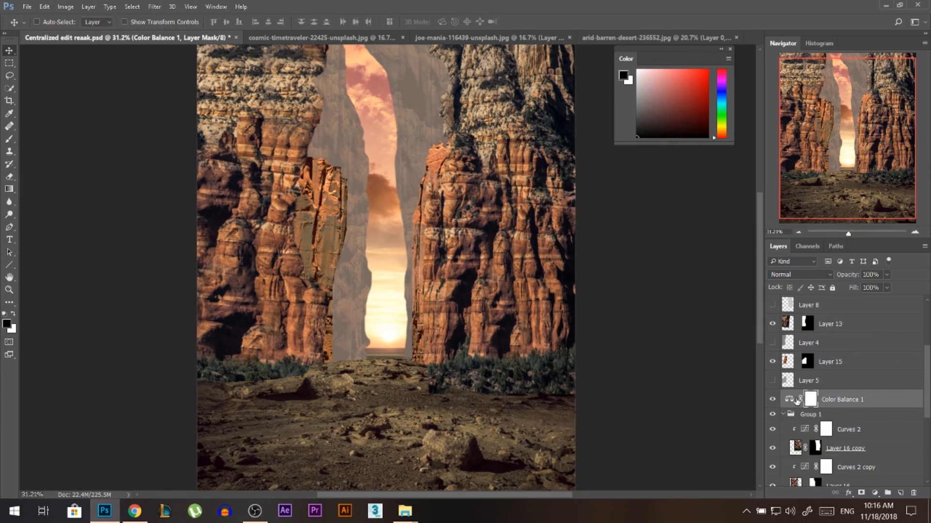
scroll(789, 412, down, 3)
click(772, 411)
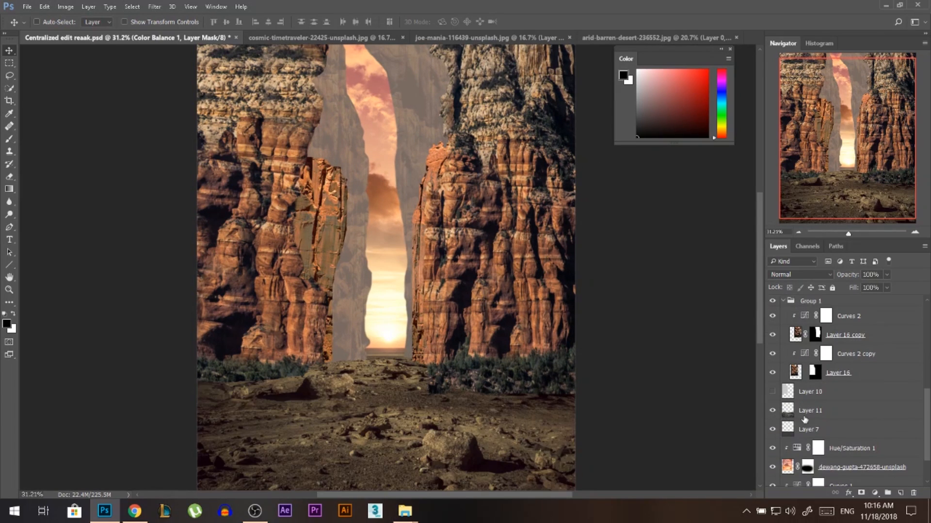
click(807, 412)
drag(815, 416, 820, 432)
scroll(804, 398, up, 2)
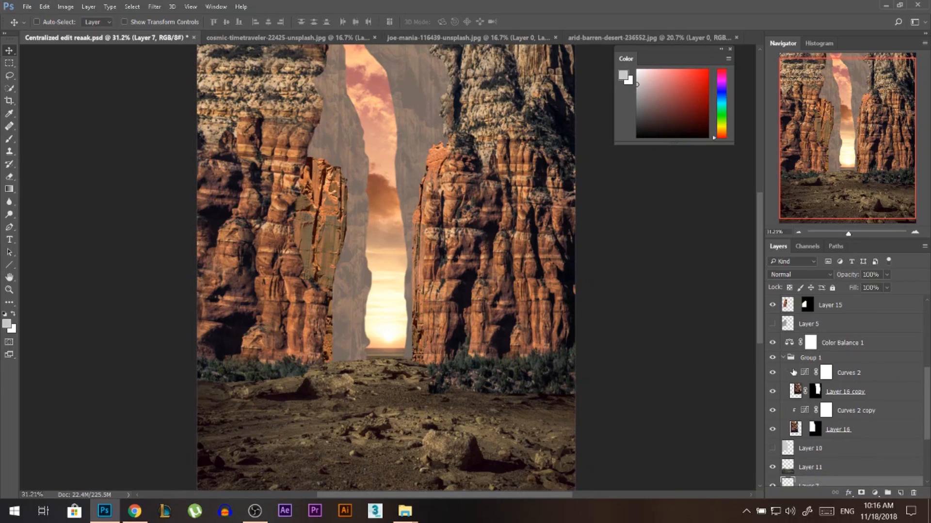
click(784, 357)
alt+click(810, 347)
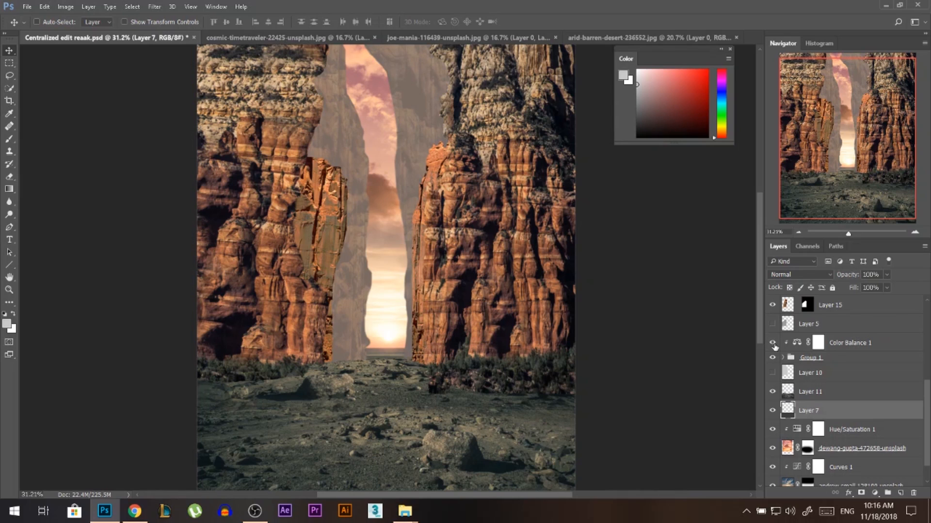
scroll(426, 218, up, 2)
scroll(388, 149, down, 2)
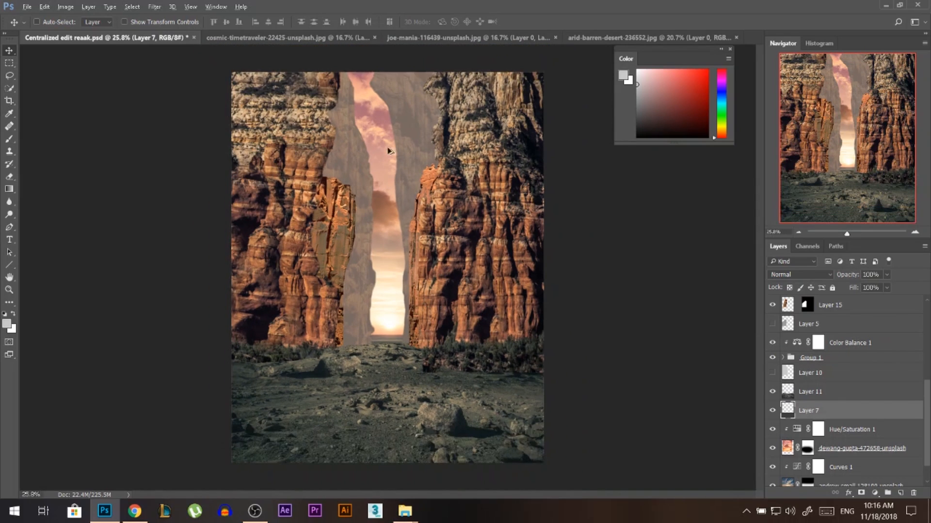
scroll(401, 114, up, 1)
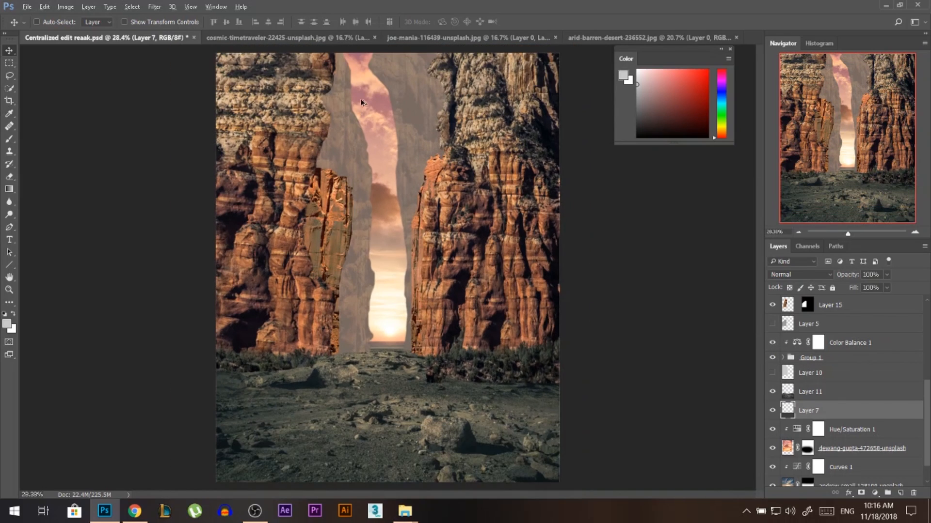
Identify the layers of the nearer cliff pieces by test-moving each one, and undo every move
scroll(436, 110, up, 1)
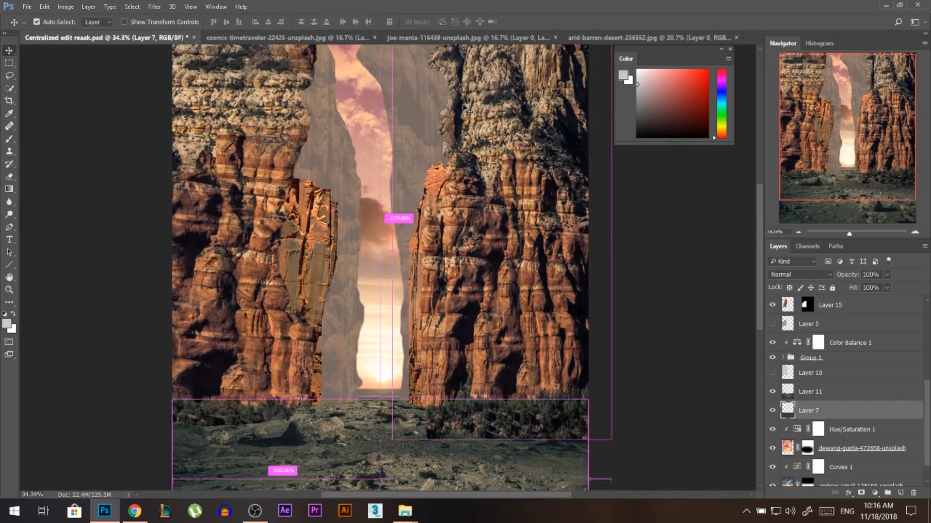
ctrl+click(541, 180)
drag(475, 125, 450, 114)
key(ctrl+z)
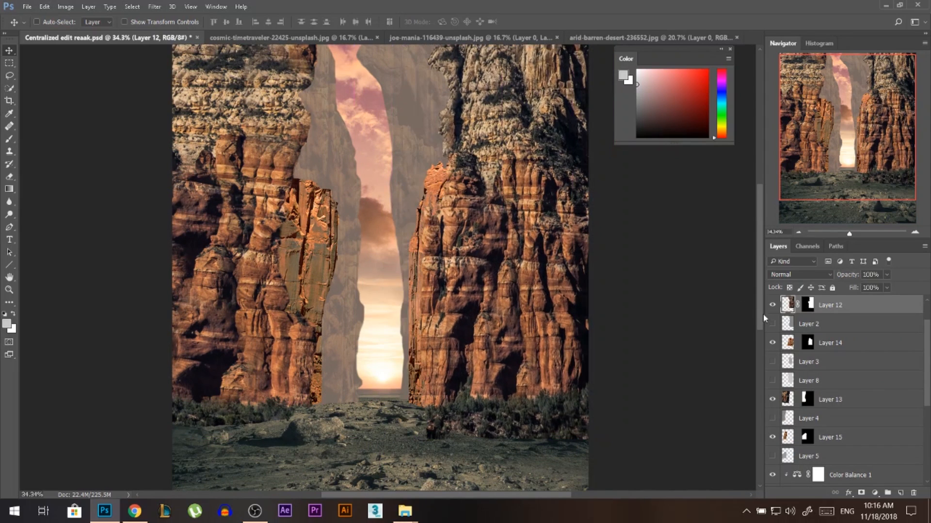
scroll(791, 345, up, 1)
scroll(426, 223, down, 1)
ctrl+click(269, 178)
drag(255, 178, 123, 166)
key(ctrl+z)
ctrl+click(430, 171)
drag(429, 170, 405, 158)
key(ctrl+z)
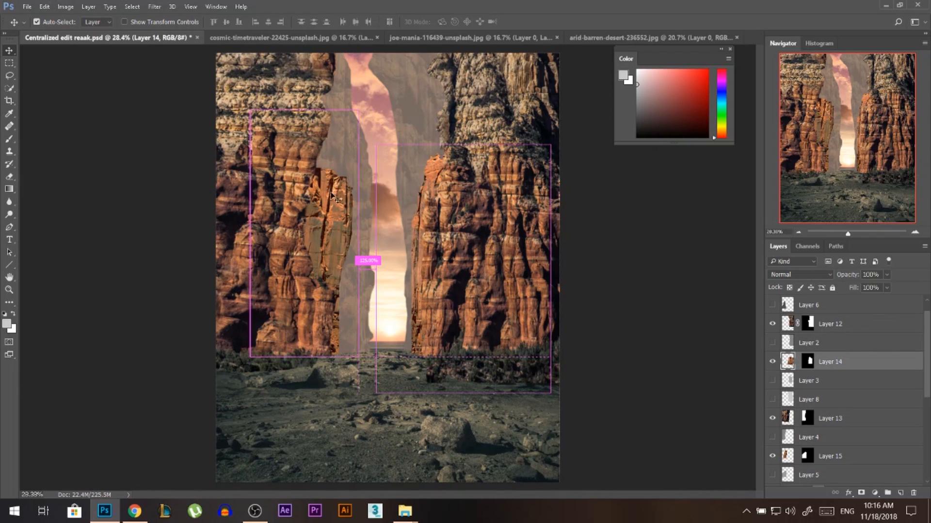
Move Layer 14 down to directly above Layer 15 and group the two orange rock layers
ctrl+shift+click(333, 196)
click(819, 361)
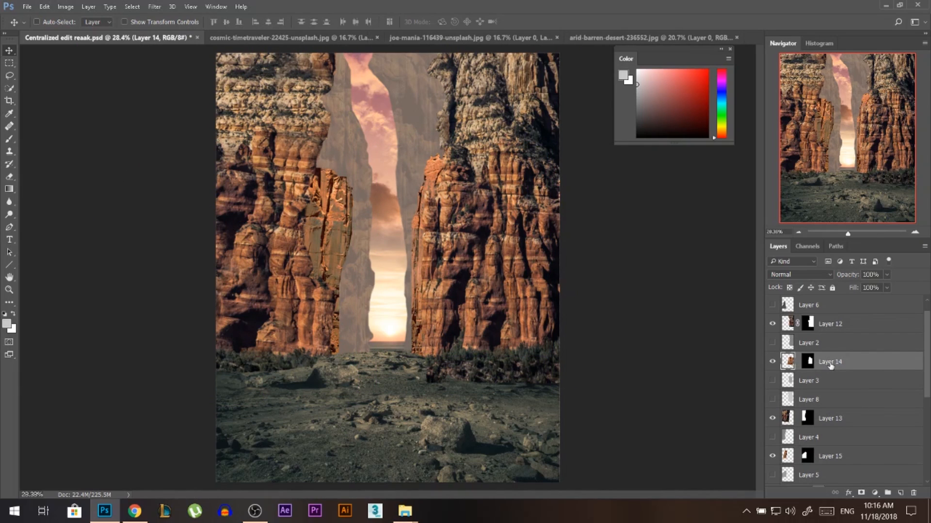
drag(828, 368, 789, 431)
ctrl+click(837, 452)
key(ctrl+g)
Add a Curves adjustment clipped to Group 2 and raise its black point slightly to haze the rocks
click(873, 493)
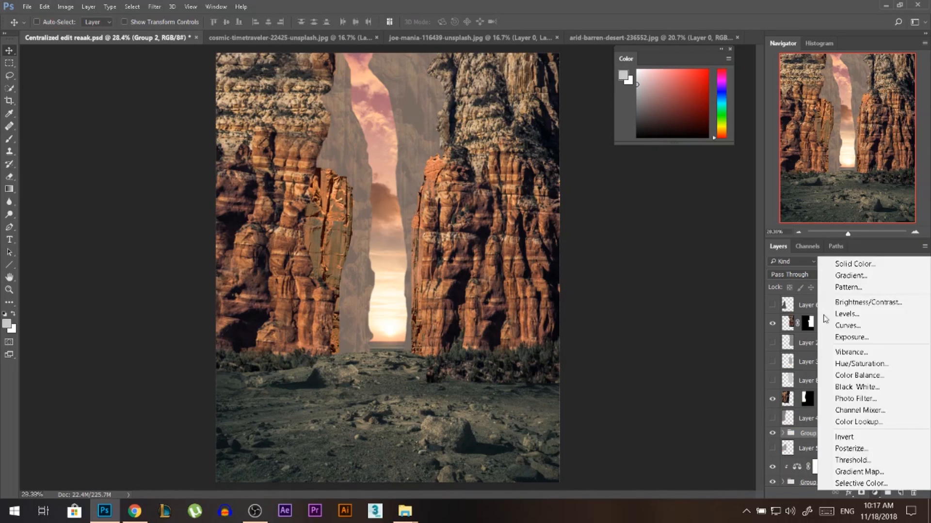
click(827, 390)
click(680, 210)
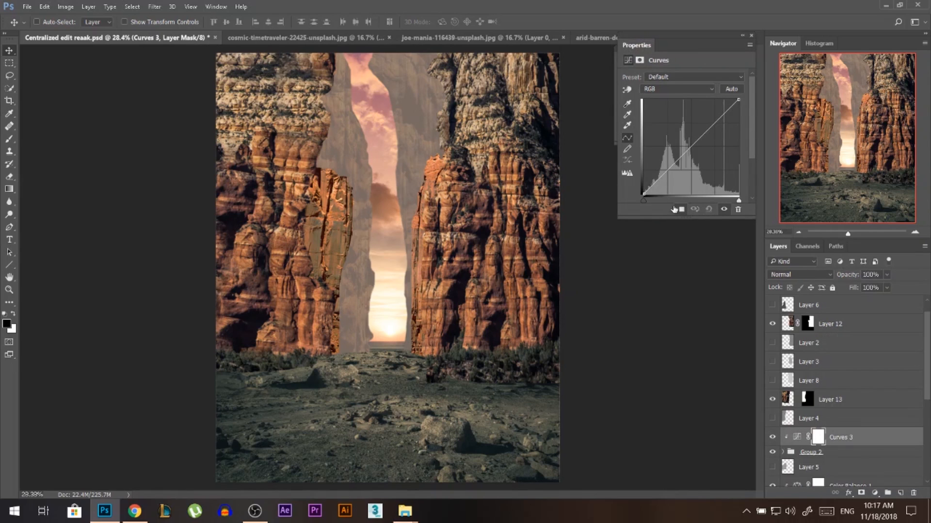
drag(643, 194, 640, 182)
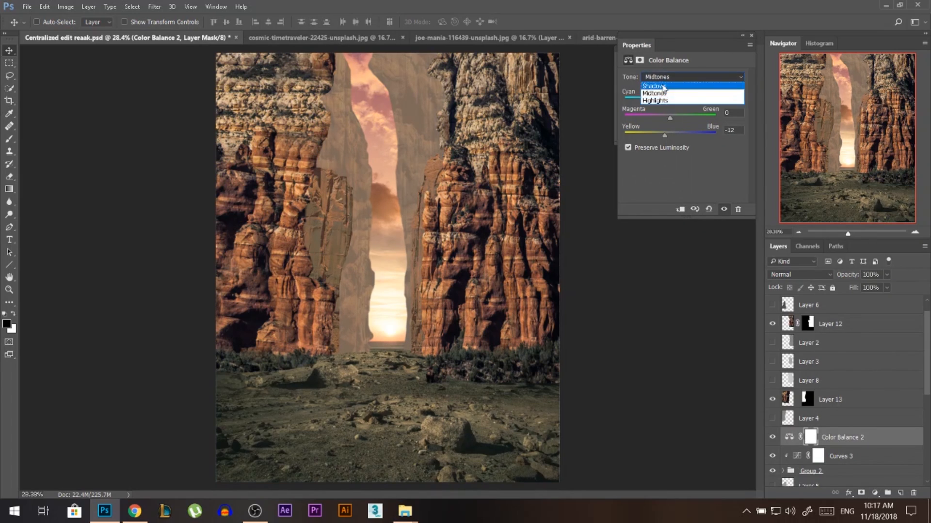
Add a Color Balance adjustment clipped to Group 2, with midtones toward yellow and shadows at +17 red and about -9 yellow
drag(675, 135, 667, 139)
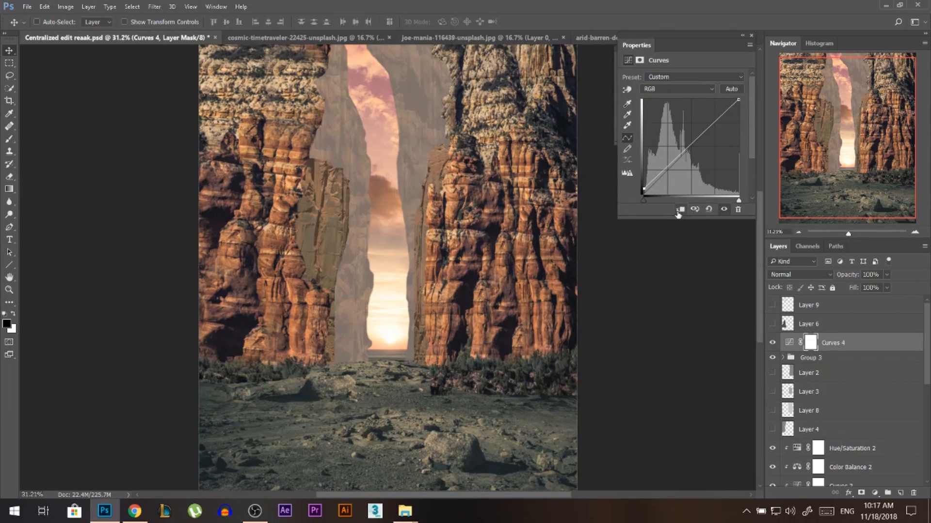
drag(660, 165, 660, 173)
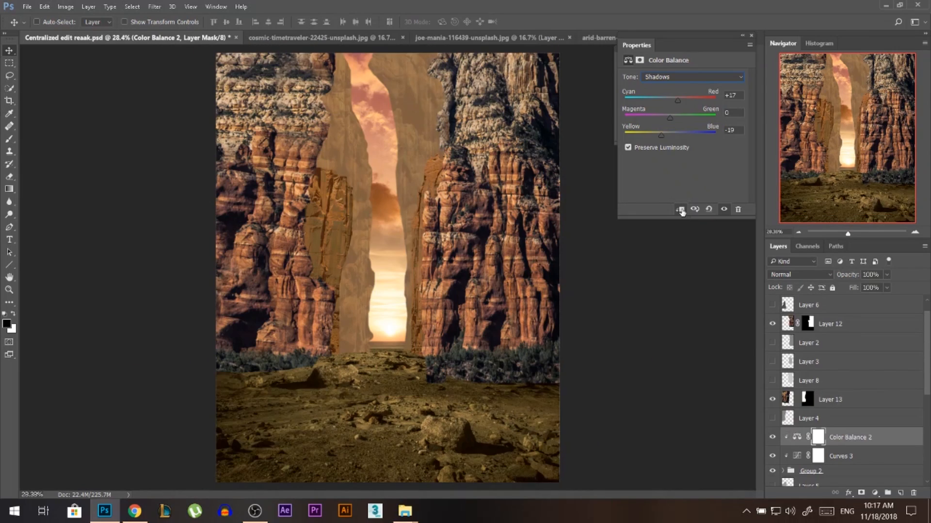
click(681, 210)
drag(667, 136, 666, 134)
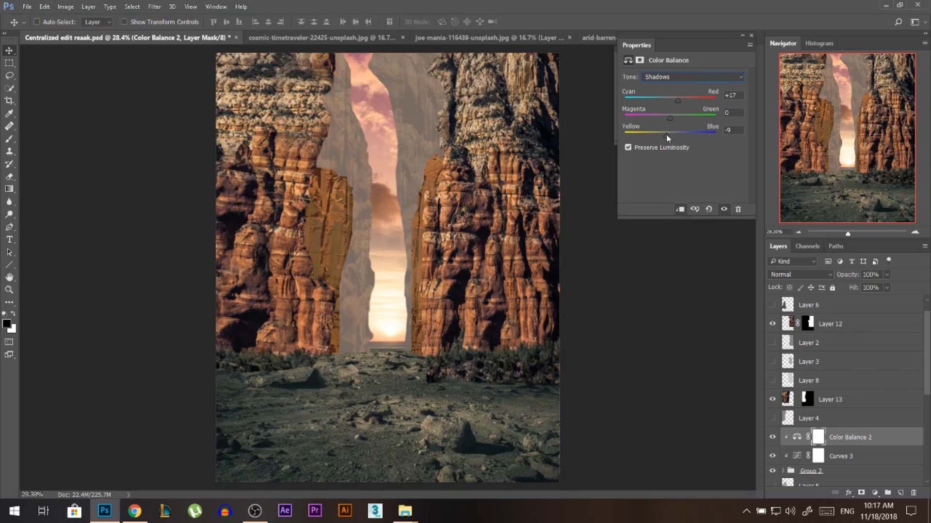
click(668, 79)
click(667, 77)
drag(667, 133, 668, 134)
Add a Hue/Saturation adjustment clipped to Group 2 and lower its saturation to -29
click(875, 493)
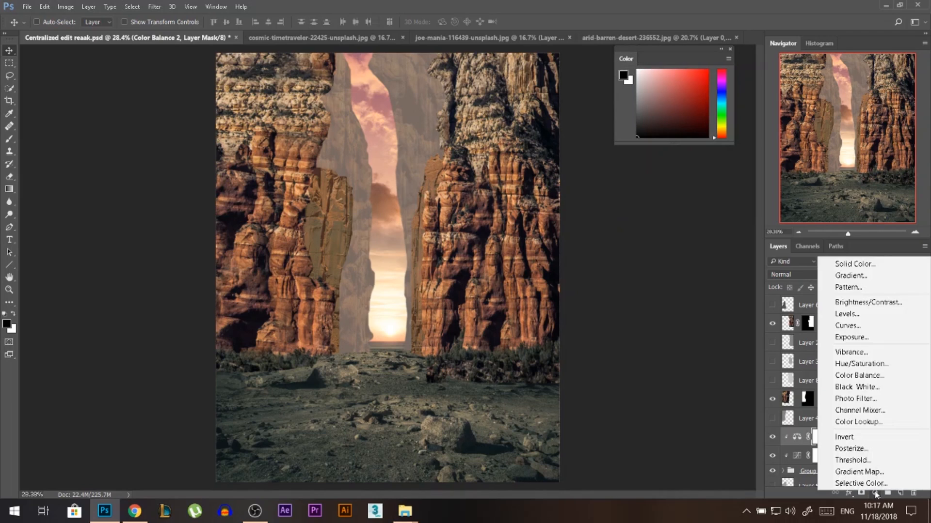
click(834, 347)
drag(682, 132, 667, 133)
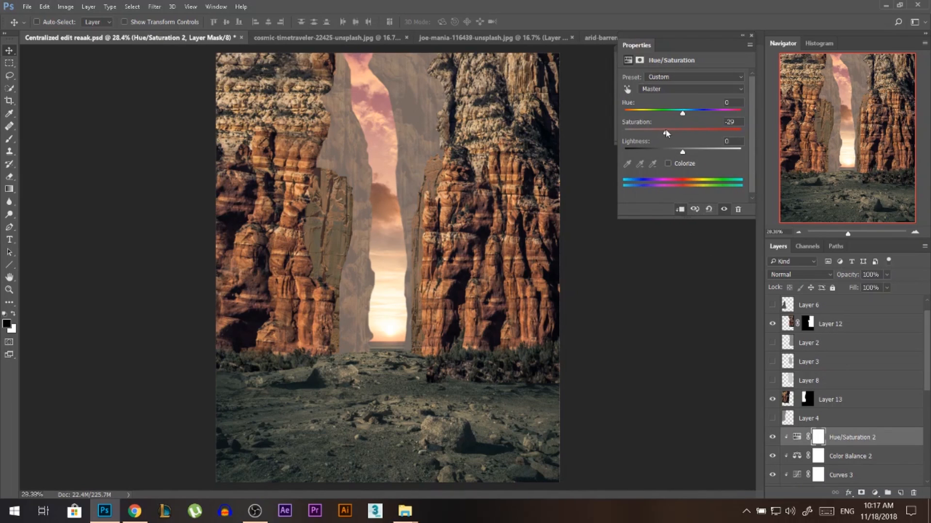
click(750, 36)
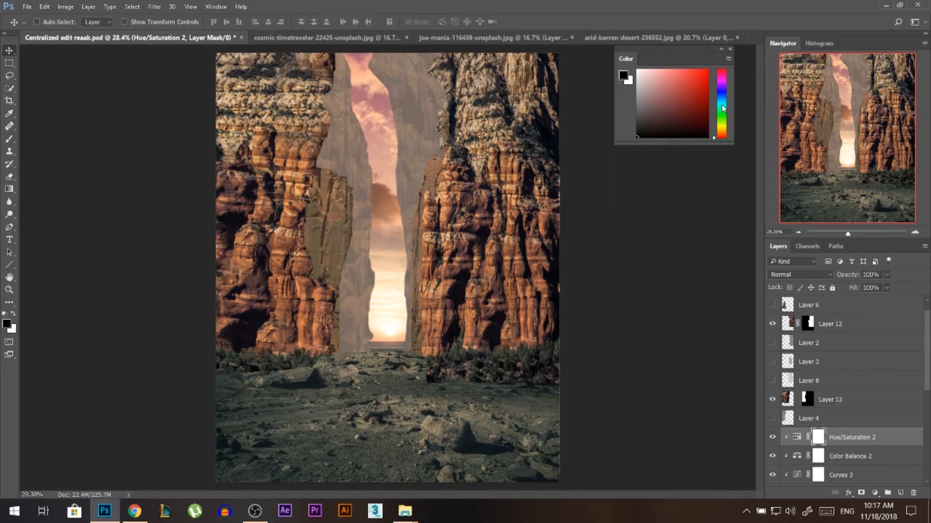
scroll(446, 263, down, 1)
scroll(391, 268, up, 2)
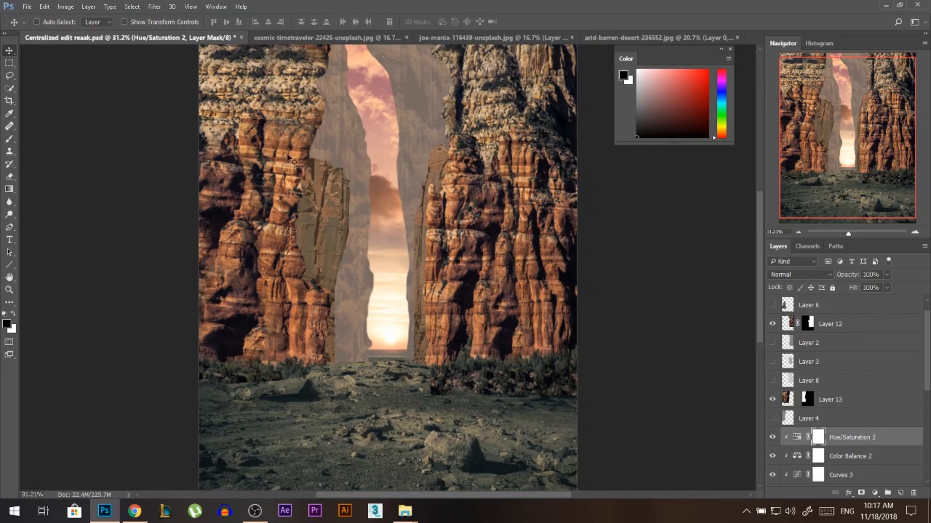
Move Layer 13 up next to Layer 12 and group the two foreground cliff layers
click(504, 223)
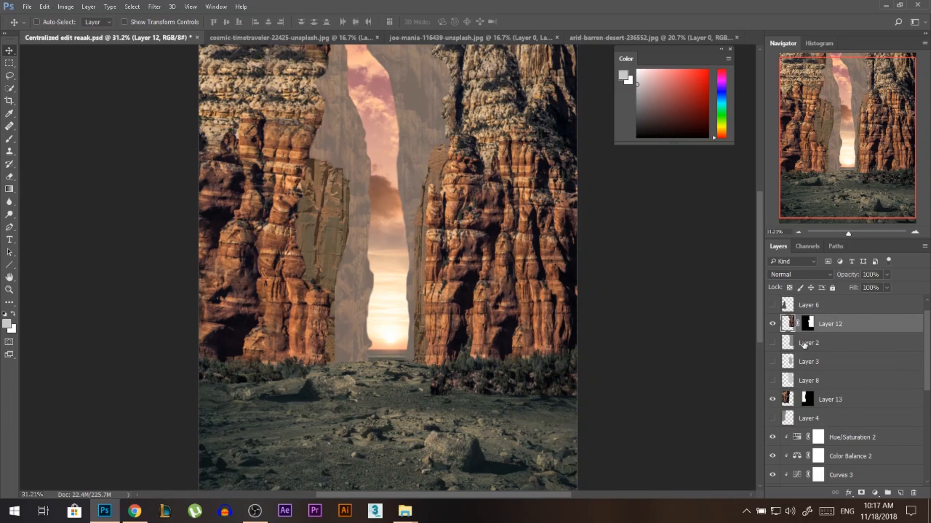
scroll(805, 346, up, 1)
drag(828, 421, 832, 344)
key(ctrl+g)
Add a Curves adjustment clipped to Group 3, raising its black point, lowering its white point and slightly darkening the lower tones
click(881, 492)
click(807, 327)
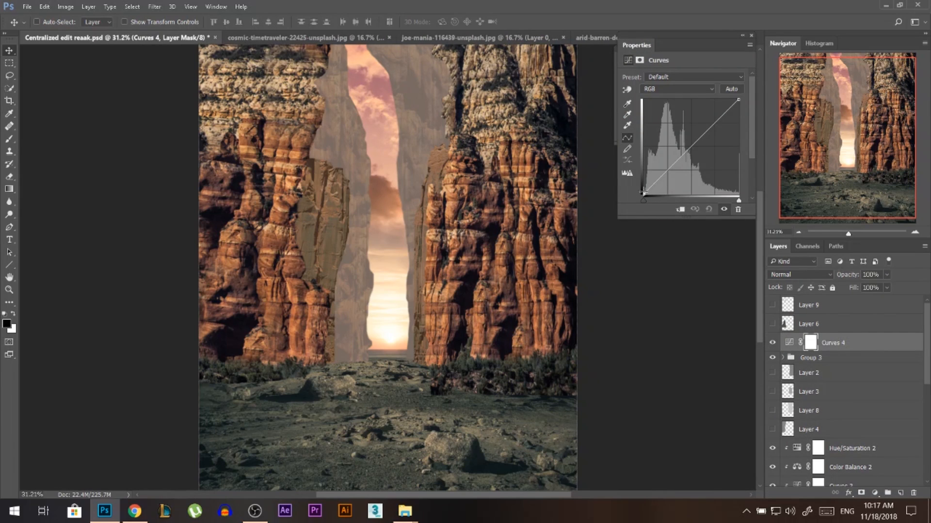
drag(643, 192, 644, 185)
key(ctrl+alt+g)
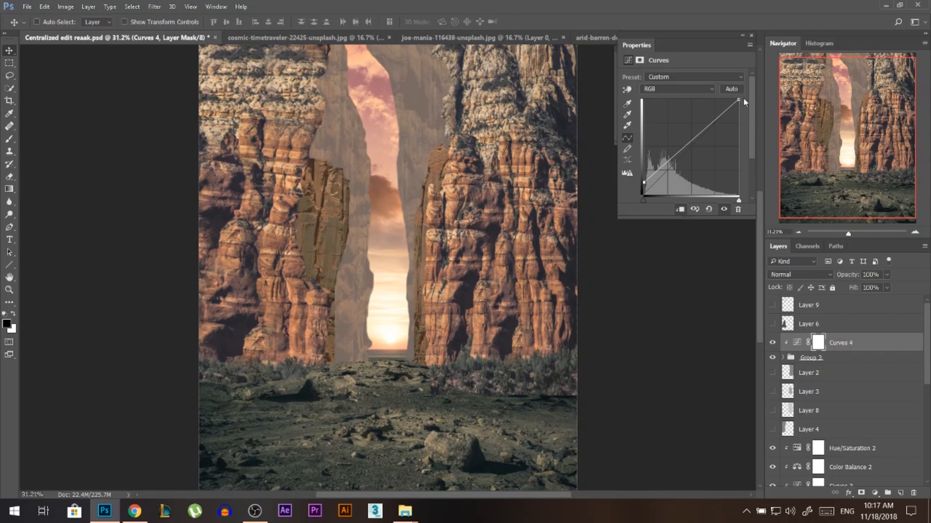
drag(740, 100, 759, 120)
drag(661, 170, 664, 172)
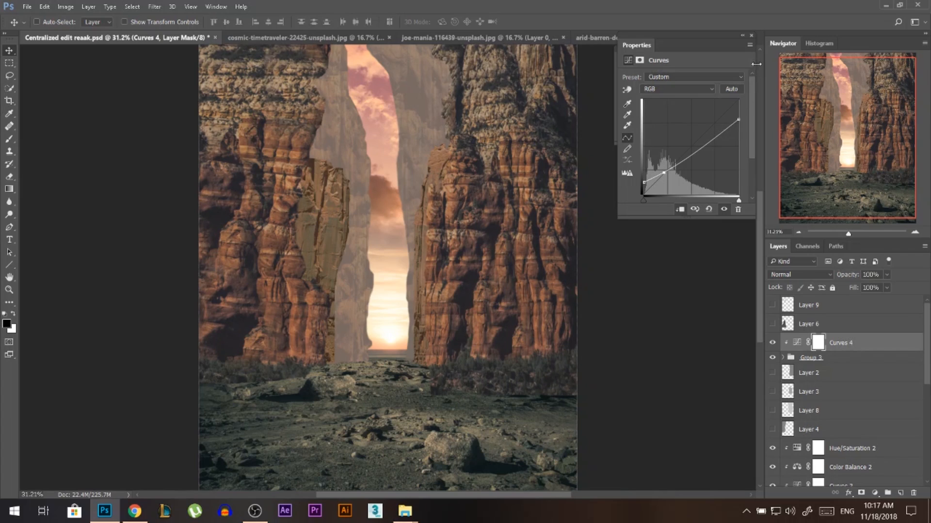
click(752, 36)
Set Hue/Saturation 2 to hue -9 and saturation -19, and raise the black point of Curves 3 further for more haze
ctrl+click(334, 213)
double_click(799, 393)
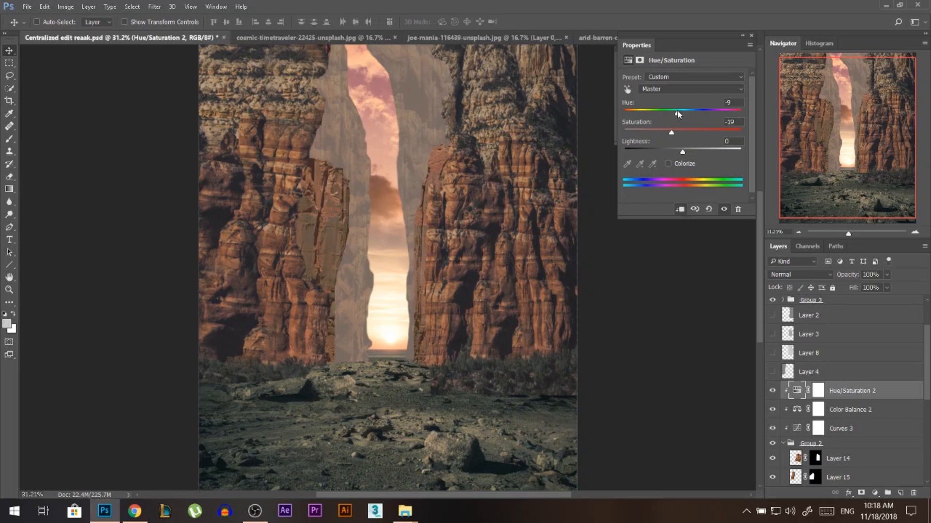
click(751, 35)
double_click(797, 429)
drag(643, 178, 643, 171)
click(751, 35)
Nudge the rock on Layer 15 slightly up and shift the rock on Layer 14 inward toward the canyon gap
click(838, 440)
drag(370, 235, 372, 230)
click(838, 421)
drag(494, 200, 481, 202)
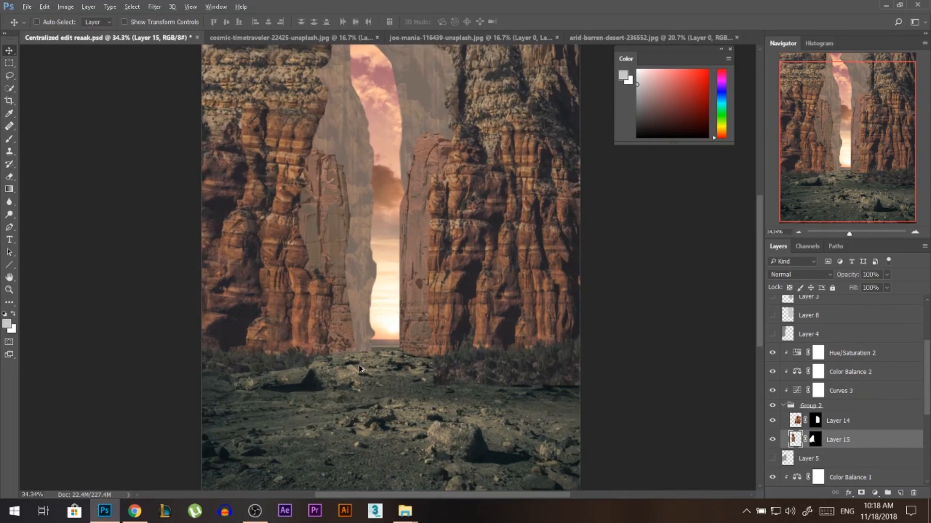
Add a Color Balance adjustment clipped to the ground on Layer 11
click(875, 493)
click(858, 374)
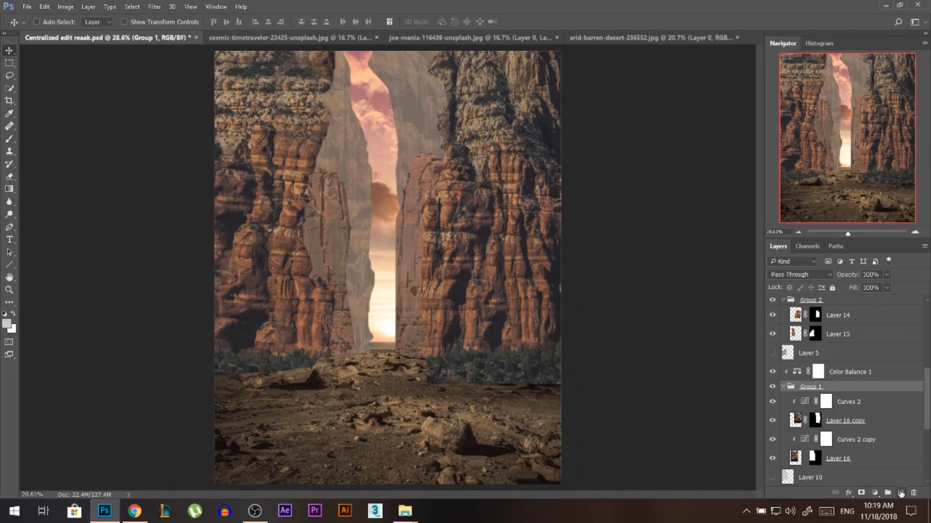
Brush sampled sky colors over the distant cliffs on a new layer clipped to Group 1
click(900, 493)
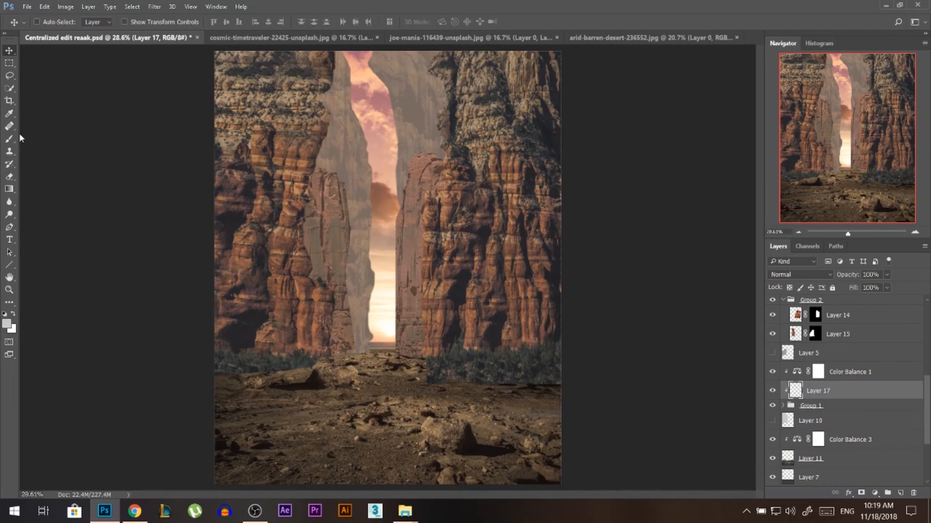
key(b)
alt+click(389, 195)
drag(391, 179, 374, 112)
alt+click(364, 68)
alt+click(386, 324)
alt+click(388, 313)
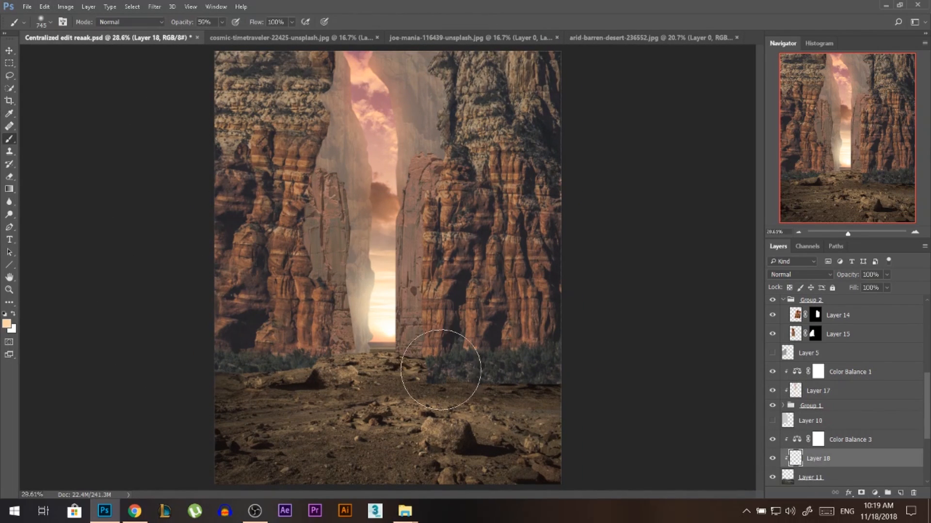
Nudge the sunset sky slightly down behind the horizon and set Layer 17, with its position locked, to 80% opacity
key(v)
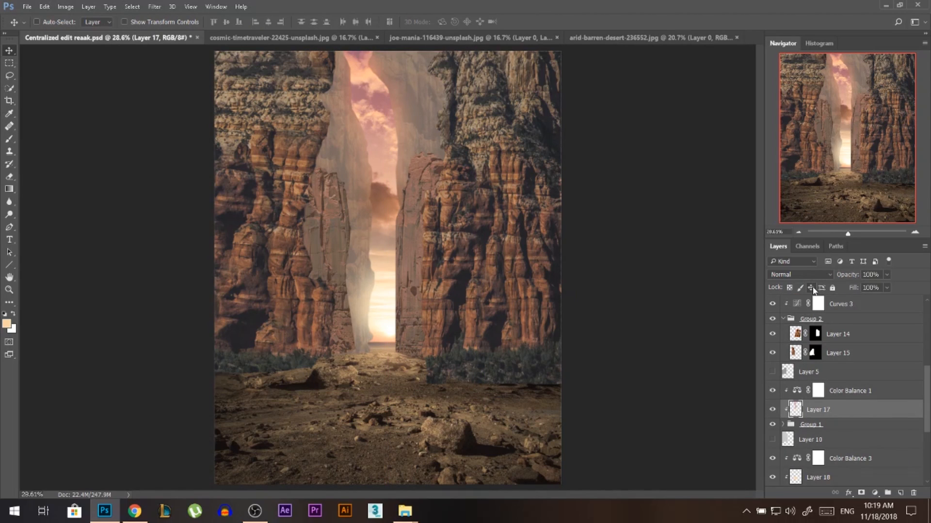
scroll(839, 397, down, 6)
click(855, 458)
drag(386, 324, 387, 337)
click(846, 422)
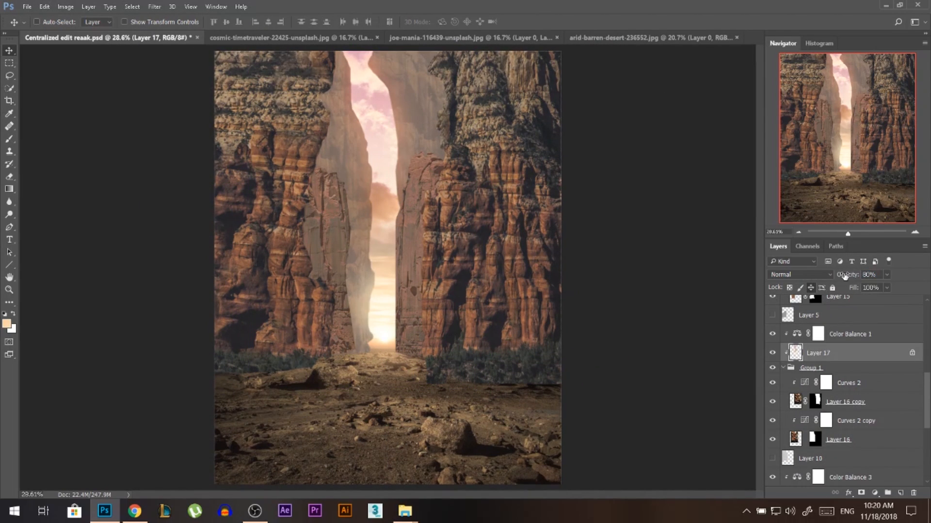
Add Brightness/Contrast adjustments clipped to Group 1 and Group 2, giving the Group 2 one brightness 48 and contrast -33
click(874, 493)
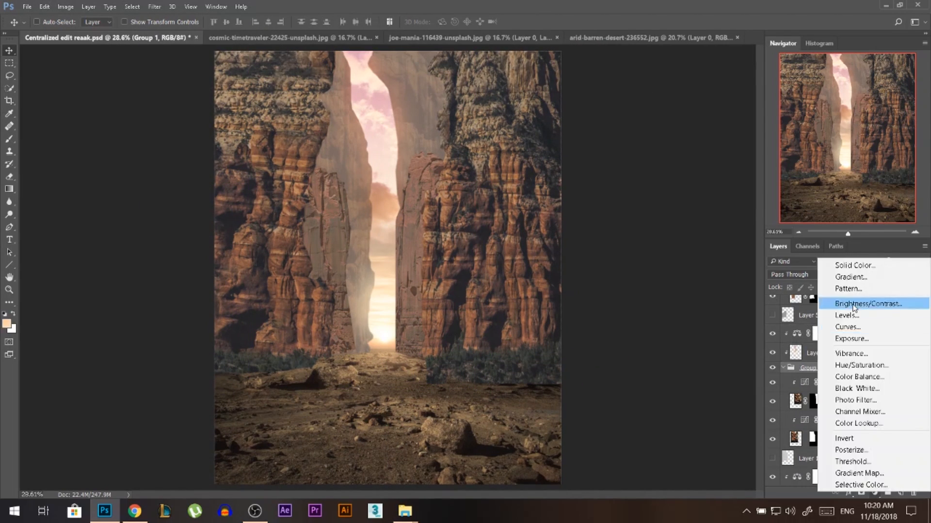
click(856, 303)
scroll(371, 336, up, 5)
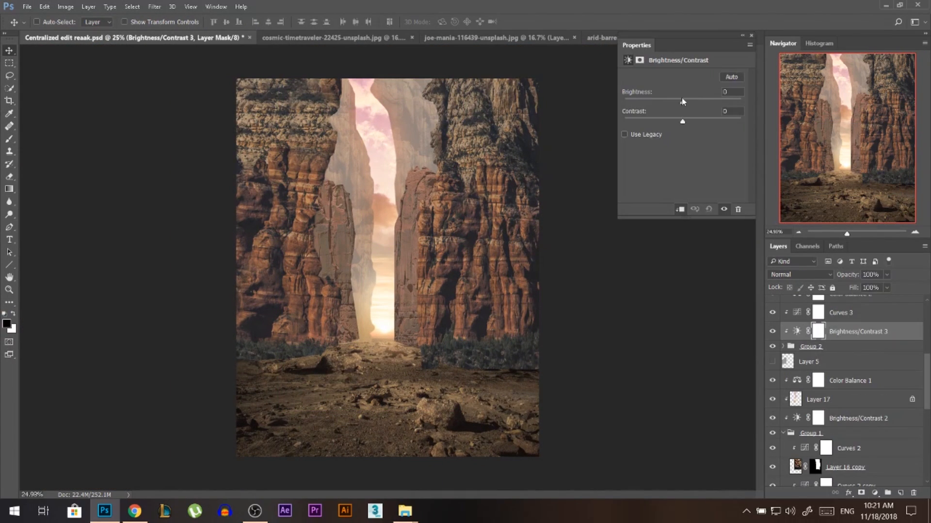
drag(682, 102, 700, 102)
drag(682, 121, 644, 121)
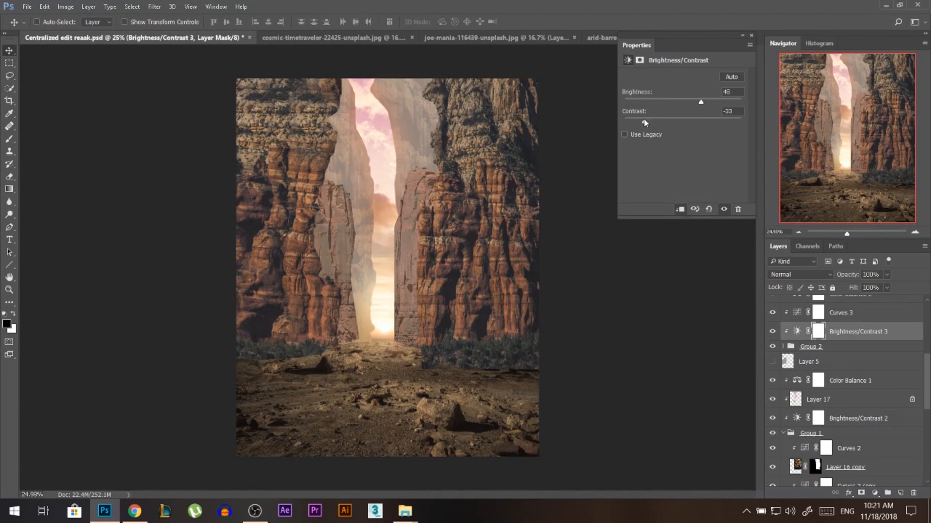
click(751, 36)
Invert the Brightness/Contrast 3 mask, reveal the brightening along the rocks' inner edges, and brush peach in Color mode on clipped Layer 19
key(ctrl+i)
key(b)
key(x)
mouse_move(366, 170)
mouse_down()
mouse_move(400, 326)
mouse_move(352, 228)
mouse_up()
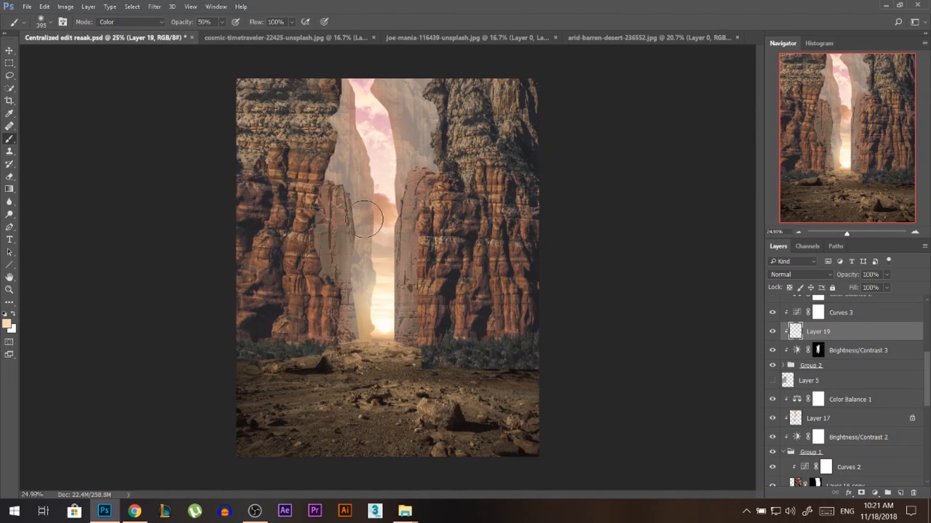
drag(364, 219, 376, 246)
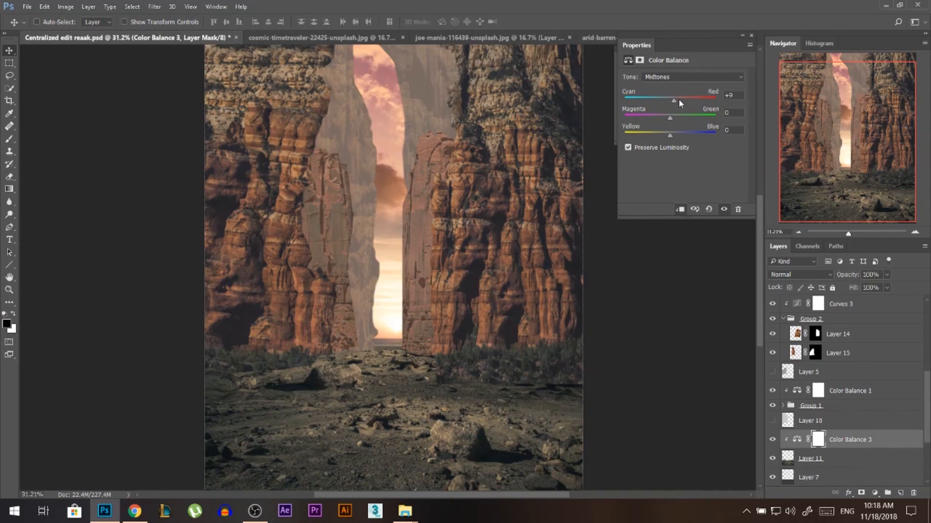
Warm the ground with Color Balance 3 by shifting the midtones toward red and yellow and the shadows slightly toward red
click(679, 100)
drag(669, 135, 681, 100)
click(688, 77)
click(659, 85)
click(674, 100)
click(751, 35)
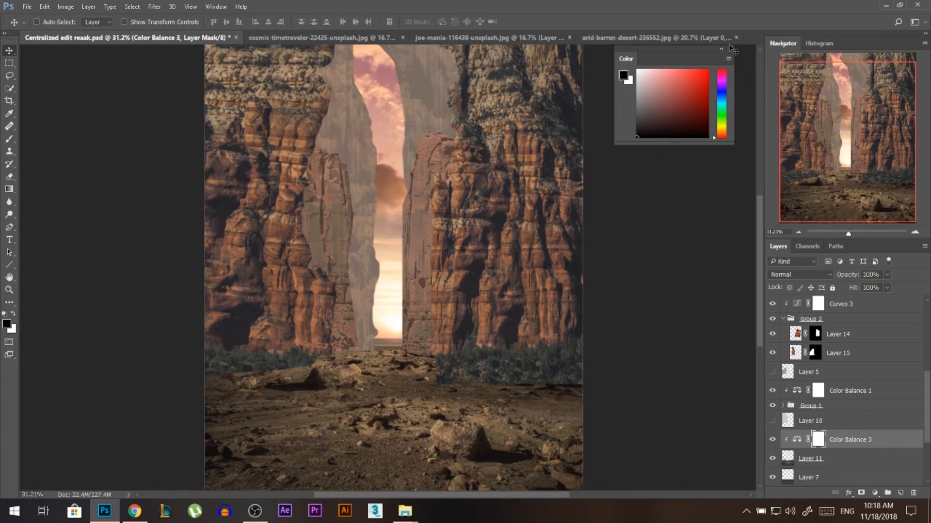
click(730, 48)
scroll(406, 156, down, 3)
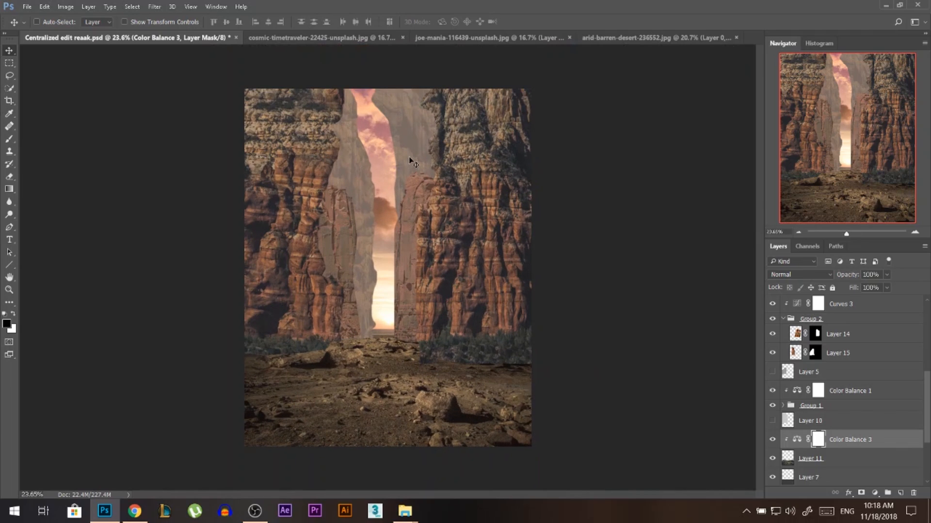
Create an empty layer directly above Group 1, clipped to it beneath Color Balance 1, and collapse the group
scroll(394, 145, up, 2)
click(783, 406)
click(844, 386)
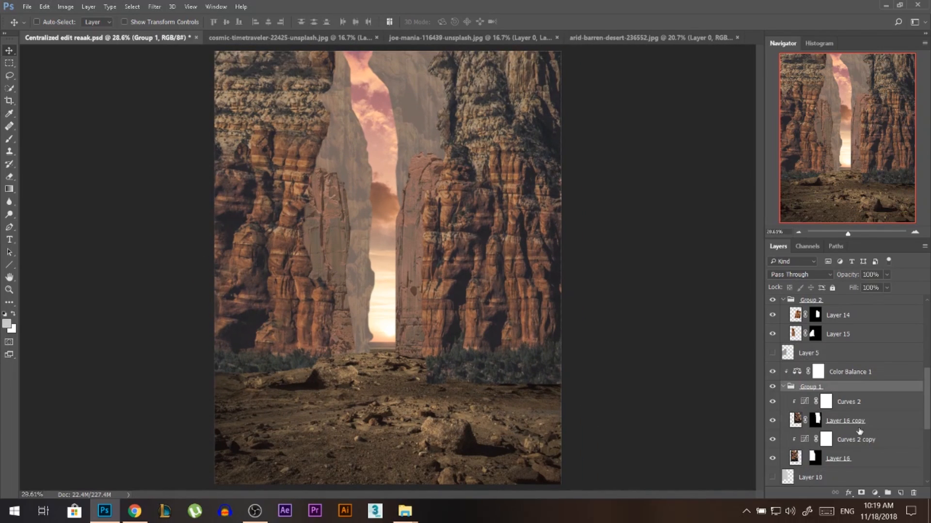
click(900, 493)
key(ctrl+z)
click(818, 388)
click(900, 493)
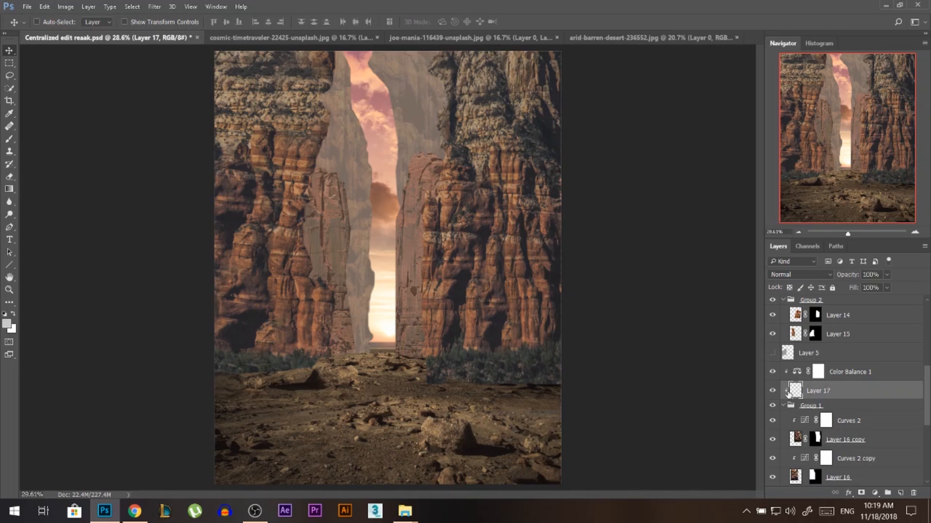
click(782, 406)
click(783, 405)
click(783, 405)
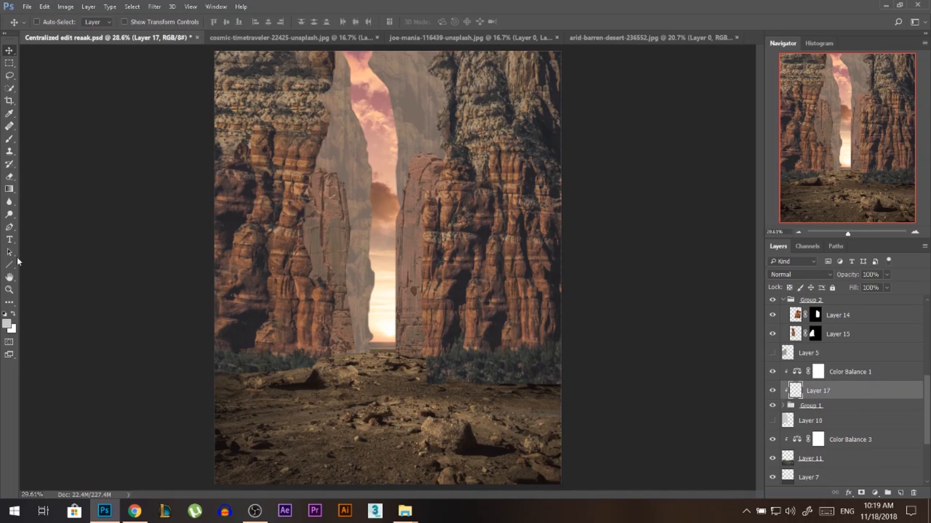
Paint a soft sunlight glow on the distant cliffs beside the sun with a large brush at 59% opacity
click(10, 140)
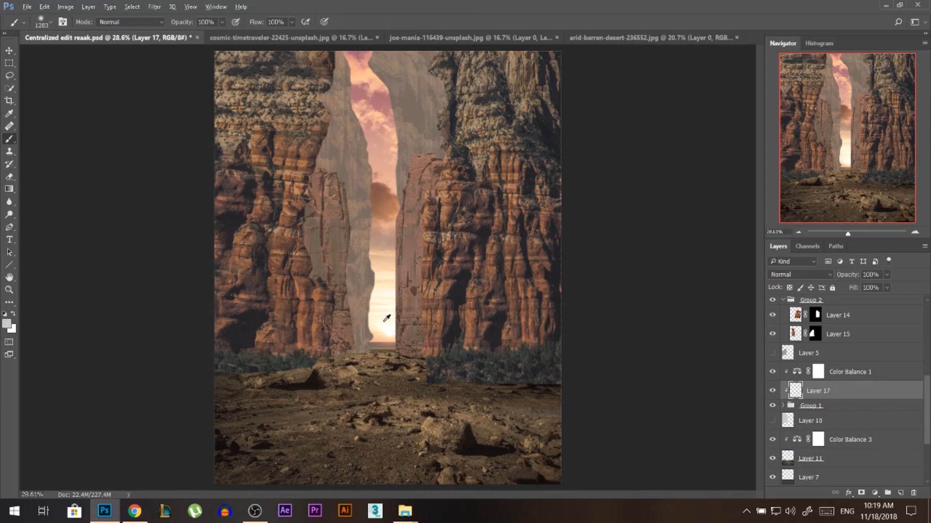
click(389, 307)
key(ctrl+z)
drag(388, 293, 332, 293)
drag(182, 23, 161, 23)
mouse_move(388, 316)
mouse_down()
mouse_move(389, 285)
mouse_move(374, 295)
mouse_up()
drag(385, 246, 394, 246)
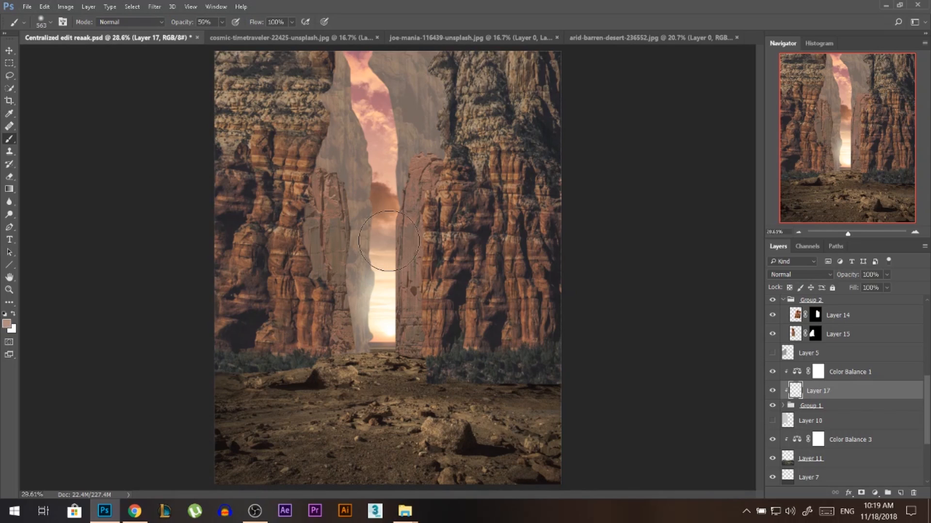
Sample progressively higher sky colors and brush each onto the adjacent distant cliff edges up to the canyon's top
alt+click(388, 196)
alt+click(386, 157)
click(381, 134)
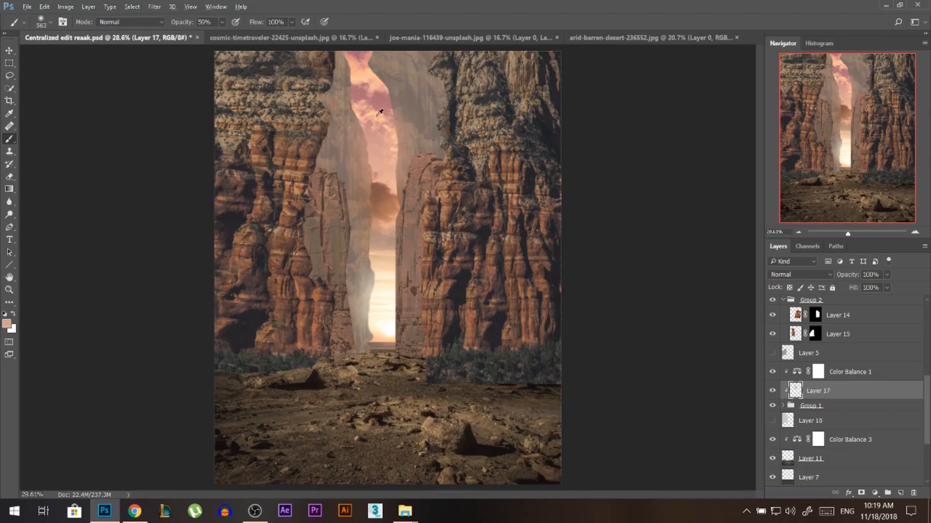
alt+click(380, 106)
click(375, 108)
drag(371, 101, 359, 99)
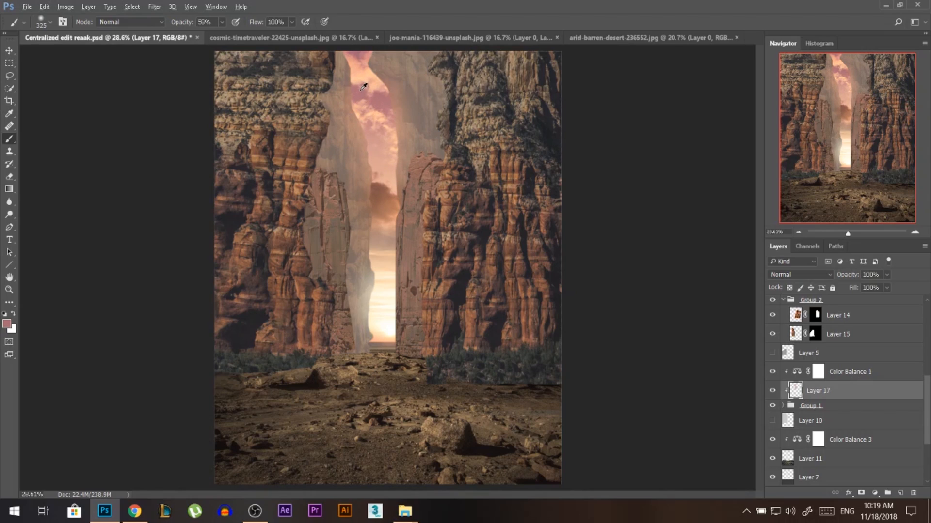
alt+click(368, 71)
click(365, 70)
alt+click(360, 60)
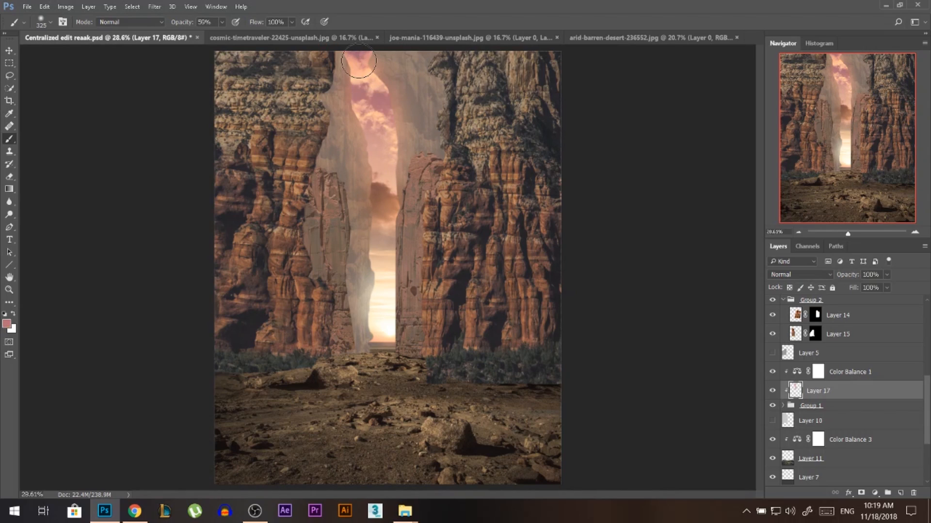
Enlarge the brush and strengthen the glow on the distant cliffs around the sun with a sampled light orange
drag(377, 308, 427, 311)
alt+click(385, 321)
click(382, 317)
click(382, 306)
key(ctrl+z)
alt+click(390, 321)
key(v)
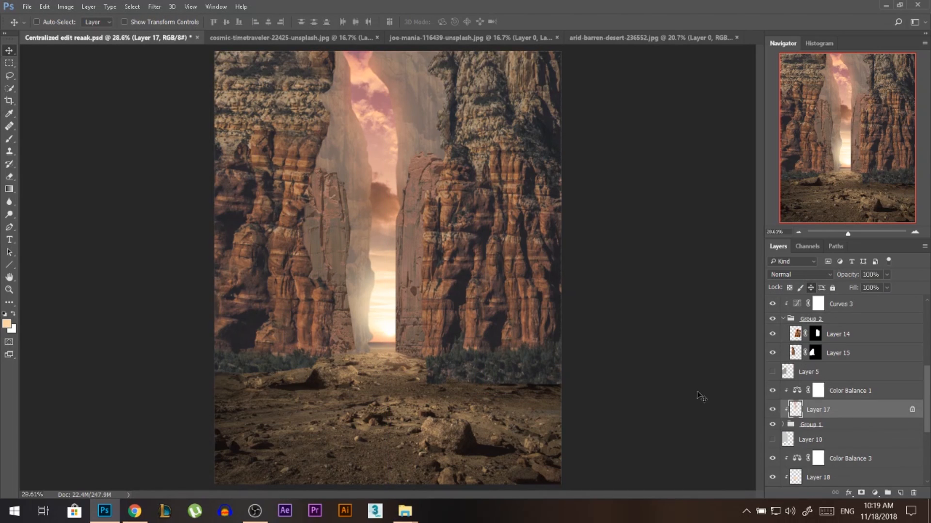
Select the sunset sky layer and add a Brightness/Contrast adjustment to brighten the sky
scroll(852, 396, down, 6)
click(787, 459)
ctrl+click(378, 102)
click(876, 493)
click(868, 301)
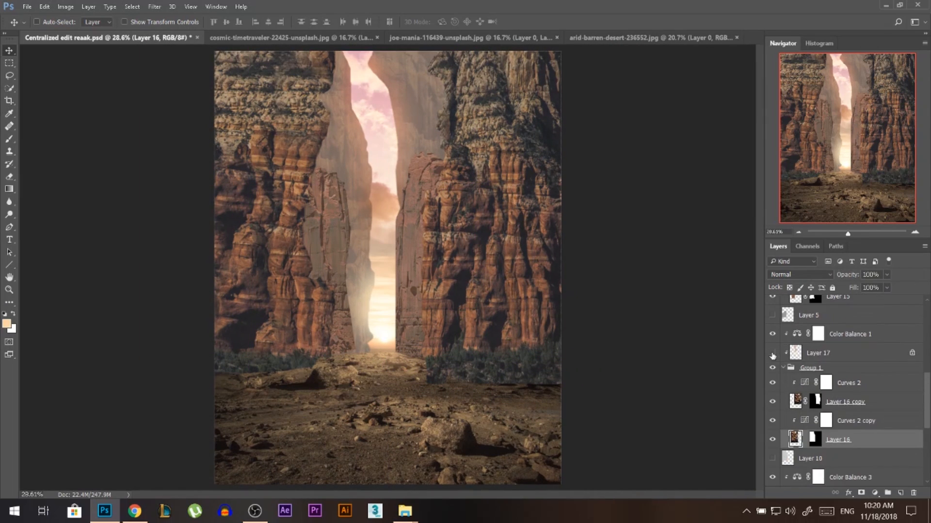
Create a layer clipped to the ground on Layer 11 and brush a light orange sun glow onto the ground near the horizon
click(900, 493)
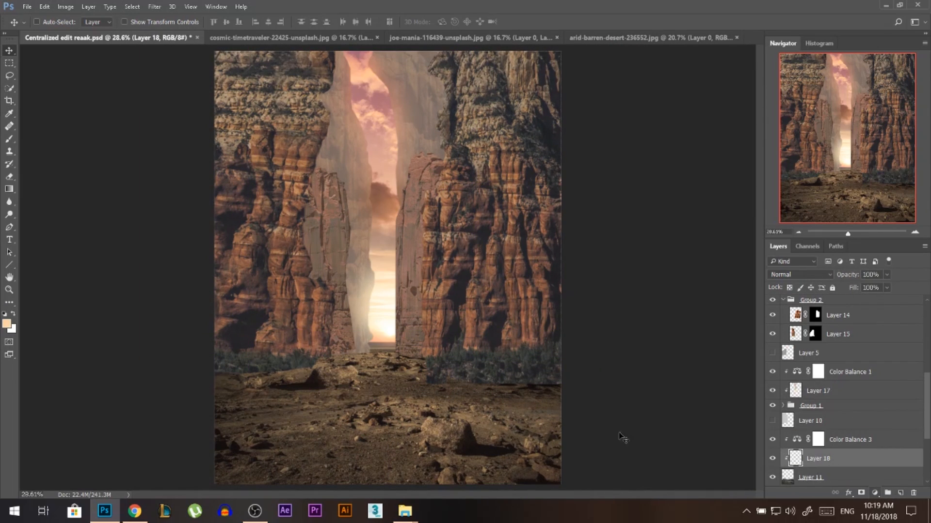
key(b)
click(391, 324)
click(383, 318)
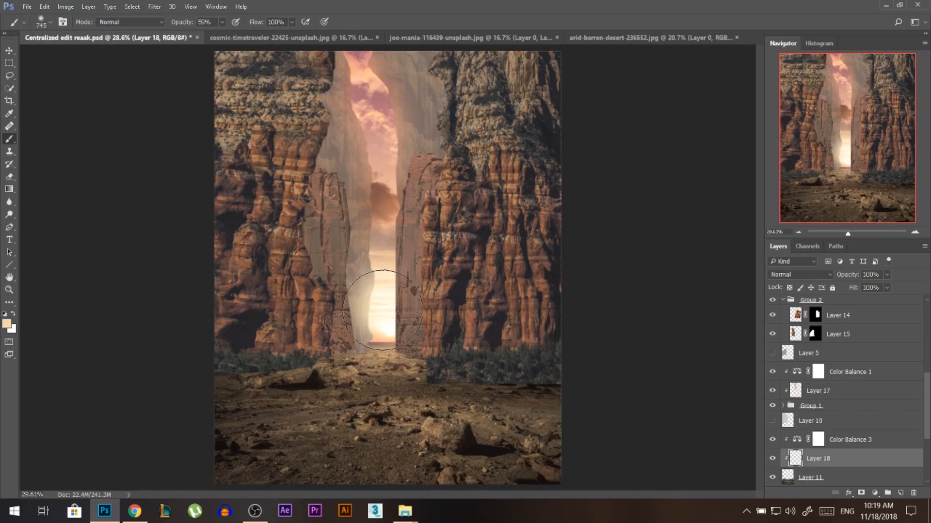
key(v)
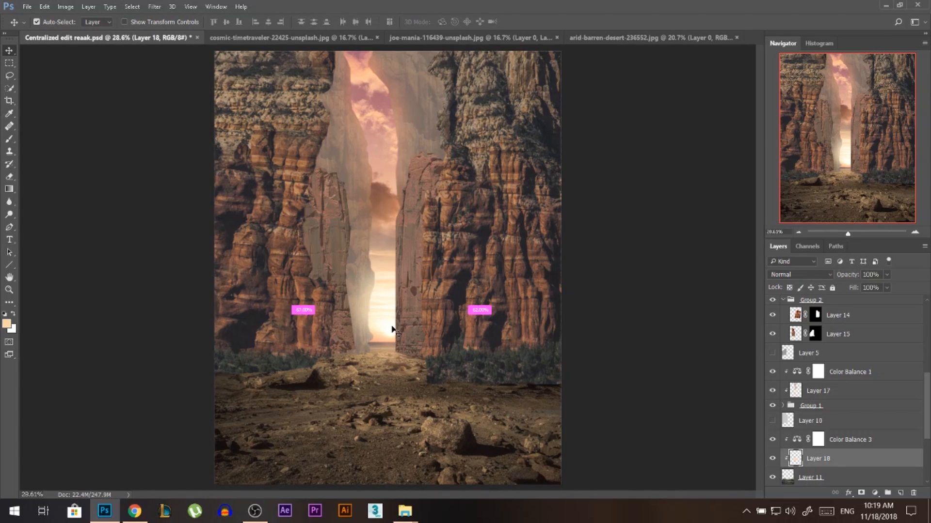
Select the distant cliffs' glow layer, Layer 17, and lock its position
ctrl+click(391, 328)
drag(389, 331, 380, 329)
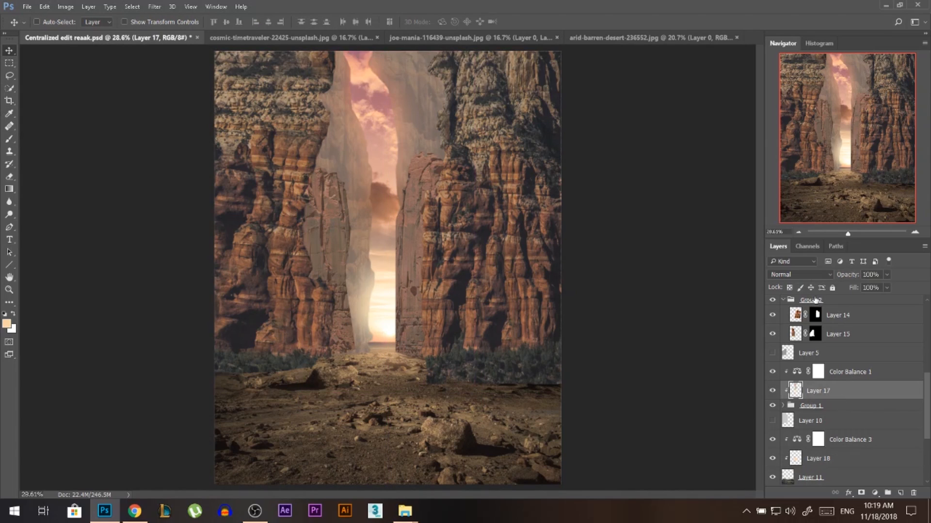
scroll(812, 335, down, 2)
scroll(805, 383, up, 3)
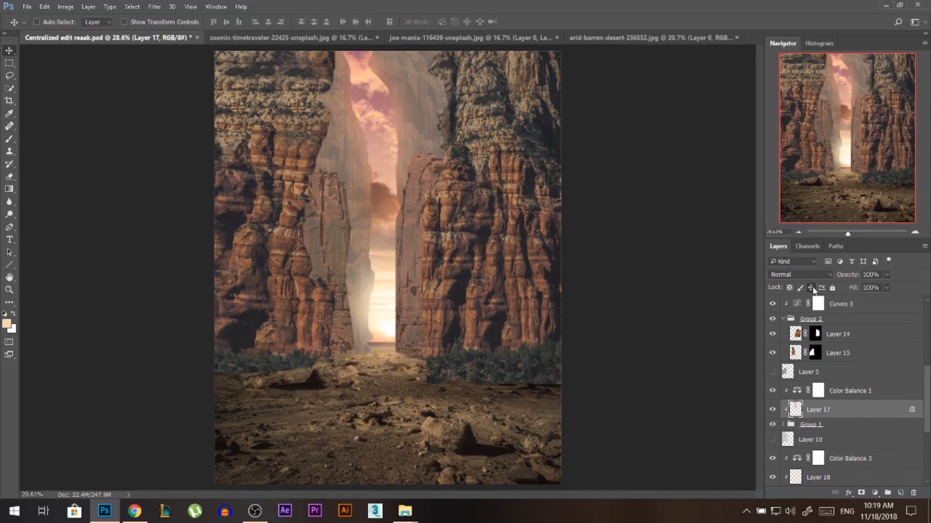
Select the lower sunset sky layer and shift it slightly down so the sun sits on the canyon horizon
scroll(854, 400, down, 5)
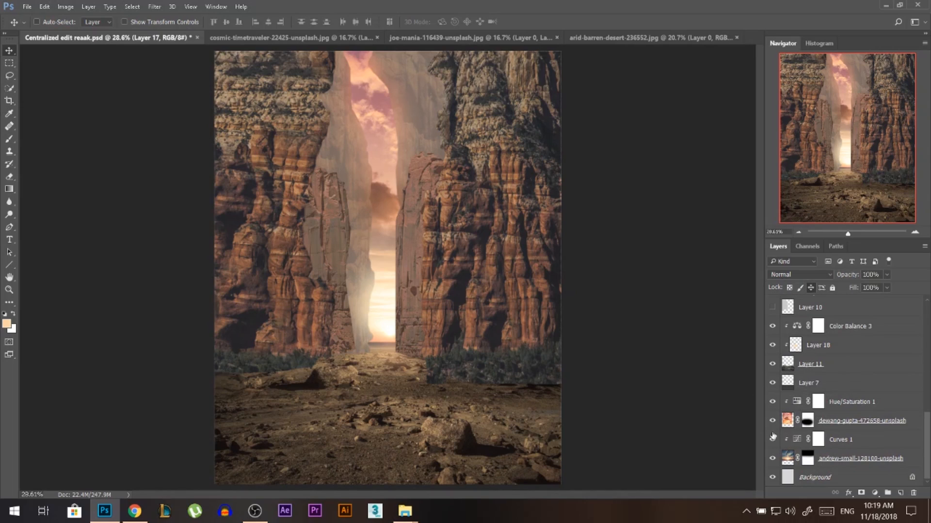
click(787, 459)
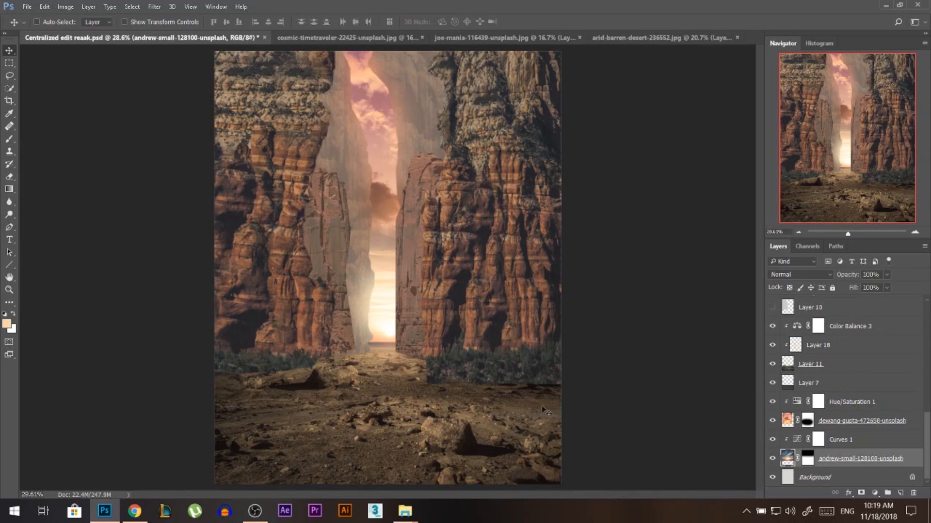
drag(403, 340, 392, 339)
drag(389, 339, 391, 342)
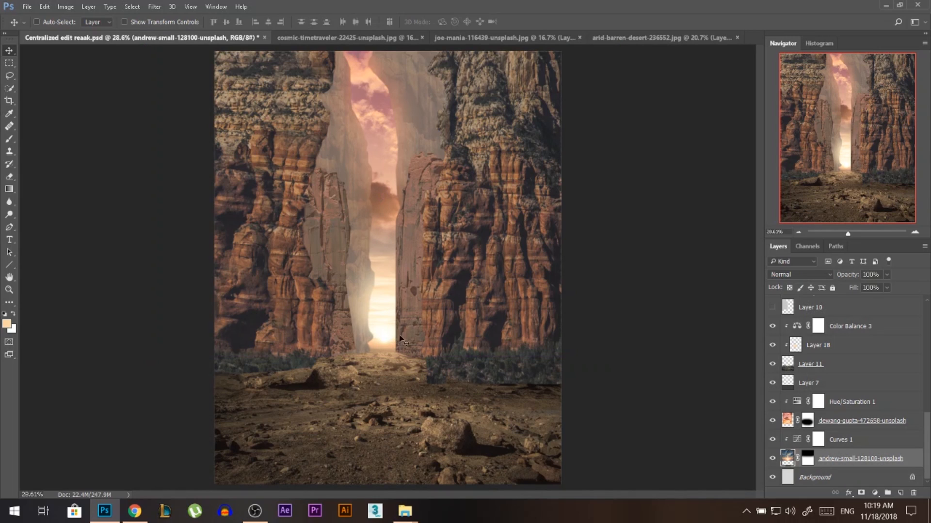
scroll(394, 341, down, 1)
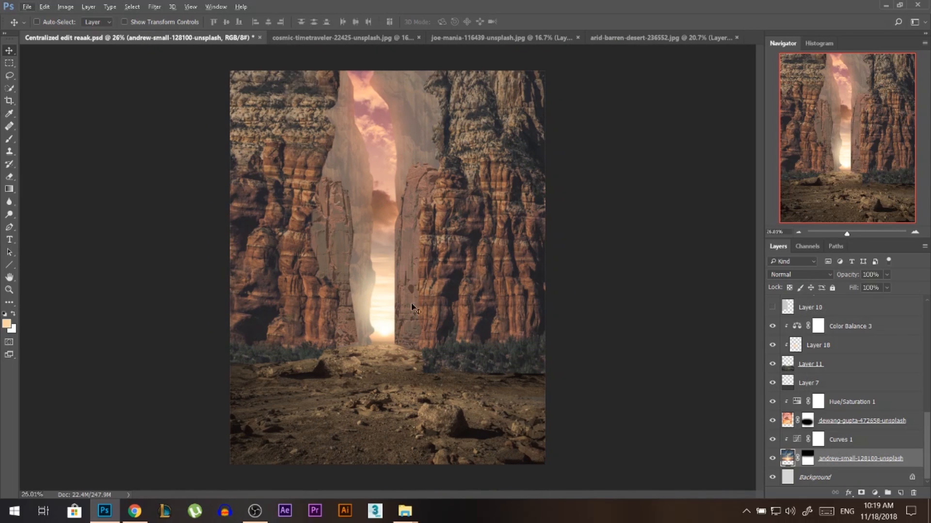
scroll(396, 138, up, 1)
Add a Brightness/Contrast adjustment clipped to the upper pink-cloud sky layer and raise its brightness
ctrl+click(380, 98)
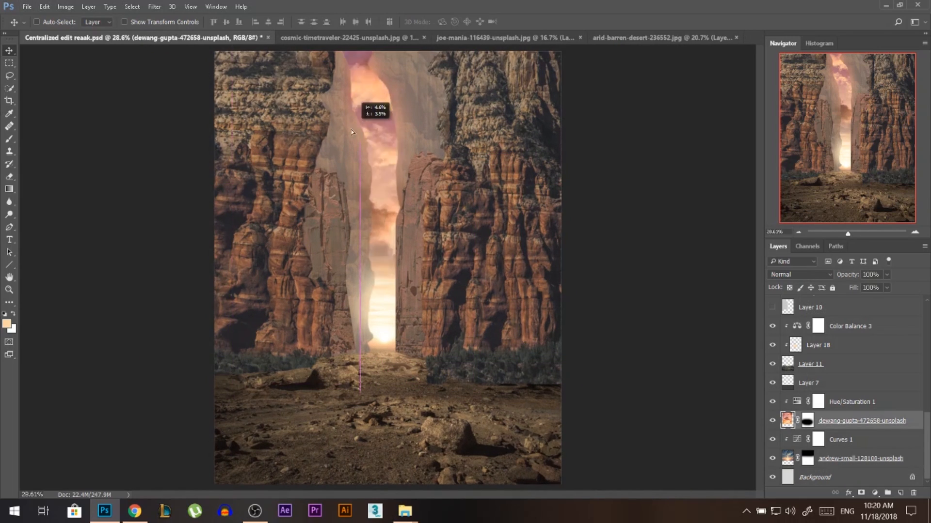
drag(376, 158, 383, 109)
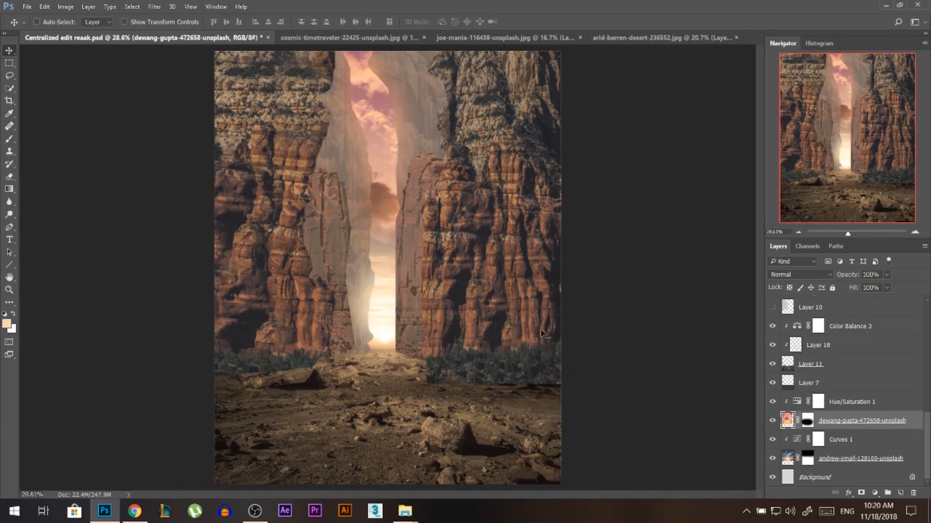
click(874, 493)
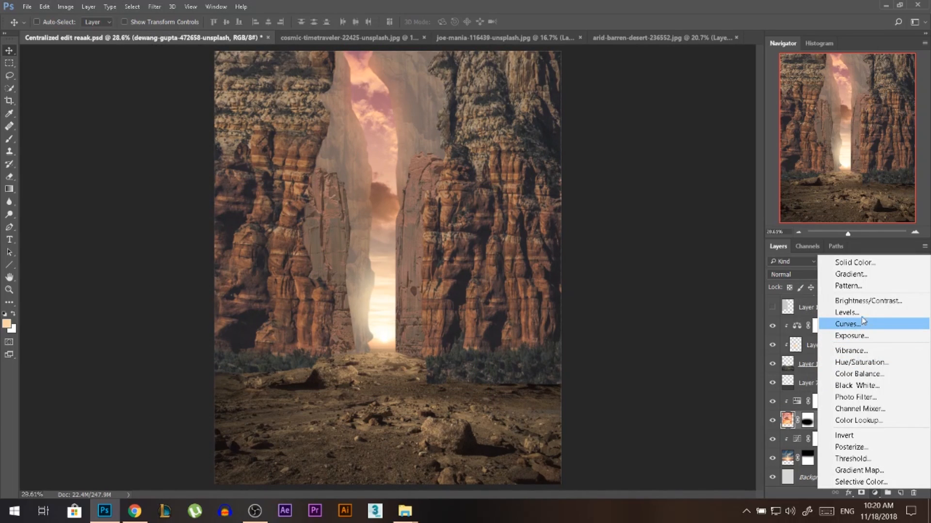
click(860, 302)
drag(697, 99, 713, 102)
click(752, 37)
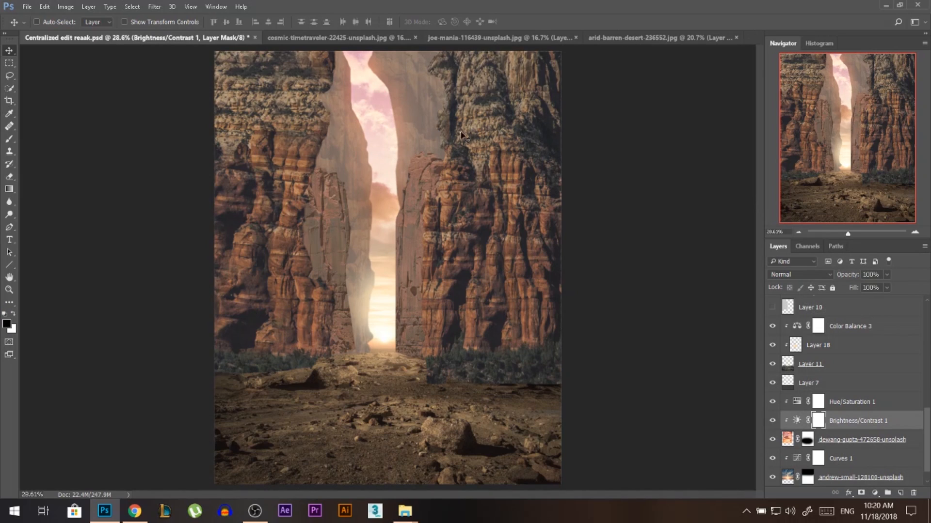
Compare the distant cliffs with and without Layer 17 and set that layer's opacity to 80%
ctrl+click(349, 88)
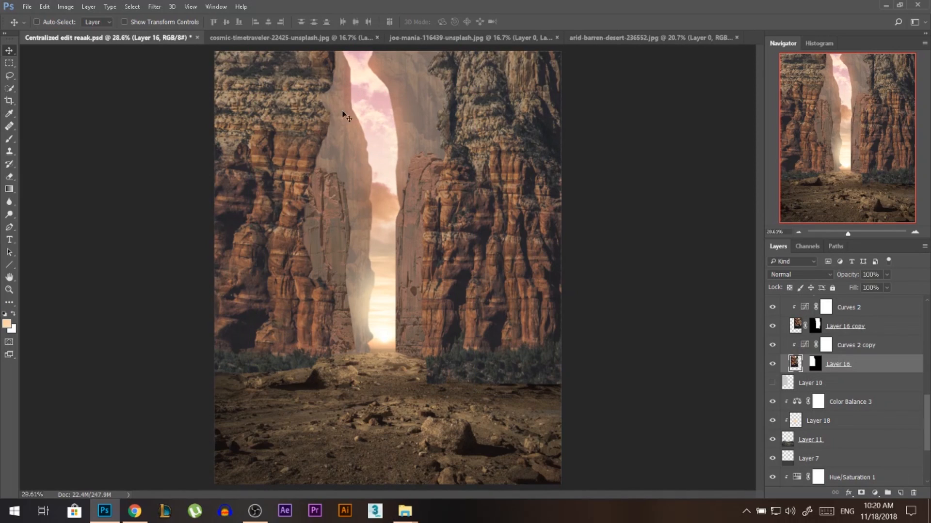
scroll(805, 329, up, 4)
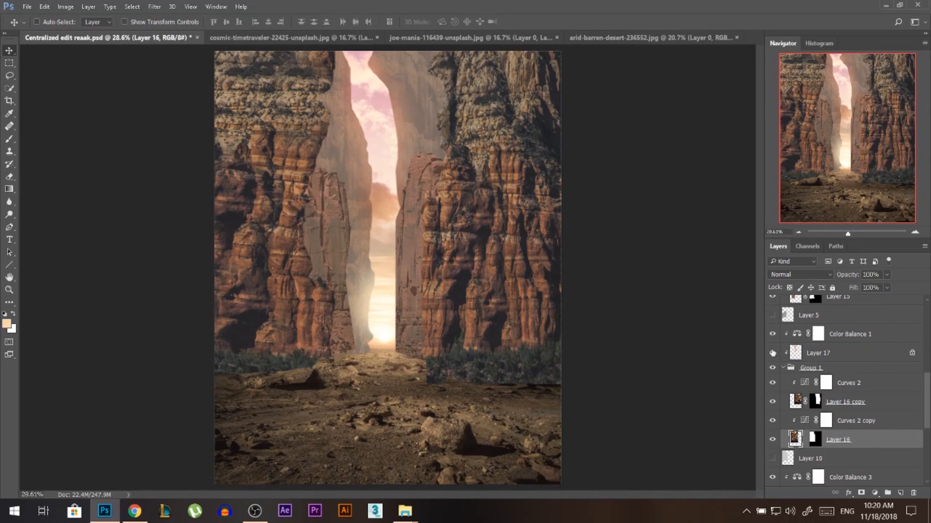
click(772, 353)
click(772, 353)
click(826, 353)
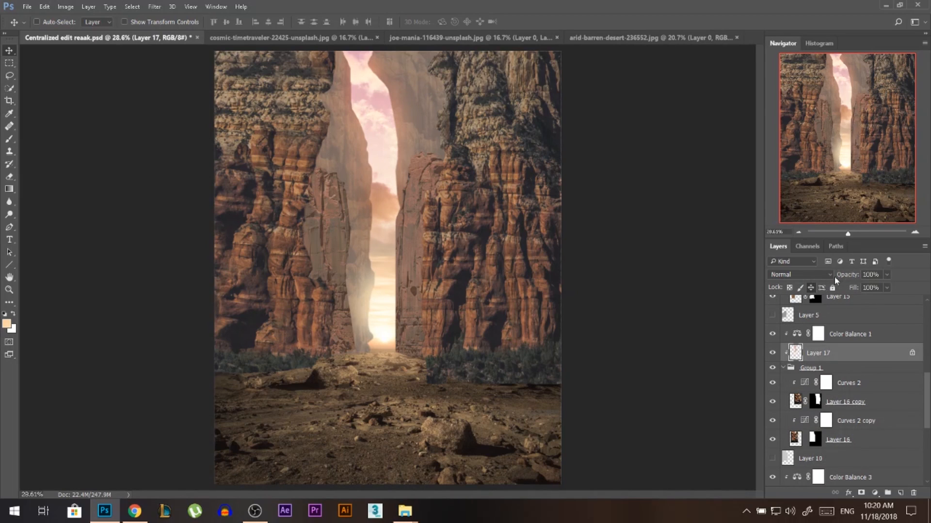
drag(848, 275, 844, 276)
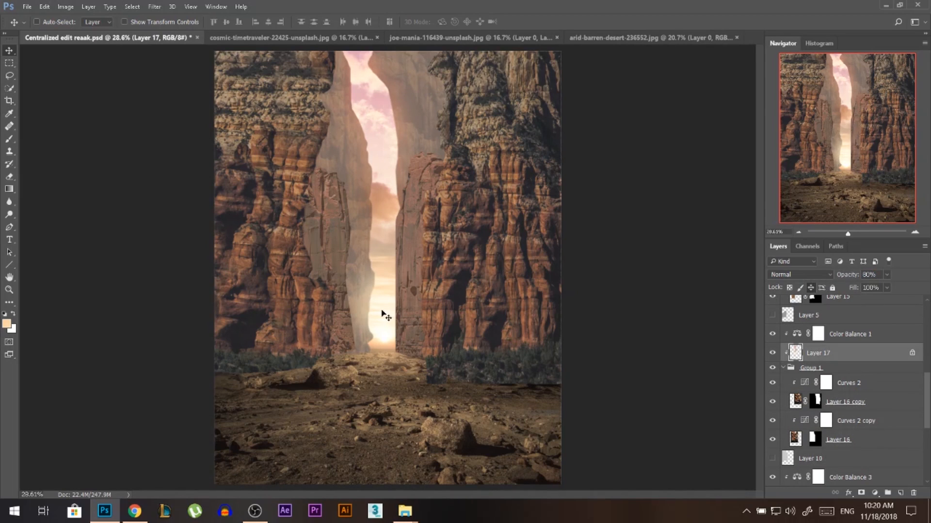
Add a Brightness/Contrast adjustment clipped to Group 1 and slightly raise the distant cliffs' brightness
click(844, 339)
click(829, 368)
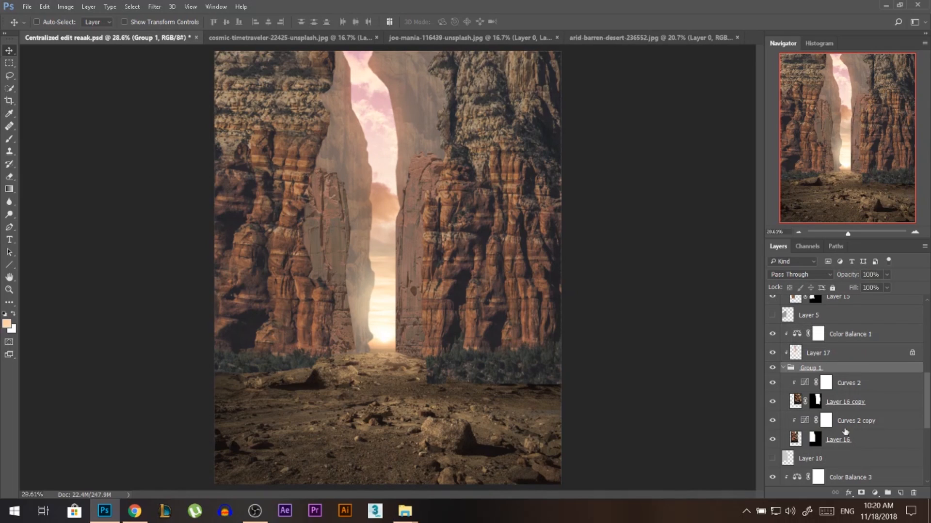
click(874, 494)
click(843, 306)
mouse_move(845, 380)
mouse_down()
mouse_move(846, 364)
mouse_move(843, 382)
mouse_up()
drag(683, 101, 693, 103)
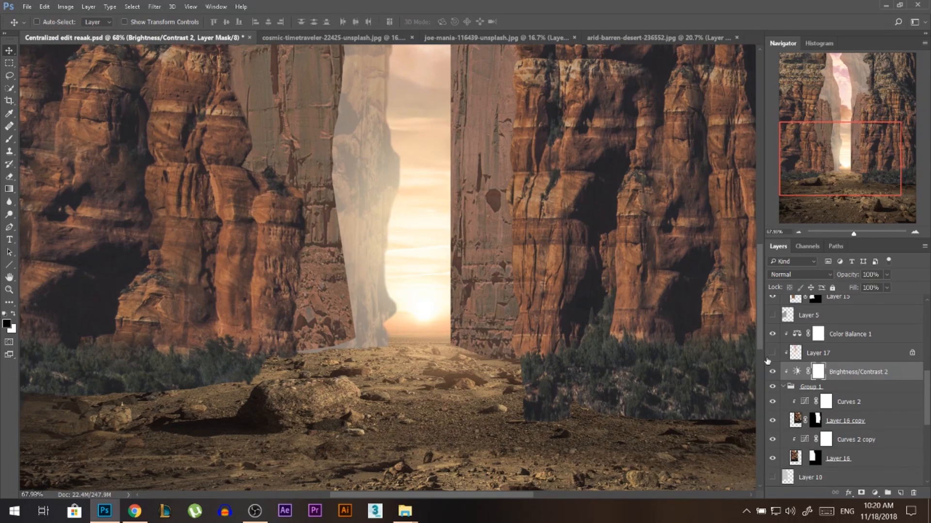
Check Layer 17 on and off, keep it visible, and brush a warm tan onto the distant cliff's base beside the sun
click(818, 353)
key(b)
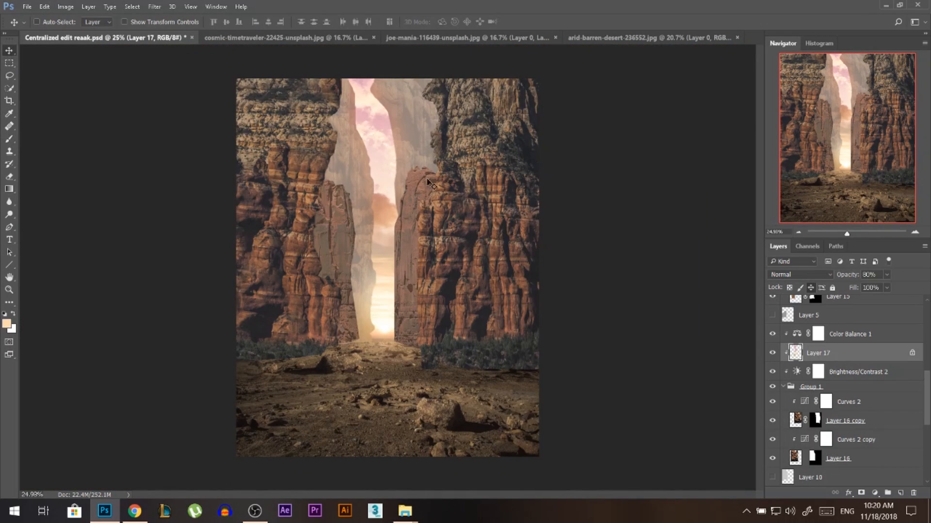
click(772, 353)
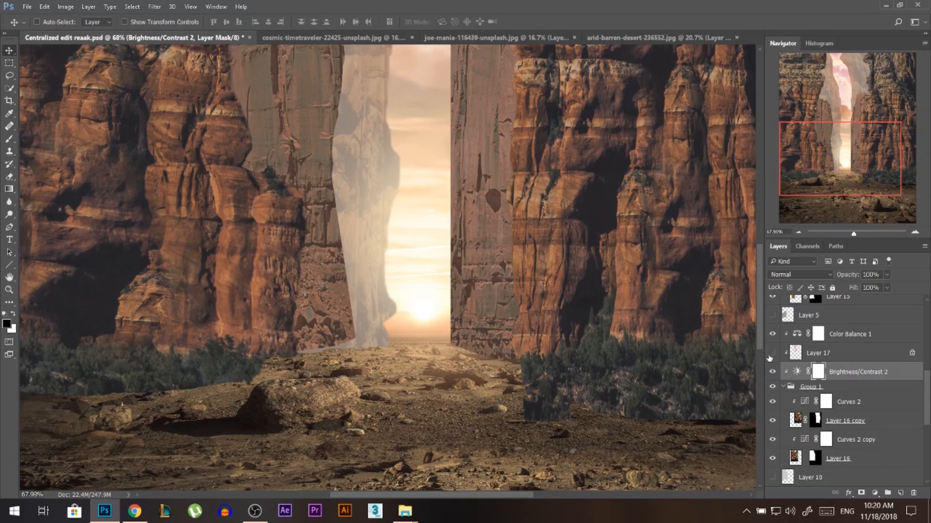
click(771, 353)
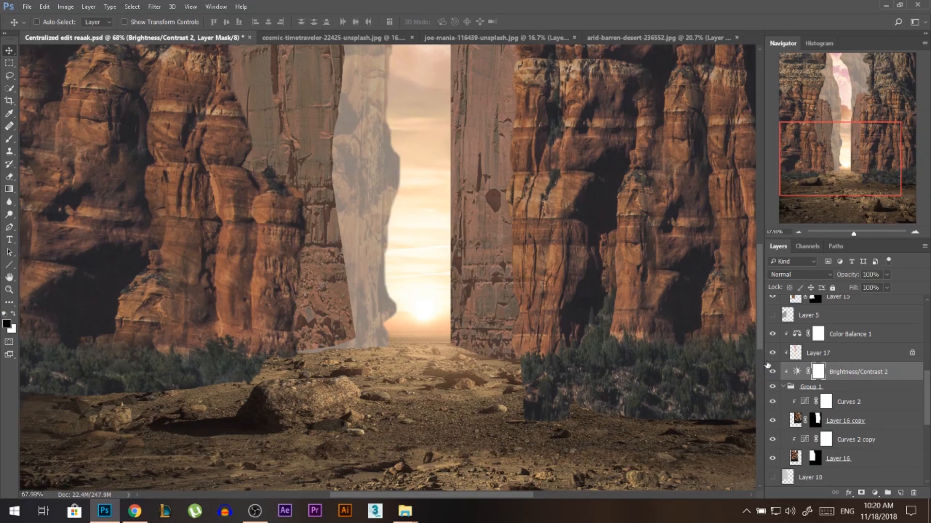
click(796, 357)
key(8)
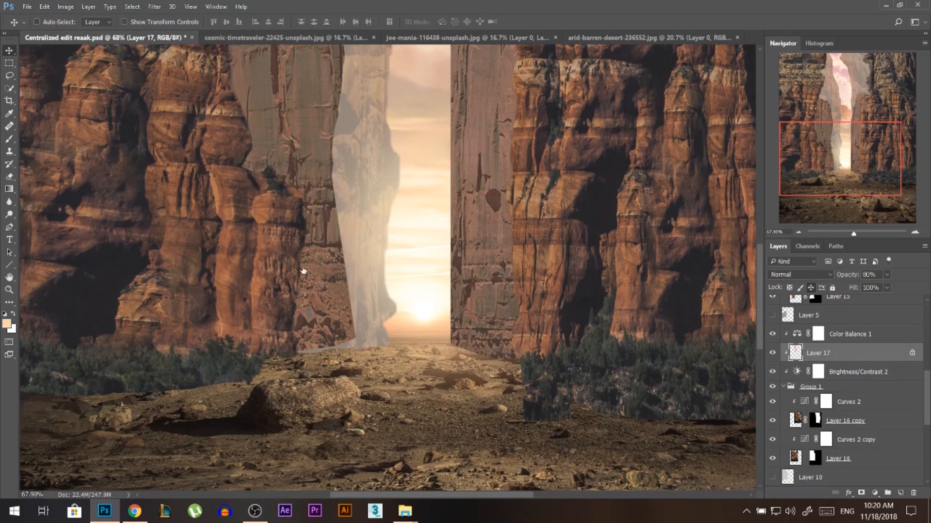
click(10, 139)
mouse_move(401, 300)
mouse_down()
mouse_move(389, 345)
mouse_move(390, 304)
mouse_up()
alt+click(406, 310)
scroll(385, 322, down, 10)
key(v)
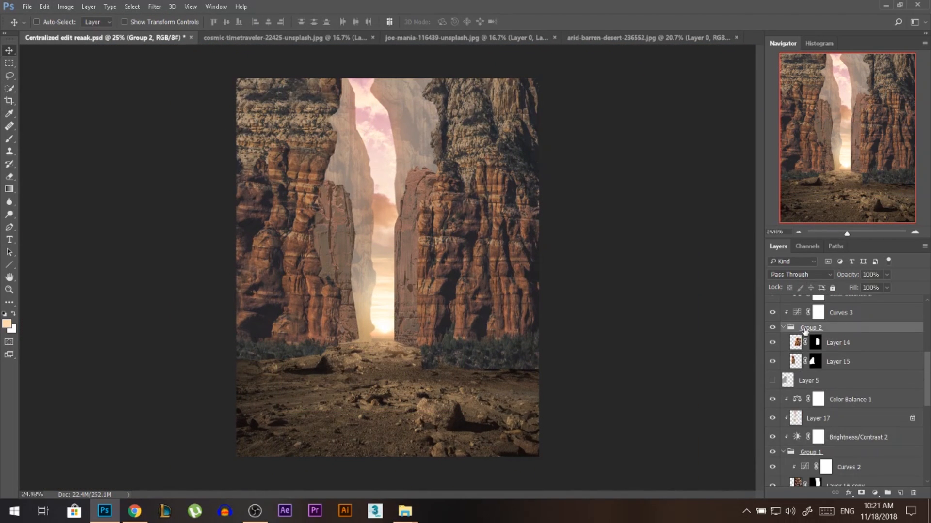
Sample a lighter orange beside the sun and brush it over the distant cliff's base on Layer 17
key(b)
key(x)
drag(394, 208, 400, 327)
mouse_move(352, 196)
mouse_down()
mouse_move(351, 332)
mouse_move(370, 300)
mouse_up()
click(900, 494)
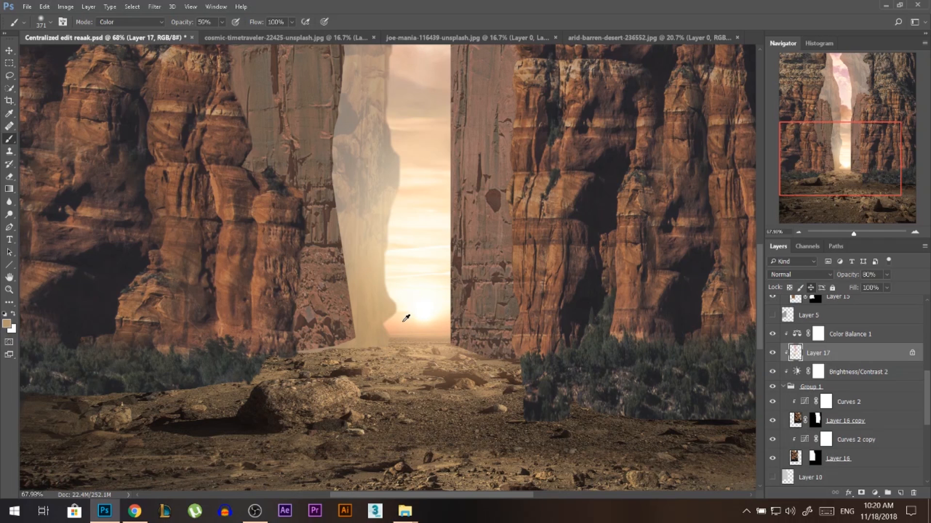
alt+click(407, 317)
drag(402, 318, 415, 324)
alt+click(447, 314)
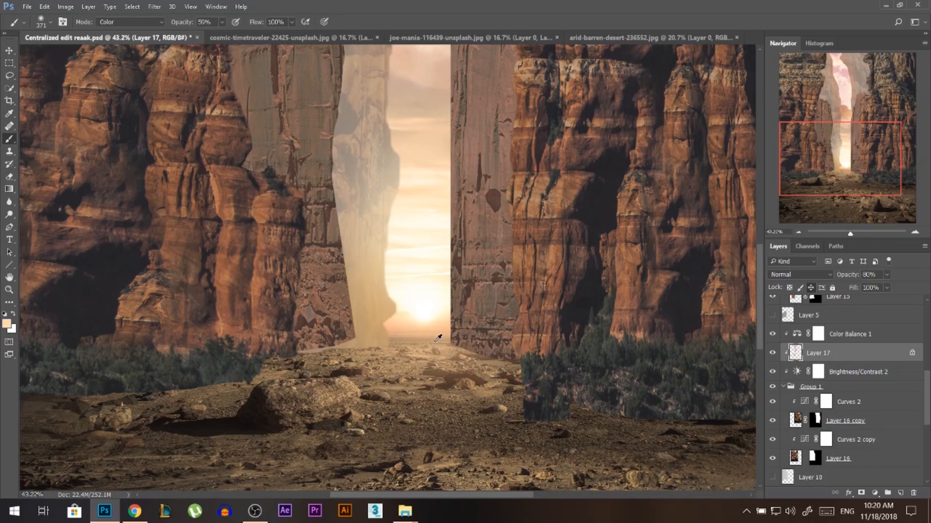
scroll(426, 322, down, 4)
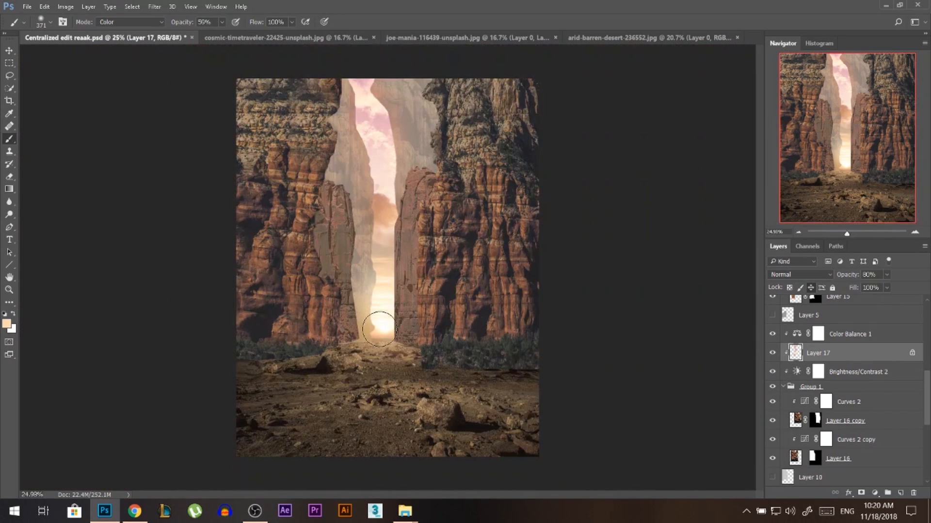
click(9, 51)
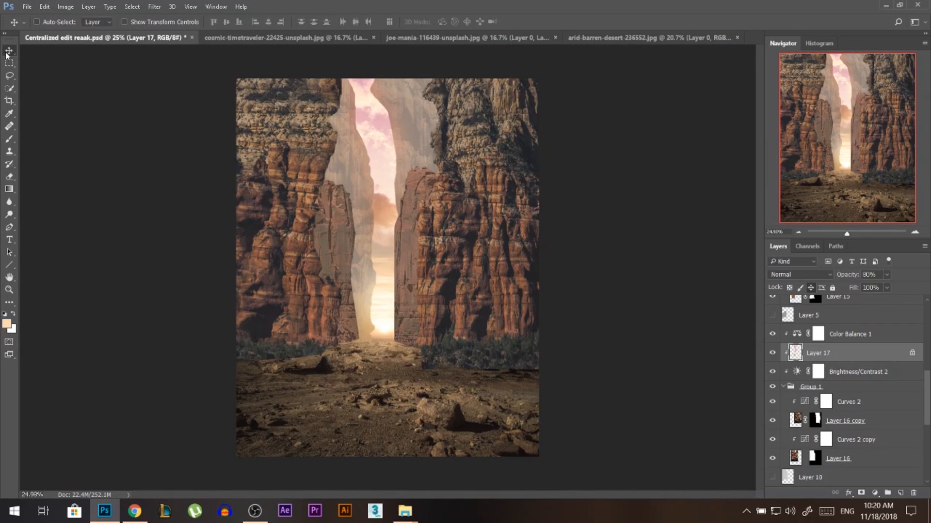
scroll(384, 202, down, 1)
scroll(363, 129, up, 2)
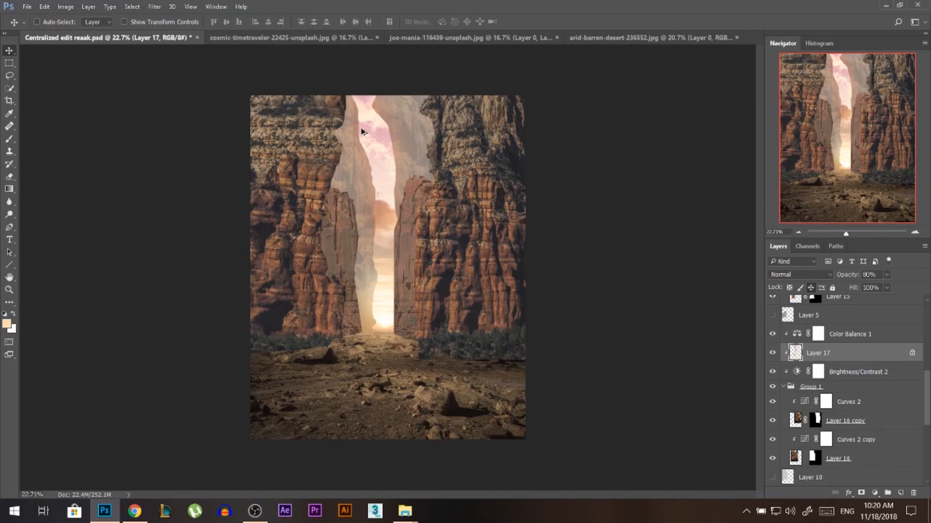
click(810, 387)
click(874, 493)
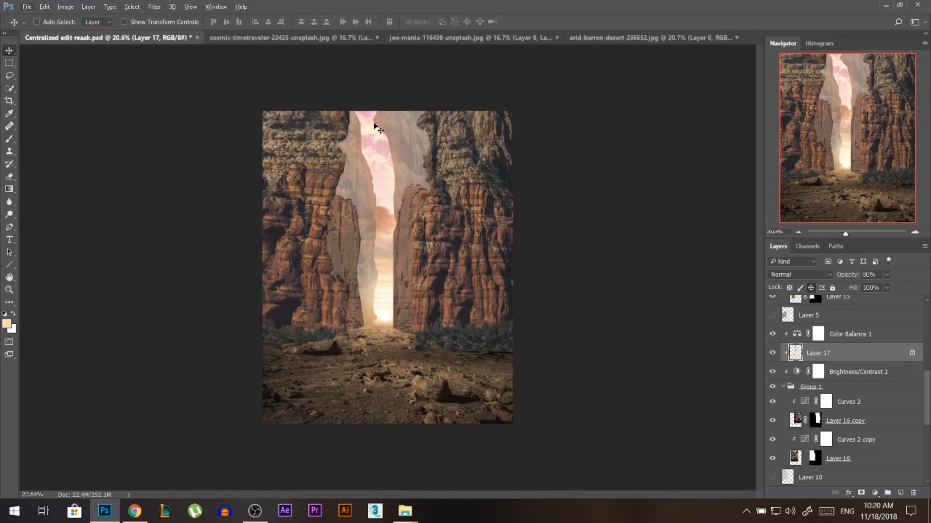
key(ctrl+plus)
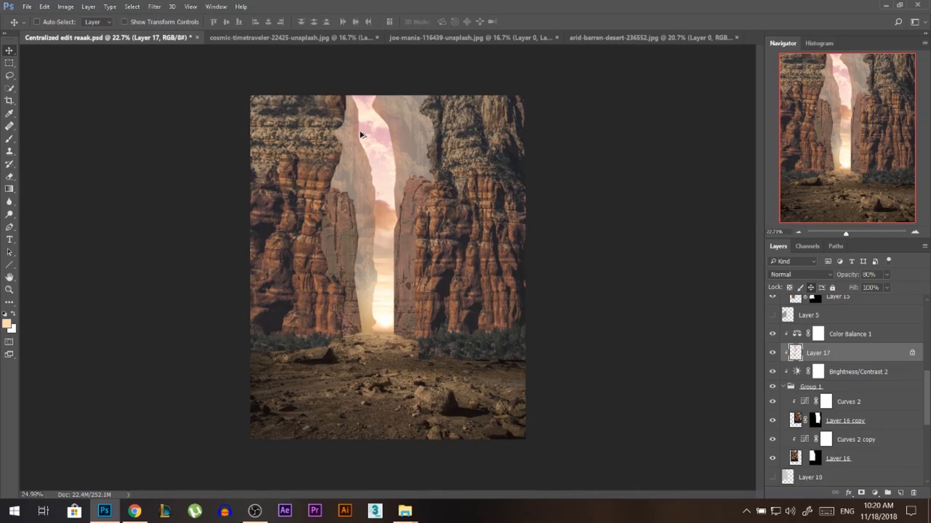
Add a Brightness/Contrast adjustment clipped to Group 2 with brightness 48 and contrast -12
ctrl+click(345, 221)
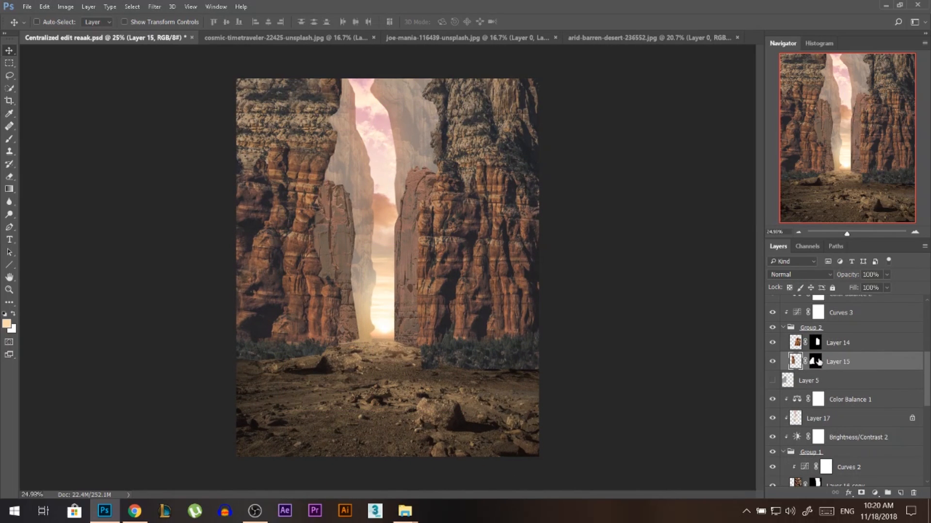
click(805, 330)
click(783, 327)
click(875, 493)
click(853, 313)
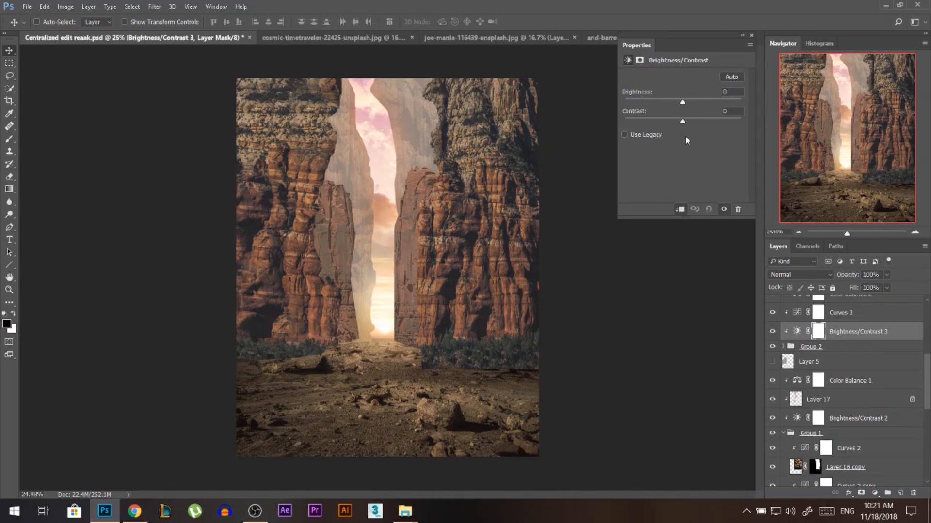
mouse_move(684, 101)
mouse_down()
mouse_move(725, 100)
mouse_move(679, 99)
mouse_move(684, 112)
mouse_move(702, 106)
mouse_up()
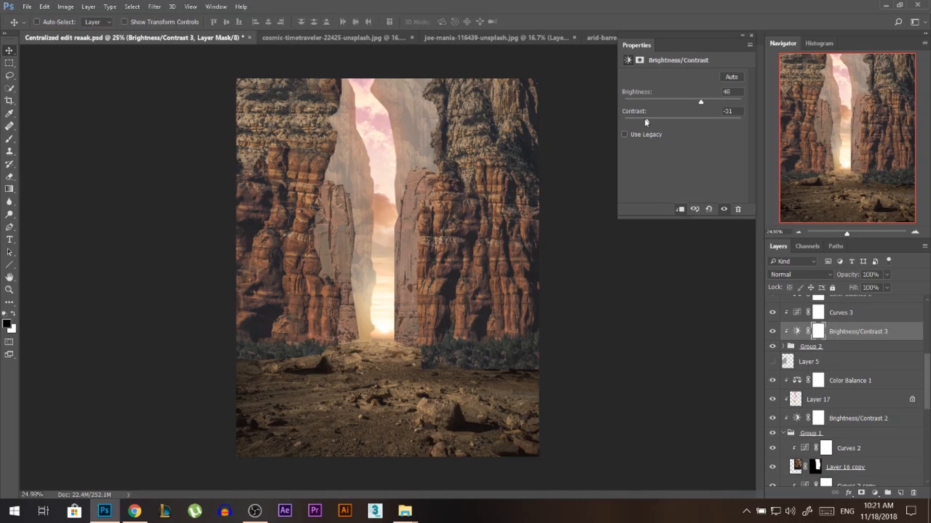
drag(646, 121, 666, 121)
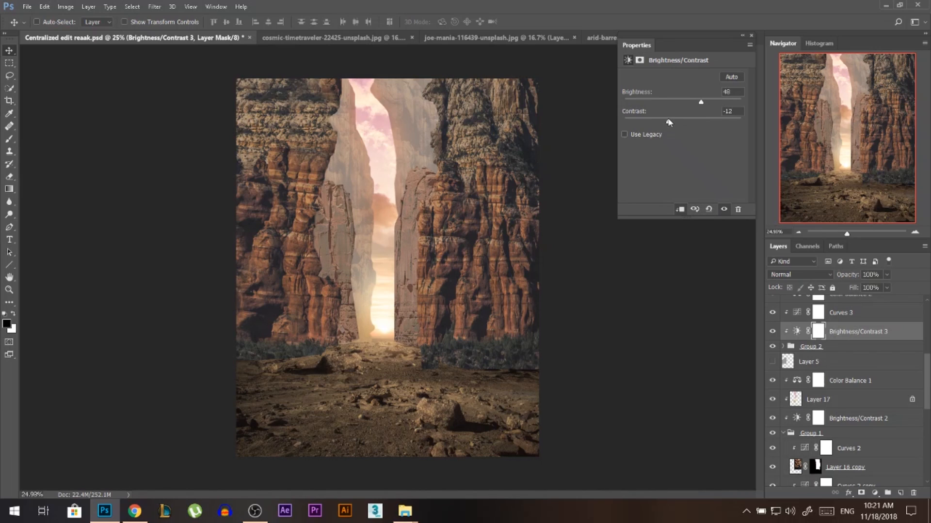
click(751, 37)
Invert the Brightness/Contrast 3 mask and paint white along the middle cliffs' inner edges facing the sun
key(ctrl+i)
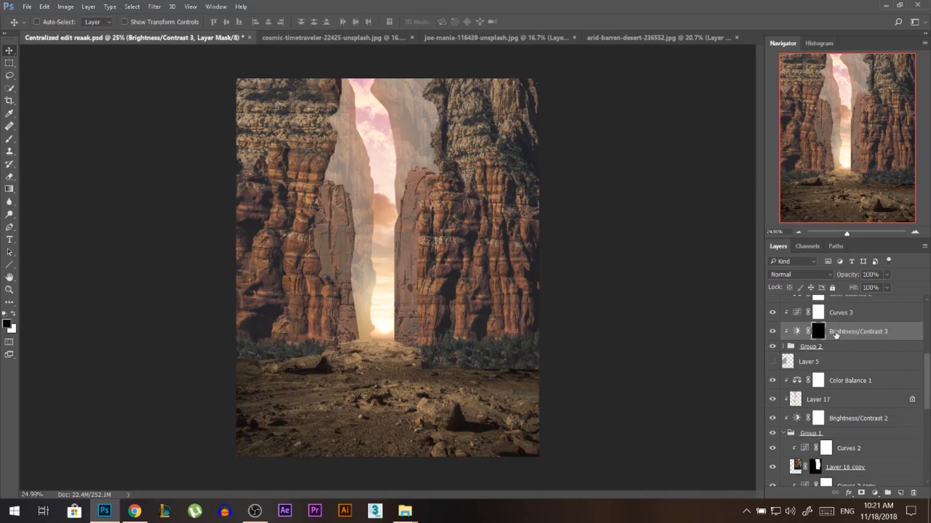
click(9, 139)
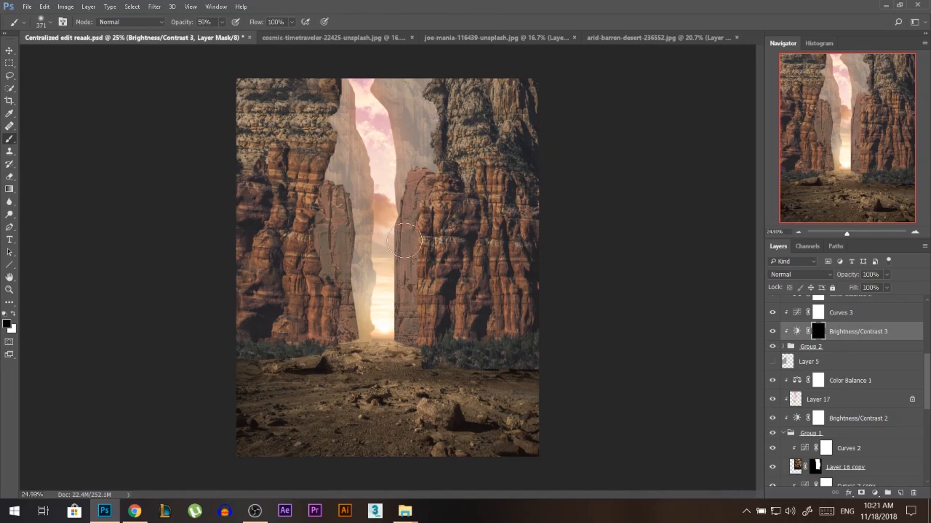
click(13, 314)
drag(392, 157, 379, 266)
mouse_move(387, 228)
mouse_down()
mouse_move(377, 234)
mouse_move(400, 303)
mouse_move(391, 281)
mouse_up()
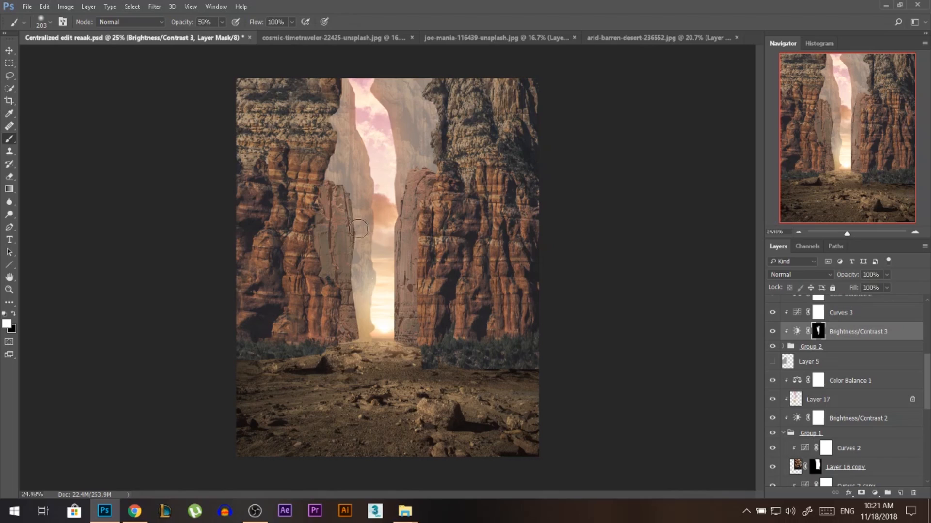
drag(358, 312, 336, 323)
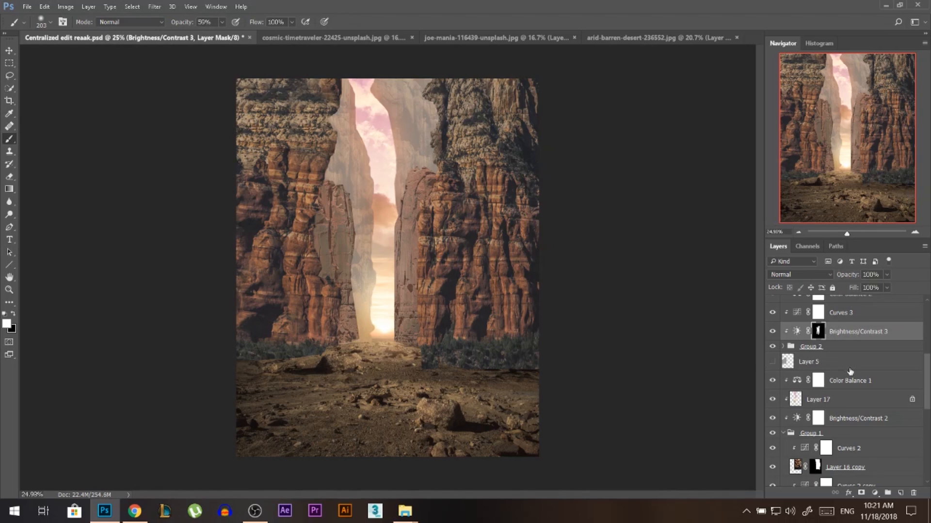
Create a layer clipped to Group 2 and brush a light orange sampled near the sun onto the middle cliffs' inner edges
click(900, 493)
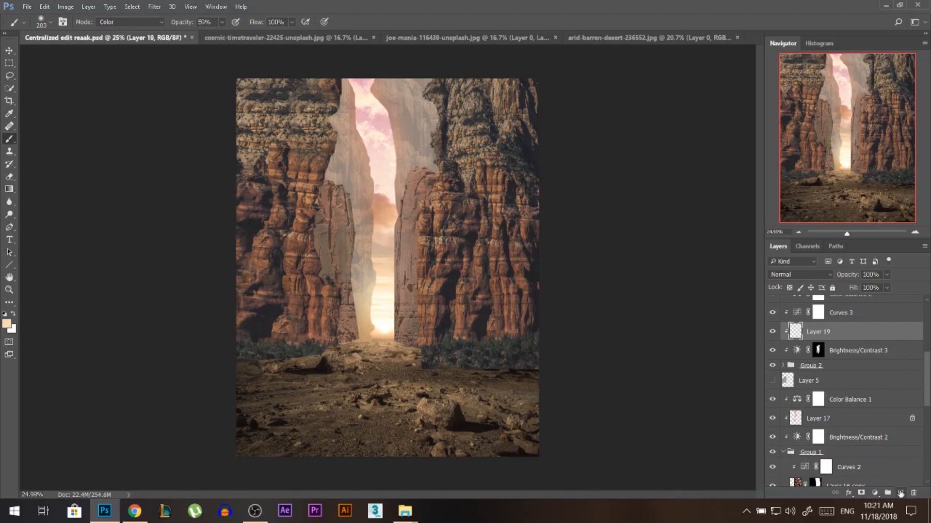
alt+click(379, 318)
mouse_move(380, 318)
mouse_down()
mouse_move(370, 283)
mouse_move(384, 311)
mouse_move(378, 331)
mouse_move(363, 275)
mouse_move(366, 192)
mouse_move(385, 276)
mouse_move(379, 215)
mouse_move(389, 183)
mouse_move(376, 246)
mouse_up()
alt+click(379, 332)
key(v)
Reduce the middle cliffs' glow layer, Layer 19, to 75% opacity
scroll(382, 270, up, 2)
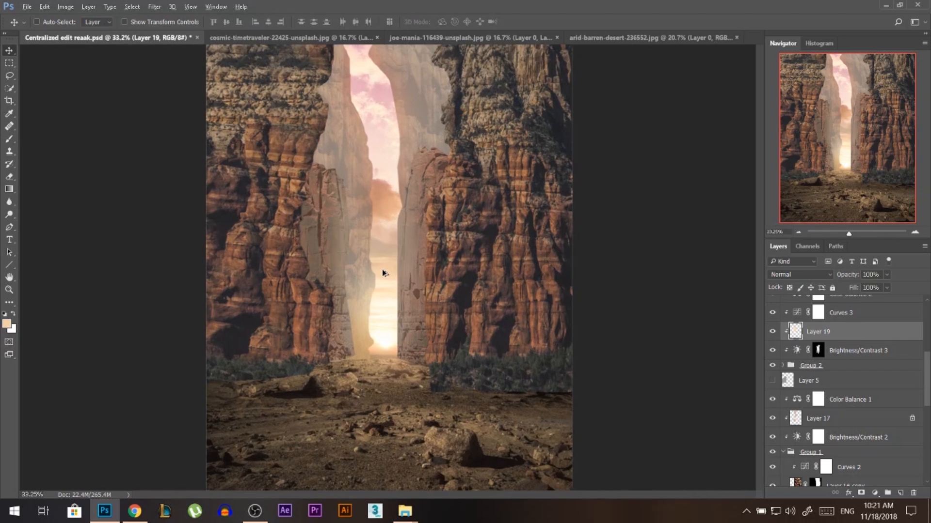
drag(854, 275, 842, 277)
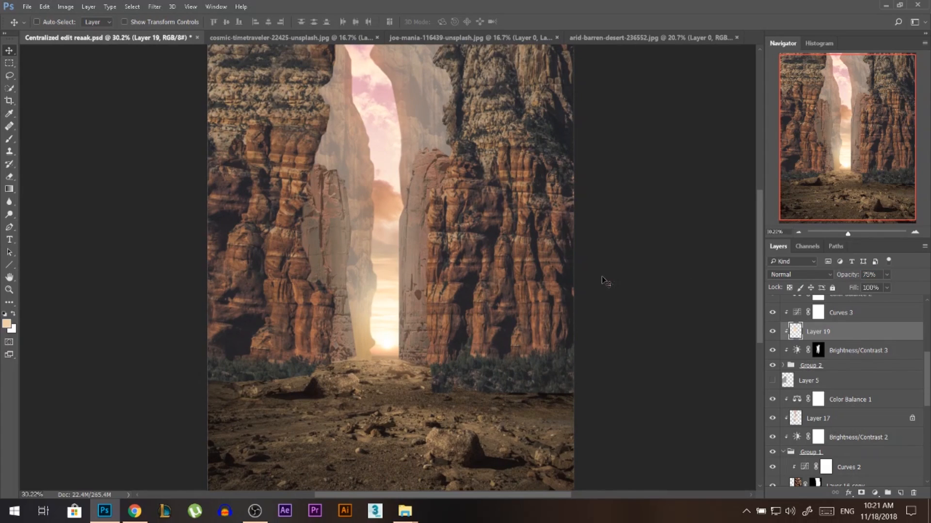
scroll(402, 280, down, 2)
scroll(830, 359, up, 2)
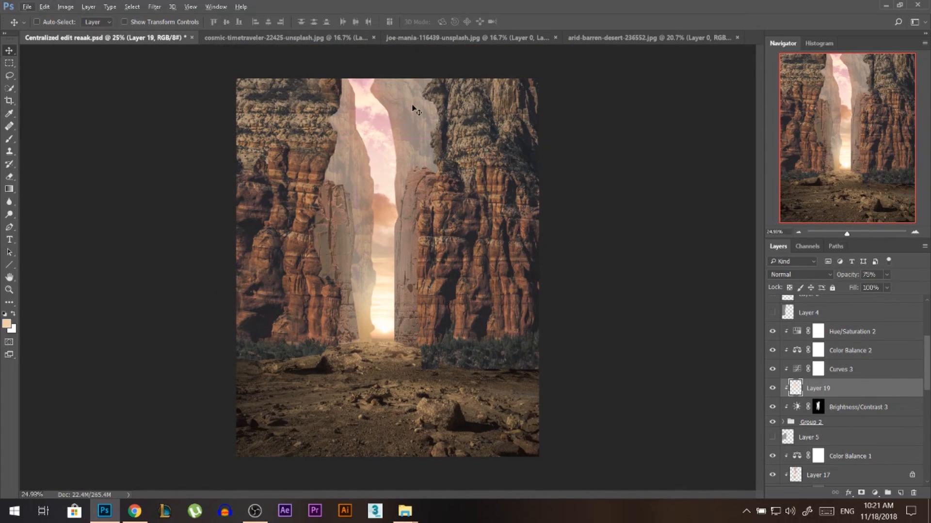
Set the opacity of Group 1, the cliff group behind the foreground walls, to 87%
ctrl+click(450, 125)
scroll(841, 412, down, 1)
click(816, 408)
drag(851, 276, 846, 276)
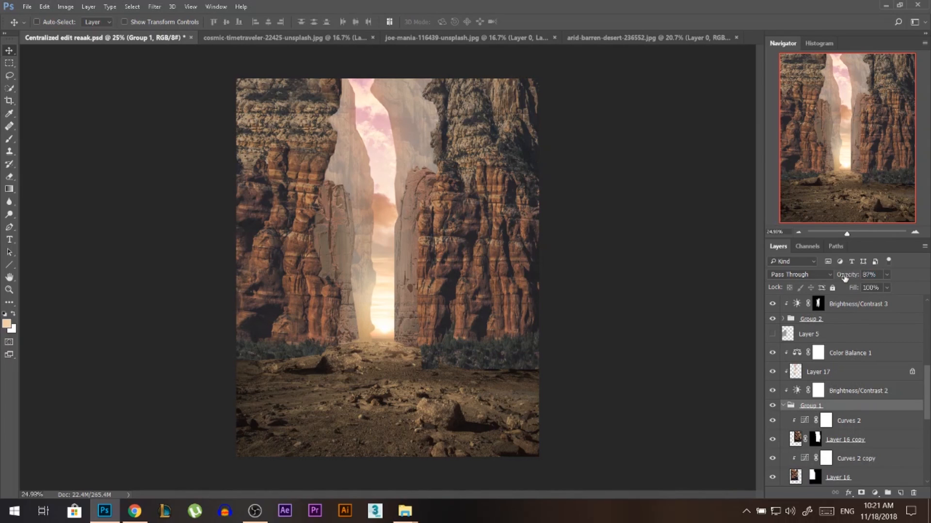
scroll(415, 169, down, 1)
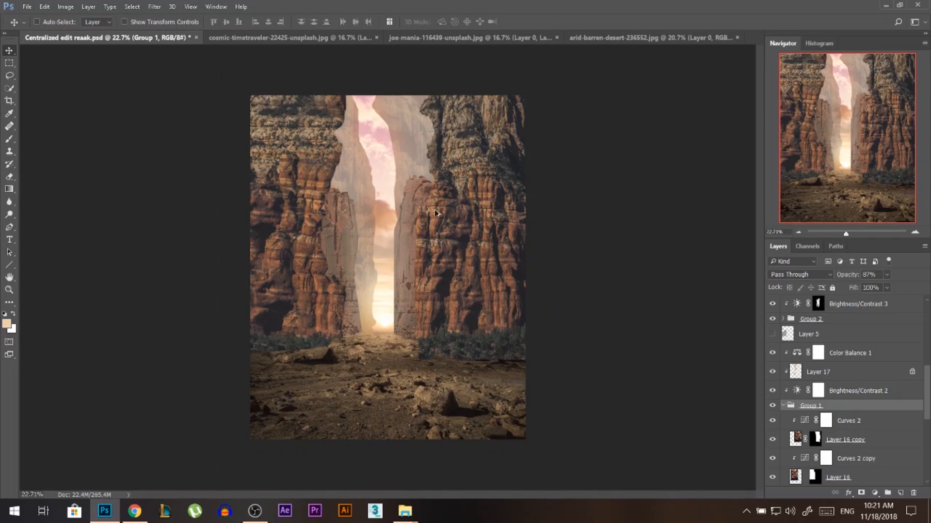
scroll(439, 302, up, 1)
scroll(503, 243, down, 1)
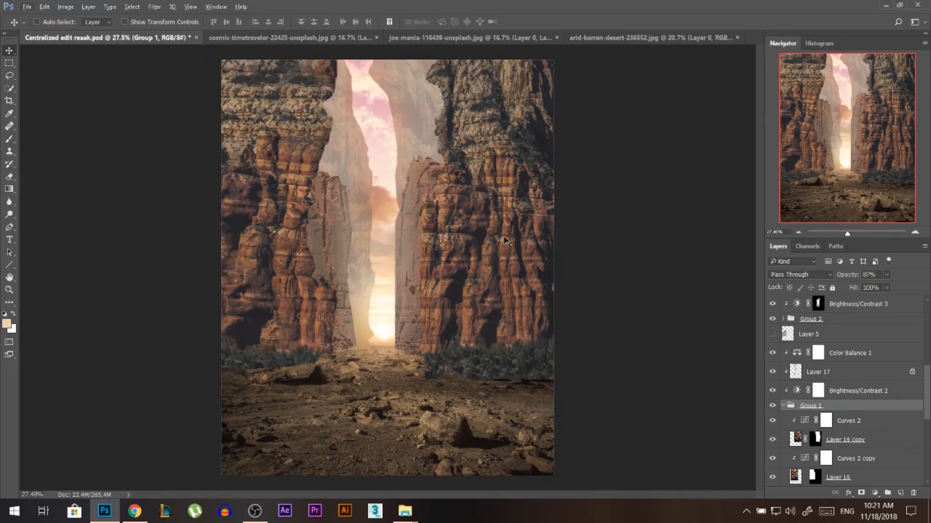
ctrl+click(485, 250)
drag(485, 249, 465, 259)
key(ctrl+z)
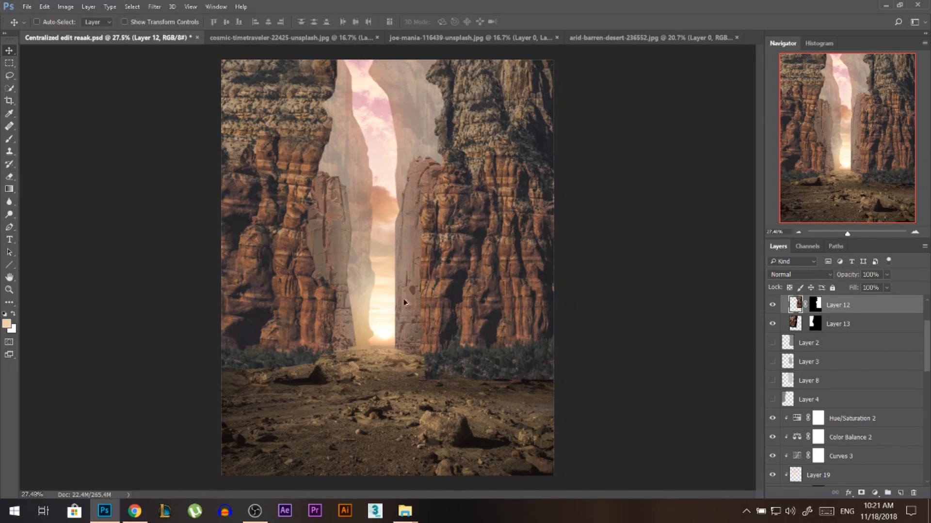
scroll(404, 302, down, 1)
scroll(401, 300, up, 1)
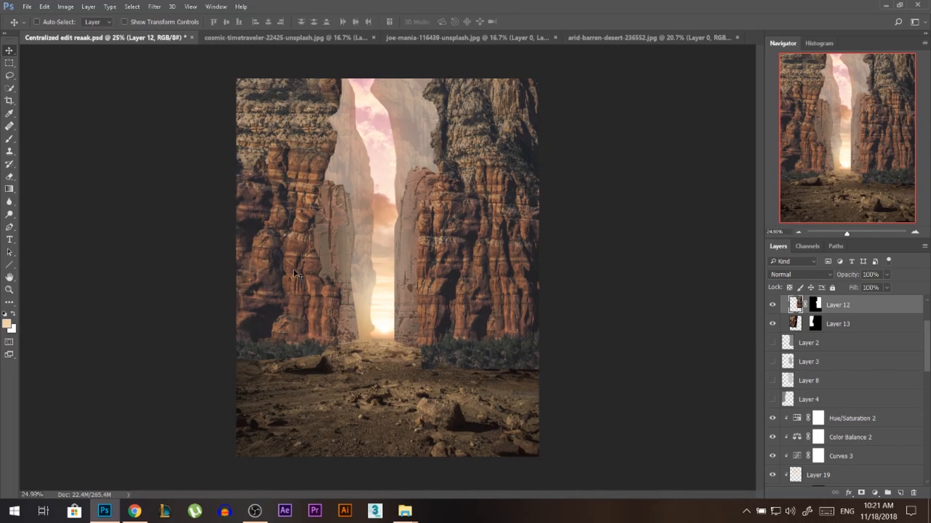
Show Layer 6 and Layer 9, the gray rock silhouette and the bare tree above it
scroll(808, 332, up, 2)
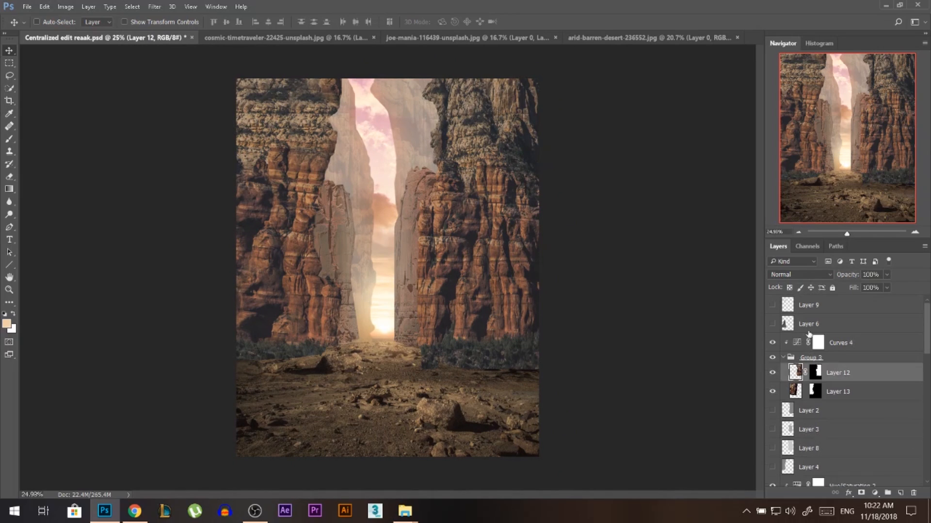
click(773, 324)
click(772, 305)
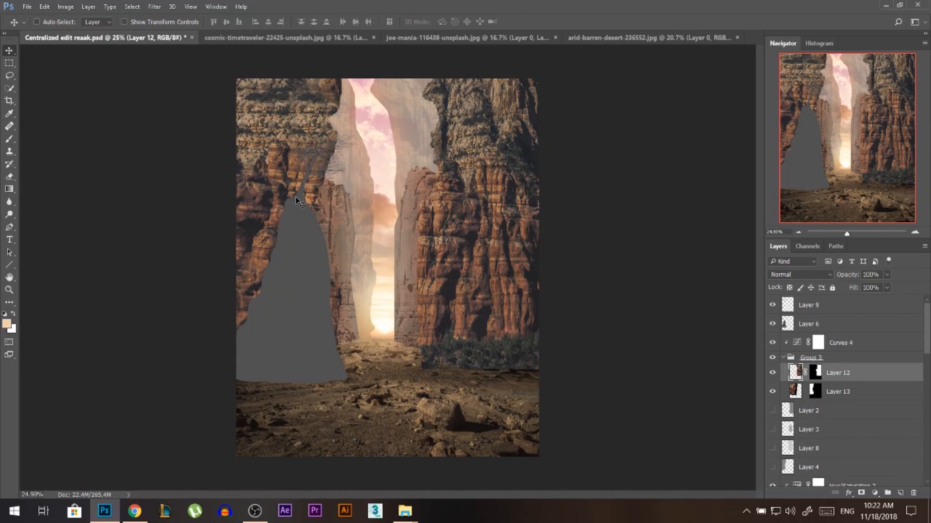
scroll(283, 261, up, 1)
Place ancient-archaeology-canyon-749090.jpg from the Centralized Edit folder, reorder it directly above Curves 4 outside Group 3, and shift the image up and right
mouse_move(251, 504)
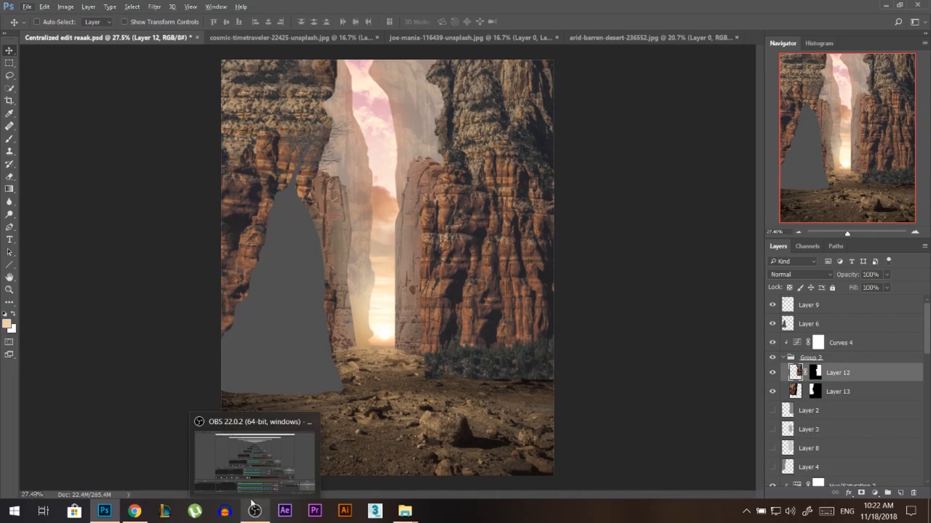
mouse_move(405, 511)
click(458, 438)
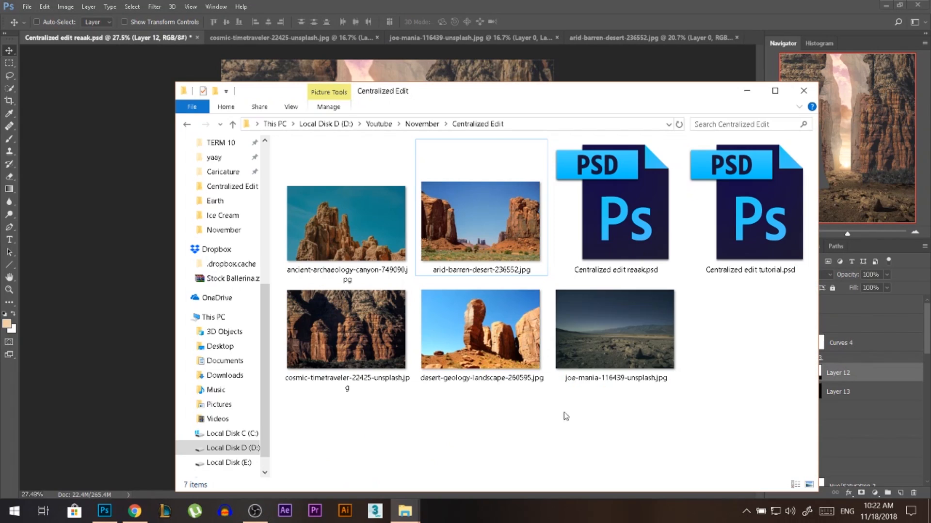
drag(336, 224, 270, 260)
key(Return)
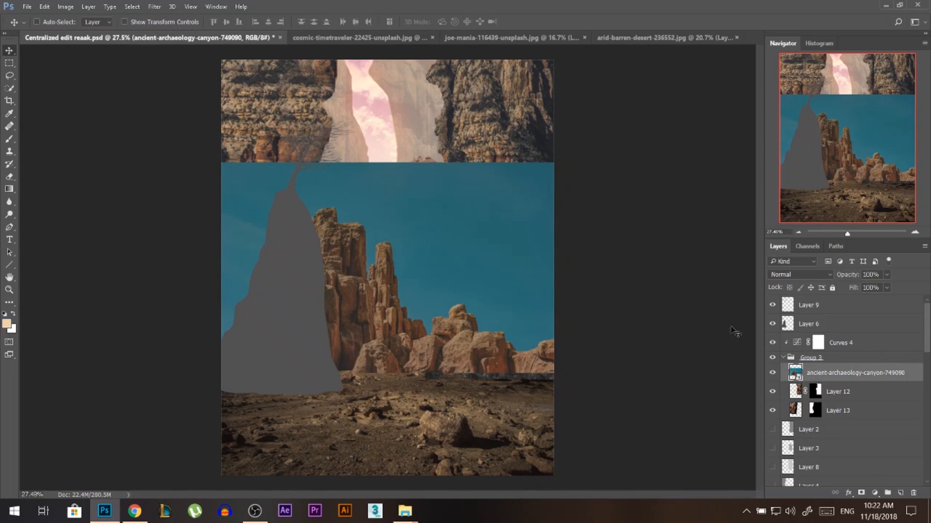
drag(831, 380, 827, 335)
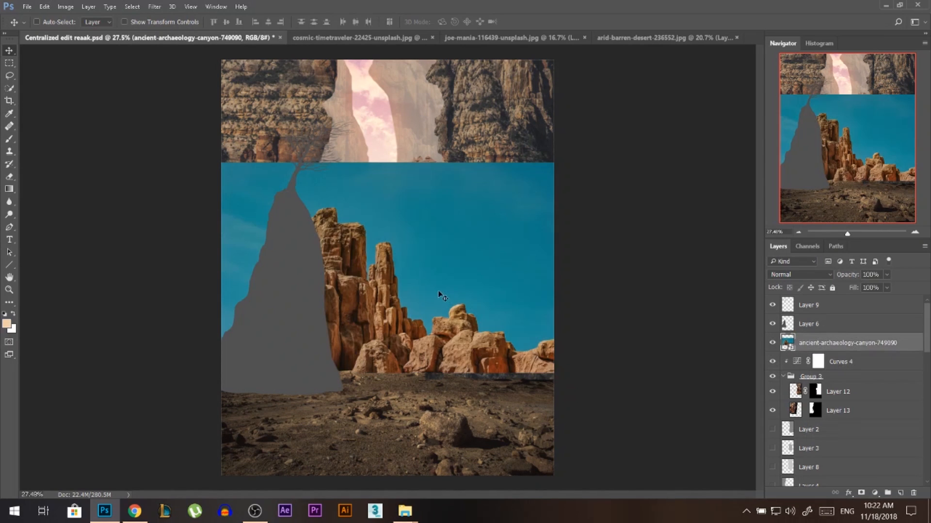
drag(438, 289, 470, 242)
drag(536, 245, 486, 235)
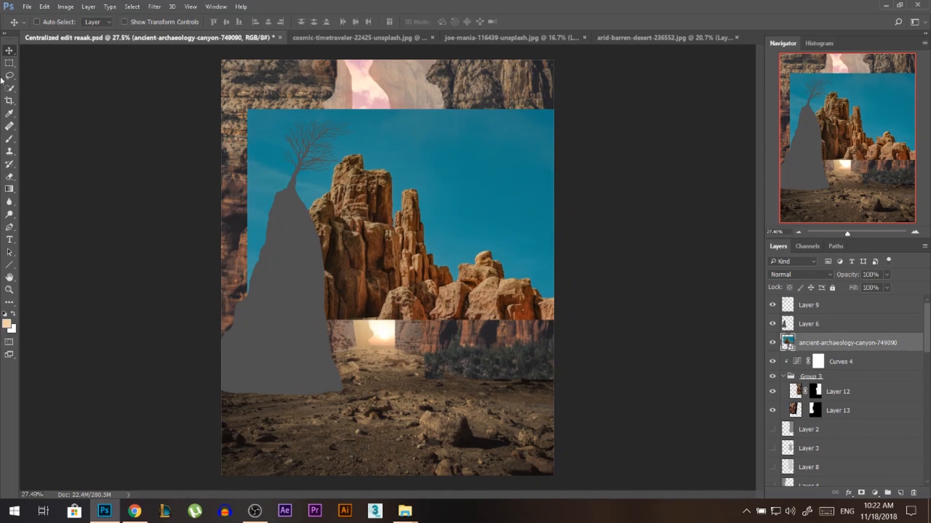
Quick-select the blue sky of the canyon image and mask it out so only the rocks show
key(w)
drag(305, 168, 398, 146)
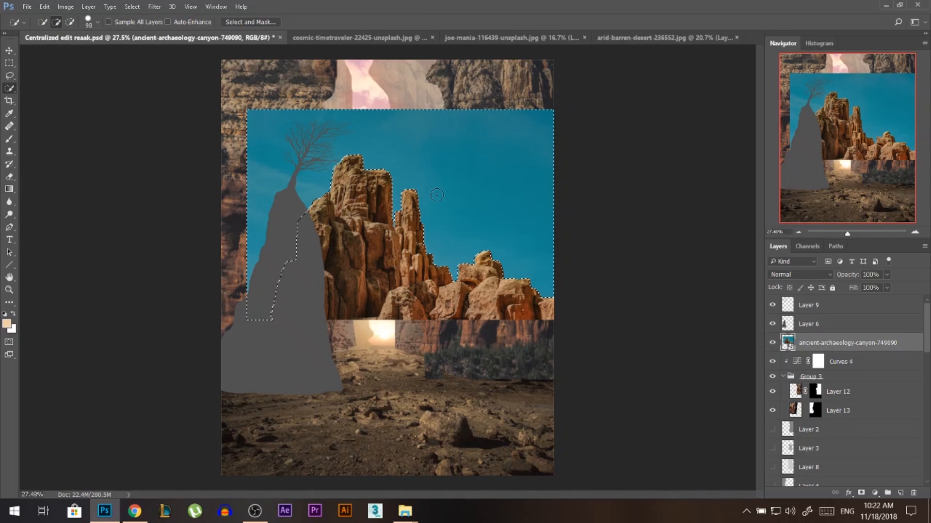
click(861, 493)
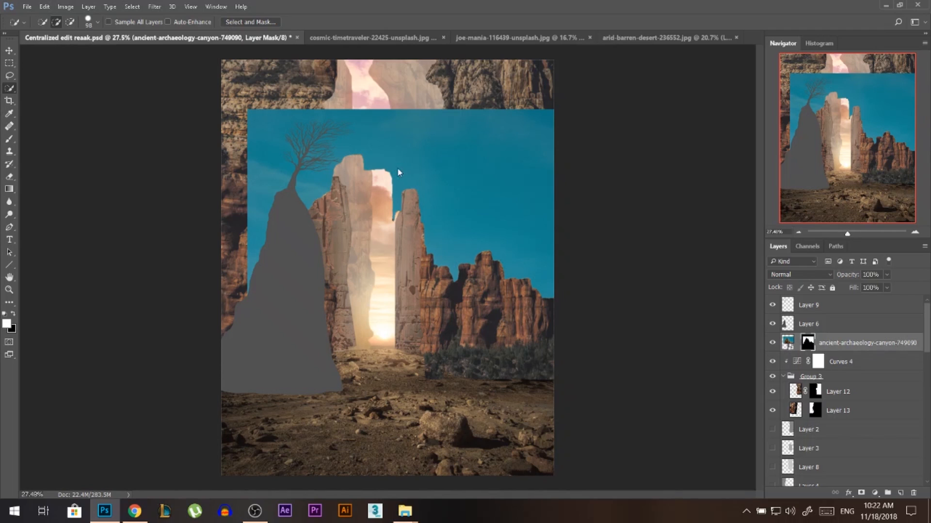
key(ctrl+i)
Rasterize the ancient-archaeology-canyon-749090 layer, keeping its layer mask
key(v)
drag(389, 203, 397, 238)
key(ctrl+z)
click(789, 344)
right_click(431, 212)
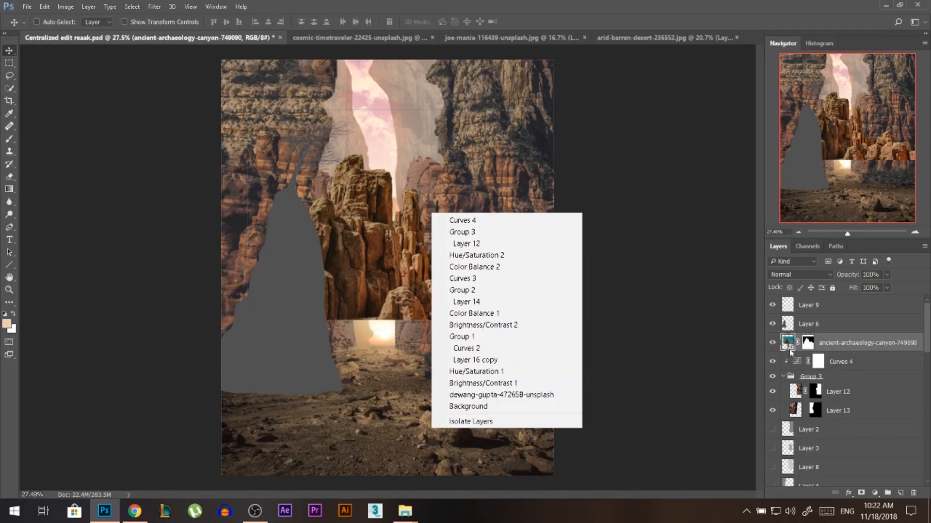
right_click(820, 339)
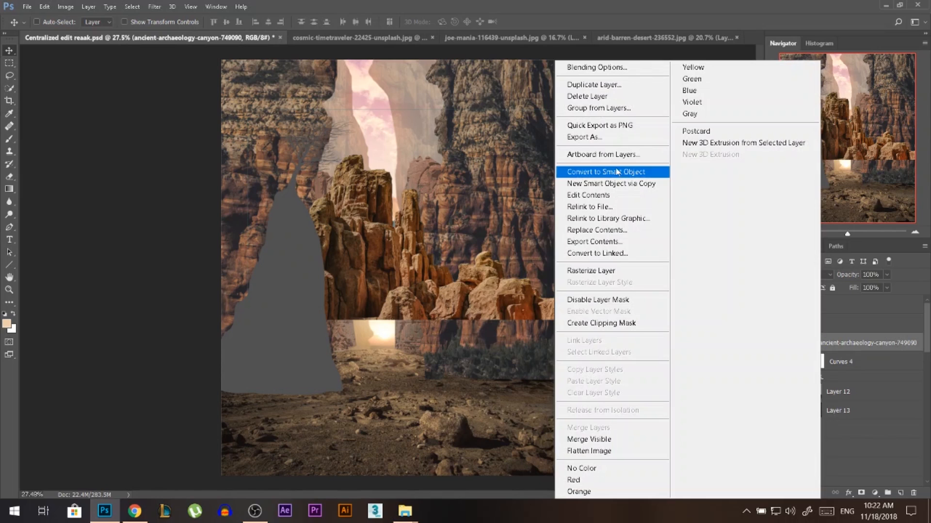
click(603, 272)
Reorder the canyon rock layer above Layer 6 and position the rocks over the gray silhouette, resting on the ground
drag(393, 231, 376, 260)
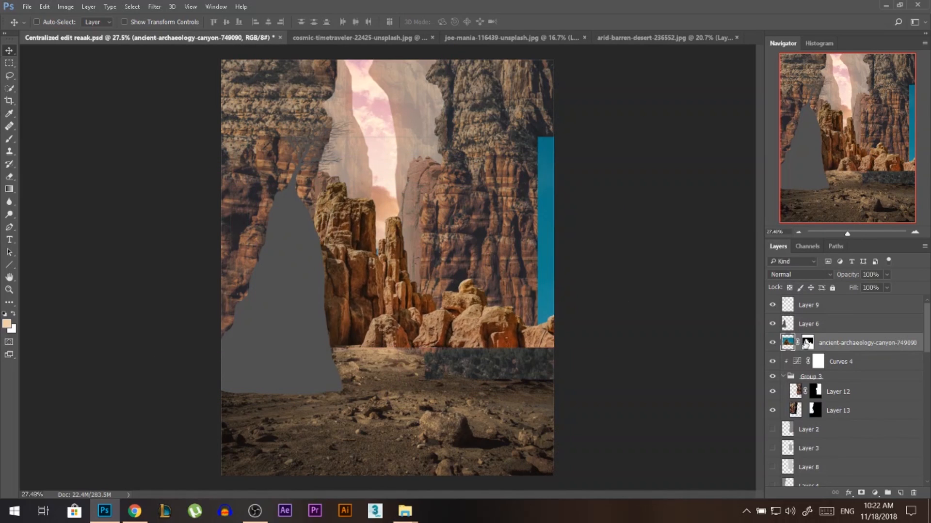
drag(841, 345, 839, 317)
drag(374, 261, 321, 315)
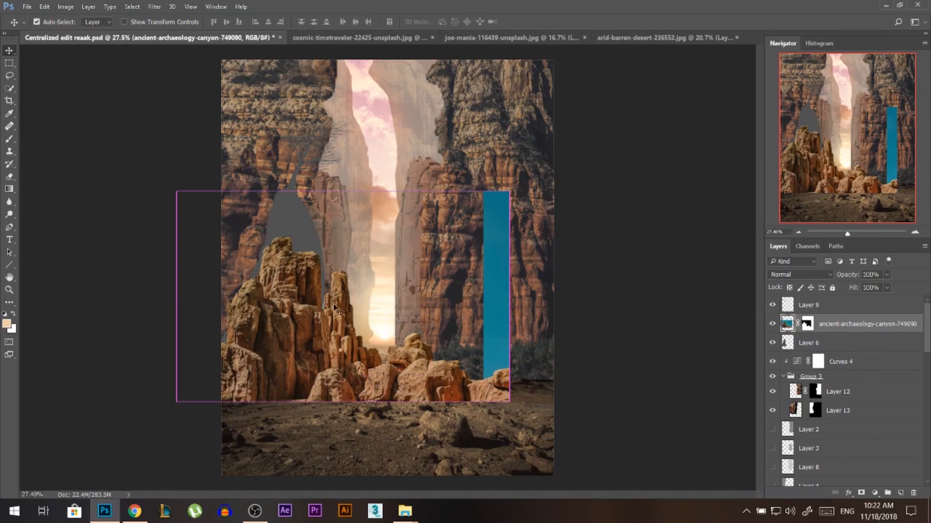
Stretch the canyon rocks vertically to about 131% height so they cover the gray silhouette
key(ctrl+t)
mouse_move(346, 191)
mouse_down()
mouse_move(349, 111)
mouse_move(346, 200)
mouse_up()
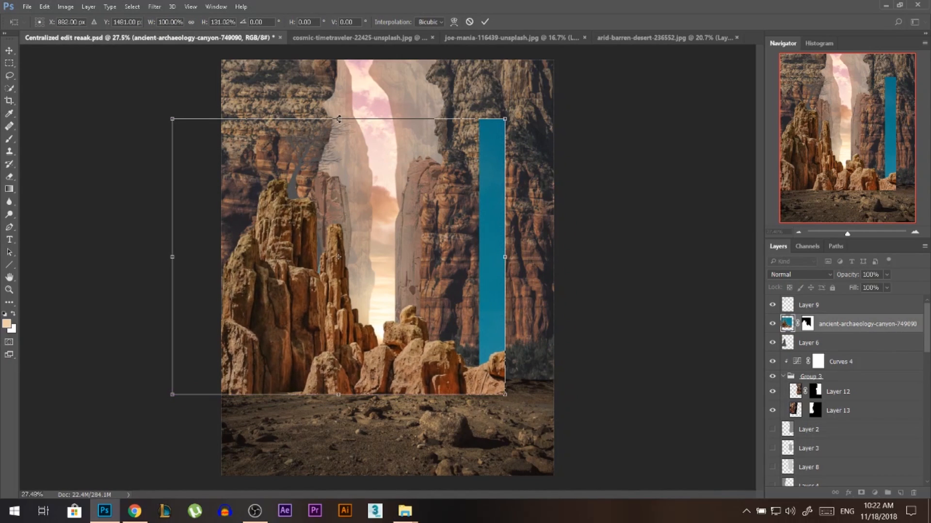
key(Return)
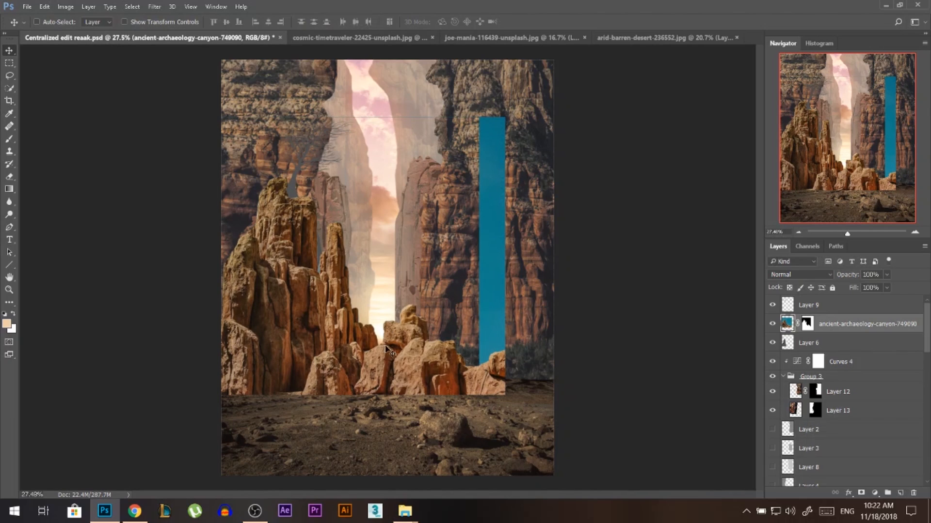
Lasso the smaller rocks and blue strip right of the main rock and hide them on the layer mask with black
click(10, 75)
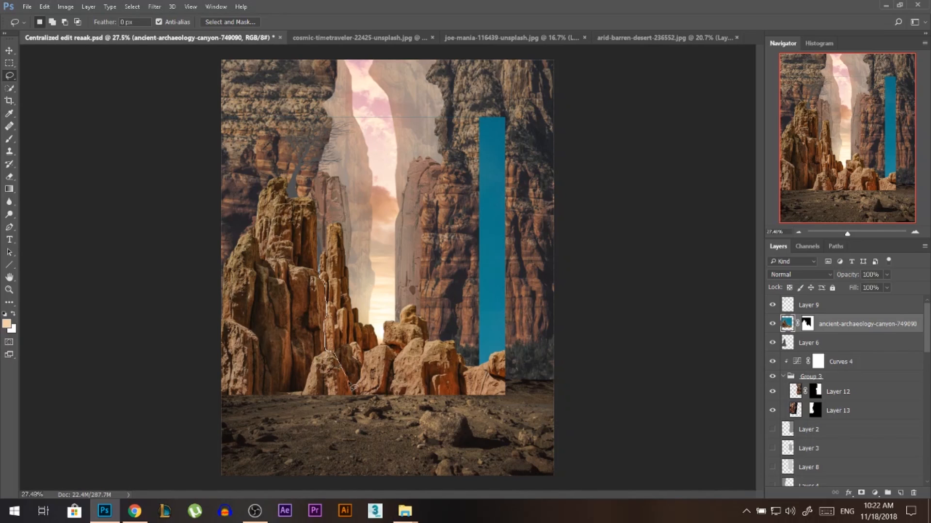
mouse_move(358, 403)
mouse_down()
mouse_move(578, 300)
mouse_move(507, 81)
mouse_move(368, 72)
mouse_move(281, 102)
mouse_move(236, 133)
mouse_move(332, 168)
mouse_up()
click(808, 324)
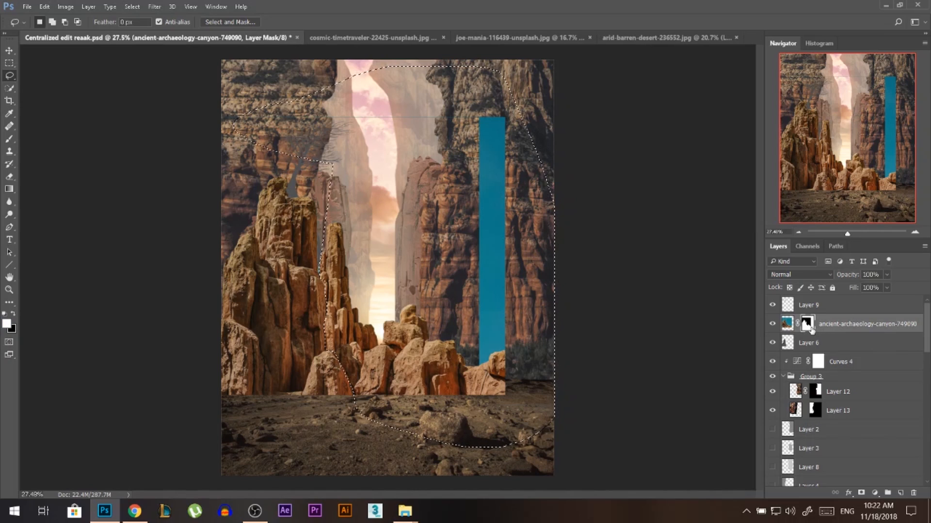
key(d)
key(Delete)
key(ctrl+d)
Hide the Layer 6 silhouette and nudge the masked rock slightly to the right
key(v)
click(773, 343)
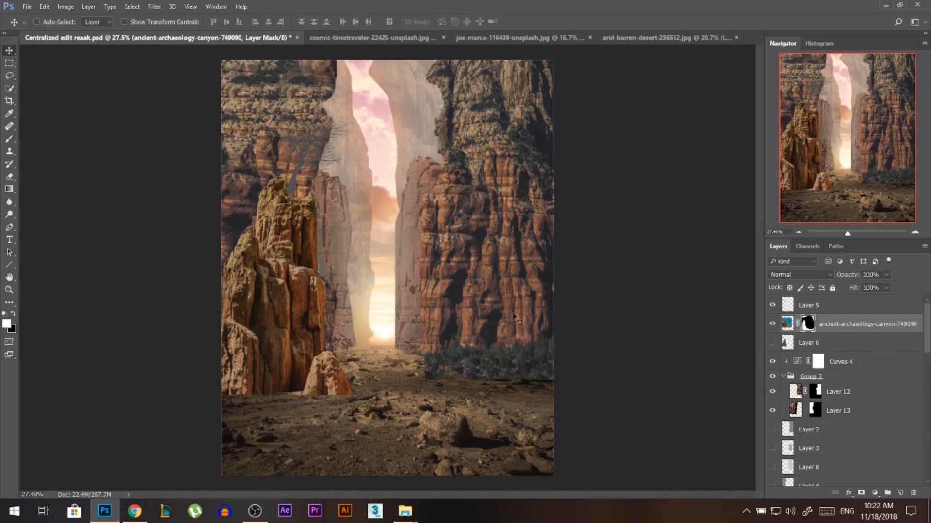
drag(284, 291, 294, 292)
scroll(301, 401, up, 6)
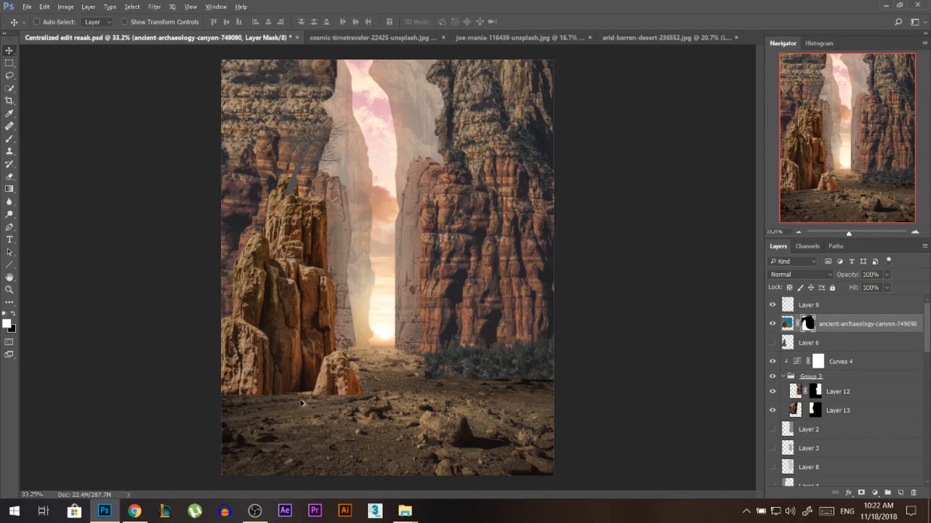
scroll(270, 316, down, 5)
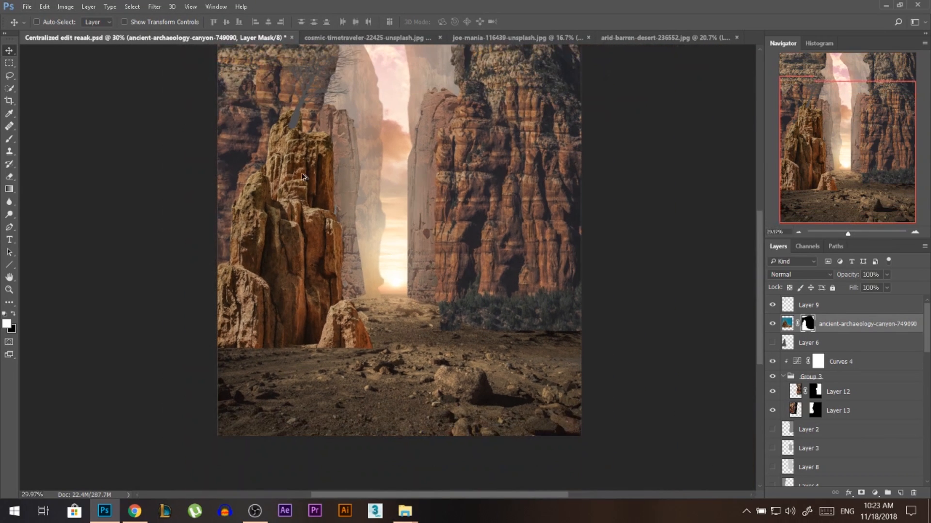
Flip the foreground rock horizontally and shift it back to the left side of the canyon
key(ctrl+t)
right_click(286, 227)
click(339, 383)
drag(439, 285, 307, 285)
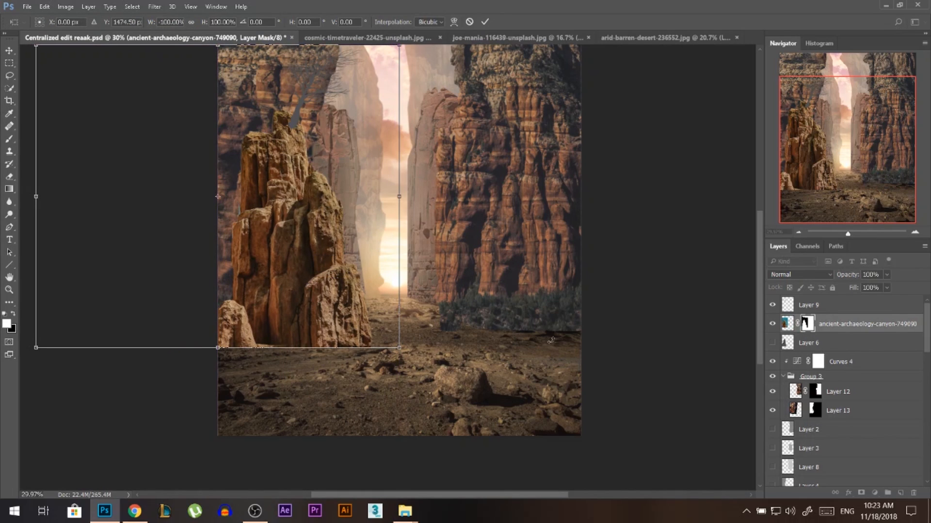
key(Return)
Pull the bare tree on Layer 9 away from the rock's peak and delete its layer
scroll(296, 189, up, 3)
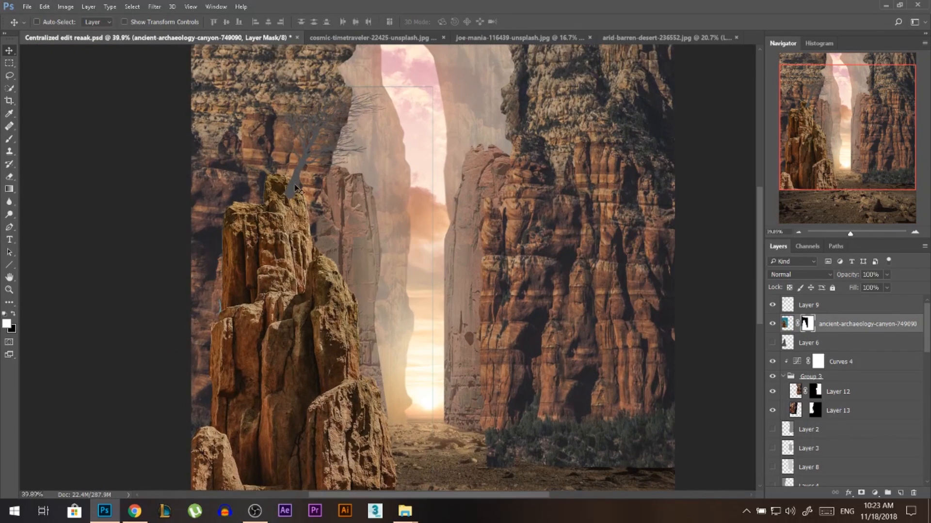
ctrl+click(295, 188)
drag(295, 188, 375, 149)
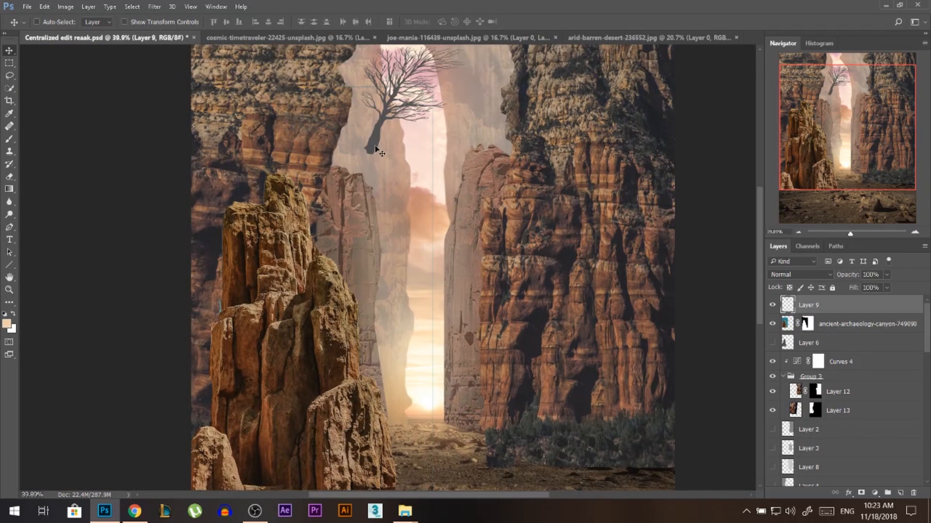
key(Delete)
scroll(412, 116, up, 3)
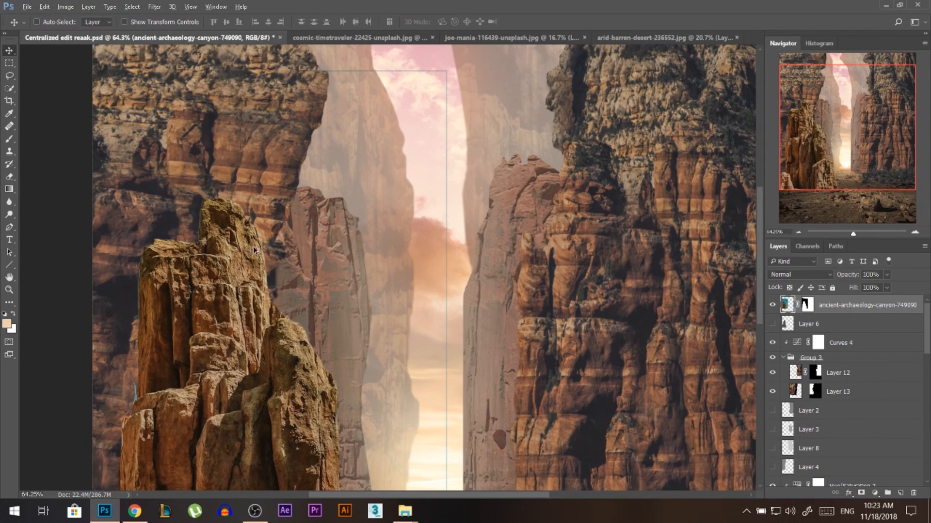
scroll(254, 250, down, 3)
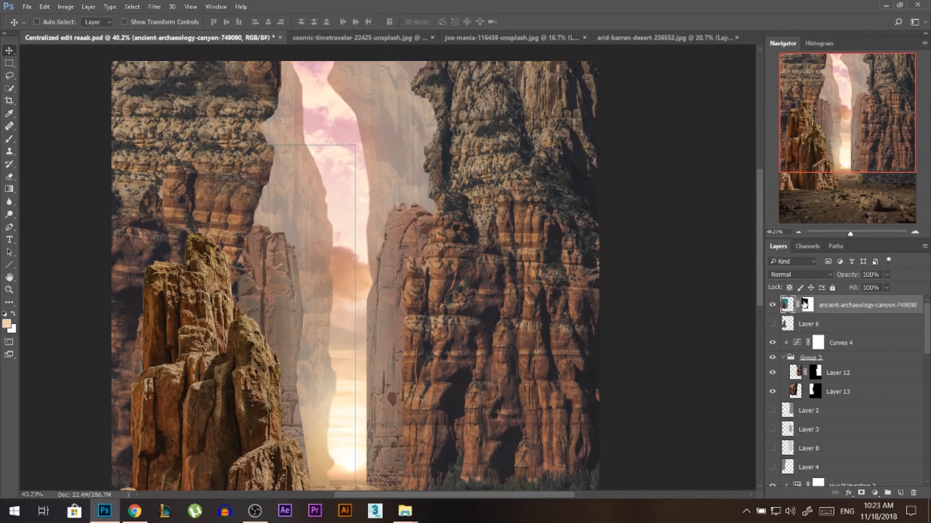
Apply the layer mask of the ancient-archaeology-canyon-749090 layer permanently
click(805, 304)
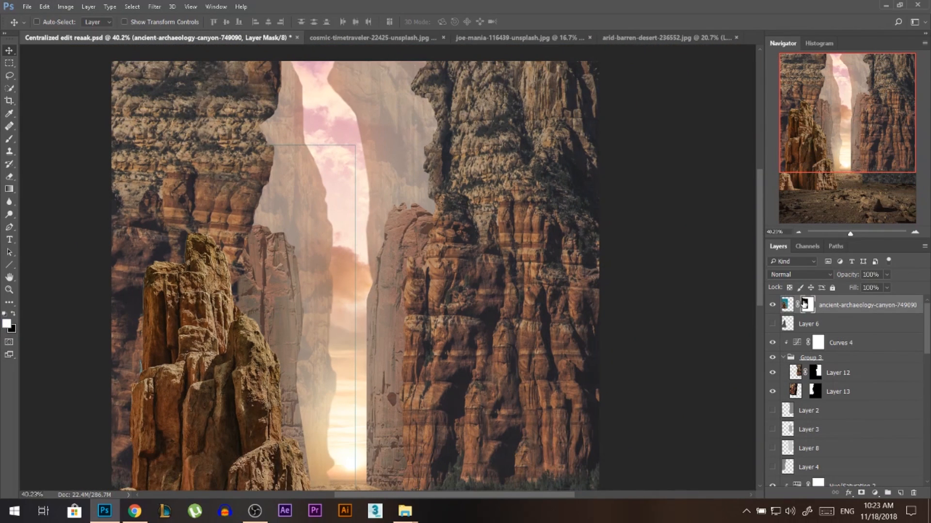
scroll(327, 196, down, 2)
right_click(804, 305)
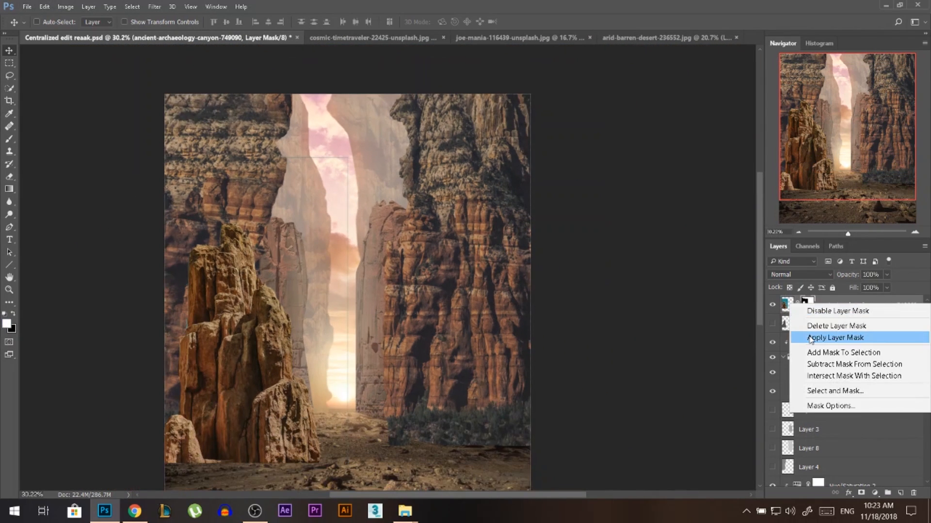
click(833, 336)
Erase the thin leftover edge lines of the rock layer across the sky gap and the cliffs beside it
key(e)
drag(318, 168, 339, 458)
drag(351, 270, 363, 395)
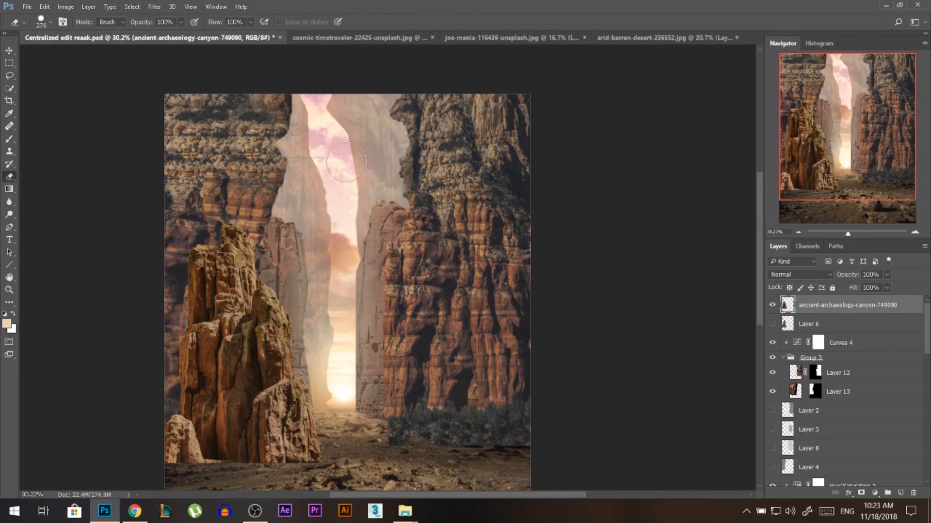
key(v)
scroll(268, 361, down, 1)
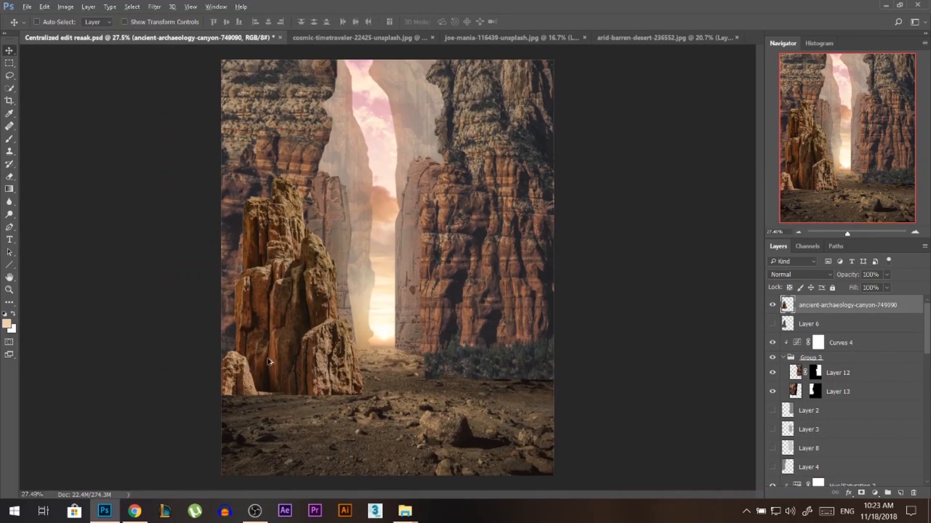
key(ctrl)
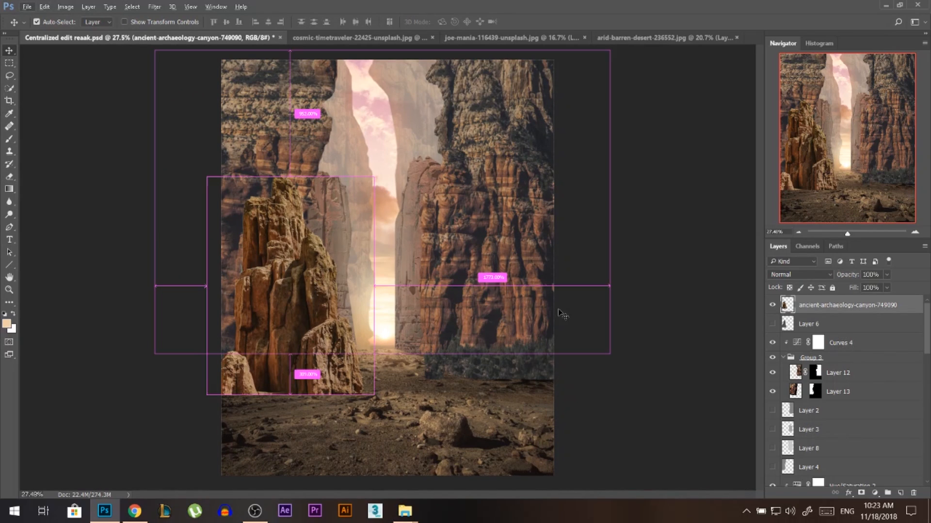
Add a Hue/Saturation adjustment clipped to the foreground rock, with saturation at -27 and the hue shifted slightly toward red
click(877, 492)
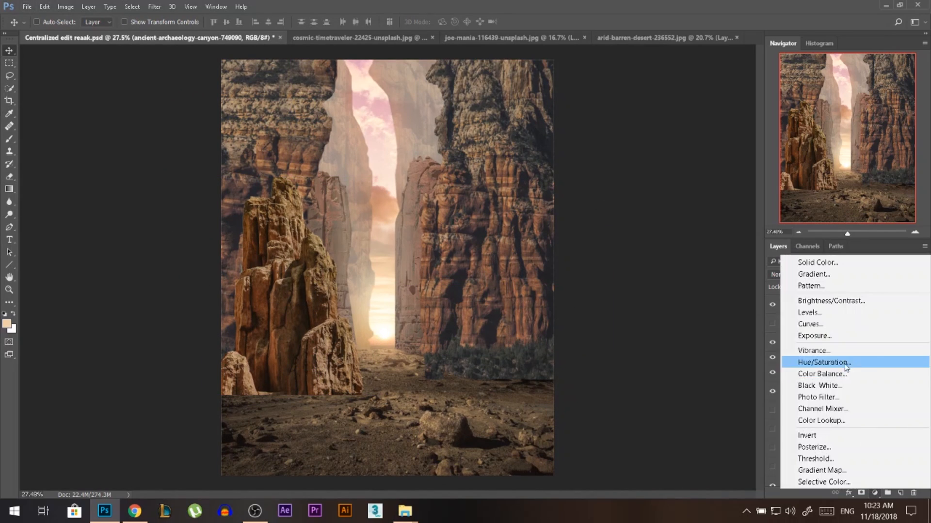
click(833, 303)
click(667, 129)
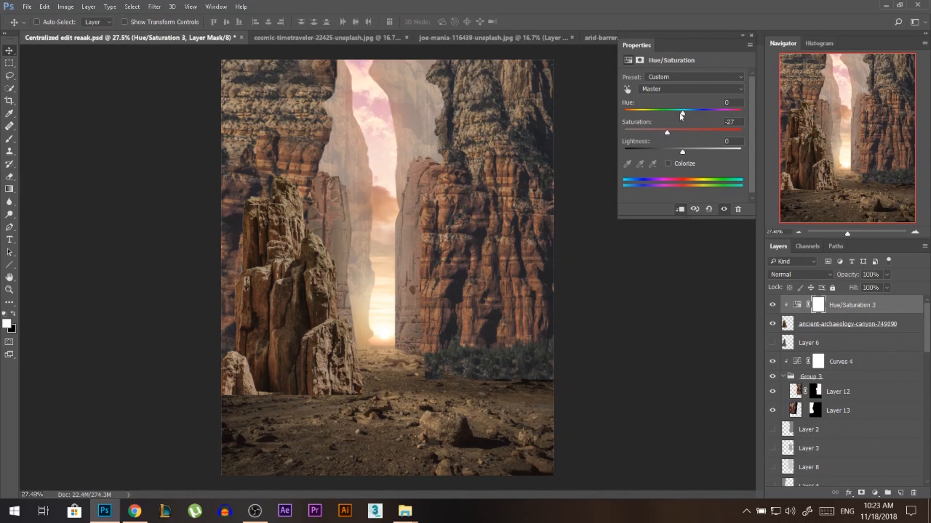
click(677, 112)
click(751, 35)
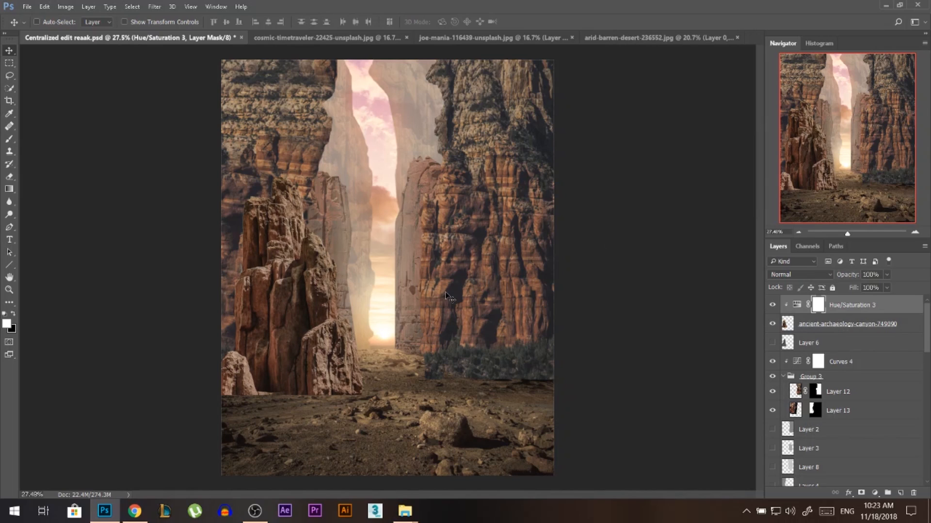
Lasso the thin leftover strip beside the small rock's base and delete it from the ancient-archaeology-canyon-749090 layer
scroll(311, 431, up, 8)
scroll(234, 372, up, 4)
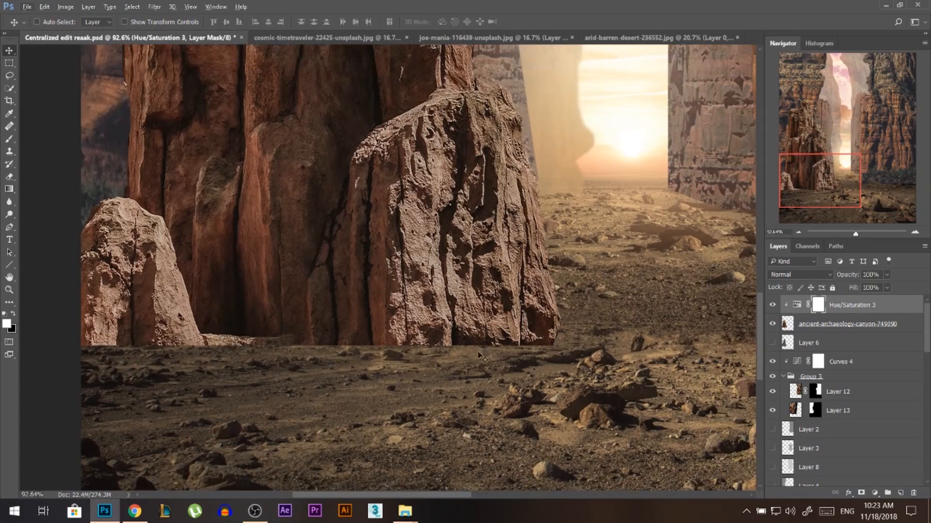
click(9, 76)
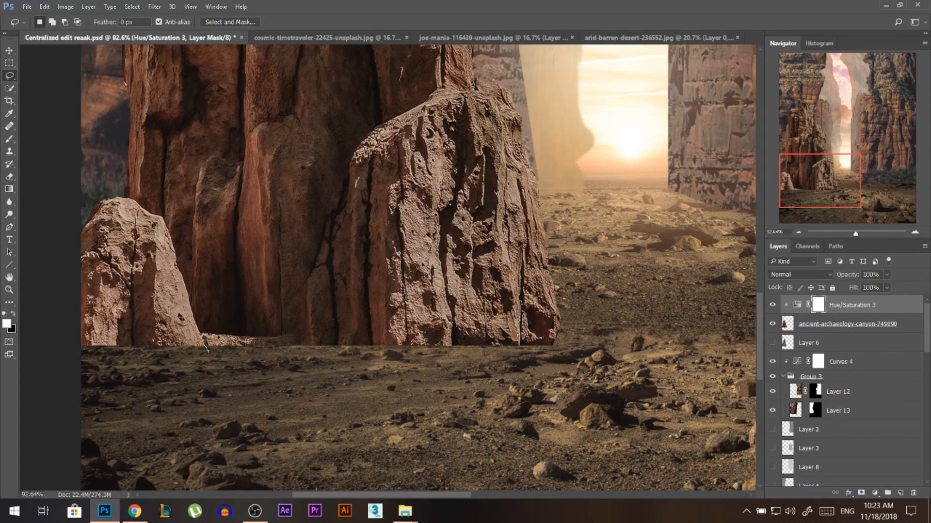
mouse_move(320, 349)
mouse_down()
mouse_move(346, 379)
mouse_move(221, 392)
mouse_up()
click(788, 324)
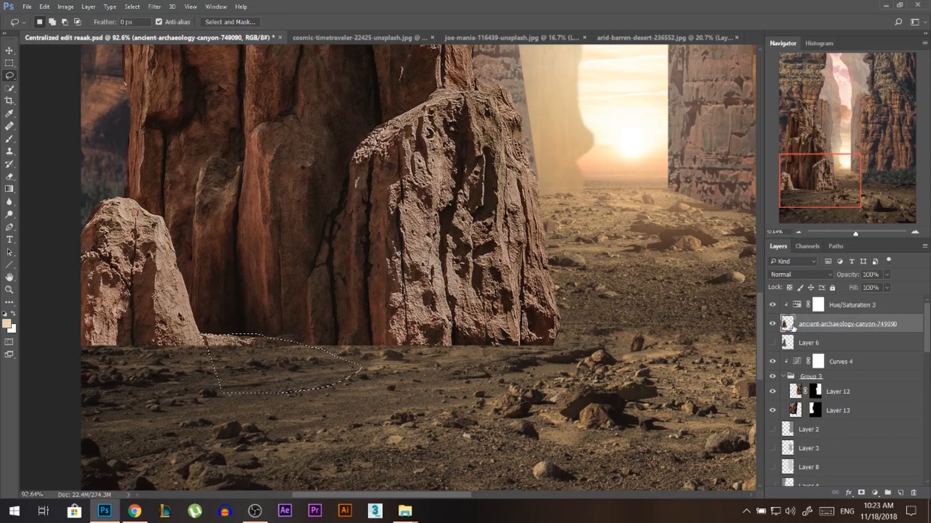
key(Delete)
key(ctrl+d)
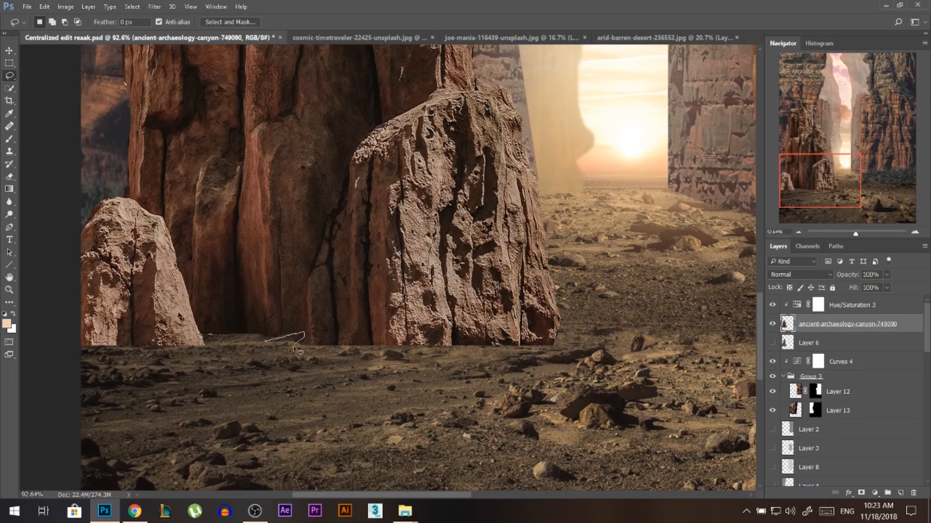
Cut small irregular lasso pieces out of the tall rock's flat base, between the small rock and the narrow pillar
drag(286, 360, 295, 364)
key(ctrl+d)
mouse_move(500, 346)
mouse_down()
mouse_move(468, 362)
mouse_move(402, 372)
mouse_up()
key(Delete)
key(ctrl+d)
key(Delete)
key(ctrl+d)
mouse_move(374, 328)
mouse_down()
mouse_move(424, 376)
mouse_move(335, 378)
mouse_up()
key(Delete)
key(ctrl+d)
mouse_move(302, 337)
mouse_down()
mouse_move(336, 345)
mouse_move(303, 338)
mouse_up()
key(Delete)
key(ctrl+d)
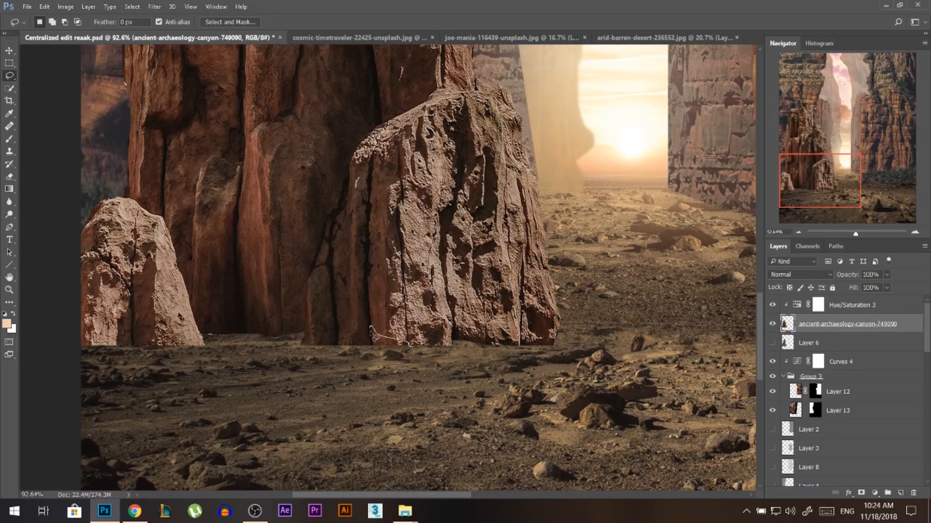
Trim the flat base between the narrow pillar and the front boulder into an uneven edge with lasso cut-outs
drag(383, 367, 411, 372)
key(Delete)
key(ctrl+d)
drag(378, 340, 366, 341)
key(Delete)
key(ctrl+d)
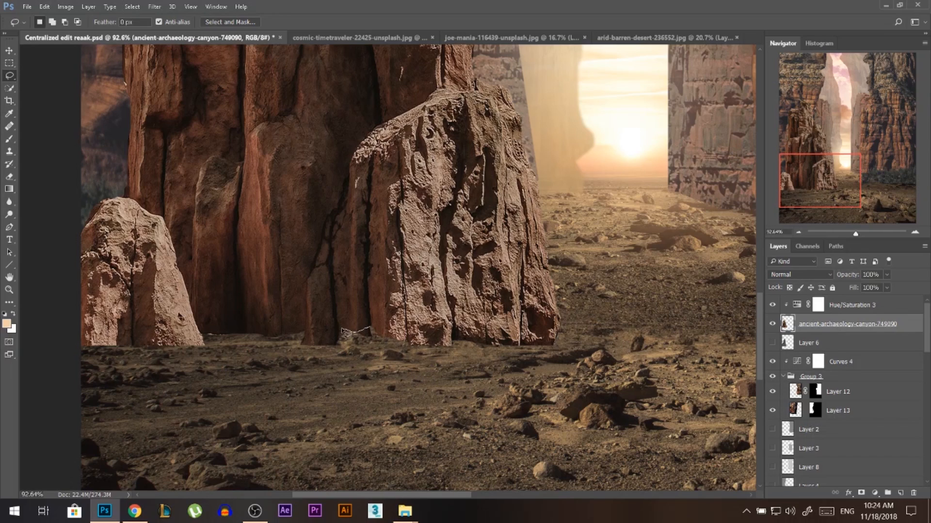
key(Delete)
mouse_move(335, 367)
mouse_down()
mouse_move(303, 343)
mouse_move(349, 349)
mouse_move(293, 387)
mouse_move(242, 359)
mouse_up()
key(ctrl+d)
key(Delete)
key(ctrl+d)
Darken the lower edges of the foreground rocks with the Burn tool set to Midtones at 24% exposure
key(v)
scroll(359, 413, down, 5)
scroll(307, 372, up, 1)
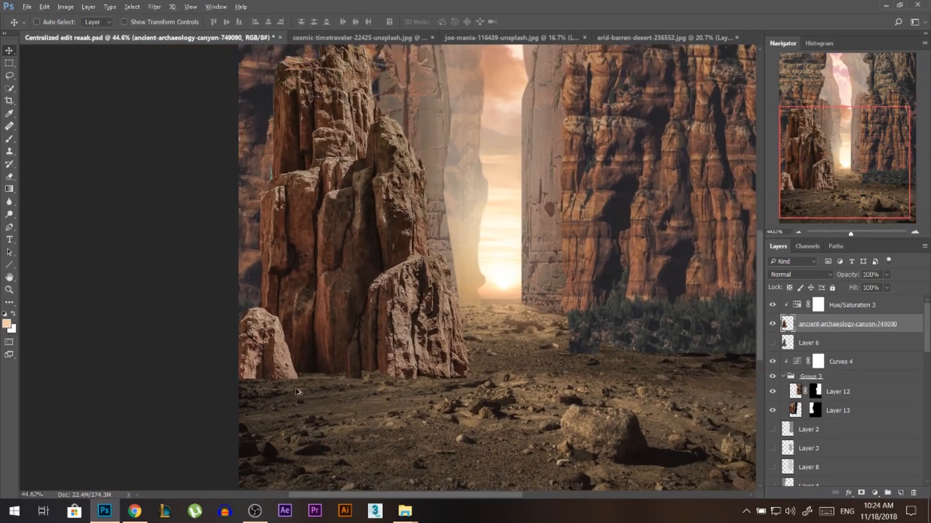
scroll(459, 396, up, 3)
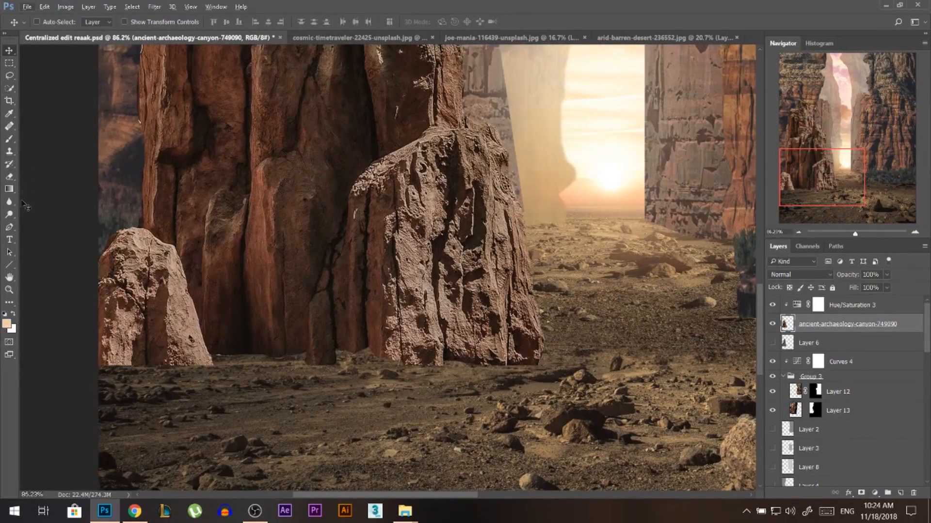
click(9, 216)
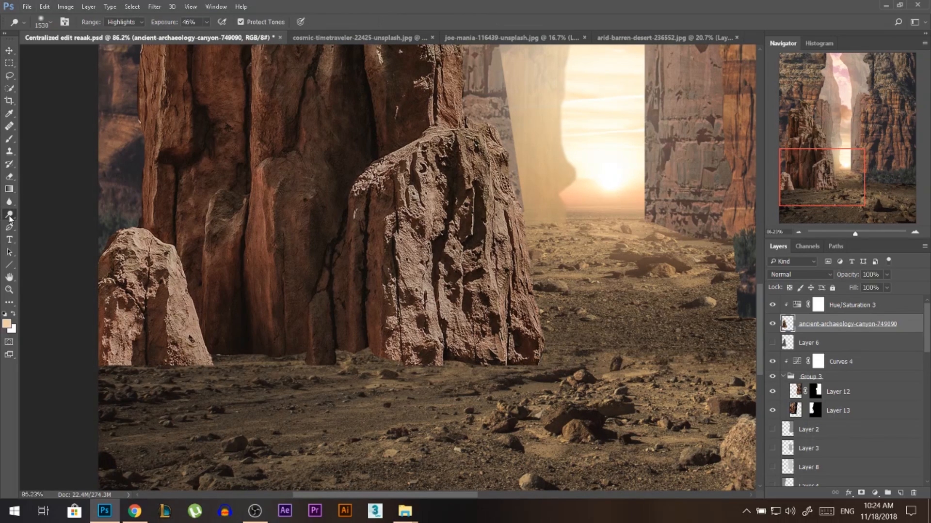
click(124, 22)
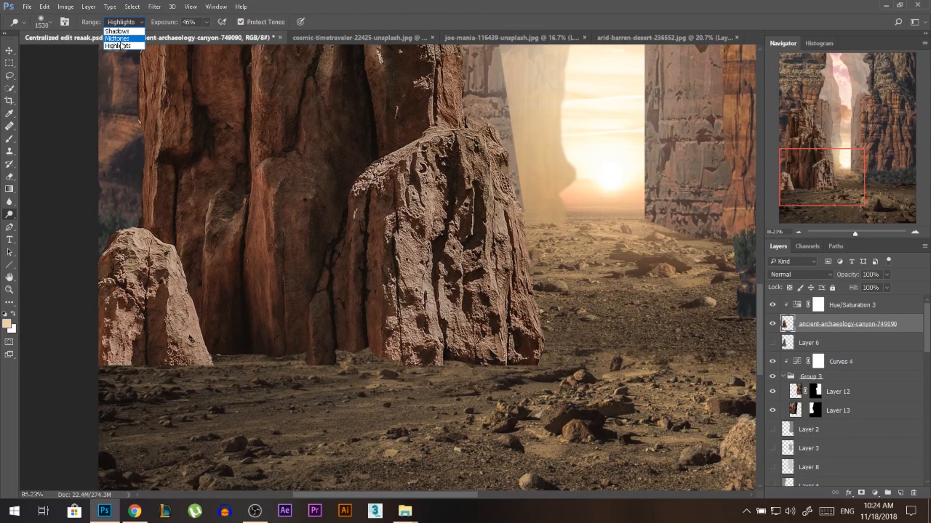
click(118, 38)
drag(164, 22, 170, 22)
right_click(9, 215)
click(41, 225)
click(141, 22)
click(121, 38)
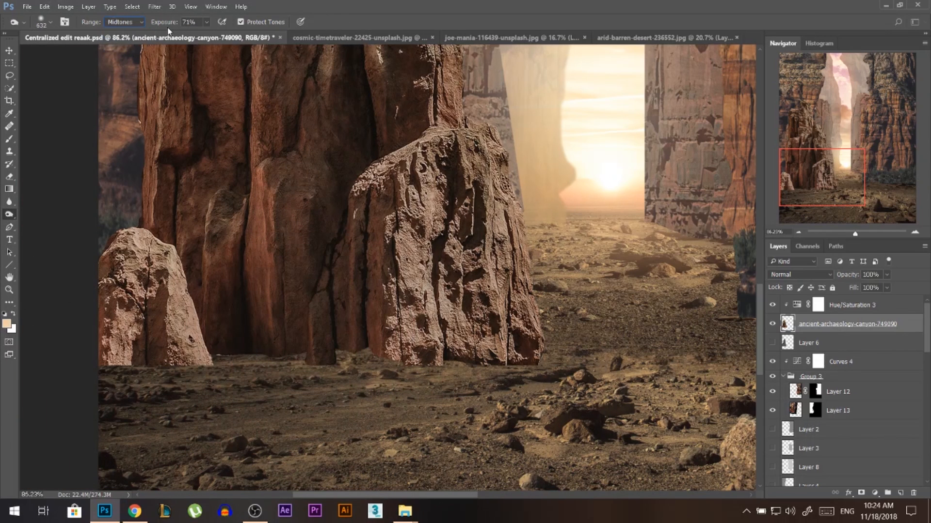
drag(158, 26, 147, 27)
mouse_move(218, 366)
mouse_down()
mouse_move(206, 366)
mouse_move(218, 366)
mouse_up()
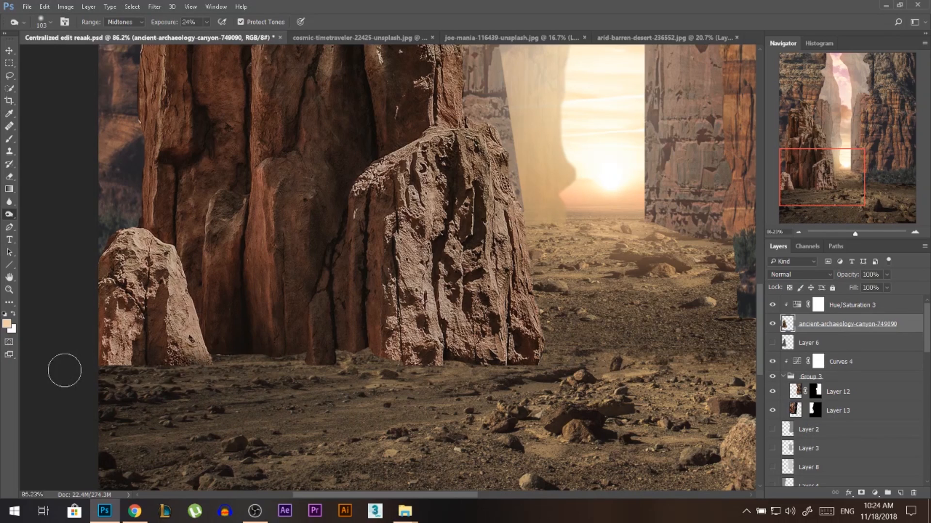
drag(411, 397, 404, 397)
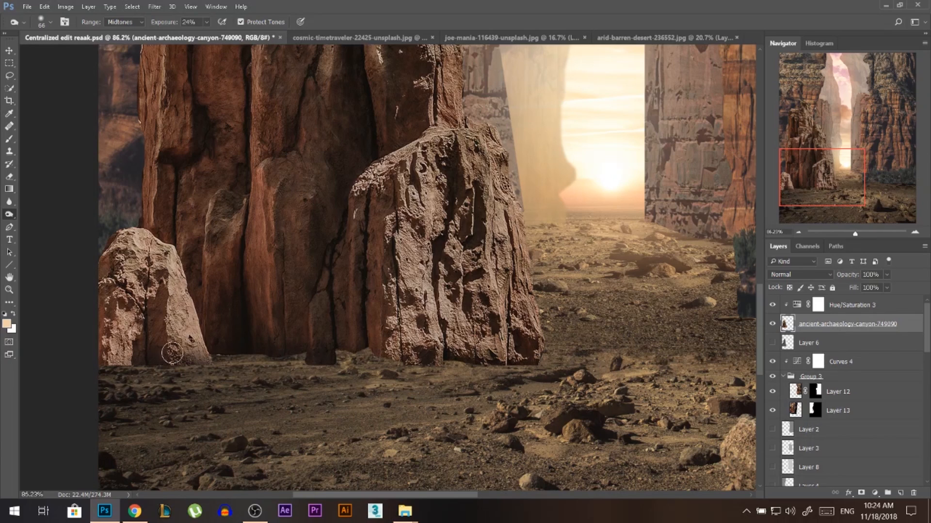
Cut an irregular lasso notch out of the small rock's flat bottom edge
click(9, 76)
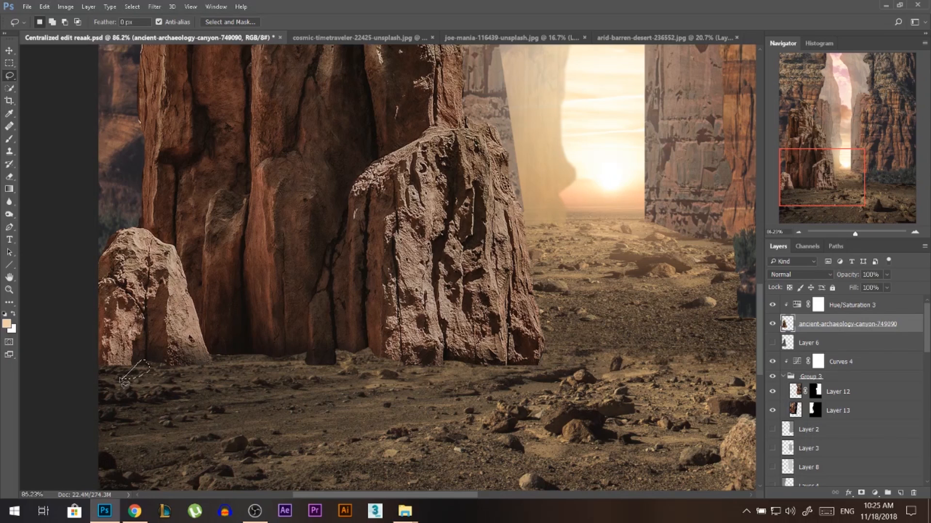
scroll(252, 372, down, 3)
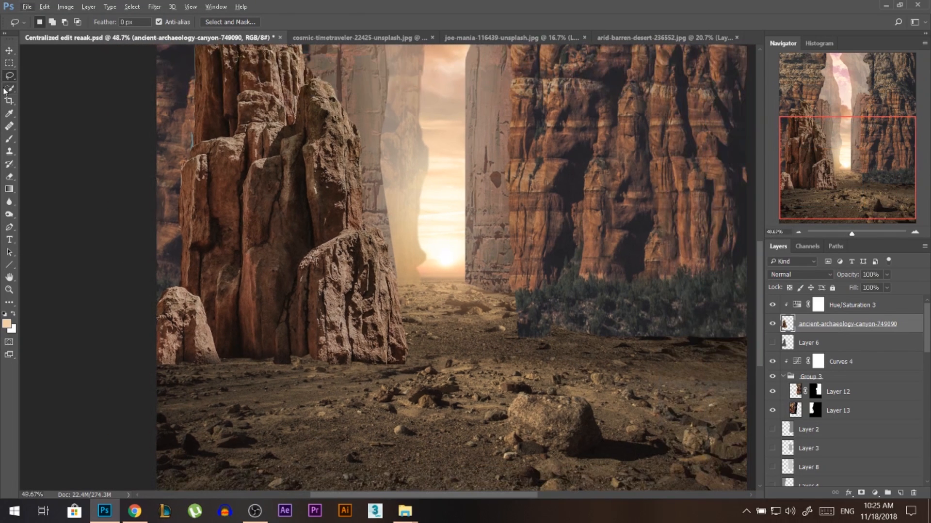
key(v)
scroll(262, 403, up, 3)
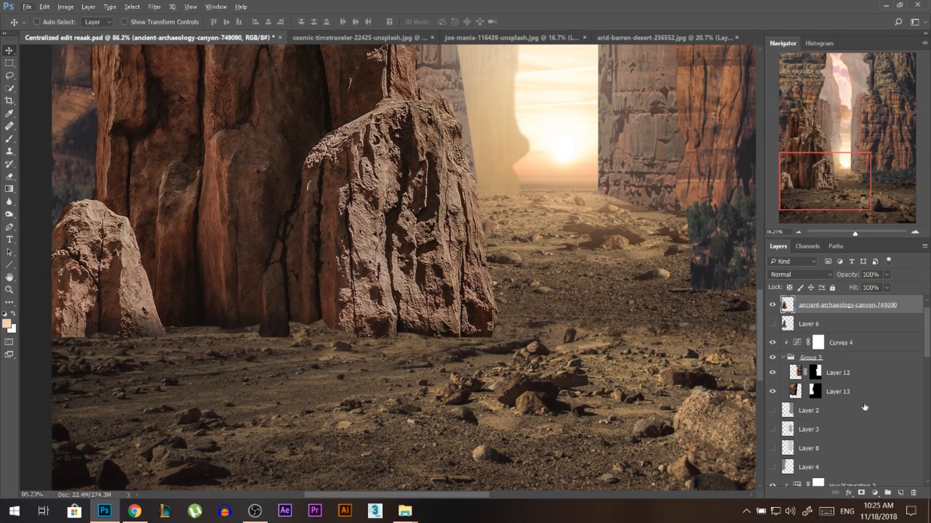
Create a new layer above the Hue/Saturation 3 adjustment and release it from the clipping group
click(900, 493)
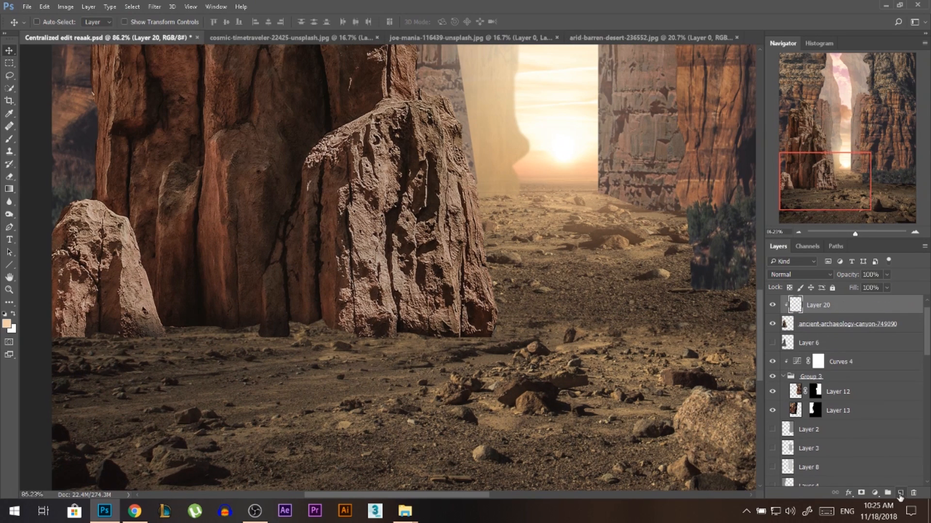
scroll(844, 322, up, 1)
drag(840, 327, 837, 299)
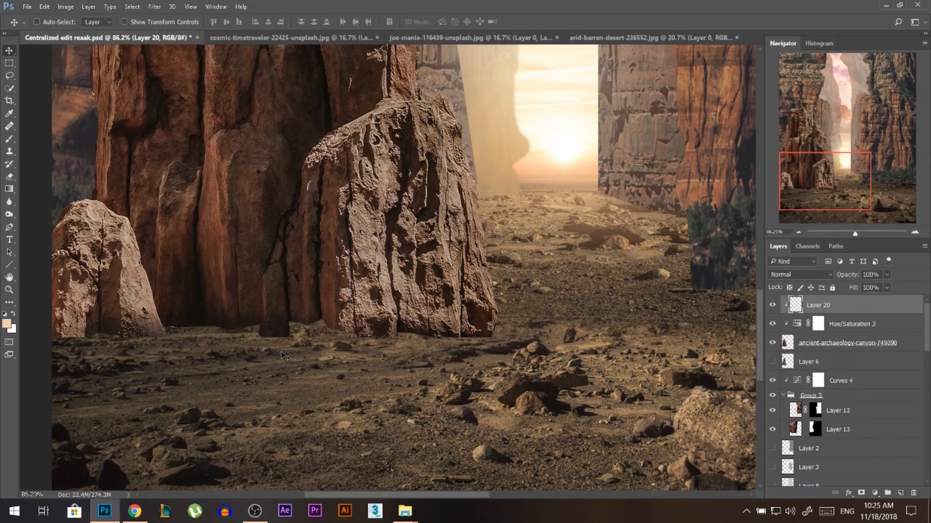
alt+click(827, 312)
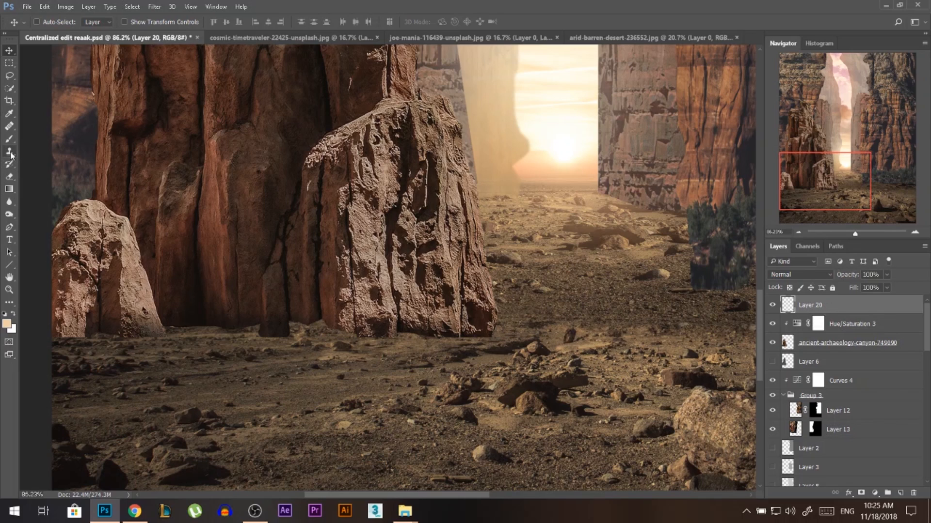
Clone ground texture over the front boulder's base with a soft Clone Stamp at 50% opacity, sampling all layers
click(9, 151)
click(405, 21)
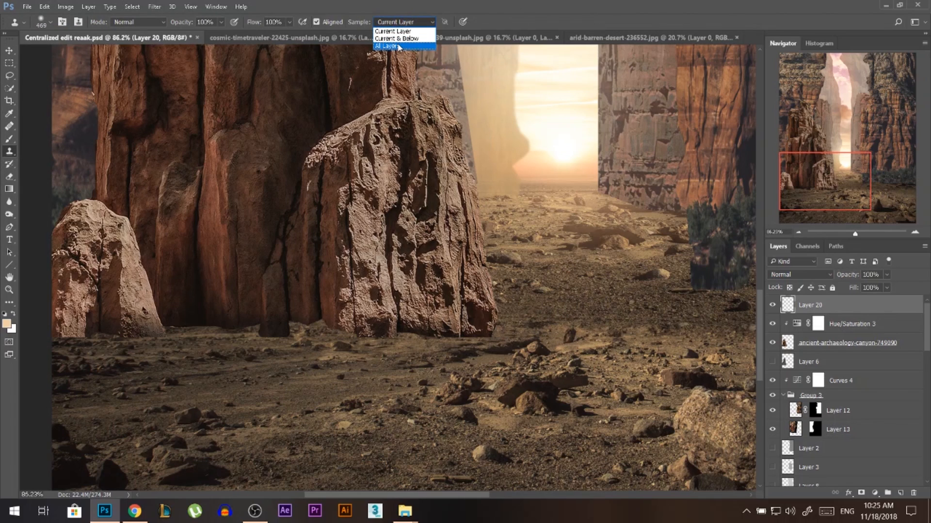
click(401, 46)
drag(462, 309, 397, 306)
drag(359, 375, 351, 376)
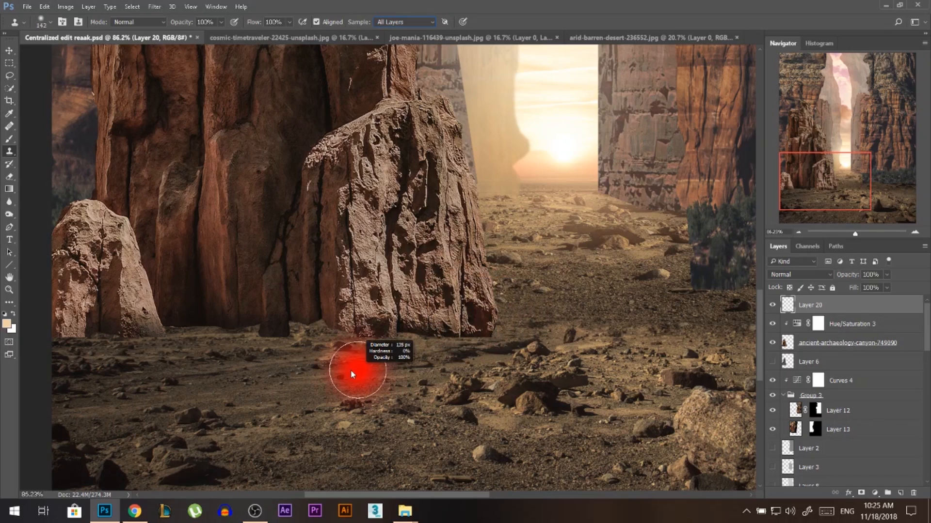
alt+click(367, 375)
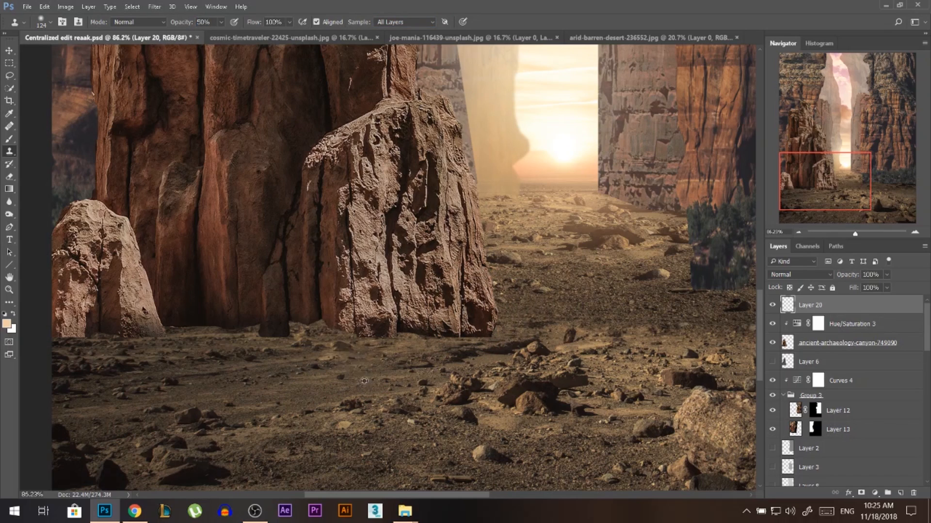
mouse_move(363, 341)
mouse_down()
mouse_move(390, 339)
mouse_move(339, 336)
mouse_move(353, 360)
mouse_move(345, 357)
mouse_up()
click(345, 356)
alt+click(402, 364)
mouse_move(415, 334)
mouse_down()
mouse_move(475, 334)
mouse_move(406, 334)
mouse_move(459, 350)
mouse_move(489, 338)
mouse_move(421, 339)
mouse_up()
alt+click(403, 362)
Clone ground texture along the bases of the pillar and small rock, and check the blend by toggling Layer 20
alt+click(319, 384)
mouse_move(321, 354)
mouse_down()
mouse_move(332, 322)
mouse_move(291, 353)
mouse_move(298, 329)
mouse_move(254, 340)
mouse_move(179, 324)
mouse_move(107, 339)
mouse_move(152, 339)
mouse_move(64, 335)
mouse_move(100, 357)
mouse_move(68, 334)
mouse_move(80, 341)
mouse_up()
alt+right_click(173, 349)
alt+click(117, 362)
scroll(54, 337, down, 6)
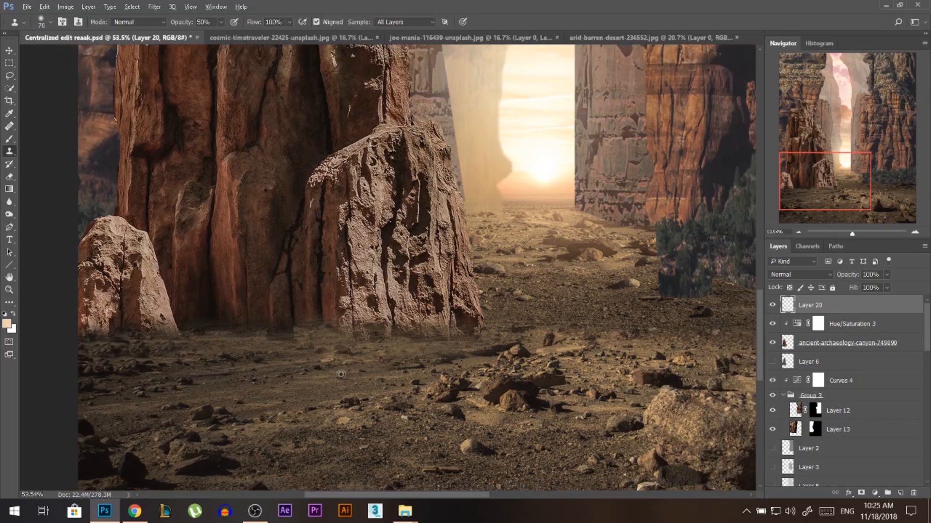
click(9, 49)
scroll(291, 268, down, 1)
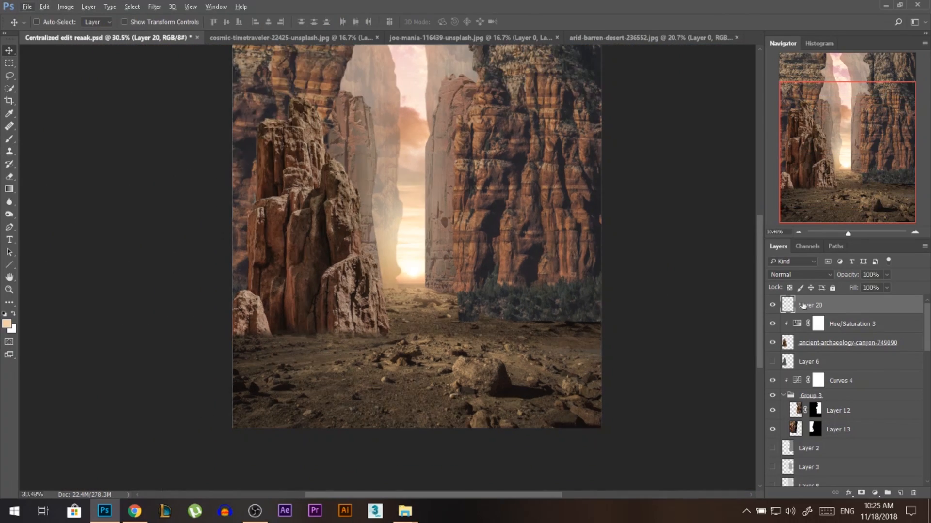
click(774, 306)
scroll(347, 334, up, 2)
scroll(349, 310, down, 3)
Add a Curves adjustment to the foreground rock, lifting the black point and lowering the white point
ctrl+click(291, 291)
click(875, 493)
click(848, 327)
drag(644, 194, 644, 187)
drag(738, 100, 738, 110)
click(750, 36)
Check the Curves 4 effect, add a layer above it, choose a pale foreground colour and open the brush presets
scroll(395, 301, down, 1)
ctrl+click(406, 129)
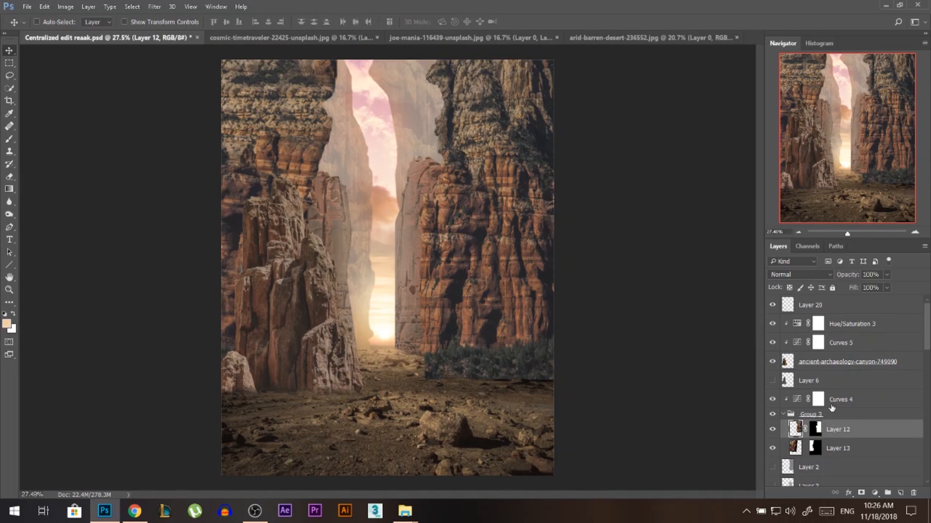
click(772, 399)
click(773, 400)
click(841, 400)
click(900, 493)
click(7, 324)
click(519, 97)
click(729, 80)
right_click(383, 214)
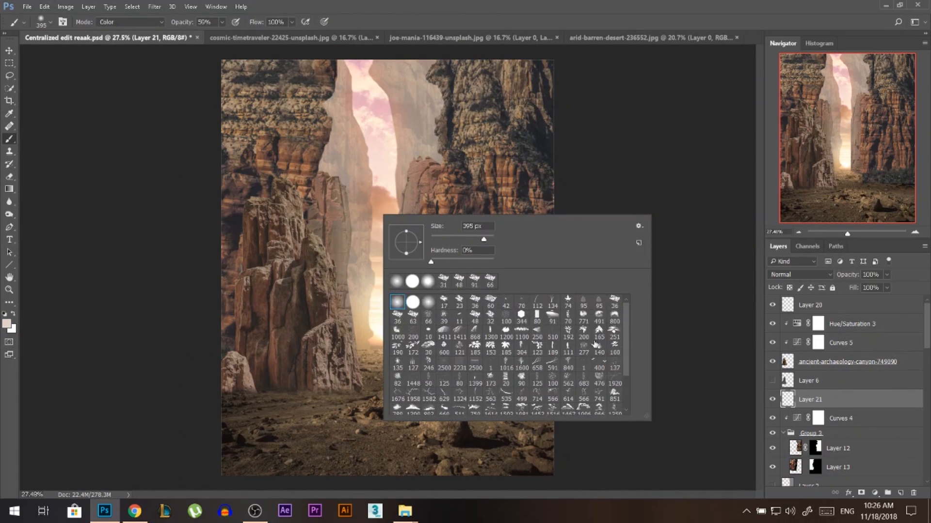
Fade the foreground rock's contrast with a clipped Curves adjustment that raises the blacks and lowers the whites slightly
ctrl+click(291, 291)
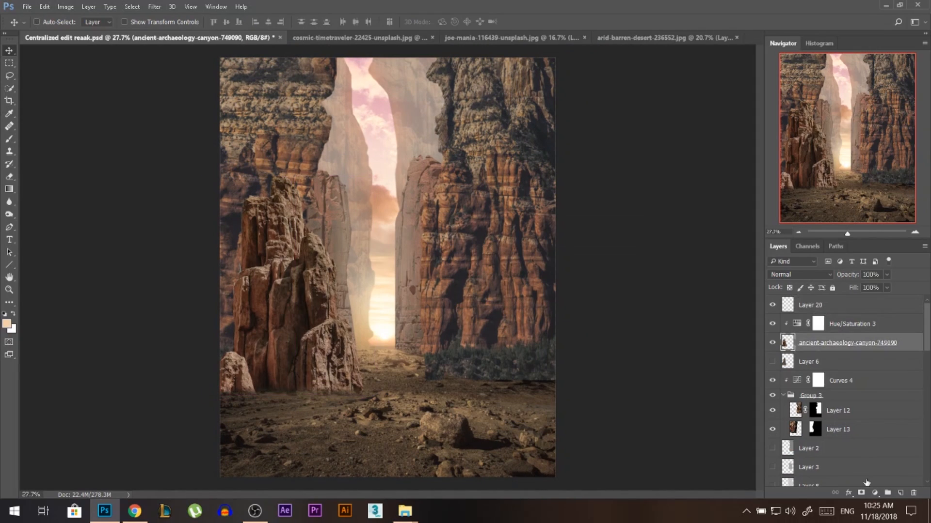
click(874, 493)
click(849, 327)
drag(643, 194, 643, 187)
drag(739, 99, 739, 109)
click(751, 37)
scroll(390, 298, down, 1)
scroll(390, 297, up, 1)
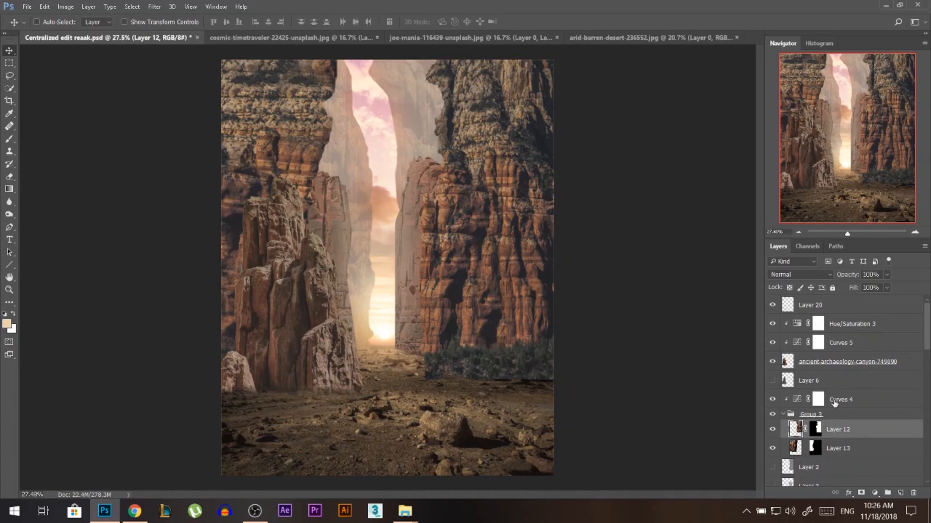
Add a layer above Curves 4 and paint pale haze over the side cliffs with a textured brush at 13% opacity
click(834, 403)
click(900, 493)
click(7, 324)
drag(513, 112, 519, 97)
click(729, 80)
key(b)
right_click(383, 214)
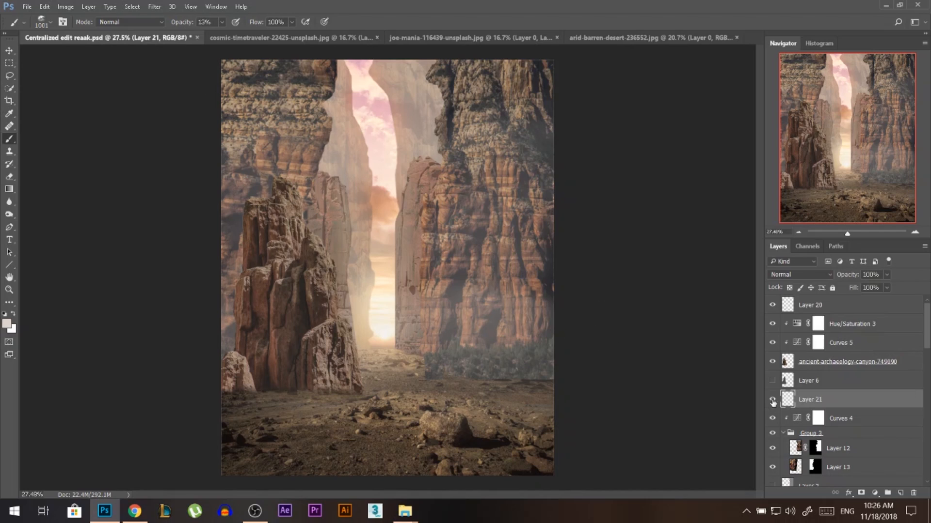
key(e)
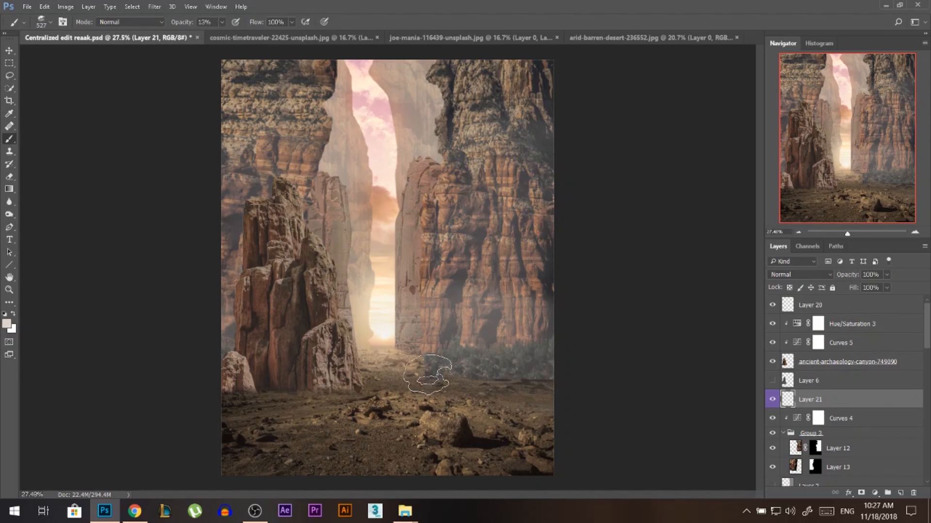
Paint warm pale haze over the rear rock columns and the ground by the gap, on a layer beneath Group 3
key(v)
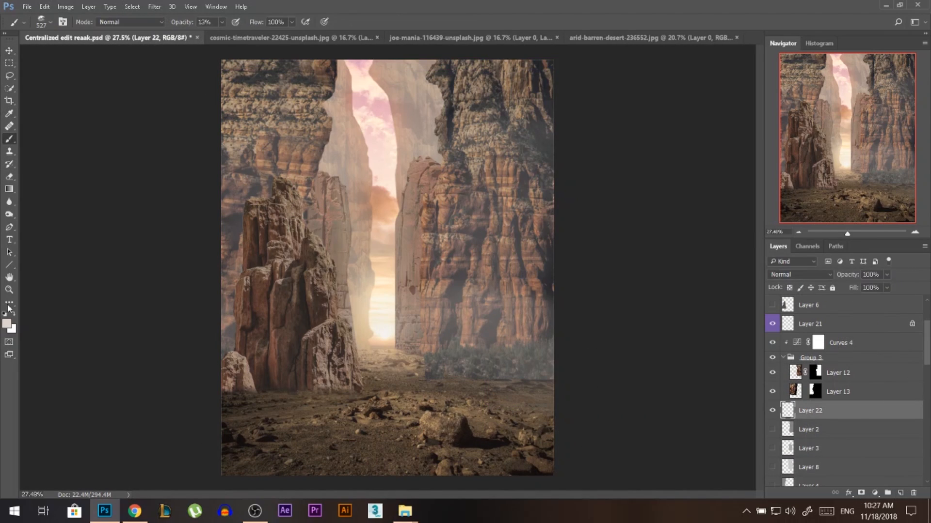
click(7, 324)
click(527, 97)
click(727, 78)
drag(421, 182, 405, 334)
drag(329, 194, 313, 233)
drag(422, 363, 376, 364)
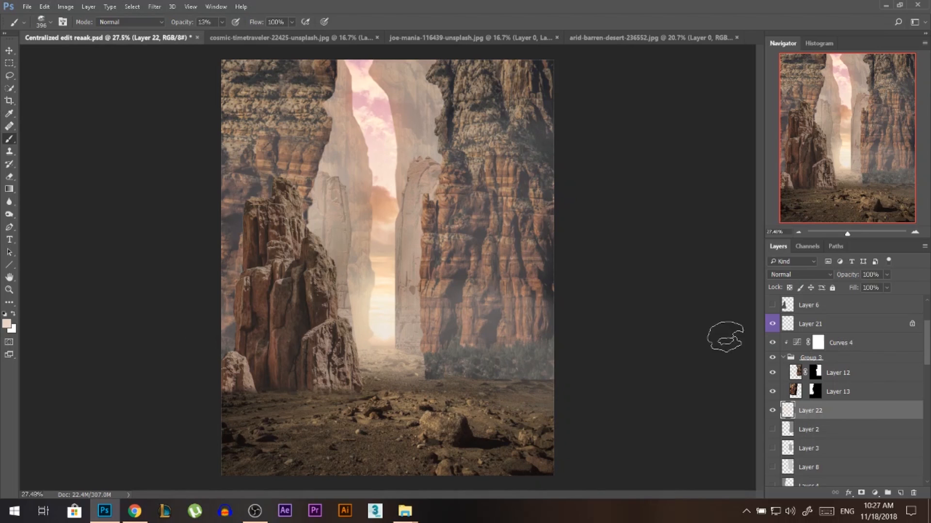
Label the haze layer beneath Group 3 violet and lock its position
scroll(776, 378, down, 2)
right_click(772, 373)
click(795, 477)
click(811, 288)
key(v)
Add a new layer directly beneath Group 2, above Layer 5, and label it violet
scroll(844, 388, down, 8)
click(900, 493)
right_click(772, 413)
click(795, 393)
Paint pale haze over the distant rock columns around the glowing gap with the textured brush at 45% opacity
key(b)
drag(421, 156, 409, 199)
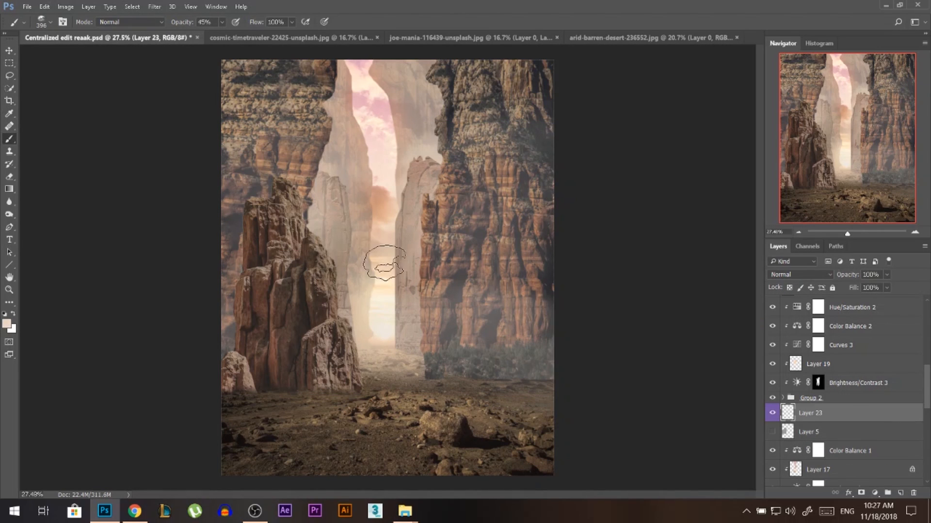
drag(385, 264, 349, 194)
drag(426, 147, 417, 101)
drag(337, 87, 335, 160)
key(v)
Paint black on Layer 12's mask along the base of the right cliff to blend its bushes into the ground
key(ctrl+minus)
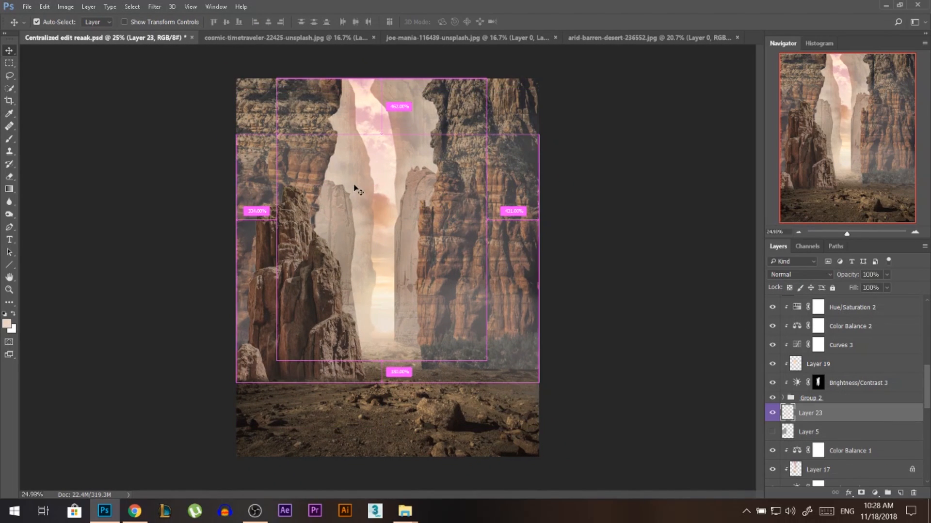
drag(451, 344, 509, 344)
ctrl+click(451, 310)
click(816, 305)
key(b)
key(d)
mouse_move(530, 380)
mouse_down()
mouse_move(551, 363)
mouse_move(449, 345)
mouse_up()
key(ctrl+minus)
key(v)
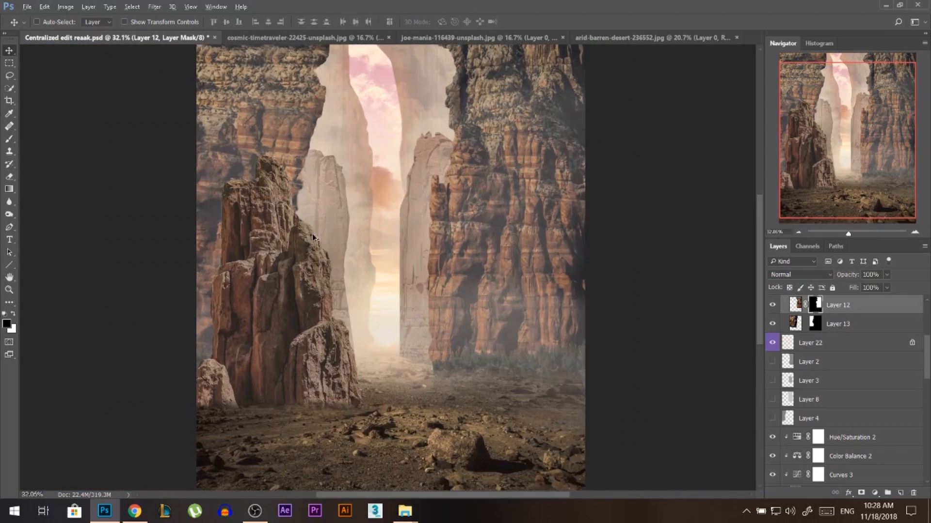
Compare the image with Group 3 hidden and shown, and add a new layer above Curves 4
key(ctrl+0)
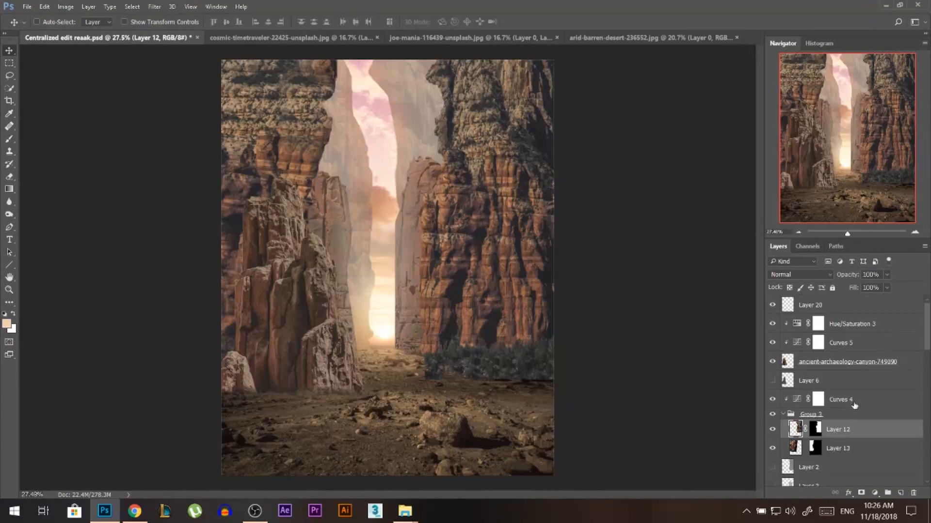
click(772, 414)
click(773, 414)
click(839, 400)
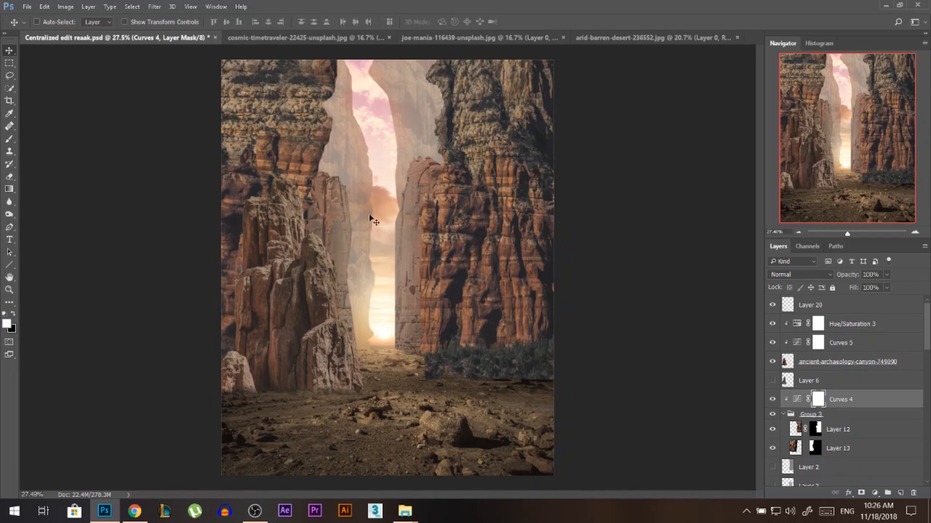
click(900, 493)
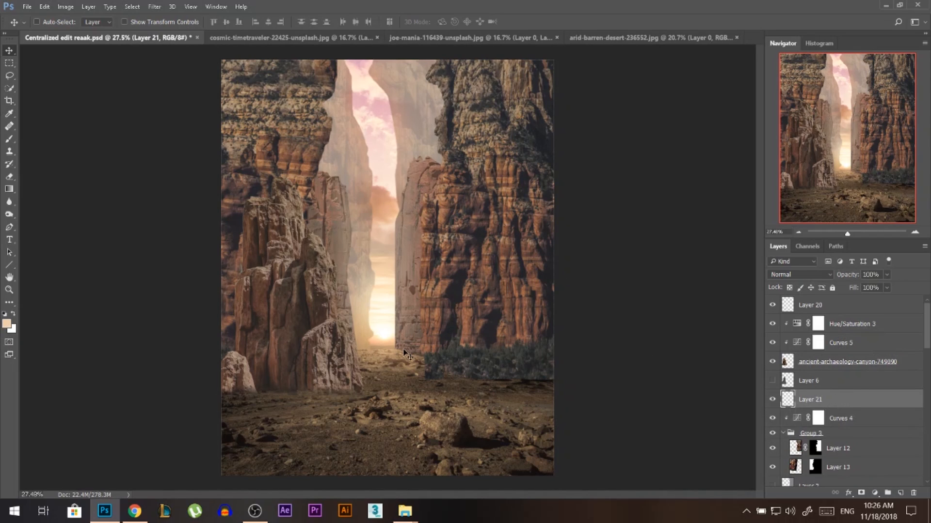
Set the foreground colour to the pale beige dfd4ca
click(10, 326)
drag(534, 141, 514, 97)
drag(647, 197, 646, 200)
click(728, 80)
Choose a textured, smoke-like brush preset for painting haze
key(b)
right_click(377, 218)
scroll(520, 329, down, 3)
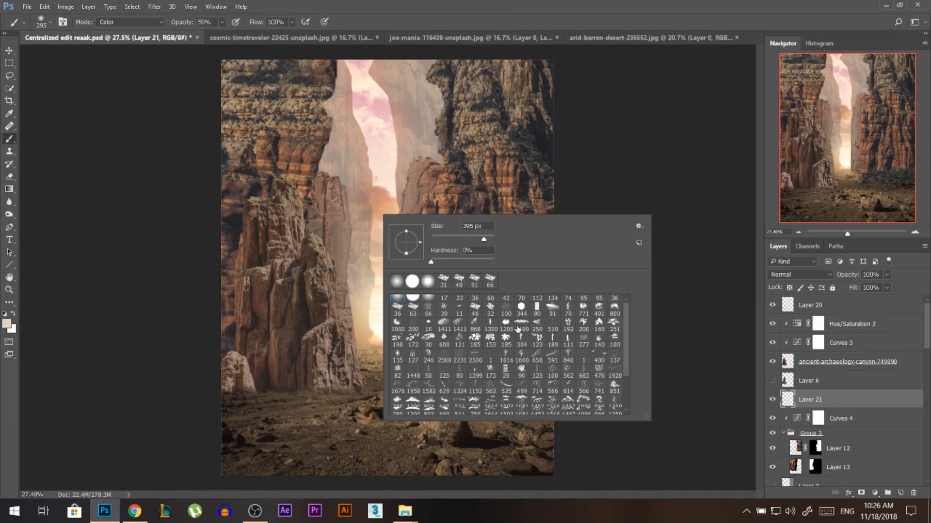
scroll(530, 400, up, 3)
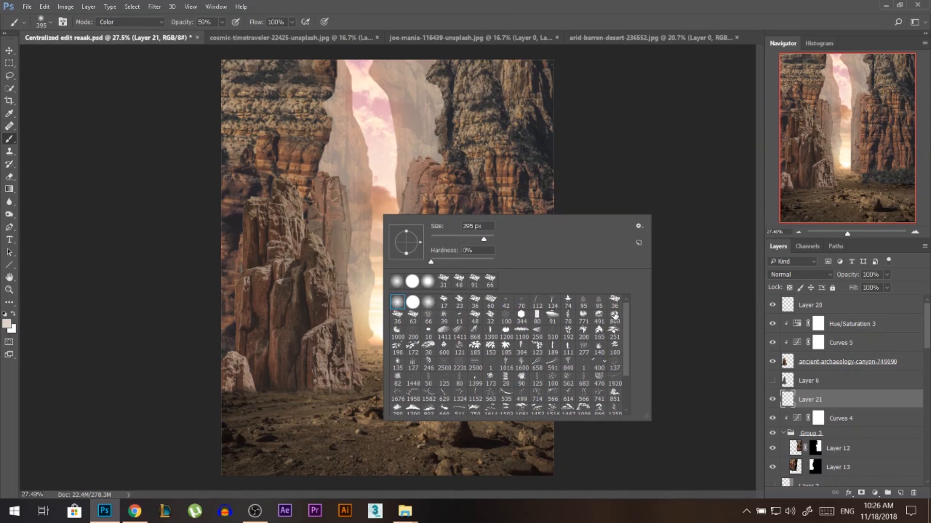
double_click(599, 317)
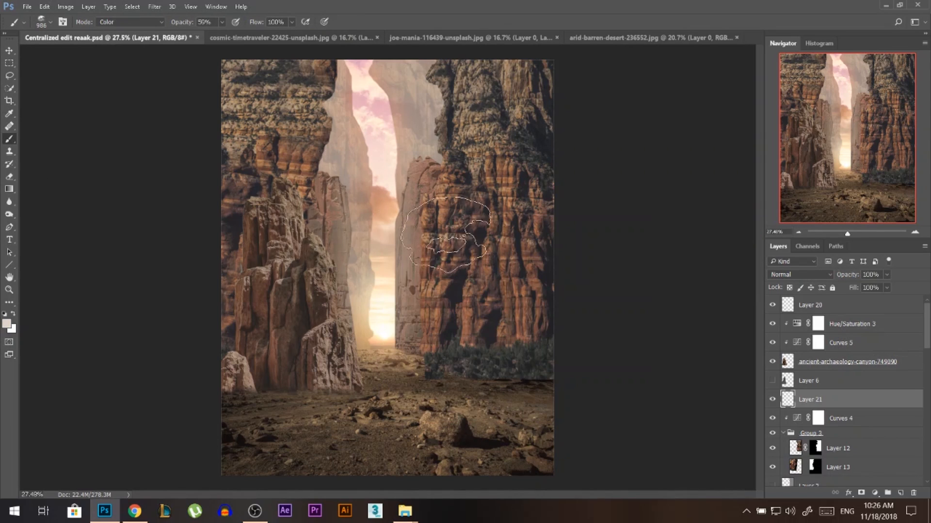
drag(282, 227, 412, 224)
drag(511, 307, 197, 312)
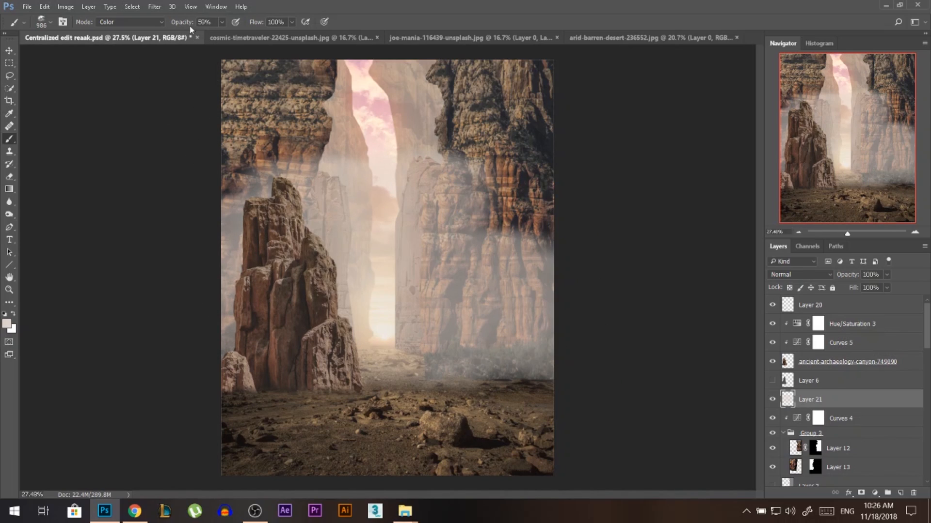
key(ctrl+z)
Paint pale haze over both side cliffs with the brush in Normal mode at 13% opacity, and label the layer violet
click(131, 22)
click(117, 32)
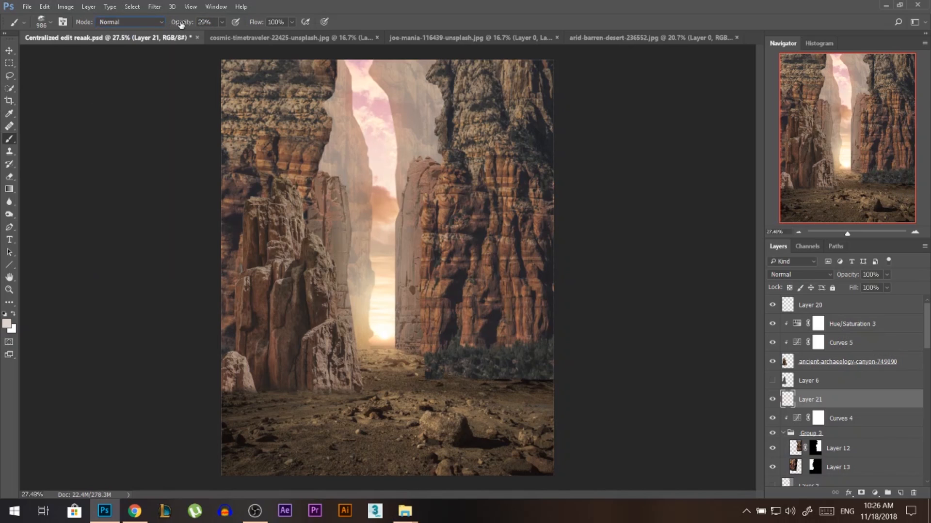
mouse_move(432, 348)
mouse_down()
mouse_move(615, 376)
mouse_move(602, 371)
mouse_up()
key(period)
key(period)
key(period)
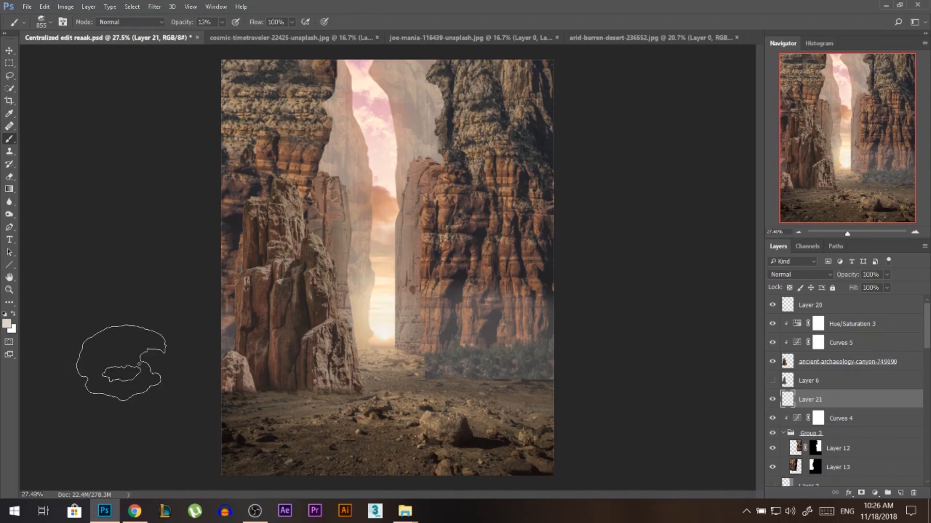
mouse_move(249, 242)
mouse_down()
mouse_move(263, 243)
mouse_move(310, 111)
mouse_up()
drag(456, 291, 502, 80)
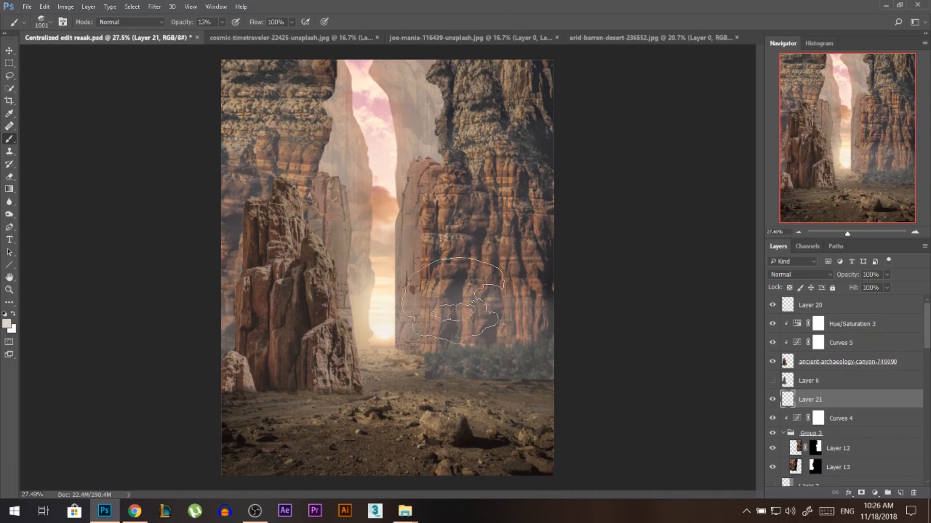
drag(475, 298, 480, 187)
mouse_move(203, 173)
mouse_down()
mouse_move(253, 170)
mouse_move(311, 68)
mouse_up()
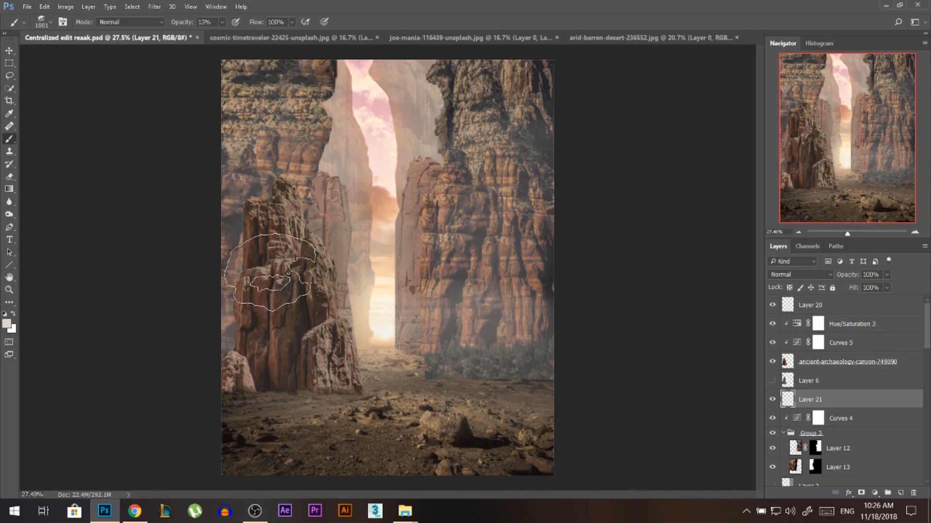
right_click(772, 399)
click(785, 383)
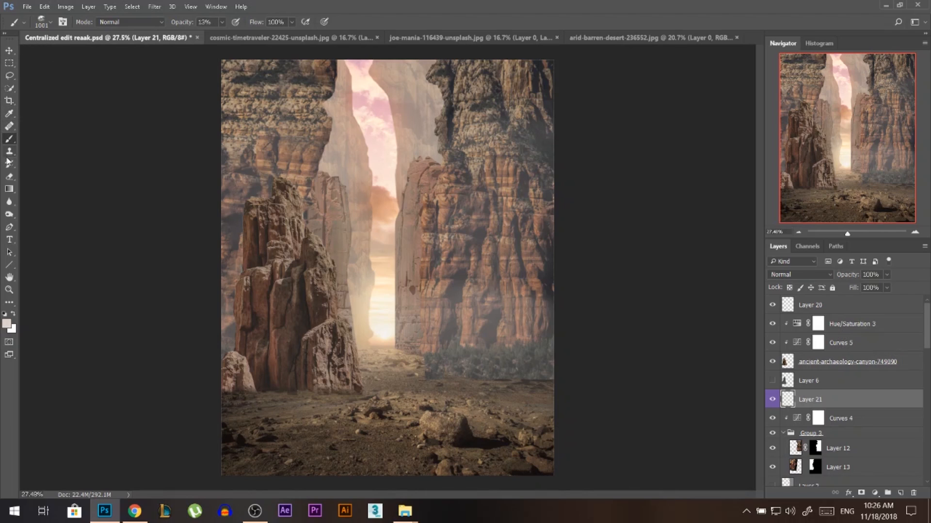
click(9, 177)
mouse_move(342, 403)
mouse_down()
mouse_move(361, 402)
mouse_move(181, 394)
mouse_up()
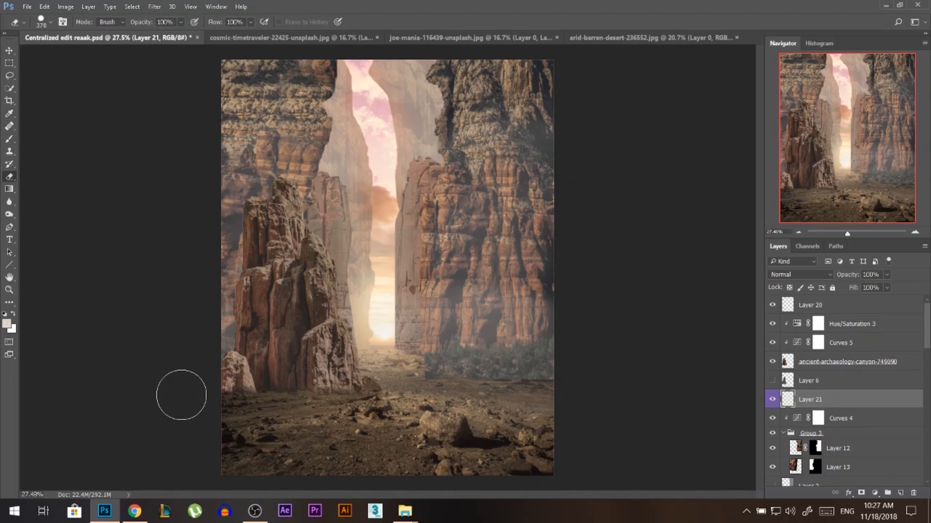
key(ctrl+z)
Erase the haze spilling over the foreground ground with a soft round eraser of about 778 px
right_click(366, 392)
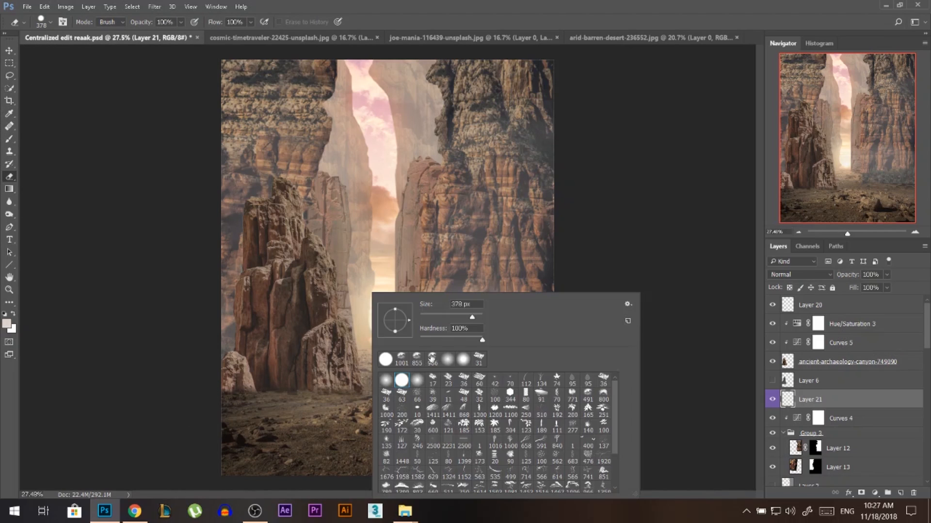
click(387, 376)
click(314, 446)
drag(313, 441, 341, 441)
mouse_move(246, 420)
mouse_down()
mouse_move(341, 416)
mouse_move(276, 415)
mouse_move(546, 437)
mouse_up()
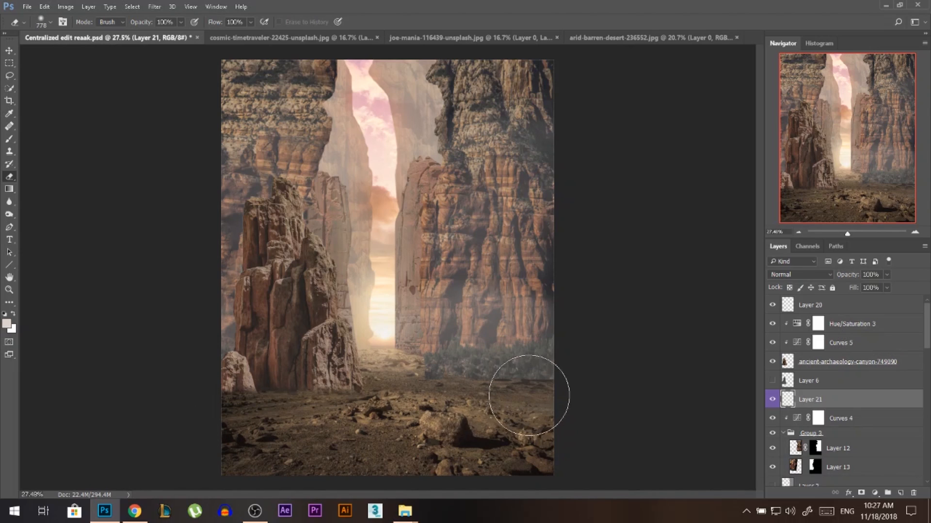
Lock the position of the haze layer above Curves 4
key(b)
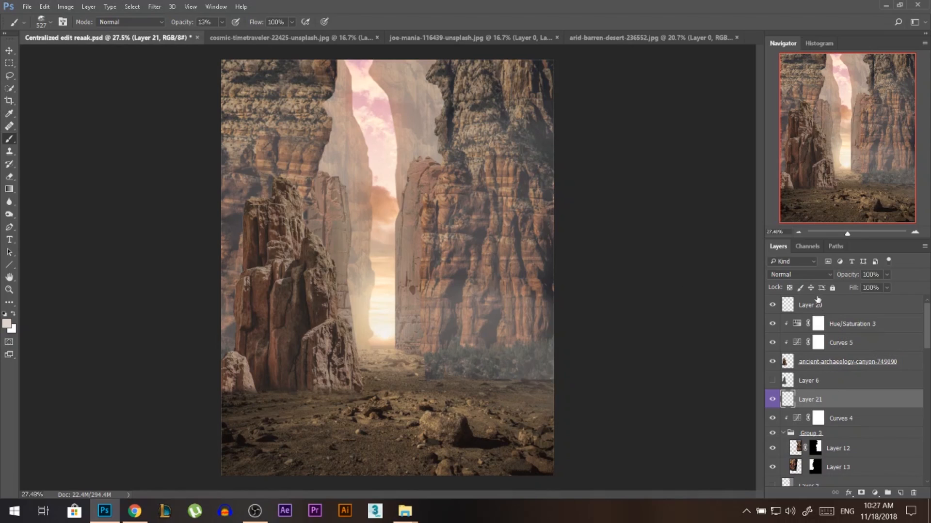
click(811, 287)
key(v)
Add a new layer beneath Group 3, above Layer 2
click(824, 449)
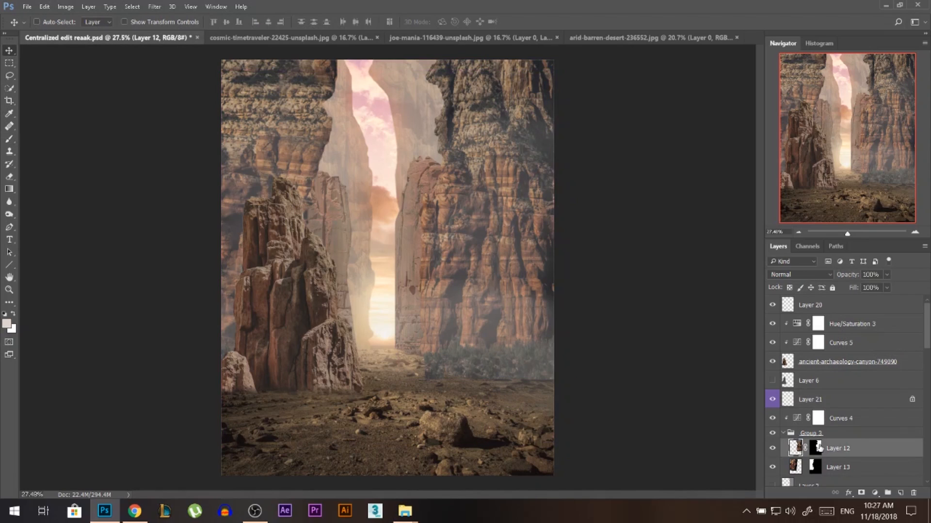
scroll(819, 415, down, 2)
click(820, 412)
click(900, 492)
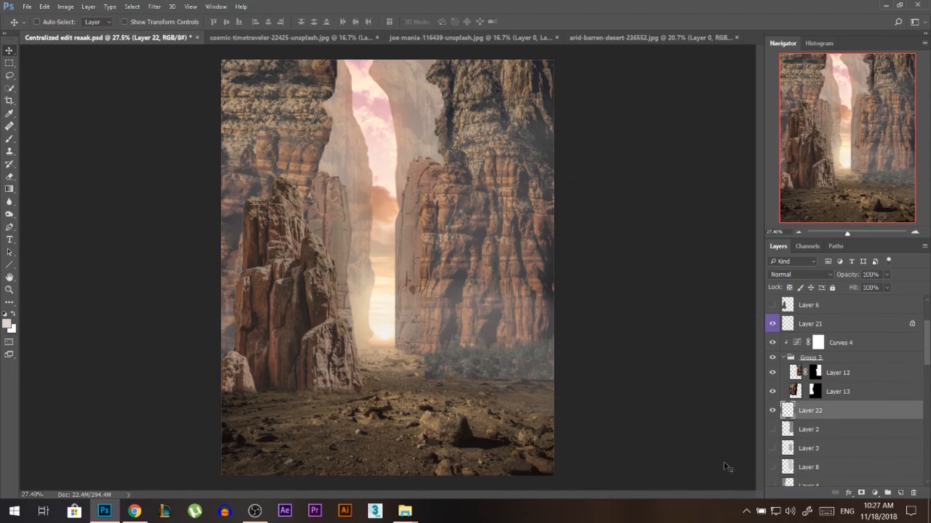
Change the foreground colour to a slightly warmer, lighter pale beige
key(b)
click(7, 324)
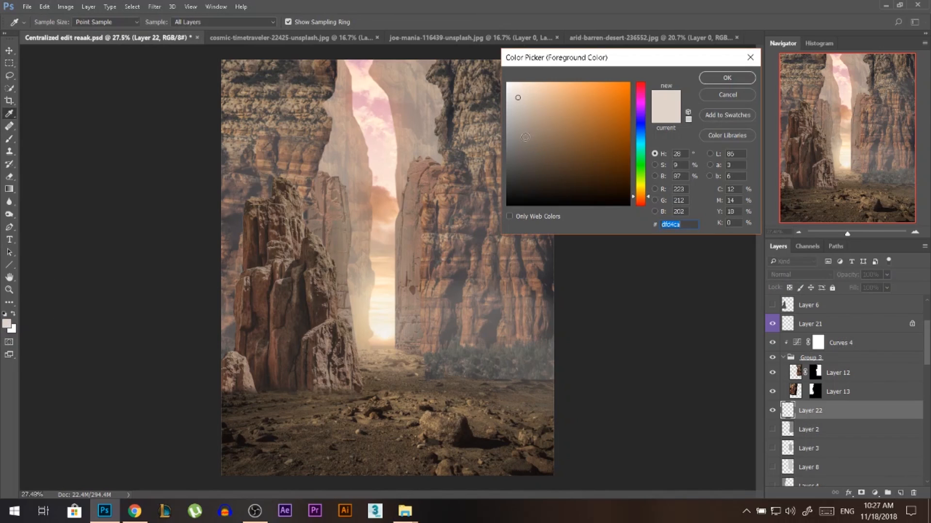
drag(526, 111, 526, 93)
click(725, 78)
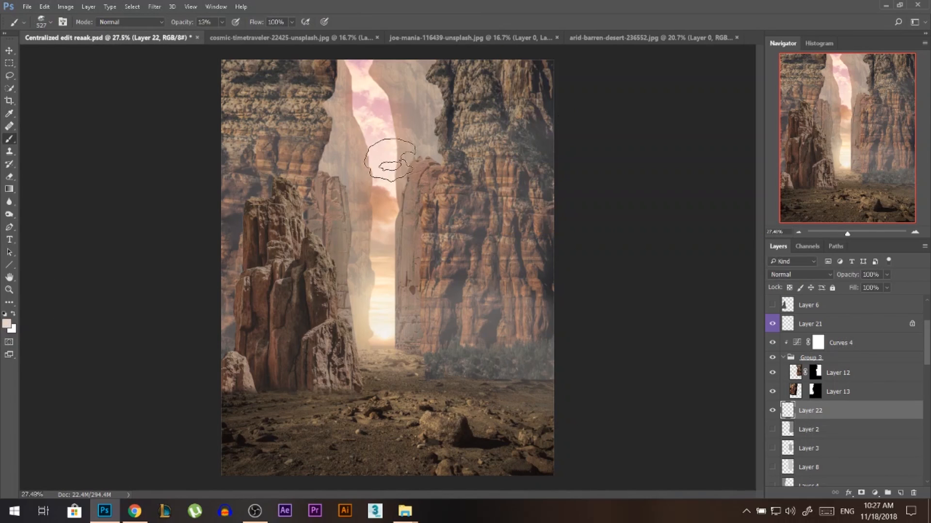
Paint warm pale haze at 13% opacity over the rear rock columns and the ground by the gap
mouse_move(440, 186)
mouse_down()
mouse_move(428, 230)
mouse_move(437, 353)
mouse_up()
drag(446, 226, 436, 342)
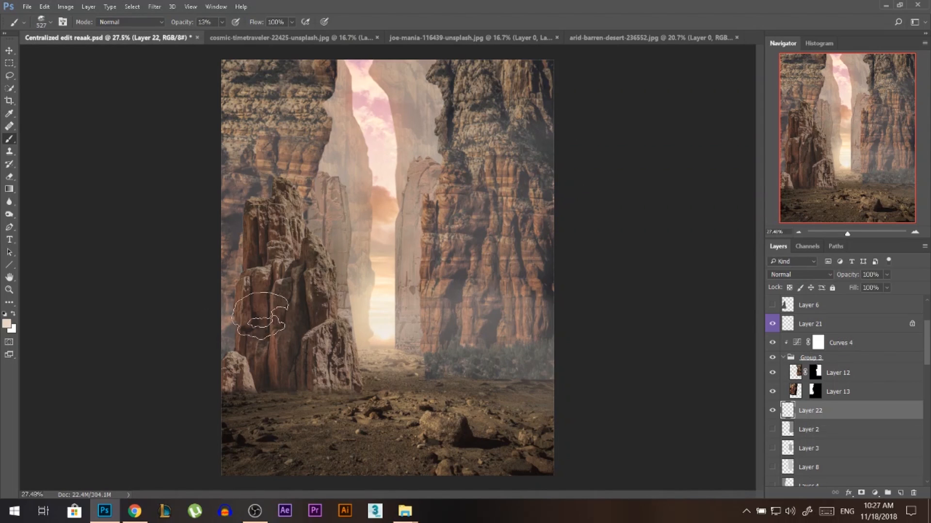
drag(306, 259, 317, 234)
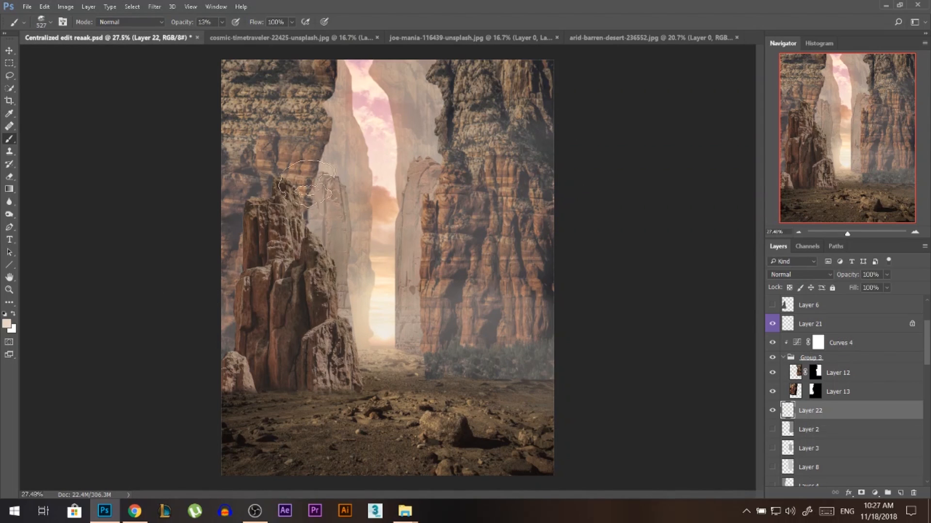
drag(334, 209, 319, 211)
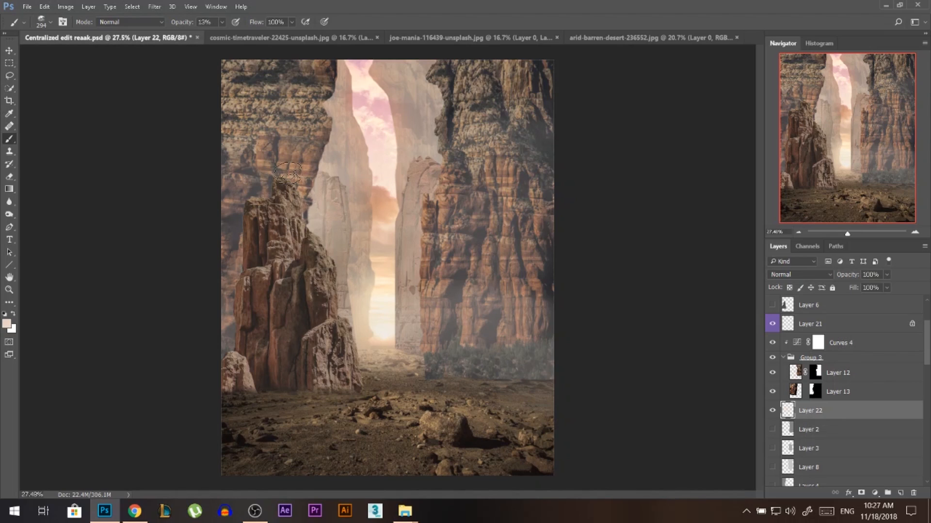
drag(323, 252, 330, 252)
drag(438, 357, 277, 367)
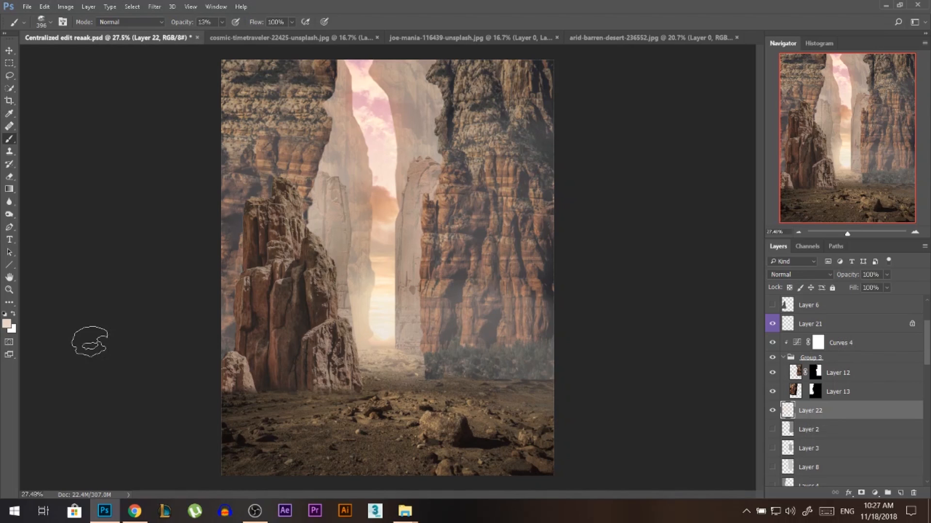
Label Layer 22 violet and lock its position
scroll(824, 402, down, 2)
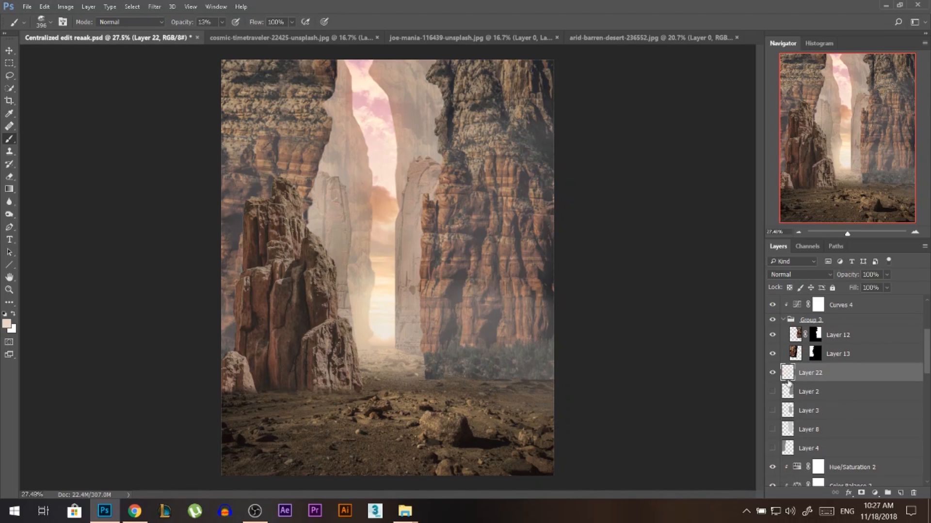
right_click(773, 373)
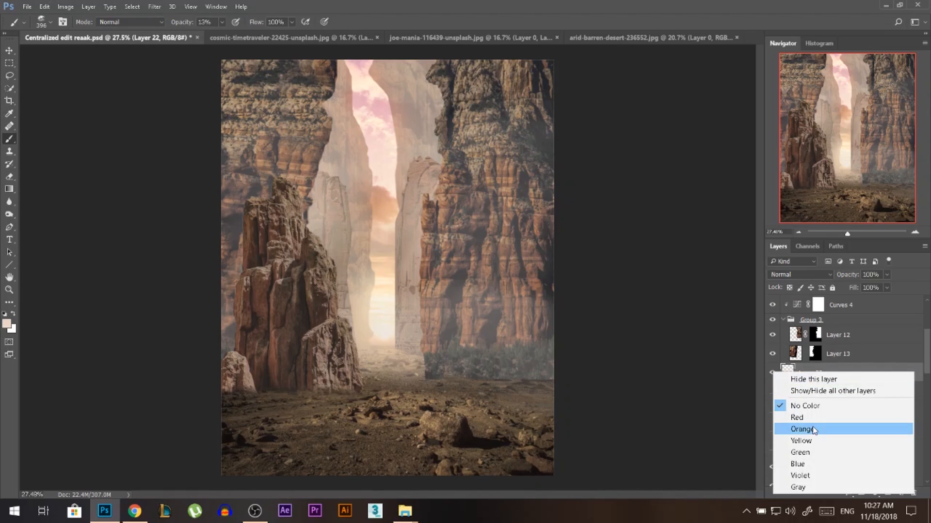
click(806, 463)
key(v)
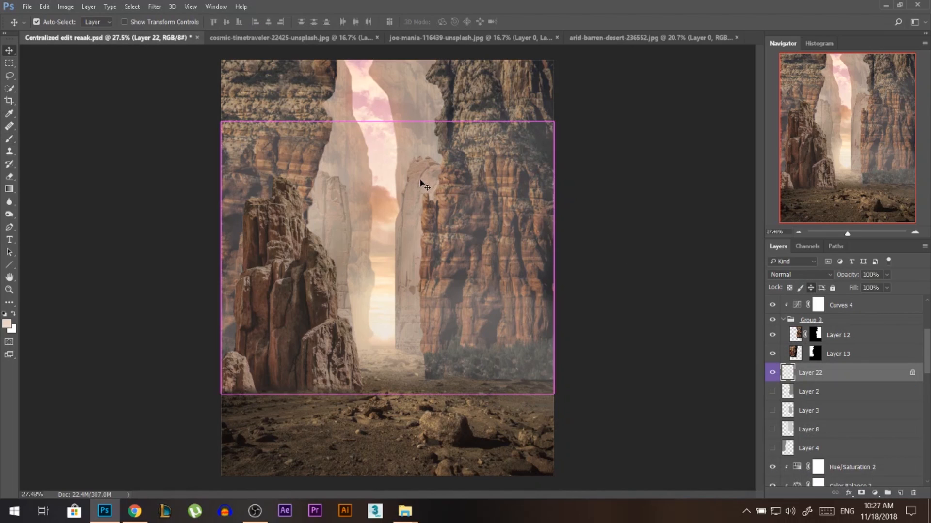
Add a new layer above Layer 5, just beneath Group 2, and label it violet
ctrl+click(426, 183)
scroll(824, 412, down, 3)
click(824, 413)
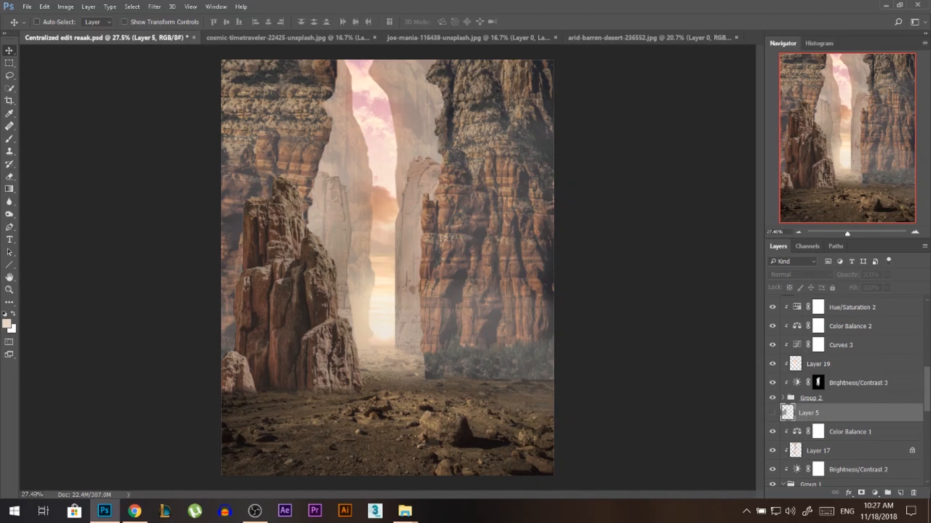
click(902, 493)
right_click(772, 413)
click(785, 400)
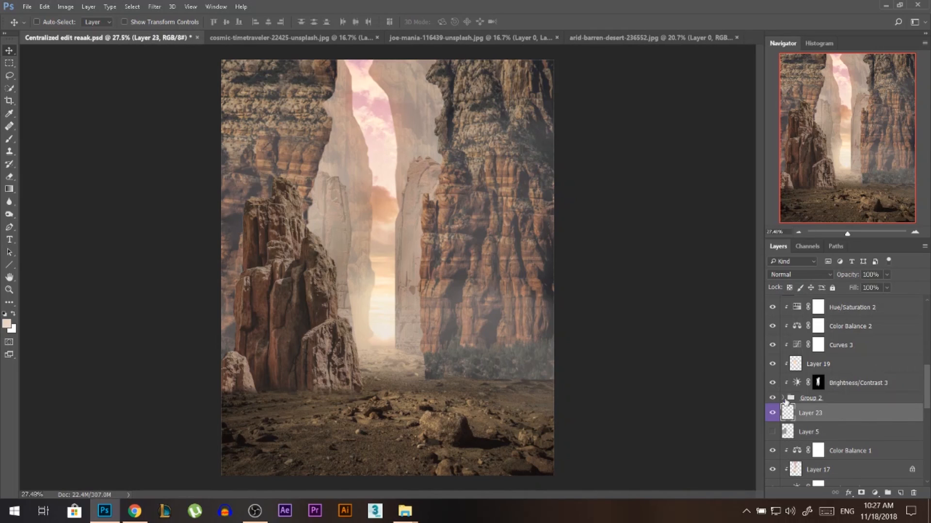
Paint pale haze over the farthest rock columns beside the glowing gap with the textured brush at 45% opacity
click(11, 141)
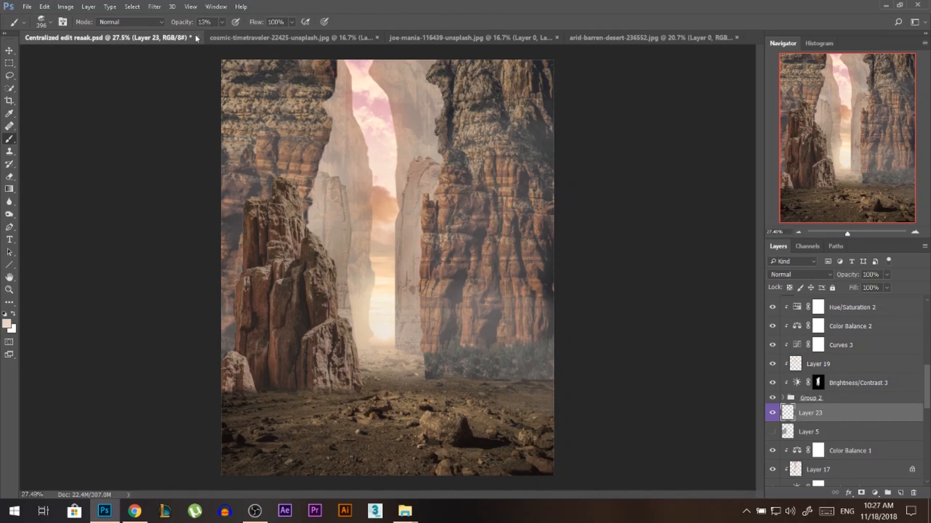
click(430, 157)
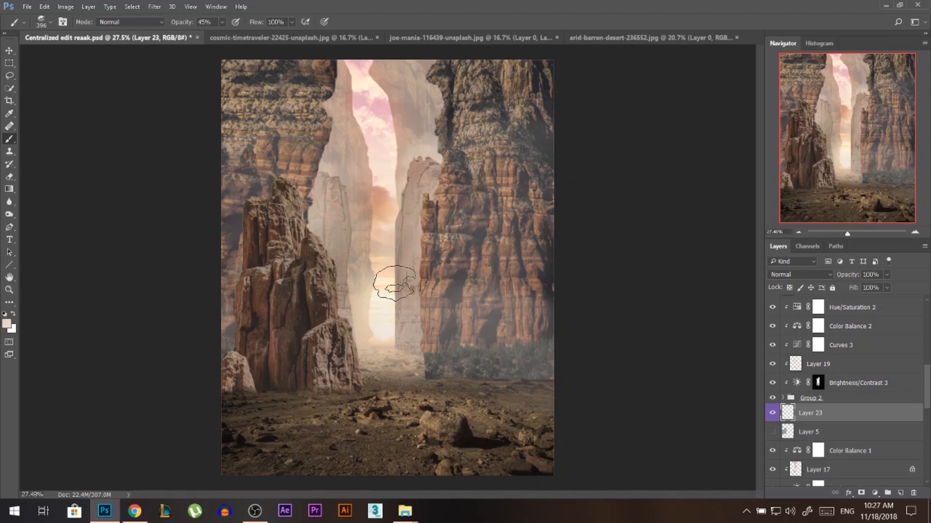
click(339, 195)
click(348, 245)
click(340, 271)
click(358, 341)
click(421, 155)
key(bracketright)
key(bracketright)
key(bracketright)
click(445, 117)
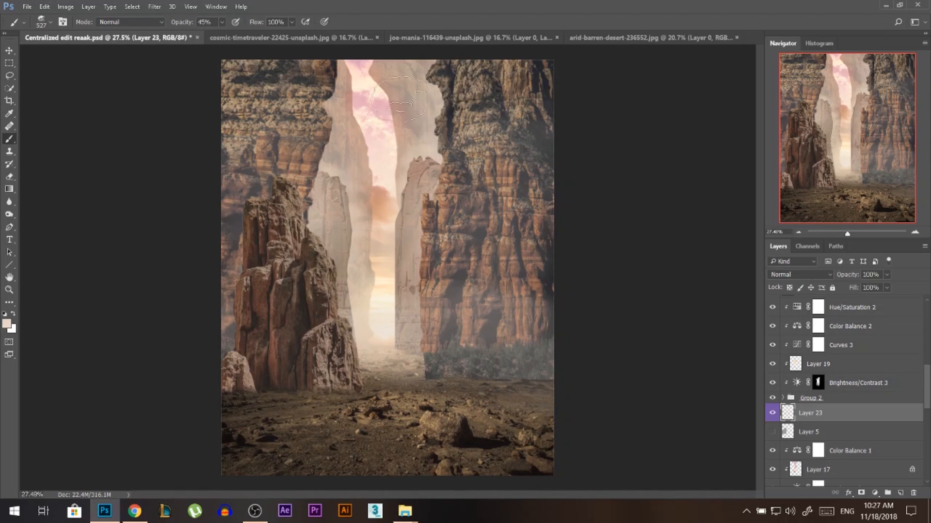
Refine the pale haze over the distant rock columns on Layer 23 with the textured brush at 45% opacity
click(321, 133)
click(324, 155)
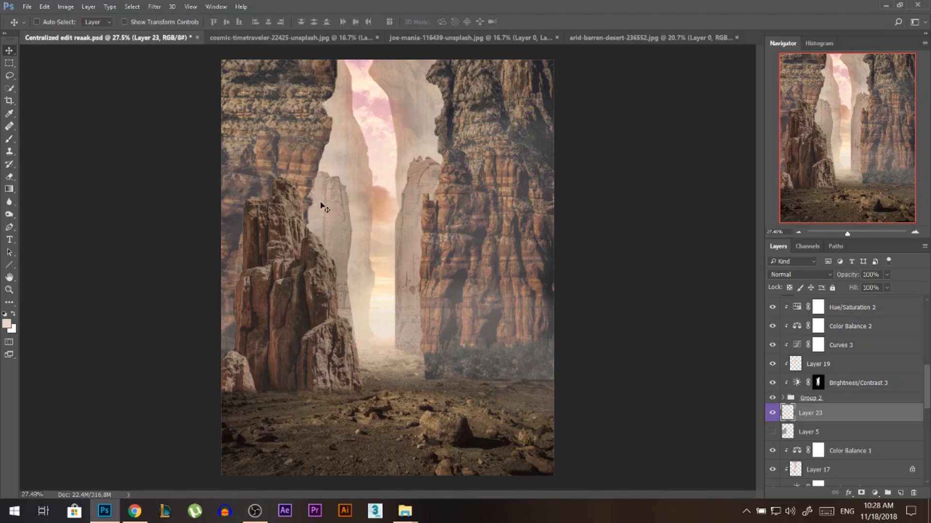
key(ctrl+z)
click(324, 158)
key(v)
scroll(481, 276, down, 1)
scroll(489, 263, up, 1)
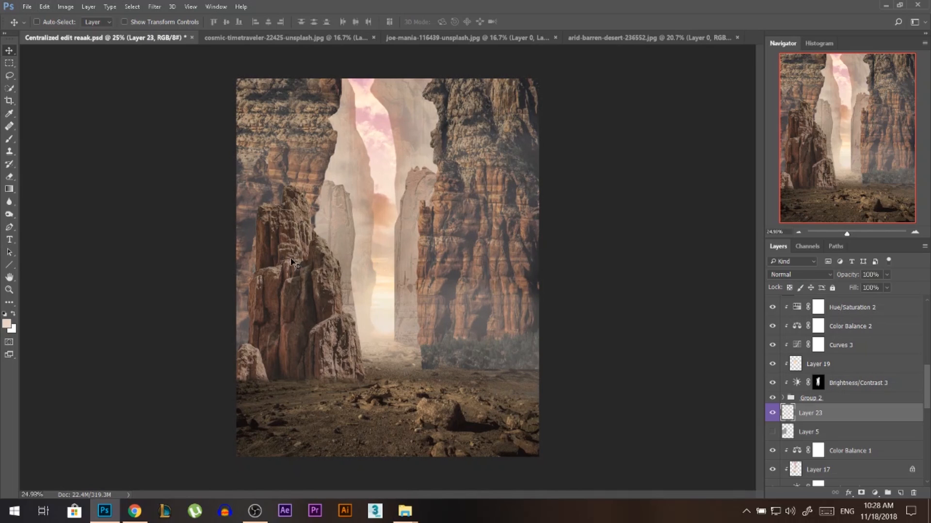
Mask out the hard lower edge of the shrubs below the right cliff on Layer 12, using a black textured brush at 33% opacity
key(ctrl)
scroll(499, 398, up, 5)
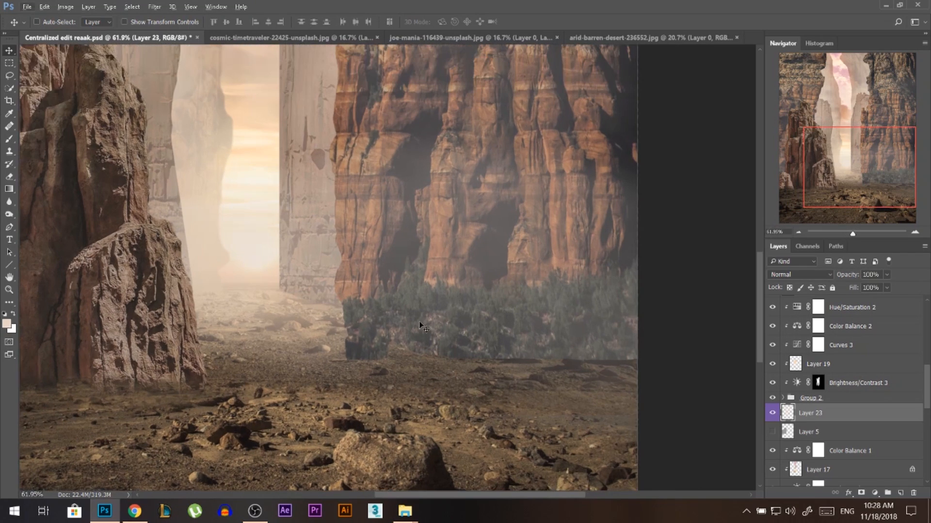
ctrl+click(417, 315)
click(774, 305)
click(774, 305)
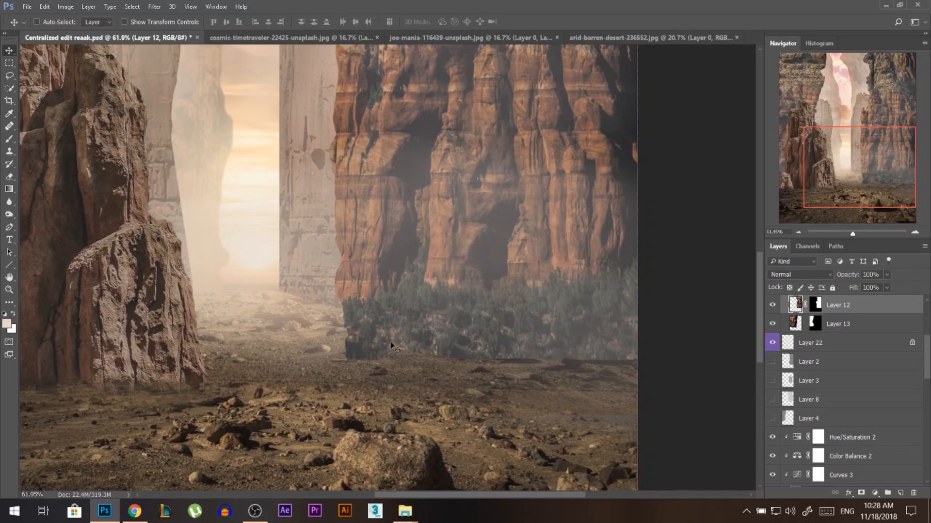
click(817, 305)
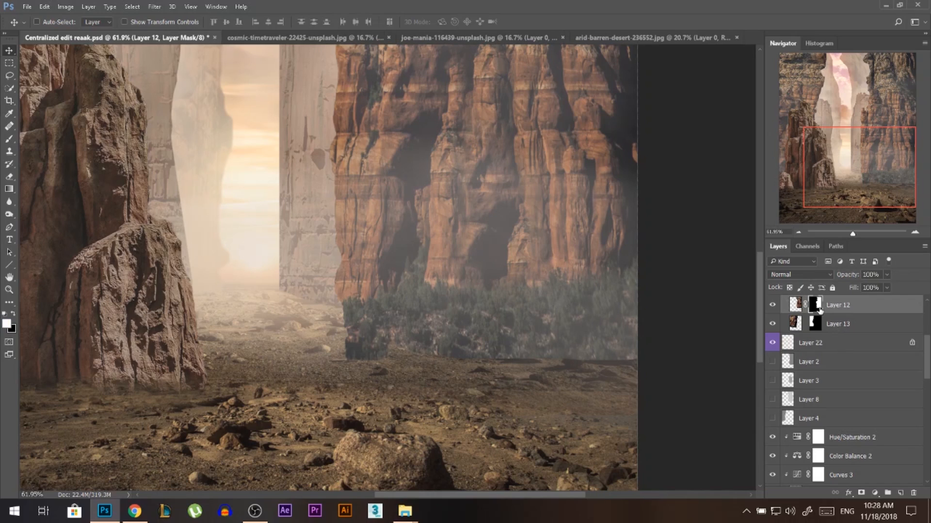
click(9, 139)
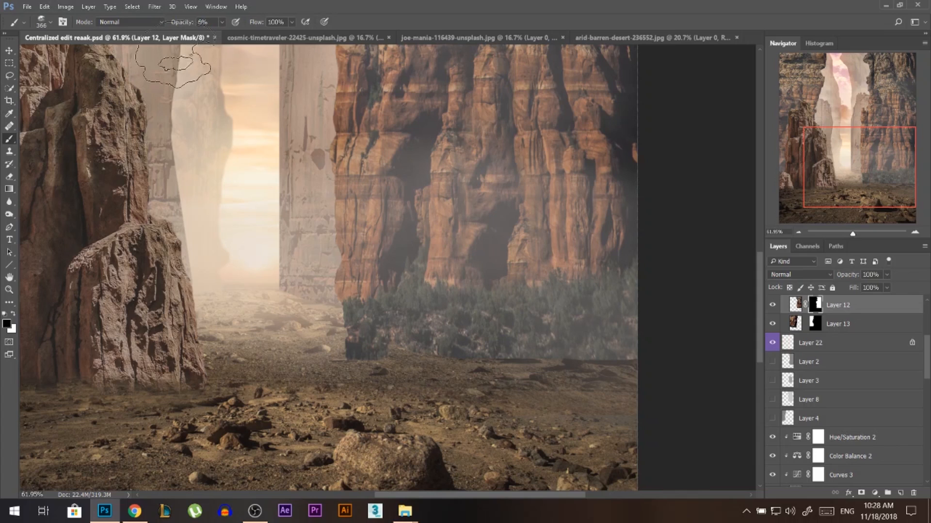
drag(452, 322, 412, 321)
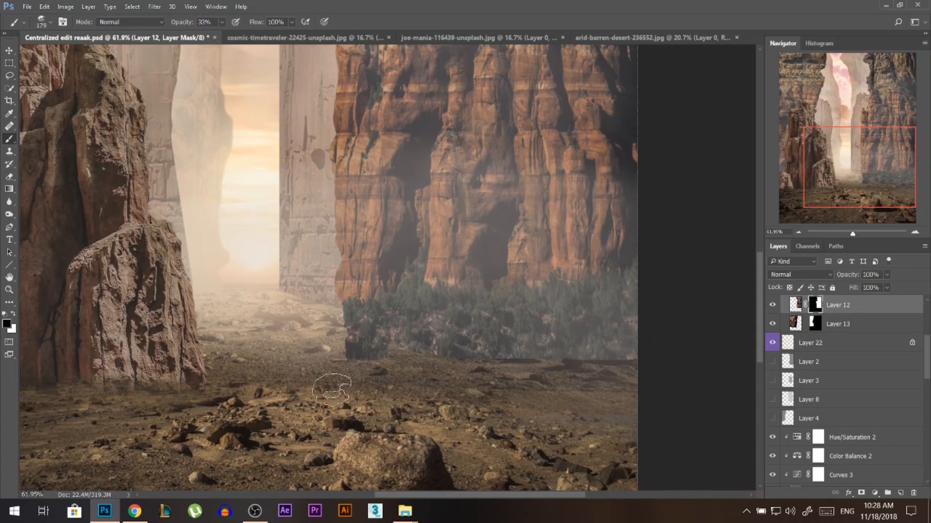
drag(356, 353, 539, 374)
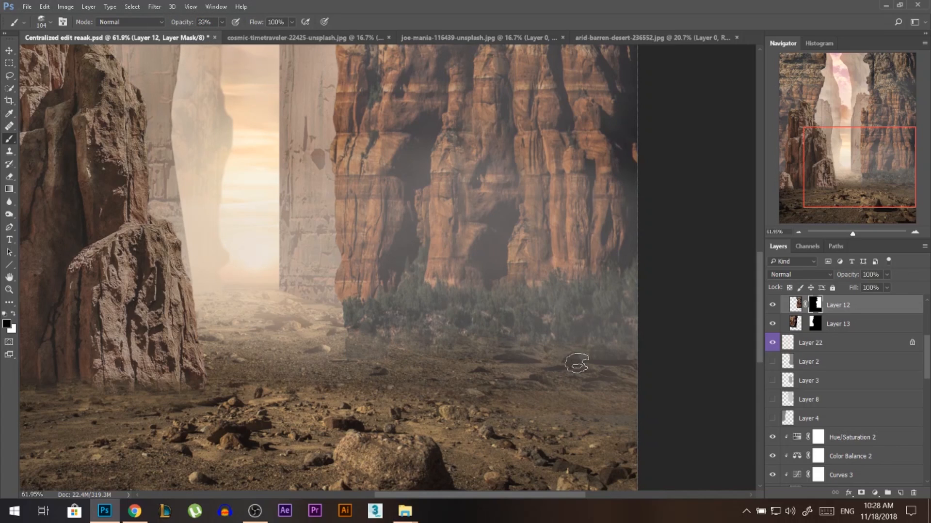
mouse_move(351, 361)
mouse_down()
mouse_move(441, 363)
mouse_move(562, 347)
mouse_move(555, 363)
mouse_up()
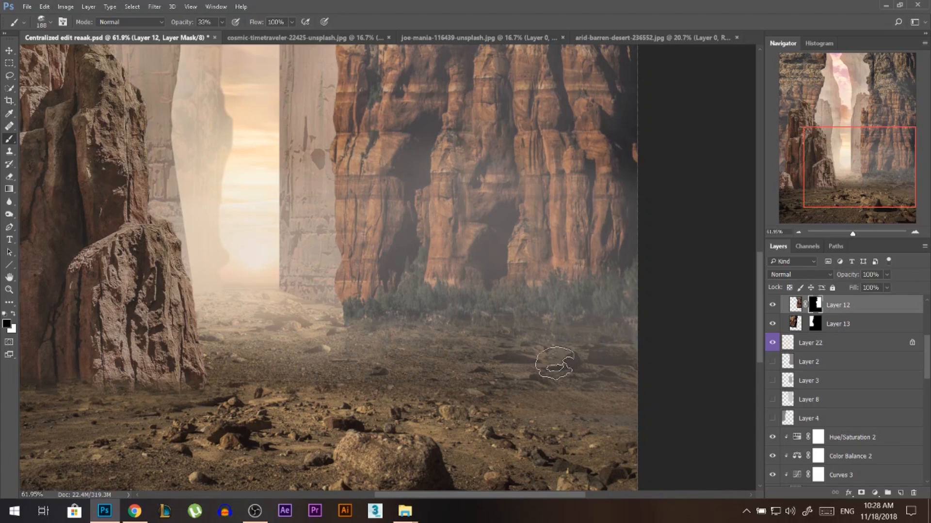
scroll(596, 385, down, 5)
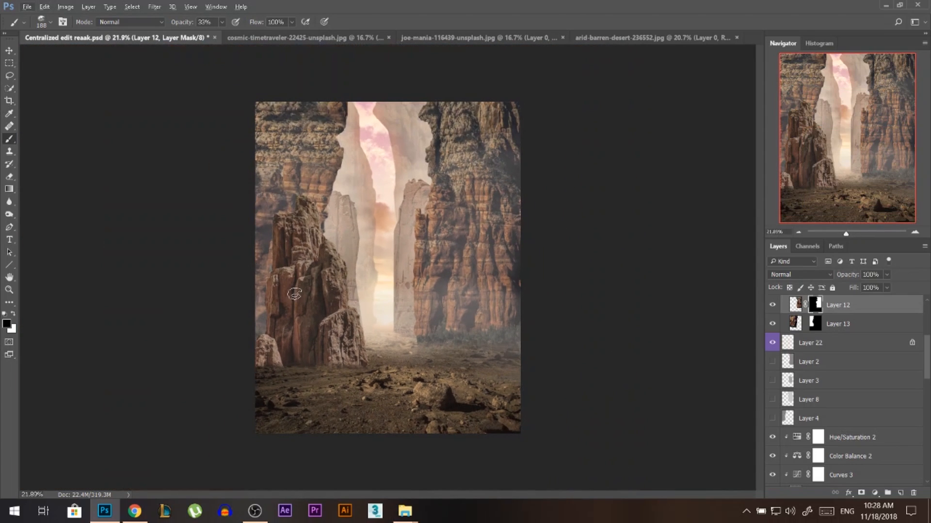
click(10, 52)
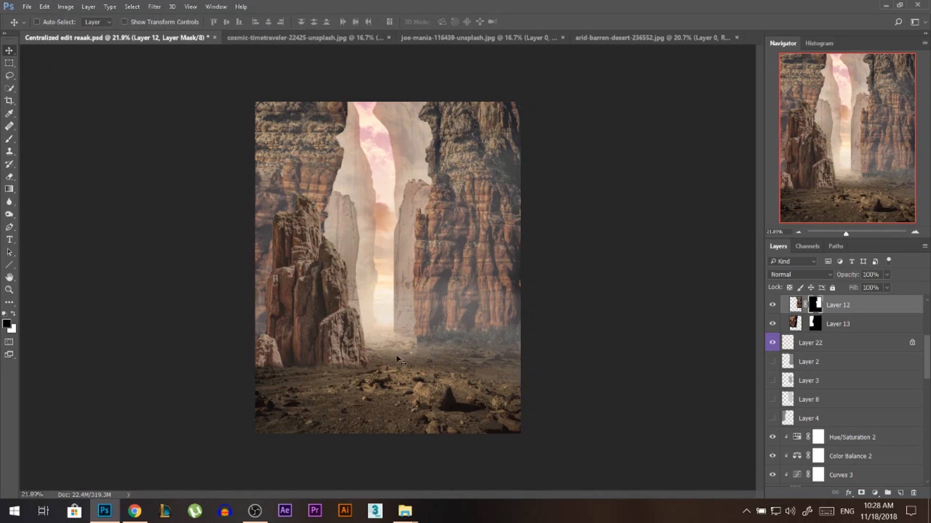
scroll(396, 361, up, 4)
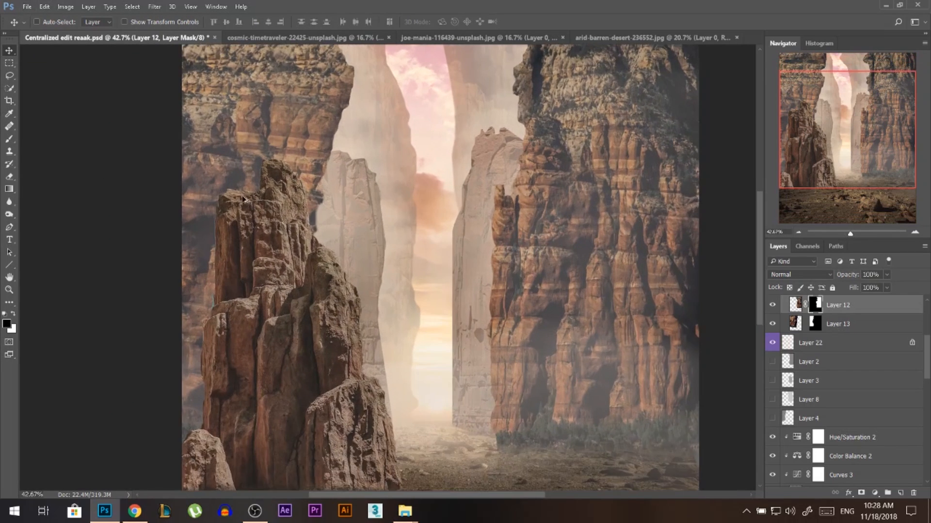
scroll(244, 199, down, 3)
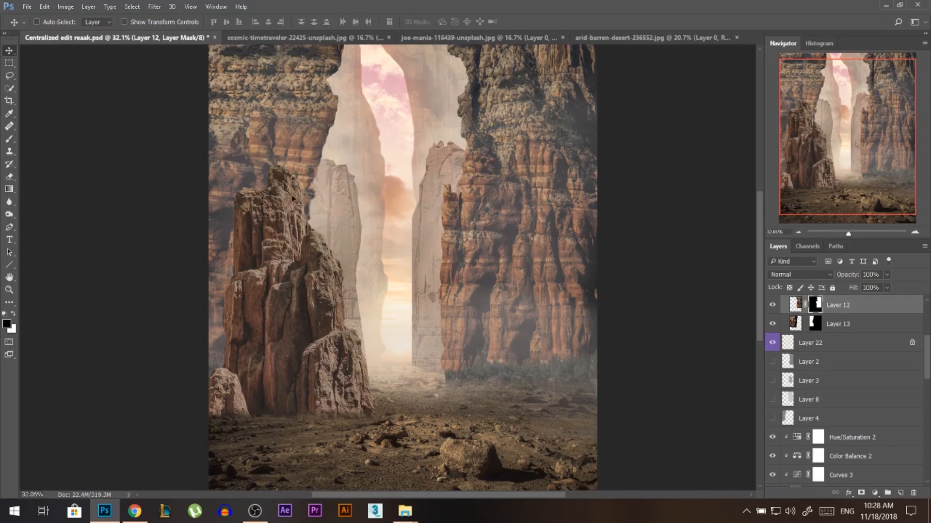
scroll(294, 228, down, 1)
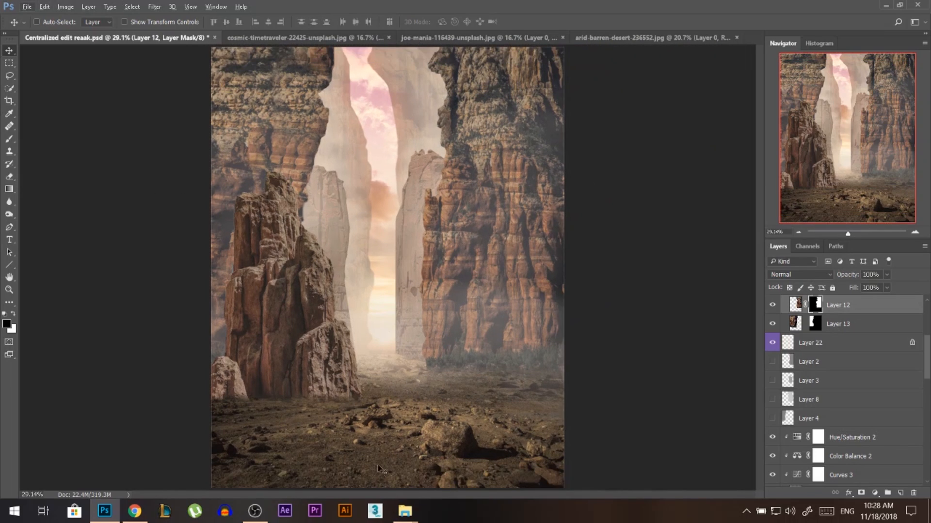
Switch to File Explorer and open the People folder in Photoshop Files to look through the stock figure photos
mouse_move(406, 511)
click(461, 449)
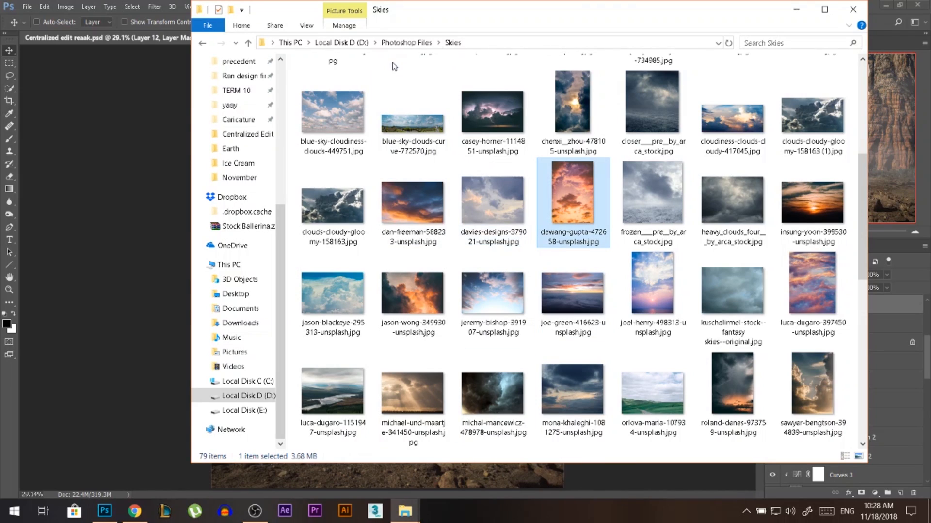
click(406, 42)
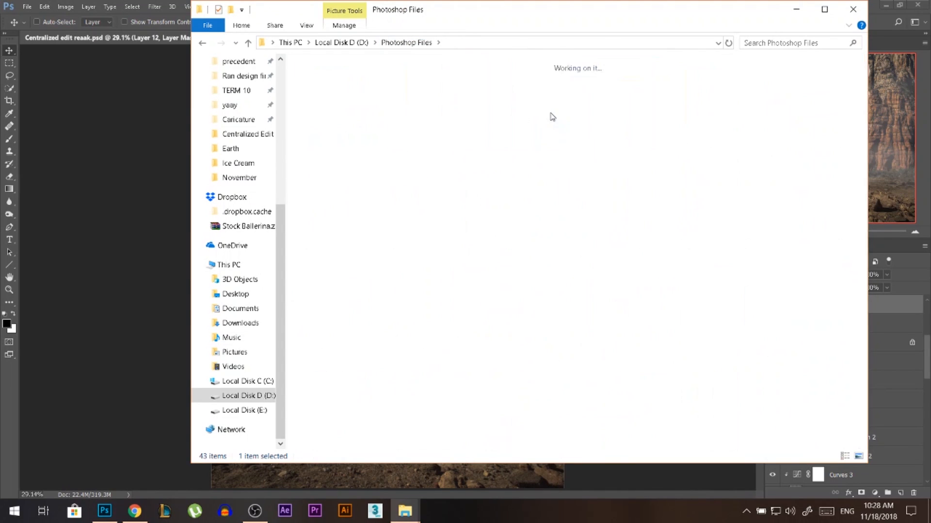
scroll(508, 231, down, 4)
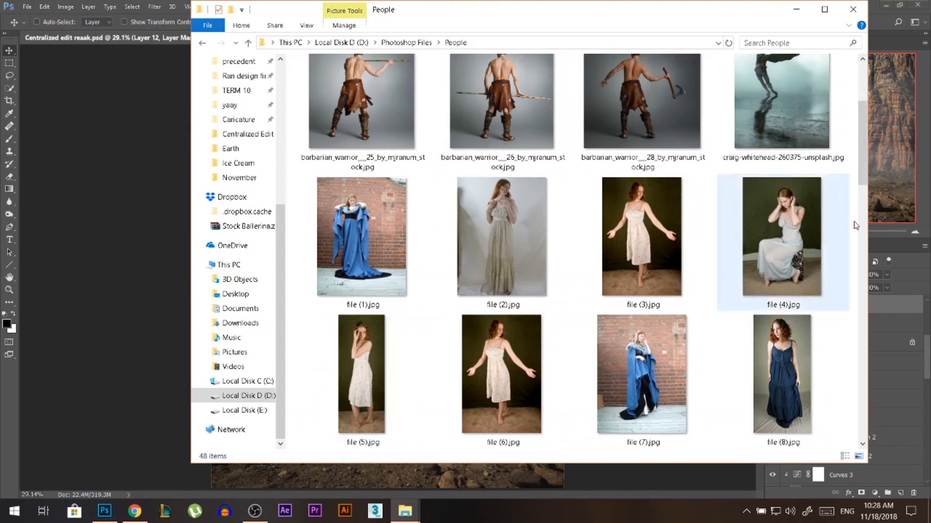
click(824, 9)
scroll(841, 75, down, 3)
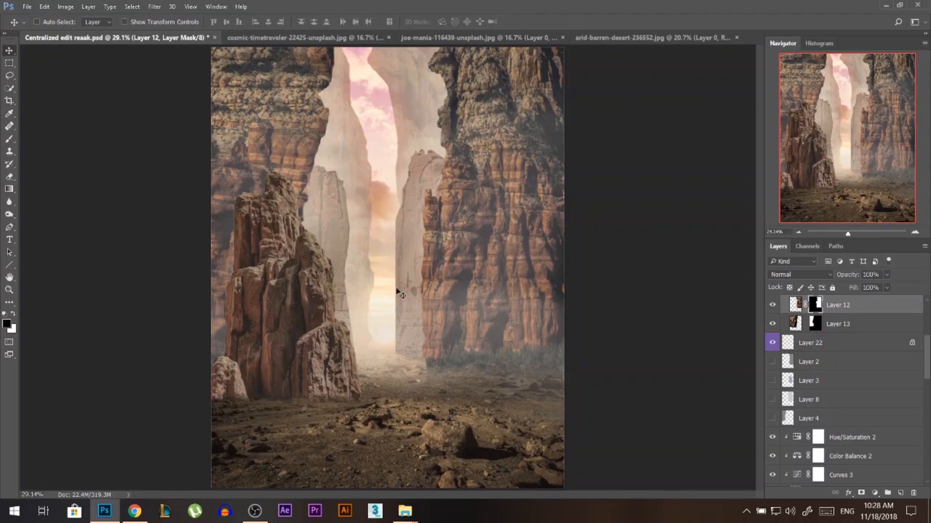
Switch back to Photoshop and add a new layer directly above Group 2, with the textured brush ready at 33% opacity
scroll(419, 367, up, 5)
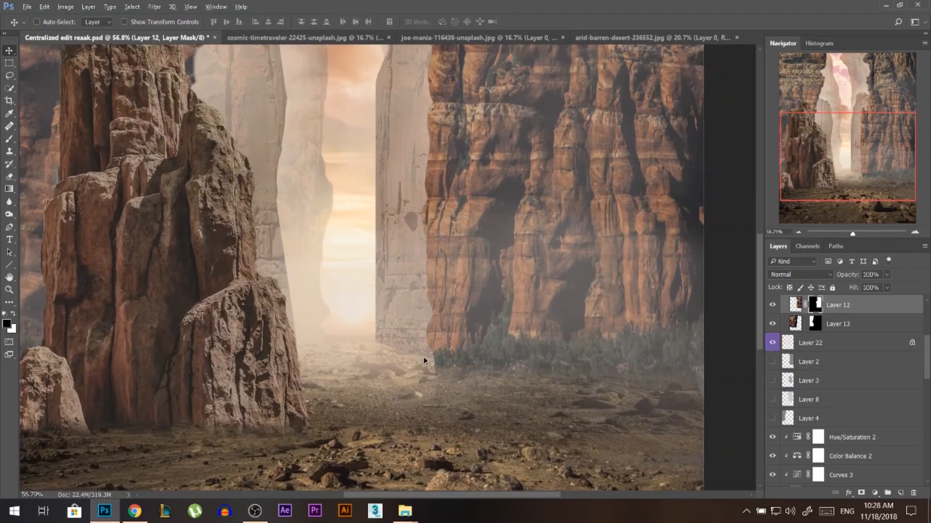
scroll(410, 358, up, 3)
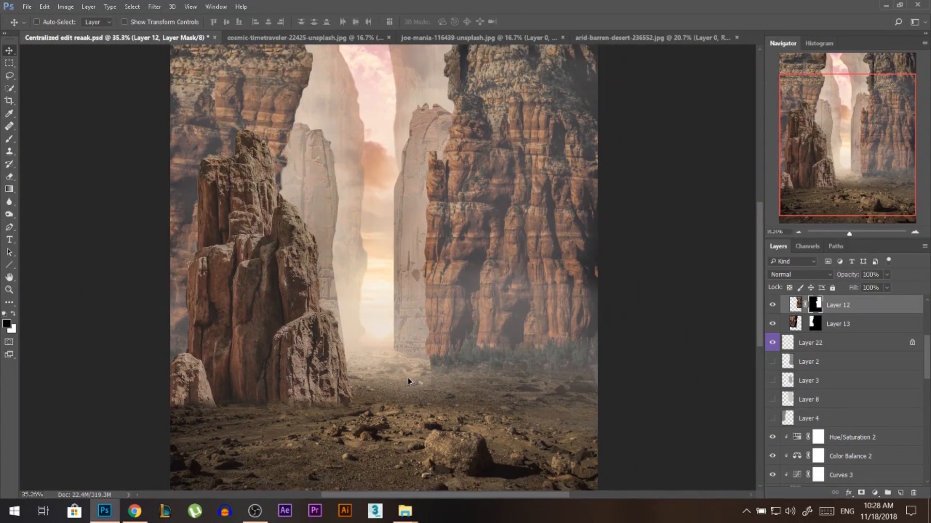
ctrl+click(395, 333)
scroll(817, 427, down, 3)
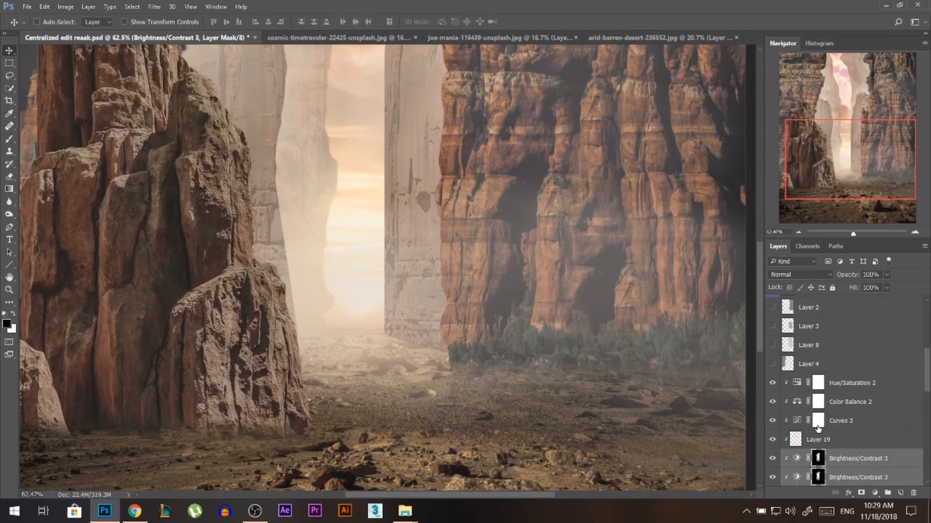
scroll(817, 426, down, 2)
click(818, 398)
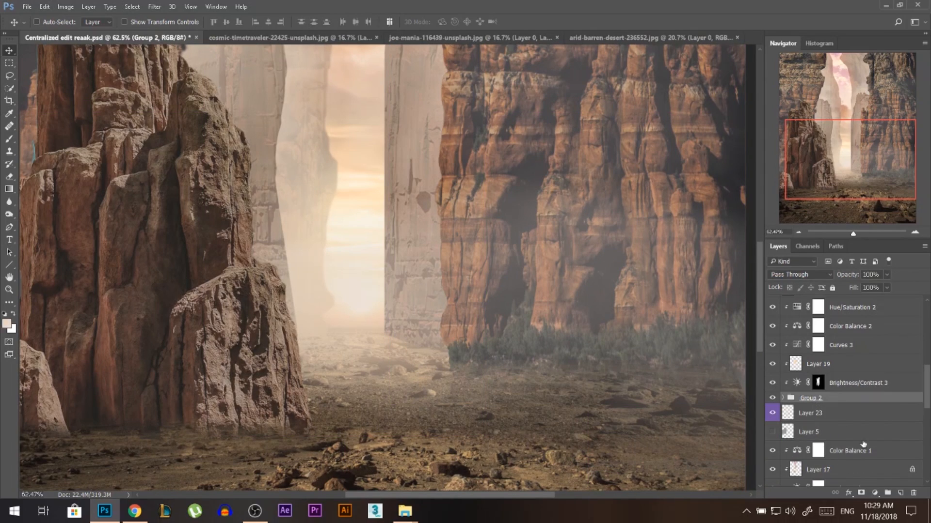
click(903, 493)
click(9, 140)
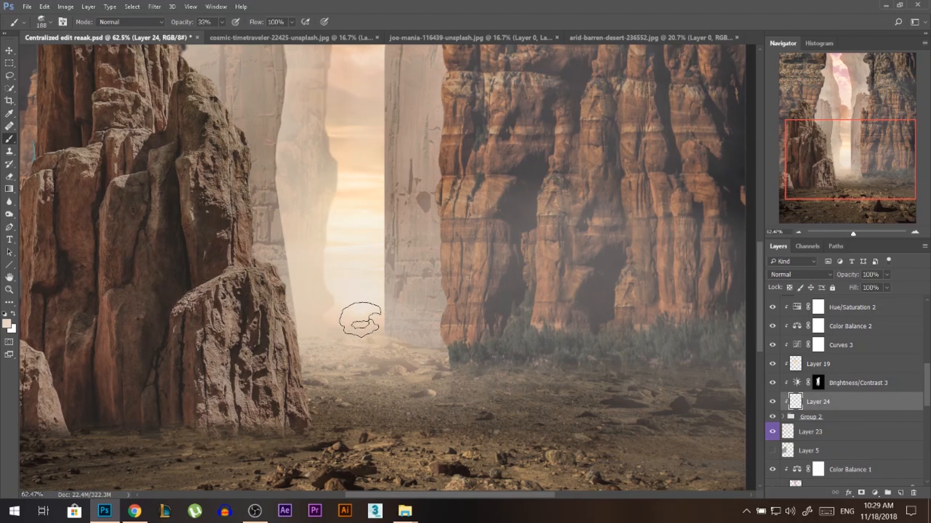
scroll(454, 363, down, 3)
scroll(454, 363, down, 1)
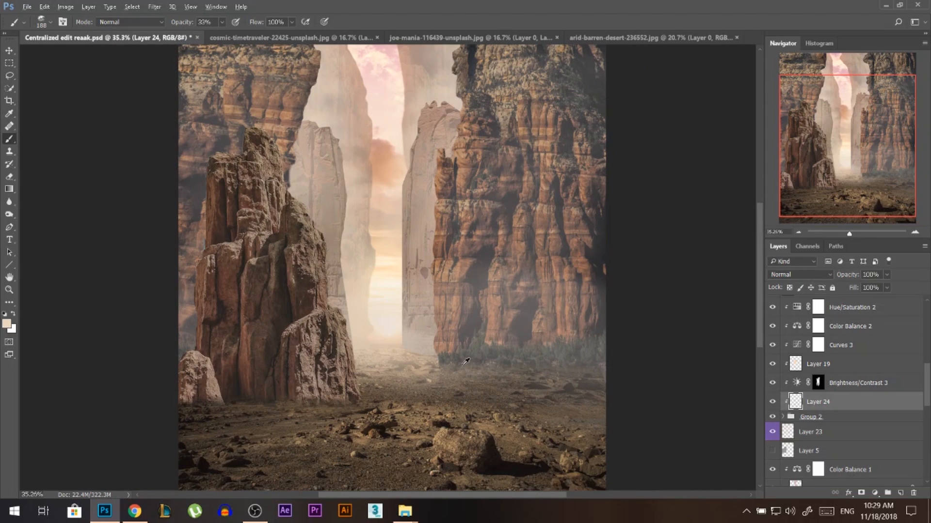
scroll(465, 361, down, 1)
Browse the People folder for a figure photo, comparing the candidates with the canyon composite
key(alt+Tab)
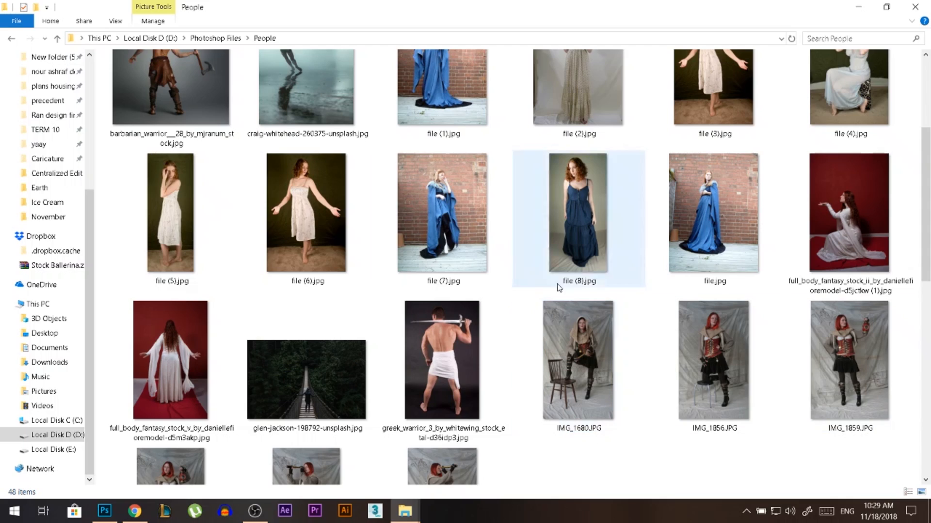
scroll(524, 295, down, 5)
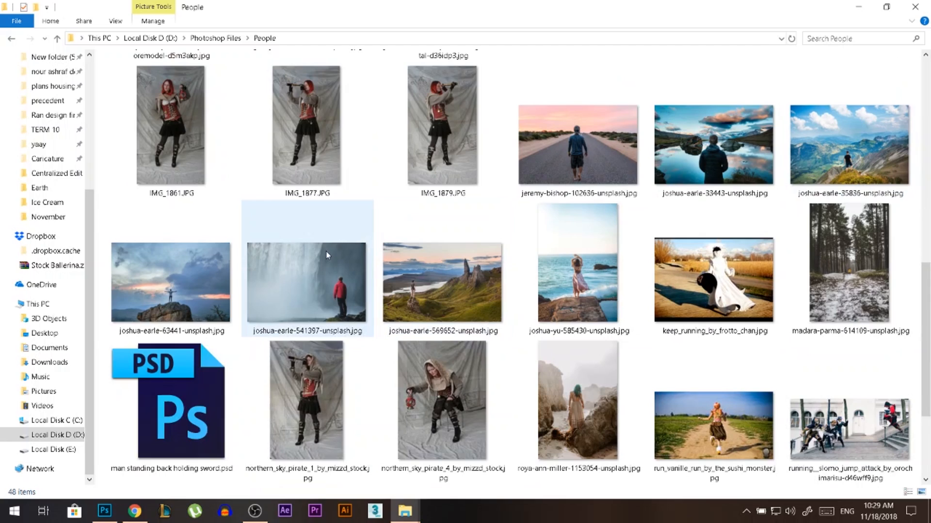
key(alt+Tab)
key(alt+Tab)
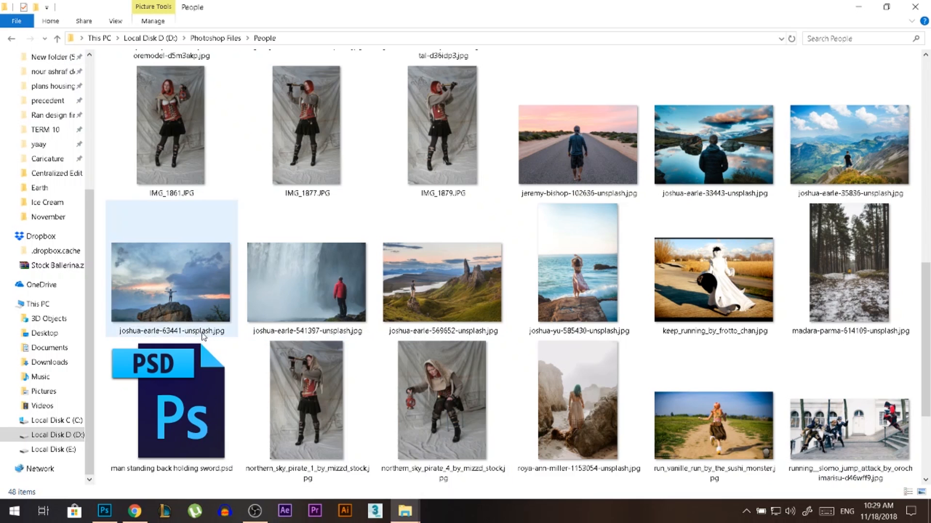
click(175, 293)
key(alt+Tab)
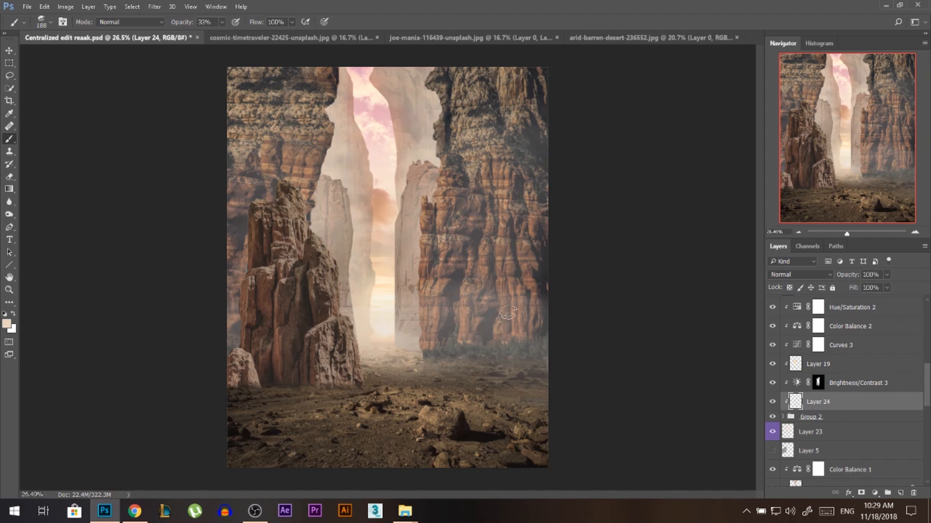
Preview the photo of the woman with raised arms on a seaside rock and compare it with the composite
key(alt+Tab)
double_click(575, 290)
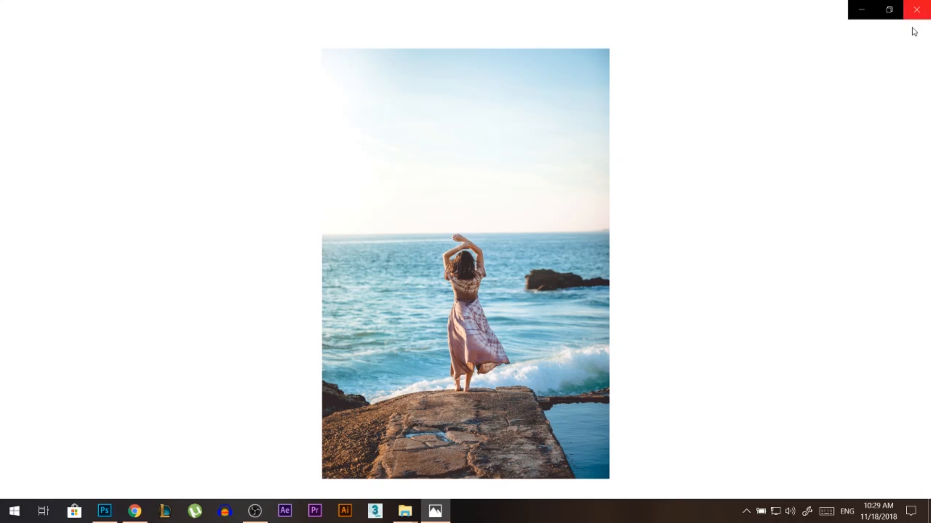
key(alt+Tab)
key(alt+Tab)
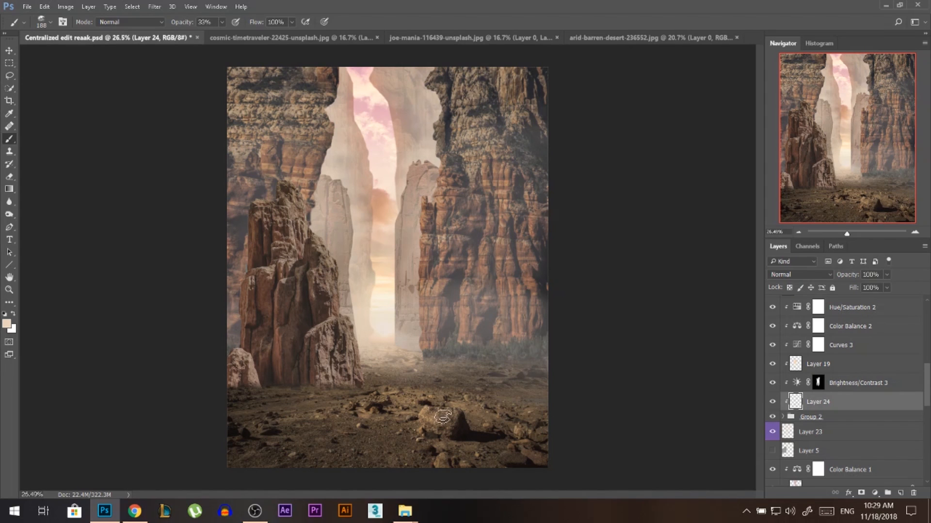
key(alt+Tab)
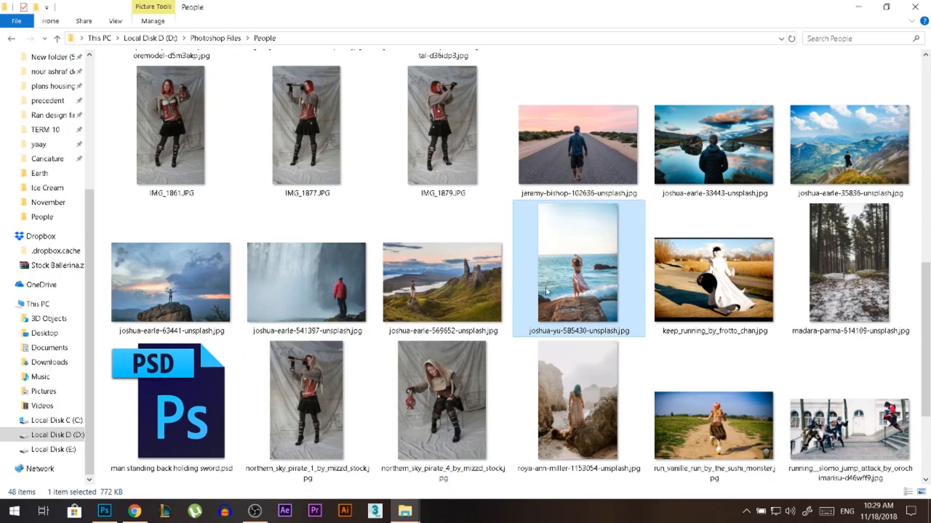
click(105, 511)
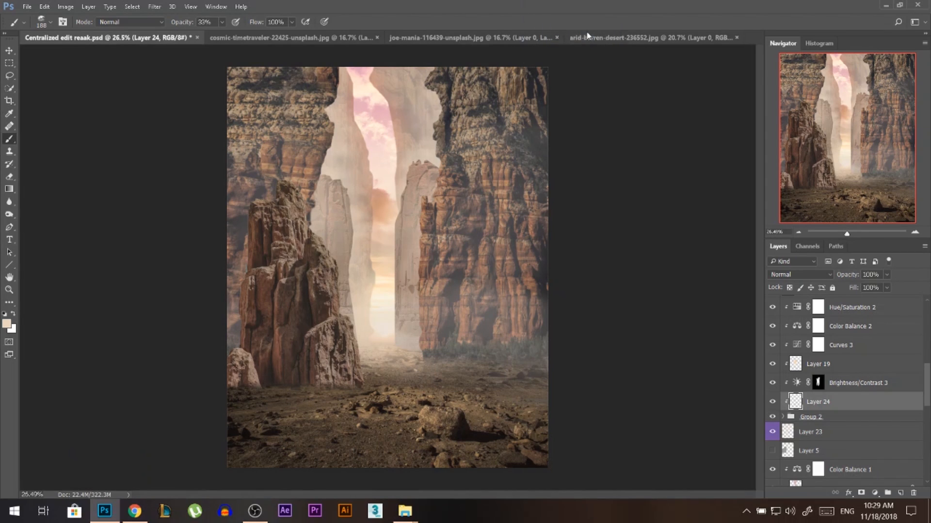
Shrink the People folder window so it floats over the canvas, and look through the photos further down
click(9, 53)
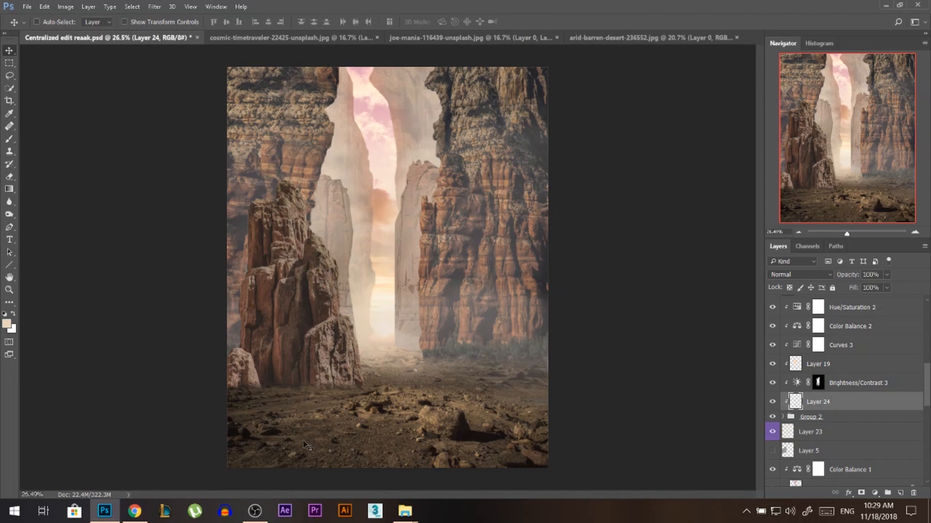
click(460, 456)
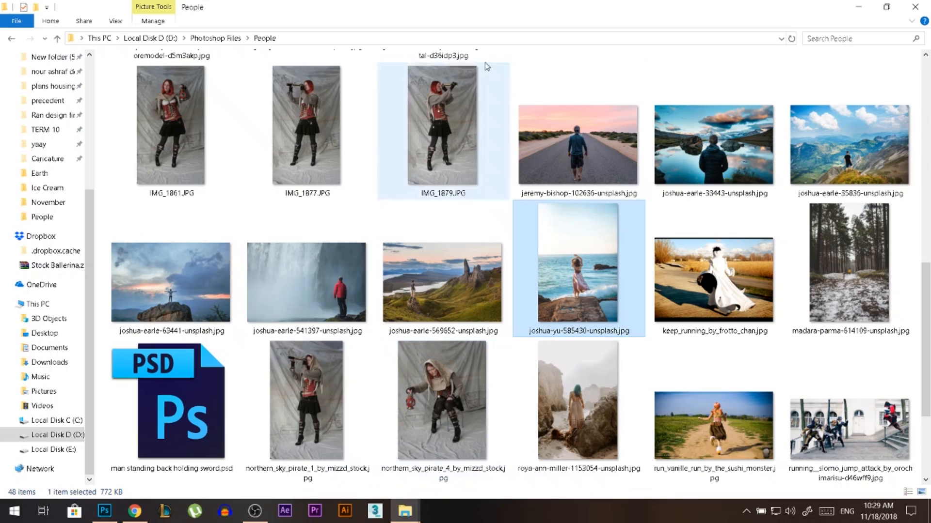
click(886, 7)
drag(565, 10, 459, 18)
scroll(511, 201, down, 4)
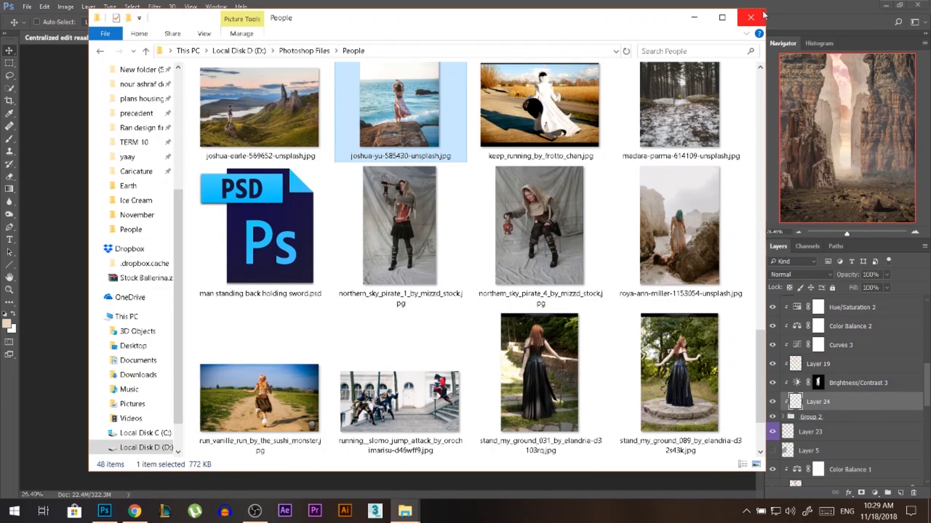
Look back over the earlier figure photos in the People folder for alternatives to the seaside woman
click(762, 10)
key(alt+Tab)
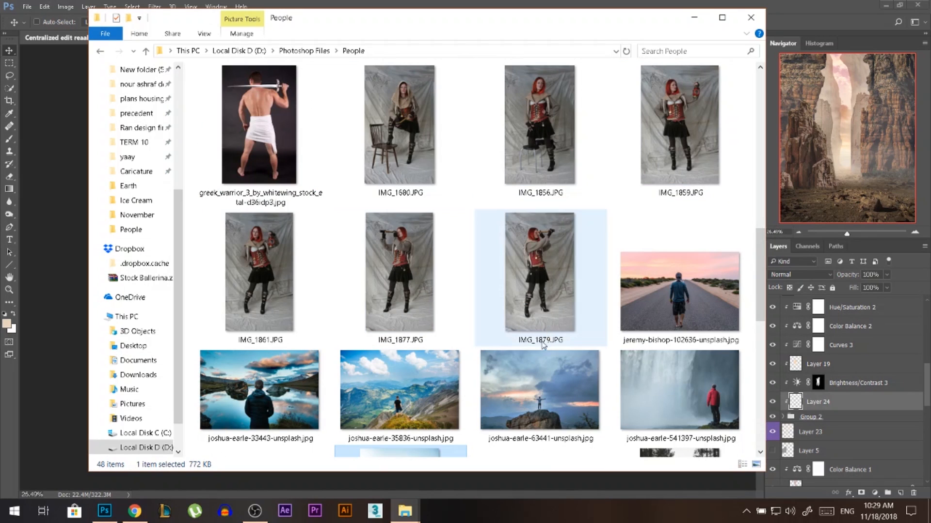
click(542, 377)
scroll(678, 271, down, 3)
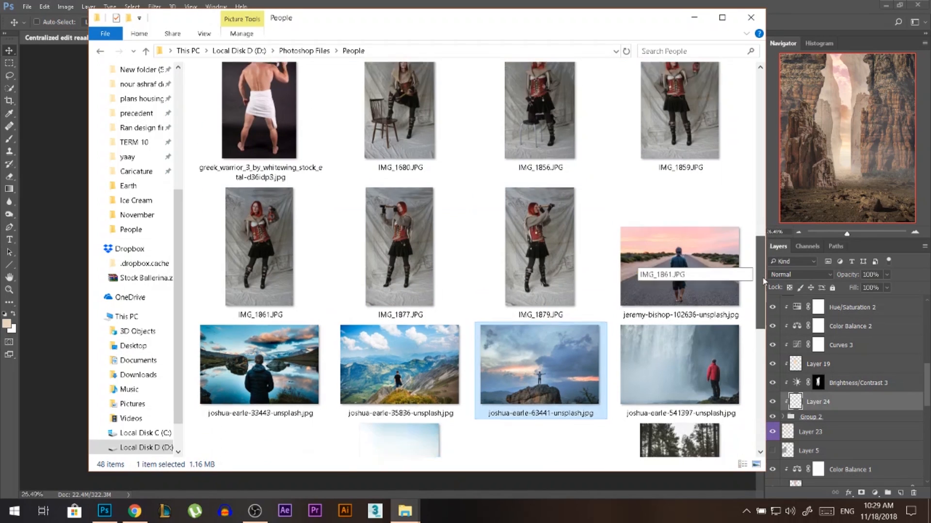
Close the arid-barren-desert photo and open joshua-yu-585430-unsplash.jpg from the People folder as a docked document in Photoshop
drag(431, 305, 654, 46)
click(655, 43)
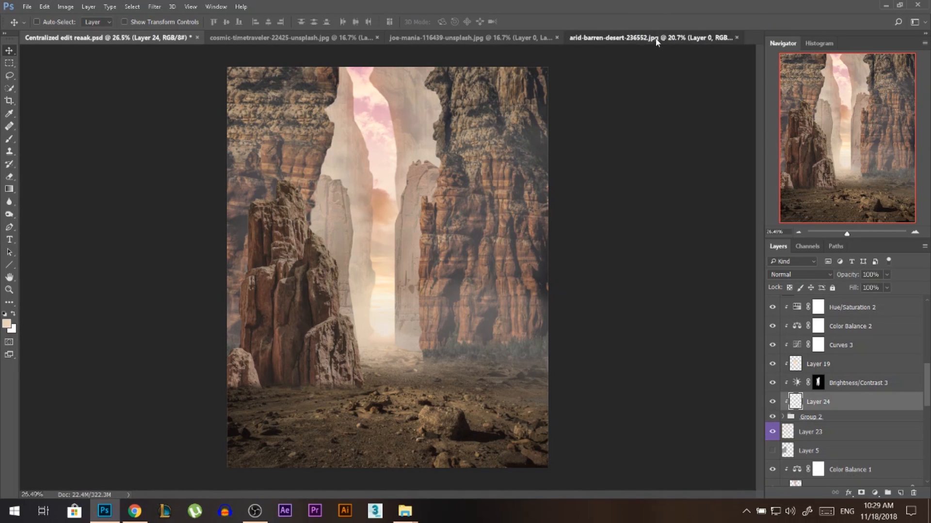
right_click(655, 42)
click(678, 57)
click(476, 191)
drag(444, 244, 326, 314)
drag(681, 45, 698, 34)
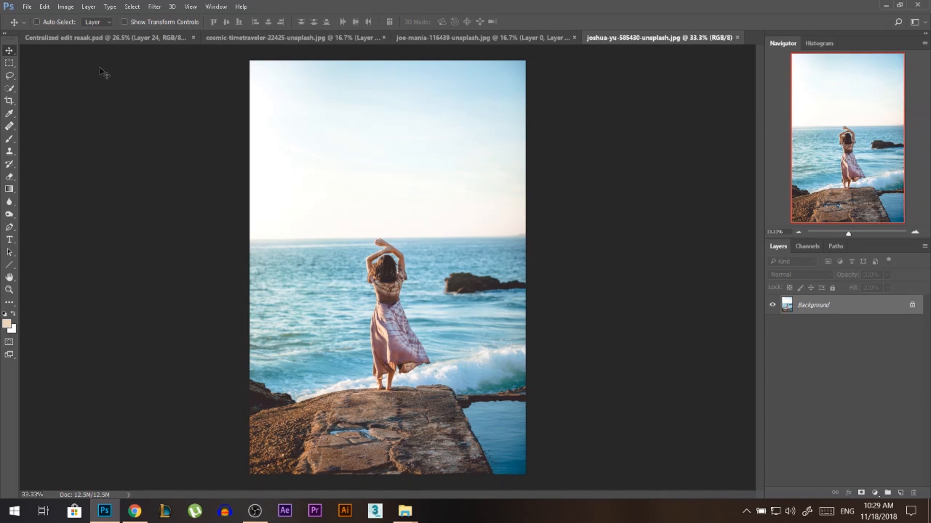
Select the sky and sea around the woman with the Quick Selection tool, correcting the selection edge along her raised arms and hands
click(8, 89)
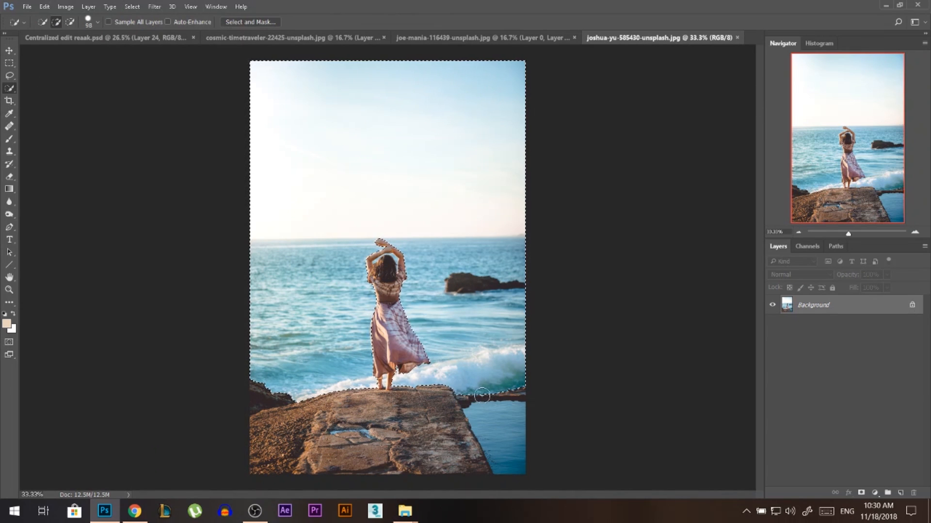
scroll(376, 286, up, 20)
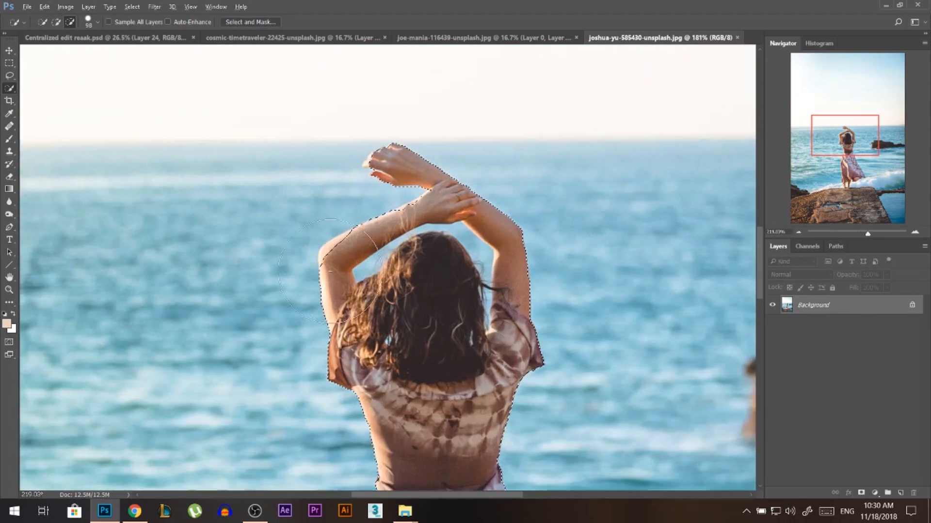
mouse_move(353, 246)
mouse_down()
mouse_move(319, 243)
mouse_move(331, 253)
mouse_move(340, 243)
mouse_move(327, 263)
mouse_move(356, 233)
mouse_up()
drag(423, 205, 445, 180)
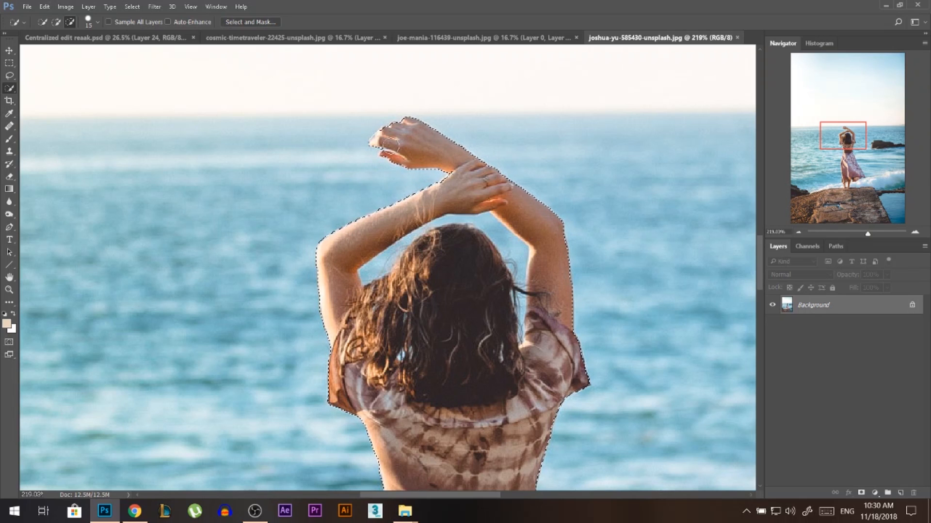
scroll(390, 140, down, 4)
scroll(392, 139, down, 3)
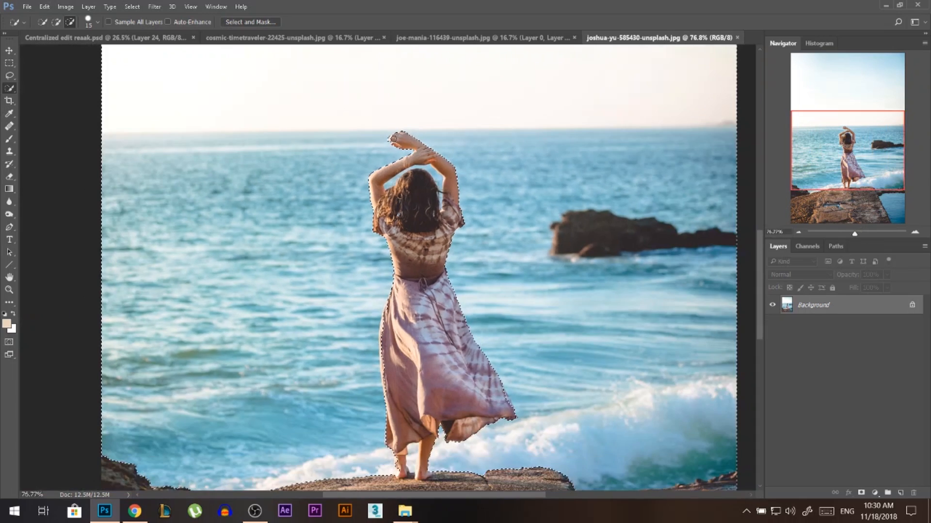
Correct the selection around the woman's foot and convert the selection into a layer mask on the photo
scroll(410, 382, up, 5)
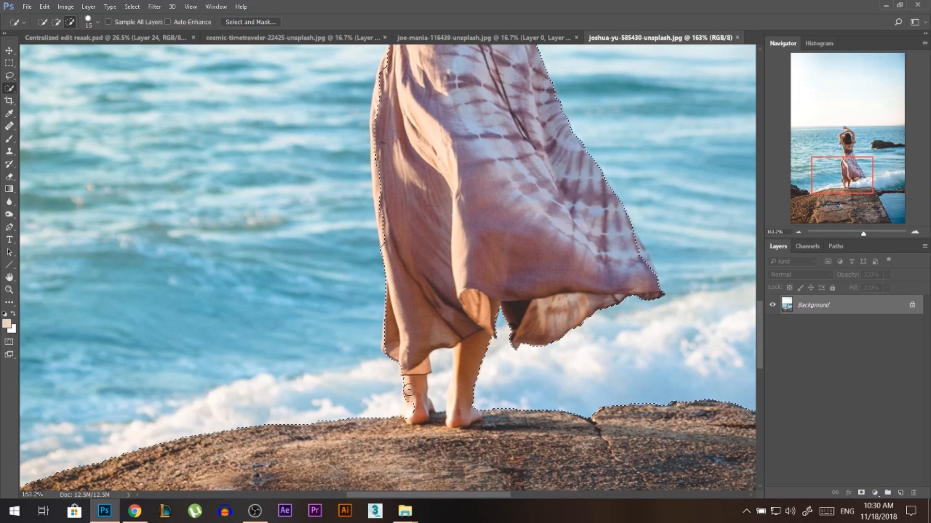
drag(410, 415, 415, 434)
alt+click(860, 493)
scroll(343, 221, down, 3)
scroll(342, 221, up, 5)
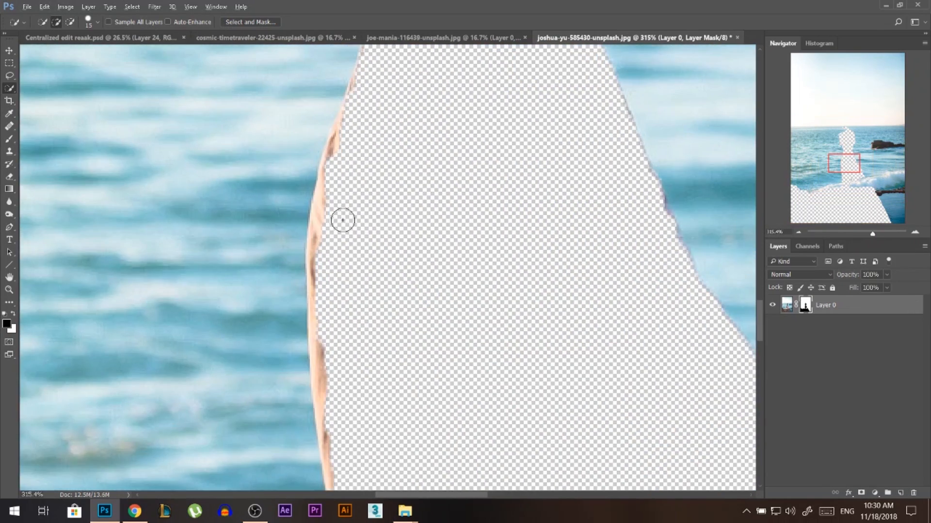
Paint black on the mask with a 17 px textured brush at 100% opacity over the leftover strips along both skirt edges
click(9, 139)
right_click(434, 227)
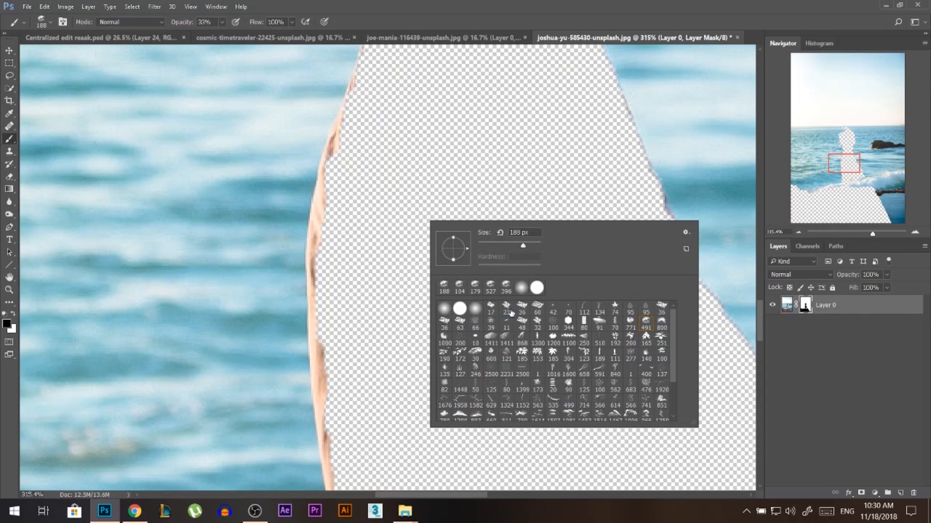
drag(182, 23, 232, 23)
key(bracketleft)
key(bracketleft)
key(bracketleft)
key(bracketleft)
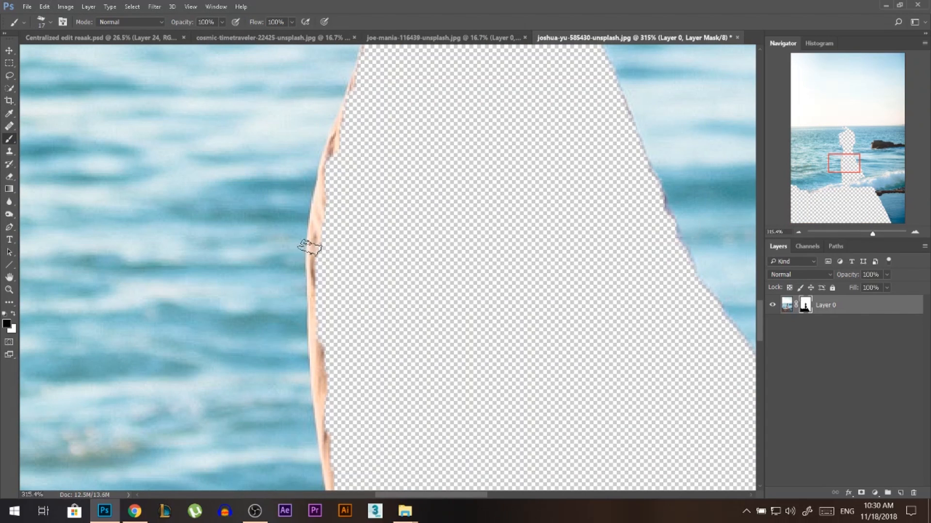
drag(323, 243, 324, 226)
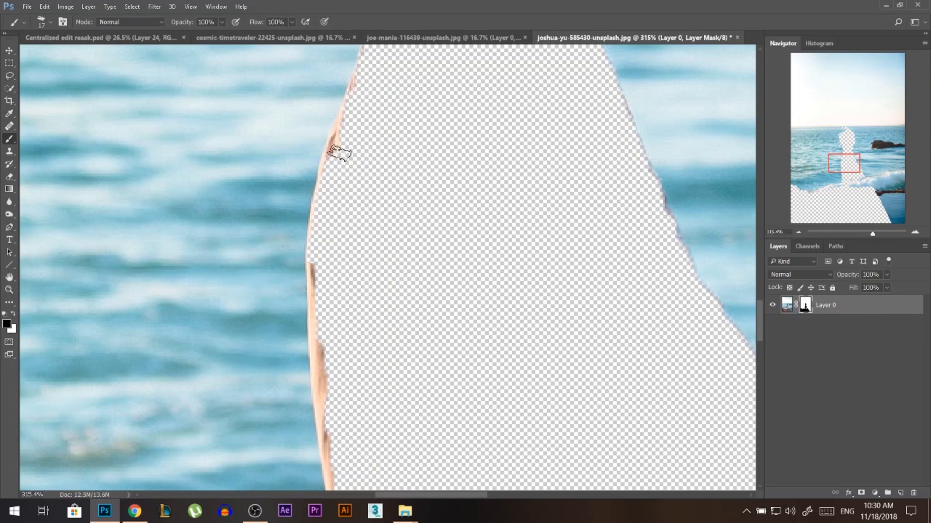
drag(317, 260, 319, 358)
scroll(289, 271, down, 5)
scroll(316, 367, up, 3)
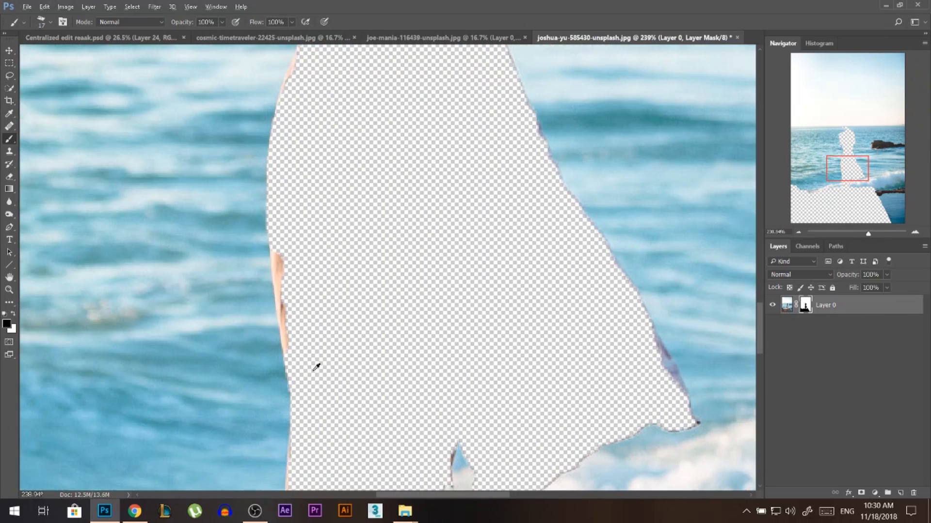
scroll(300, 227, down, 9)
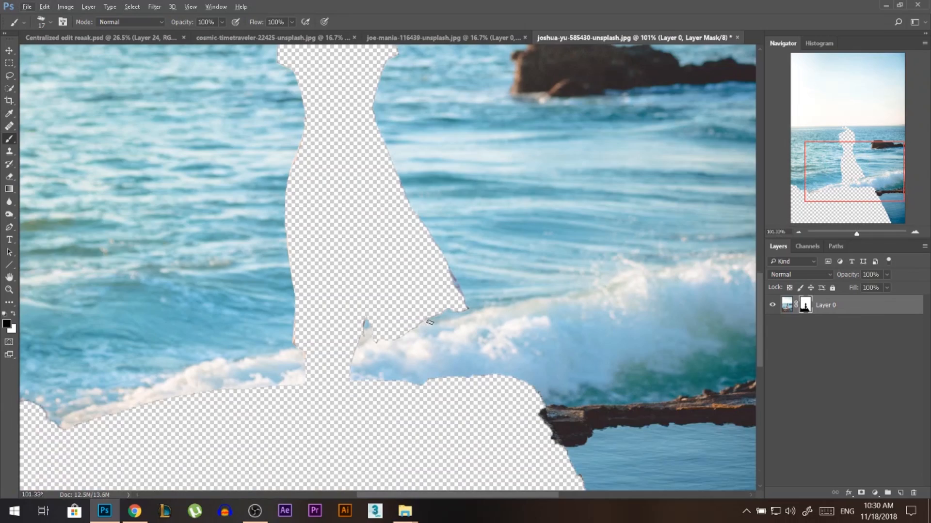
scroll(444, 325, up, 10)
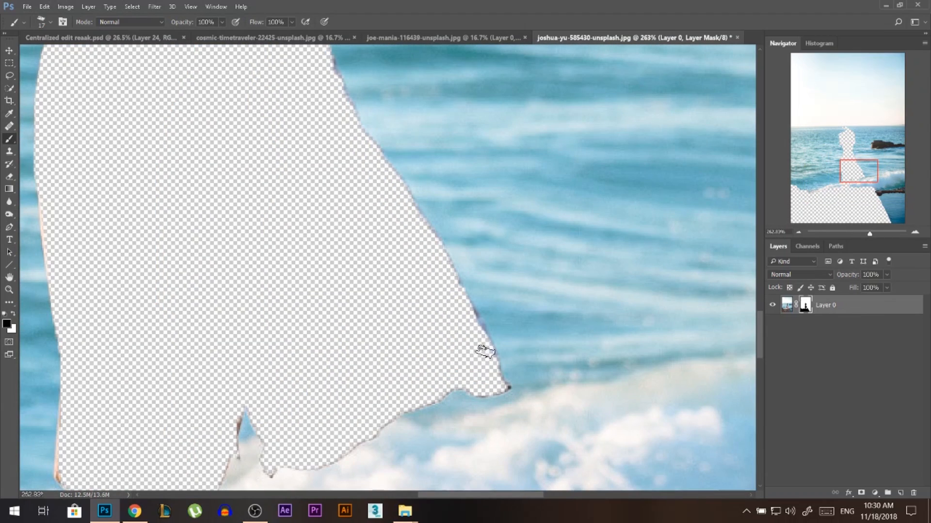
Invert the layer mask to show the woman and the rock and hide the sky and sea
key(ctrl+0)
key(ctrl+i)
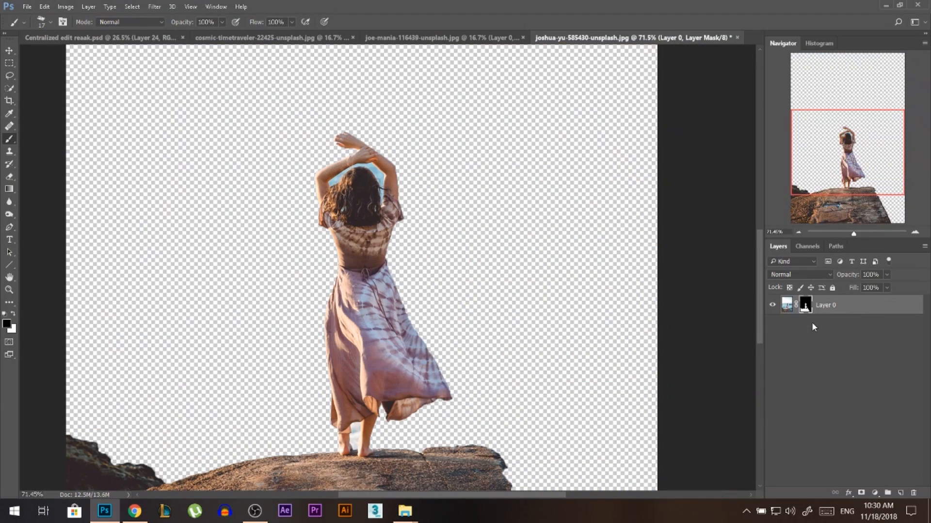
scroll(405, 118, up, 10)
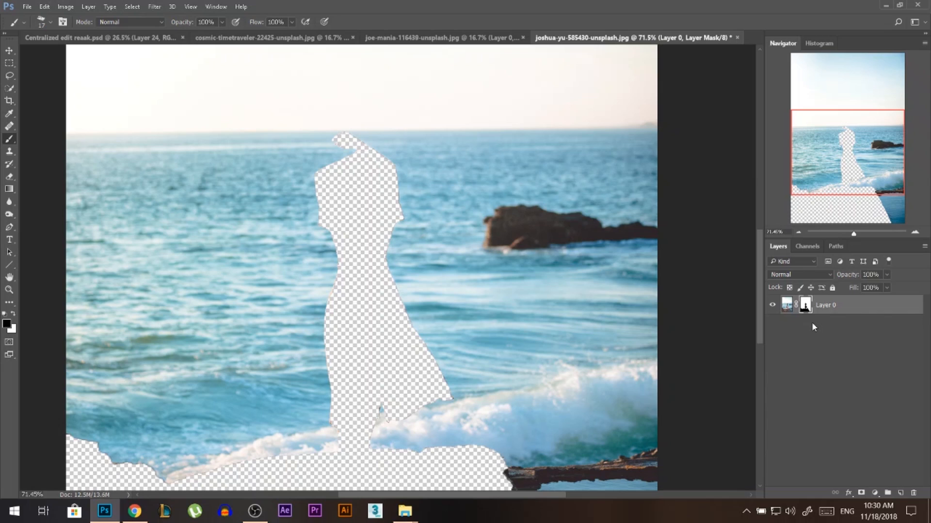
key(ctrl+i)
scroll(369, 153, up, 1)
scroll(368, 153, up, 5)
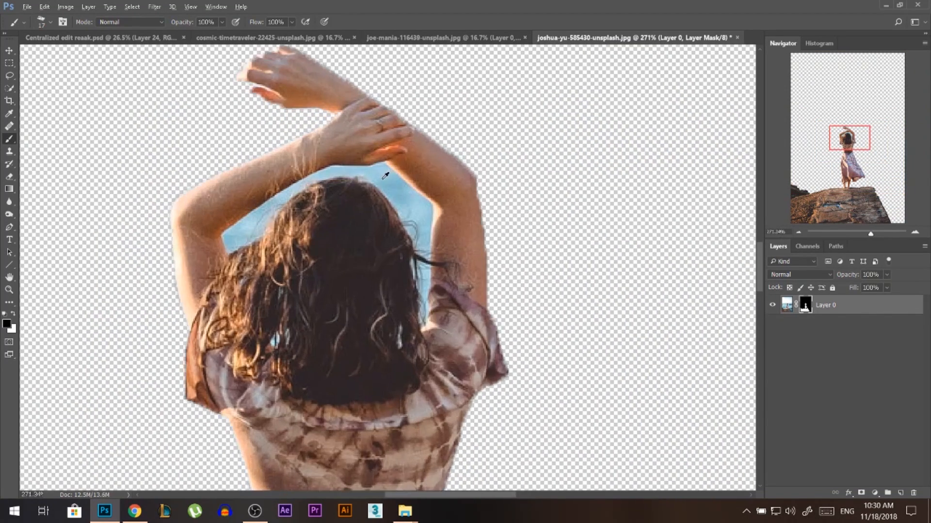
Mask out the blue sea between the woman's arms and hair with a small textured brush
key(x)
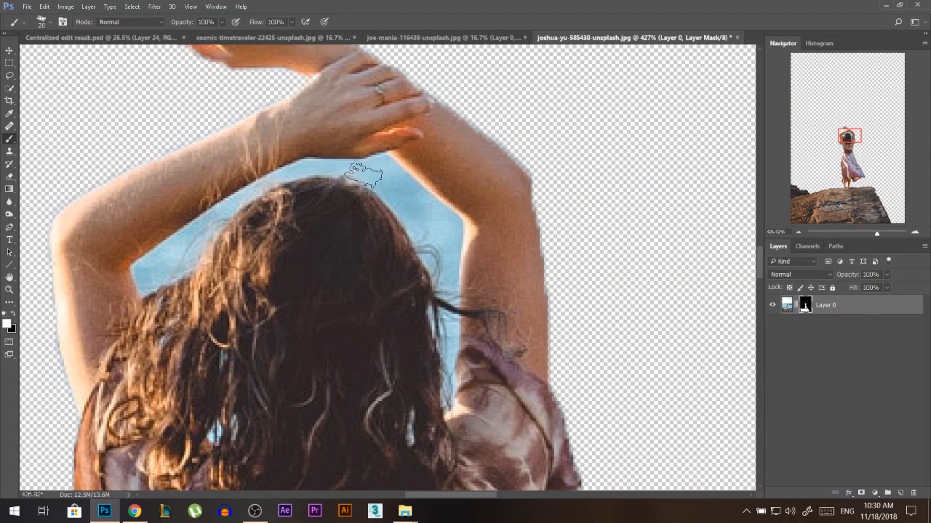
drag(369, 166, 427, 223)
key(ctrl+z)
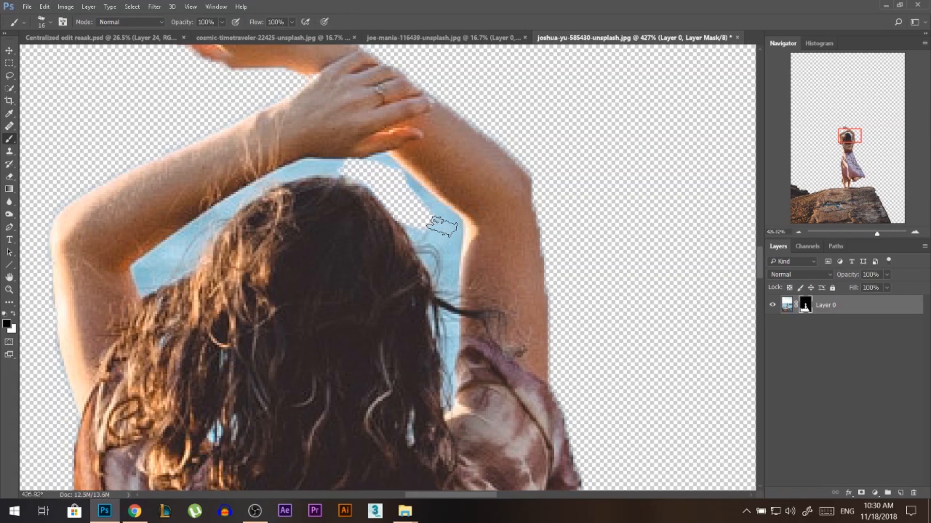
alt+drag(384, 176, 380, 177)
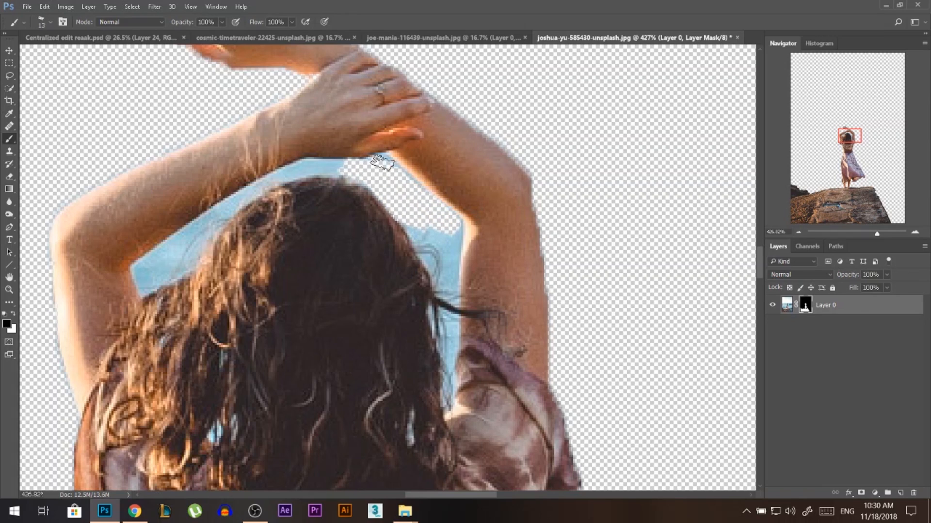
alt+drag(441, 274, 437, 273)
drag(440, 270, 415, 225)
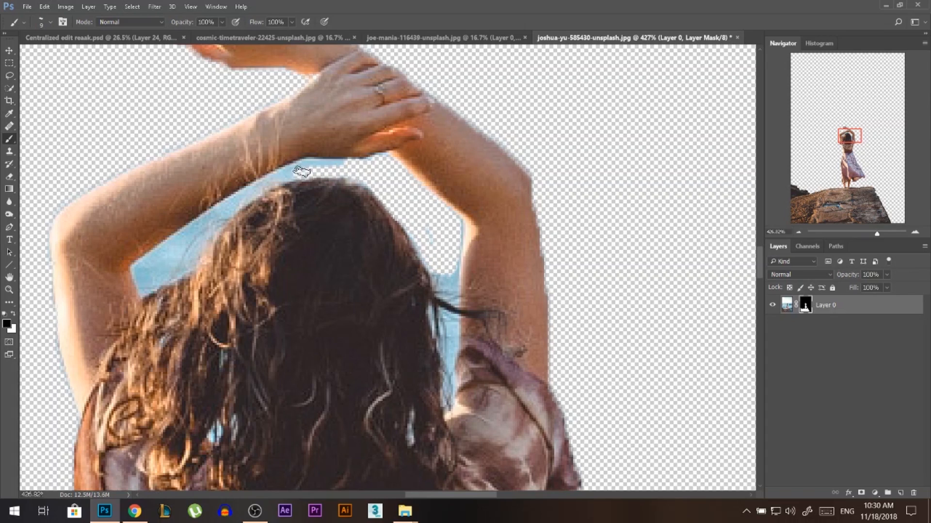
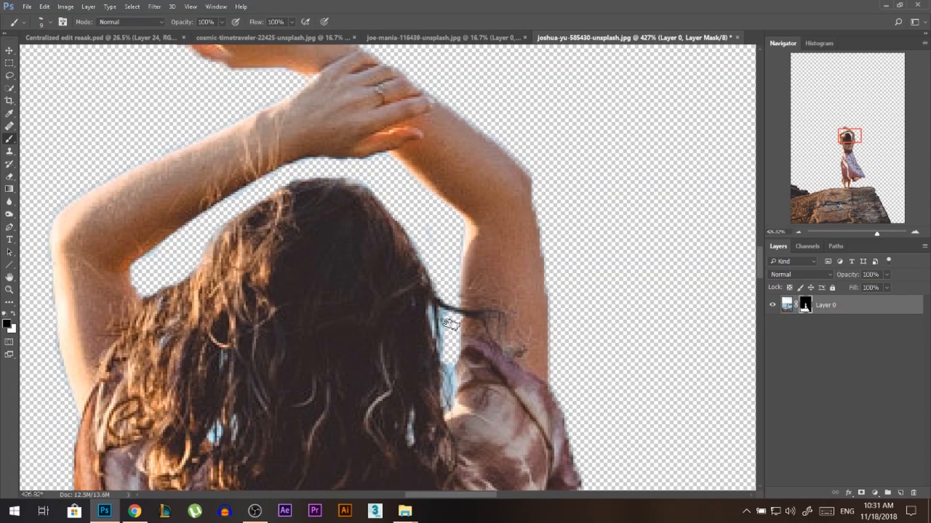
Mask out the large rock beneath the woman with broad strokes of a bigger textured brush
scroll(461, 269, down, 10)
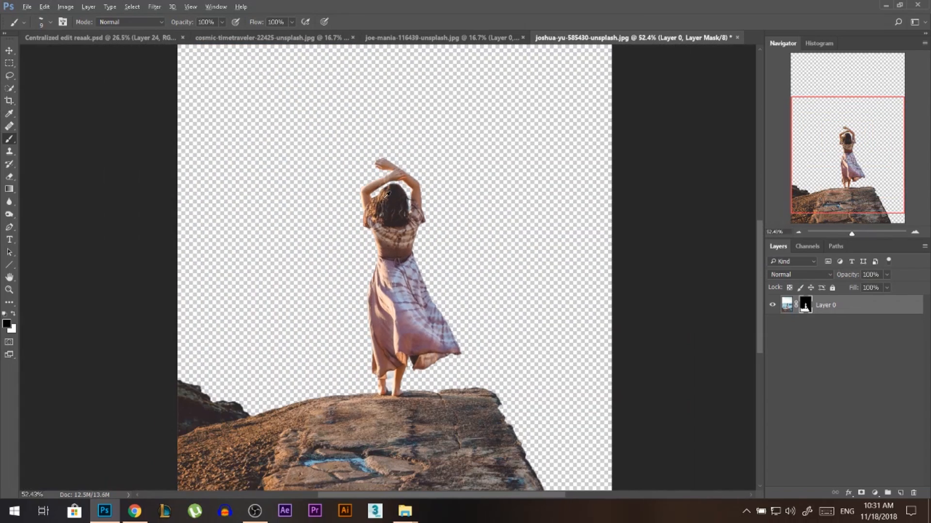
scroll(332, 264, down, 3)
drag(299, 308, 316, 312)
mouse_move(350, 362)
mouse_down()
mouse_move(344, 387)
mouse_move(301, 447)
mouse_move(268, 407)
mouse_up()
drag(266, 397, 279, 397)
mouse_move(266, 393)
mouse_down()
mouse_move(226, 449)
mouse_move(269, 460)
mouse_move(304, 371)
mouse_up()
mouse_move(361, 461)
mouse_down()
mouse_move(480, 459)
mouse_move(531, 445)
mouse_move(333, 428)
mouse_move(477, 388)
mouse_move(355, 381)
mouse_move(435, 385)
mouse_move(412, 439)
mouse_up()
Mask out the rock to the left of the woman's feet, undoing the misplaced stroke
scroll(427, 388, up, 5)
mouse_move(369, 339)
mouse_down()
mouse_move(329, 360)
mouse_move(321, 376)
mouse_move(374, 330)
mouse_up()
key(ctrl+z)
drag(346, 359, 331, 359)
scroll(325, 357, up, 3)
scroll(330, 343, up, 3)
drag(325, 324, 303, 324)
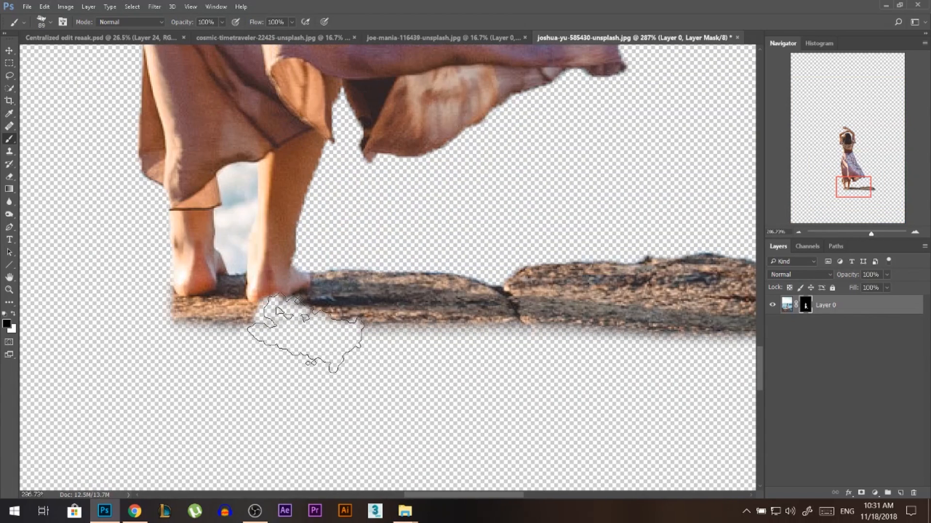
Mask out the remaining strip of rock to the right of the woman's feet and the leftover traces below
drag(339, 359, 320, 356)
mouse_move(322, 312)
mouse_down()
mouse_move(342, 260)
mouse_move(509, 330)
mouse_up()
drag(395, 322, 592, 301)
scroll(435, 383, down, 3)
drag(473, 373, 514, 372)
drag(572, 345, 695, 326)
drag(380, 422, 336, 419)
mouse_move(338, 360)
mouse_down()
mouse_move(313, 353)
mouse_move(363, 349)
mouse_move(246, 358)
mouse_up()
Refine the mask around the soles of the woman's feet with a smaller textured brush, undoing the last stroke between the legs
scroll(246, 357, up, 2)
drag(455, 333, 441, 333)
key(x)
mouse_move(374, 299)
mouse_down()
mouse_move(396, 297)
mouse_move(384, 319)
mouse_move(365, 322)
mouse_move(468, 301)
mouse_up()
key(x)
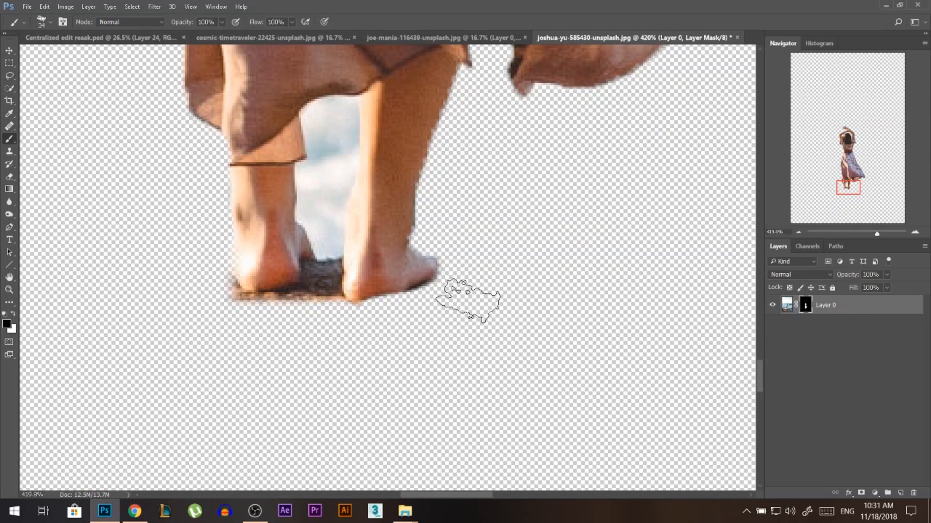
key(x)
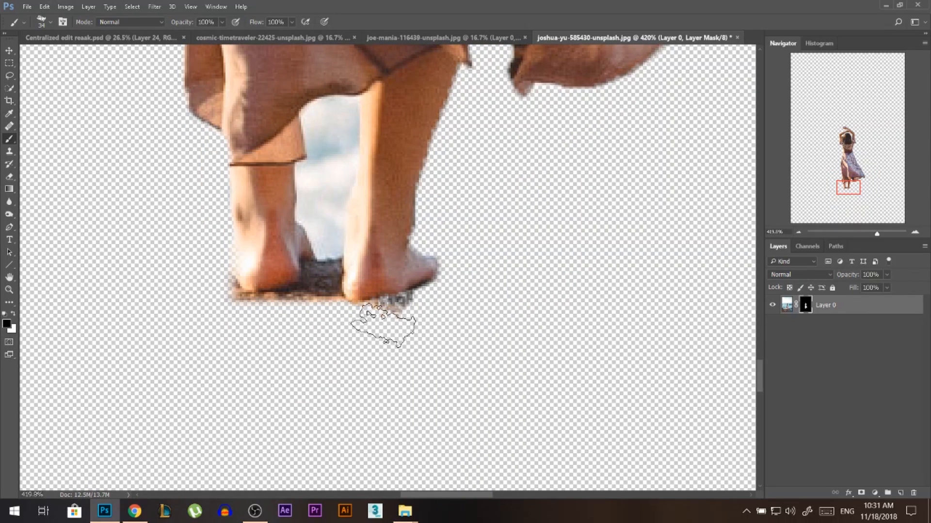
mouse_move(322, 291)
mouse_down()
mouse_move(207, 281)
mouse_move(303, 310)
mouse_move(332, 255)
mouse_up()
key(ctrl+z)
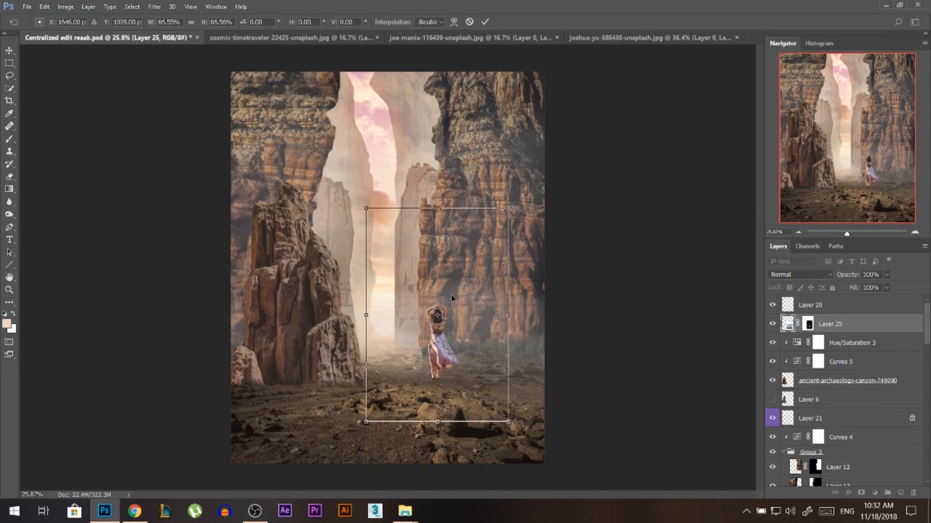
Move the cut-out woman in the canyon composite onto the large boulder in the foreground
drag(451, 295, 472, 334)
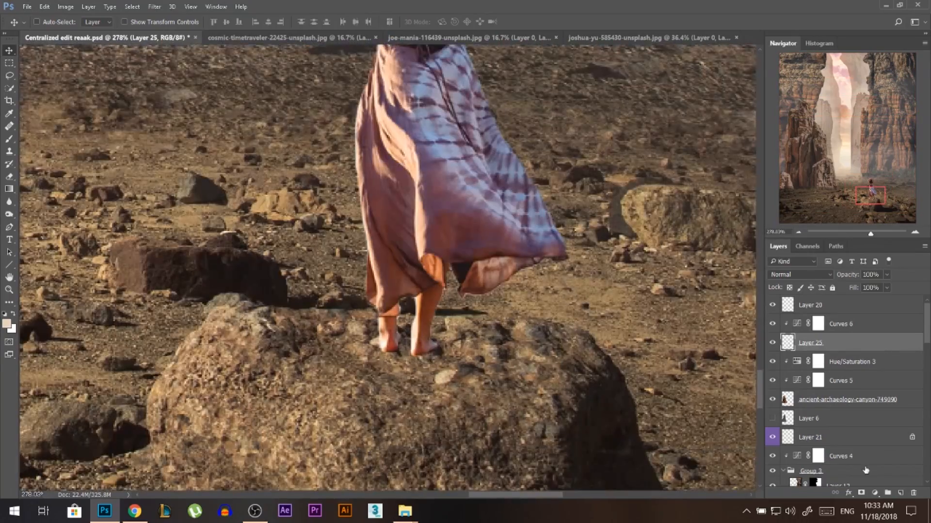
Add a new layer below Layer 25 and paint a black contact shadow on the boulder under the woman's feet
ctrl+click(900, 493)
click(9, 139)
click(7, 324)
click(732, 68)
right_click(236, 168)
click(249, 254)
drag(259, 182, 270, 202)
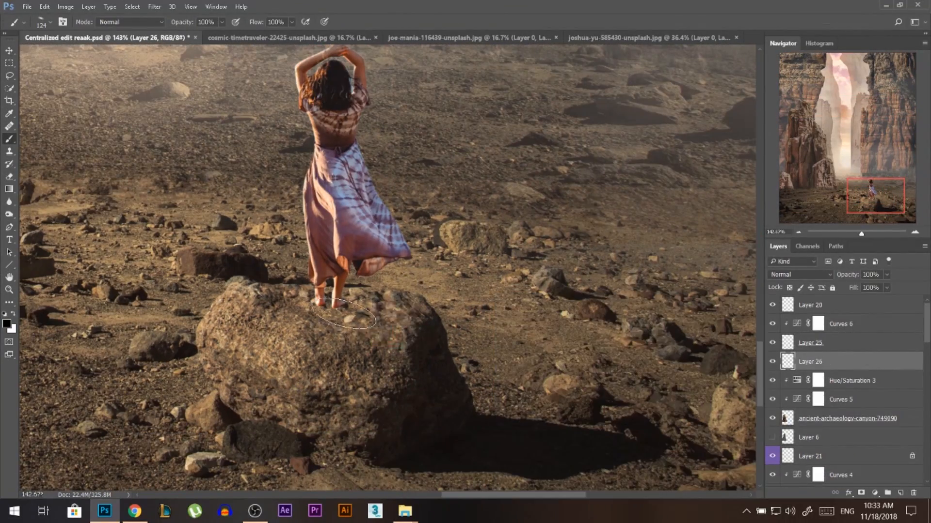
Paint black at 19% opacity on the Brightness/Contrast 4 mask to relight the woman's raised hand and arm, and select Layer 20
scroll(377, 333, up, 3)
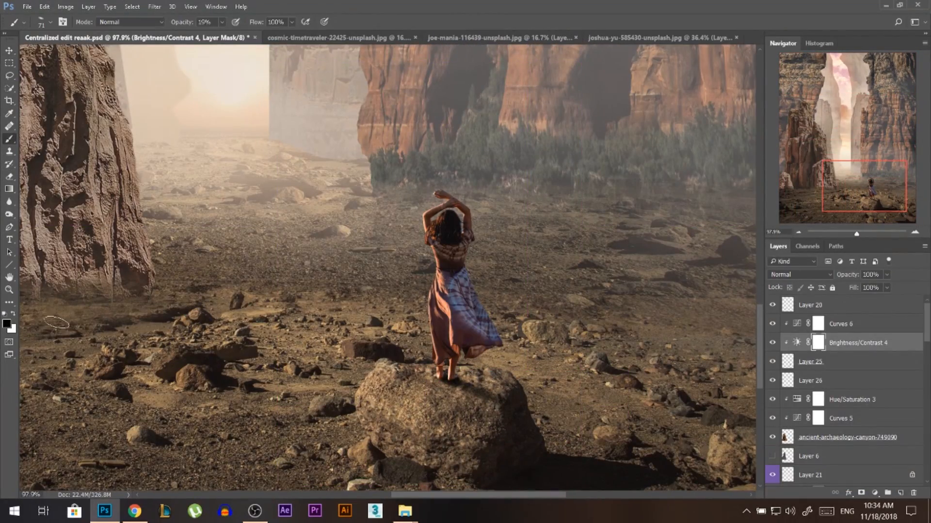
scroll(407, 290, down, 3)
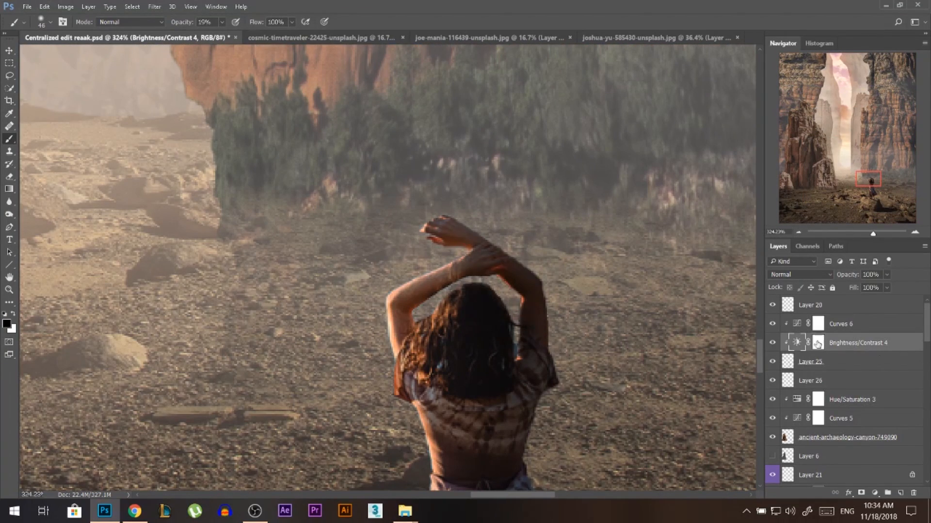
click(817, 343)
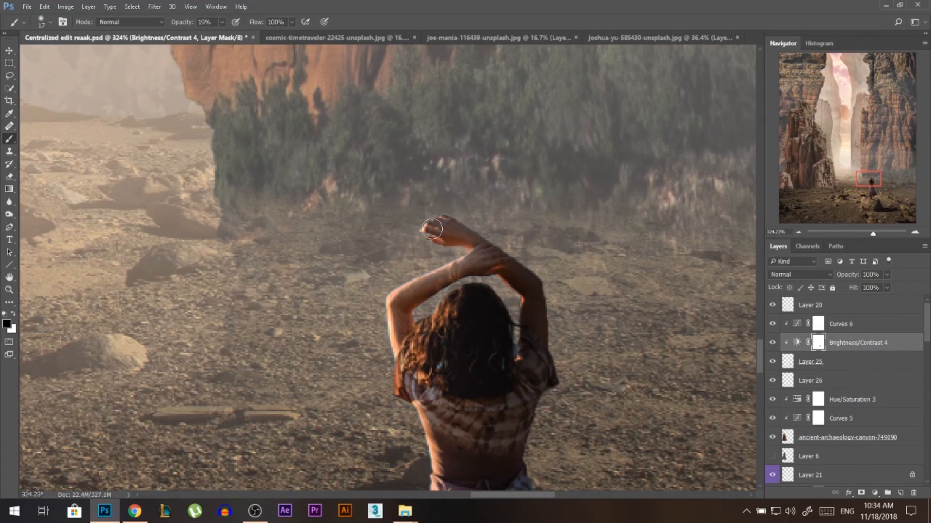
scroll(520, 344, down, 12)
key(v)
click(804, 310)
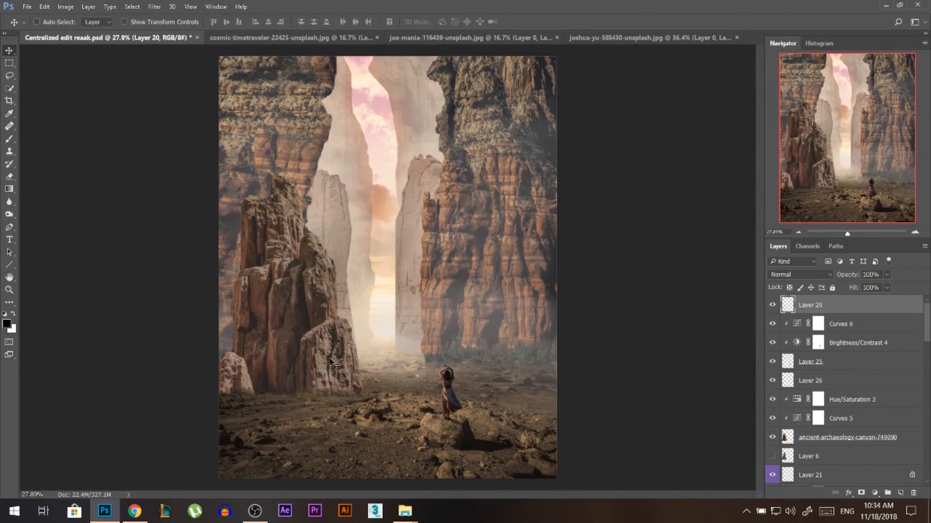
Add a Curves adjustment layer above Layer 20, adjust its shadow and highlight points, and compare the image with and without it
click(874, 493)
click(812, 324)
drag(644, 195, 668, 173)
mouse_move(719, 121)
mouse_down()
mouse_move(717, 143)
mouse_move(717, 135)
mouse_up()
click(751, 35)
click(770, 305)
click(770, 306)
Add a second Curves adjustment layer and tint the image by adjusting its separate colour channels, lifting the blue shadows
click(875, 493)
click(812, 324)
click(678, 90)
click(659, 105)
drag(644, 195, 632, 173)
click(677, 89)
click(659, 119)
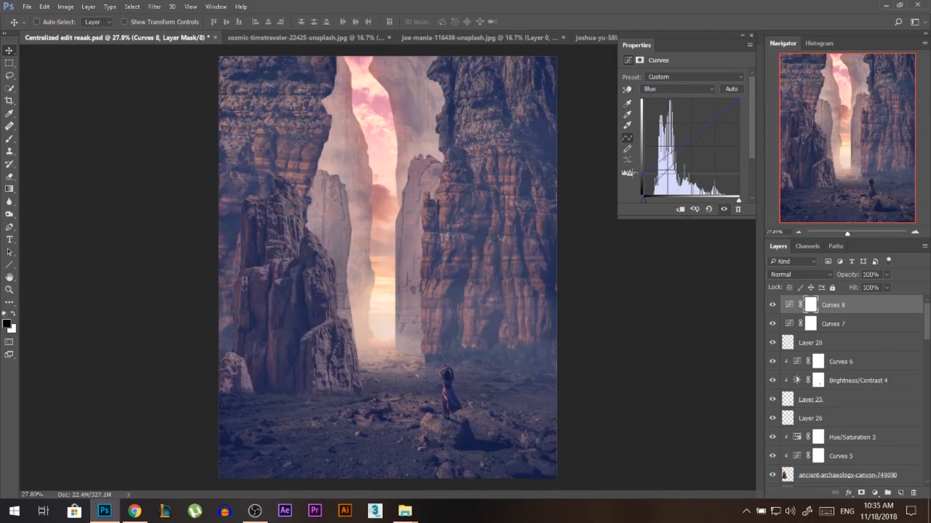
click(677, 89)
click(659, 112)
mouse_move(739, 100)
mouse_down()
mouse_move(707, 102)
mouse_move(743, 103)
mouse_up()
click(751, 35)
Add a Gradient Map adjustment layer on top, using the preset that runs from dark blue through red and orange to pale yellow
click(875, 493)
click(858, 477)
click(676, 78)
click(744, 126)
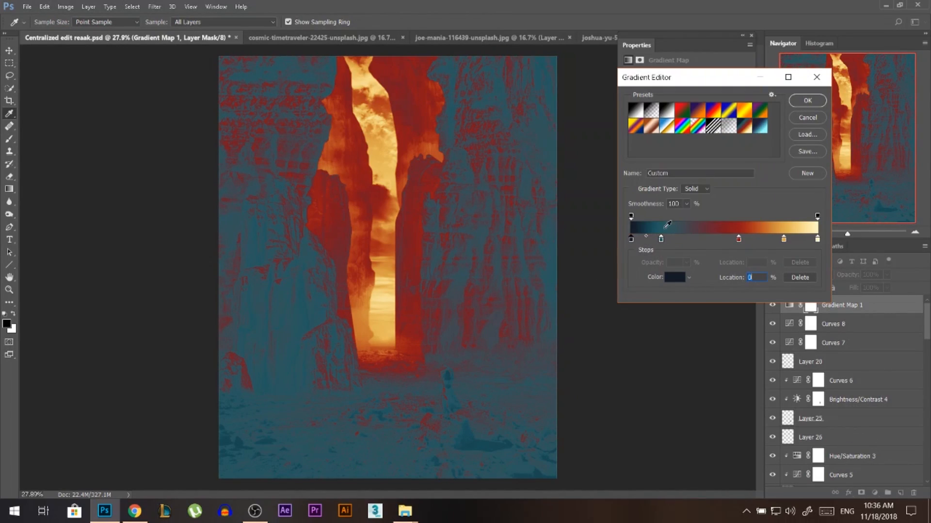
click(804, 102)
mouse_move(847, 275)
mouse_down()
mouse_move(830, 275)
mouse_move(853, 275)
mouse_up()
Reposition the teal and red stops of the Gradient Map's gradient and recolour the red stop
click(677, 78)
drag(738, 239, 739, 240)
drag(660, 239, 668, 239)
double_click(738, 239)
click(567, 145)
click(727, 78)
click(807, 100)
Set the Gradient Map layer to Soft Light blending at 21% opacity
drag(857, 276, 848, 277)
click(799, 275)
click(788, 399)
click(750, 36)
scroll(433, 422, down, 1)
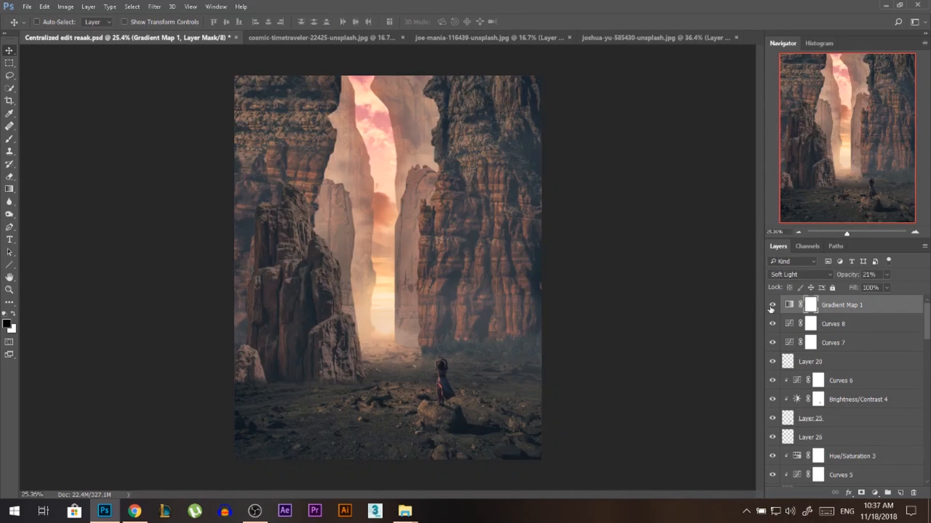
Group Gradient Map 1, Curves 8 and Curves 7, and lower the group's opacity
shift+click(844, 343)
key(ctrl+g)
drag(851, 277, 847, 276)
Add a new Overlay layer above Group 4 and set up a soft brush with a warm cream colour sampled from the glowing gap
click(900, 493)
click(9, 139)
right_click(387, 294)
click(550, 225)
click(799, 275)
click(788, 388)
alt+click(386, 293)
scroll(386, 294, up, 5)
scroll(420, 139, down, 2)
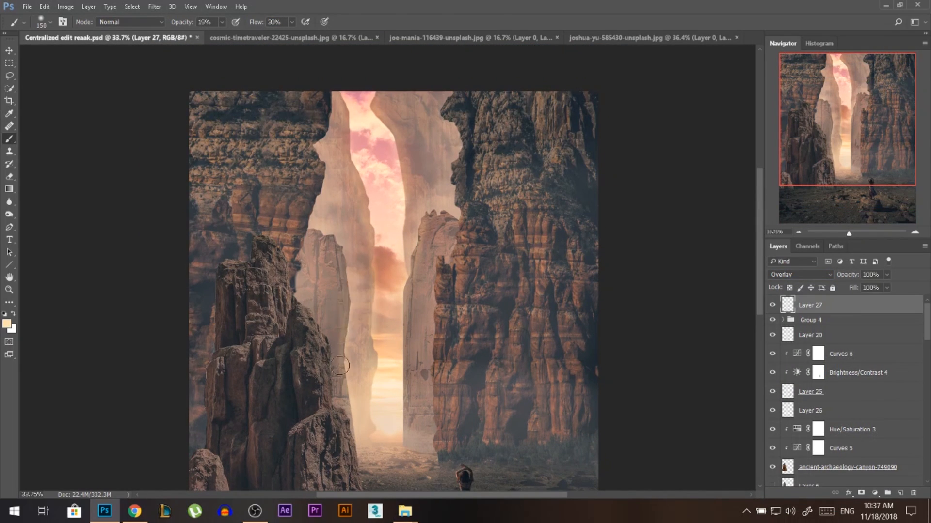
Paint warm light on Layer 27 along the rock edges and ground around the gap, at 19% opacity and 30% flow
drag(345, 340, 336, 248)
drag(437, 278, 435, 400)
drag(462, 240, 462, 276)
mouse_move(320, 173)
mouse_down()
mouse_move(289, 249)
mouse_move(300, 237)
mouse_move(335, 296)
mouse_up()
scroll(311, 232, up, 1)
drag(352, 343, 363, 390)
key(bracketright)
key(bracketright)
key(bracketright)
drag(430, 381, 414, 388)
drag(427, 380, 444, 386)
drag(466, 330, 466, 216)
scroll(466, 271, down, 4)
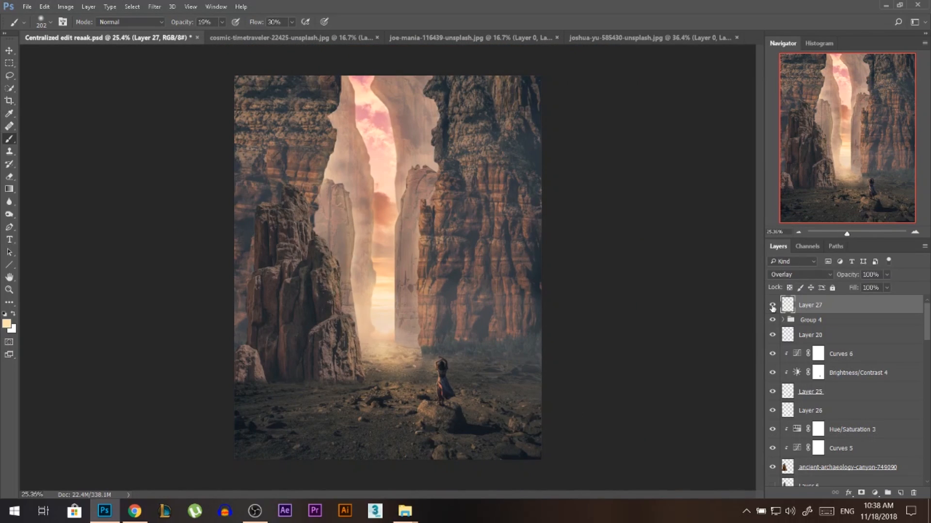
Add a new Overlay layer above Layer 27 and choose a dark blue foreground colour for the Brush tool
key(v)
scroll(396, 219, up, 1)
click(900, 493)
click(800, 275)
click(786, 393)
scroll(436, 271, down, 2)
click(6, 324)
click(726, 78)
click(10, 139)
Paint dark blue on Layer 28 over the foreground, outer cliffs and rocks with a large soft brush at 37% opacity and 30% flow
drag(406, 441, 291, 399)
drag(257, 266, 257, 121)
drag(521, 121, 522, 233)
mouse_move(423, 276)
mouse_down()
mouse_move(430, 122)
mouse_move(431, 162)
mouse_up()
drag(342, 101, 323, 251)
drag(311, 387, 340, 383)
drag(333, 294, 349, 289)
drag(519, 359, 347, 448)
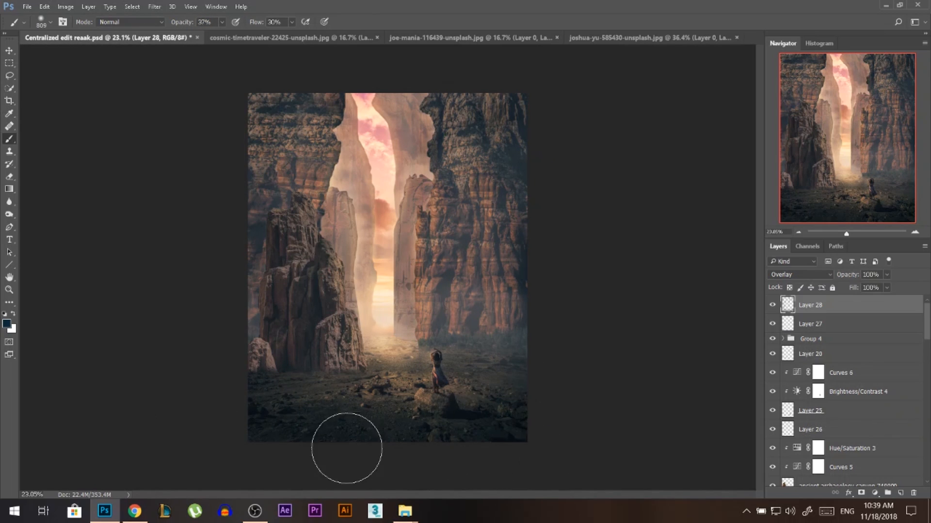
key(v)
Select Layer 28 and Layer 27 together and lock them
scroll(262, 377, up, 5)
scroll(330, 356, down, 4)
shift+click(814, 321)
click(833, 288)
Burn the small bright boulder beside the left rock formation on the ancient-archaeology-canyon-749090 layer, using Midtones at 37% exposure
ctrl+click(296, 358)
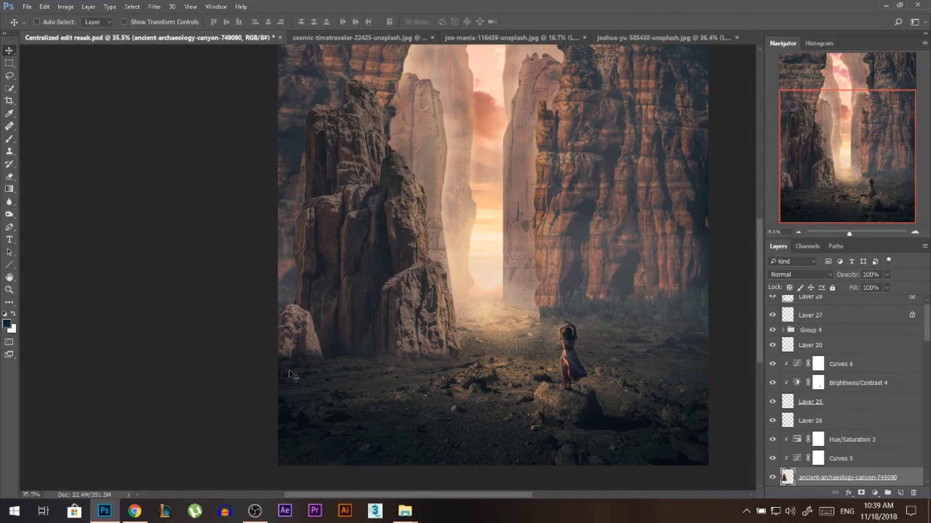
click(9, 214)
click(124, 22)
click(119, 38)
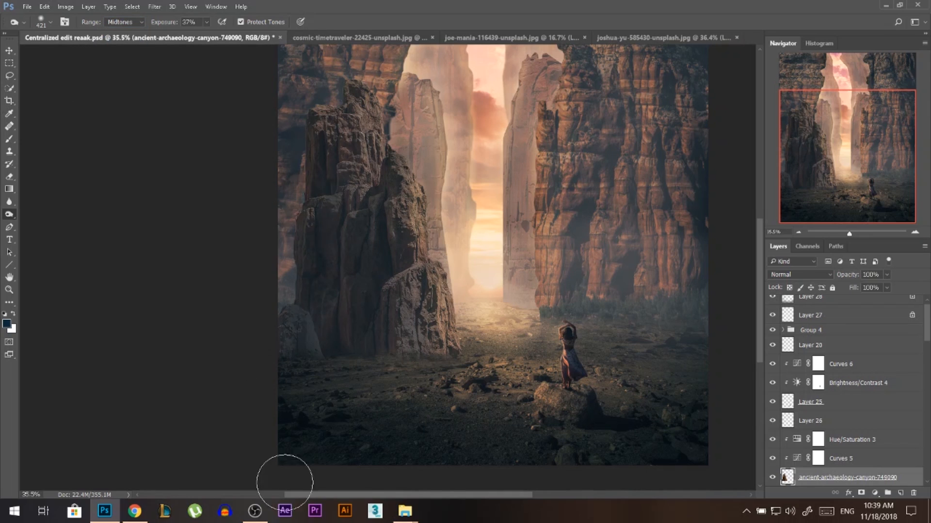
scroll(286, 466, down, 2)
key(v)
scroll(262, 369, up, 3)
scroll(313, 403, down, 3)
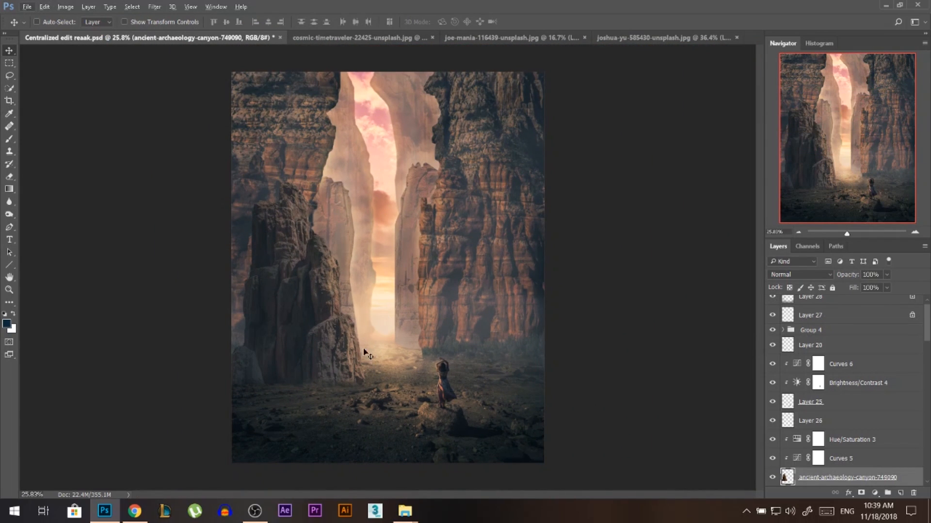
Select the layer at the base of the left rock formation on the canvas and reduce its opacity
key(o)
key(v)
ctrl+click(294, 387)
scroll(293, 389, up, 4)
drag(857, 276, 844, 278)
scroll(313, 399, down, 4)
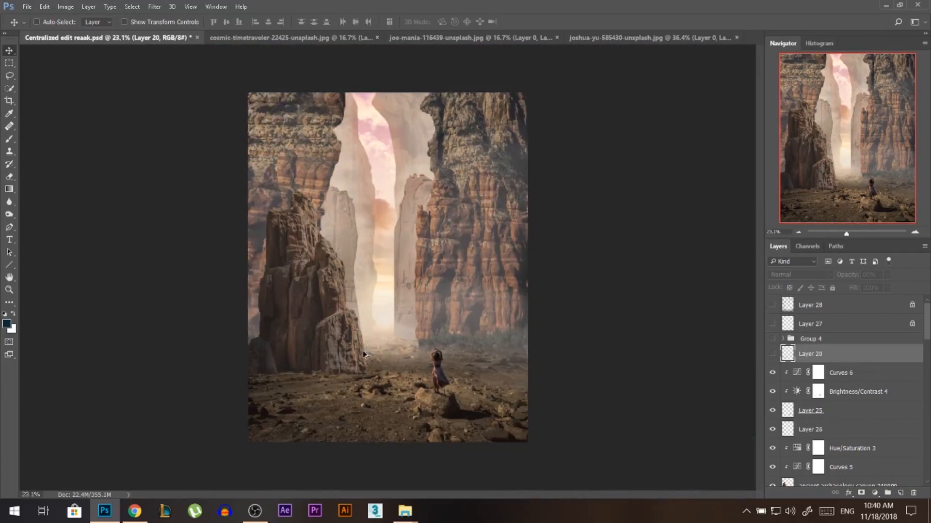
scroll(402, 239, up, 1)
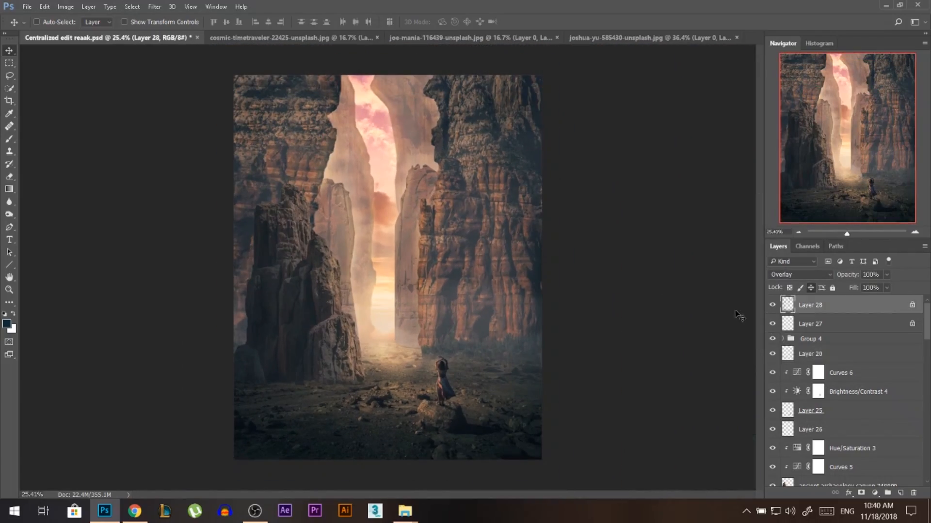
Add a new layer directly above Hue/Saturation 3, beneath the woman's Layer 25, and set the brush colour to black
scroll(436, 339, up, 5)
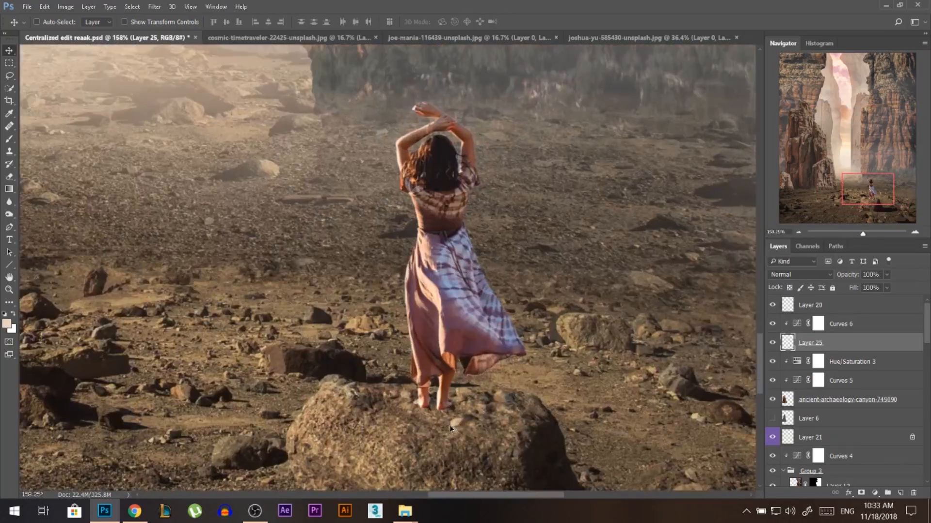
scroll(453, 442, down, 2)
scroll(453, 442, up, 6)
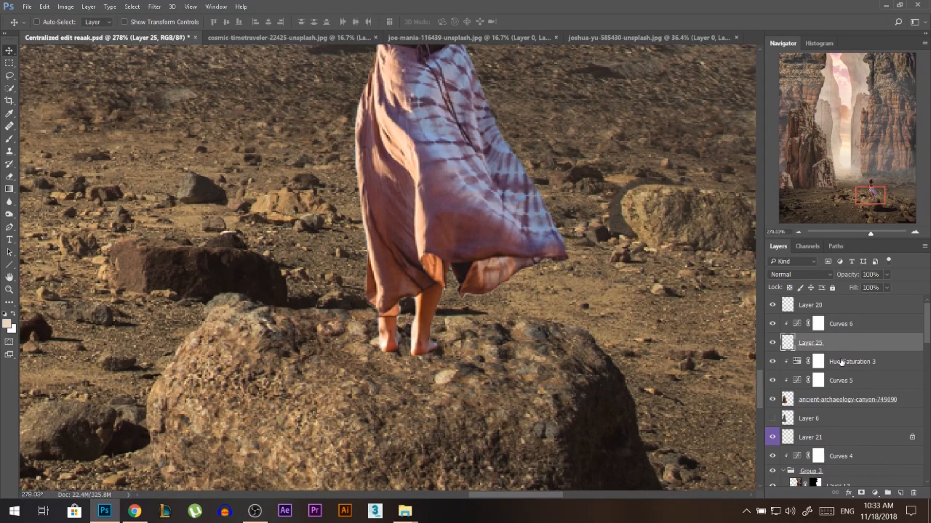
click(842, 362)
click(899, 492)
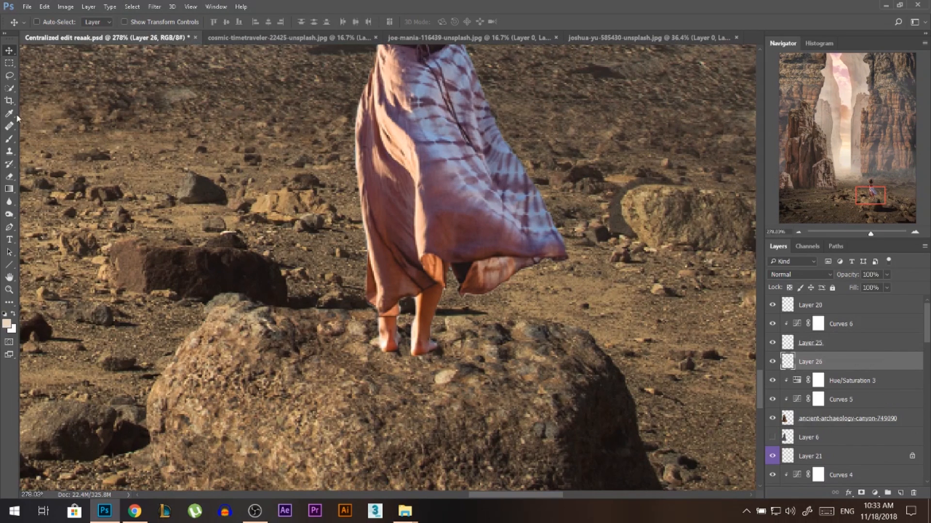
click(10, 139)
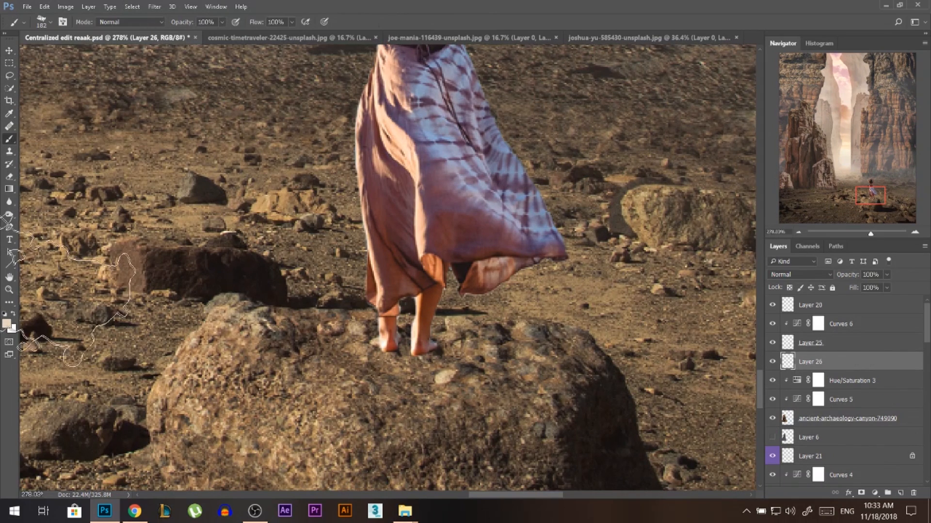
click(4, 326)
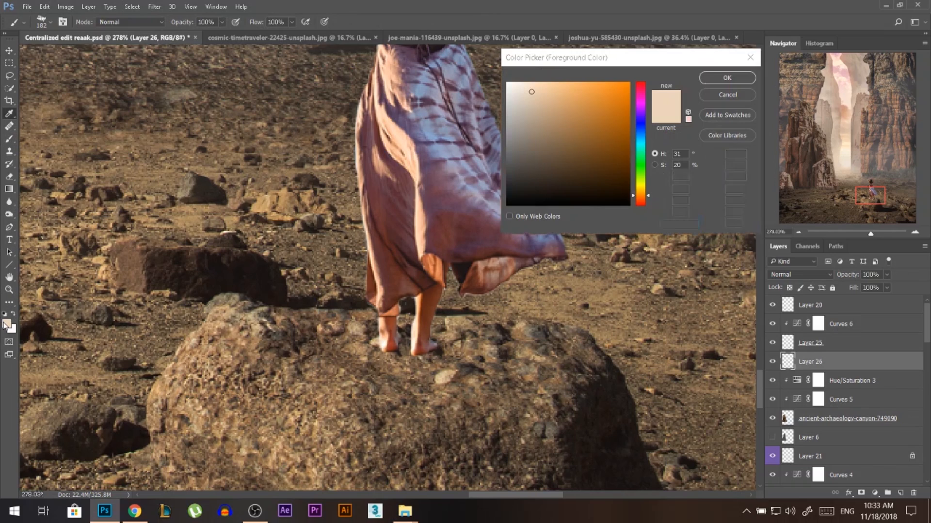
drag(535, 153, 473, 250)
click(718, 78)
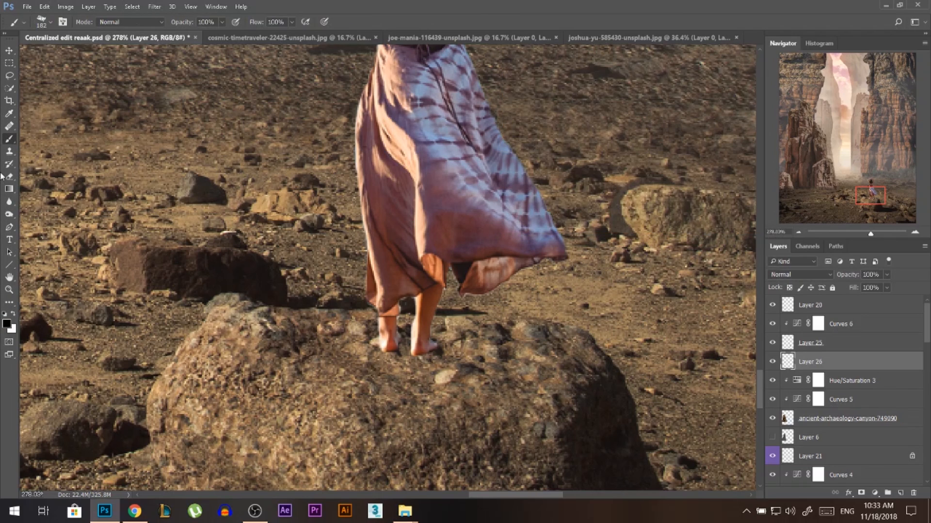
Set up a tilted, flattened elliptical brush tip with 0% hardness and a size of about 124 px
right_click(209, 124)
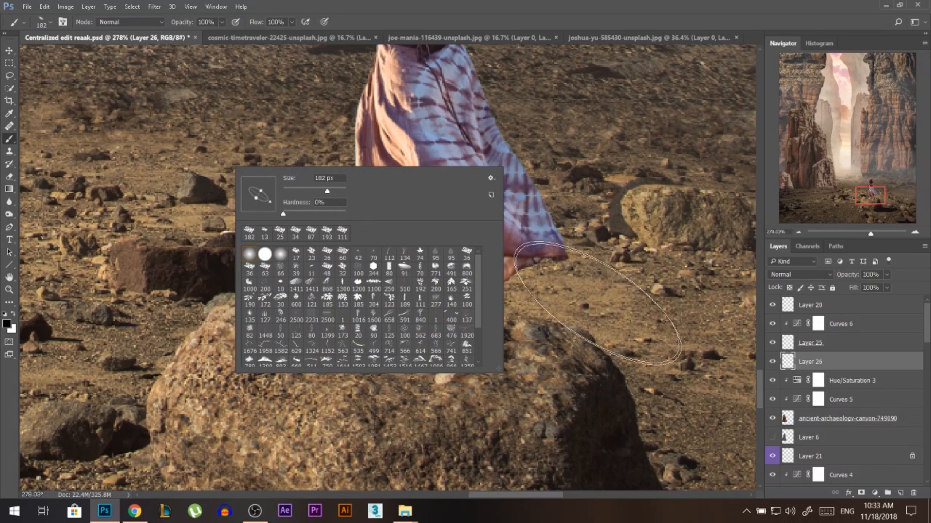
click(596, 303)
scroll(250, 259, down, 7)
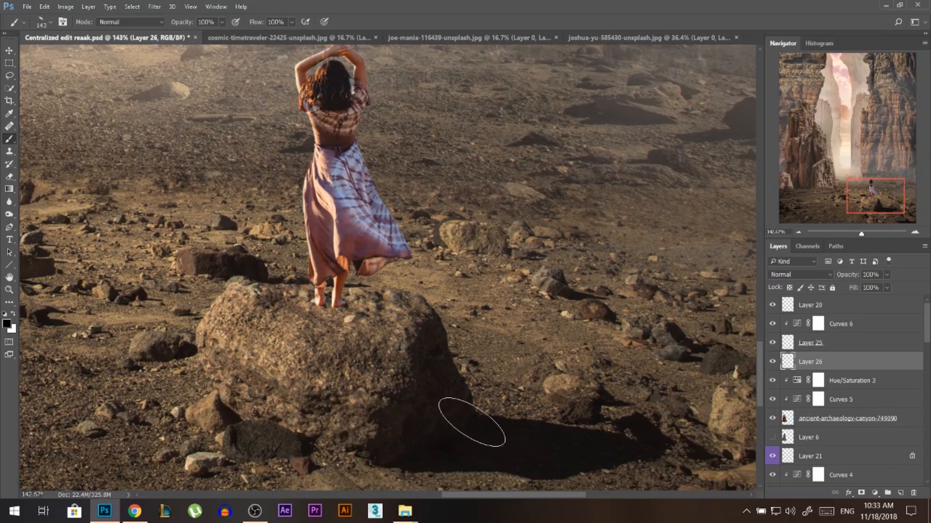
right_click(528, 271)
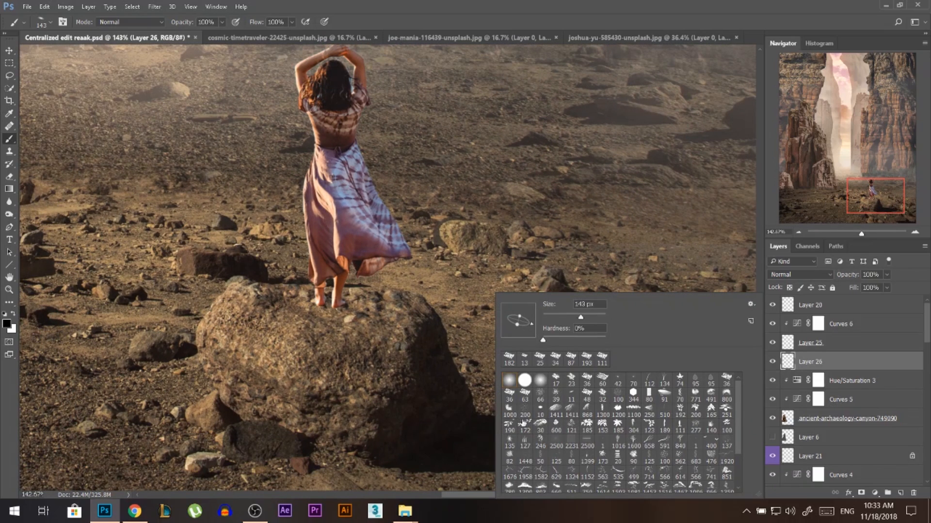
alt+right_click(365, 328)
Undo a full-opacity trial shadow stroke on the boulder and reduce the brush opacity to 19%
drag(354, 318, 418, 332)
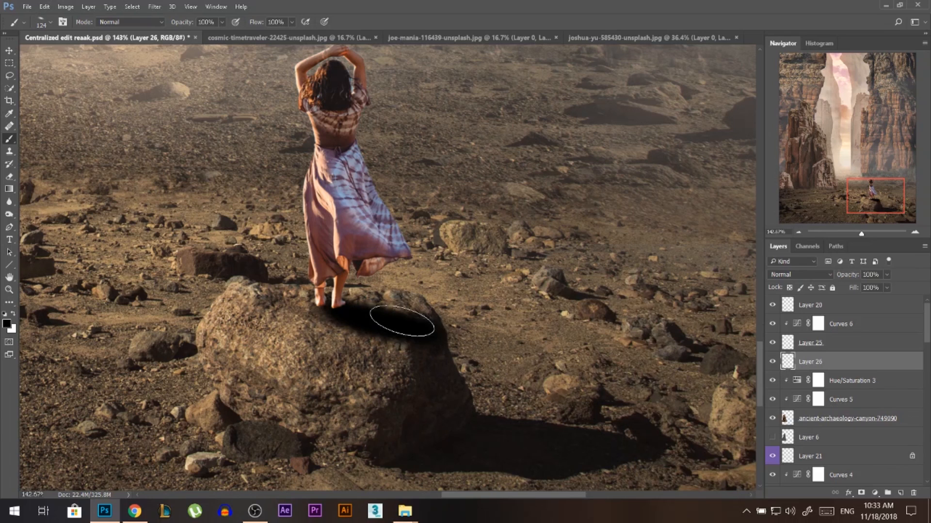
key(ctrl+z)
drag(176, 25, 167, 26)
Paint a soft black contact shadow under the woman's feet and across the boulder, varying the elliptical brush size down to 29 px
alt+right_click(396, 333)
scroll(353, 334, up, 4)
alt+right_click(356, 313)
drag(307, 282, 419, 319)
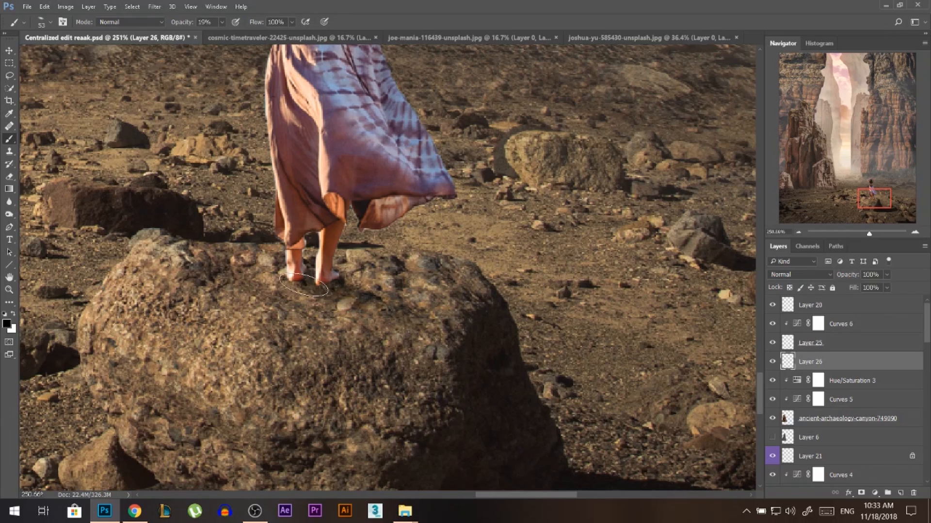
alt+right_click(338, 284)
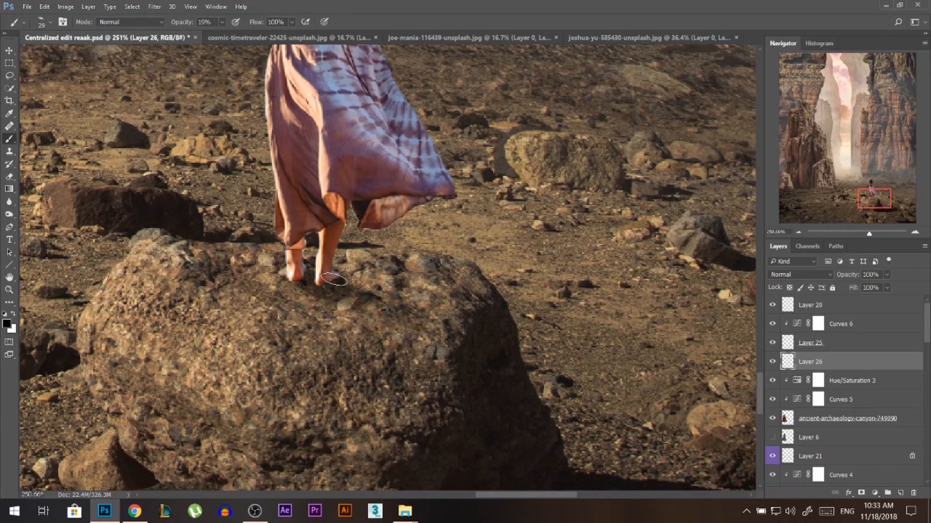
mouse_move(328, 283)
mouse_down()
mouse_move(386, 313)
mouse_move(663, 377)
mouse_up()
alt+right_click(337, 295)
drag(383, 307, 455, 337)
alt+right_click(312, 280)
mouse_move(300, 282)
mouse_down()
mouse_move(317, 290)
mouse_move(308, 275)
mouse_move(333, 287)
mouse_up()
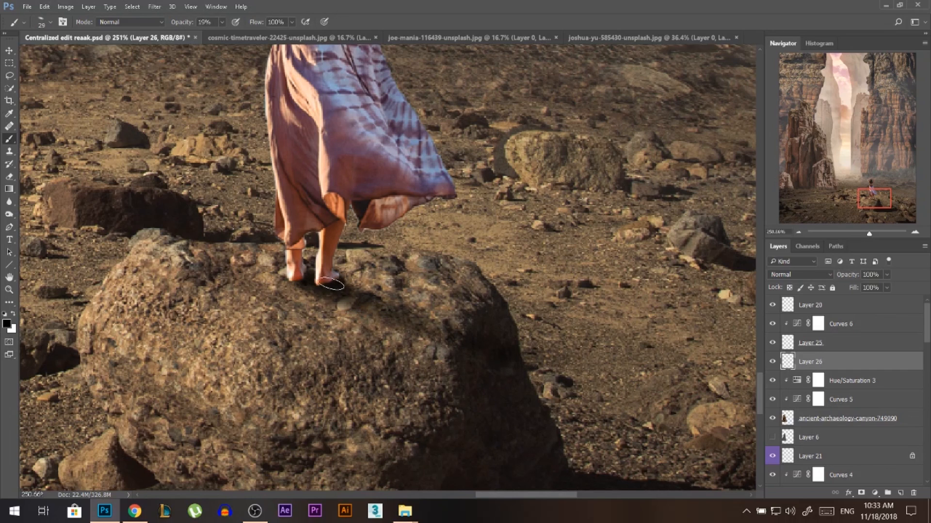
scroll(415, 330, down, 3)
scroll(415, 331, down, 2)
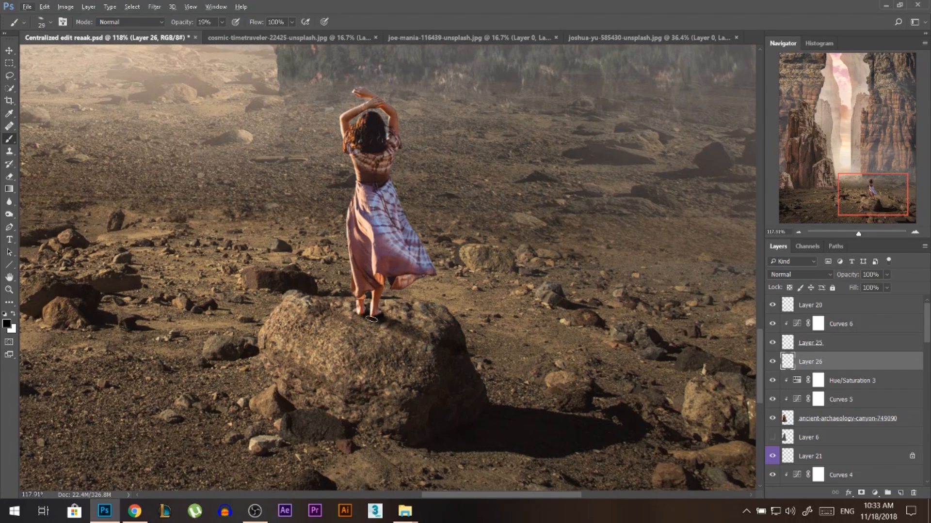
scroll(526, 367, down, 2)
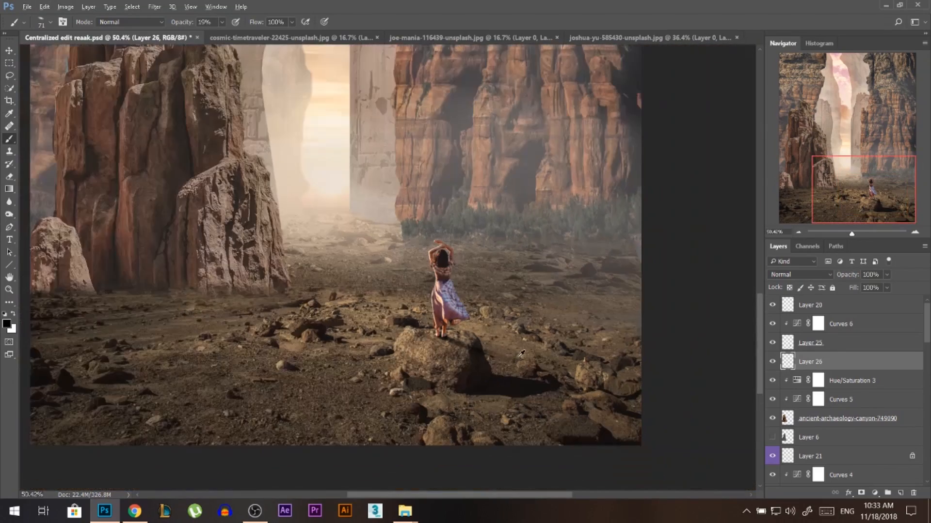
Erase shadow paint around and beyond the boulder's edge on Layer 26 with a soft 71 px eraser
scroll(526, 366, up, 2)
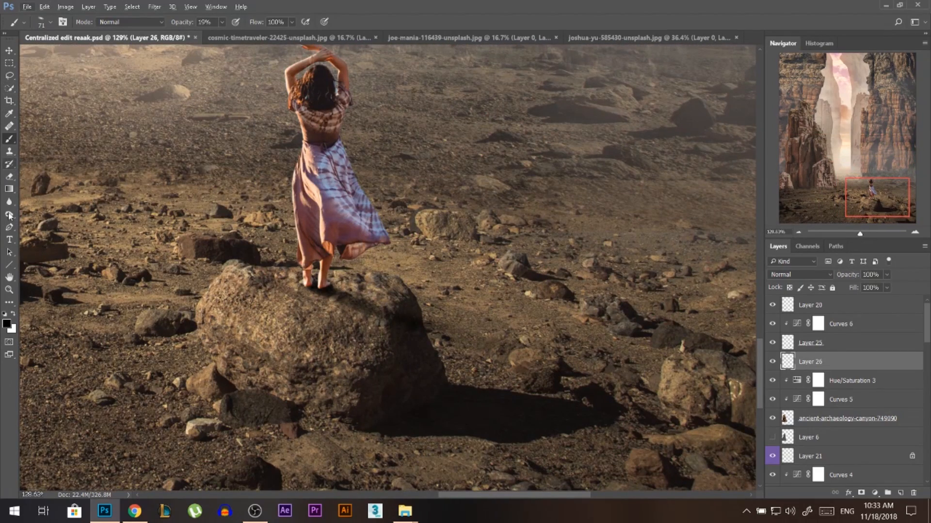
key(e)
key(alt+e)
key(alt)
drag(352, 264, 200, 274)
drag(473, 340, 448, 355)
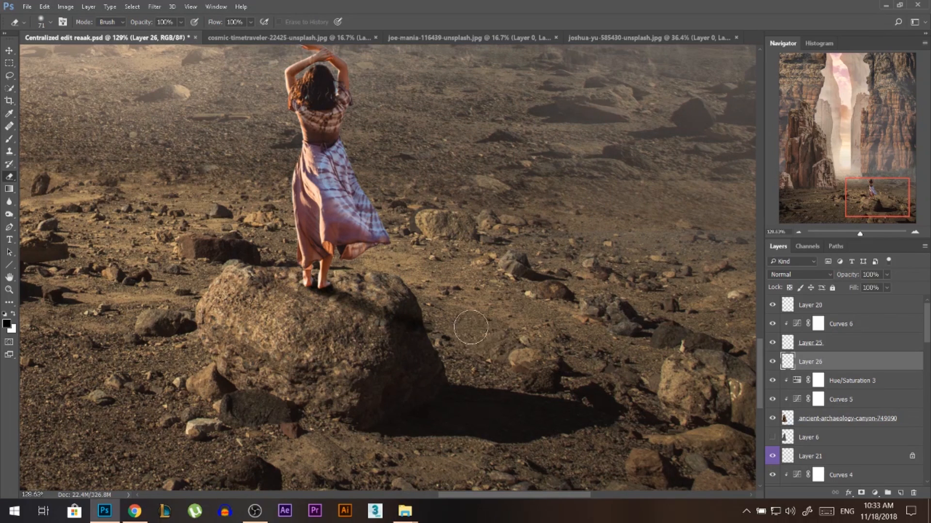
scroll(465, 349, down, 6)
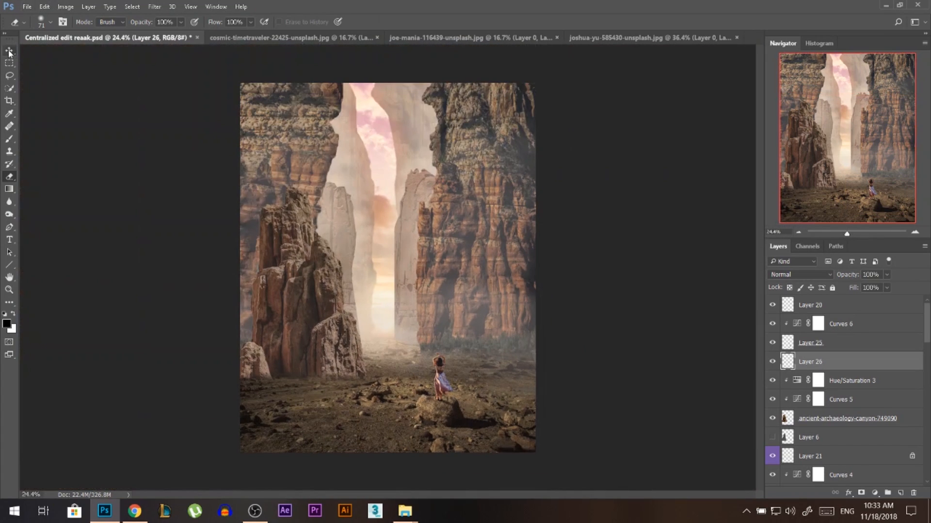
Clip a Brightness/Contrast adjustment layer to the woman's Layer 25, with brightness -54 and contrast 24
click(9, 52)
scroll(436, 406, up, 6)
ctrl+click(443, 265)
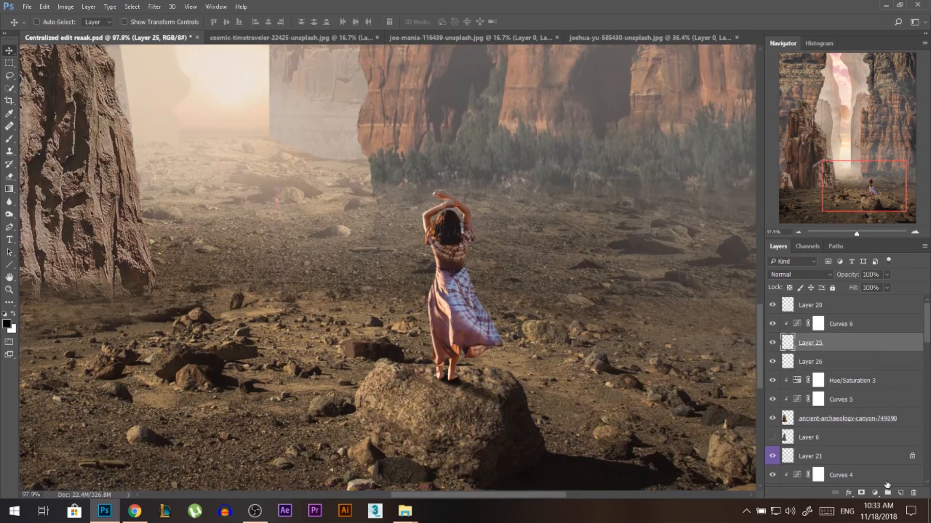
click(874, 493)
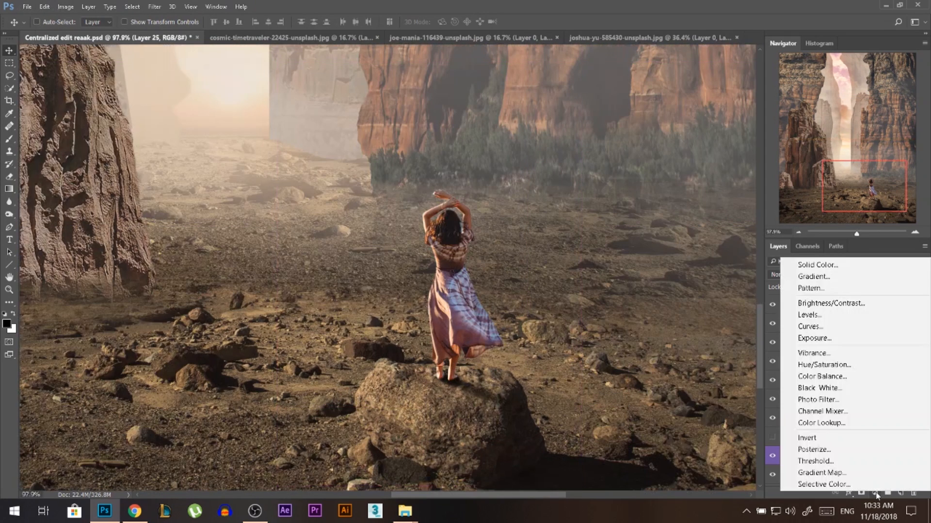
click(830, 303)
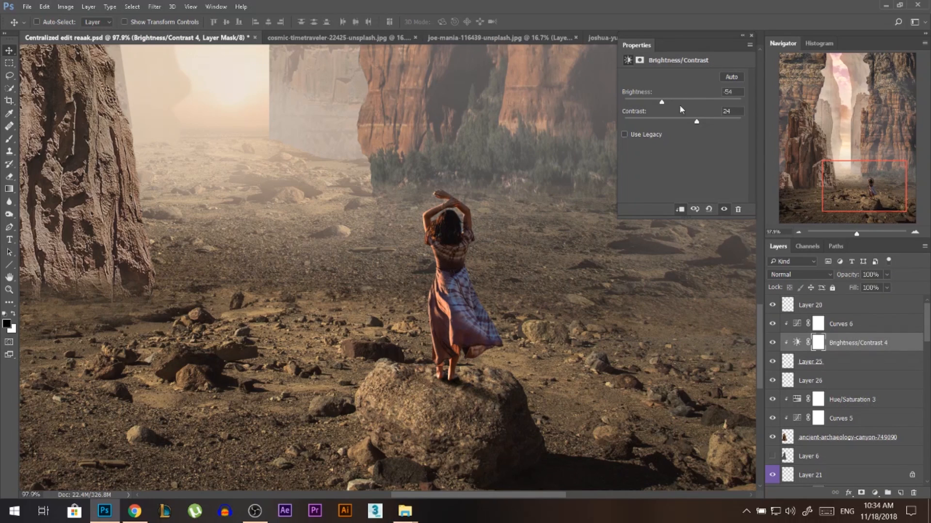
click(751, 37)
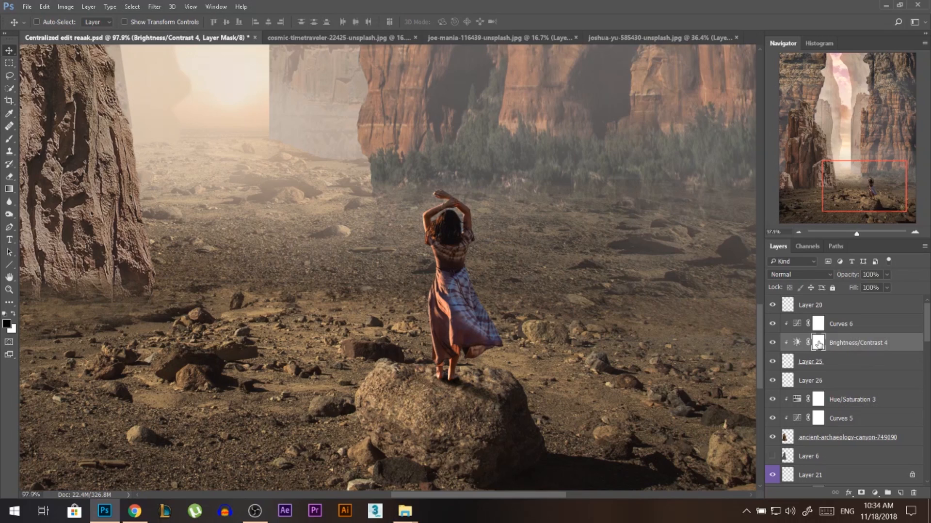
Paint on the Brightness/Contrast 4 mask with a soft black round brush at 19% opacity along the woman's sunlit side
click(9, 139)
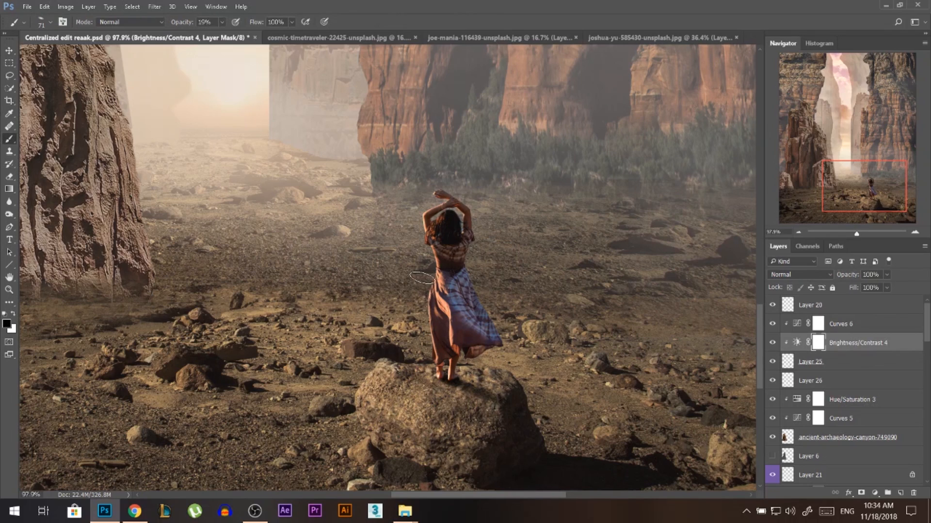
right_click(371, 264)
click(387, 331)
alt+right_click(279, 245)
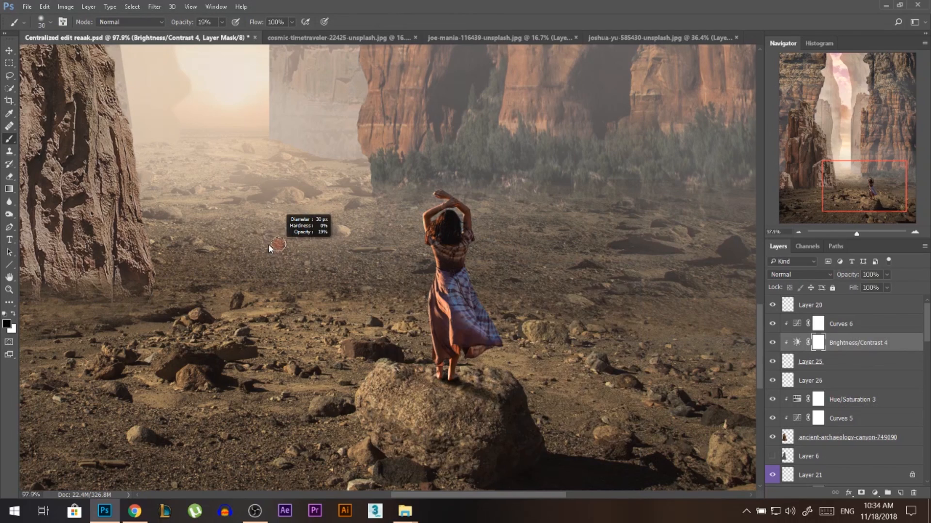
alt+right_click(410, 323)
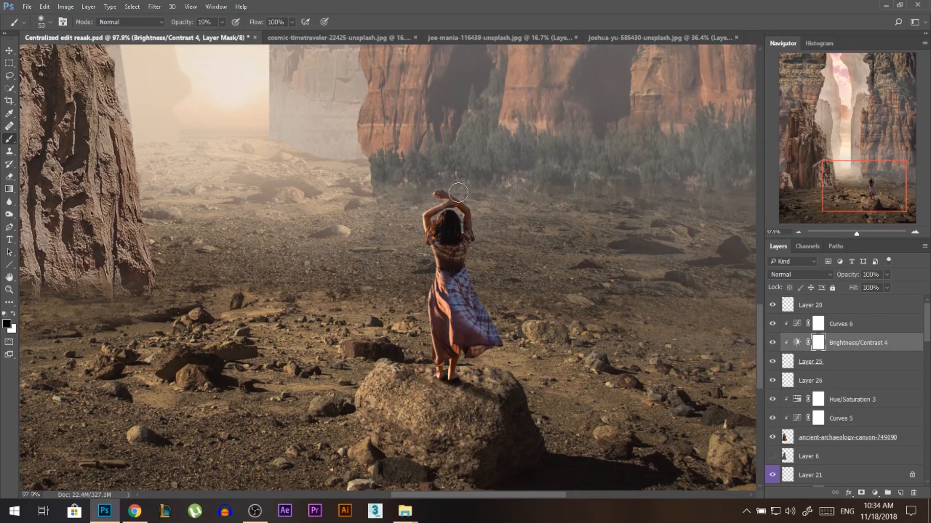
scroll(379, 214, down, 2)
mouse_move(399, 247)
mouse_down()
mouse_move(410, 249)
mouse_move(415, 234)
mouse_move(407, 289)
mouse_up()
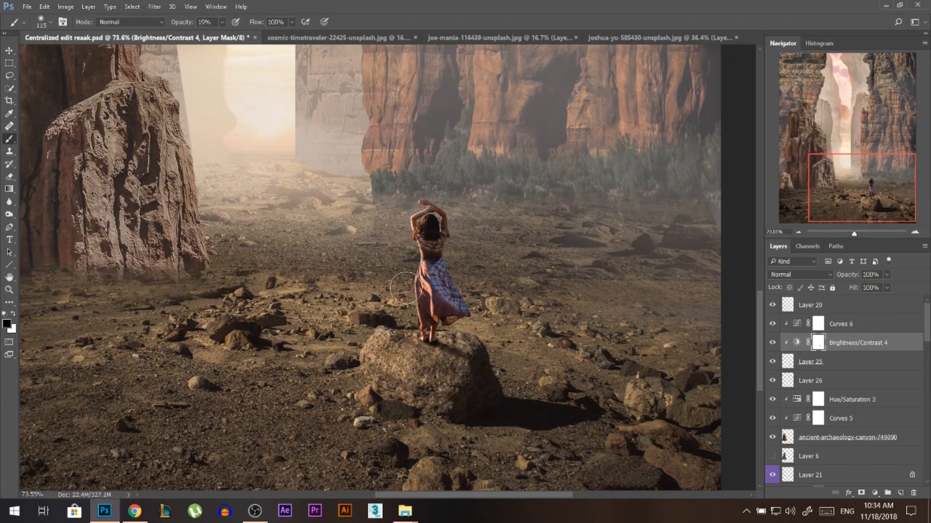
Compare the woman with and without Brightness/Contrast 4, and lower its brightness to -112
scroll(404, 289, down, 5)
click(772, 342)
click(773, 342)
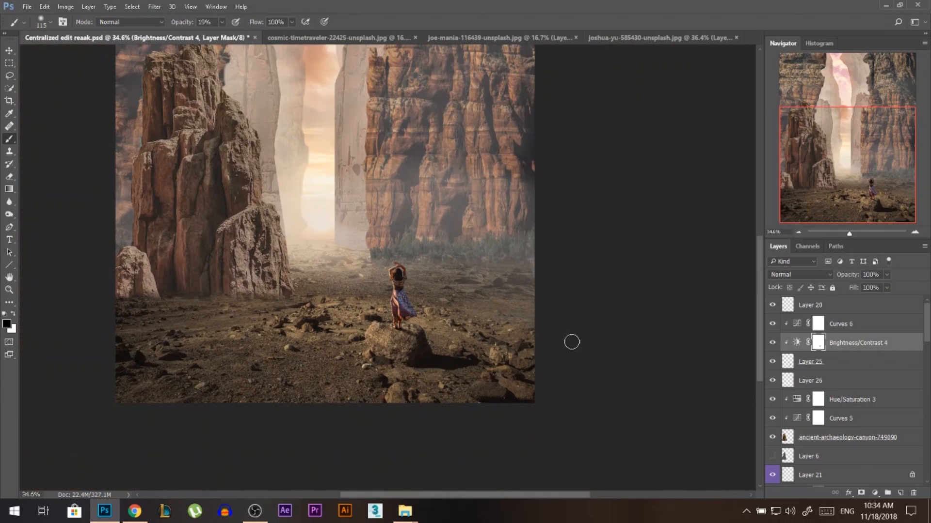
click(772, 343)
click(772, 342)
double_click(797, 343)
click(640, 102)
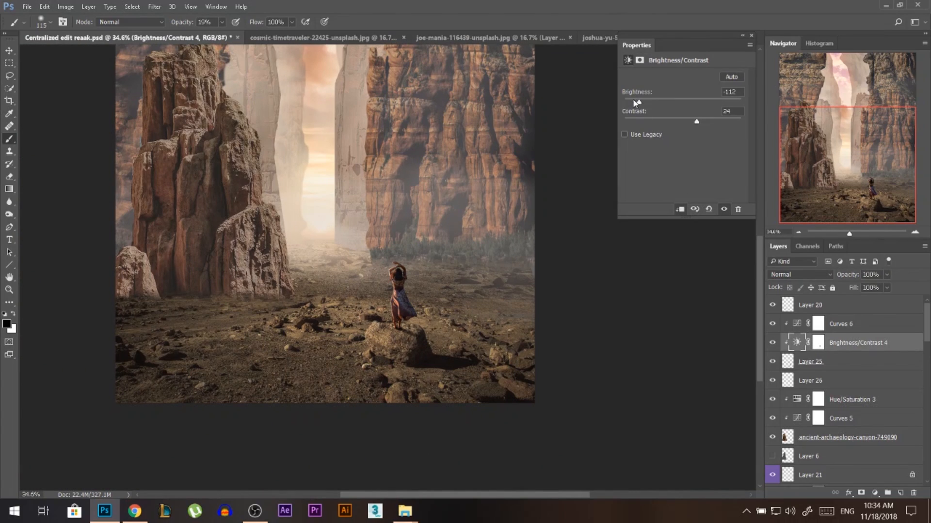
click(750, 37)
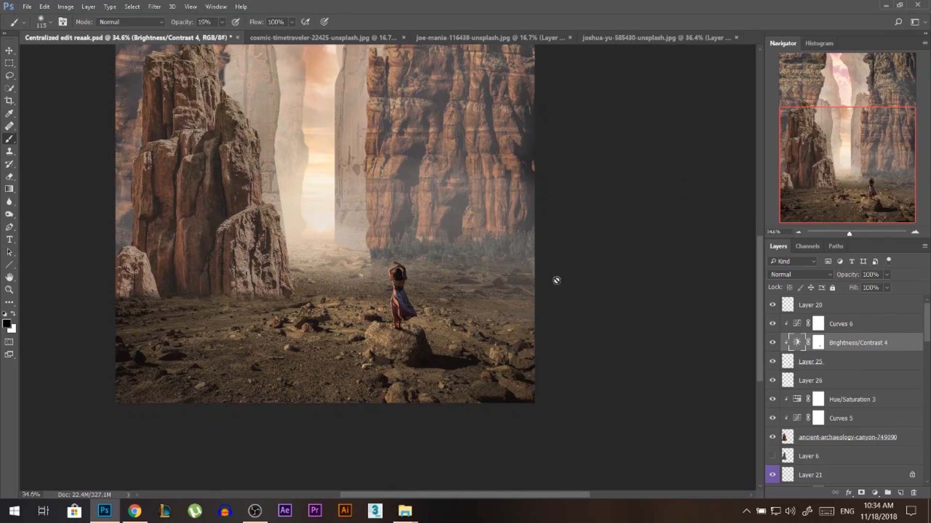
scroll(533, 291, down, 3)
scroll(431, 378, up, 10)
scroll(431, 378, down, 10)
scroll(434, 373, up, 10)
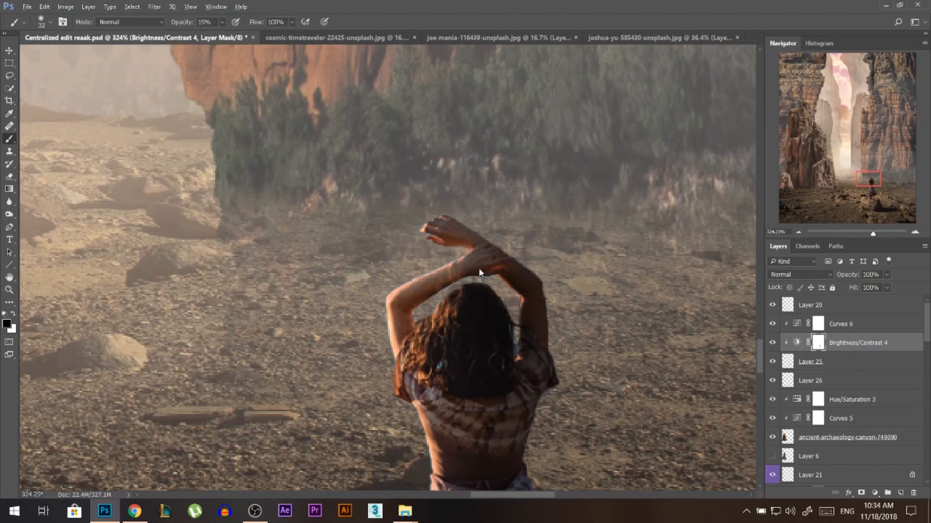
Add a Curves adjustment layer above Layer 20 that darkens the shadows and midtones and slightly lowers the highlights, and compare the effect
key(ctrl+0)
key(v)
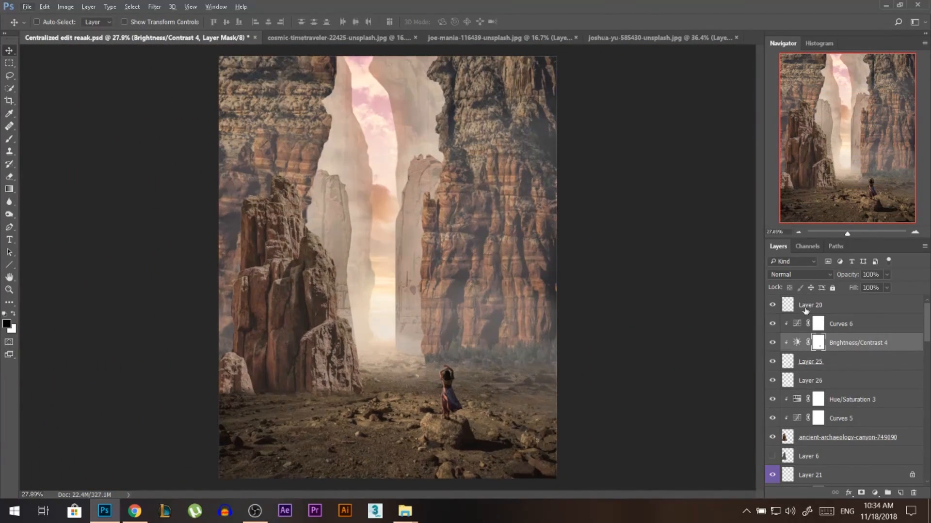
click(805, 311)
click(874, 493)
click(870, 321)
drag(643, 194, 668, 173)
mouse_move(715, 124)
mouse_down()
mouse_move(716, 136)
mouse_move(735, 141)
mouse_move(715, 134)
mouse_up()
click(751, 35)
click(771, 305)
click(771, 305)
Add a second Curves adjustment layer and grade its red, blue and green channels for cooler shadows and a warm gap
click(874, 493)
click(870, 321)
click(677, 89)
click(654, 105)
mouse_move(643, 195)
mouse_down()
mouse_move(677, 197)
mouse_move(640, 209)
mouse_move(604, 189)
mouse_move(644, 194)
mouse_up()
click(677, 89)
click(655, 121)
click(677, 89)
click(655, 113)
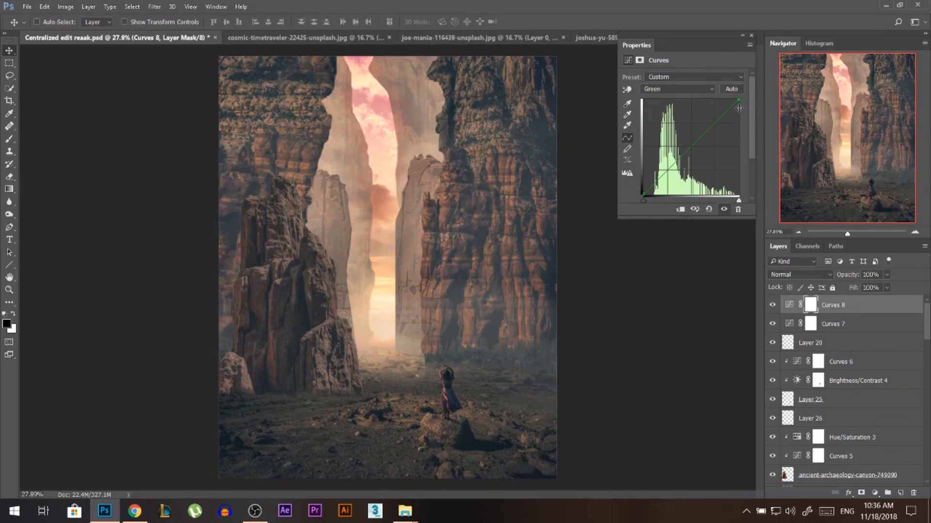
click(750, 36)
Apply the dark teal, red, orange and cream gradient to Gradient Map 1 and adjust the layer's opacity
scroll(401, 275, down, 2)
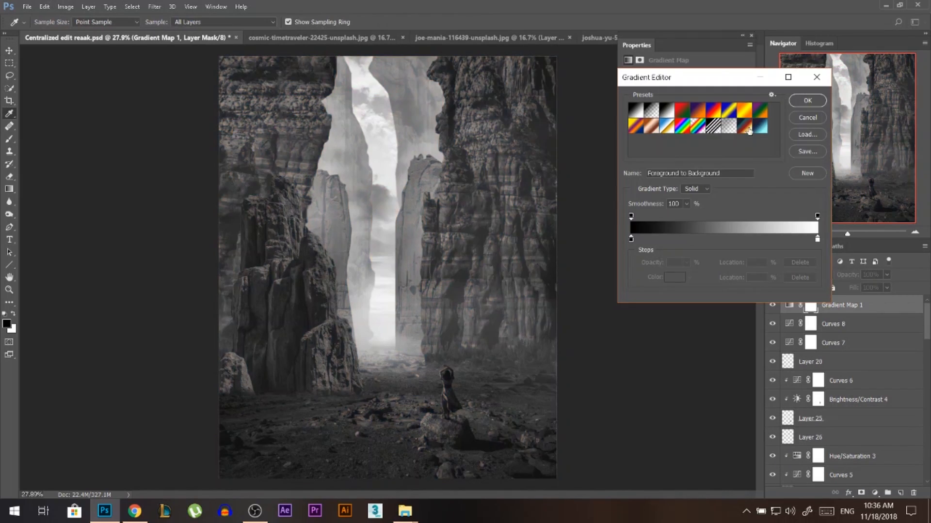
click(803, 107)
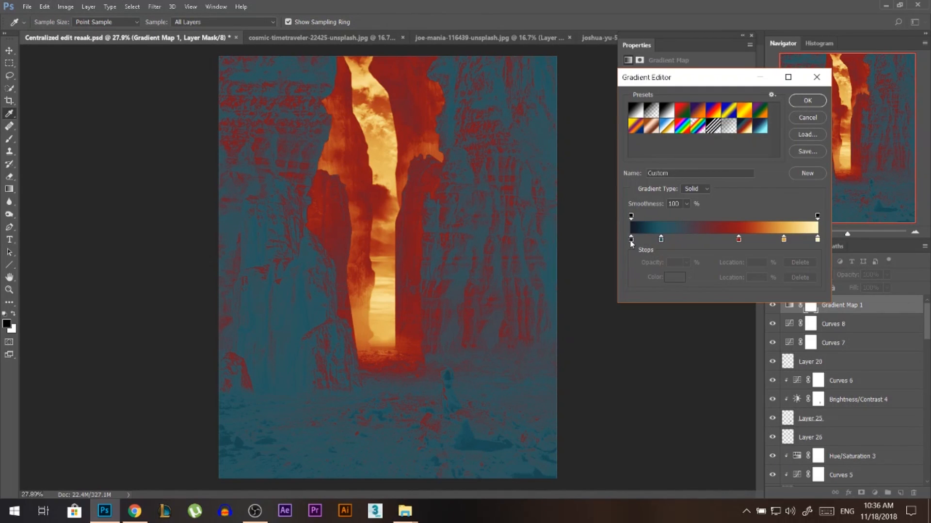
click(814, 98)
drag(853, 274, 879, 274)
Shift the teal and red stops of the gradient map and soften the red stop's colour
click(678, 79)
drag(727, 240, 738, 239)
drag(660, 240, 668, 240)
double_click(739, 239)
click(568, 138)
click(727, 78)
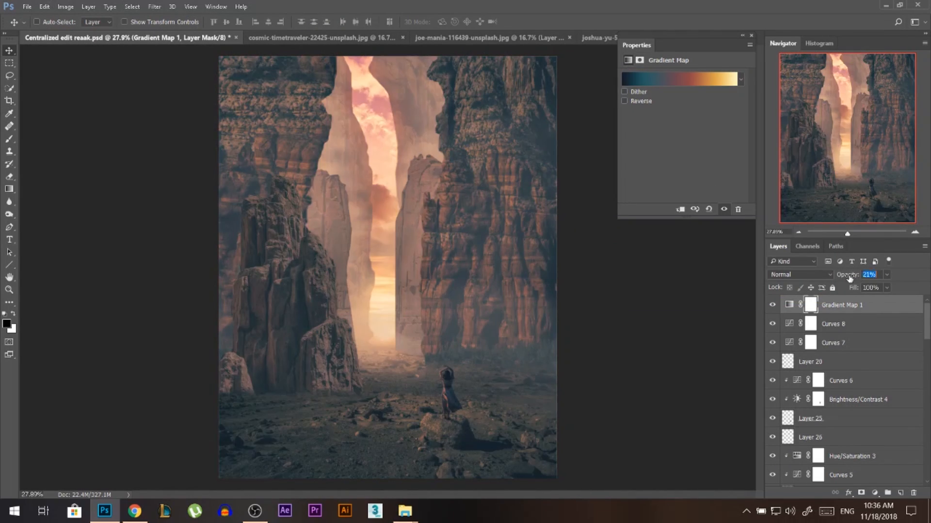
Blend Gradient Map 1 in Soft Light mode at 21% opacity
click(799, 274)
click(785, 395)
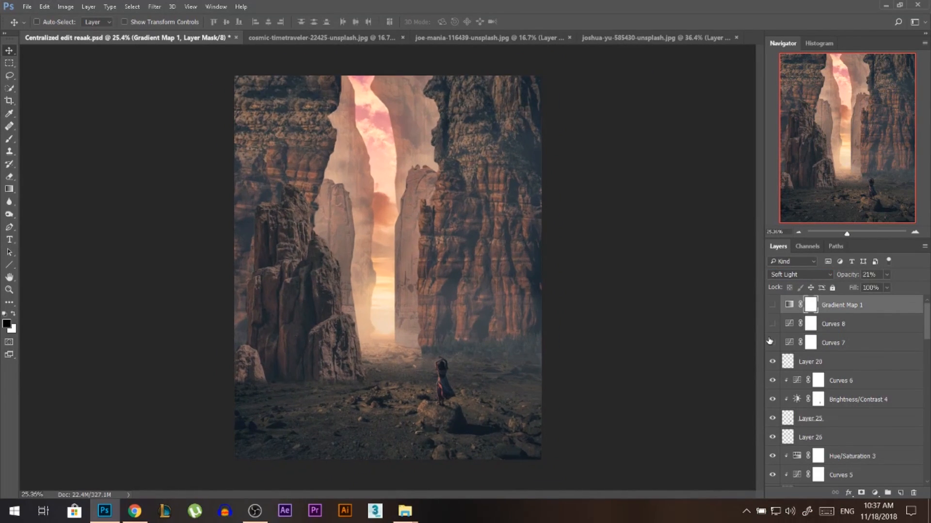
drag(843, 275, 848, 277)
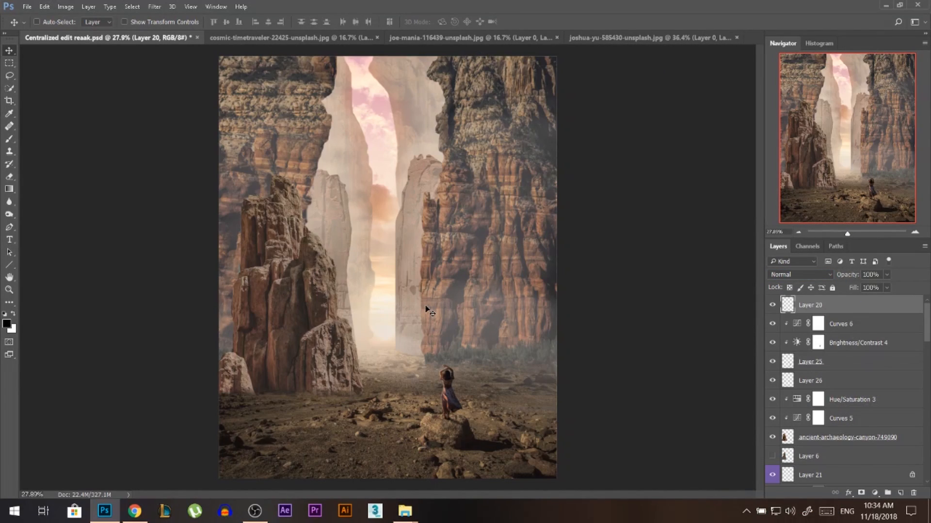
Add a Curves adjustment layer above Layer 20 with a slightly lifted black point and a darkened lower-midtone point
click(875, 493)
click(776, 323)
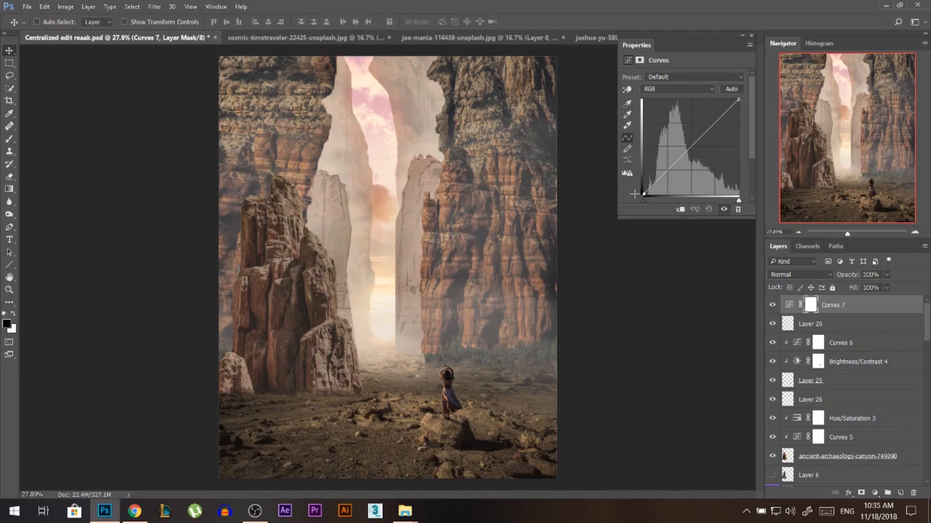
drag(632, 192, 668, 172)
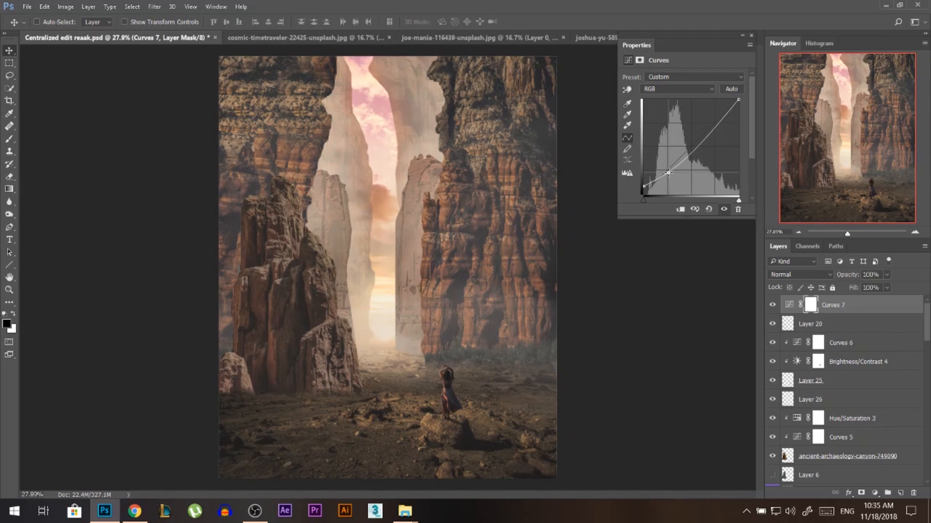
Lower the upper-midtone point of Curves 7 slightly, discarding a stronger trial point, and compare the image with and without the layer
drag(715, 126, 715, 144)
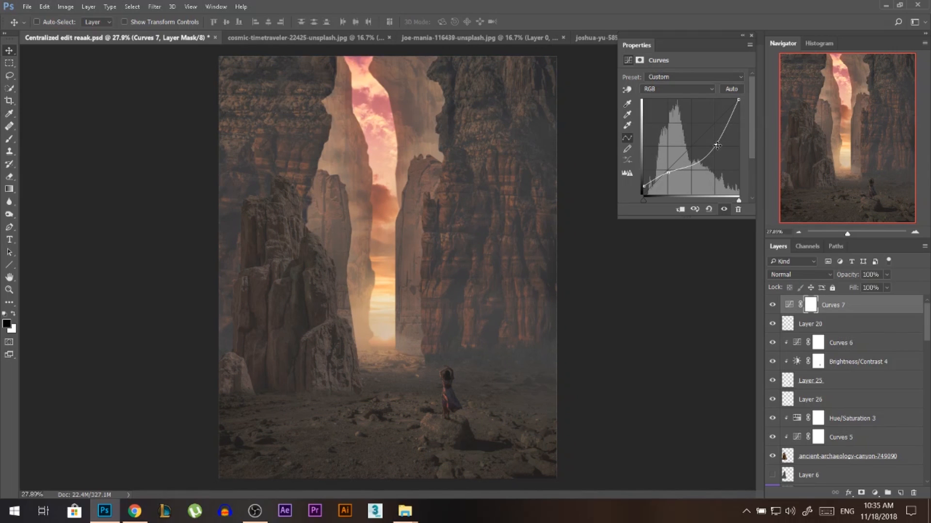
drag(716, 146, 723, 249)
drag(714, 128, 714, 133)
drag(739, 99, 739, 98)
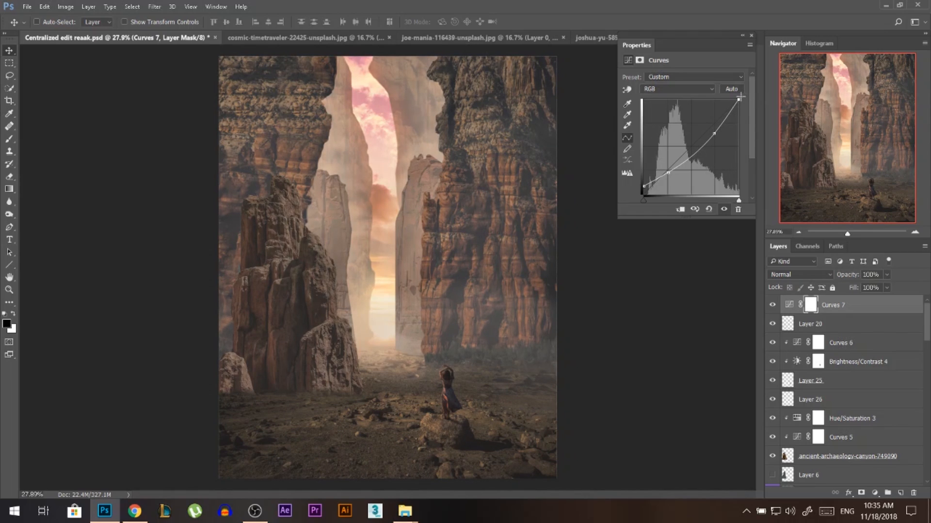
click(752, 35)
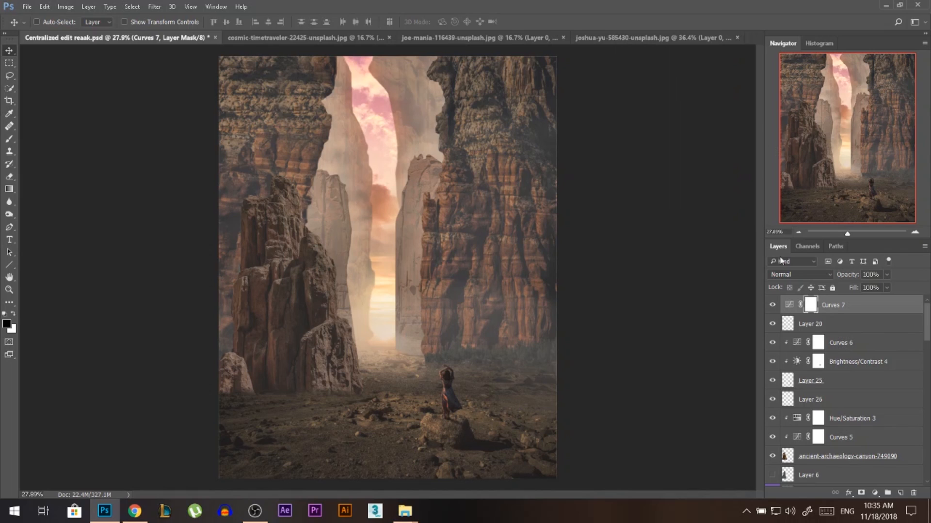
click(769, 305)
click(769, 306)
click(771, 305)
click(771, 305)
Reduce red in the shadows and boost it in the highlights using the red channel of Curves 8
click(653, 90)
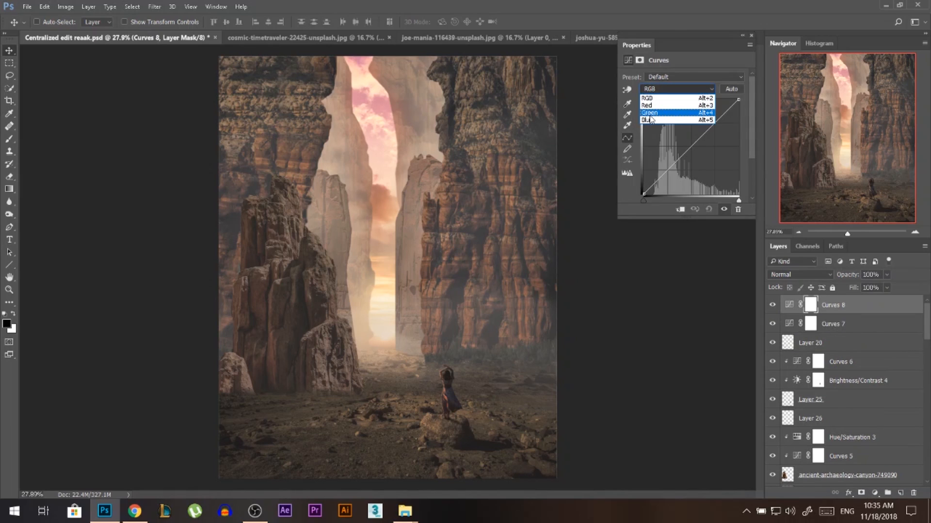
click(656, 105)
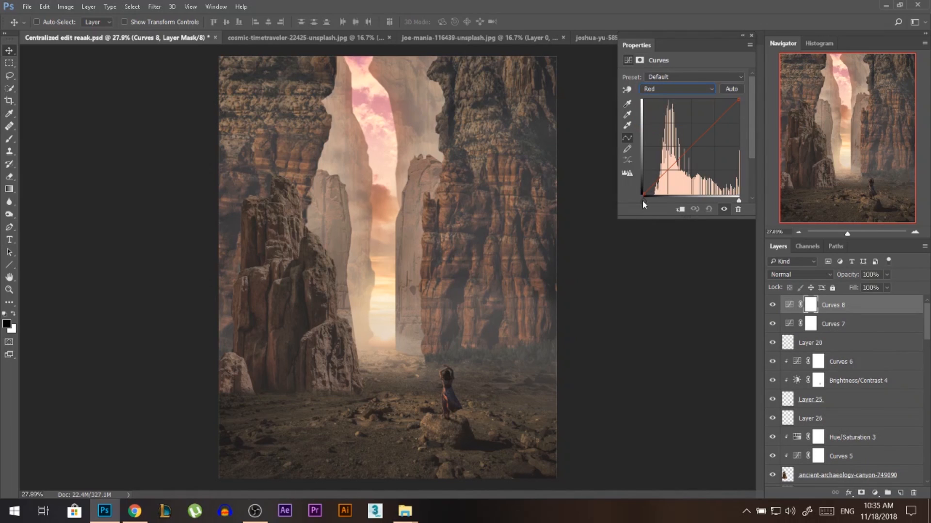
mouse_move(645, 196)
mouse_down()
mouse_move(700, 196)
mouse_move(645, 196)
mouse_move(647, 206)
mouse_move(631, 207)
mouse_move(648, 209)
mouse_up()
drag(739, 100, 735, 99)
Lift the black point of the blue channel in Curves 8 slightly to tint the shadows blue
click(654, 89)
click(650, 120)
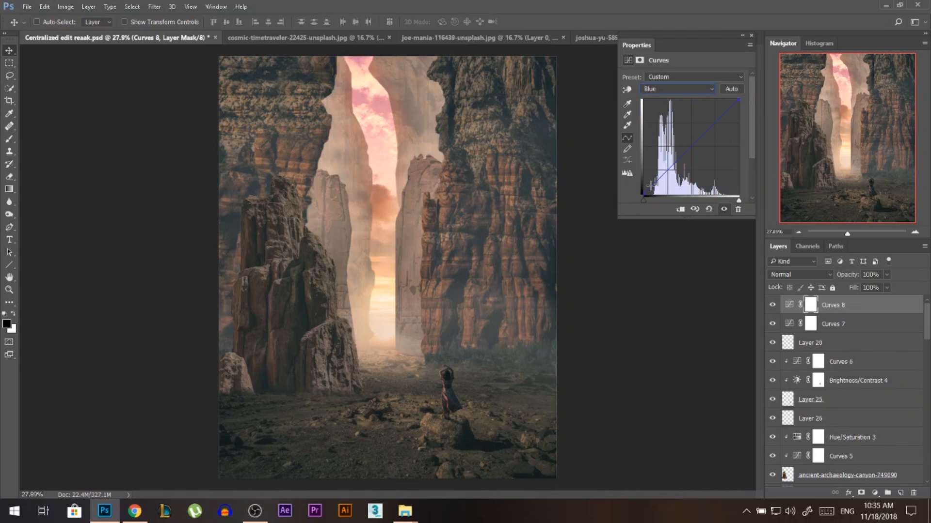
drag(643, 193, 605, 189)
Lower the white point of the green channel in Curves 8 slightly and compare the image with and without the layer
click(693, 88)
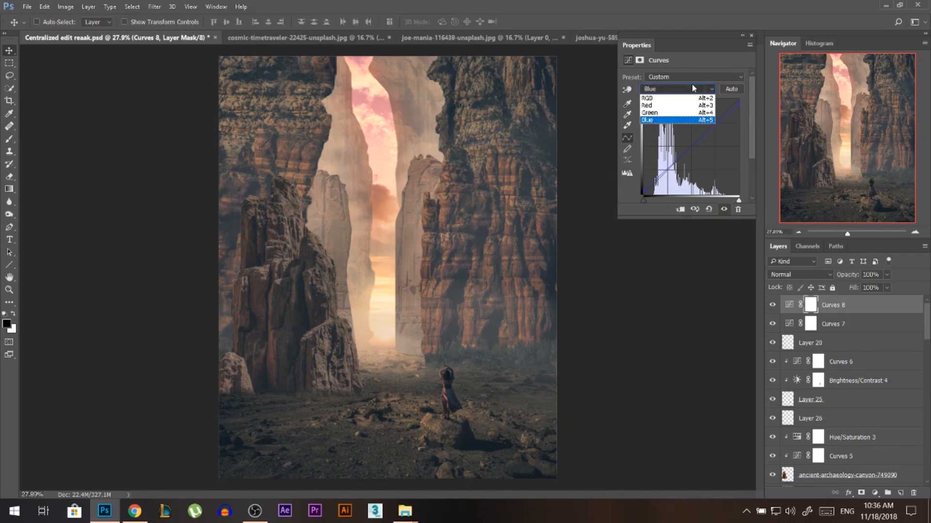
click(668, 112)
mouse_move(738, 99)
mouse_down()
mouse_move(724, 102)
mouse_move(766, 121)
mouse_move(738, 108)
mouse_move(745, 101)
mouse_up()
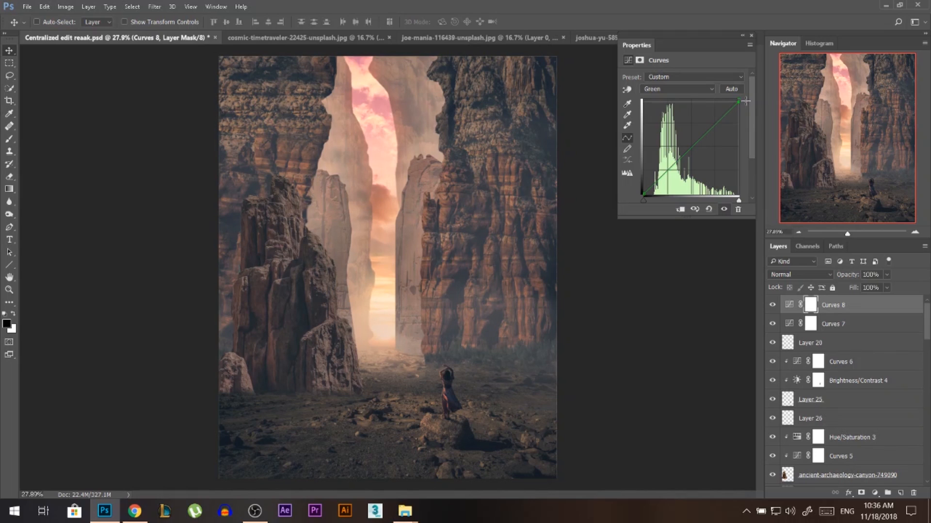
click(751, 36)
click(775, 305)
click(775, 305)
click(775, 305)
click(775, 304)
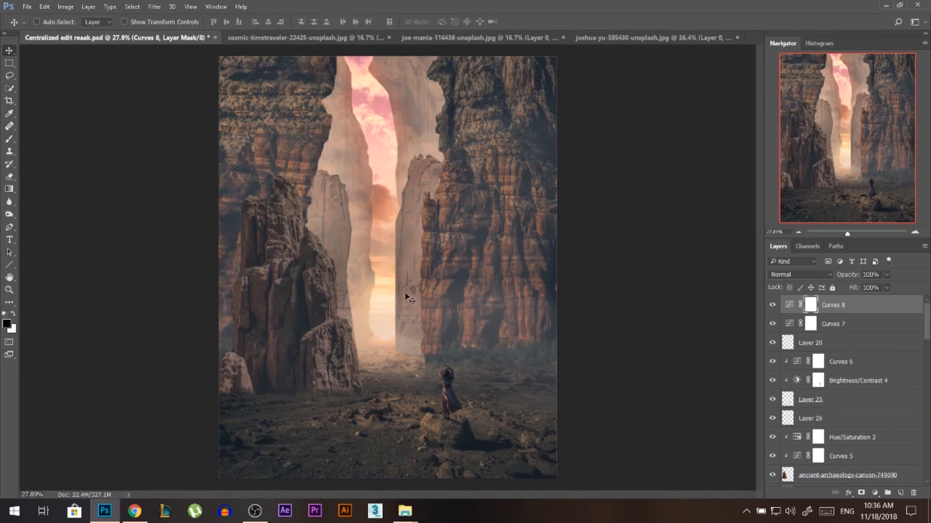
Add a Gradient Map adjustment layer above Curves 8 using the dark teal, red, orange and cream preset
click(874, 492)
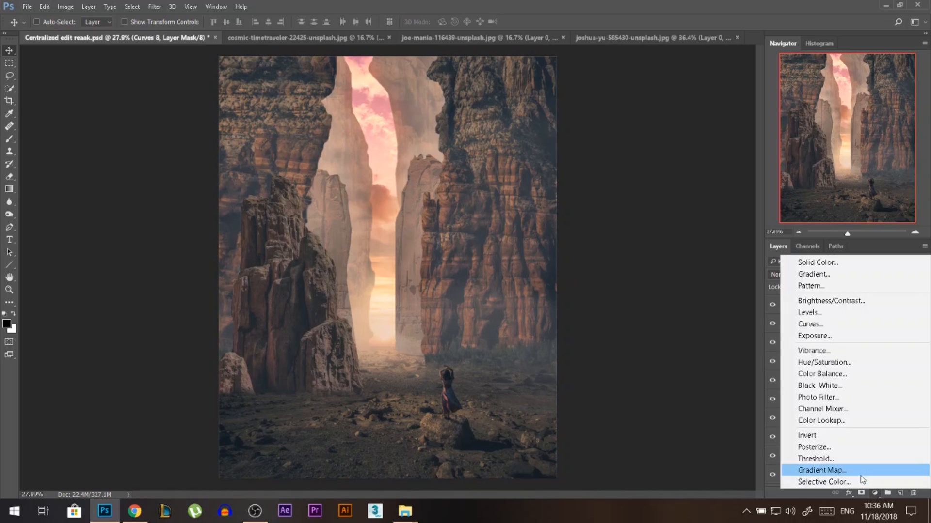
click(861, 470)
click(673, 77)
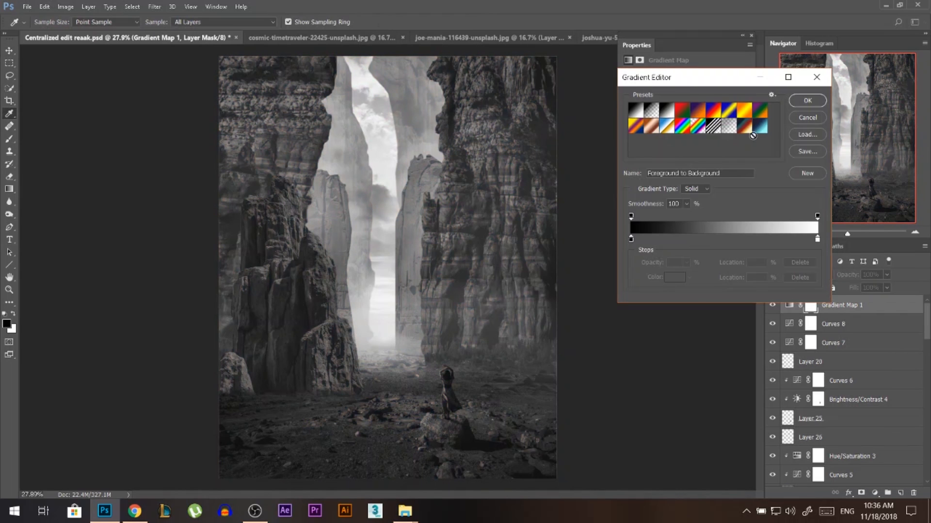
click(747, 129)
Open the colours of the gradient map's darkest stop and red stop for editing
double_click(631, 240)
click(725, 79)
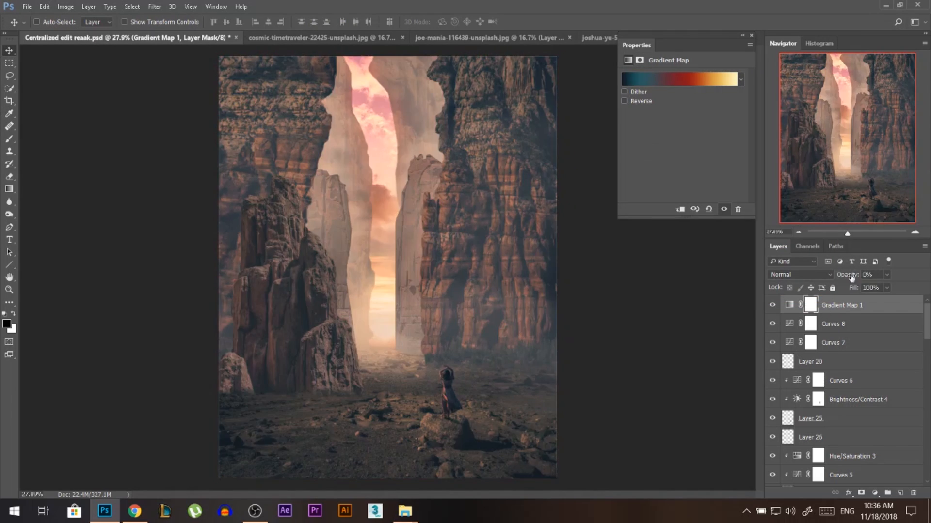
click(686, 79)
double_click(738, 240)
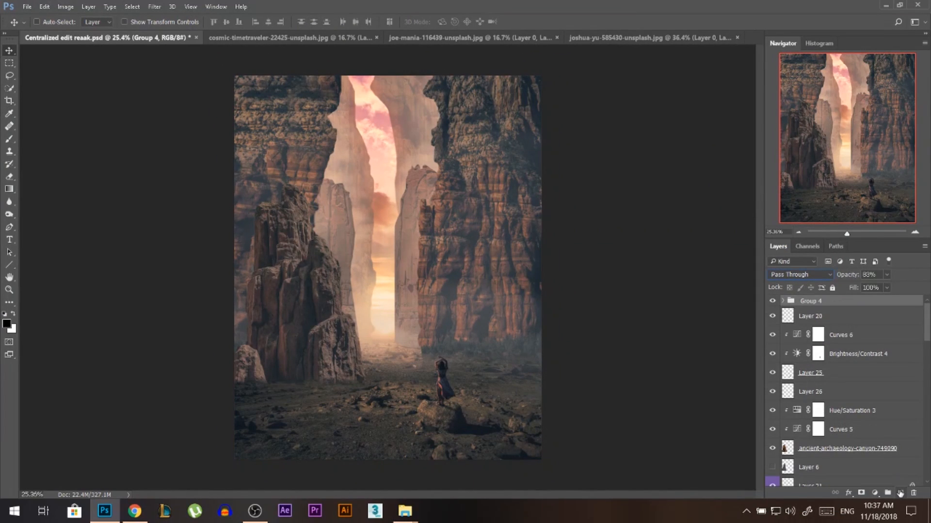
Create a new layer above Group 4 in Overlay mode and set the soft brush's flow to 30%
click(900, 493)
click(9, 140)
right_click(385, 329)
click(237, 22)
click(800, 275)
click(781, 389)
Sample the pale orange of the glowing gap and paint it down the length of the gap on Layer 27
alt+click(384, 336)
scroll(385, 297, up, 5)
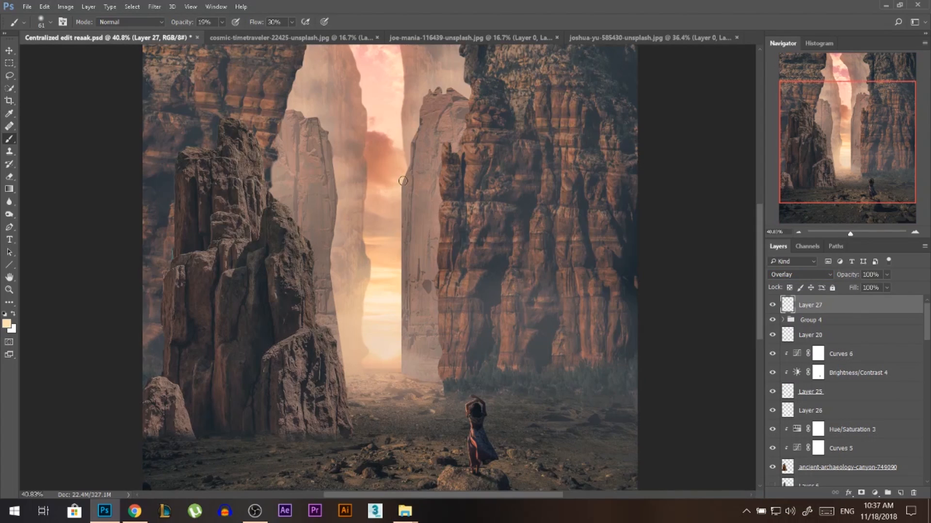
scroll(405, 139, down, 2)
drag(362, 175, 371, 368)
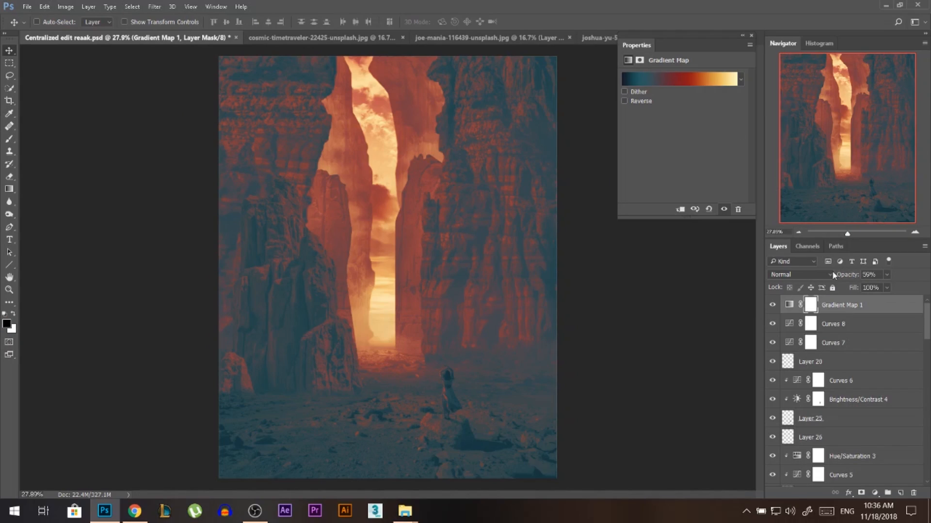
Set Gradient Map 1 to 100% opacity and move the gradient's teal stop to location 20%
key(0)
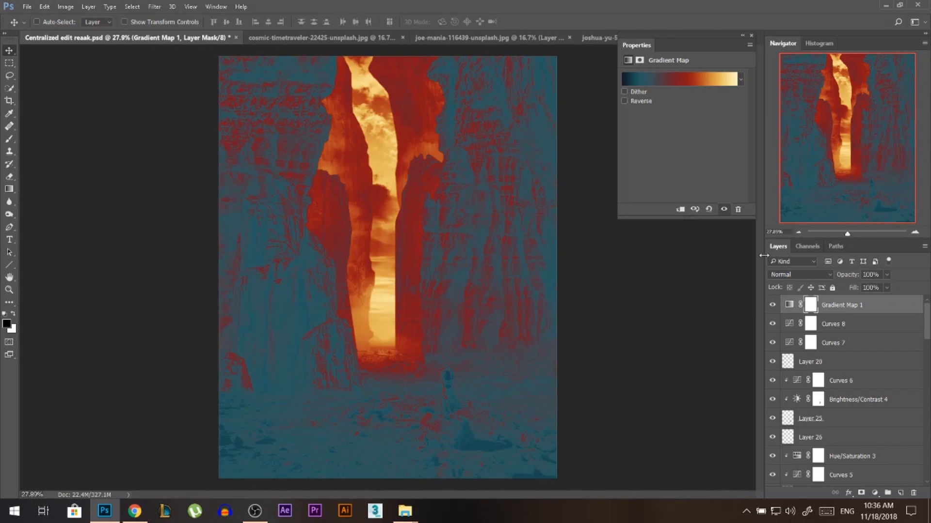
click(690, 86)
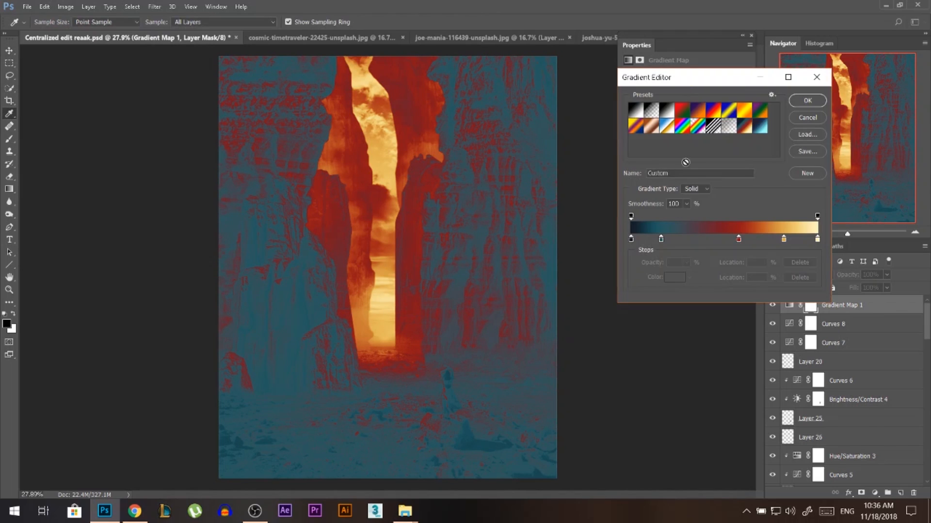
mouse_move(739, 242)
mouse_down()
mouse_move(726, 241)
mouse_move(740, 243)
mouse_up()
drag(660, 239, 672, 242)
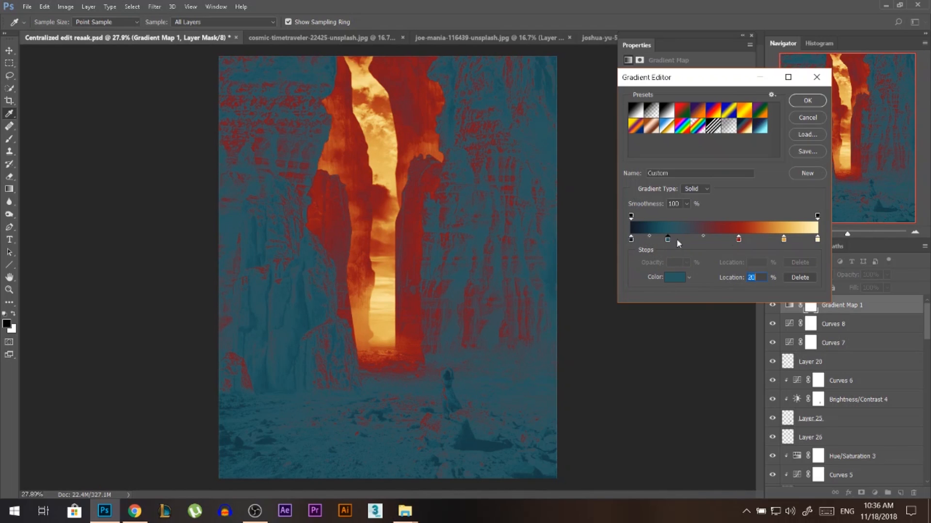
Change the gradient's red stop to the muted red 8b4747 and apply the edited gradient
double_click(739, 240)
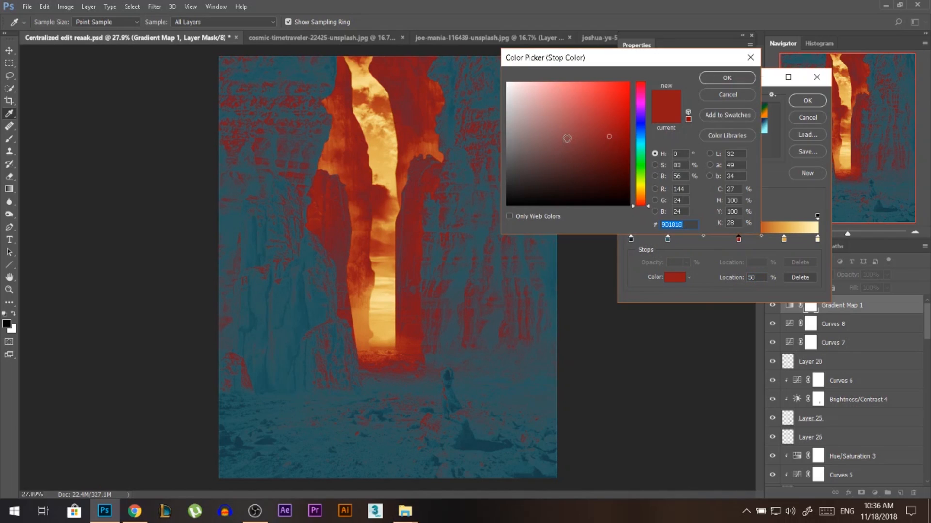
click(567, 138)
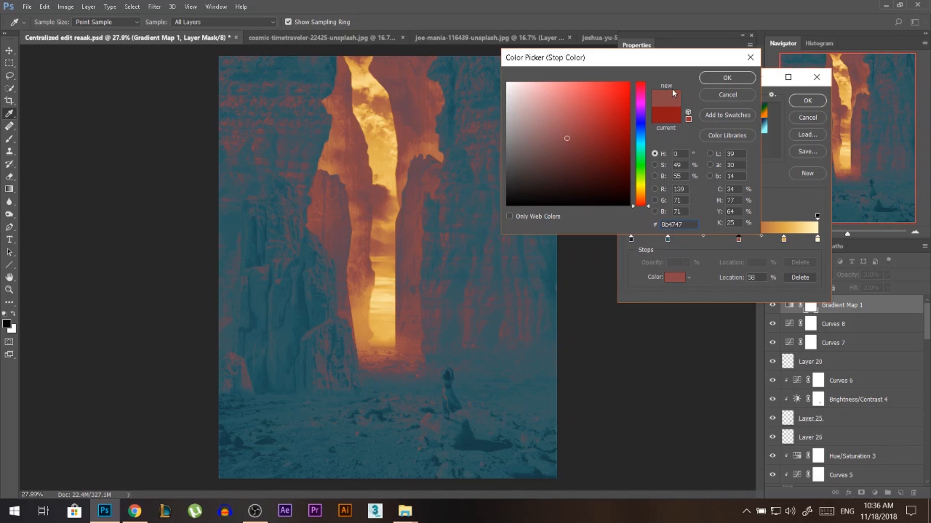
key(Return)
click(817, 102)
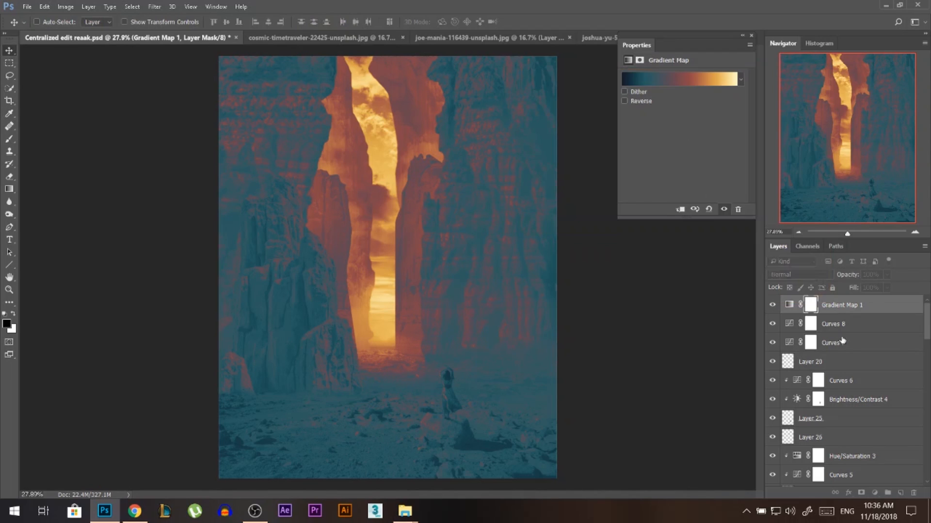
Reduce Gradient Map 1 to 21% opacity and set its blend mode to Soft Light
drag(857, 275, 848, 278)
click(772, 306)
click(773, 305)
click(772, 305)
click(773, 305)
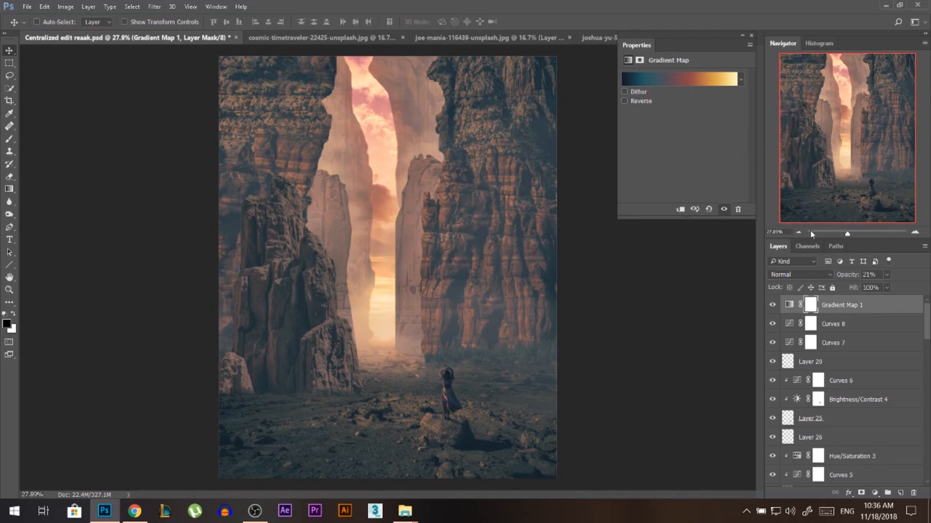
click(812, 274)
click(780, 400)
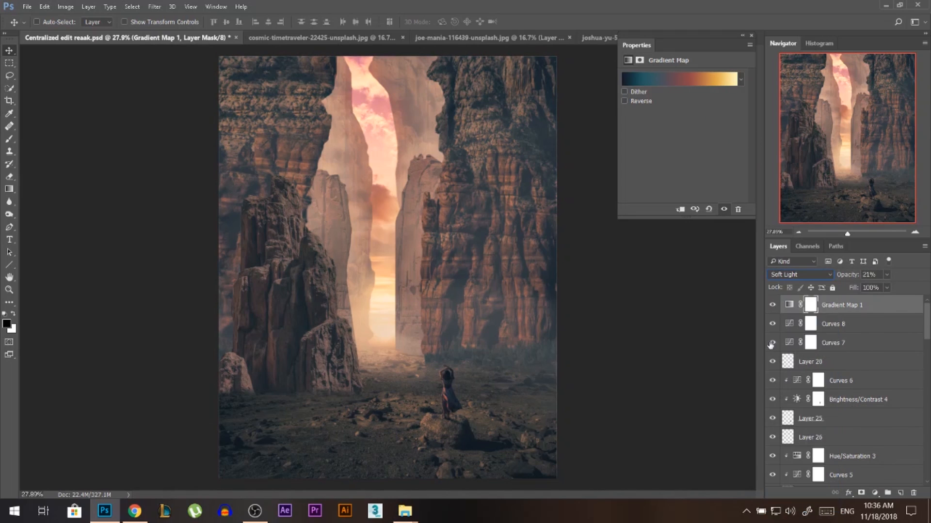
Compare the image with and without Gradient Map 1 and the two Curves layers below it
click(771, 306)
click(771, 306)
click(771, 306)
click(770, 306)
click(771, 307)
click(771, 306)
click(752, 37)
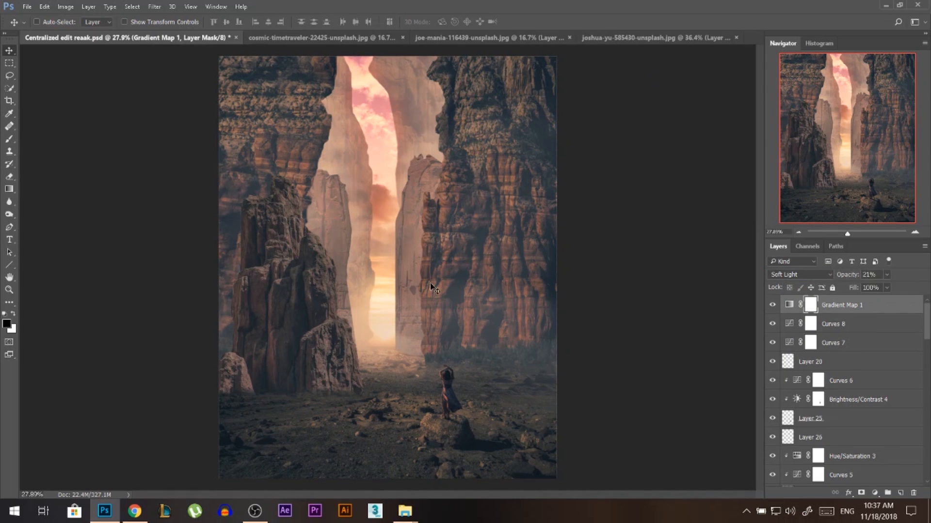
scroll(449, 319, down, 1)
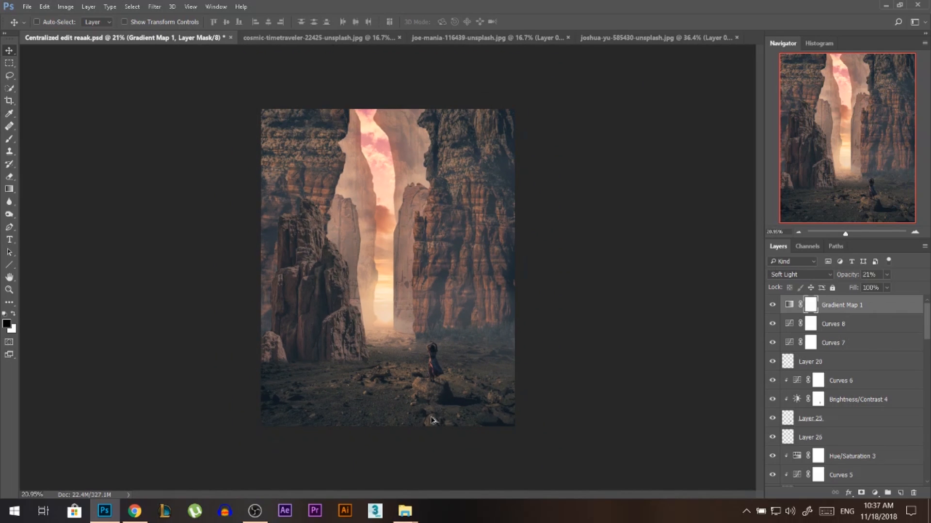
drag(771, 306, 771, 343)
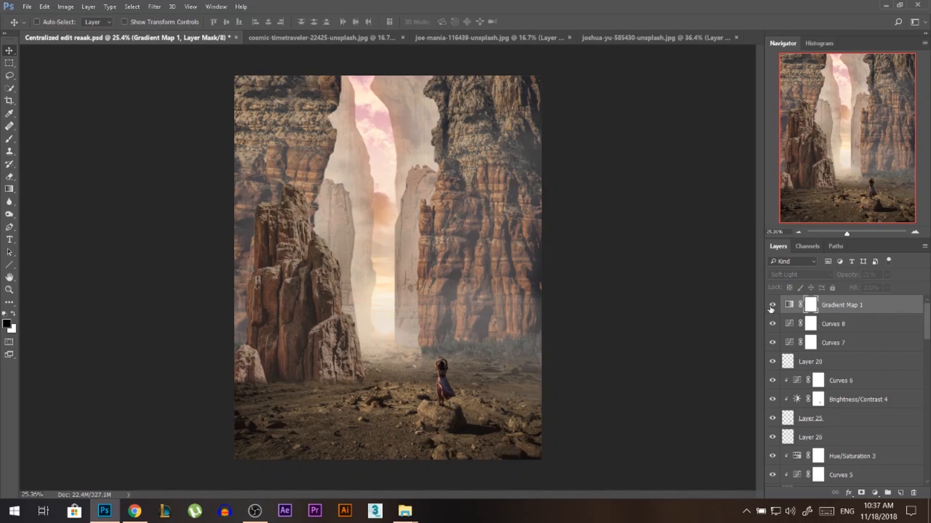
click(772, 305)
Group Gradient Map 1, Curves 8 and Curves 7 at 83% opacity and create a new layer above the group
shift+click(846, 344)
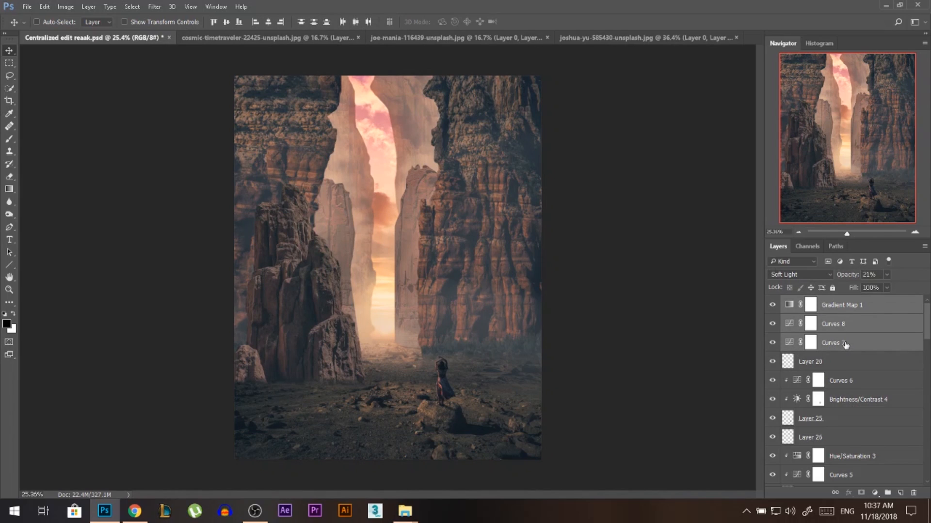
key(ctrl+g)
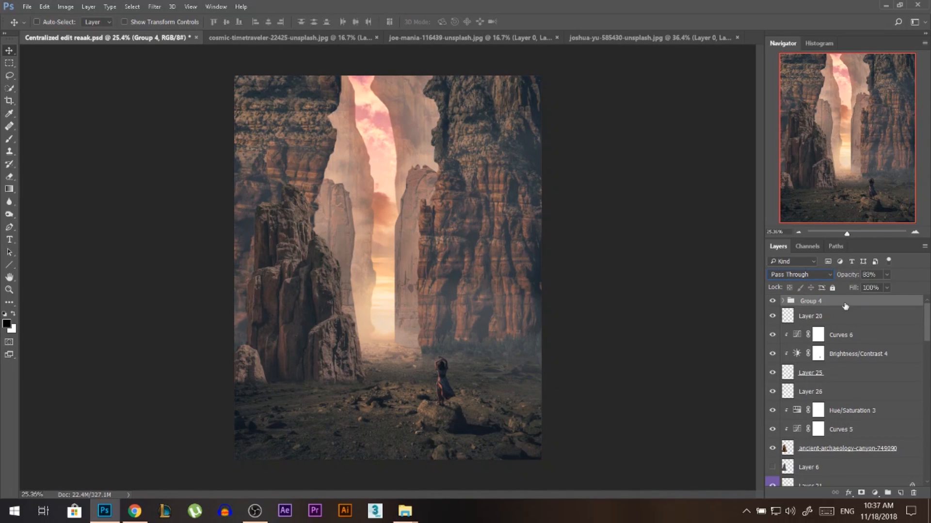
click(899, 493)
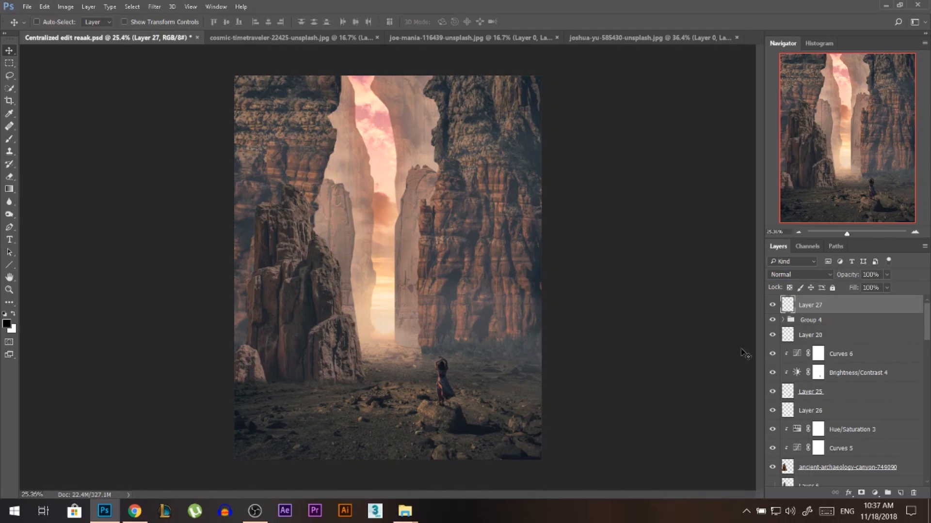
Choose a soft round brush with 30% flow and set Layer 27 to Overlay blend mode
click(10, 141)
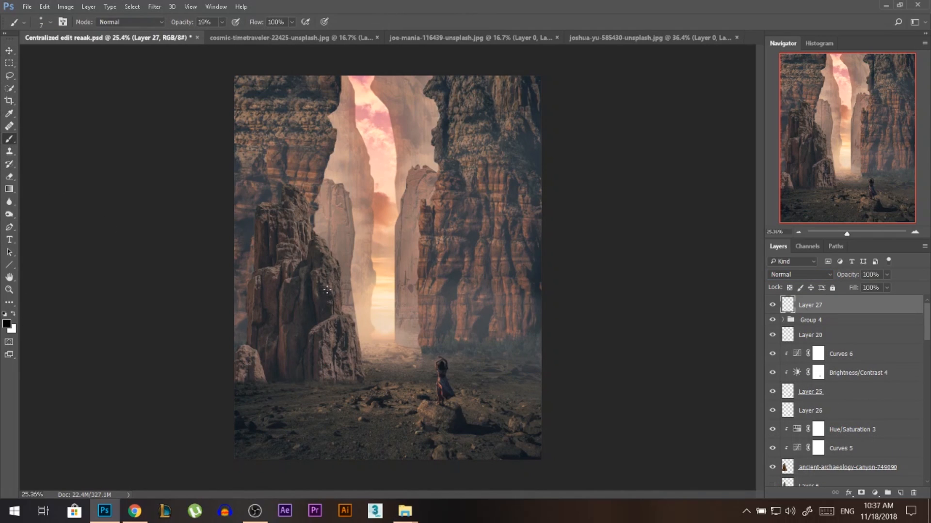
right_click(386, 294)
click(403, 377)
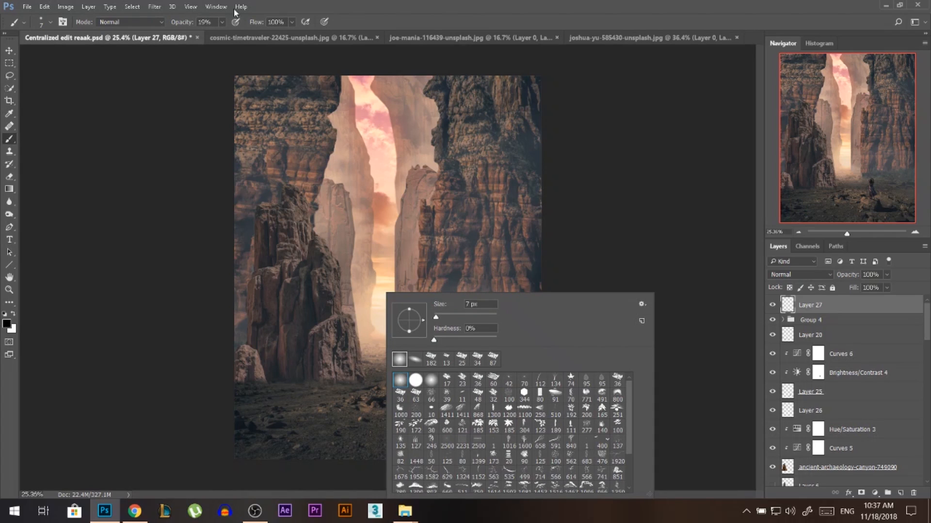
drag(255, 23, 250, 25)
click(807, 275)
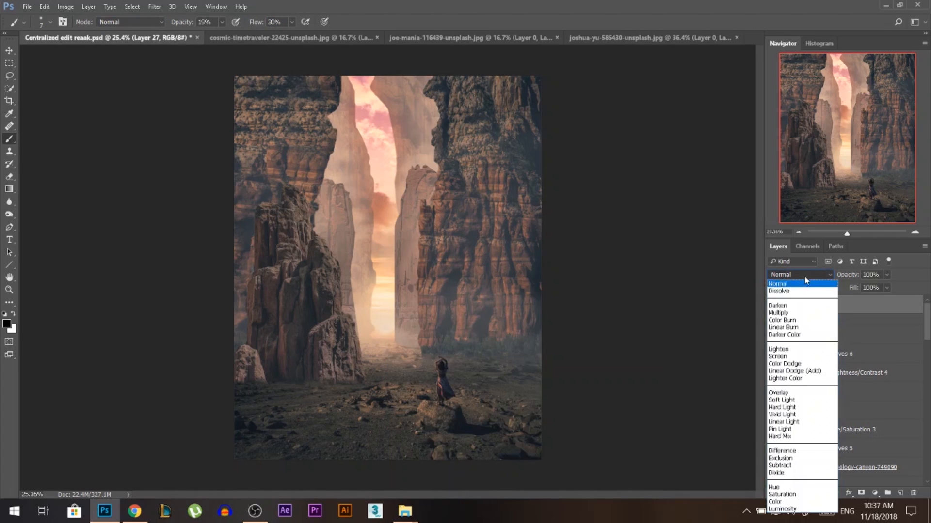
click(798, 393)
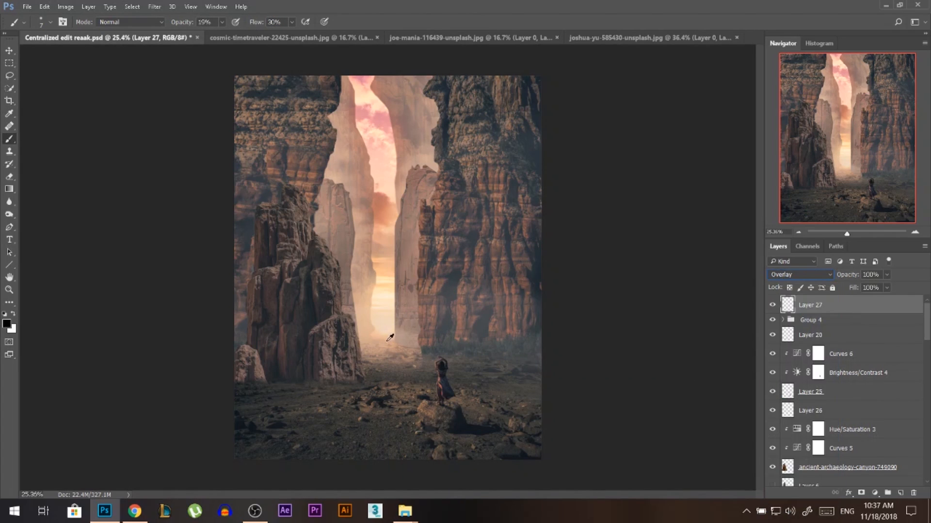
Sample the pale orange of the glowing gap and paint it along the edges of the rocks bordering the gap
drag(382, 330, 388, 329)
scroll(389, 289, up, 5)
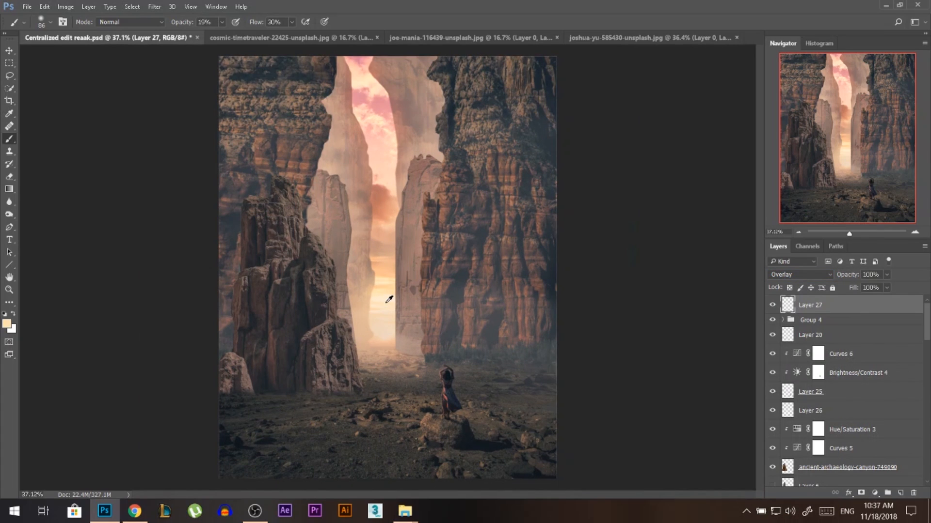
alt+click(387, 287)
drag(412, 215, 409, 215)
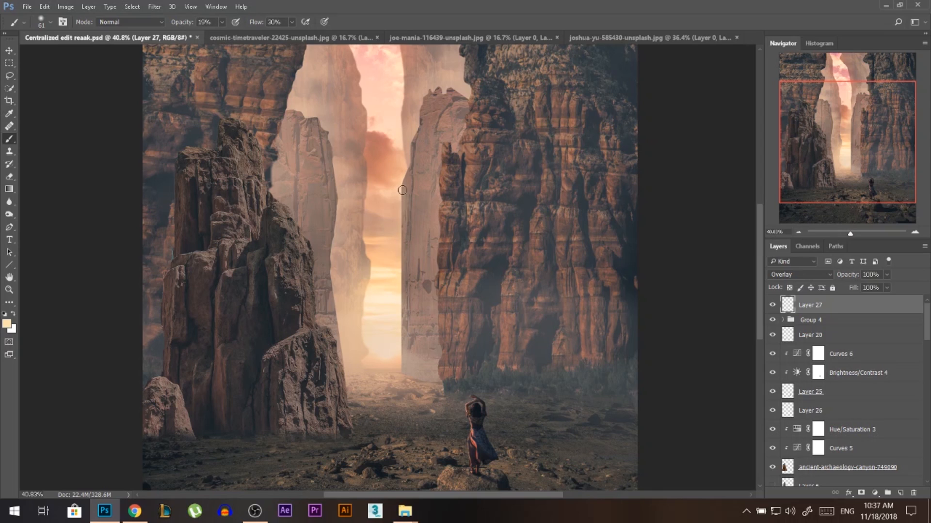
drag(425, 101, 413, 172)
scroll(413, 172, down, 2)
scroll(413, 172, up, 3)
drag(375, 107, 404, 175)
mouse_move(343, 104)
mouse_down()
mouse_move(373, 280)
mouse_move(372, 367)
mouse_up()
drag(357, 417, 336, 247)
drag(435, 276, 434, 387)
drag(301, 250, 321, 169)
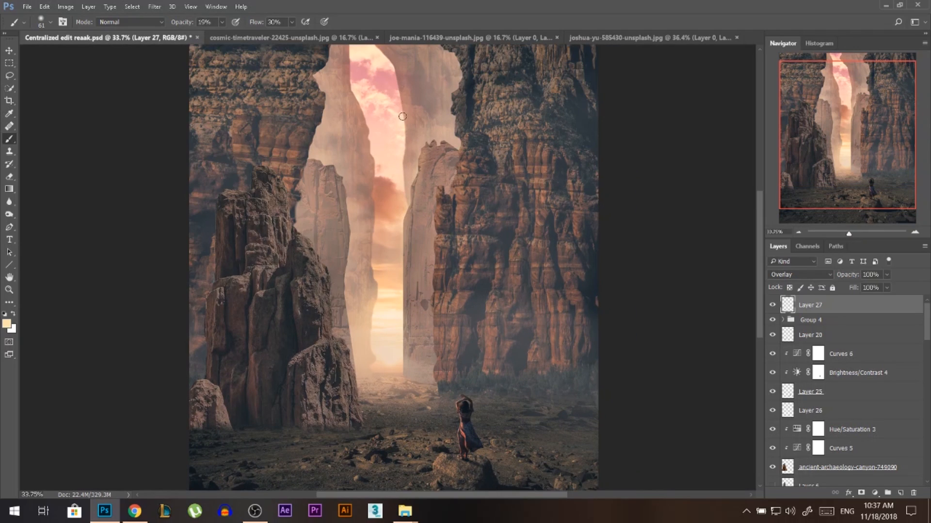
Paint more pale orange light on the rocks beside the gap and across the ground between the gap and the woman
scroll(402, 116, up, 3)
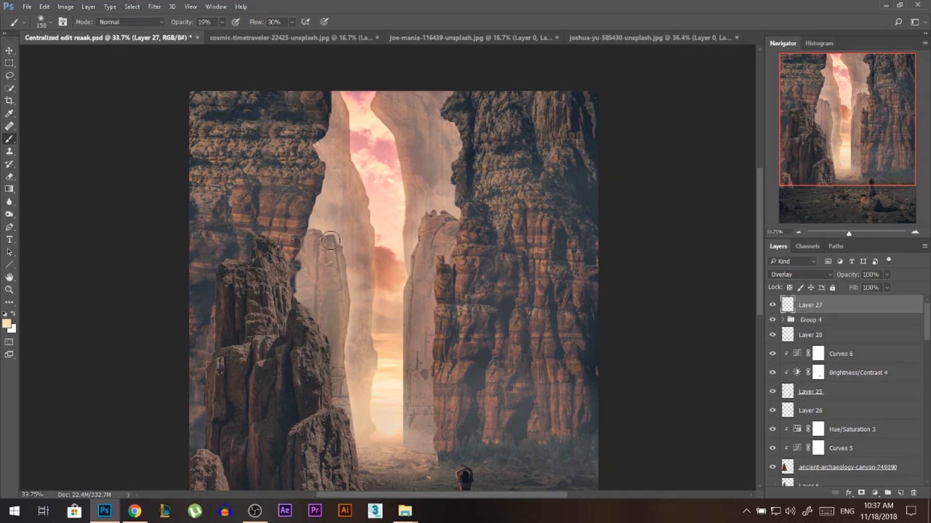
mouse_move(464, 285)
alt+mouse_down()
mouse_move(455, 284)
mouse_move(463, 300)
mouse_move(461, 276)
alt+mouse_up()
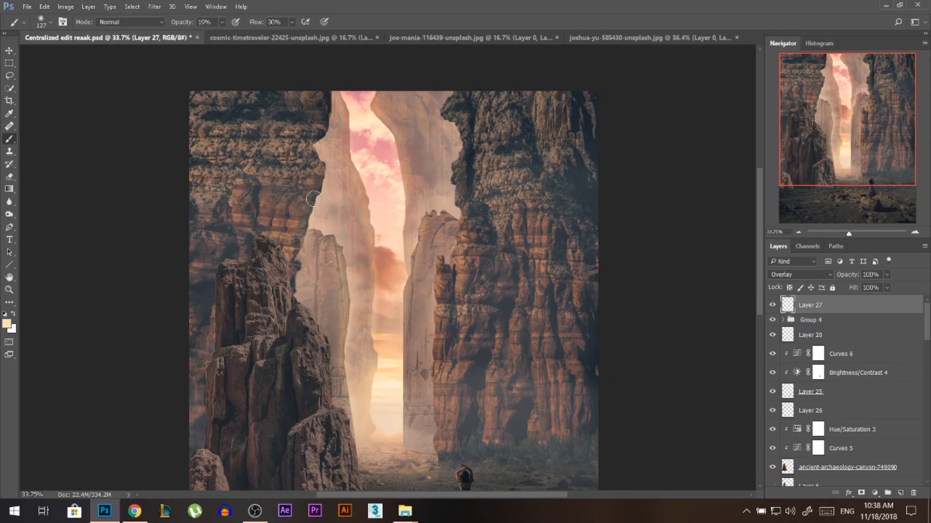
scroll(321, 178, down, 3)
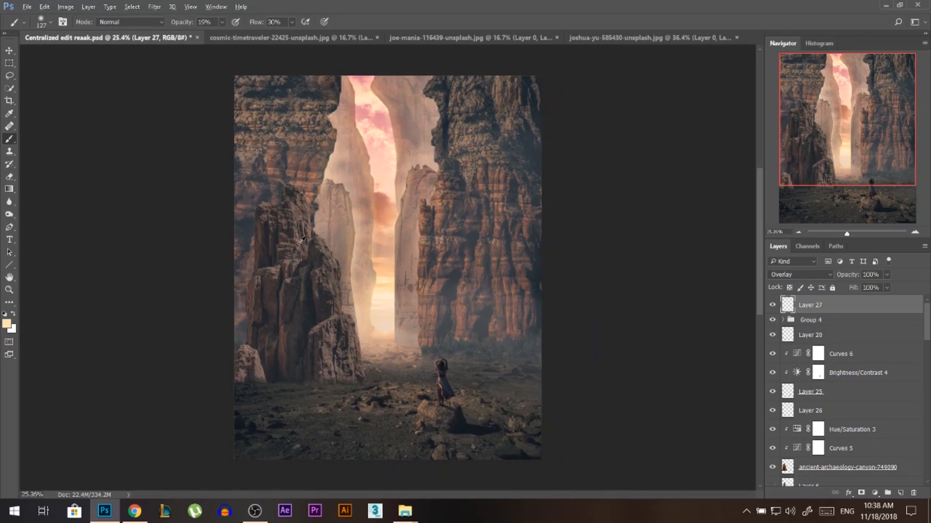
scroll(340, 315, up, 4)
mouse_move(336, 234)
mouse_down()
mouse_move(330, 306)
mouse_move(318, 225)
mouse_move(353, 327)
mouse_move(363, 393)
mouse_move(360, 357)
mouse_move(341, 365)
mouse_move(350, 400)
mouse_up()
drag(479, 376, 481, 419)
mouse_move(423, 367)
mouse_down()
mouse_move(447, 368)
mouse_move(404, 361)
mouse_move(419, 383)
mouse_move(404, 372)
mouse_move(395, 391)
mouse_up()
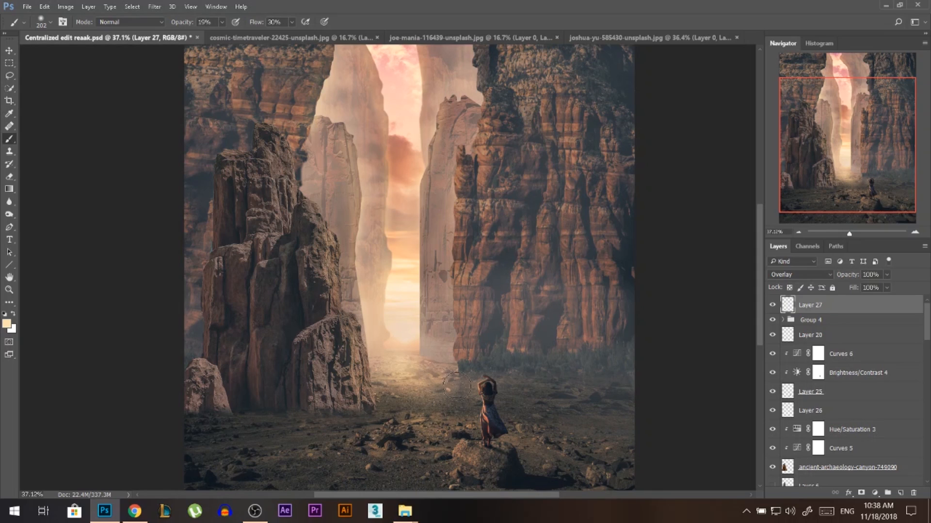
drag(454, 372, 384, 411)
drag(440, 433, 451, 444)
drag(476, 411, 481, 432)
drag(470, 355, 465, 180)
Compare the image with and without the warm light painted on Layer 27
click(772, 306)
click(772, 307)
click(772, 307)
click(773, 307)
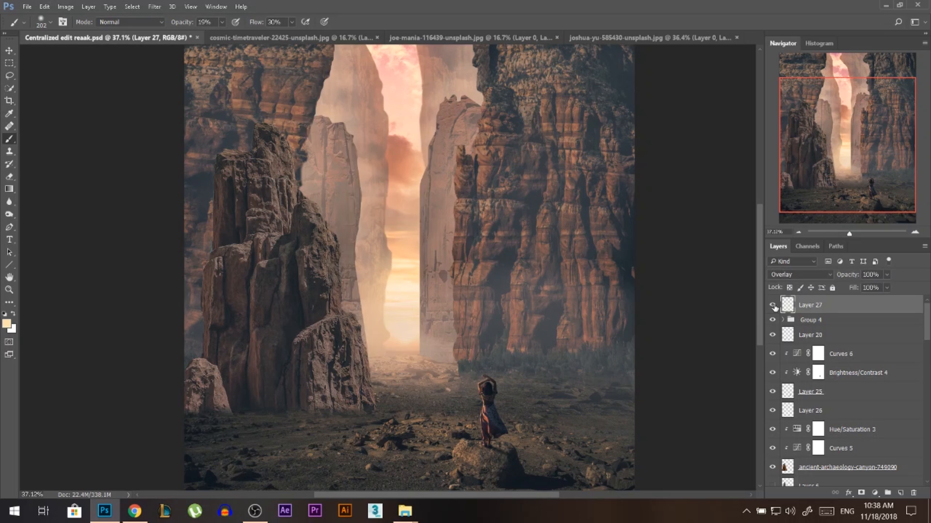
scroll(772, 309, down, 4)
click(772, 307)
click(772, 307)
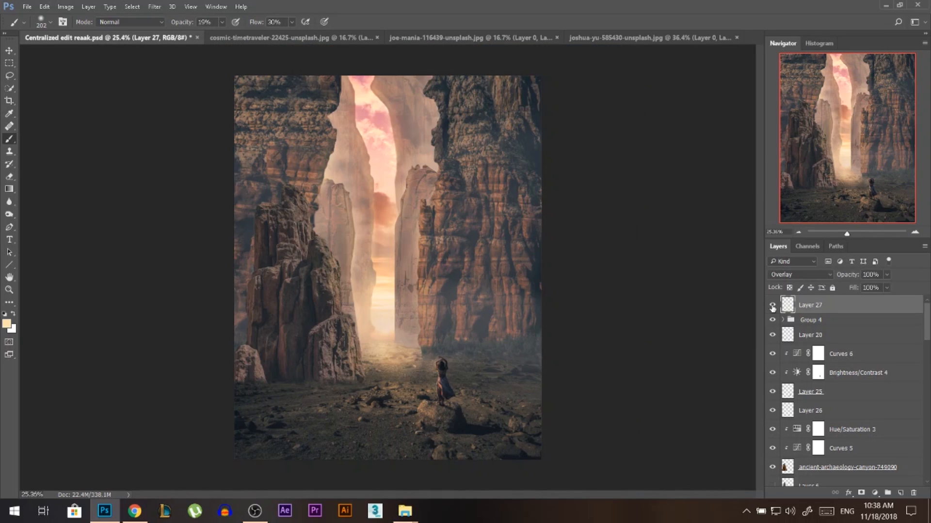
scroll(342, 192, up, 1)
Create a new layer above Layer 27 and set its blend mode to Overlay
click(9, 50)
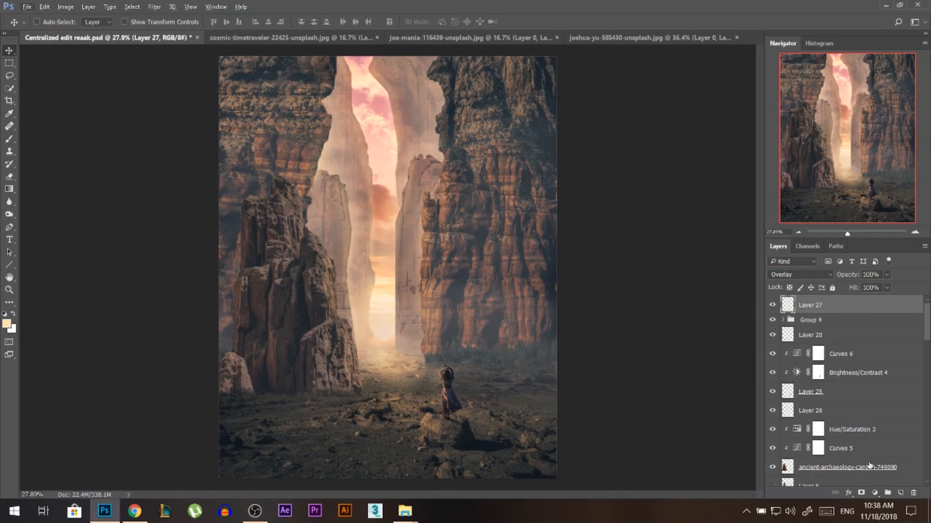
click(900, 493)
click(800, 275)
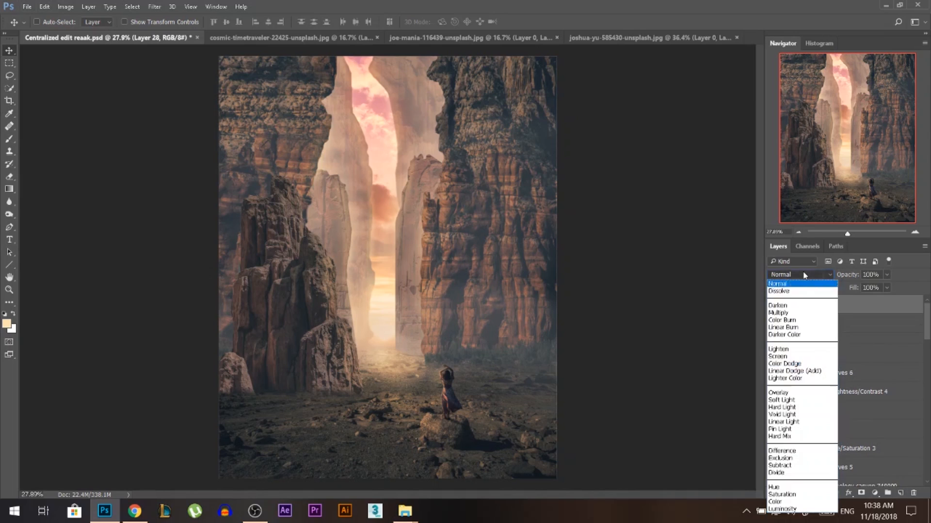
click(787, 392)
Set the foreground colour to the dark blue 0d2a36 and switch to the Brush tool
scroll(393, 262, down, 1)
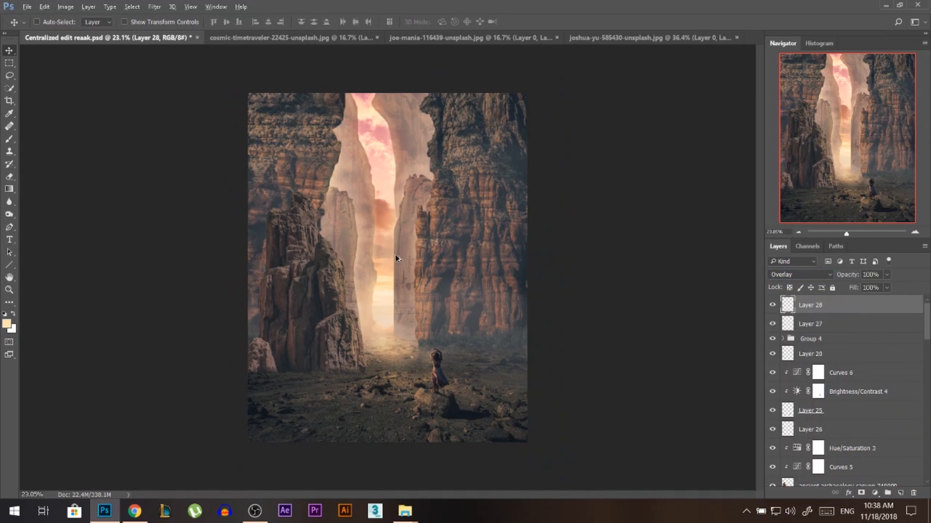
click(8, 324)
click(604, 169)
mouse_move(640, 140)
mouse_down()
mouse_move(643, 147)
mouse_move(643, 138)
mouse_up()
click(600, 179)
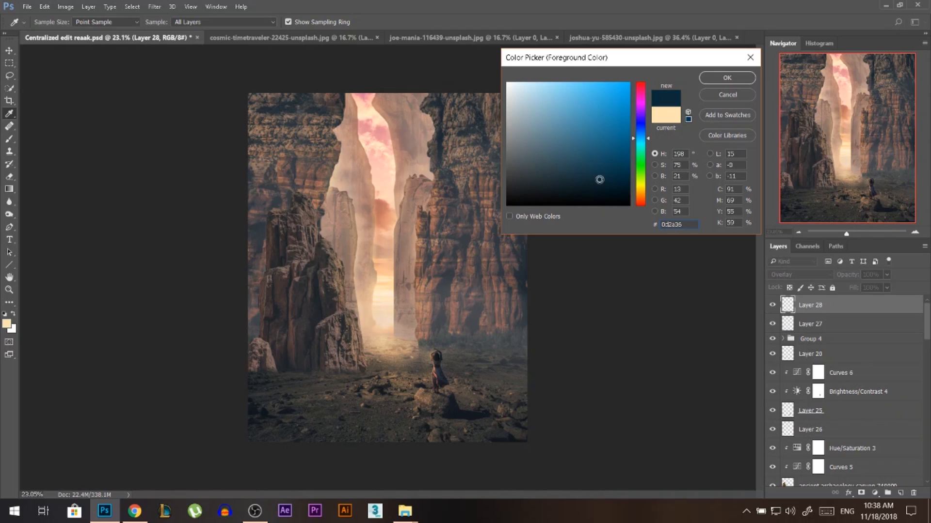
click(714, 78)
click(11, 140)
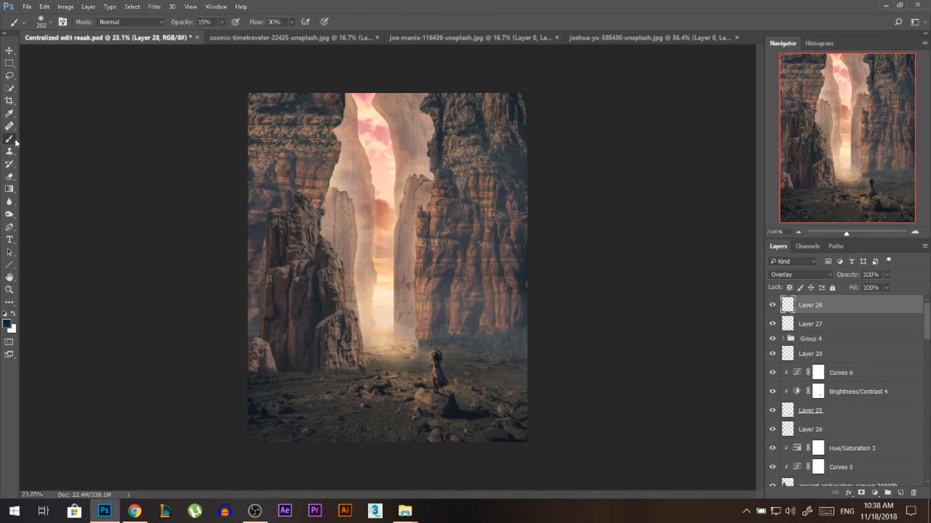
Paint dark blue shading over the foreground ground and the cliffs on both sides of the canyon on Layer 28
drag(440, 410, 484, 410)
mouse_move(561, 376)
mouse_down()
mouse_move(472, 449)
mouse_move(413, 431)
mouse_move(353, 435)
mouse_move(248, 418)
mouse_move(236, 385)
mouse_move(303, 393)
mouse_up()
drag(301, 381, 273, 382)
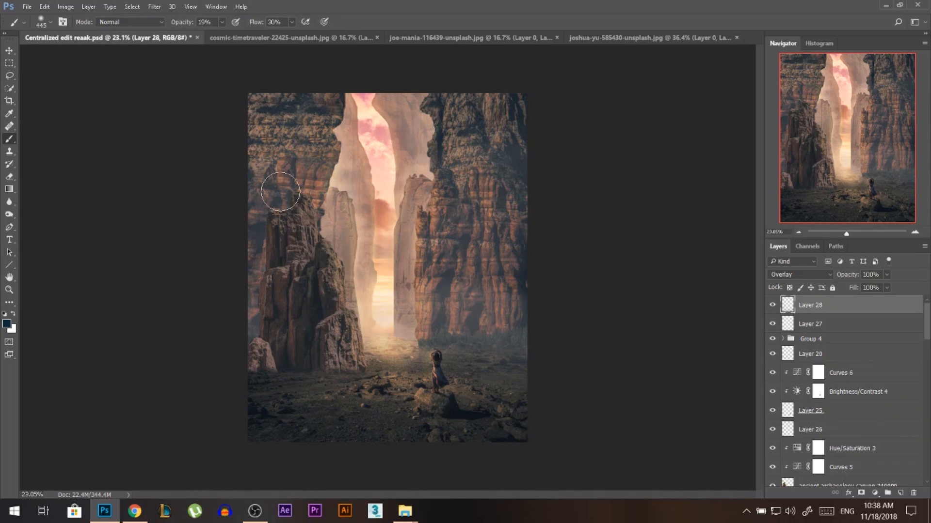
drag(282, 96, 285, 96)
drag(266, 119, 259, 264)
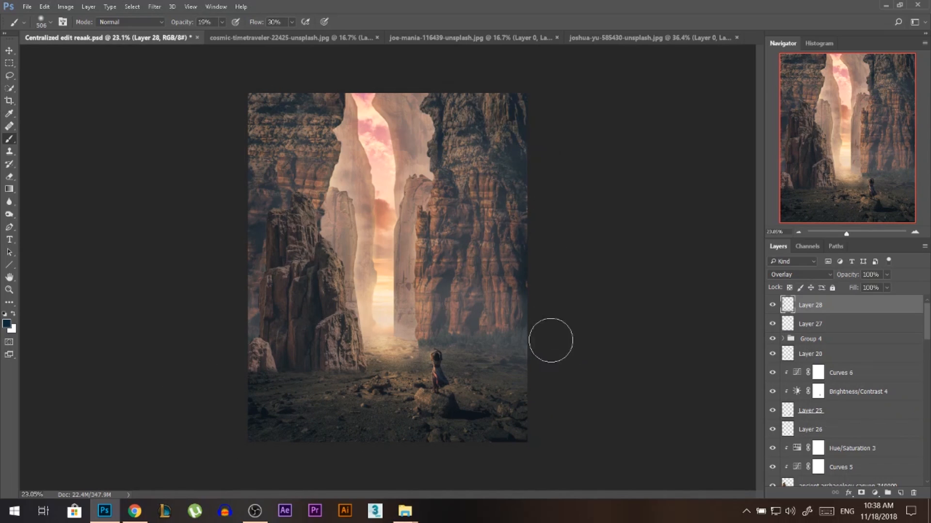
drag(498, 156, 510, 177)
mouse_move(426, 189)
mouse_down()
mouse_move(410, 190)
mouse_move(414, 205)
mouse_up()
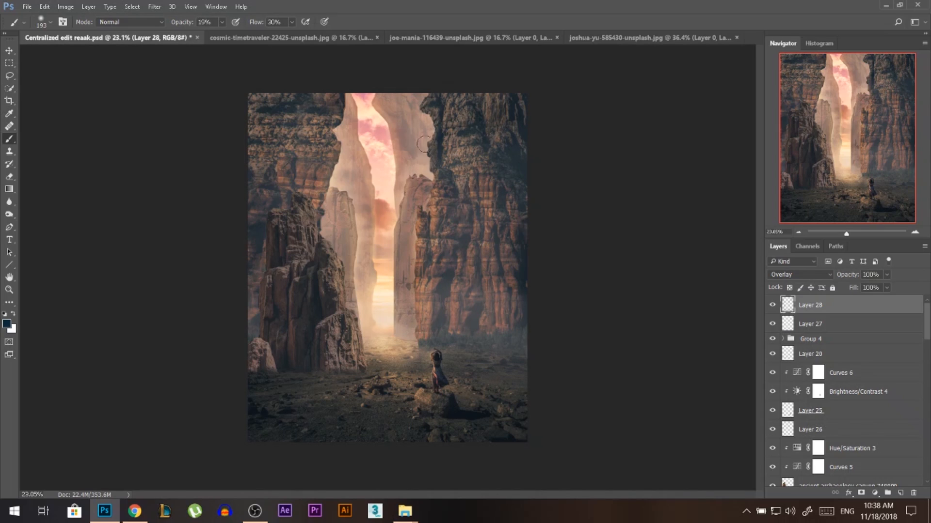
Deepen the dark shading on Layer 28 along the cliffs and ground, using a larger brush at 37% opacity for the foreground edges
drag(427, 108, 429, 160)
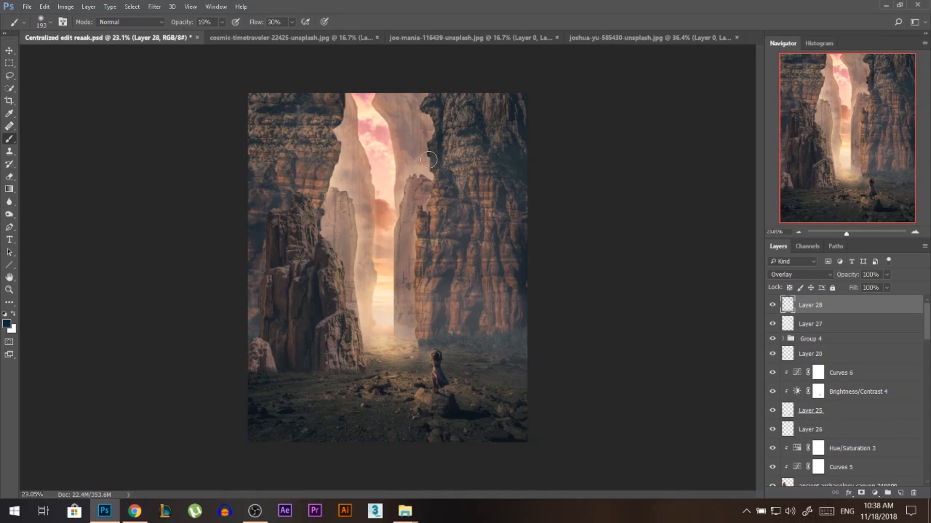
drag(328, 195, 332, 243)
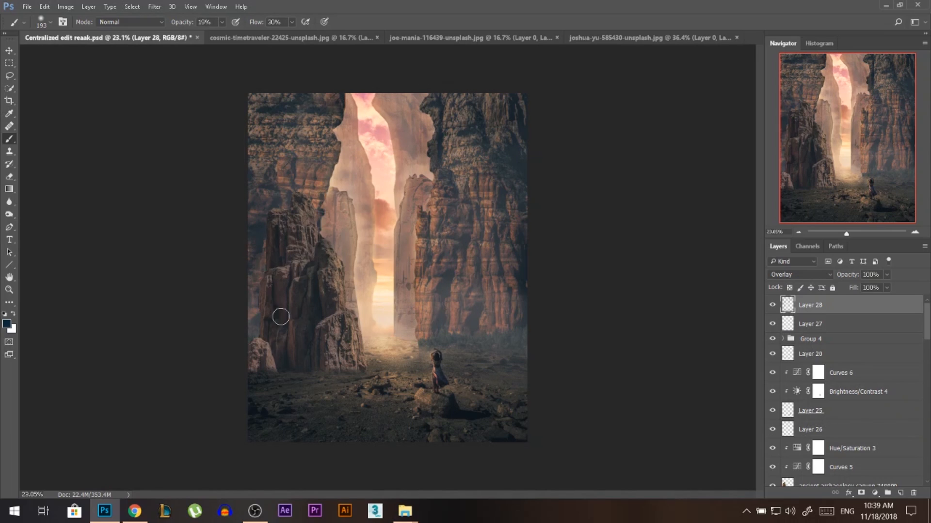
drag(302, 385, 328, 389)
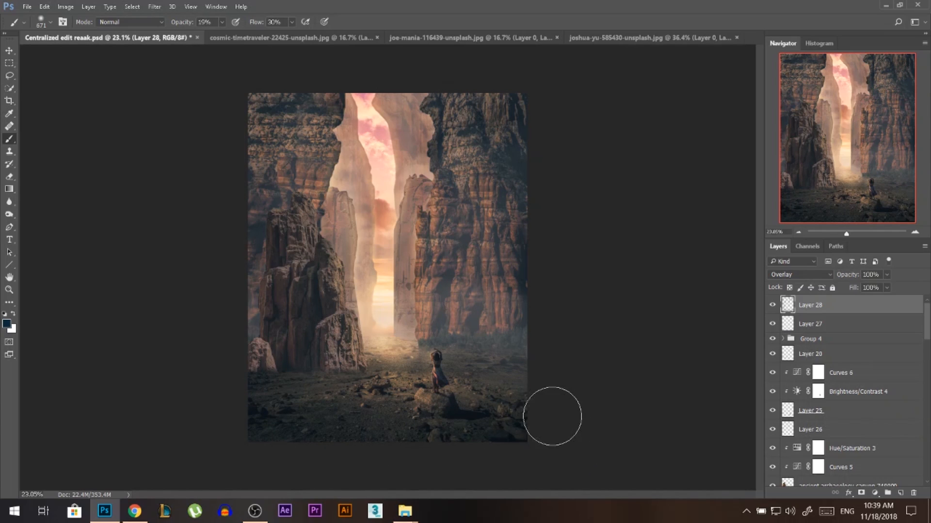
drag(181, 25, 189, 25)
drag(497, 376, 504, 376)
drag(544, 331, 541, 373)
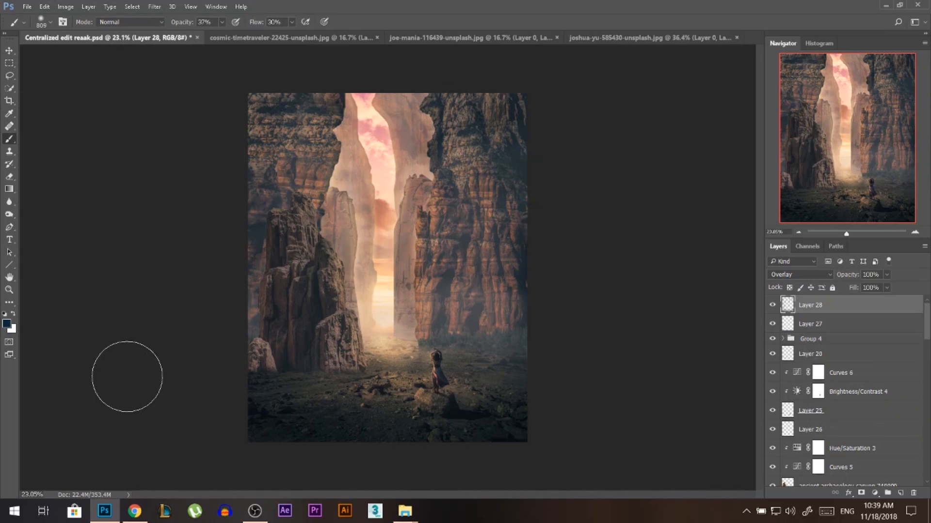
Lock the position of Layer 27 and Layer 28 together
key(v)
scroll(262, 424, up, 6)
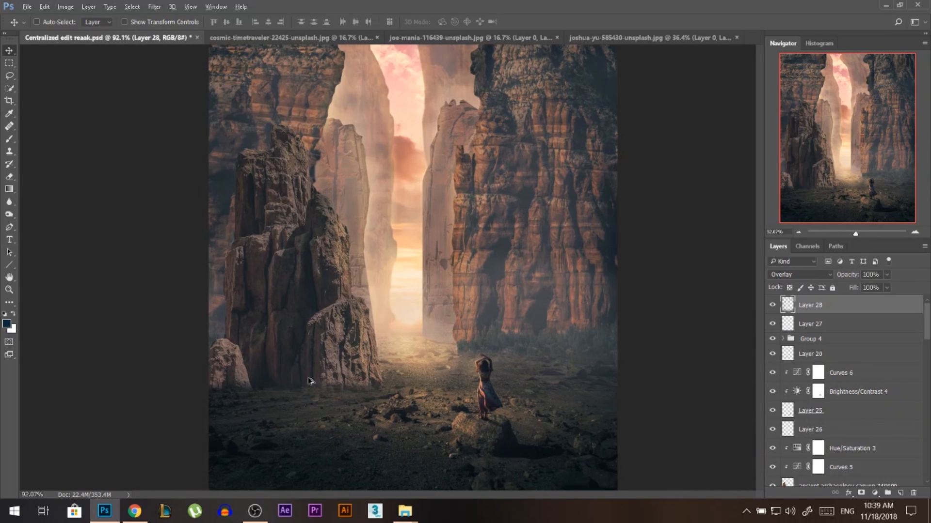
scroll(364, 339, down, 1)
scroll(310, 354, down, 3)
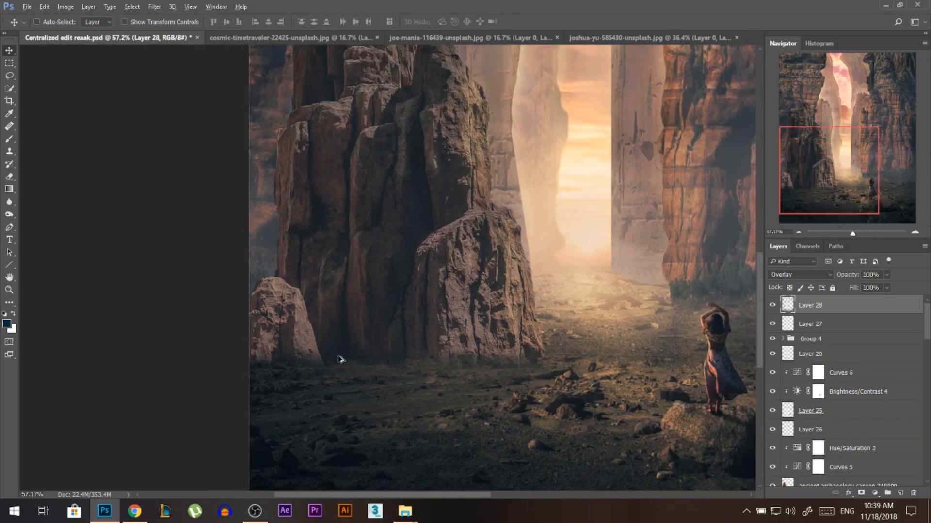
key(ctrl)
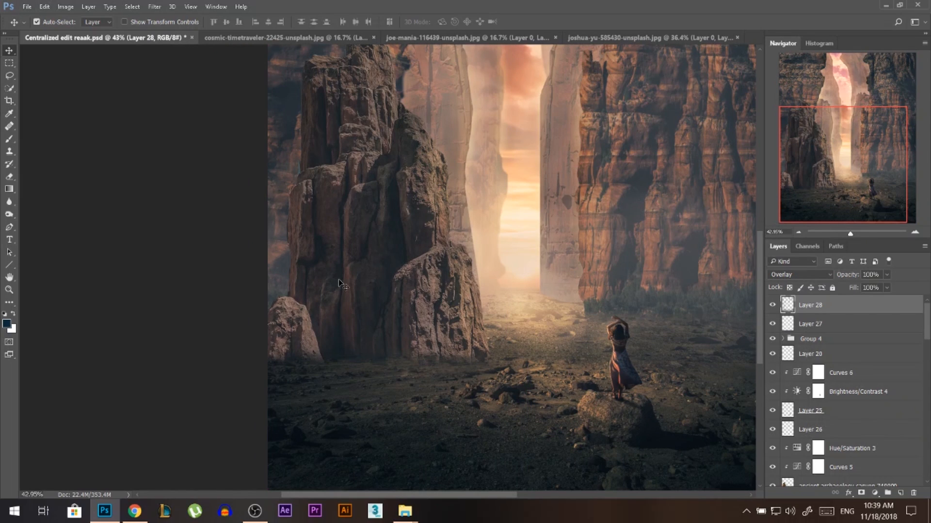
scroll(336, 335, down, 1)
click(815, 323)
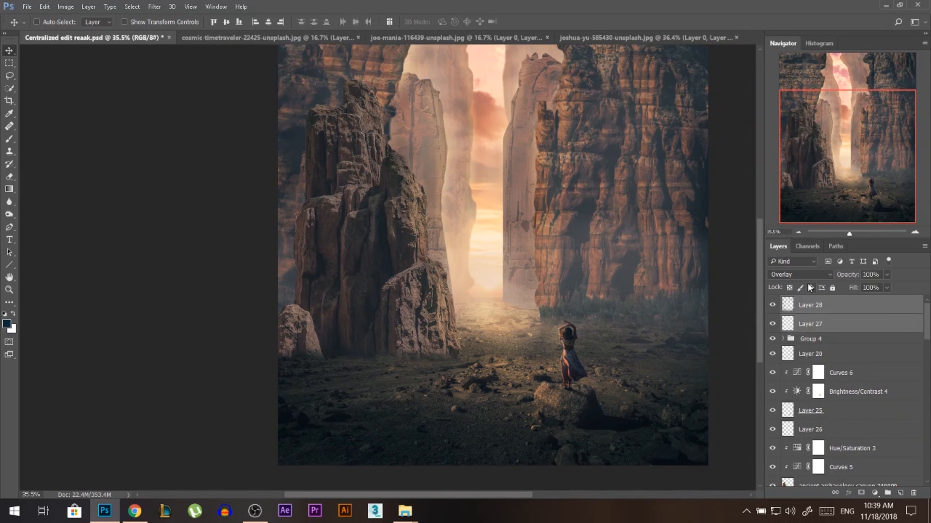
Select the layer of the large rock formation in front of the left cliff and switch to the Burn tool
ctrl+click(378, 234)
drag(379, 234, 399, 224)
key(ctrl+z)
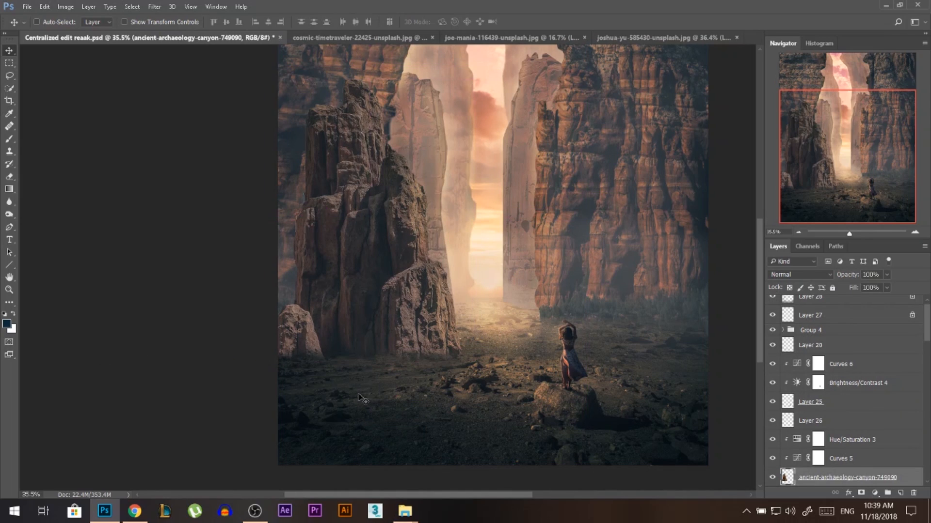
click(9, 214)
click(44, 224)
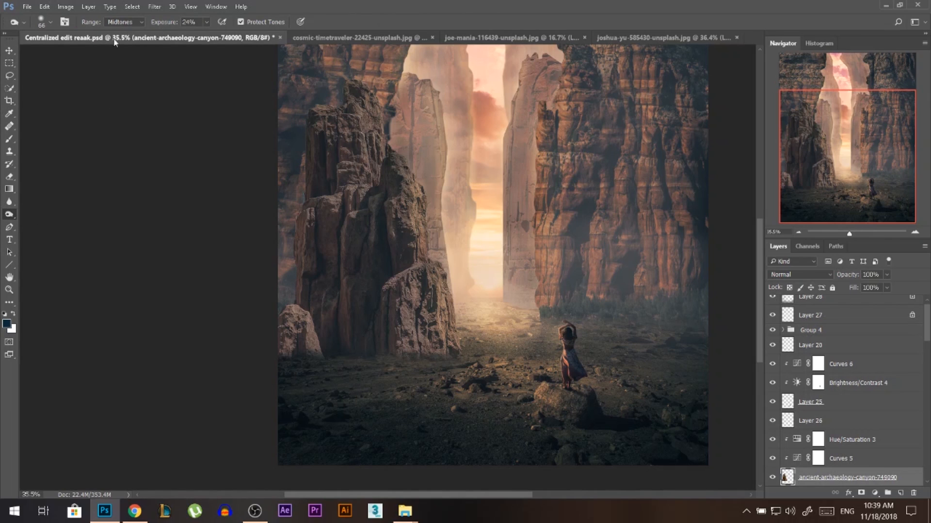
Burn the highlights of the small boulder and the rock formation's lower part at 37% exposure with a brush of about 286 px
click(123, 22)
click(127, 47)
key(bracketright)
key(bracketright)
key(bracketright)
key(bracketright)
key(bracketright)
key(bracketright)
key(bracketright)
key(bracketright)
key(bracketright)
drag(161, 23, 167, 23)
click(318, 362)
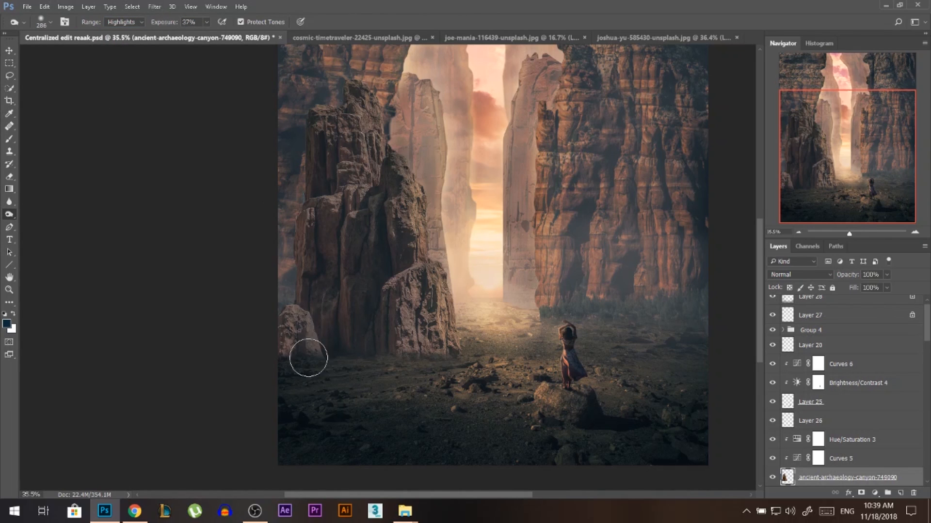
mouse_move(388, 310)
mouse_down()
mouse_move(415, 334)
mouse_move(390, 198)
mouse_move(391, 284)
mouse_move(370, 342)
mouse_up()
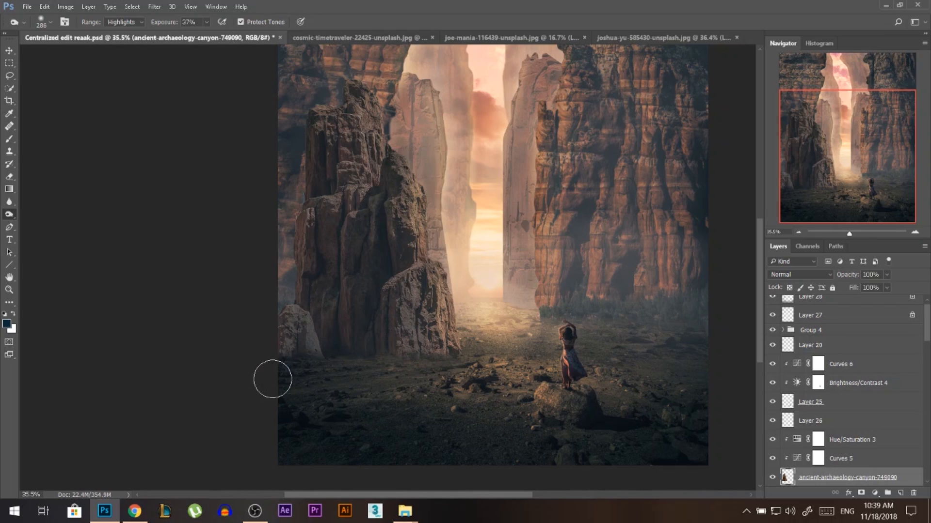
Burn the midtones across the whole rock formation and the small boulder at 37% exposure with a larger brush
click(125, 22)
click(127, 38)
key(bracketright)
key(bracketright)
key(bracketright)
key(bracketright)
mouse_move(339, 338)
mouse_down()
mouse_move(274, 375)
mouse_move(335, 335)
mouse_move(322, 145)
mouse_move(301, 201)
mouse_move(316, 168)
mouse_up()
scroll(286, 474, down, 2)
alt+right_click(342, 378)
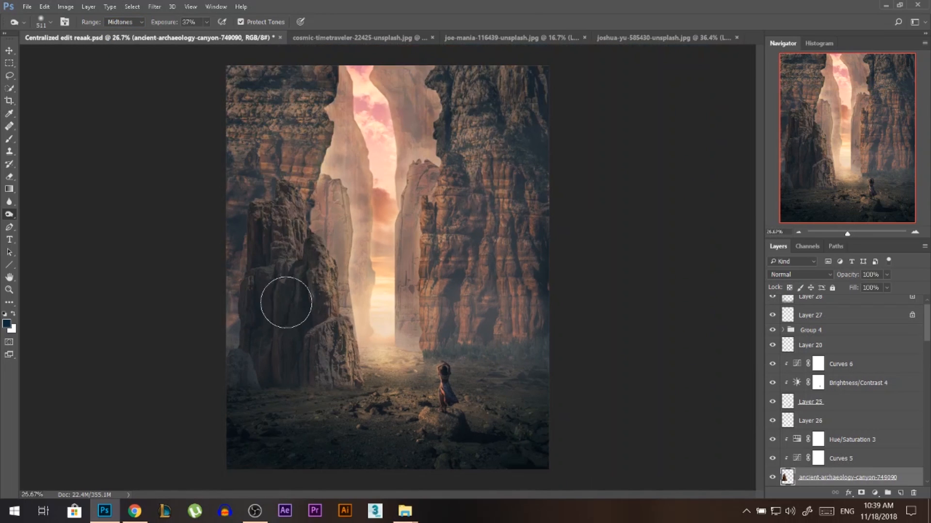
mouse_move(262, 237)
mouse_down()
mouse_move(239, 344)
mouse_move(247, 189)
mouse_move(239, 204)
mouse_move(243, 399)
mouse_up()
Burn the shadows of the small boulder and the rock formation's left edge at a much lower exposure
key(v)
scroll(216, 406, up, 5)
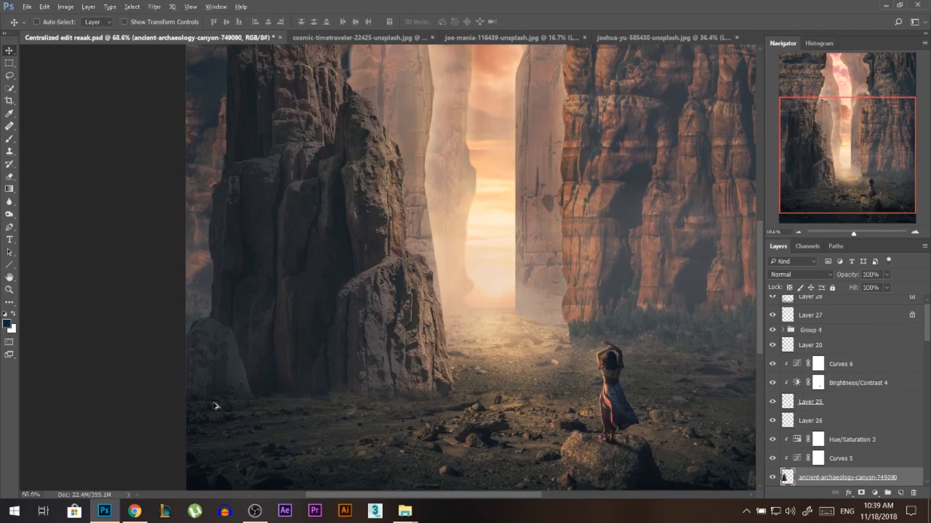
scroll(252, 431, up, 2)
scroll(251, 293, down, 5)
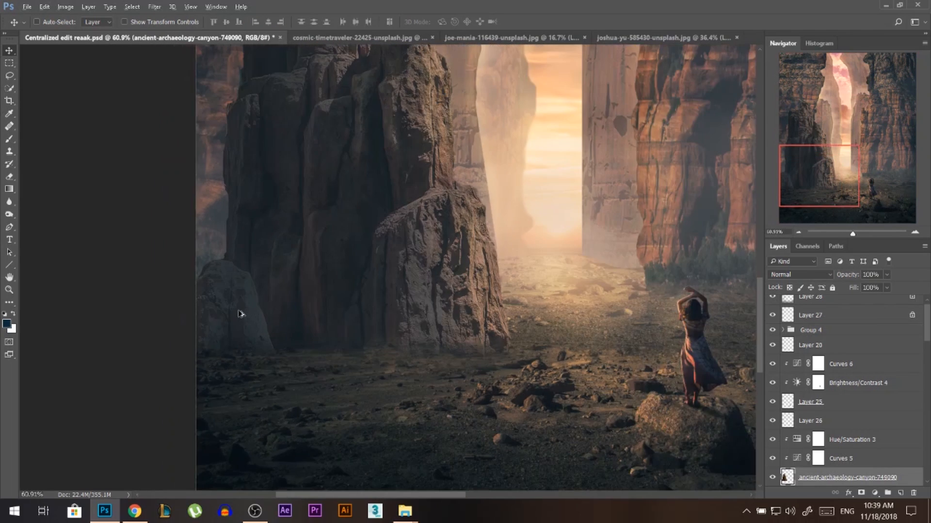
key(ctrl)
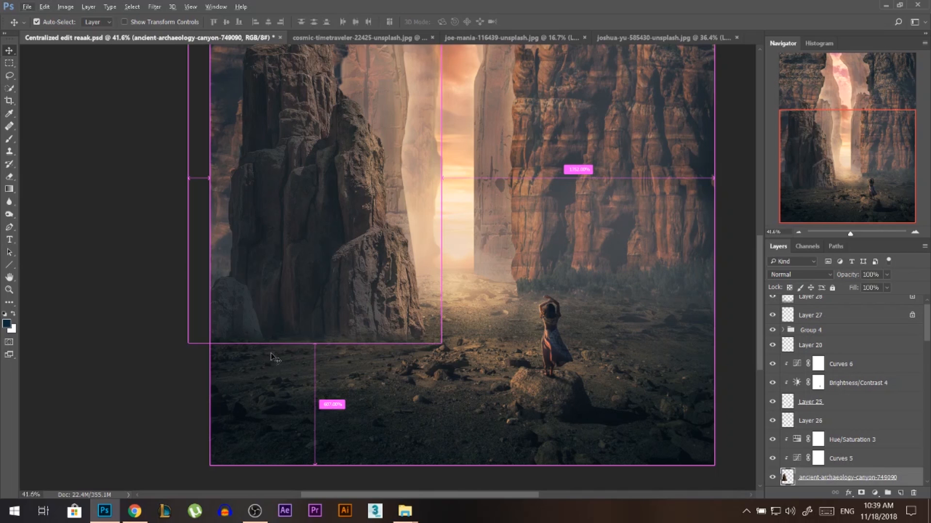
scroll(314, 405, down, 3)
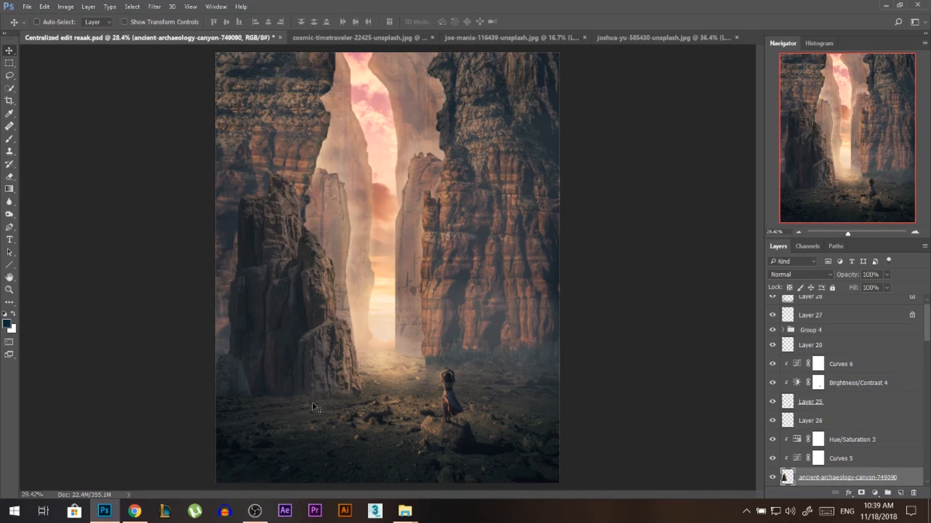
scroll(318, 336, down, 1)
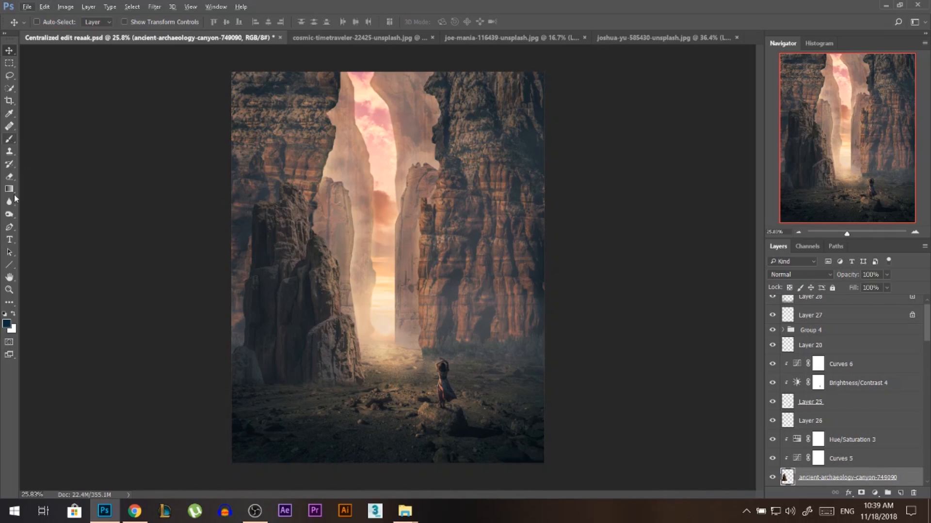
click(8, 215)
click(123, 22)
click(117, 31)
drag(176, 22, 160, 22)
mouse_move(259, 393)
mouse_down()
mouse_move(232, 342)
mouse_move(231, 387)
mouse_move(232, 286)
mouse_move(254, 420)
mouse_move(240, 310)
mouse_up()
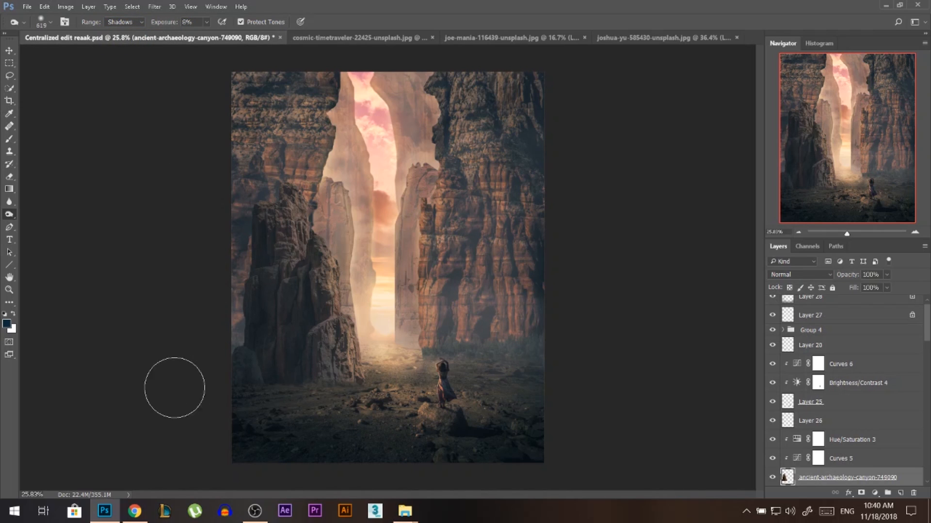
Select Layer 20 and lower its opacity to about 66%
key(v)
click(261, 389)
ctrl+click(301, 383)
ctrl+click(263, 388)
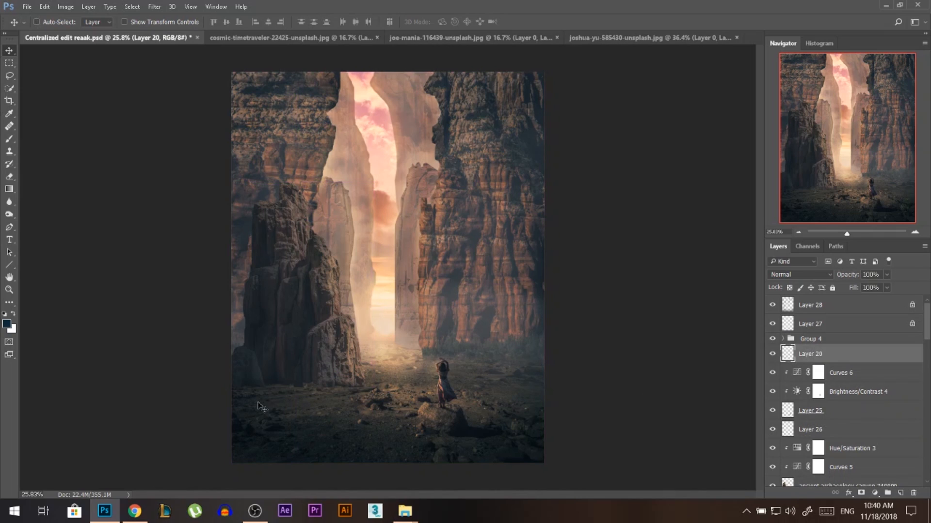
scroll(260, 386, up, 4)
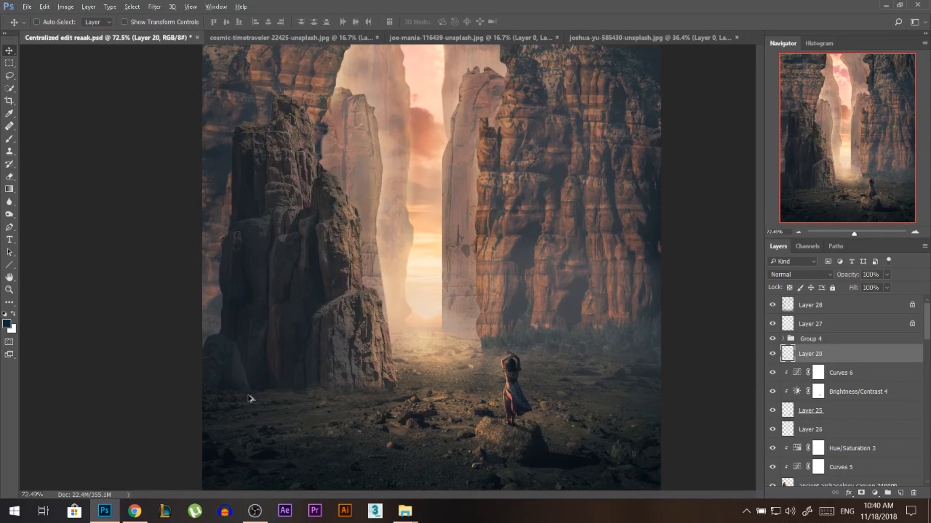
scroll(249, 398, up, 2)
drag(858, 276, 854, 275)
drag(403, 405, 402, 401)
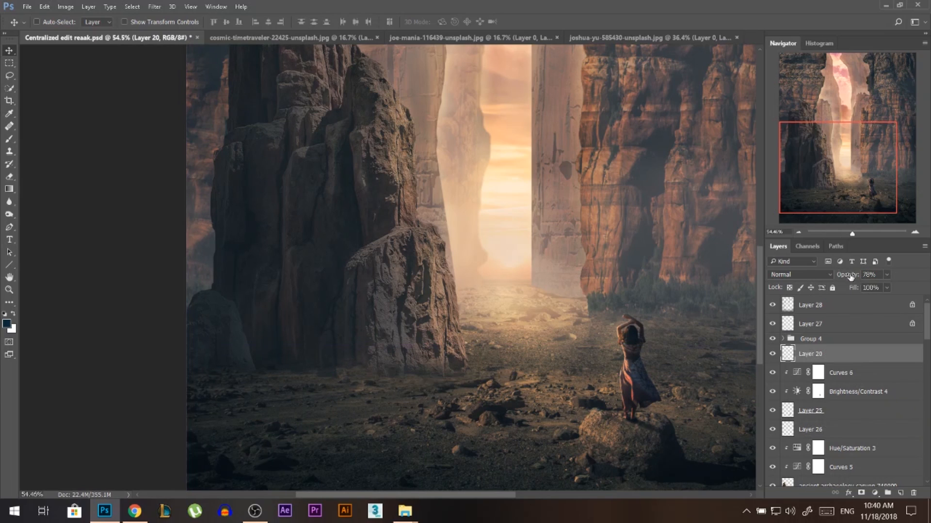
Compare the image with and without Layer 20, Group 4, Layer 27 and Layer 28
scroll(393, 350, down, 6)
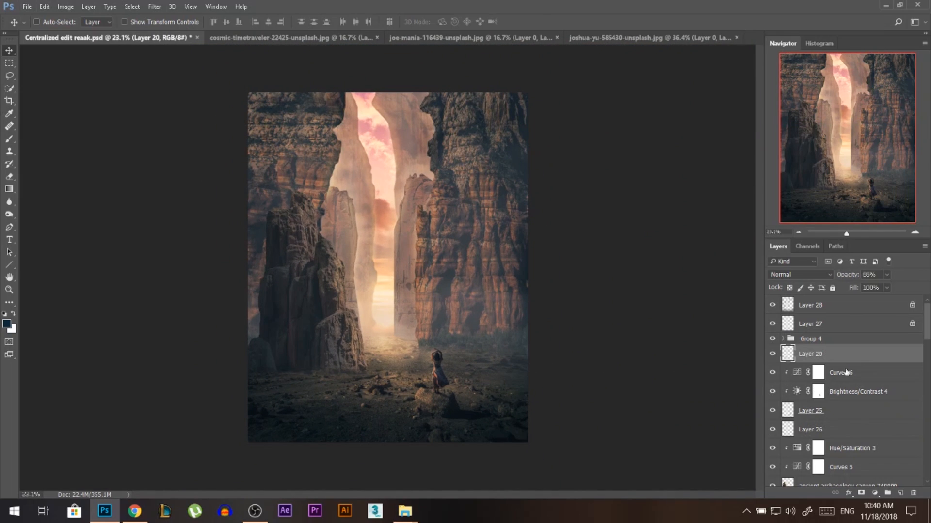
drag(774, 355, 770, 311)
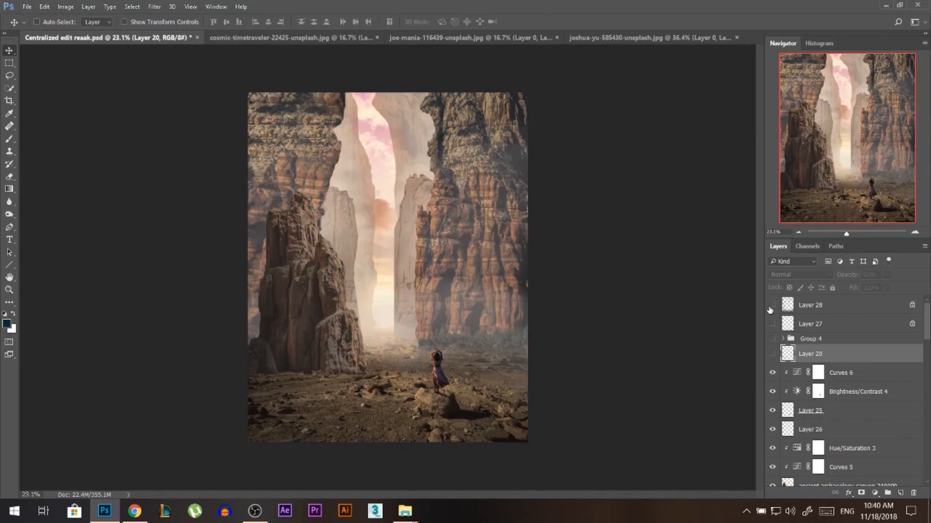
scroll(407, 287, down, 1)
scroll(365, 353, up, 3)
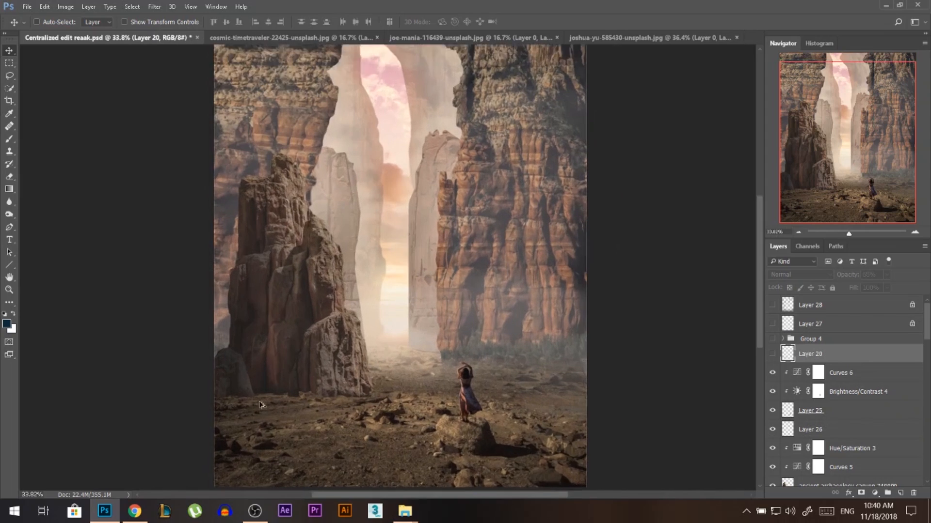
scroll(426, 299, down, 1)
drag(773, 354, 771, 311)
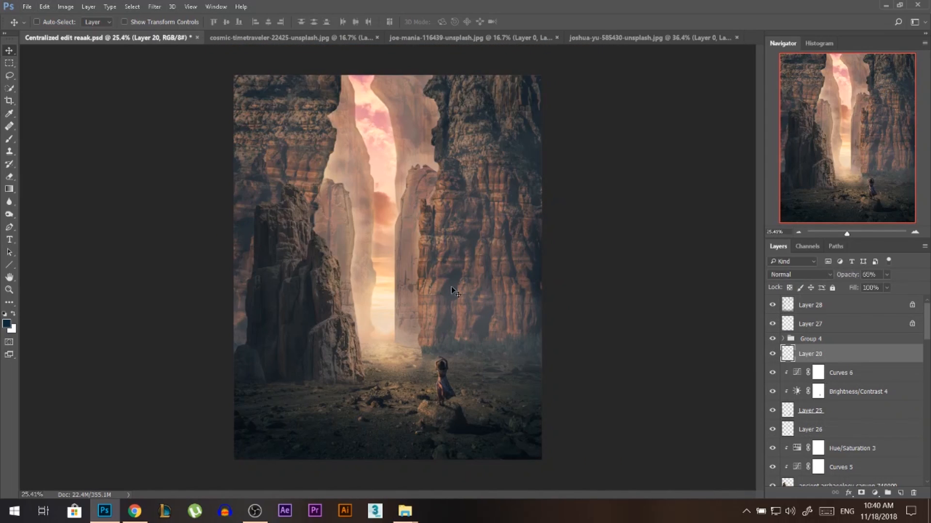
scroll(453, 421, up, 1)
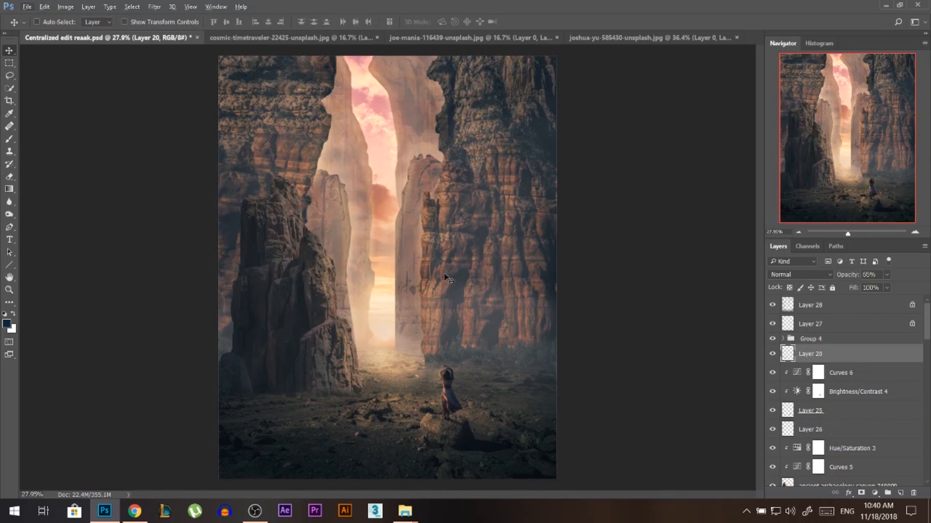
scroll(407, 302, down, 1)
scroll(395, 340, up, 1)
scroll(393, 347, down, 1)
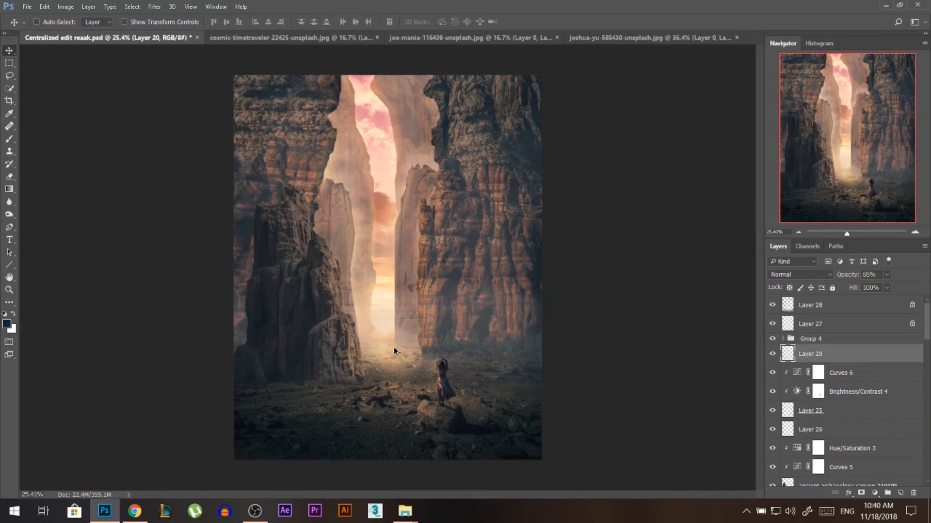
Add a Hue/Saturation adjustment above Layer 28 with Colorize on, hue 190 and saturation 25
click(808, 309)
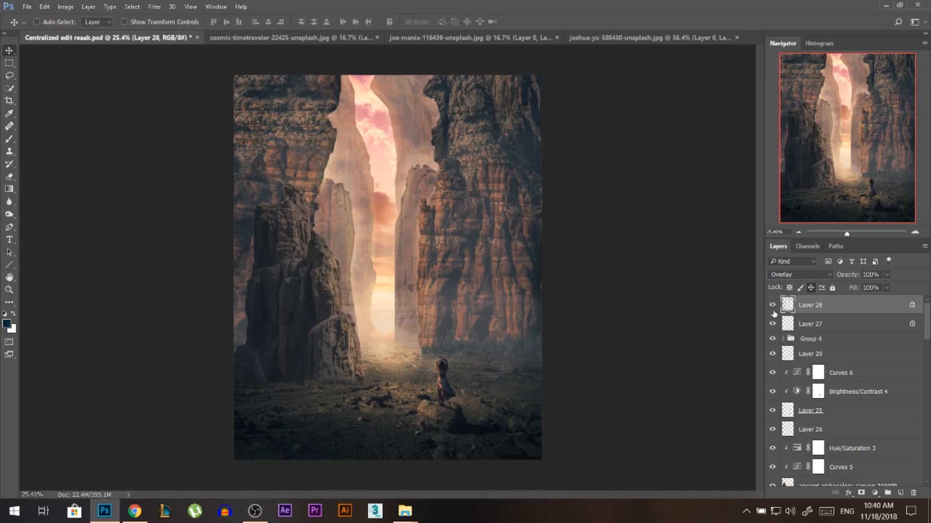
click(875, 493)
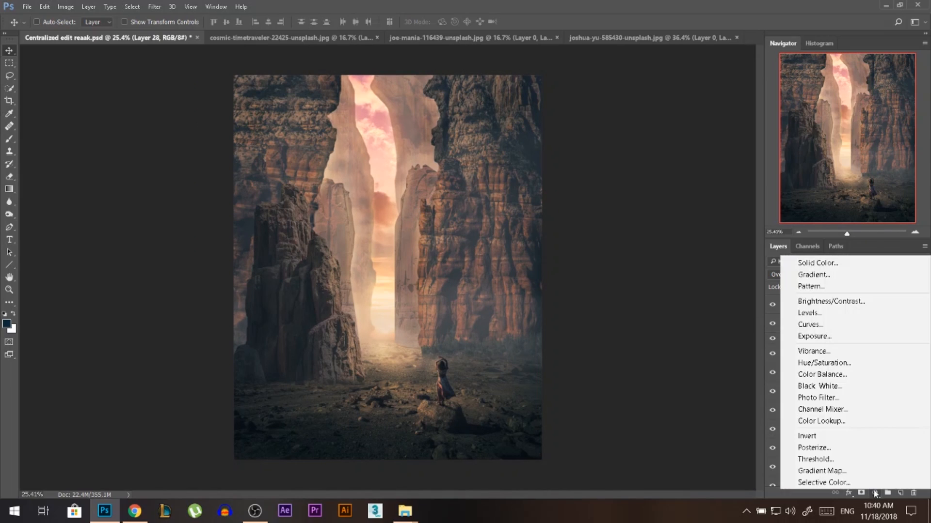
click(824, 363)
click(668, 164)
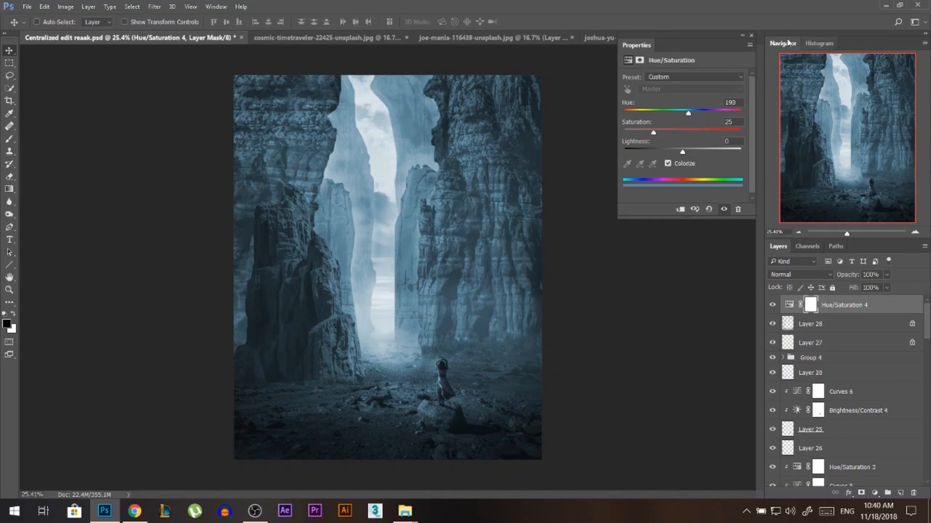
key(Tab)
key(Tab)
Lower the Hue/Saturation 4 layer's opacity to 26% and compare the image with and without it
click(752, 36)
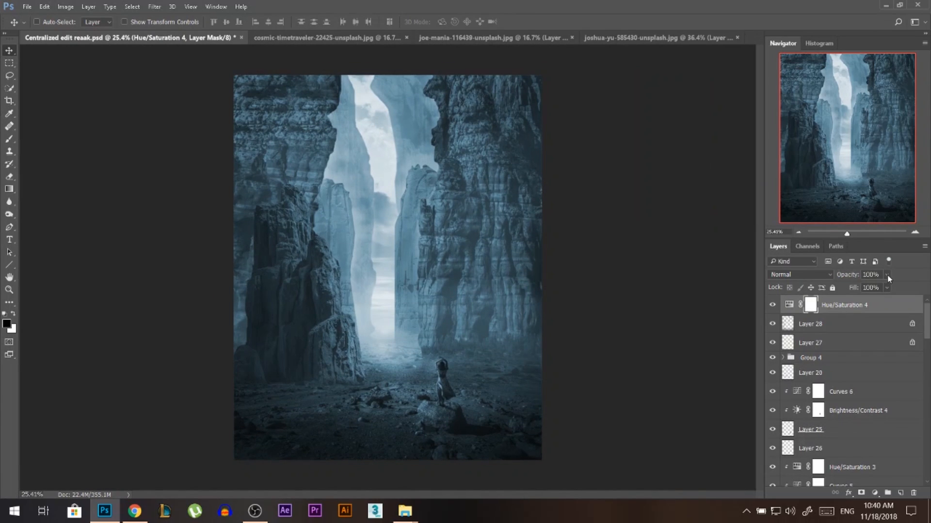
click(772, 305)
click(772, 305)
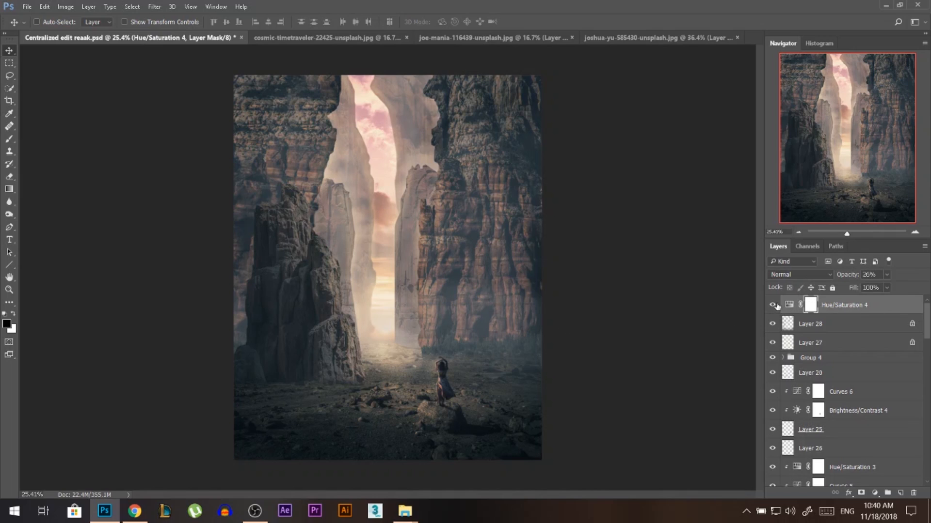
Try different hues for the Hue/Saturation 4 adjustment, settle on a blue-green tint and set its opacity to 22%
double_click(788, 307)
drag(696, 111, 722, 111)
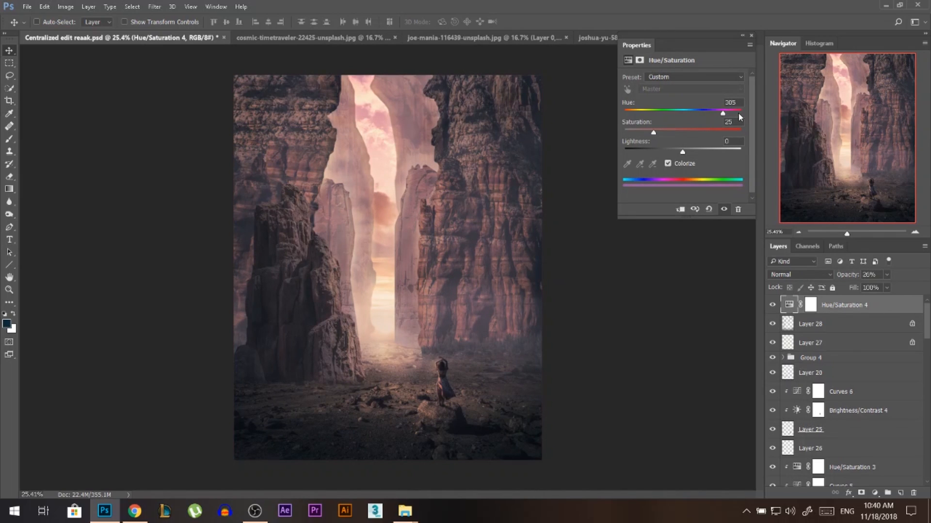
drag(705, 114, 635, 115)
drag(638, 117, 684, 113)
click(750, 35)
drag(855, 279, 853, 279)
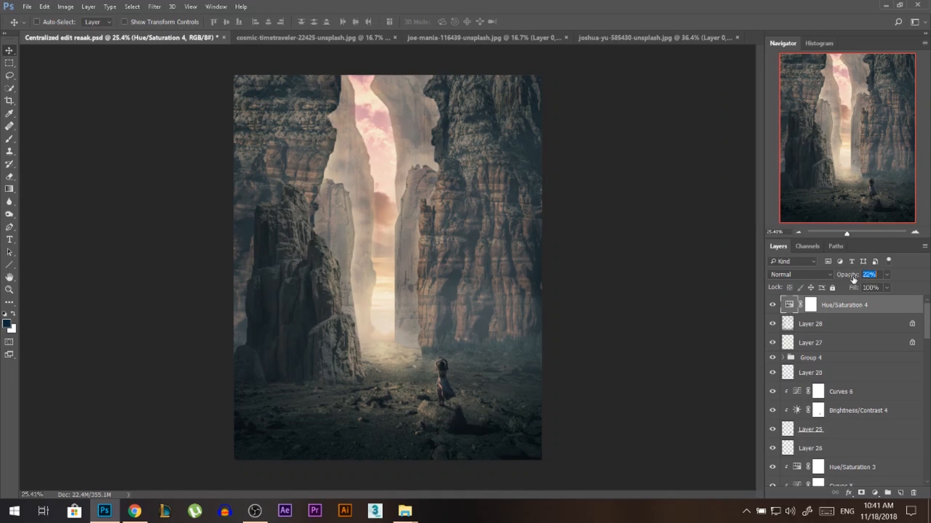
Set the Hue/Saturation 4 layer's opacity to 10% and compare the image with and without Layer 27
click(874, 493)
click(834, 363)
key(2)
key(2)
click(774, 304)
click(751, 35)
key(Delete)
click(774, 342)
click(774, 343)
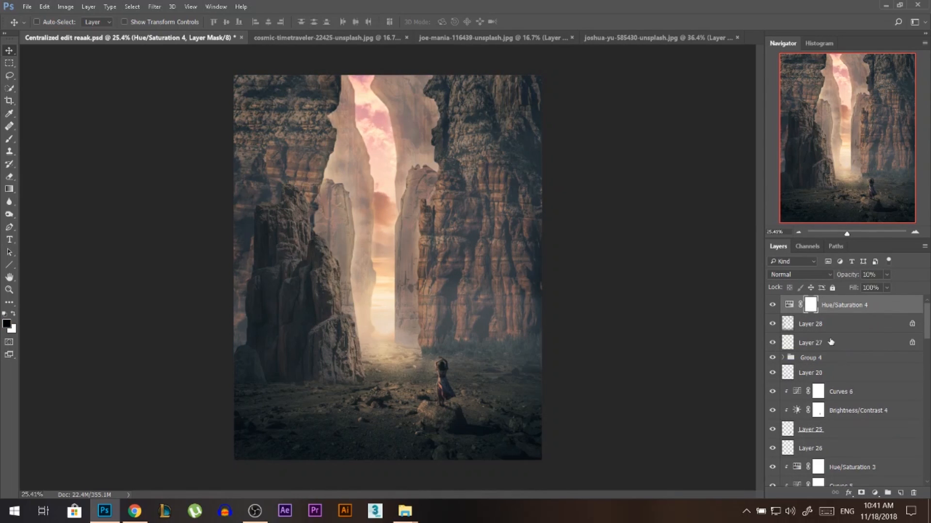
Set the Hue/Saturation 4 layer's opacity to 20% and paint black on its mask over the glowing gap
click(829, 343)
scroll(392, 262, down, 1)
scroll(391, 262, up, 1)
click(845, 304)
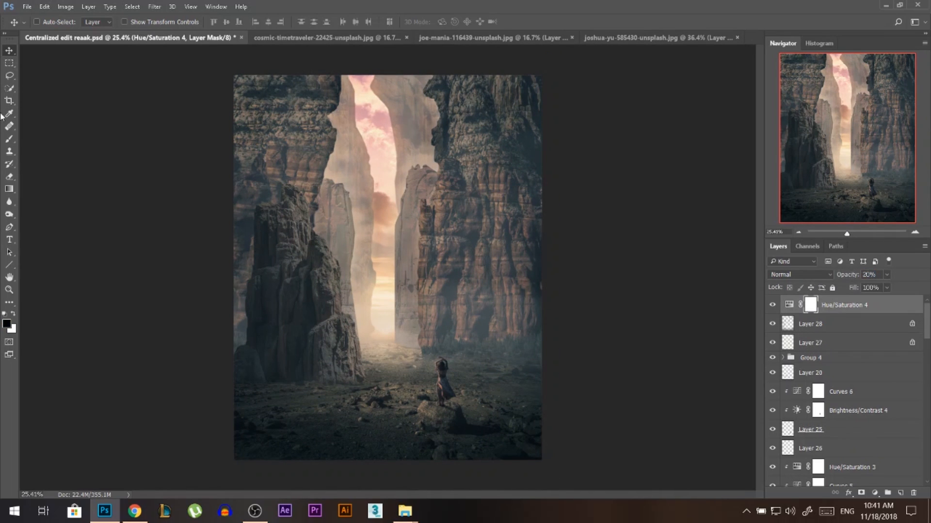
key(b)
mouse_move(364, 119)
mouse_down()
mouse_move(384, 332)
mouse_move(388, 252)
mouse_move(385, 367)
mouse_move(378, 266)
mouse_up()
Merge all visible layers into a new layer on top and undo the accidental shift of that layer
click(9, 50)
scroll(414, 324, up, 1)
key(ctrl+alt+shift+e)
drag(486, 263, 479, 315)
key(ctrl+z)
scroll(325, 183, down, 2)
Apply the Camera Raw filter to Layer 29 with adjusted vignetting, Dehaze and lower Clarity
key(ctrl+shift+a)
click(679, 109)
mouse_move(676, 269)
mouse_down()
mouse_move(621, 270)
mouse_move(682, 268)
mouse_up()
drag(676, 150, 682, 152)
click(615, 110)
mouse_move(676, 302)
mouse_down()
mouse_move(731, 298)
mouse_move(660, 300)
mouse_up()
click(721, 480)
Reopen the Camera Raw filter and reset the Adjustment Brush's Exposure, Clarity and Dehaze to zero
click(156, 7)
click(166, 42)
click(143, 32)
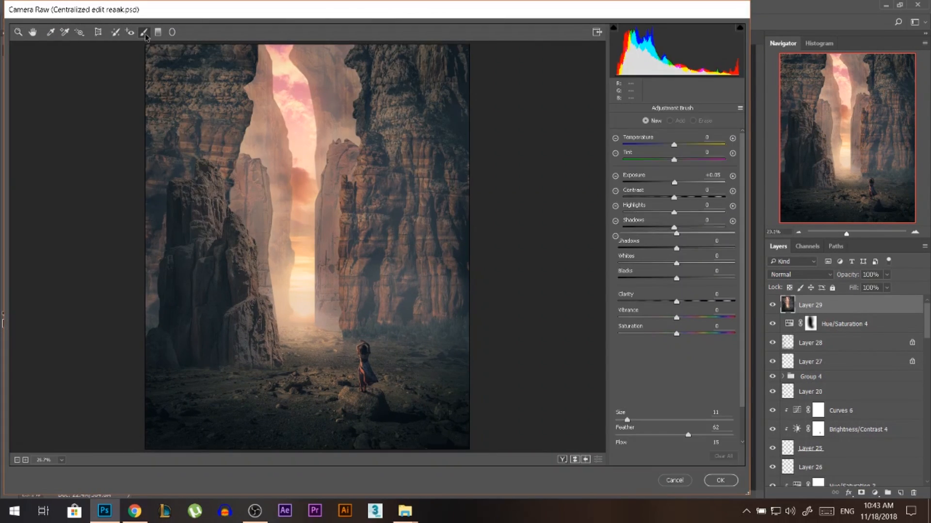
double_click(675, 182)
double_click(690, 280)
double_click(679, 296)
Paint the Adjustment Brush over the sky inside the canyon gap and apply the Camera Raw filter
click(321, 98)
key(Return)
click(303, 146)
key(Return)
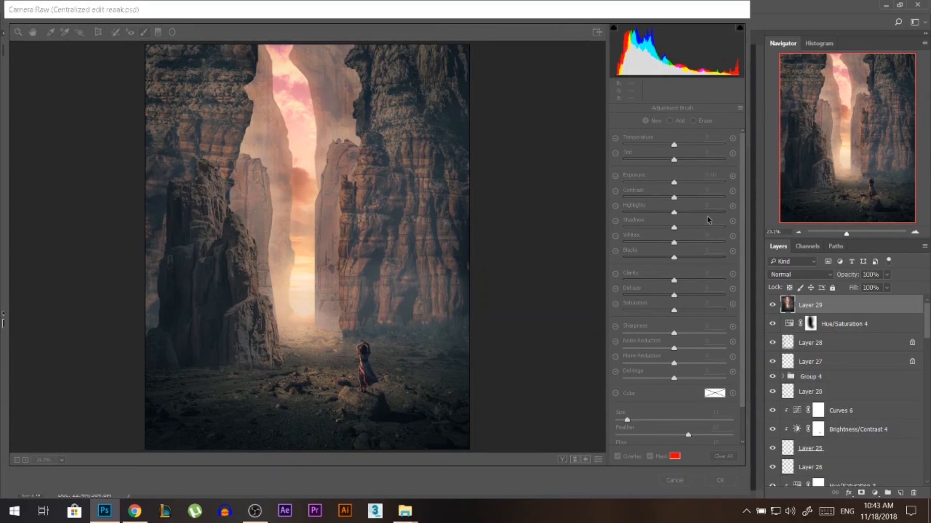
mouse_move(270, 63)
mouse_down()
mouse_move(289, 89)
mouse_move(291, 68)
mouse_move(305, 244)
mouse_up()
key(Return)
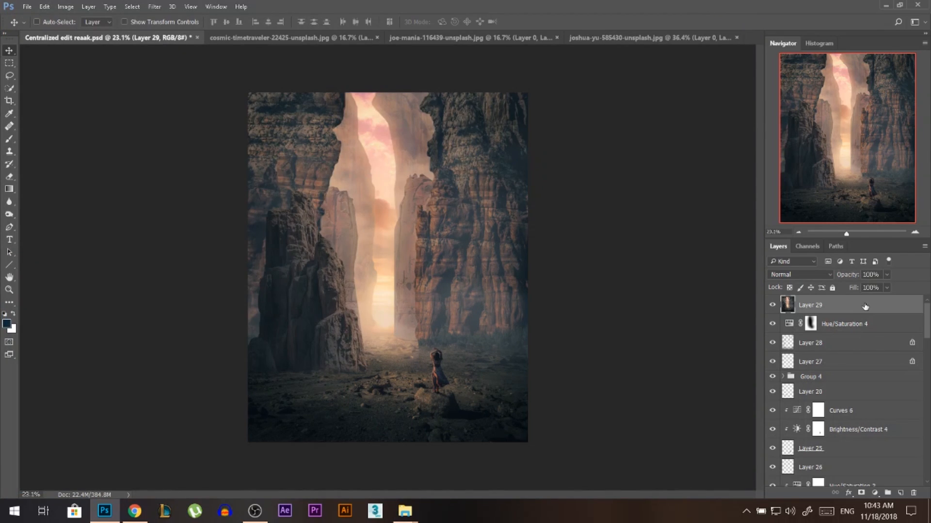
Reset the Adjustment Brush's Dehaze, fine-tune its Clarity, brush the rocks on both sides of the gap and apply the filter
click(144, 32)
double_click(671, 295)
drag(661, 281, 663, 280)
mouse_move(367, 216)
mouse_down()
mouse_move(436, 322)
mouse_move(342, 124)
mouse_move(334, 310)
mouse_up()
mouse_move(274, 320)
mouse_down()
mouse_move(167, 206)
mouse_move(268, 155)
mouse_move(284, 301)
mouse_up()
key(Return)
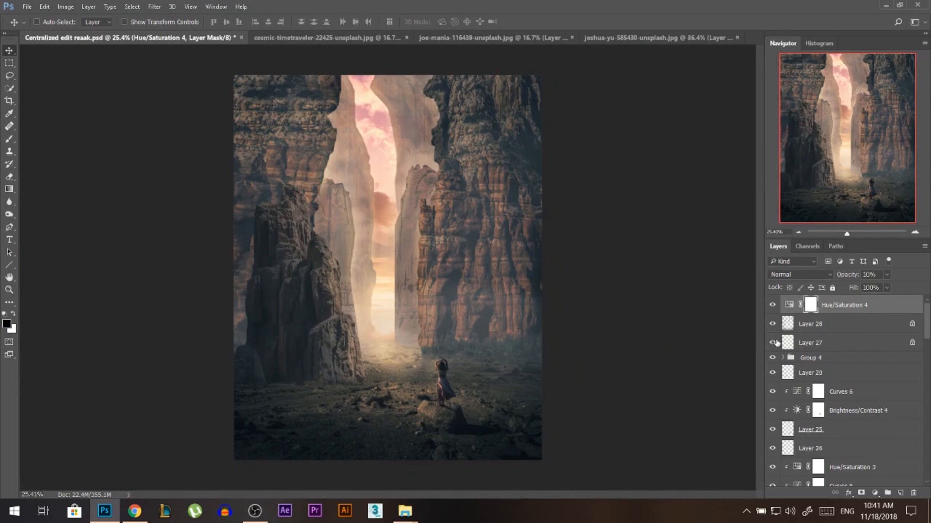
Set Layer 27's opacity to 44% and compare the image with and without that layer
click(773, 343)
click(774, 343)
click(775, 343)
click(774, 343)
click(831, 344)
drag(855, 278, 846, 276)
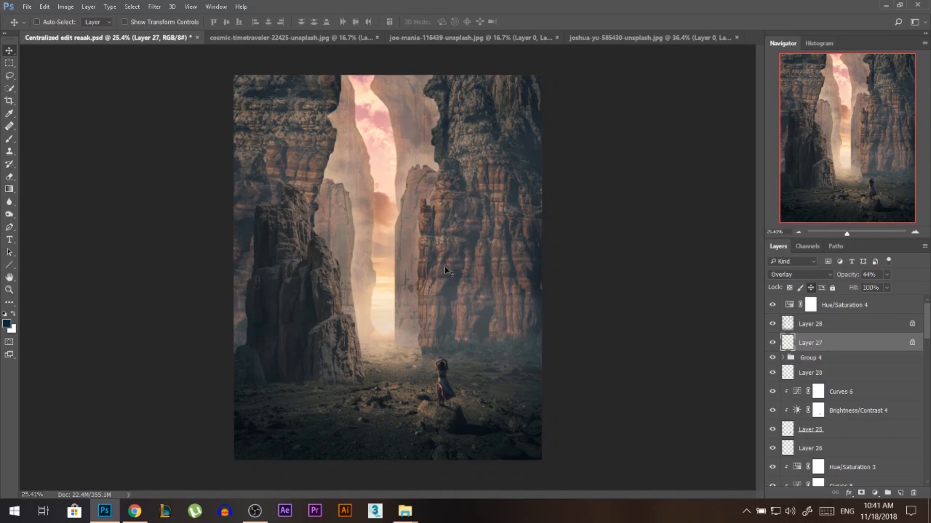
scroll(387, 261, down, 2)
scroll(355, 191, up, 3)
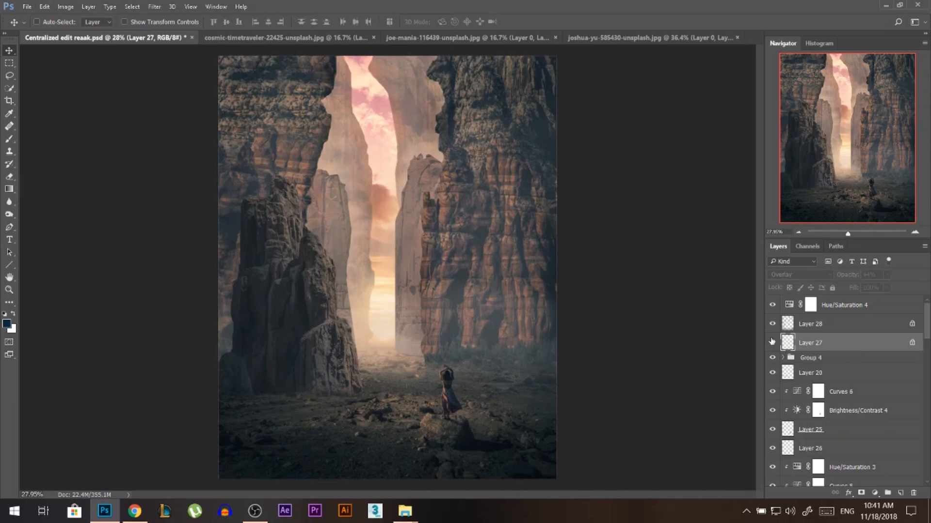
key(ctrl+0)
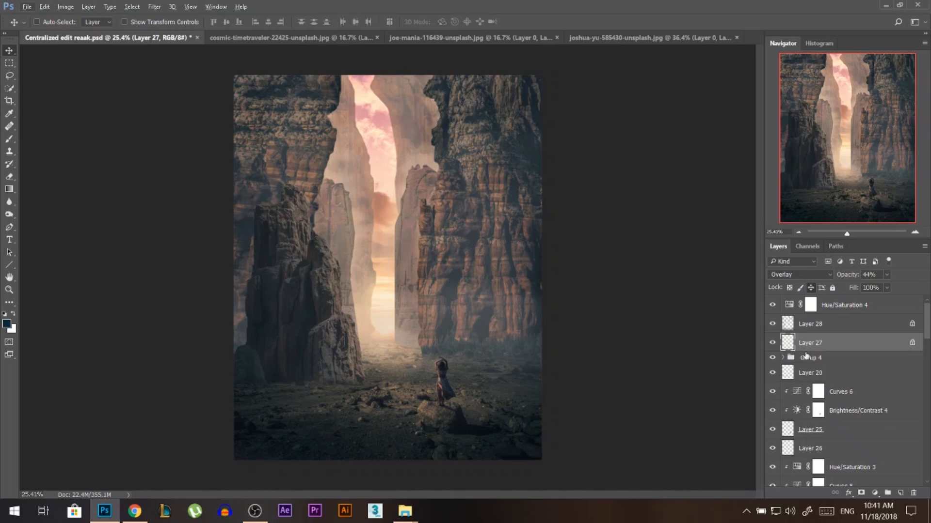
Check the image without the Hue/Saturation 4 tint and set that layer's opacity to 20%
click(772, 305)
click(835, 308)
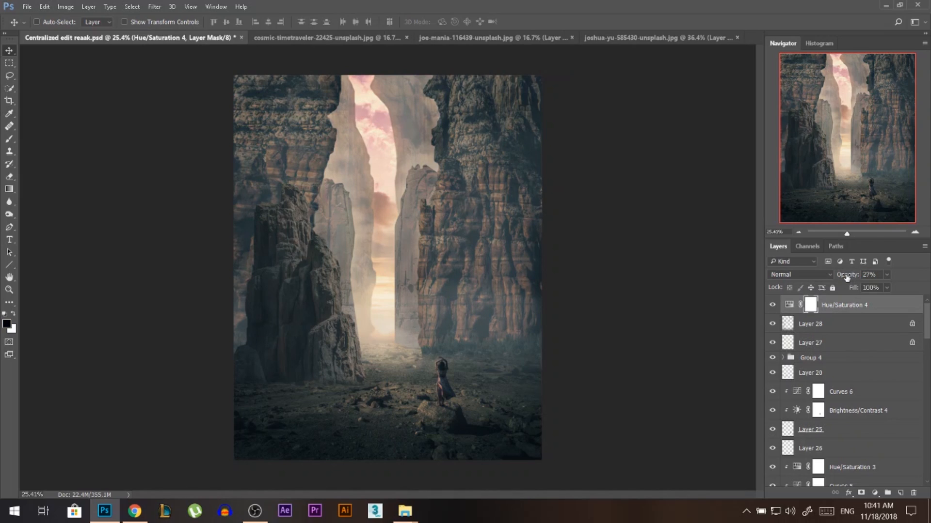
drag(849, 278, 846, 282)
Paint black on the Hue/Saturation 4 mask along the glowing gap with a soft brush at 37% opacity and 30% flow
click(15, 138)
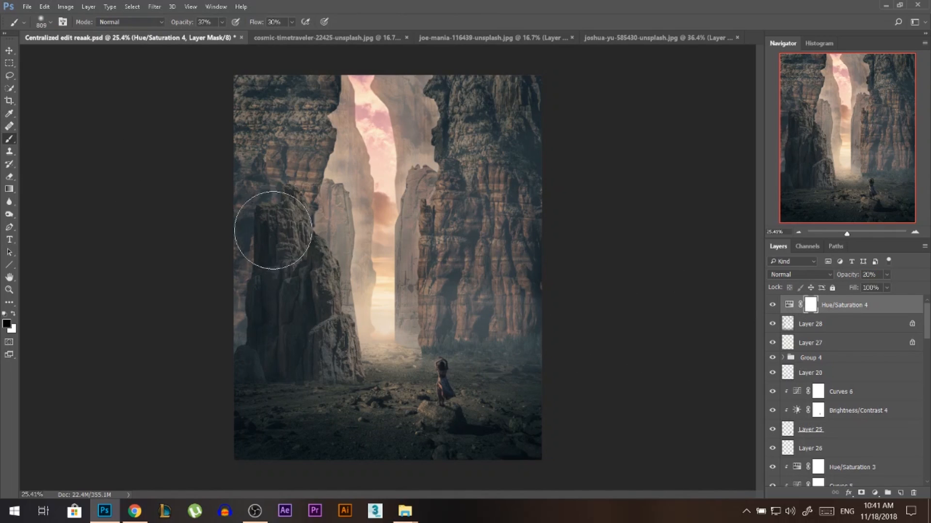
drag(370, 124, 397, 321)
mouse_move(414, 279)
mouse_down()
mouse_move(390, 279)
mouse_move(388, 326)
mouse_move(376, 290)
mouse_move(365, 99)
mouse_move(380, 134)
mouse_move(388, 222)
mouse_move(362, 100)
mouse_move(383, 184)
mouse_move(382, 316)
mouse_move(416, 367)
mouse_up()
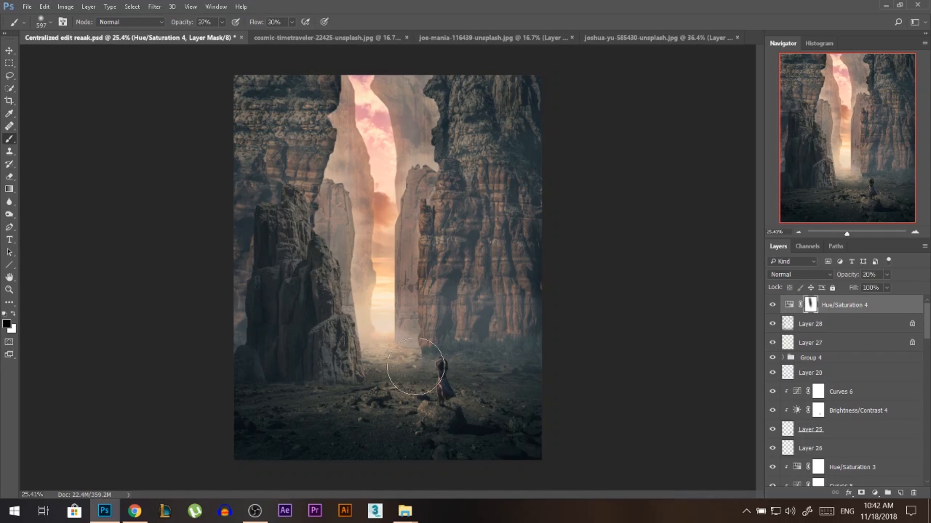
drag(383, 304, 422, 304)
drag(382, 334, 381, 234)
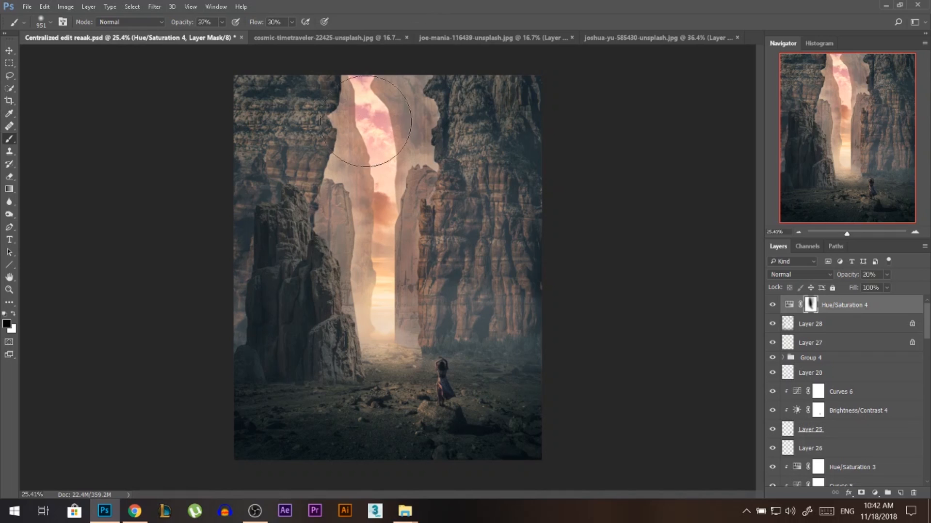
mouse_move(365, 121)
mouse_down()
mouse_move(349, 308)
mouse_move(365, 139)
mouse_up()
Lower the Hue/Saturation 4 layer's opacity to 13% and merge all visible layers into a new top layer
drag(851, 275, 848, 275)
key(v)
scroll(436, 334, up, 1)
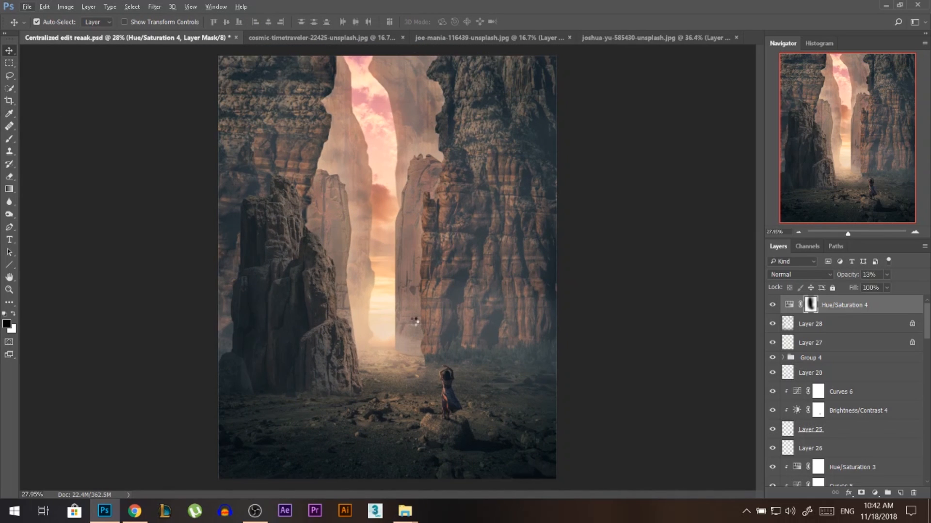
key(ctrl+alt+shift+e)
scroll(520, 214, down, 1)
Apply the Camera Raw filter with vignetting amount -11, Dehaze +9 and reduced Clarity
click(154, 6)
click(194, 79)
drag(676, 270, 670, 270)
drag(676, 151, 682, 151)
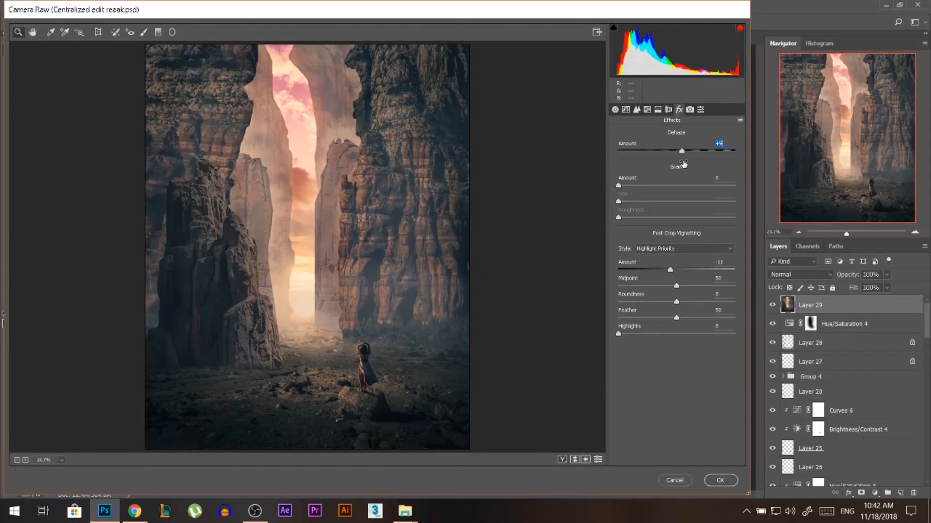
click(615, 110)
drag(676, 300, 668, 300)
click(720, 480)
Reopen the Camera Raw filter, reset the Adjustment Brush's sliders to zero and try brushing over the sky
click(155, 6)
click(189, 79)
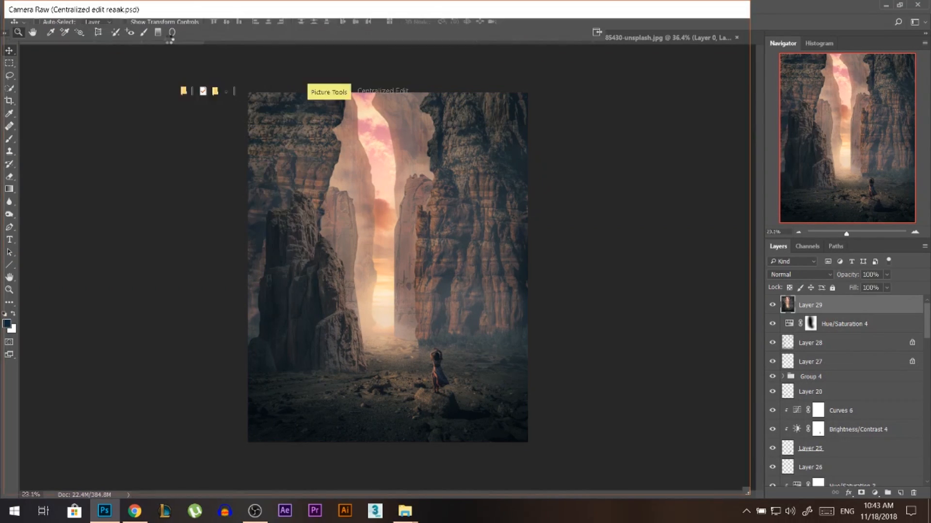
click(144, 32)
double_click(675, 182)
click(289, 91)
click(565, 305)
click(299, 130)
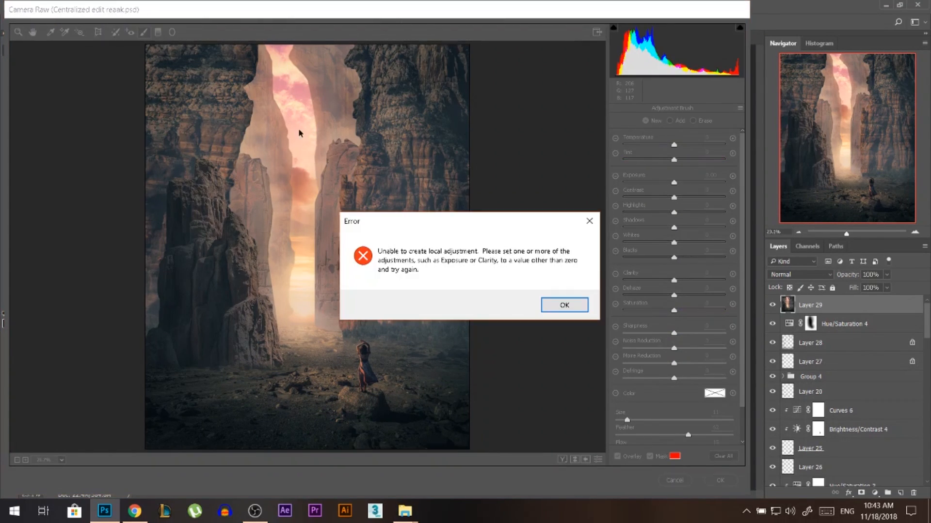
click(564, 306)
Set the Adjustment Brush to Clarity -10 and Dehaze -4 and paint over the pink sky in the gap
drag(674, 280, 668, 280)
drag(673, 296, 672, 295)
mouse_move(291, 70)
mouse_down()
mouse_move(311, 153)
mouse_move(287, 68)
mouse_up()
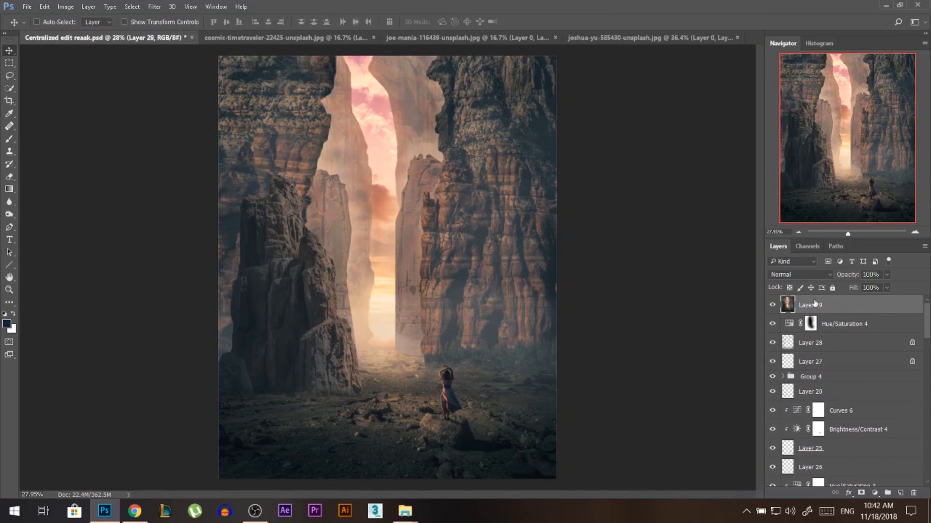
drag(476, 246, 472, 309)
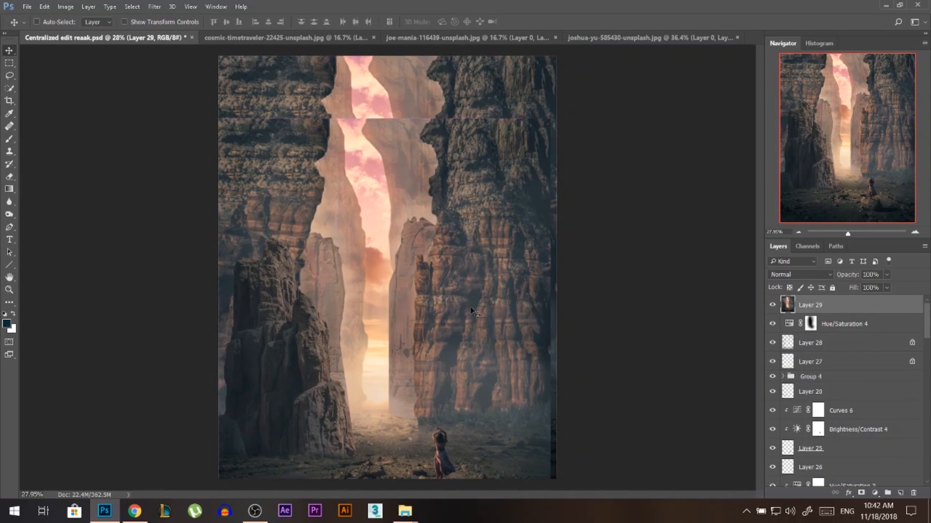
key(ctrl+z)
scroll(421, 254, down, 2)
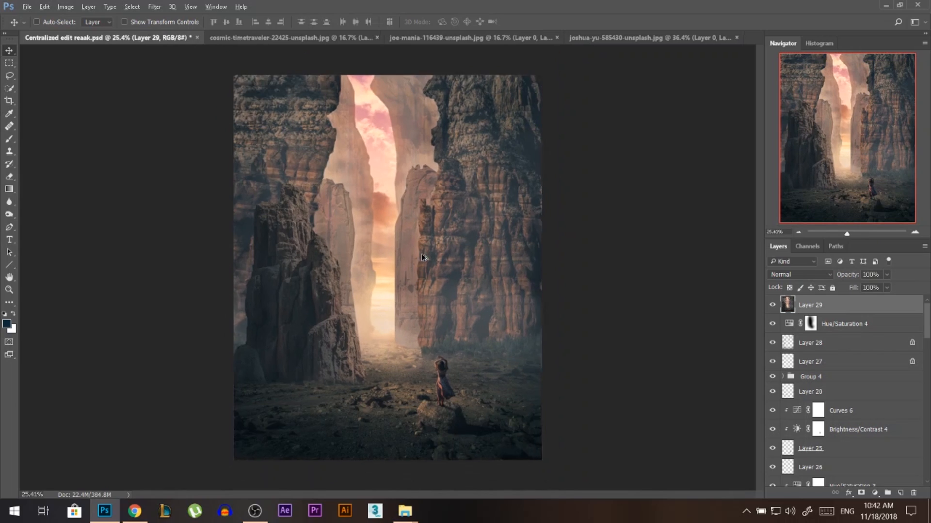
Open the Camera Raw filter on Layer 29 and set the post-crop vignetting amount to -11 and Dehaze to +9
click(158, 7)
click(204, 77)
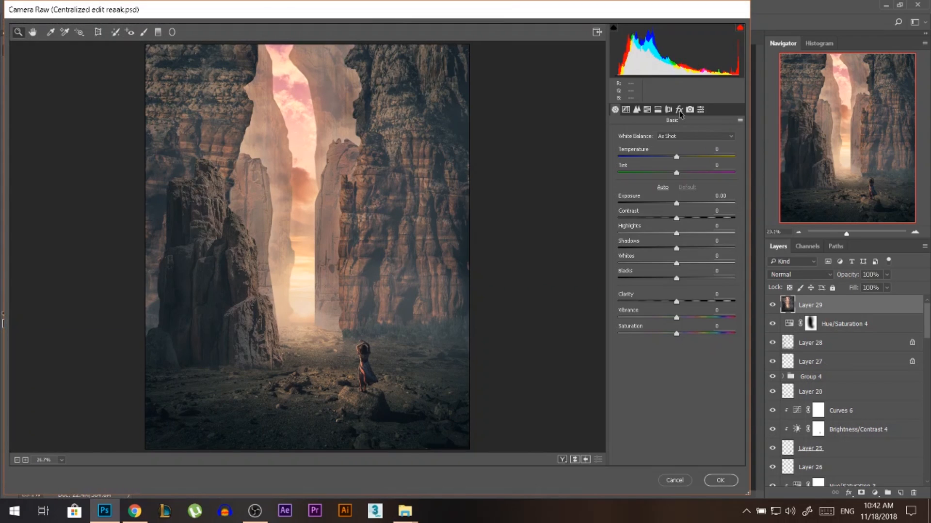
click(679, 110)
mouse_move(676, 265)
mouse_down()
mouse_move(618, 267)
mouse_move(662, 266)
mouse_up()
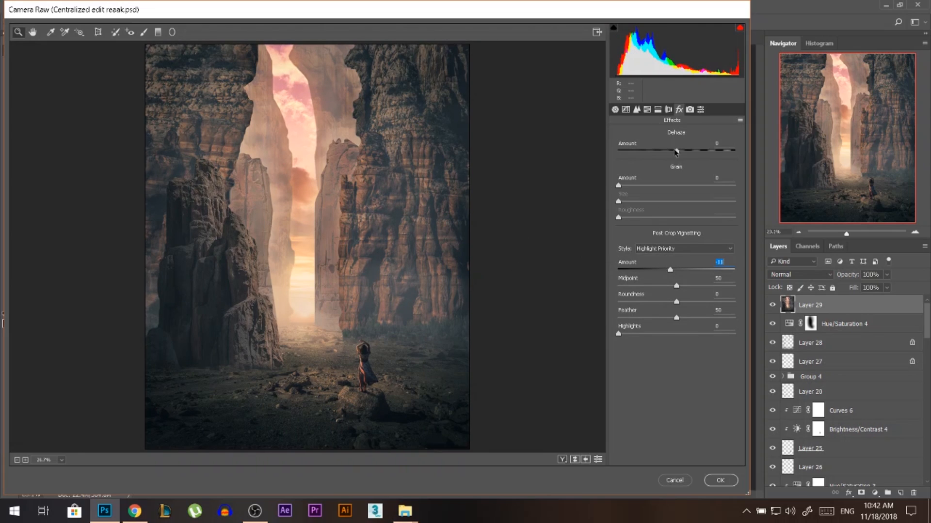
mouse_move(679, 146)
mouse_down()
mouse_move(664, 146)
mouse_move(683, 153)
mouse_up()
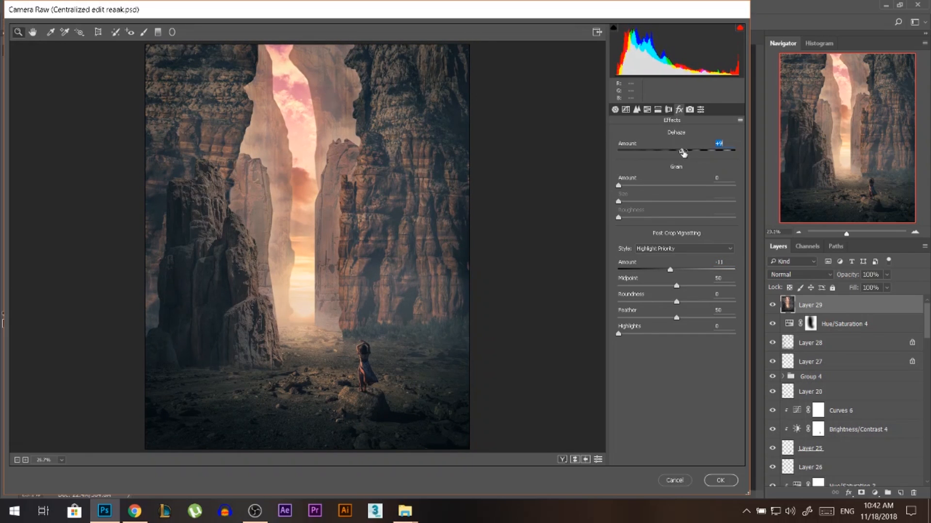
Set the overall Clarity to -27 and apply the Camera Raw filter
click(615, 109)
drag(679, 296, 660, 301)
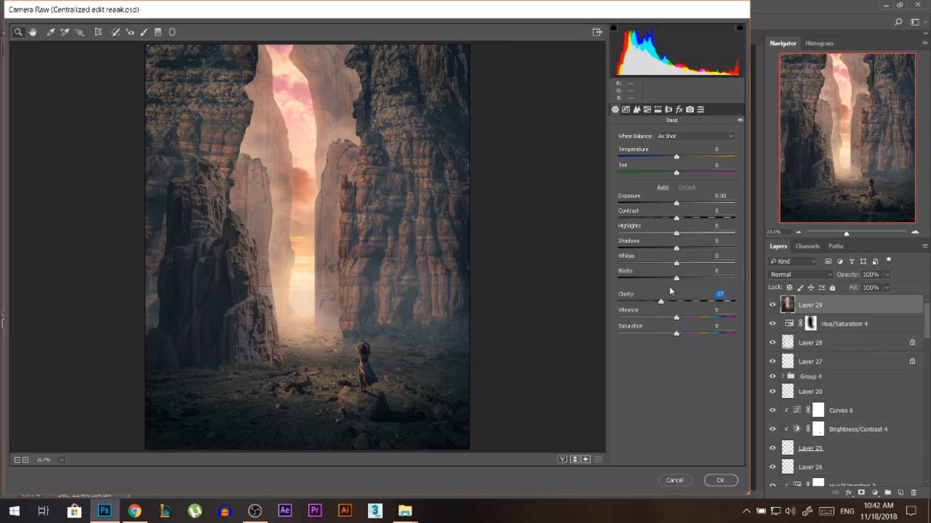
click(720, 481)
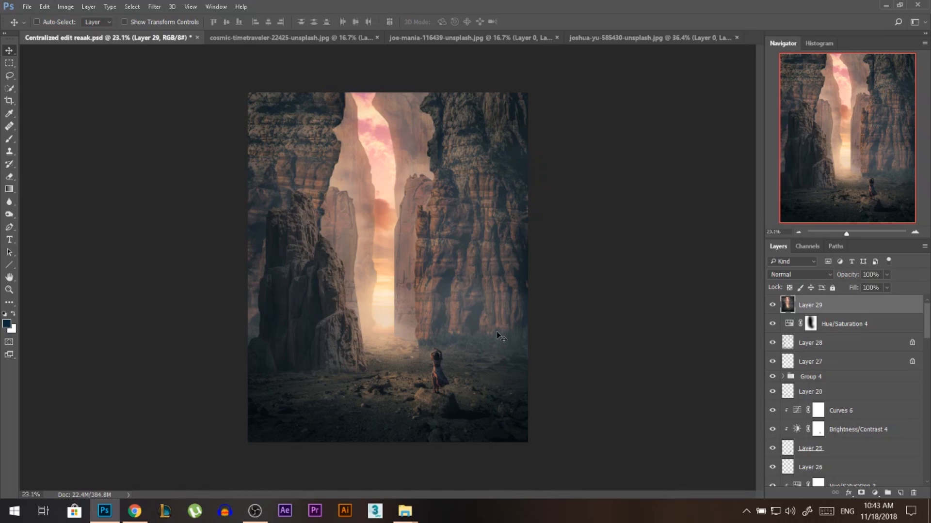
Reopen the Camera Raw filter and paint the upper sky using the Adjustment Brush with Clarity -10 and Dehaze -4
click(154, 6)
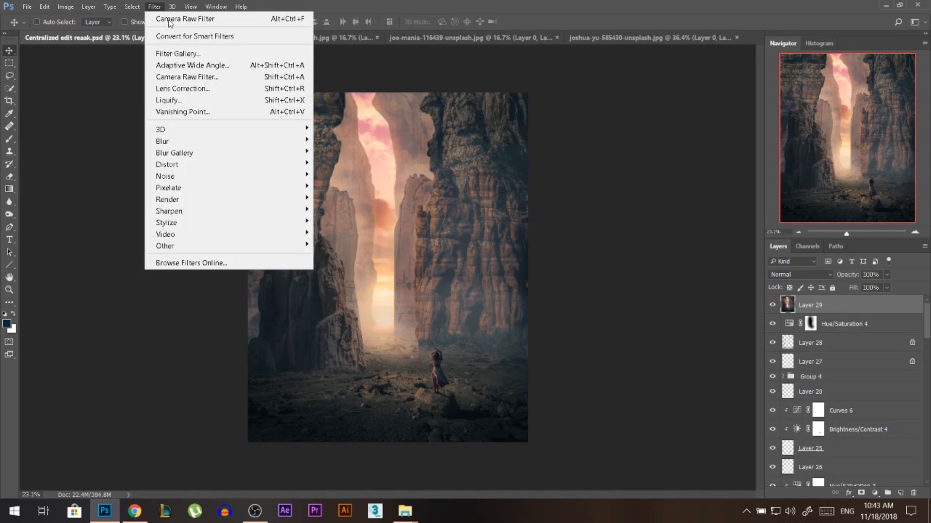
click(184, 77)
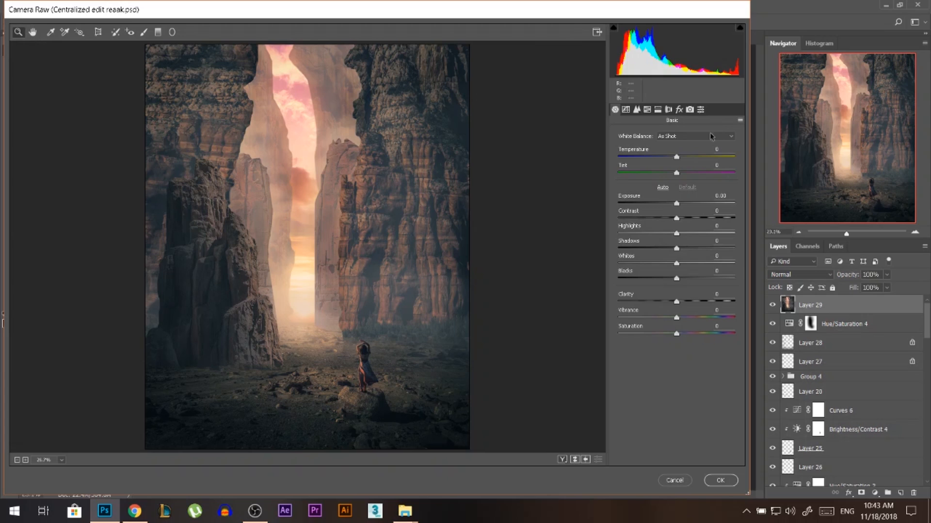
click(144, 32)
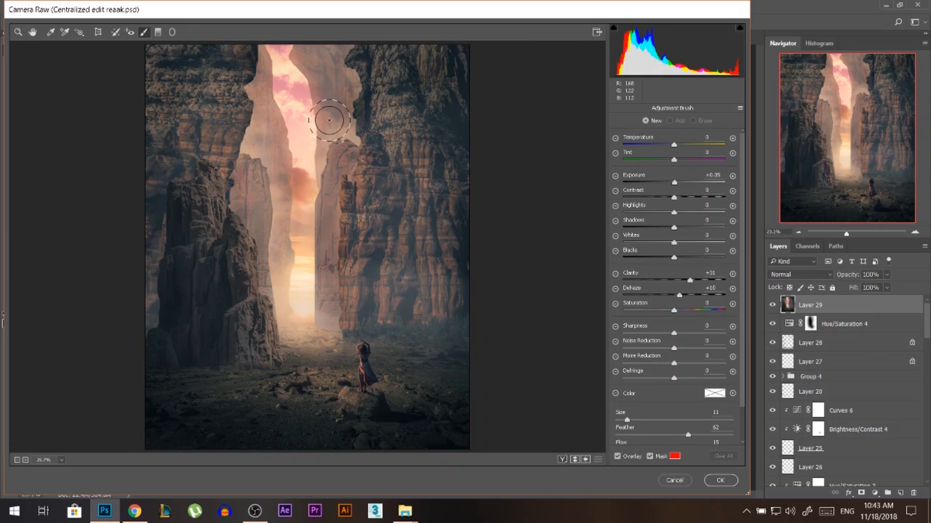
click(547, 304)
drag(674, 281, 668, 280)
drag(674, 295, 672, 295)
drag(281, 61, 277, 49)
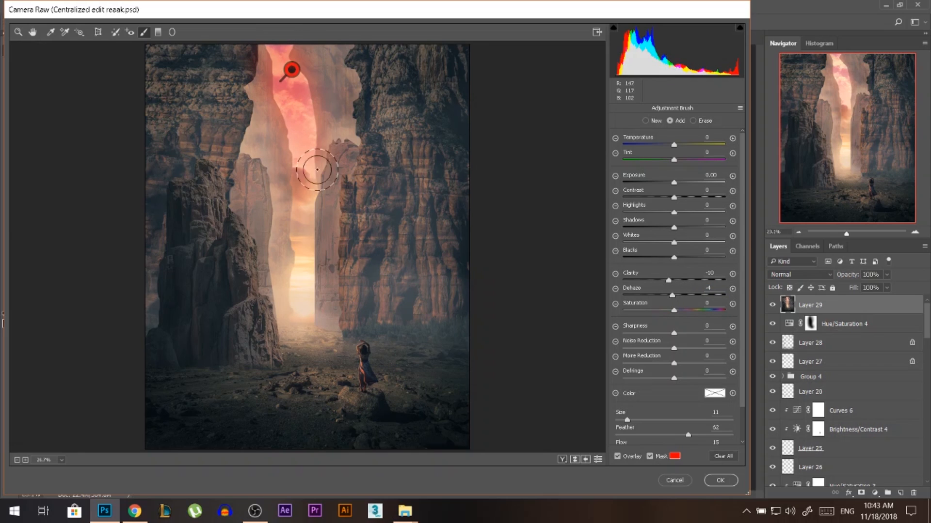
Extend the brushed area over the sky in the gap and lower its Clarity and Dehaze further
drag(316, 170, 310, 117)
drag(668, 281, 662, 281)
drag(672, 295, 668, 296)
Brush a local Camera Raw adjustment across the base of the gap, apply it and compare before and after
key(ctrl+shift+a)
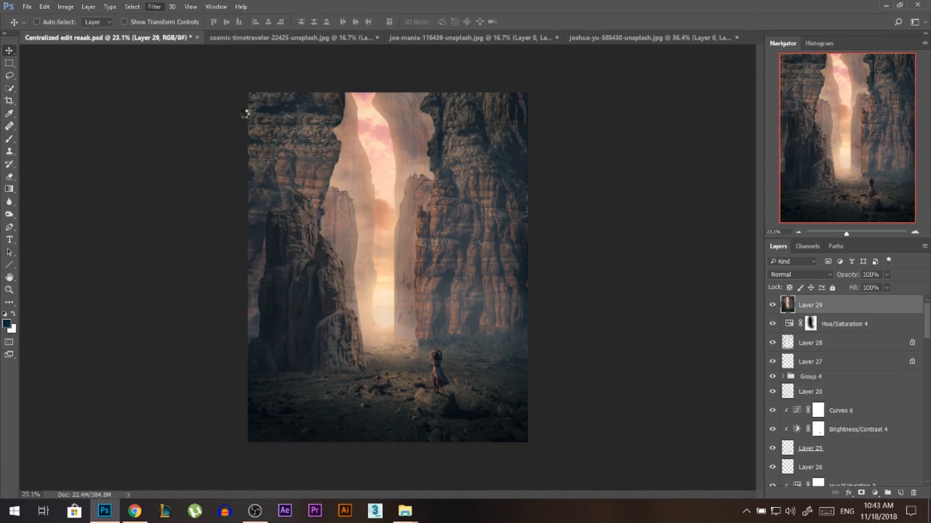
mouse_move(395, 308)
mouse_down()
mouse_move(450, 97)
mouse_move(349, 126)
mouse_move(343, 246)
mouse_move(157, 233)
mouse_move(230, 208)
mouse_move(278, 305)
mouse_up()
key(Return)
scroll(486, 299, up, 4)
key(ctrl+z)
scroll(424, 223, up, 4)
scroll(427, 213, down, 4)
Brush a Camera Raw Clarity adjustment over the woman on the boulder and apply it
key(alt+t)
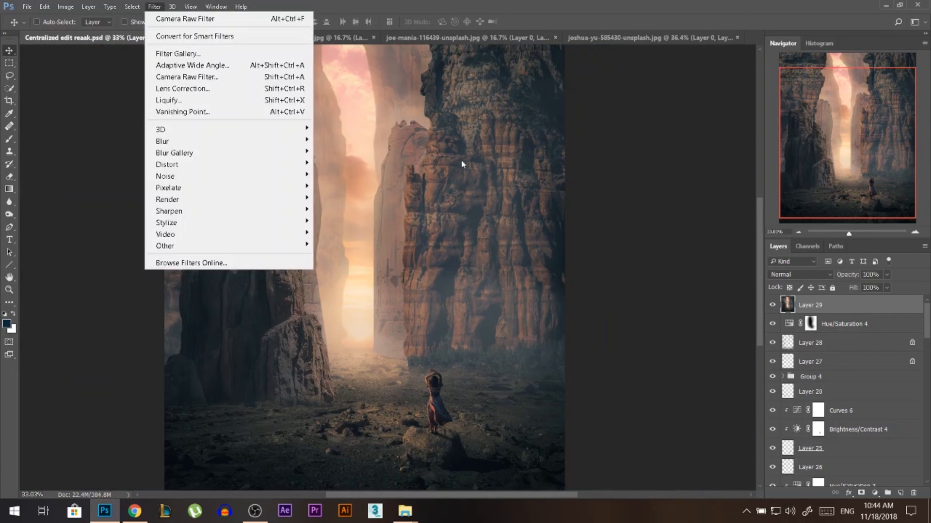
key(Return)
key(k)
click(679, 281)
drag(364, 359, 370, 354)
key(Return)
Add an empty layer above Layer 29 and sample a dark colour from the cliff for the brush
key(ctrl+shift+alt+n)
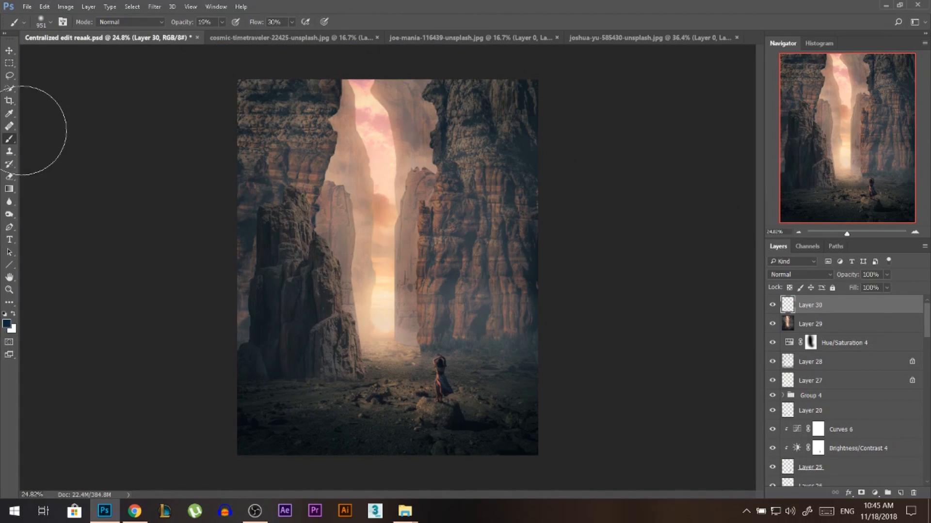
scroll(442, 266, up, 2)
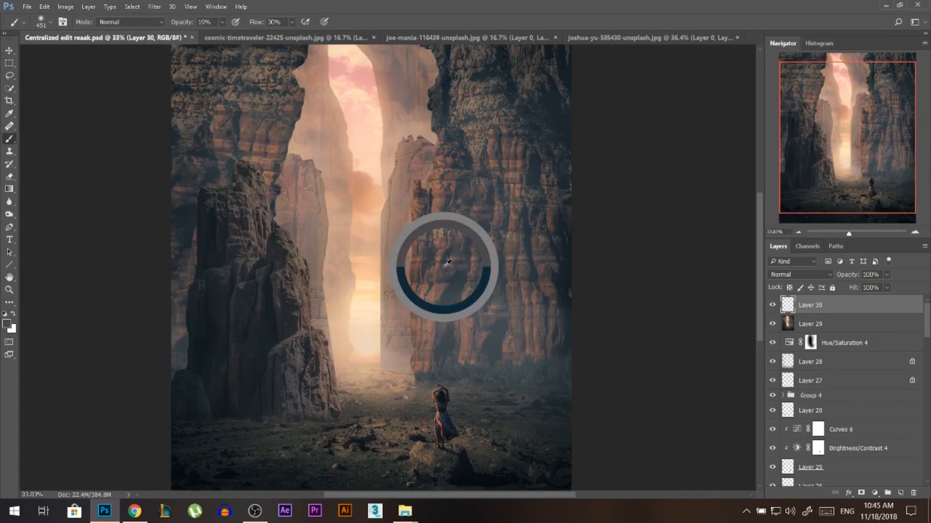
Brush a Camera Raw adjustment with Clarity -24 and Dehaze -12 over the sky and down the glowing gap, and apply it
key(ctrl+shift+a)
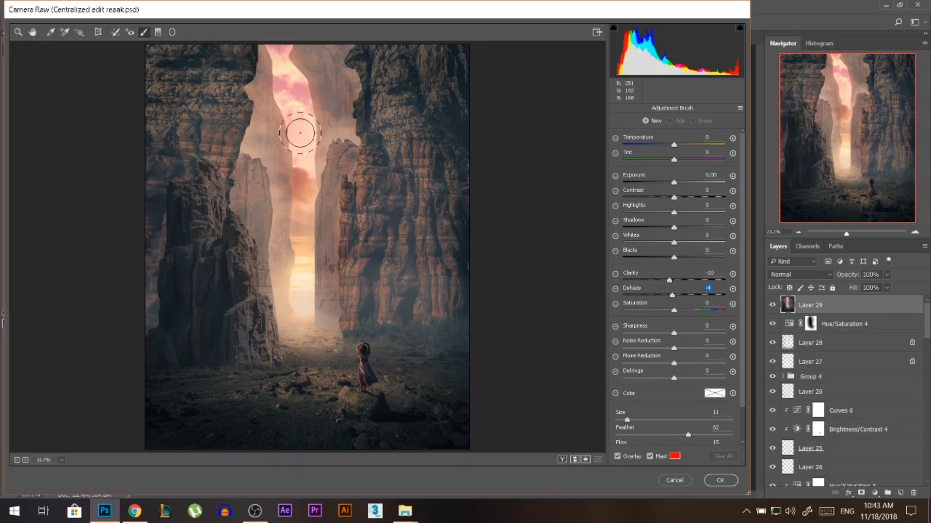
mouse_move(290, 60)
mouse_down()
mouse_move(304, 140)
mouse_move(286, 63)
mouse_up()
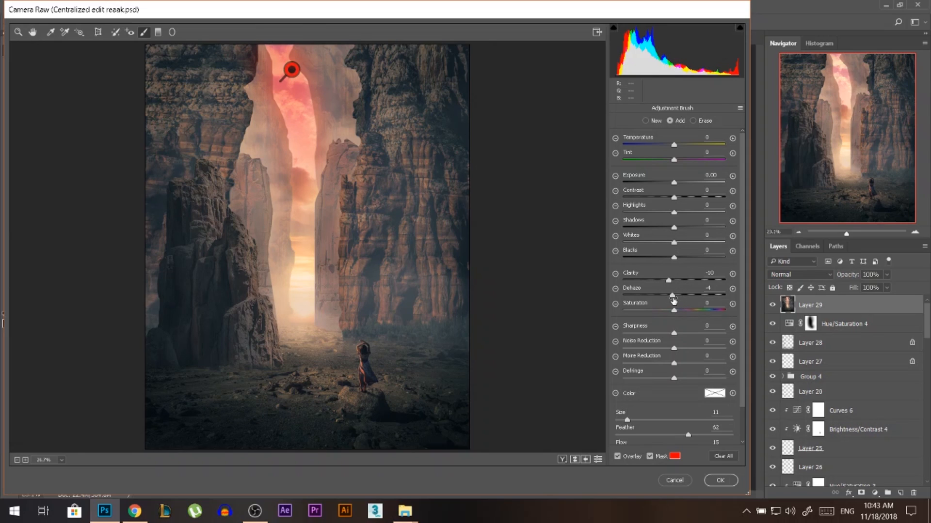
drag(301, 135, 304, 310)
drag(286, 172, 309, 210)
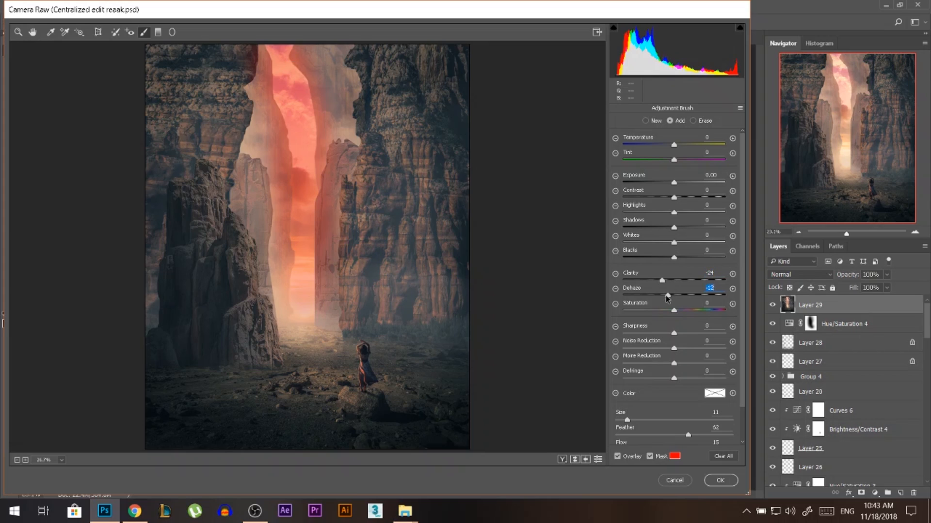
key(Return)
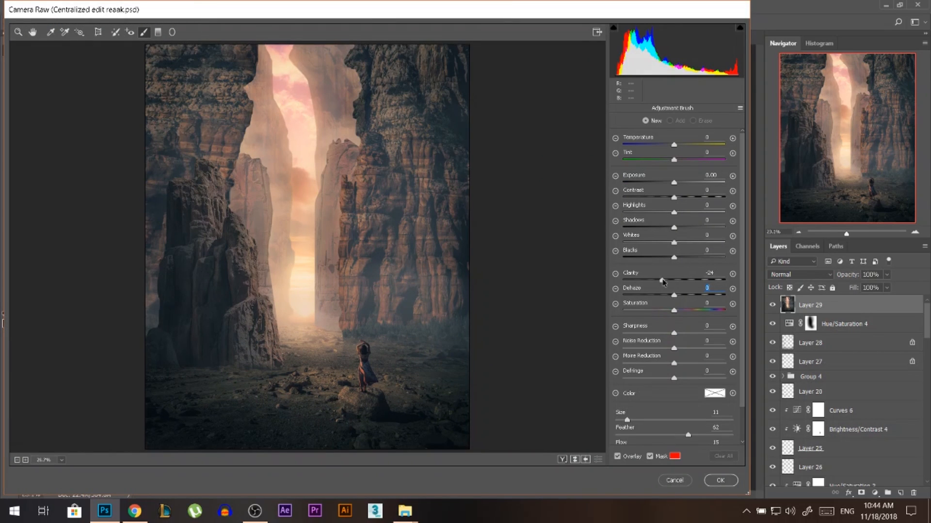
Brush a negative Clarity adjustment over the canyon cliffs in Camera Raw and apply it to Layer 29
mouse_move(395, 308)
mouse_down()
mouse_move(383, 227)
mouse_move(450, 73)
mouse_move(327, 312)
mouse_move(167, 359)
mouse_move(259, 160)
mouse_move(279, 242)
mouse_up()
key(Return)
scroll(423, 287, up, 4)
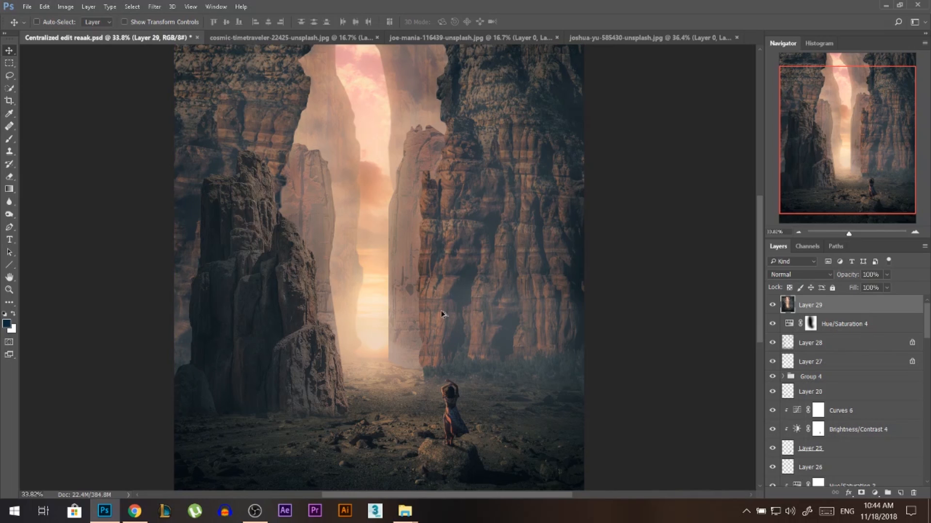
scroll(431, 243, up, 4)
scroll(423, 189, down, 4)
Brush a Camera Raw adjustment with slightly raised Clarity and Contrast over the woman on the boulder and apply it
click(154, 6)
click(221, 77)
click(143, 32)
drag(674, 282, 677, 296)
mouse_move(374, 350)
mouse_down()
mouse_move(370, 374)
mouse_move(383, 402)
mouse_up()
drag(674, 212, 676, 197)
click(720, 480)
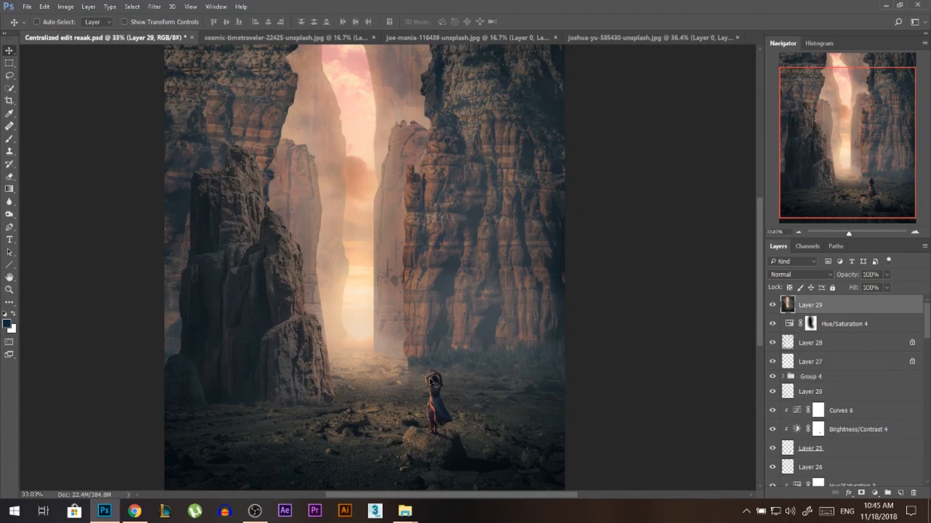
Add an empty layer above Layer 29 and reduce the Brush tool's size for painting on it
scroll(433, 386, down, 2)
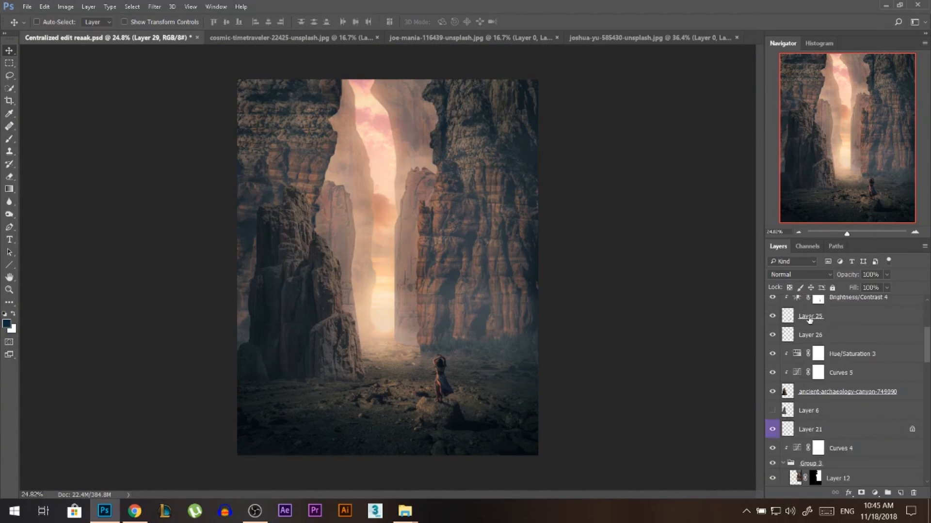
click(902, 494)
click(9, 140)
key(bracketleft)
key(bracketleft)
key(bracketleft)
key(bracketleft)
key(bracketleft)
Lower the brush opacity to 10% and paint sampled rock tones softly over the cliffs beside the gap
scroll(430, 243, up, 3)
alt+click(445, 180)
drag(187, 23, 183, 25)
alt+click(512, 165)
scroll(456, 242, down, 2)
alt+click(451, 130)
drag(449, 132, 433, 197)
alt+click(327, 345)
mouse_move(326, 84)
mouse_down()
mouse_move(357, 104)
mouse_move(374, 97)
mouse_up()
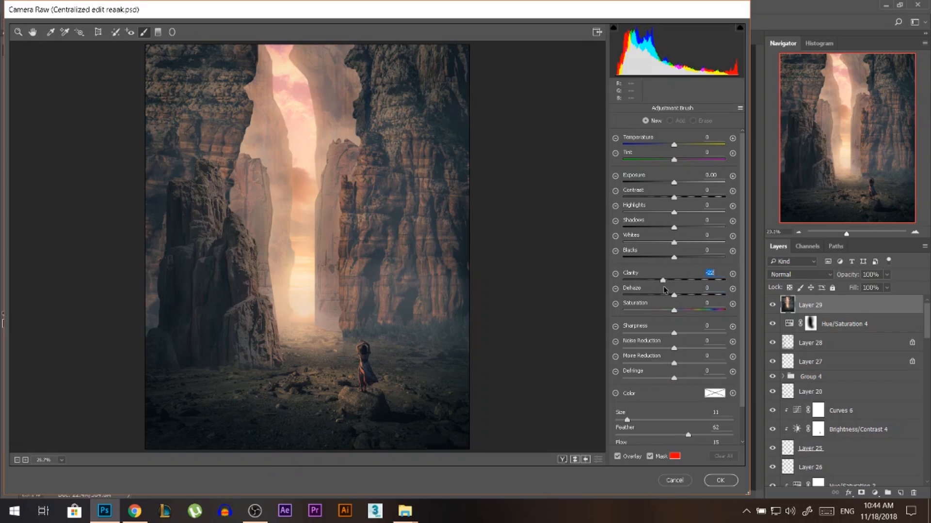
Brush a Camera Raw adjustment with Clarity -22 over the whole right cliff, using a smaller brush along its inner edge
mouse_move(383, 296)
mouse_down()
mouse_move(381, 216)
mouse_move(379, 280)
mouse_move(368, 310)
mouse_move(364, 222)
mouse_move(388, 146)
mouse_up()
mouse_move(391, 77)
mouse_down()
mouse_move(414, 133)
mouse_move(390, 112)
mouse_move(400, 56)
mouse_move(433, 169)
mouse_move(436, 117)
mouse_move(421, 359)
mouse_move(453, 51)
mouse_move(435, 71)
mouse_move(387, 50)
mouse_move(369, 63)
mouse_move(437, 40)
mouse_move(465, 87)
mouse_move(397, 51)
mouse_move(372, 55)
mouse_move(371, 94)
mouse_move(361, 54)
mouse_move(353, 174)
mouse_move(343, 118)
mouse_up()
key([)
key([)
key([)
key([)
key([)
key([)
drag(345, 186, 342, 284)
key(])
key(])
key(])
key(])
key(])
key(])
drag(338, 316, 342, 244)
key([)
key([)
key([)
key([)
key([)
key([)
key([)
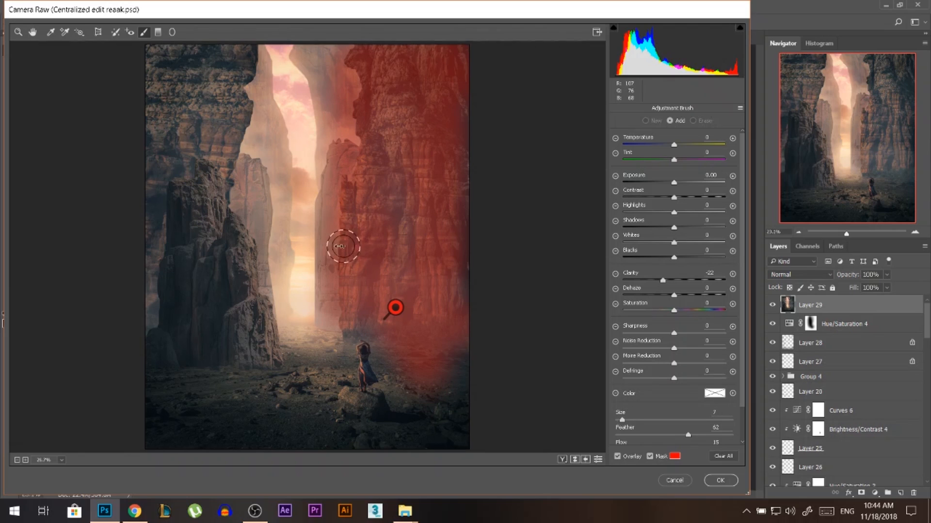
Extend the Clarity adjustment over the foreground rock on the left and the cliff edge above it
key(])
key(])
key(])
key(])
key(])
key(])
mouse_move(274, 343)
mouse_down()
mouse_move(259, 270)
mouse_move(208, 187)
mouse_up()
mouse_move(162, 361)
mouse_down()
mouse_move(153, 343)
mouse_move(167, 320)
mouse_move(162, 260)
mouse_move(179, 187)
mouse_move(255, 55)
mouse_up()
key([)
key([)
key([)
key([)
key([)
key([)
key([)
key(])
key(])
key(])
key(])
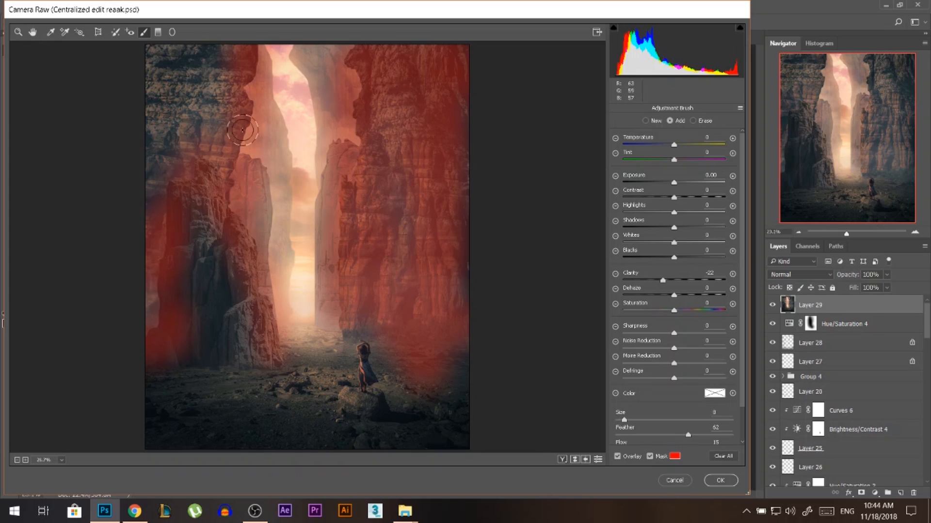
Extend the adjustment over the distant rock walls left of the gap and apply the Camera Raw filter
key([)
key([)
key([)
key([)
key([)
key(])
key(])
key(])
key(])
key(])
key(])
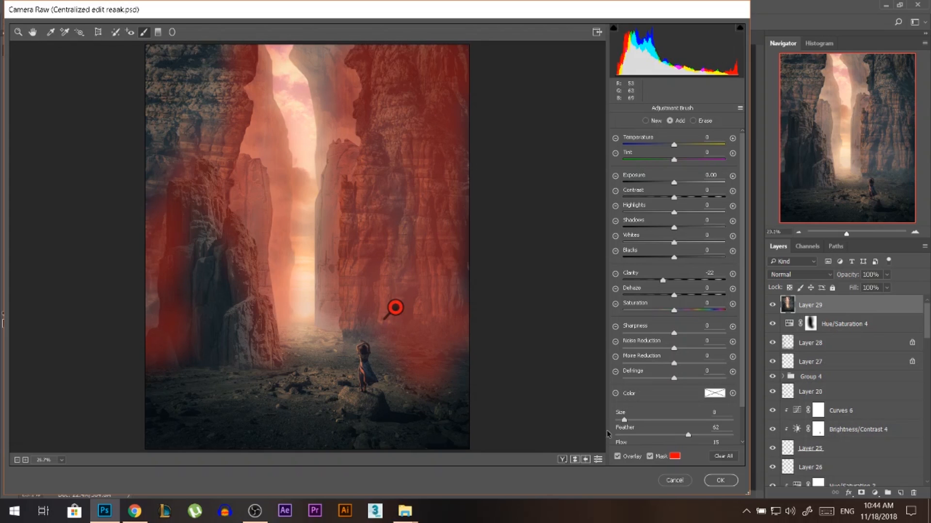
click(707, 480)
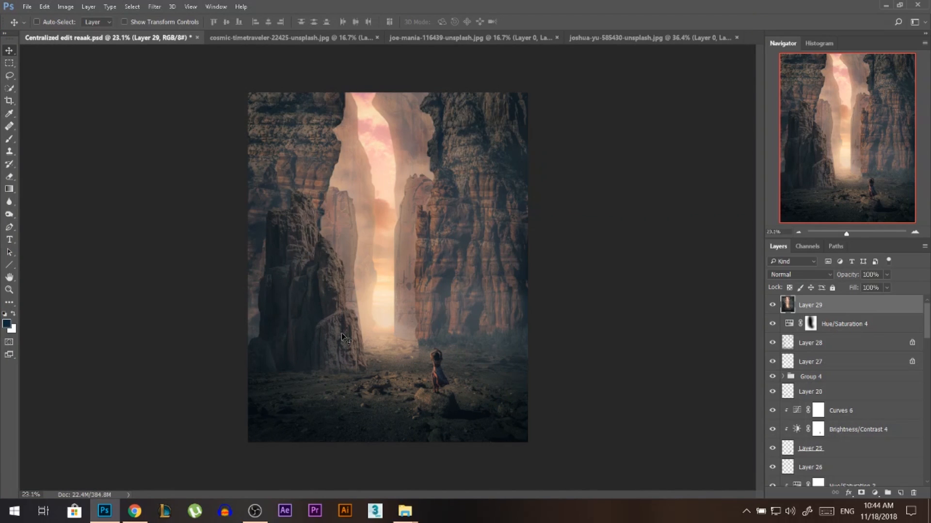
Reopen Camera Raw on Layer 29 and set a new adjustment brush to Clarity +10 and Dehaze +4
scroll(451, 294, up, 2)
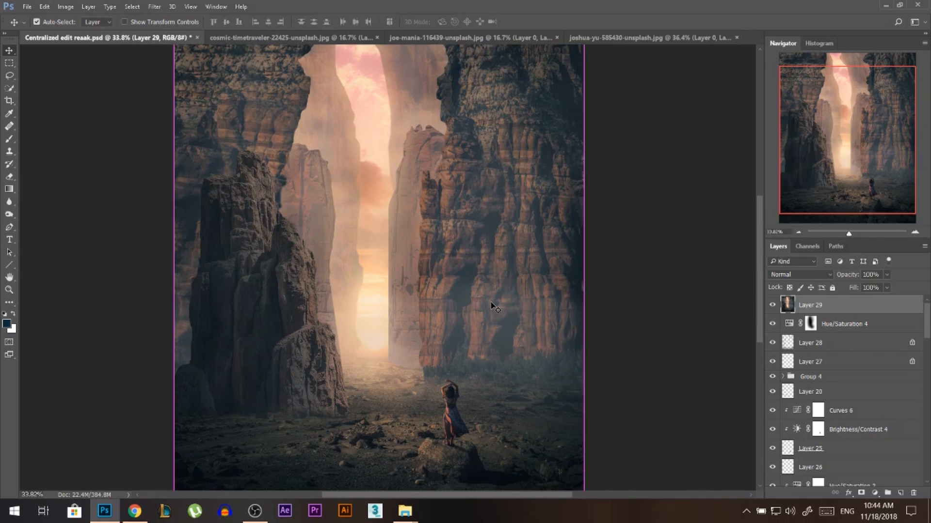
scroll(439, 311, down, 2)
scroll(427, 311, up, 2)
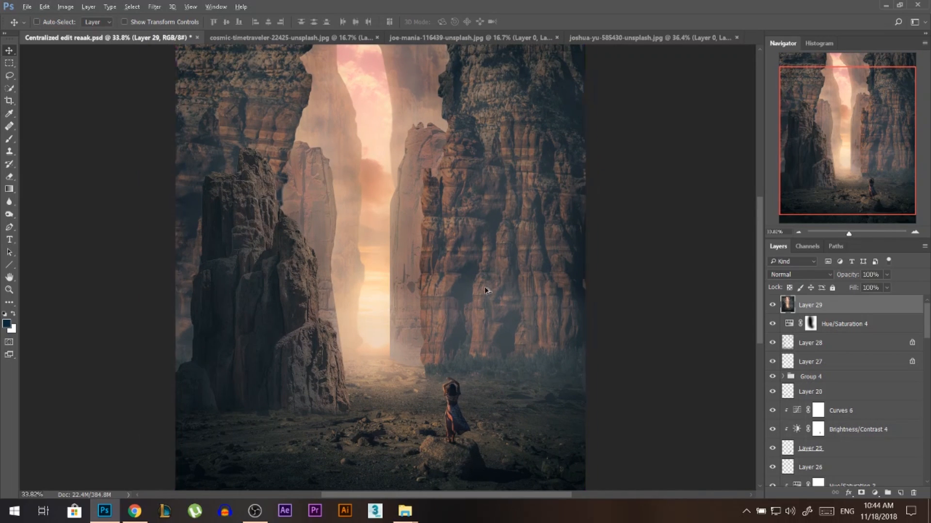
scroll(422, 189, up, 3)
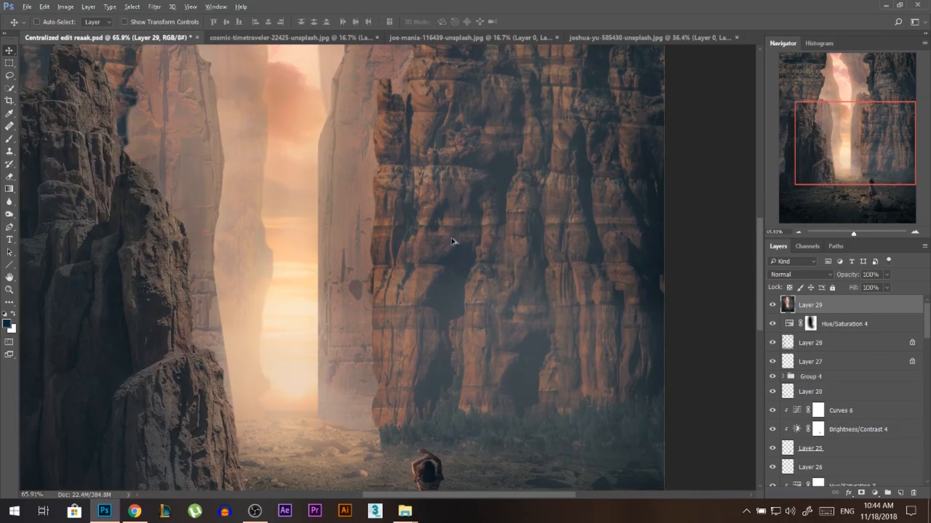
scroll(440, 244, down, 2)
scroll(439, 277, down, 1)
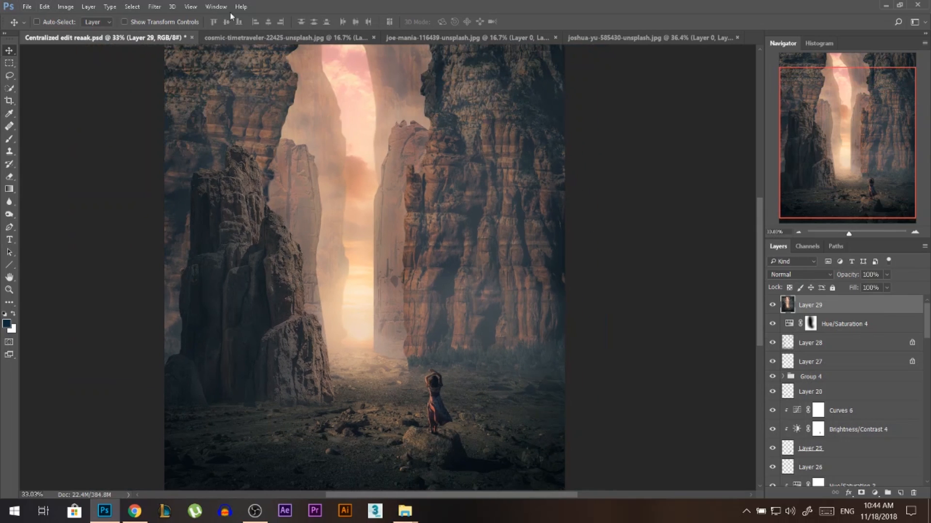
click(161, 7)
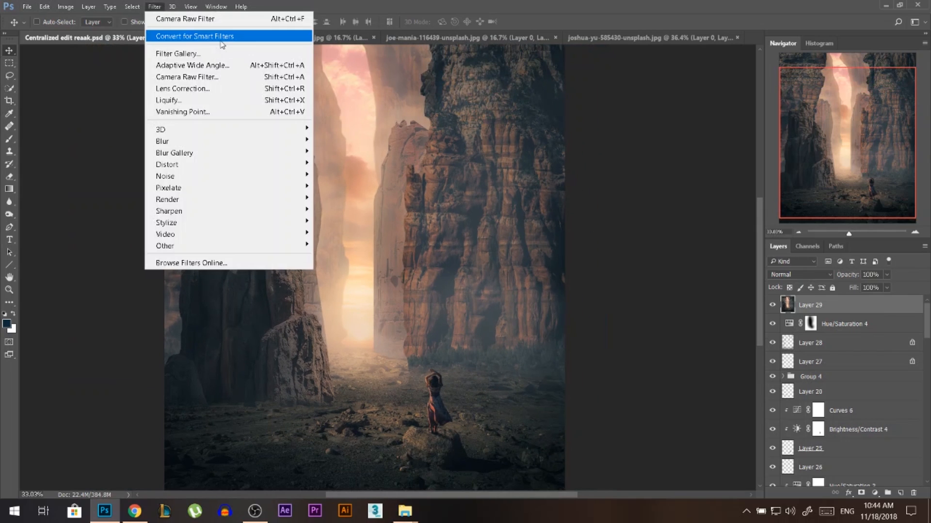
click(209, 77)
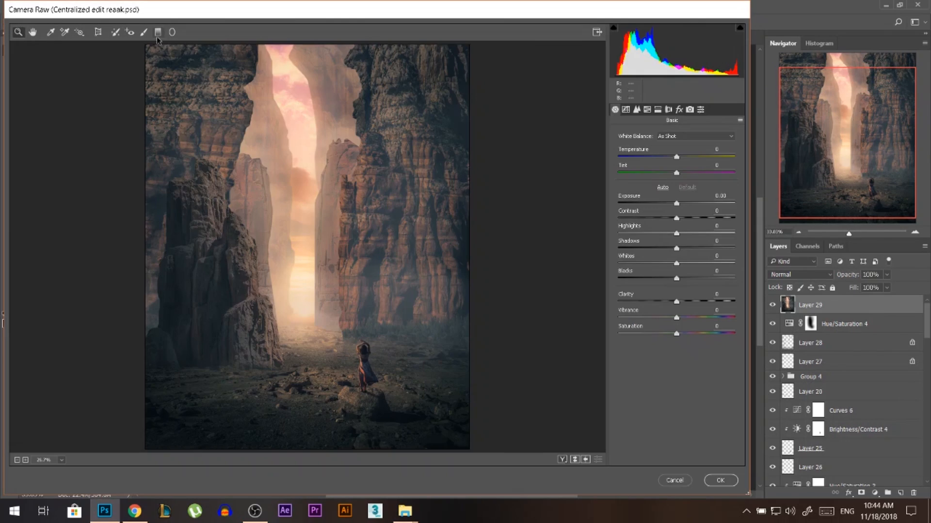
click(148, 35)
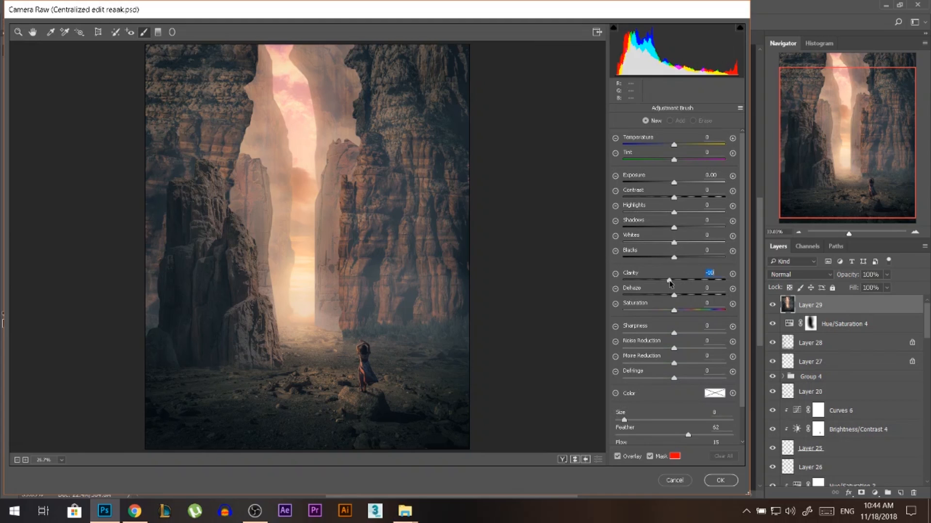
text(10)
key(Tab)
Brush the adjustment over the woman and her boulder with an enlarged brush, fine-tune its Contrast and apply it
key(bracketright)
key(bracketright)
key(bracketright)
key(bracketright)
key(bracketright)
key(bracketright)
key(bracketright)
key(bracketright)
key(bracketright)
mouse_move(368, 357)
mouse_down()
mouse_move(370, 377)
mouse_move(347, 358)
mouse_move(373, 350)
mouse_move(369, 370)
mouse_move(358, 350)
mouse_move(374, 373)
mouse_move(347, 367)
mouse_move(366, 348)
mouse_move(371, 380)
mouse_move(361, 354)
mouse_up()
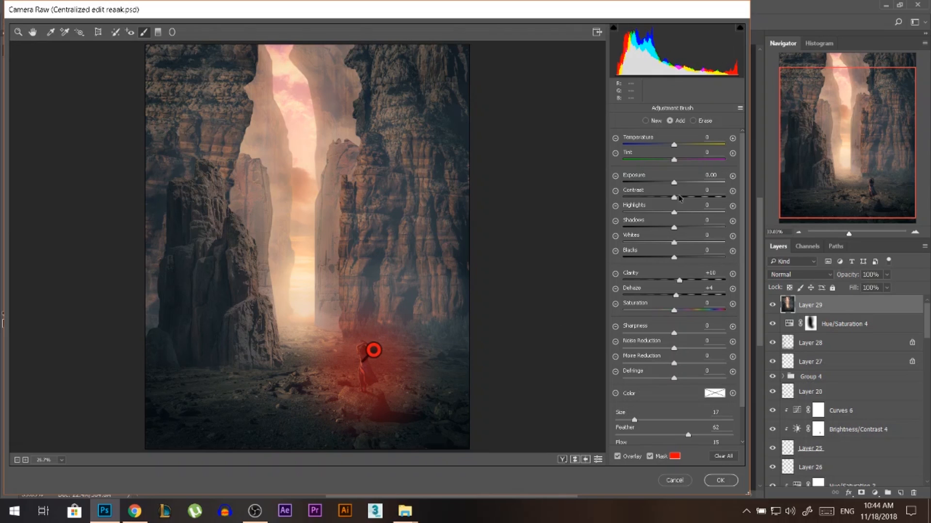
drag(675, 205, 677, 204)
drag(674, 197, 676, 200)
click(721, 480)
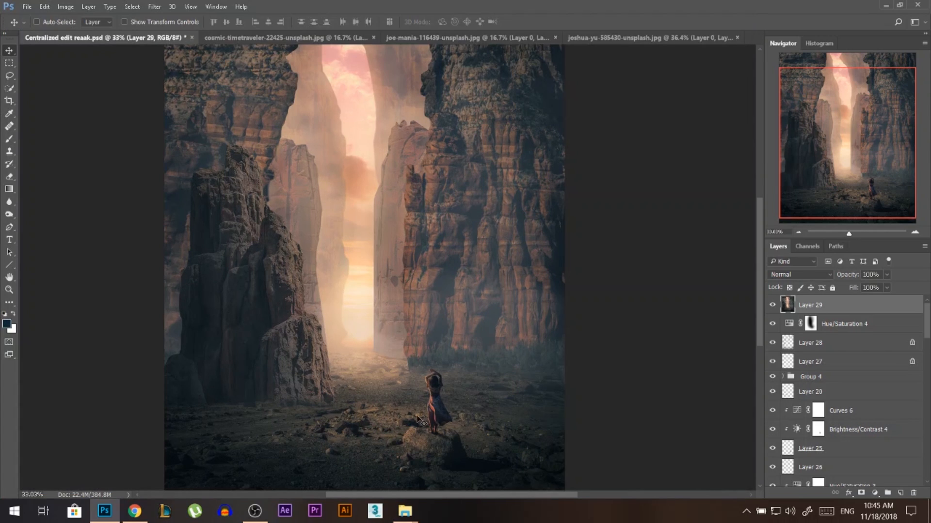
Compare the whole image with Layer 29 hidden and shown
scroll(432, 383, down, 3)
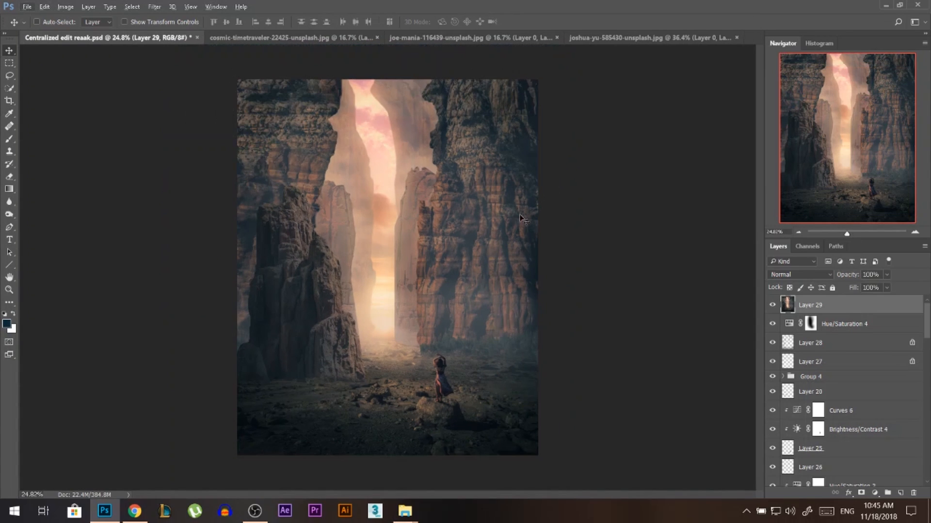
click(772, 305)
click(773, 306)
scroll(810, 321, down, 13)
scroll(810, 320, up, 13)
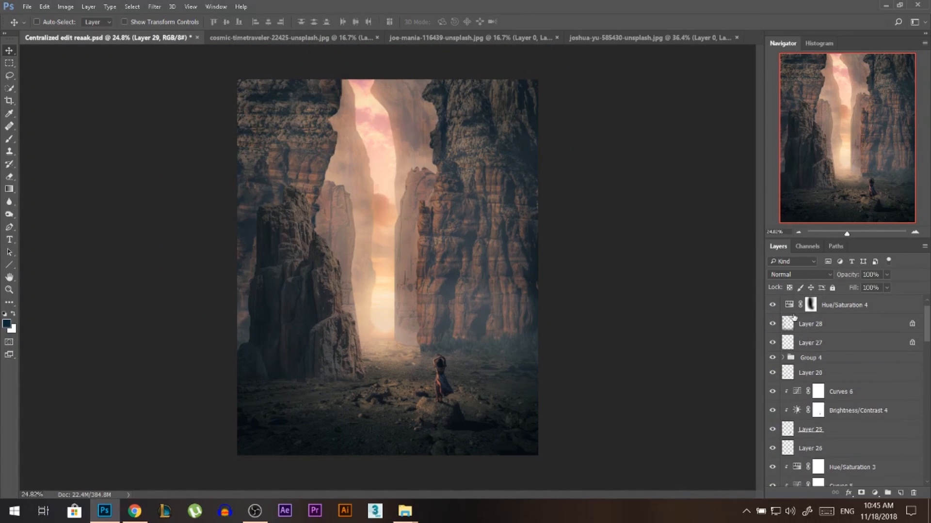
click(773, 306)
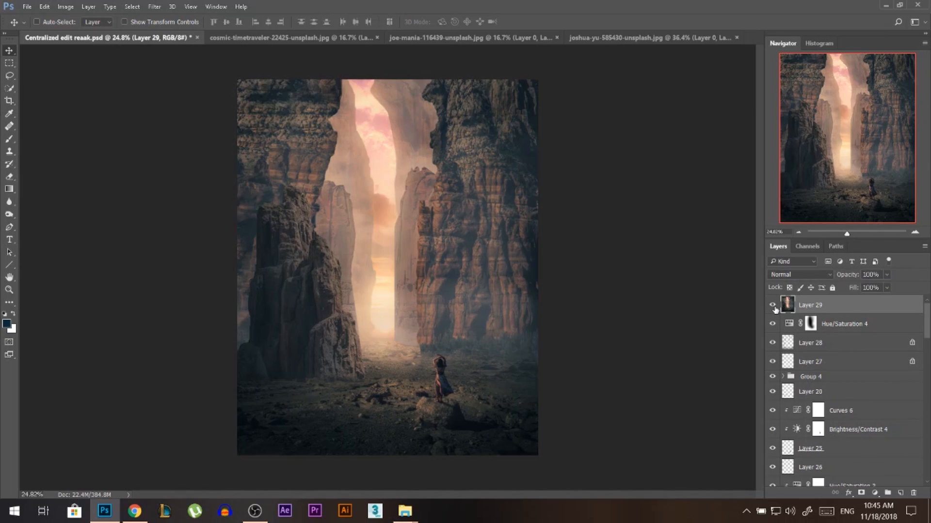
click(772, 306)
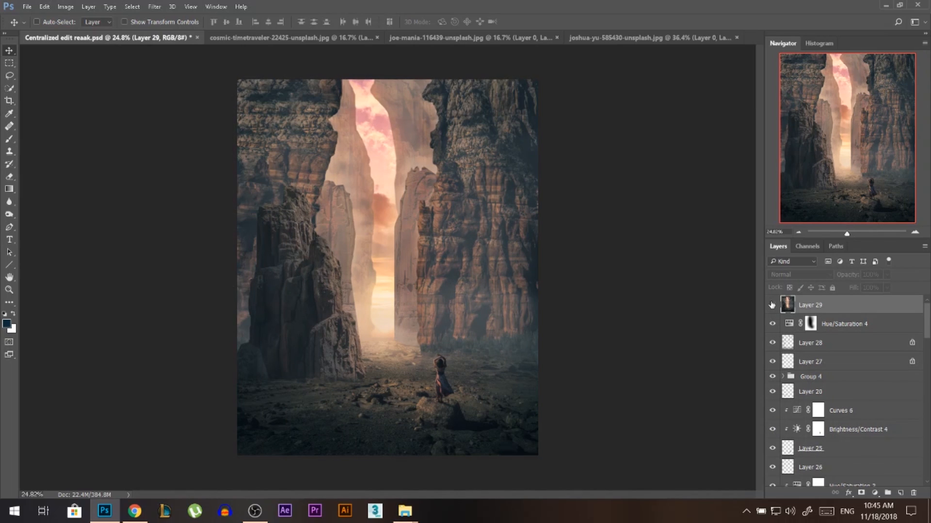
click(772, 305)
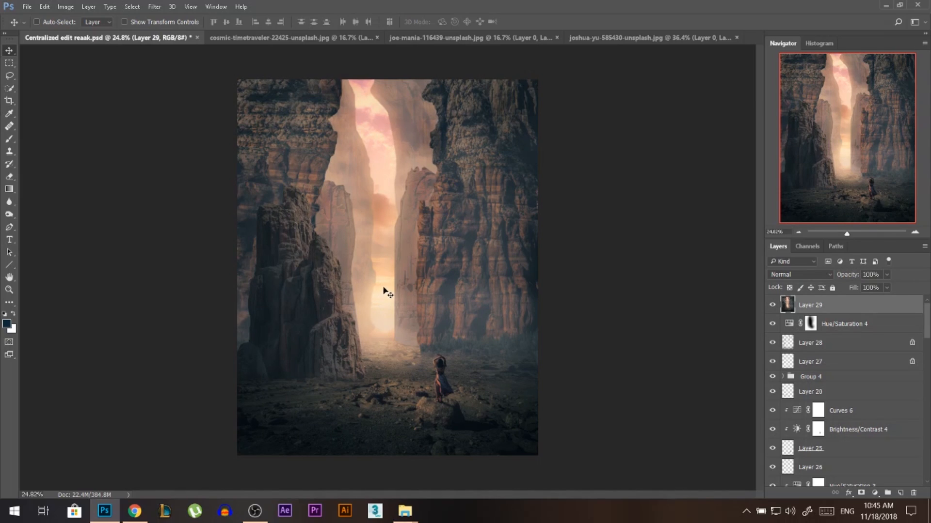
Add an empty layer above Layer 29 and sample a dark cliff colour for a 451 px soft brush
click(902, 493)
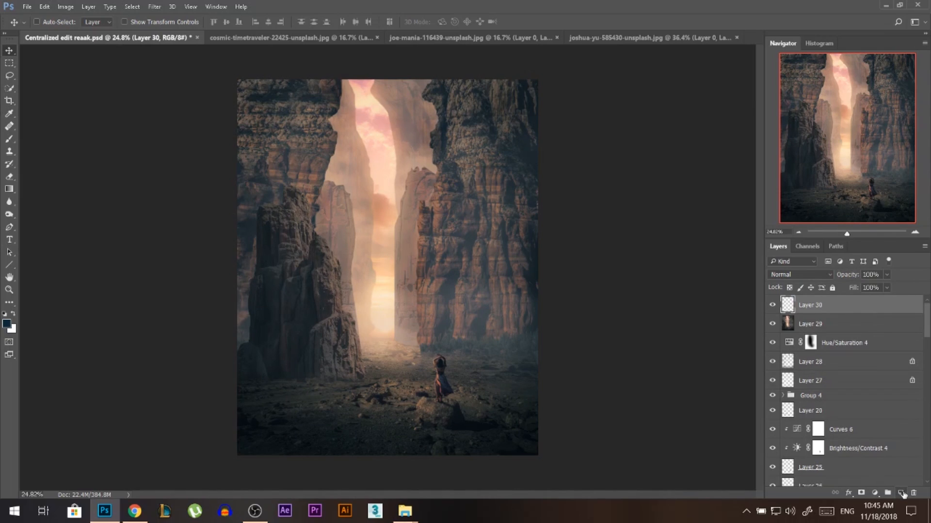
click(10, 141)
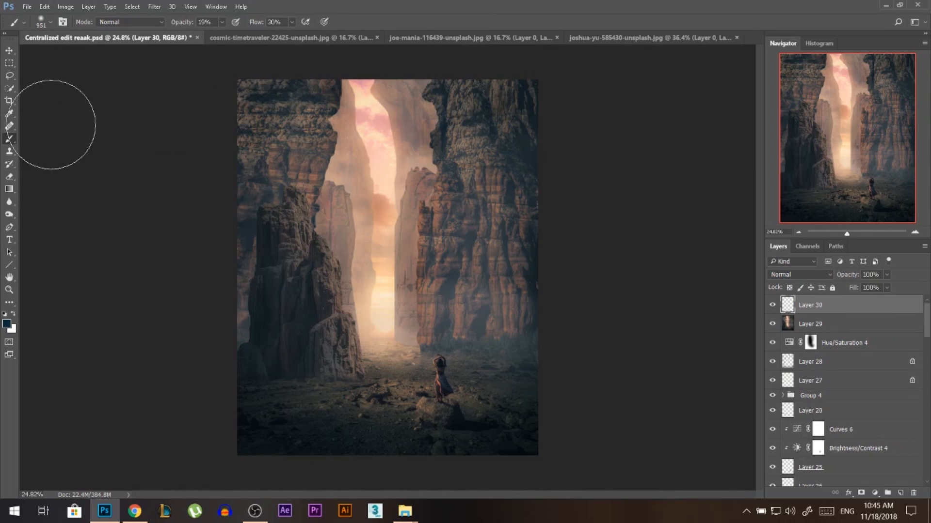
drag(416, 241, 383, 241)
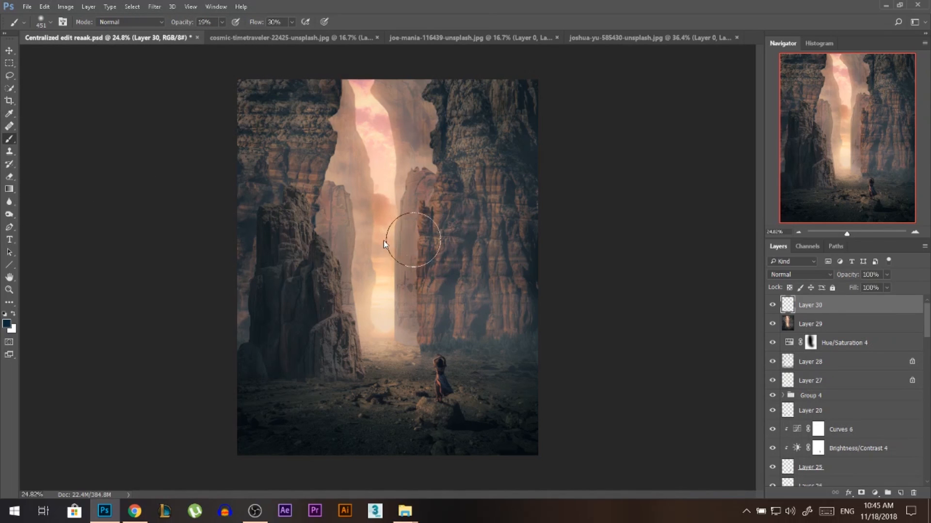
scroll(455, 267, up, 3)
alt+click(447, 263)
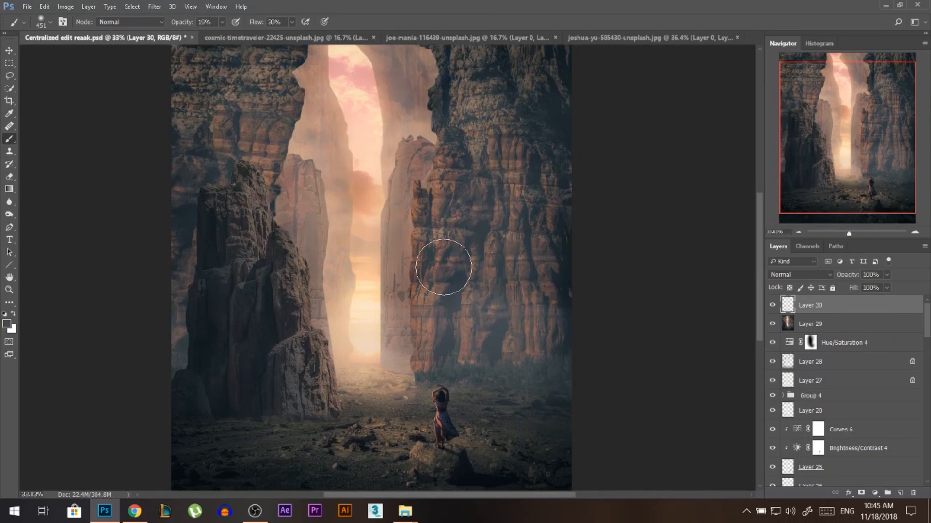
Paint sampled rock colours over the face of the right cliff at 10% brush opacity
alt+click(496, 267)
click(518, 228)
alt+click(527, 242)
mouse_move(525, 281)
mouse_down()
mouse_move(531, 180)
mouse_move(528, 204)
mouse_up()
alt+click(523, 196)
scroll(531, 100, down, 1)
alt+click(532, 152)
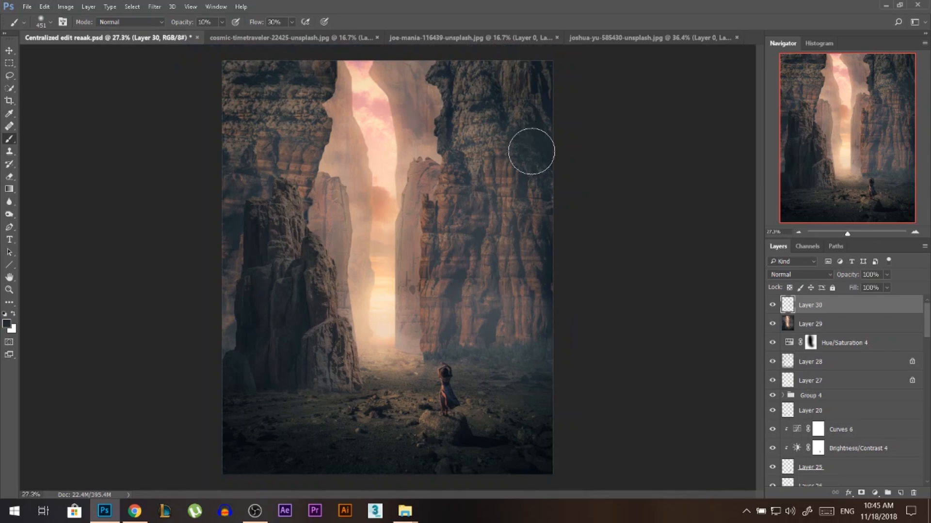
Smooth the upper part of the right cliff with soft strokes of colours sampled from its rock
alt+click(520, 94)
drag(526, 119, 544, 69)
alt+click(485, 112)
drag(478, 79, 468, 111)
alt+click(436, 95)
mouse_move(446, 79)
mouse_down()
mouse_move(447, 165)
mouse_move(438, 109)
mouse_move(448, 130)
mouse_up()
Paint sampled tones up the left rock and cliff edge beside the gap, and undo the last stroke
alt+click(423, 210)
drag(337, 337, 321, 254)
alt+click(330, 207)
alt+click(331, 155)
drag(336, 107, 340, 68)
alt+click(360, 93)
key(ctrl+z)
Blend soft strokes of sampled rock colours along the gap's right edge and up the left rock and cliff edge to the canyon's top
alt+click(427, 217)
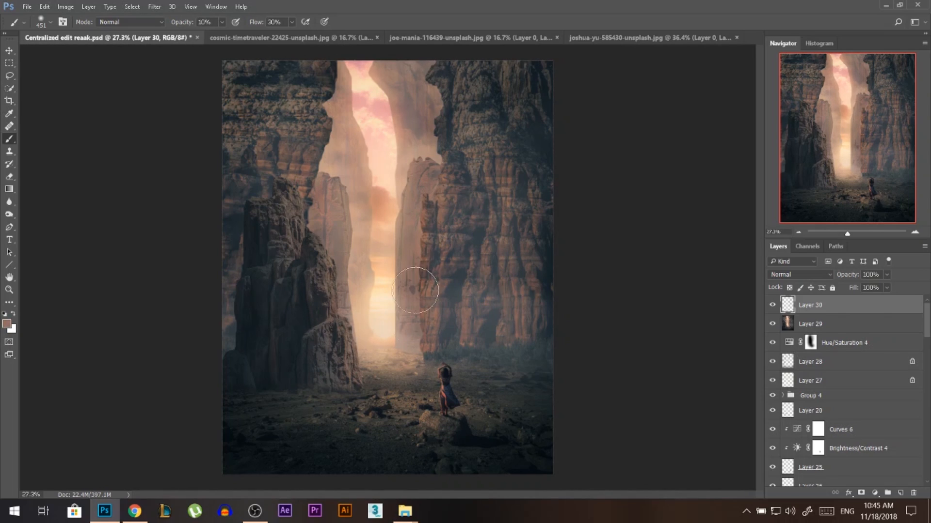
alt+click(336, 372)
drag(339, 372, 345, 362)
alt+click(324, 314)
alt+click(333, 300)
mouse_move(333, 291)
mouse_down()
mouse_move(330, 237)
mouse_move(322, 250)
mouse_move(286, 169)
mouse_up()
alt+click(316, 245)
alt+click(302, 187)
alt+click(336, 114)
alt+click(345, 79)
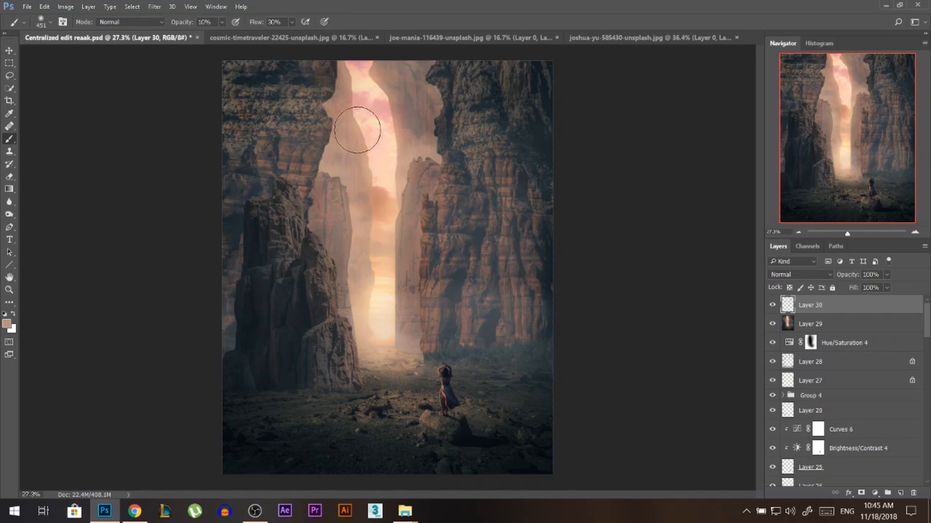
Soften the glowing gap from the pink sky down to the bright horizon with light tones sampled along it
alt+click(374, 143)
alt+click(360, 92)
alt+click(359, 72)
alt+click(386, 214)
alt+click(392, 323)
alt+click(392, 339)
Compare the composite with and without the painted colours of Layer 30, leave the layer visible, and switch to the Move tool
click(774, 306)
click(773, 306)
click(773, 306)
click(773, 306)
click(772, 306)
click(771, 306)
click(9, 50)
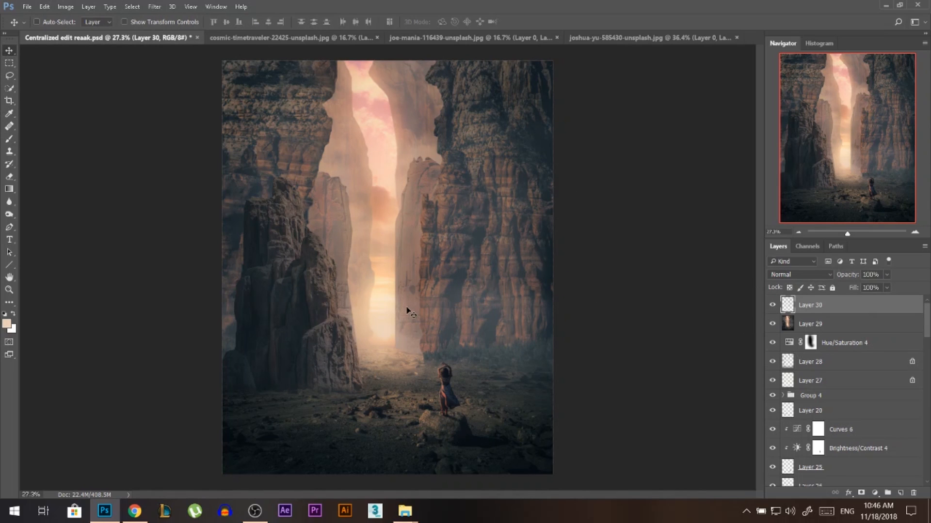